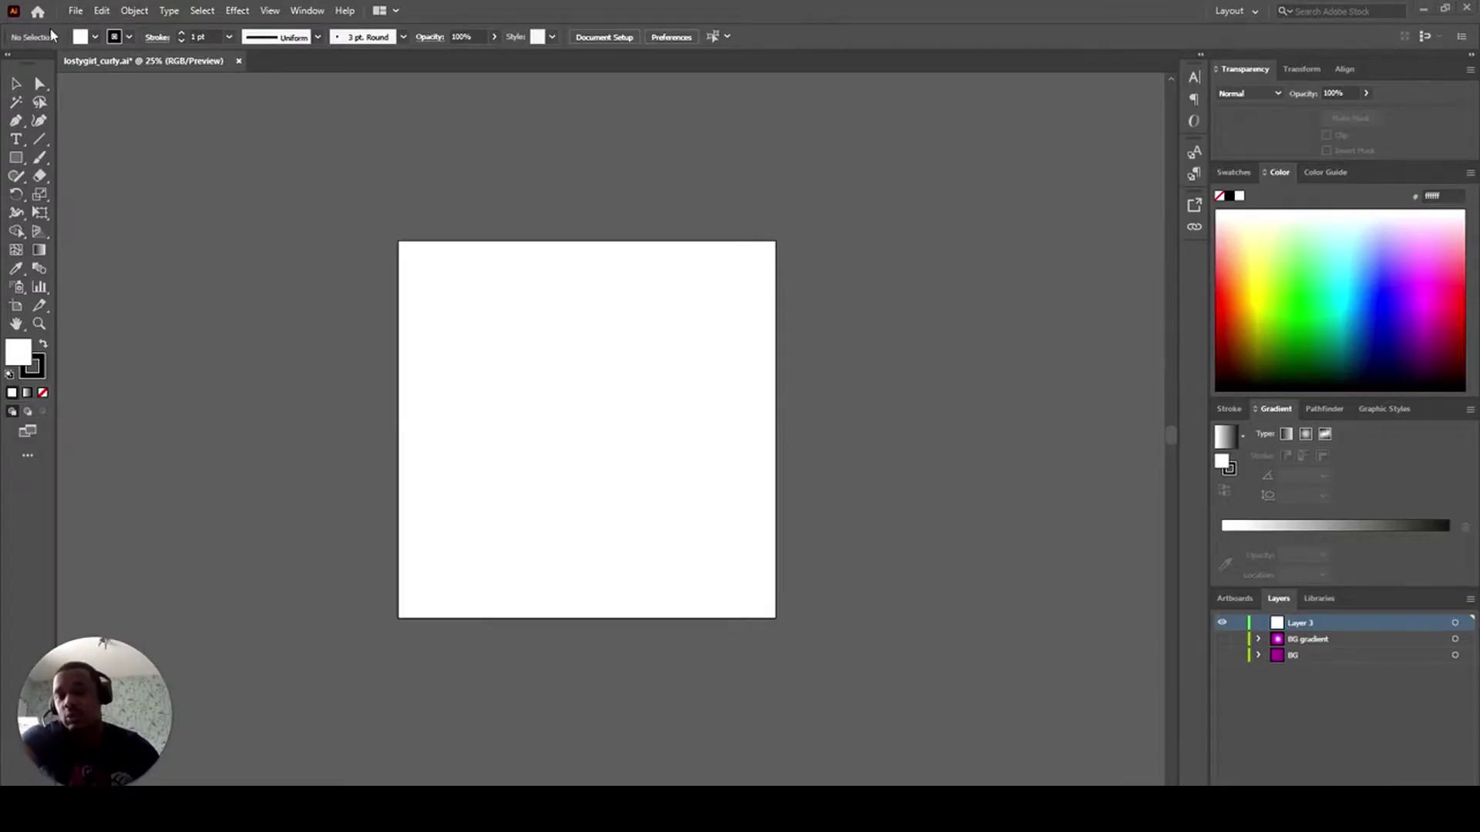
pyautogui.click(76, 11)
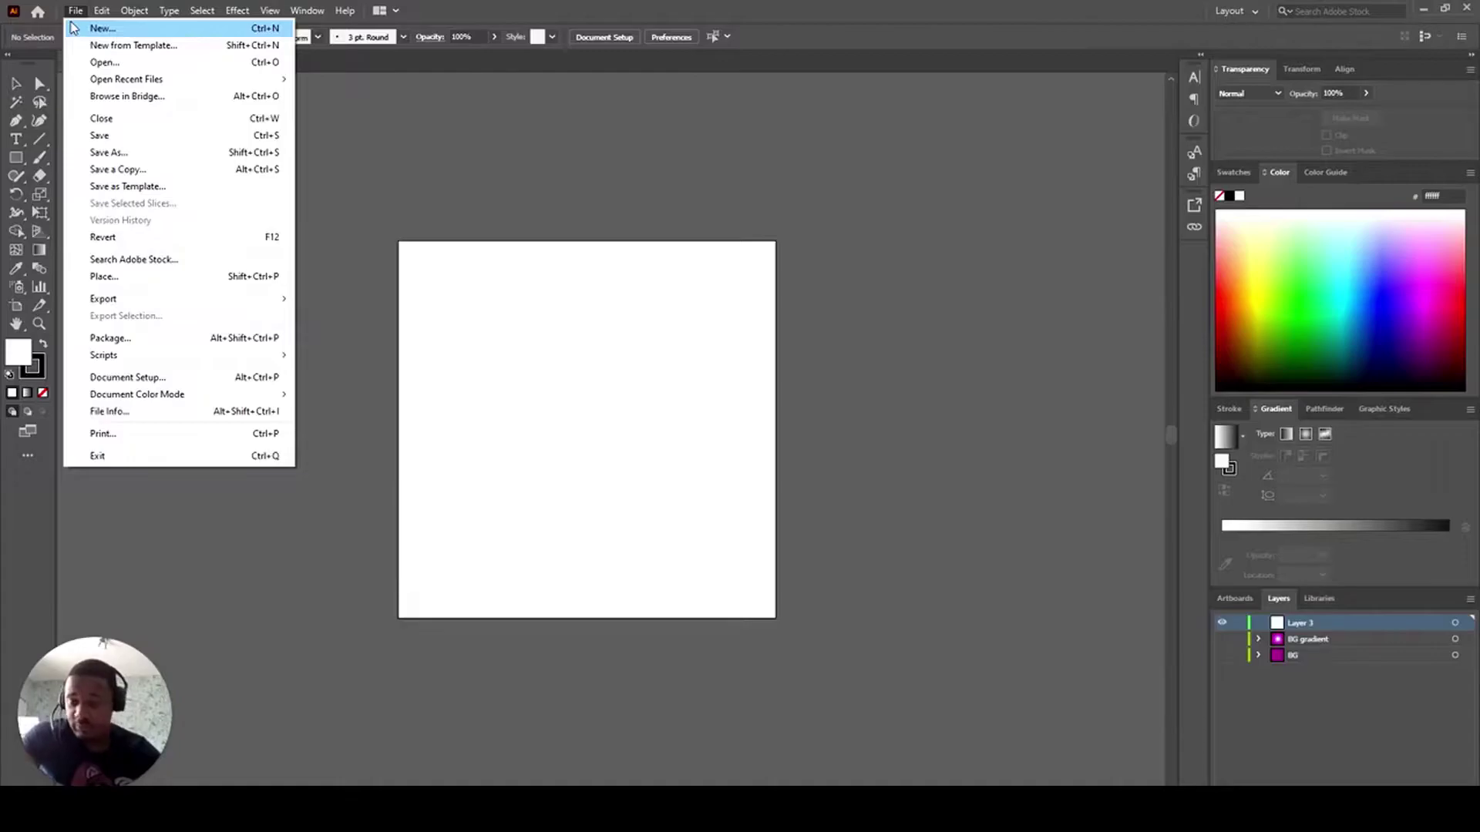
pyautogui.click(789, 7)
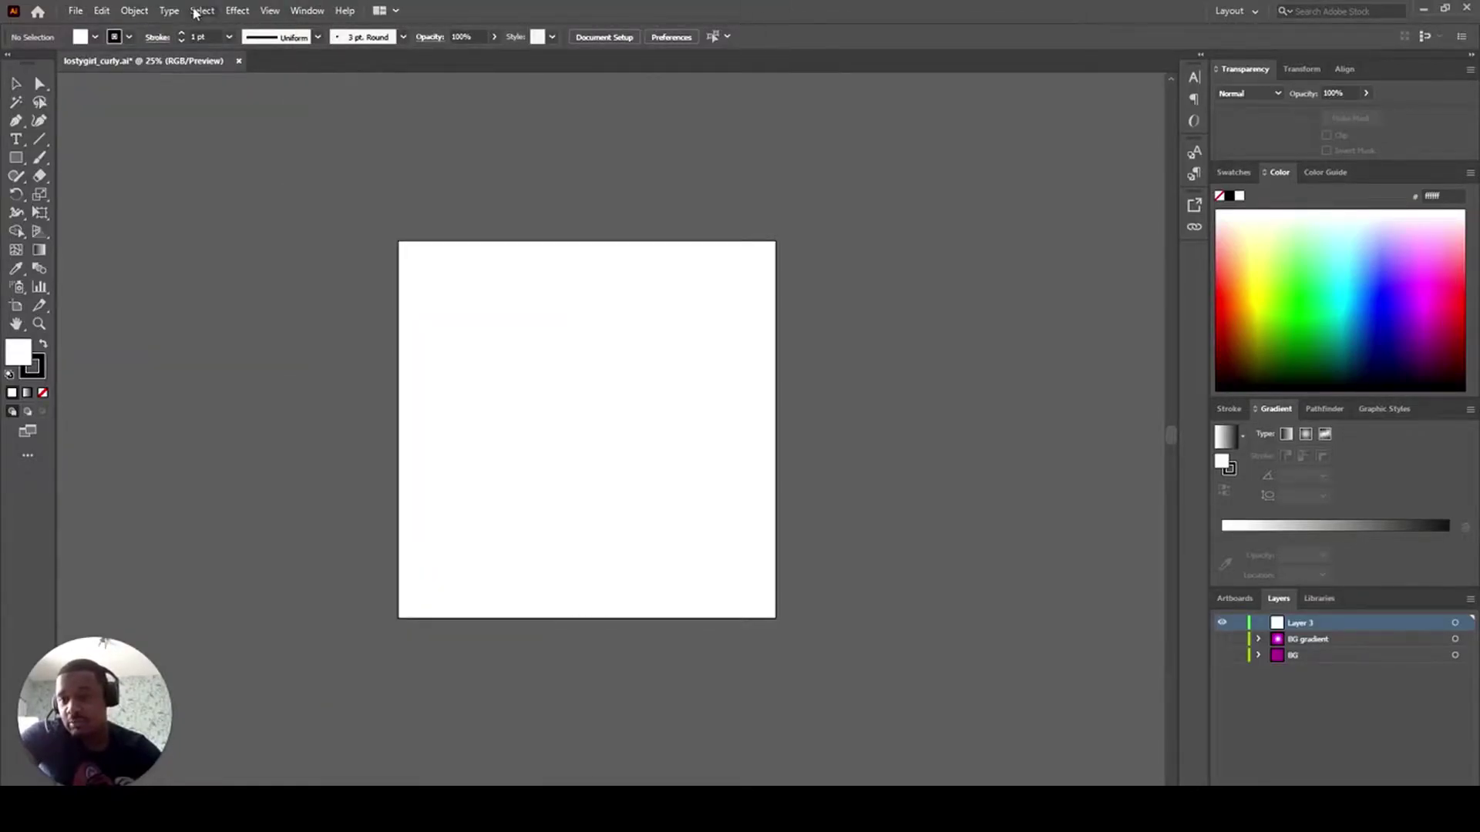
pyautogui.click(77, 13)
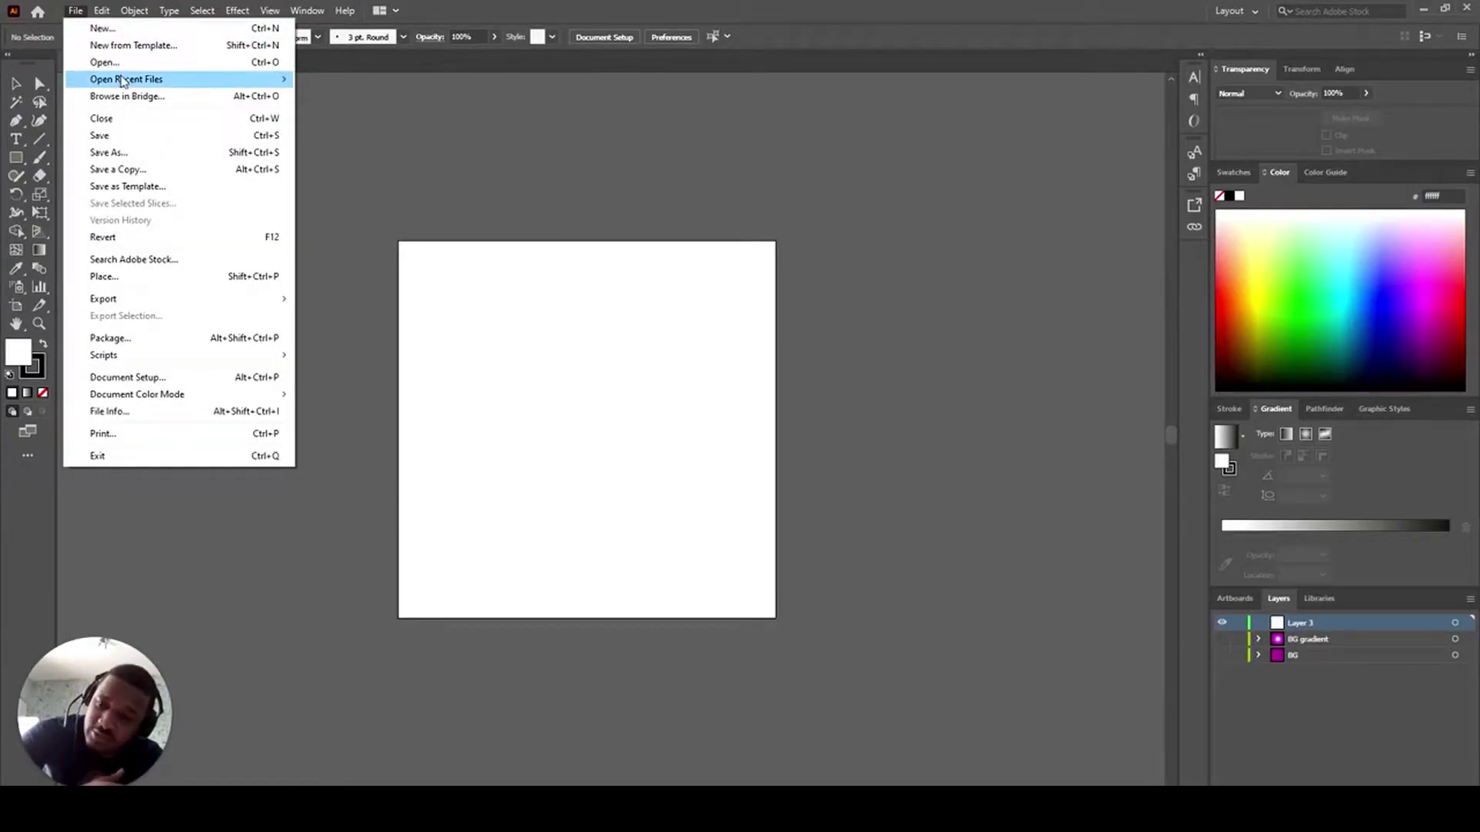
pyautogui.moveTo(122, 81)
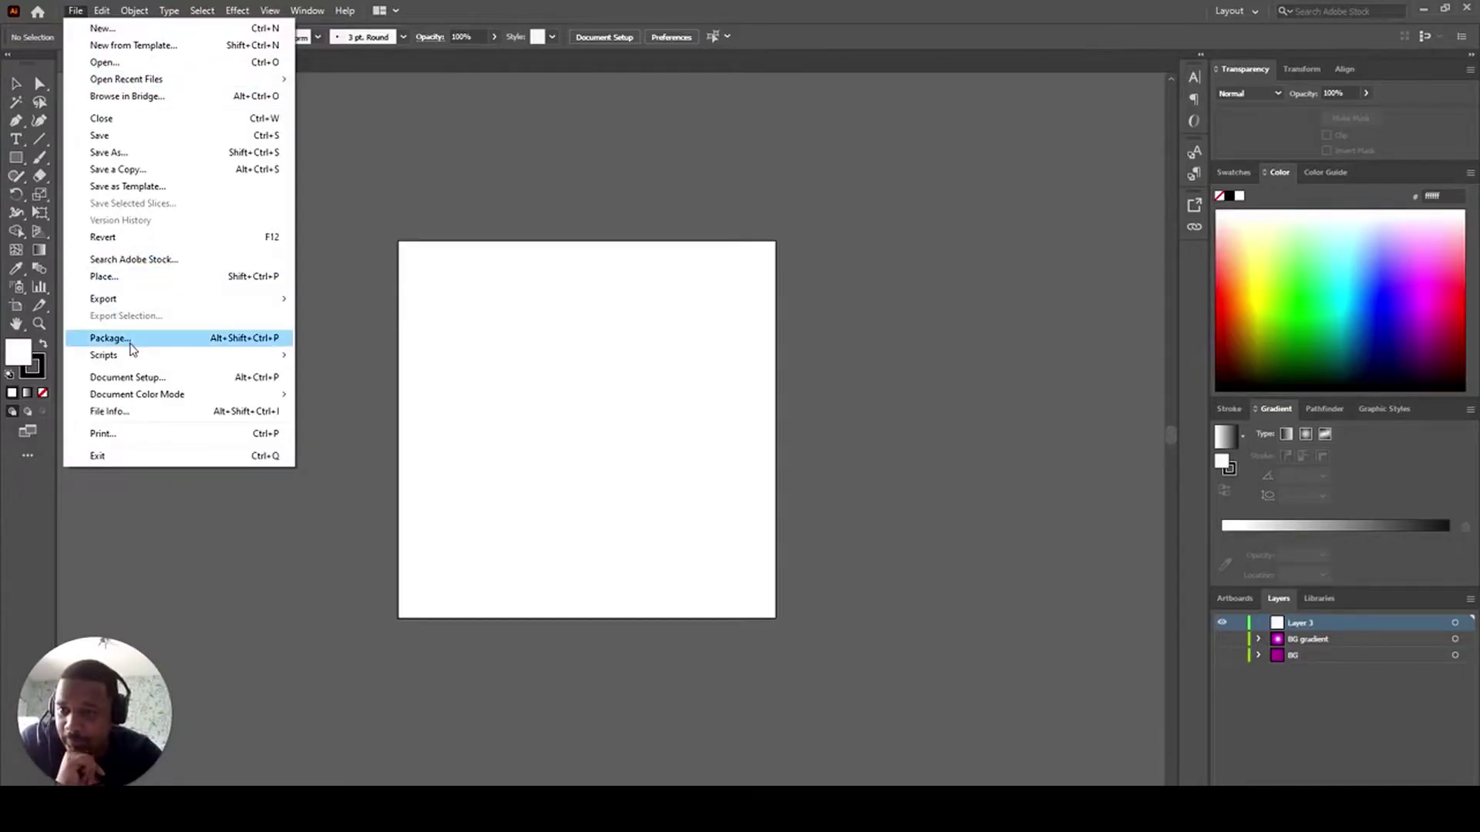
pyautogui.click(395, 176)
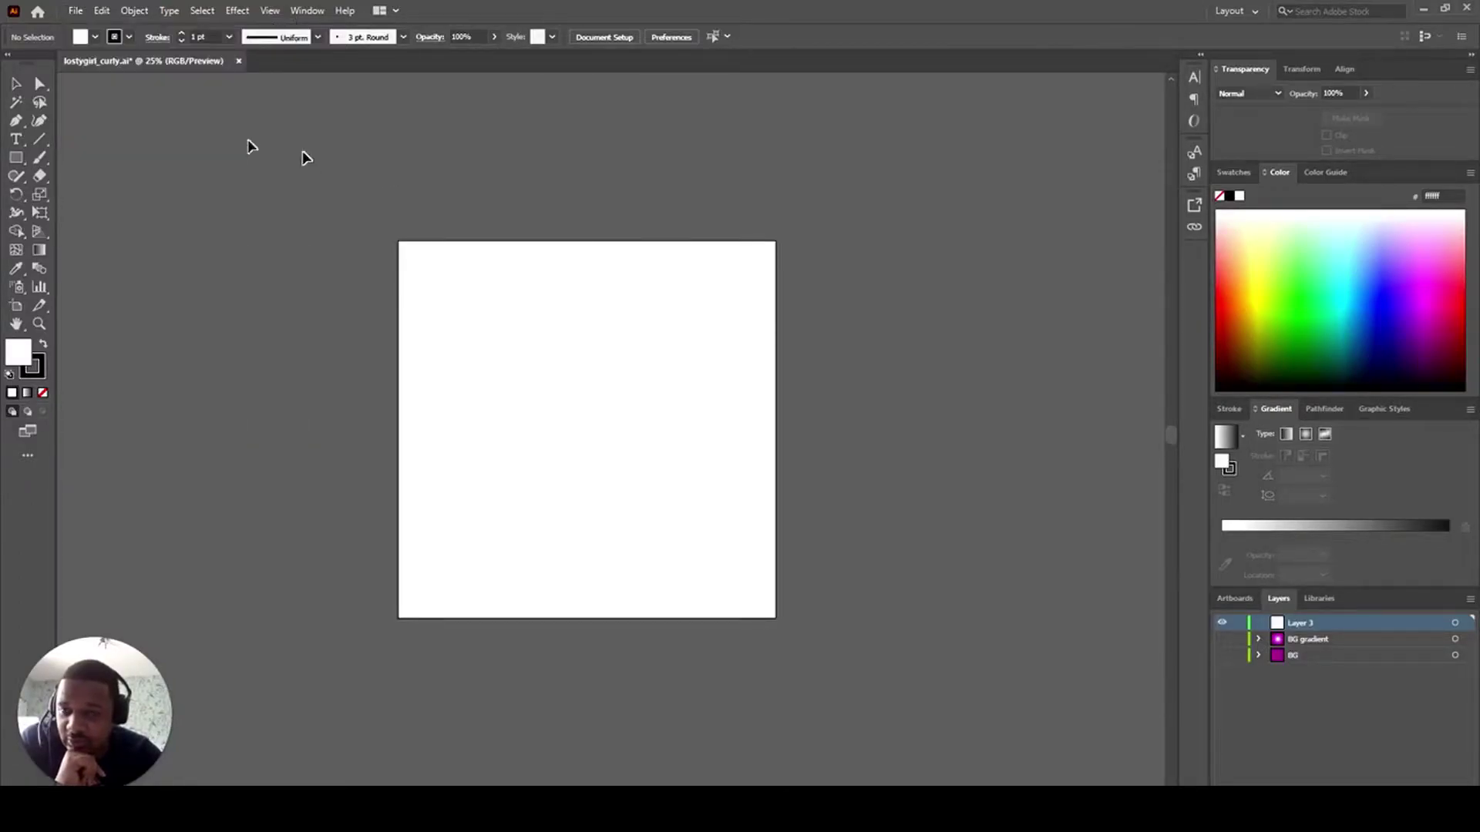
# - Place layedbakdfr.jpg from the PORTFOLIO layedbakDFR folder as a linked image on the artboard
pyautogui.click(15, 83)
pyautogui.click(73, 10)
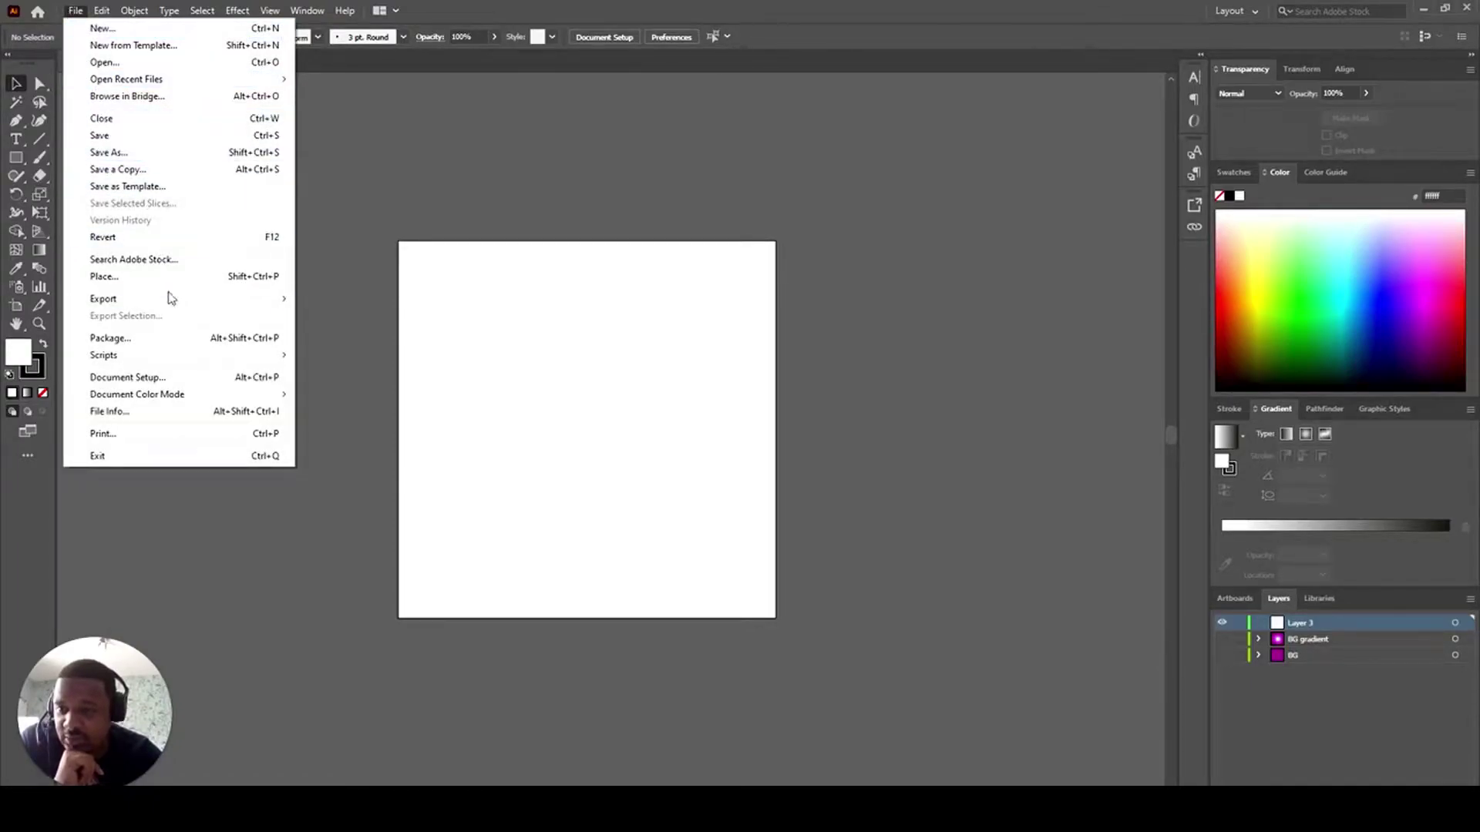
pyautogui.click(171, 282)
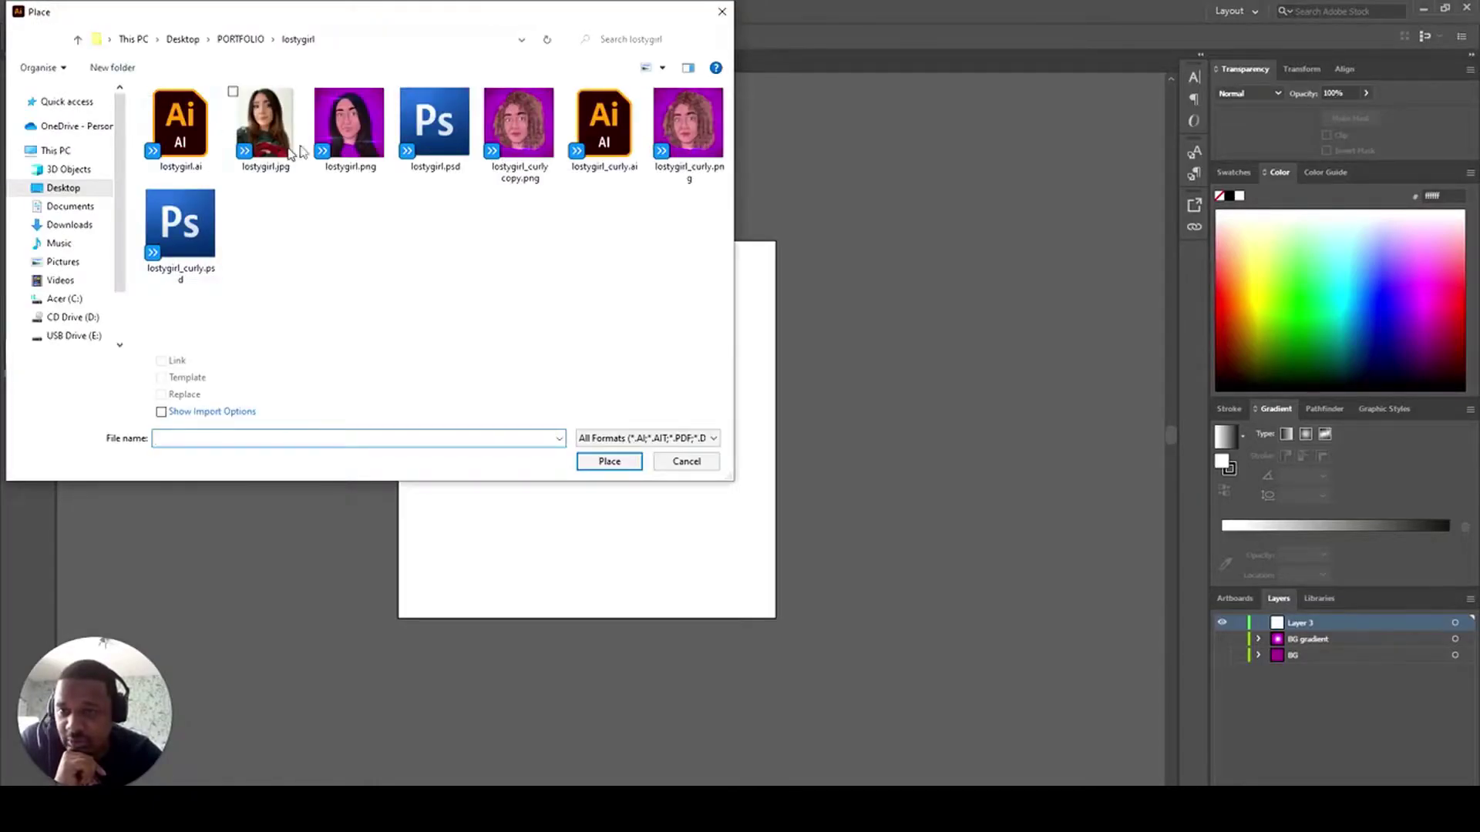
pyautogui.click(248, 42)
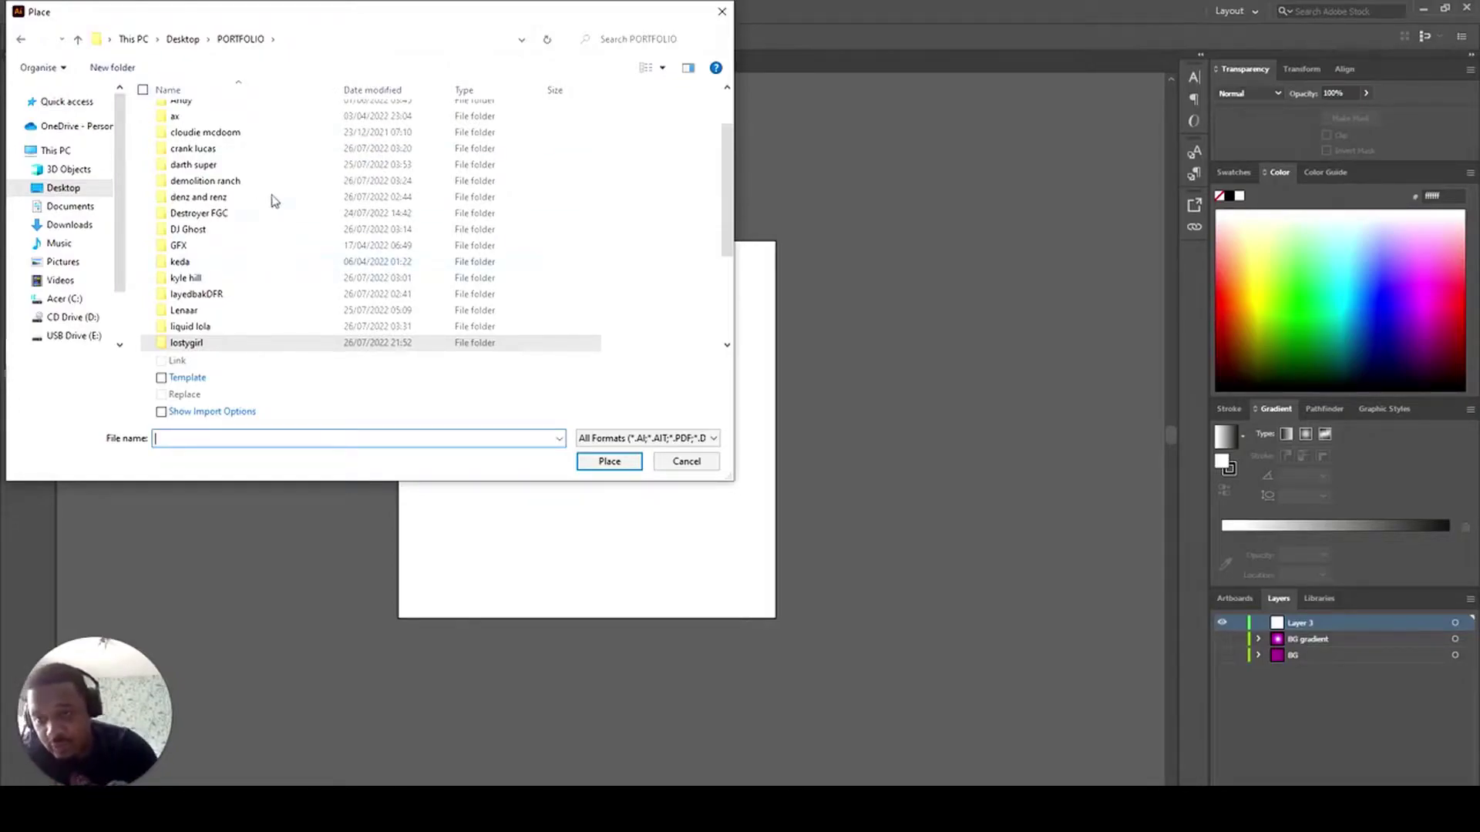
pyautogui.scroll(-3, 270, 112)
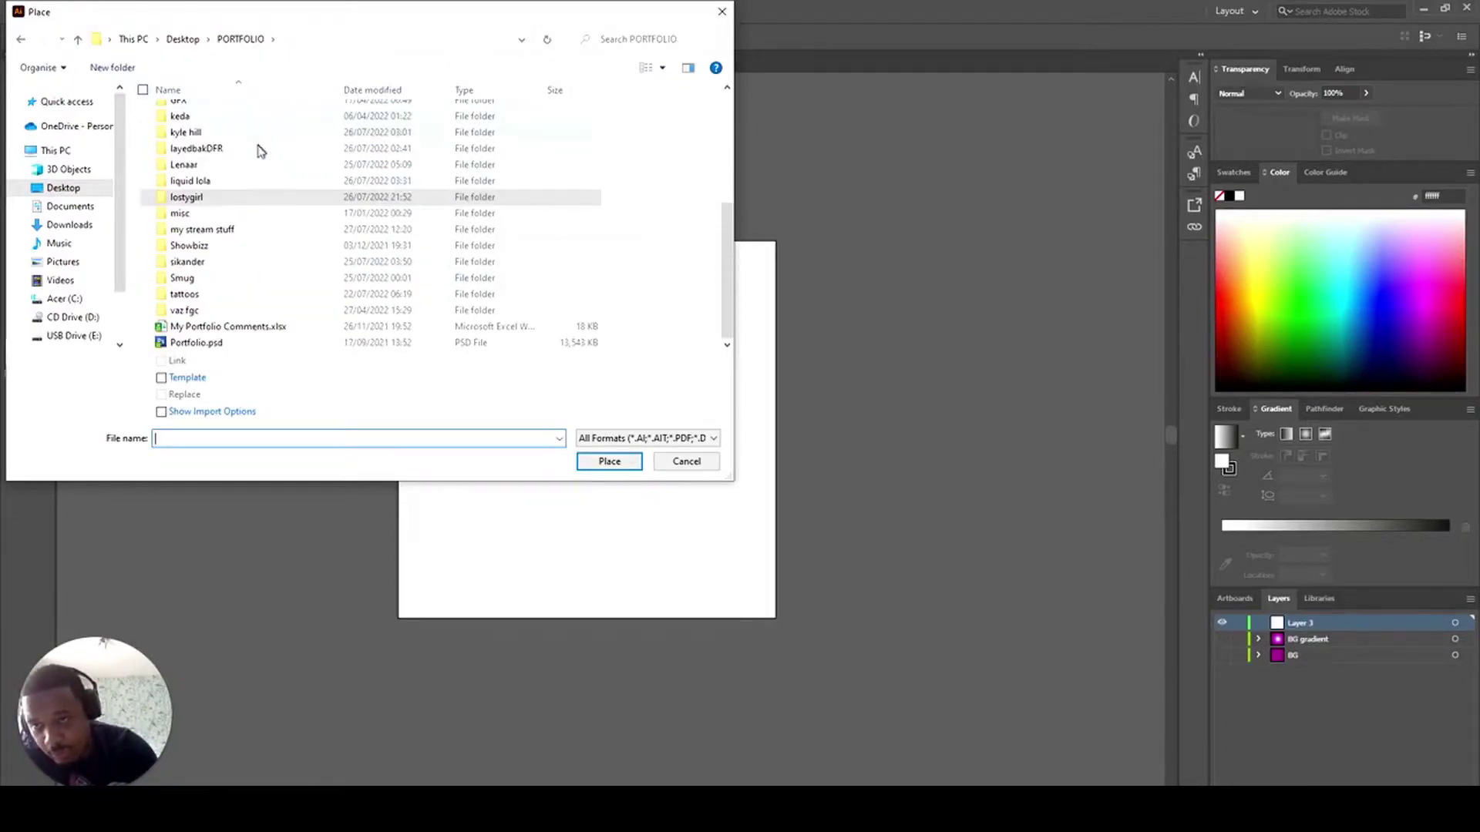
pyautogui.doubleClick(259, 150)
pyautogui.click(205, 150)
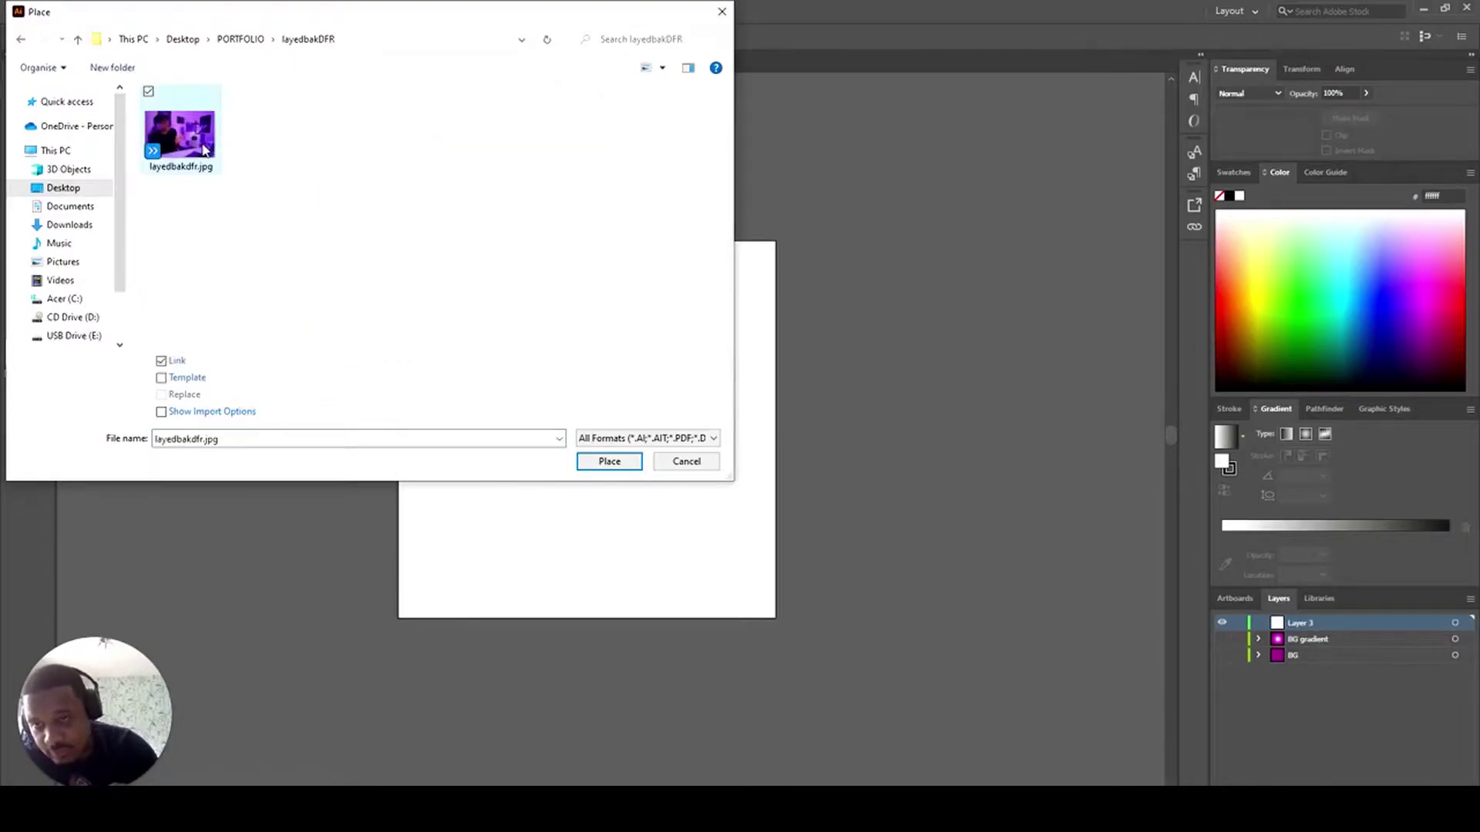
pyautogui.click(609, 461)
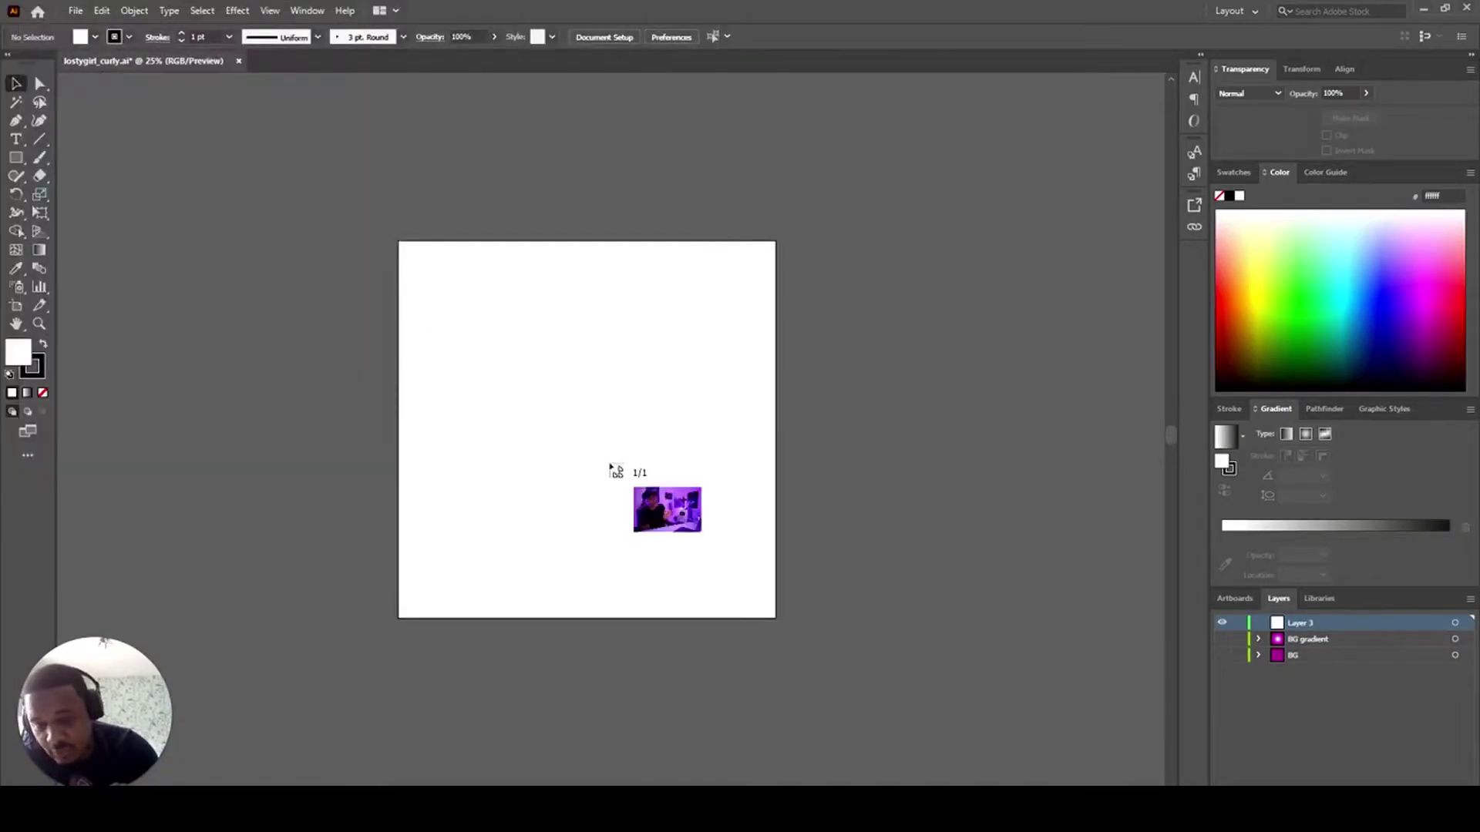
pyautogui.click(575, 430)
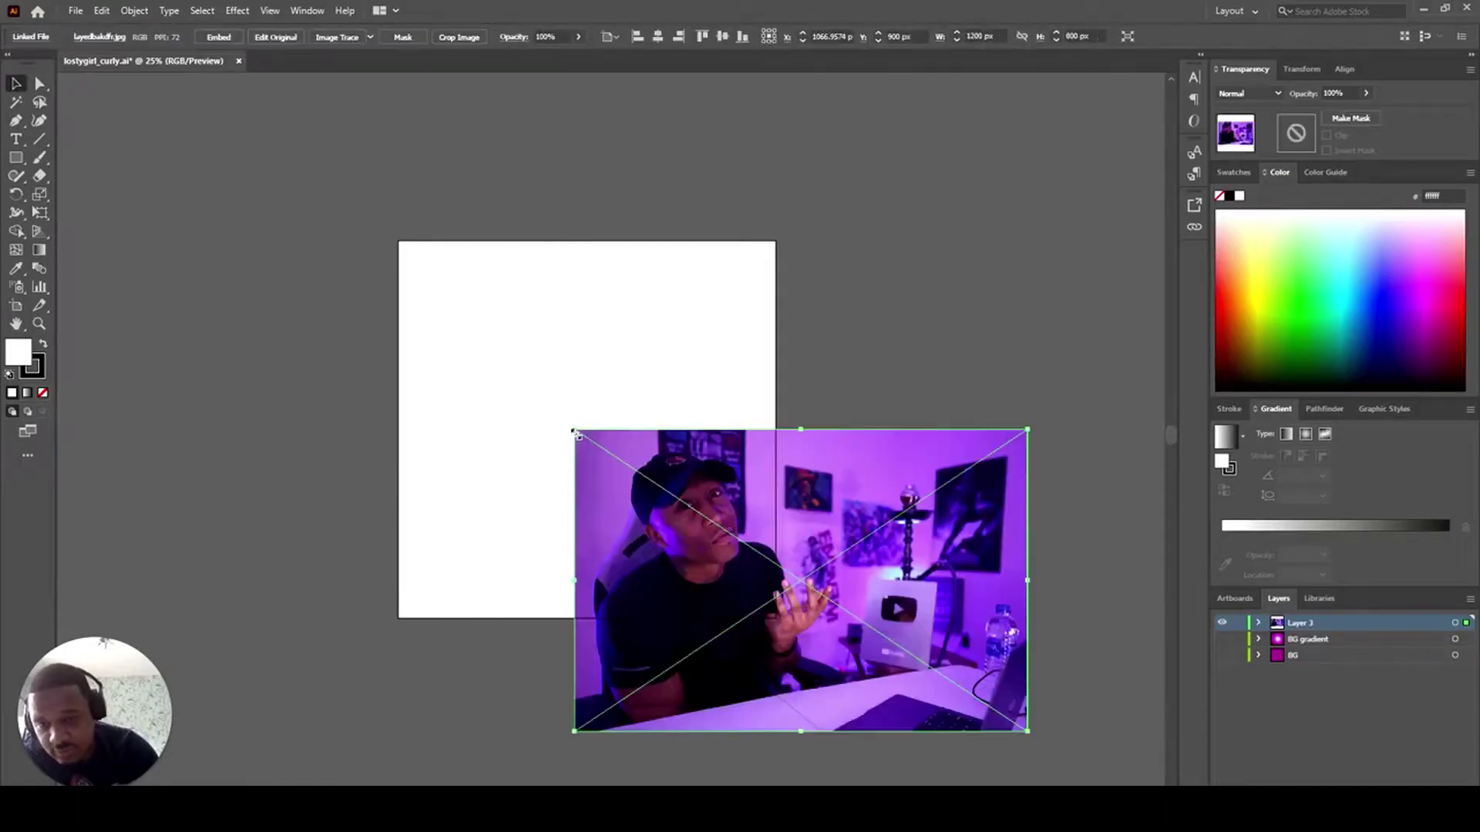
# - Move the placed photo over the artboard and scale it up proportionally to about 2078 × 1385 px
pyautogui.moveTo(697, 545); pyautogui.dragTo(595, 449)
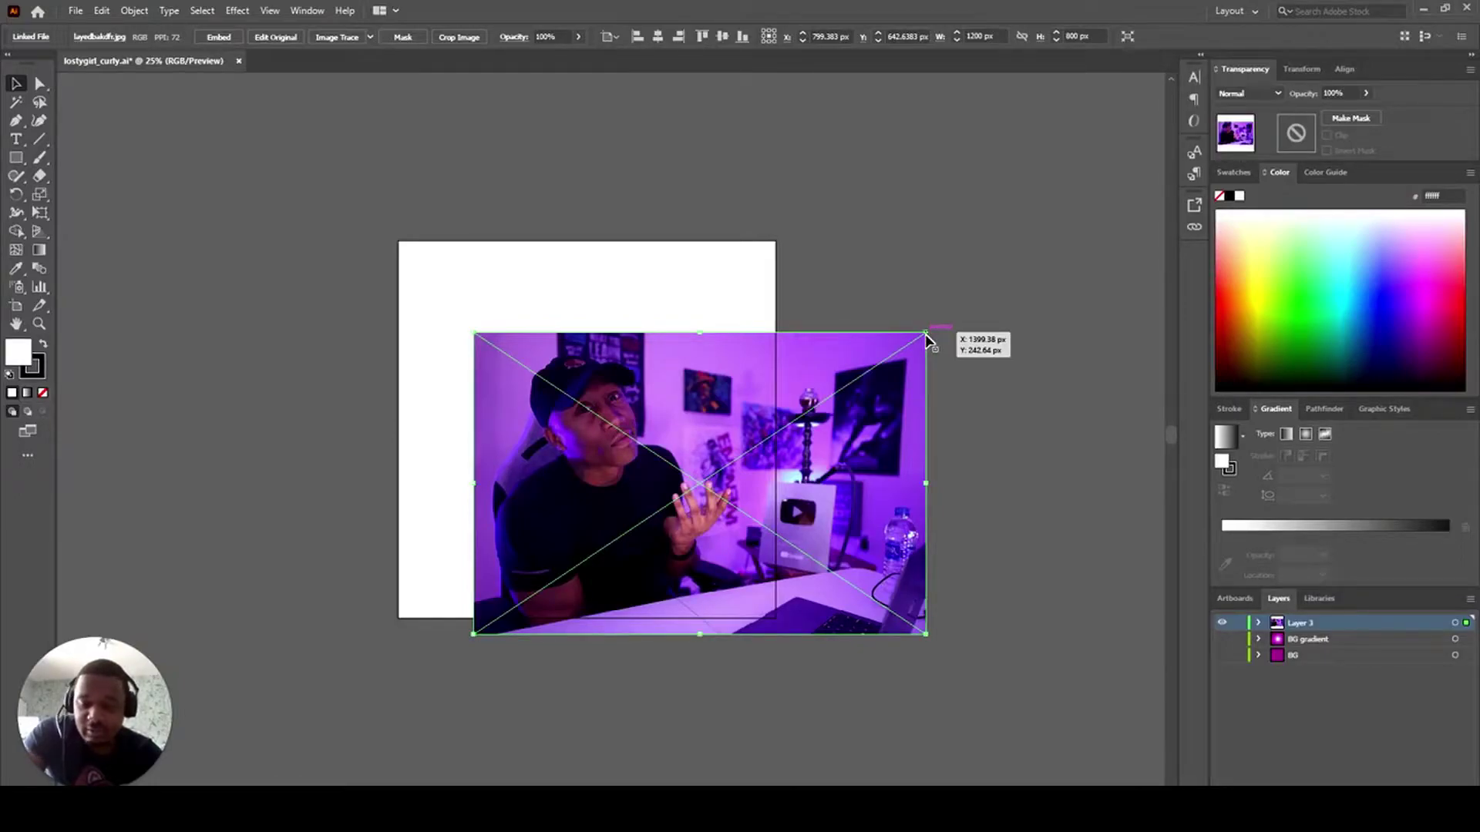
pyautogui.moveTo(927, 336); pyautogui.dragTo(1084, 221)
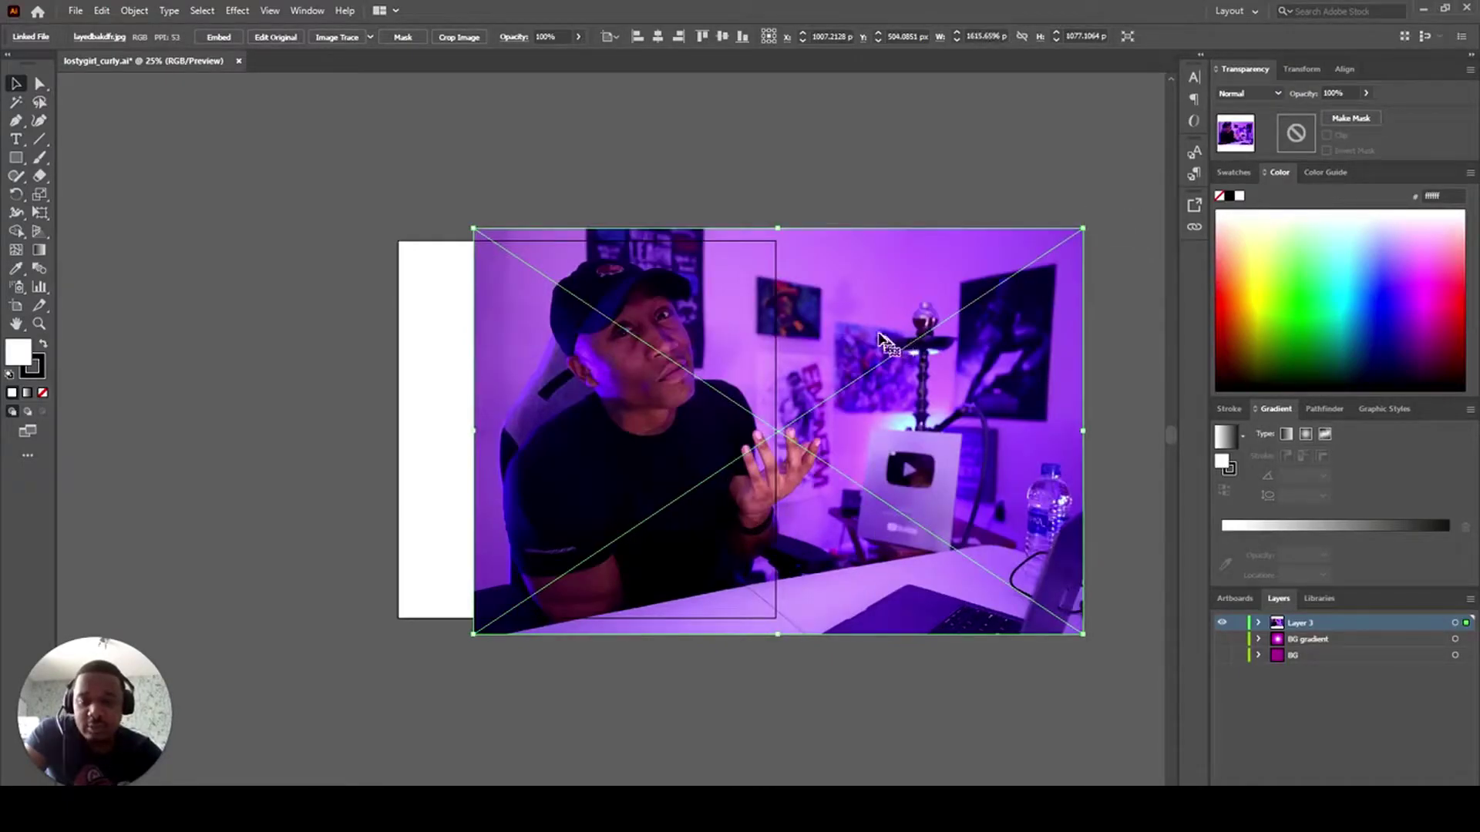
pyautogui.moveTo(864, 332); pyautogui.dragTo(804, 361)
pyautogui.hotkey('ctrl', 'shift', 'a')
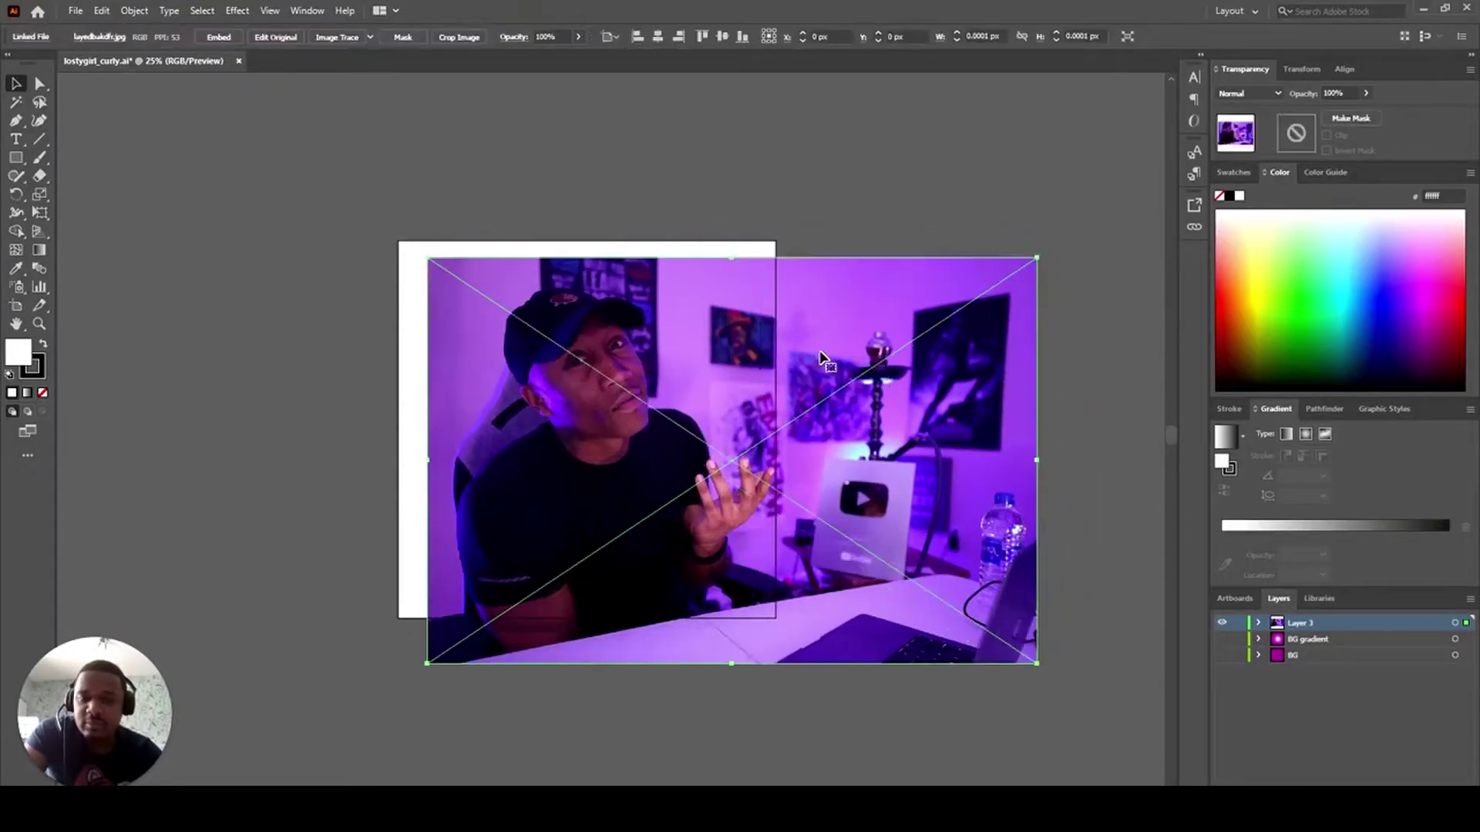
pyautogui.moveTo(1042, 256); pyautogui.dragTo(1138, 190)
pyautogui.moveTo(844, 310); pyautogui.dragTo(809, 356)
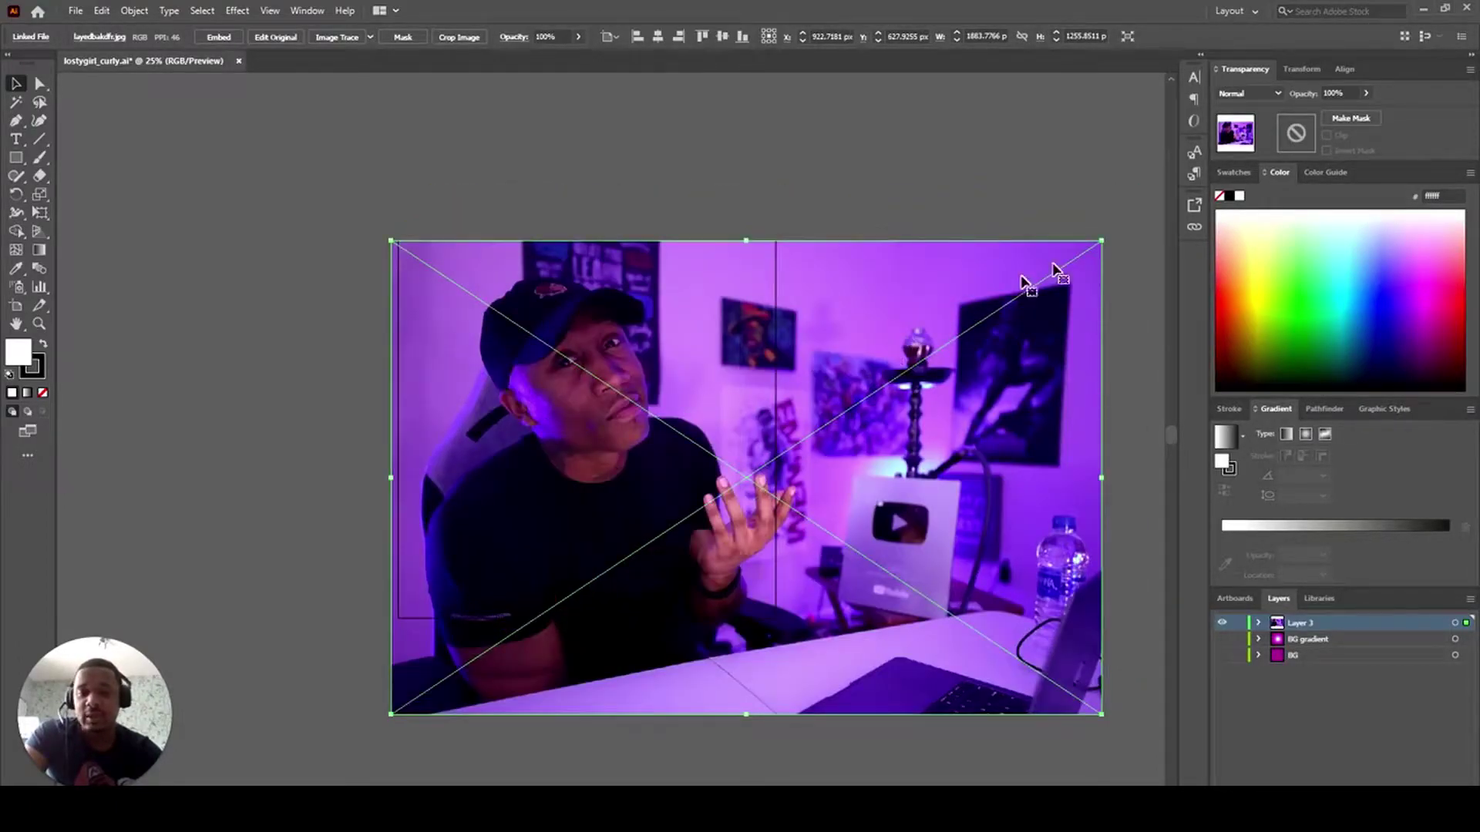
pyautogui.moveTo(1104, 237)
pyautogui.mouseDown()
pyautogui.moveTo(1136, 175)
pyautogui.moveTo(1143, 198)
pyautogui.moveTo(1104, 235)
pyautogui.mouseUp()
pyautogui.moveTo(551, 433); pyautogui.dragTo(539, 472)
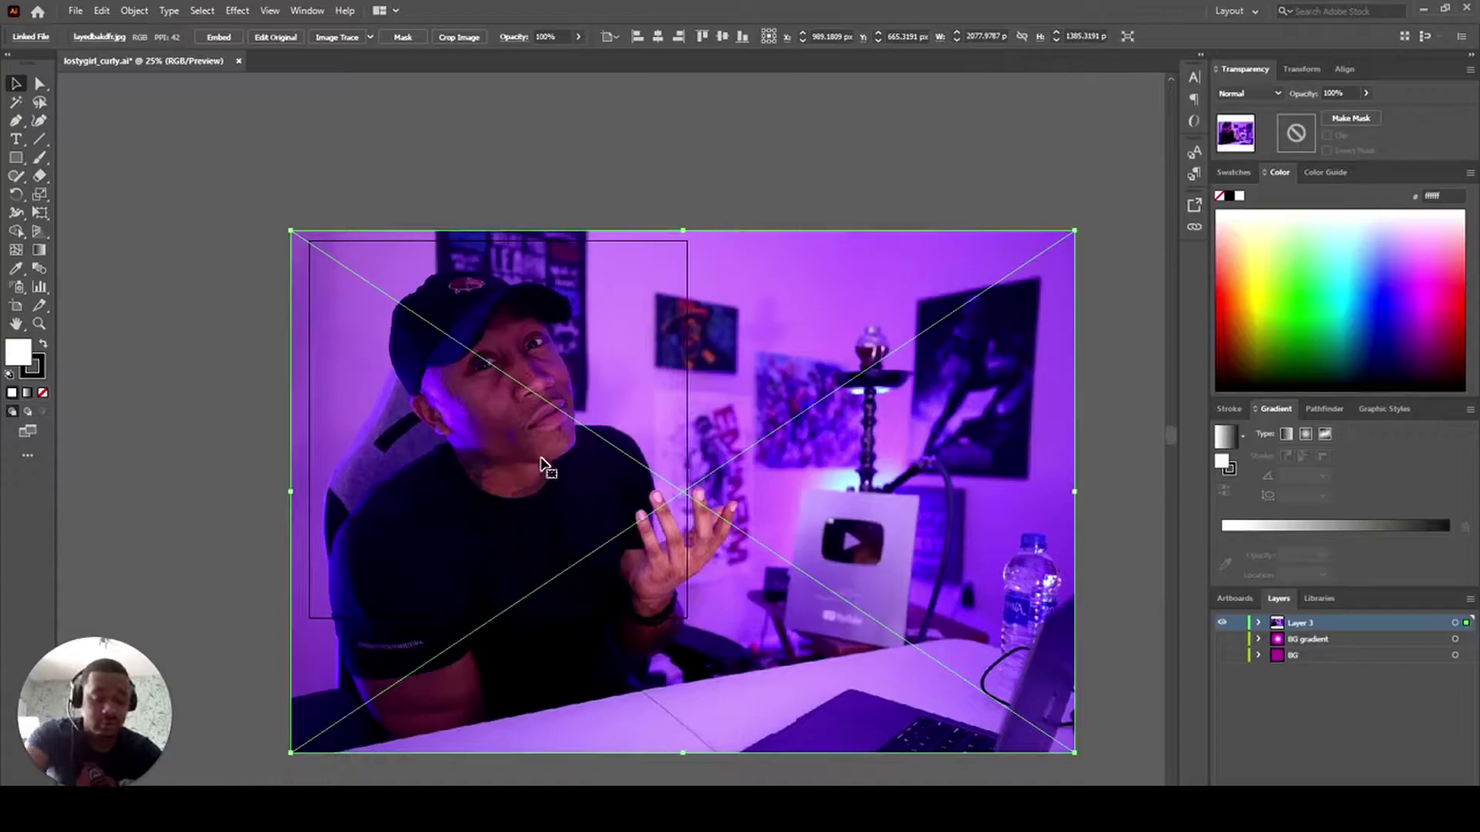
# - Nudge the photo slightly right and down to fine-tune the man's position within the artboard
pyautogui.press('Right')
pyautogui.press('Right')
pyautogui.press('Right')
pyautogui.press('Right')
pyautogui.press('Right')
pyautogui.press('Right')
pyautogui.press('Right')
pyautogui.press('Right')
pyautogui.press('Left')
pyautogui.press('Left')
pyautogui.press('Left')
pyautogui.press('Right')
pyautogui.press('Right')
pyautogui.press('Right')
pyautogui.press('Right')
pyautogui.press('Right')
pyautogui.press('Right')
pyautogui.press('Right')
pyautogui.press('Right')
pyautogui.press('Right')
pyautogui.press('Right')
pyautogui.press('Down')
pyautogui.press('Down')
pyautogui.press('Down')
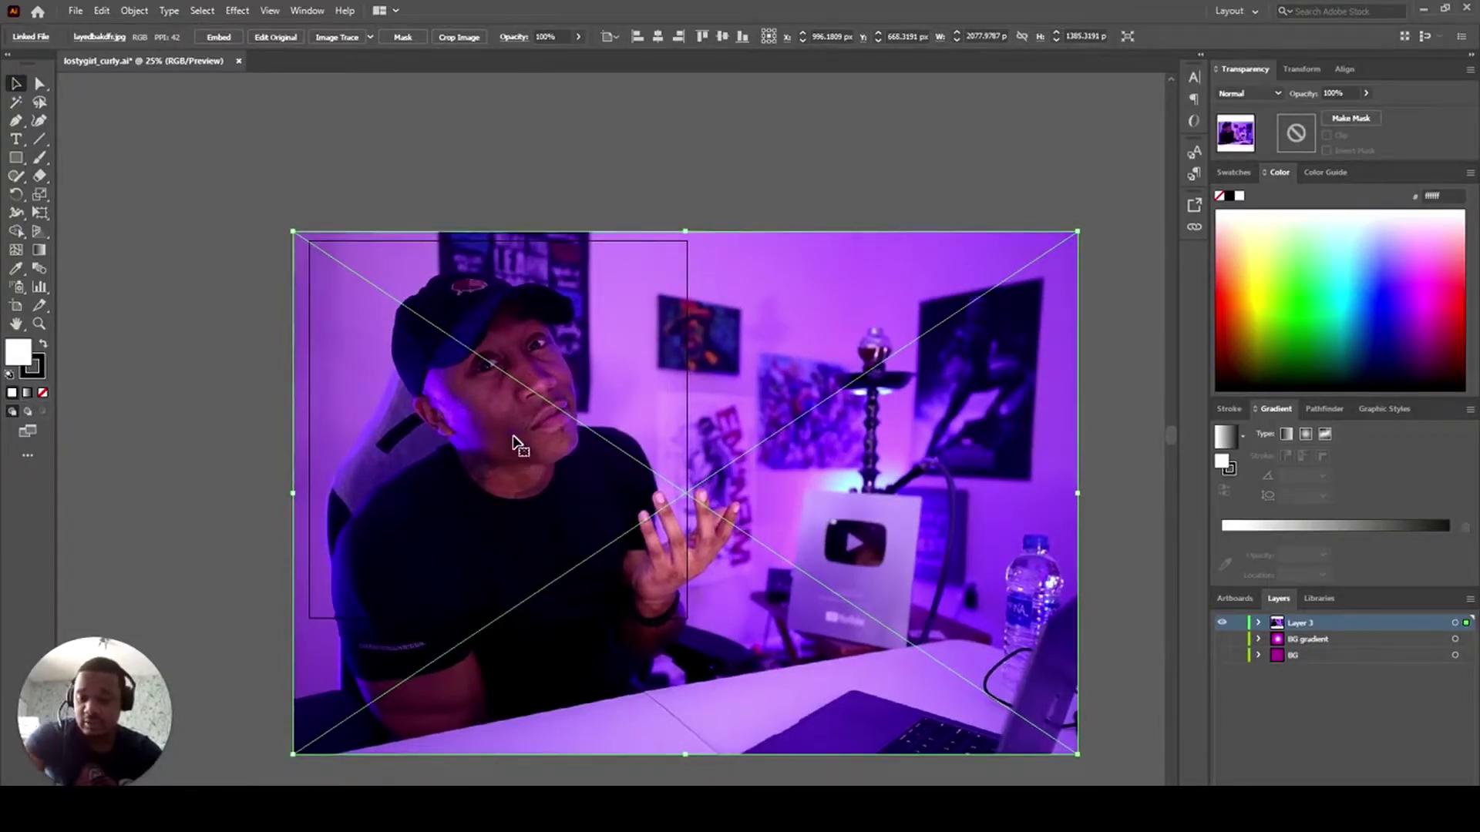
# - Enlarge the photo proportionally to about 2238 × 1492 px and reposition it so the man fills the artboard
pyautogui.moveTo(294, 231); pyautogui.dragTo(266, 203)
pyautogui.moveTo(468, 456); pyautogui.dragTo(482, 478)
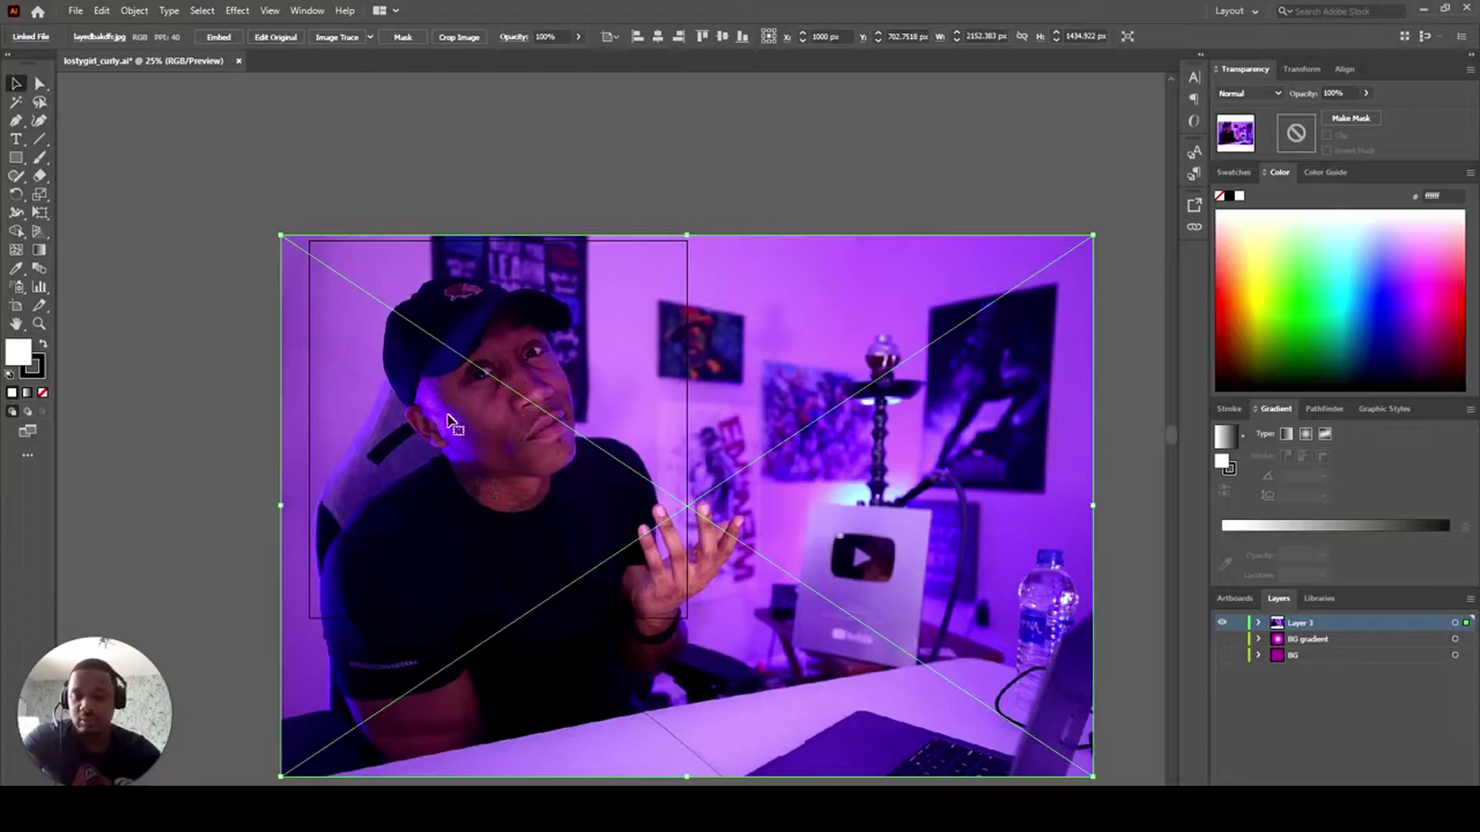
pyautogui.moveTo(281, 235); pyautogui.dragTo(248, 202)
pyautogui.moveTo(429, 479); pyautogui.dragTo(445, 498)
pyautogui.moveTo(395, 443); pyautogui.dragTo(415, 456)
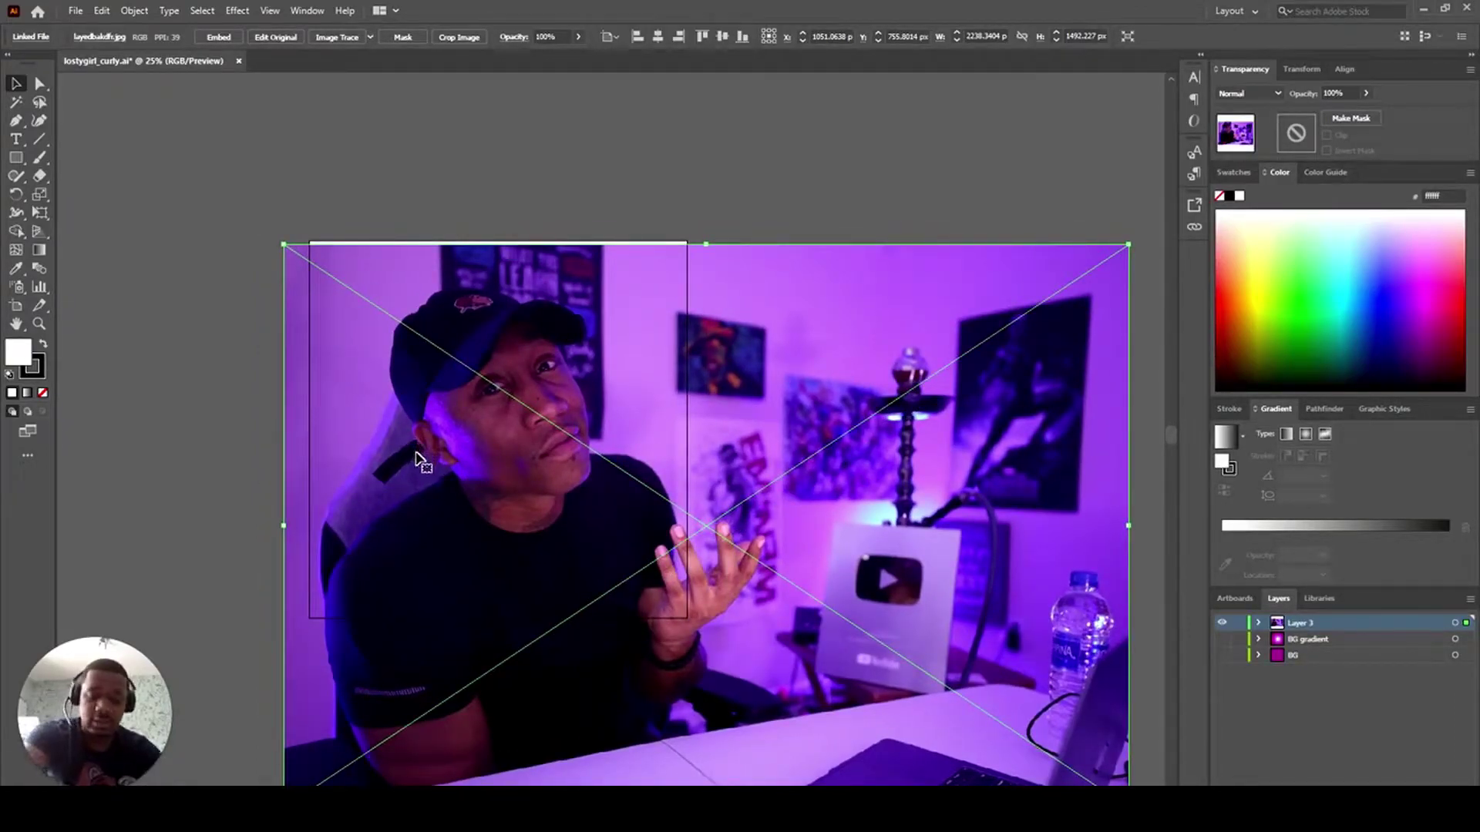
# - Nudge the photo upward until its upper edge covers the artboard's upper edge
pyautogui.press('Up')
pyautogui.press('Up')
pyautogui.press('Up')
pyautogui.press('Up')
pyautogui.press('Up')
pyautogui.press('Up')
pyautogui.press('Up')
pyautogui.press('Up')
pyautogui.press('Up')
pyautogui.press('Up')
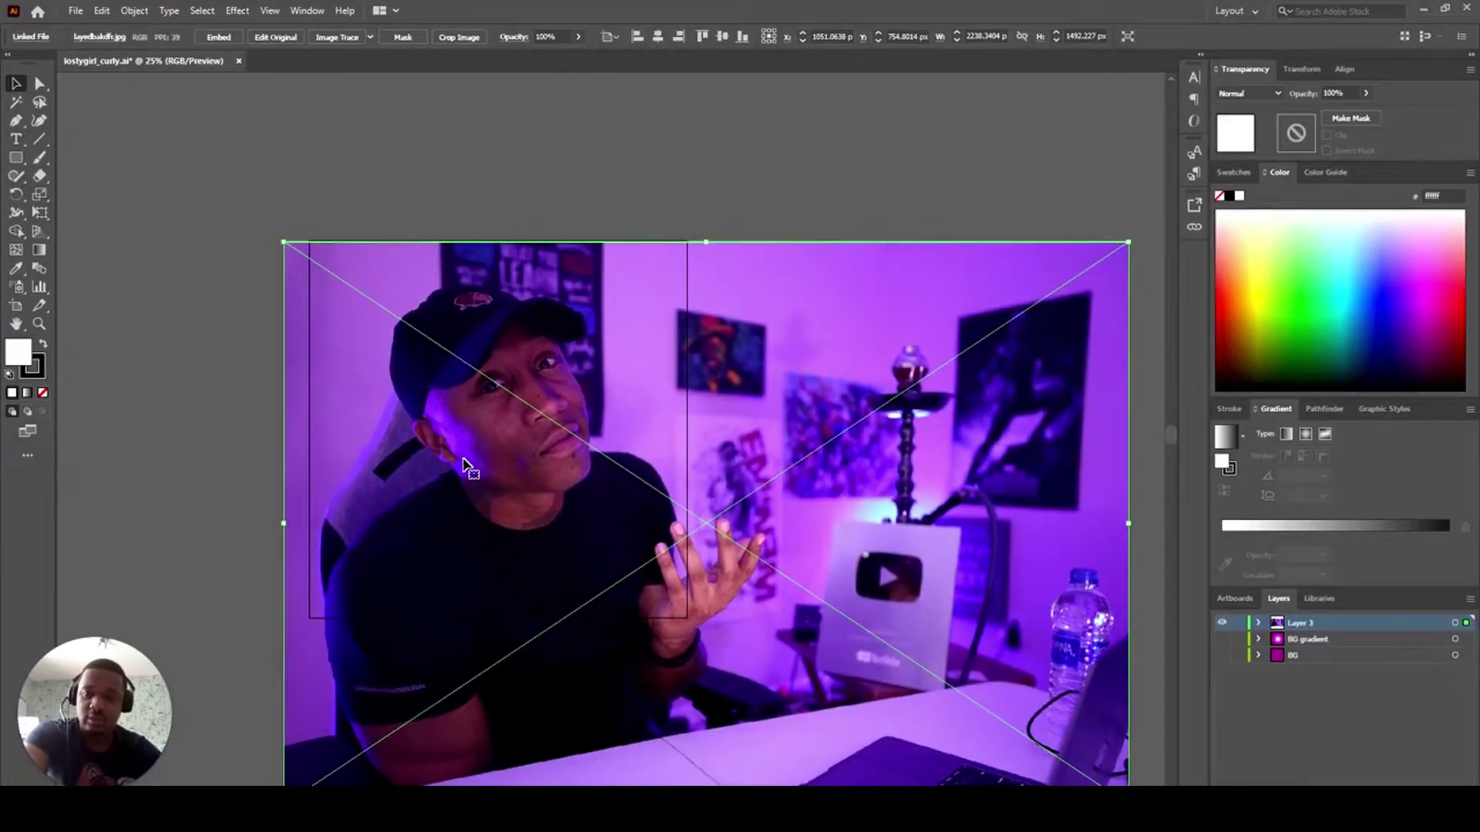
pyautogui.press('Up')
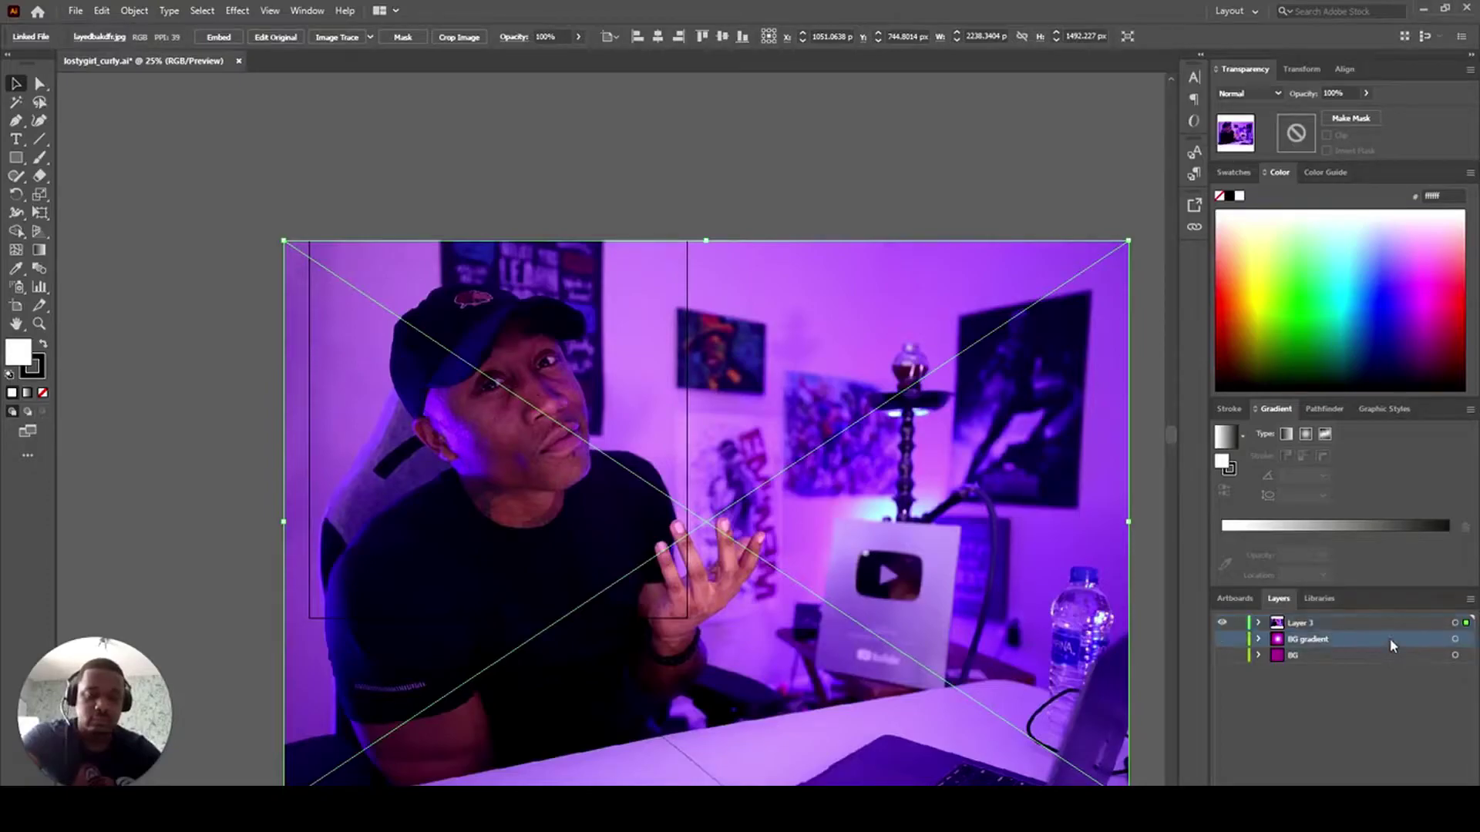
# - Lock the photo's layer, Layer 3, and add a new empty layer above it
pyautogui.click(1239, 623)
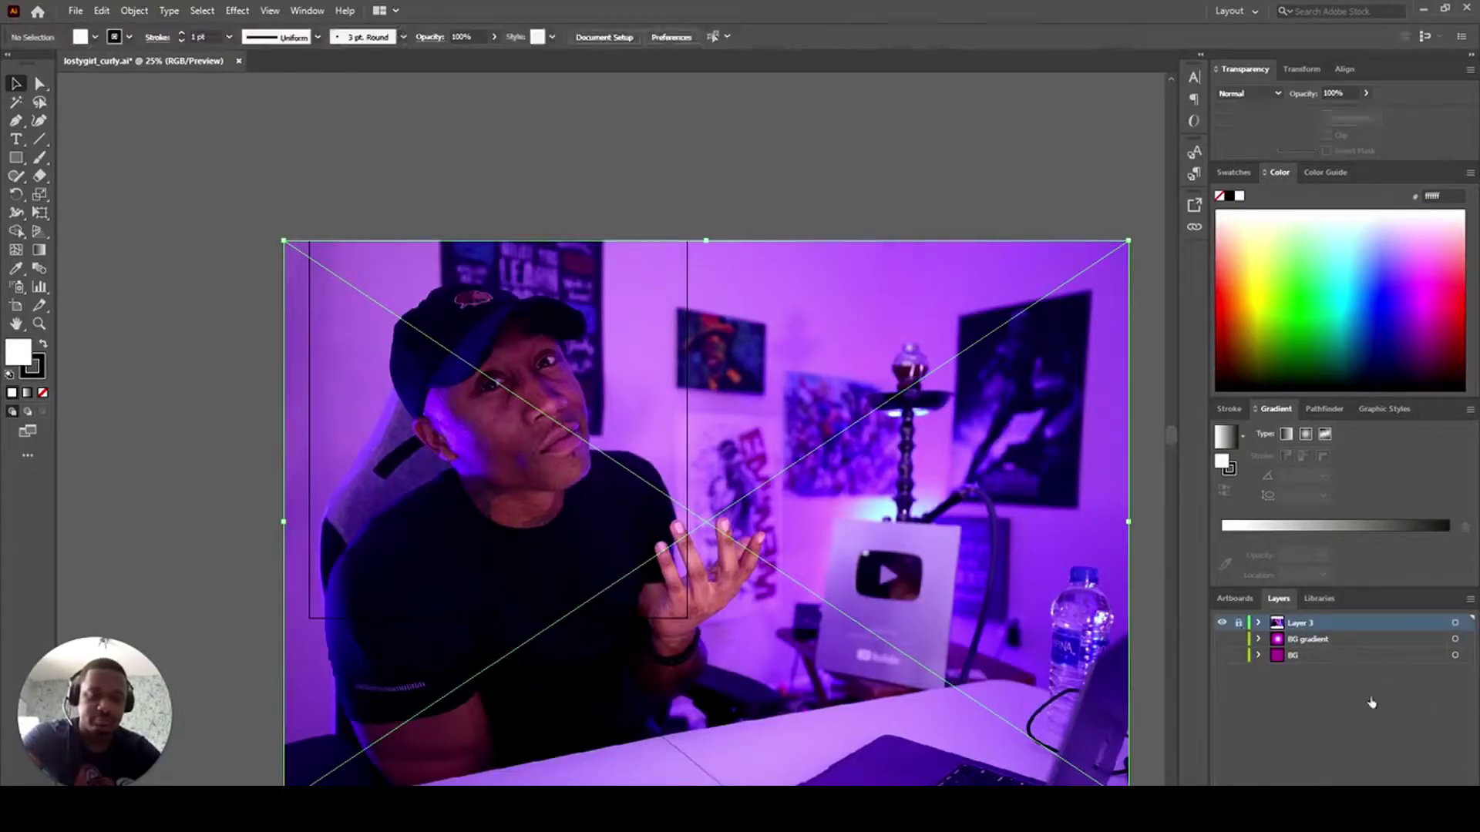
pyautogui.hotkey('ctrl', 'l')
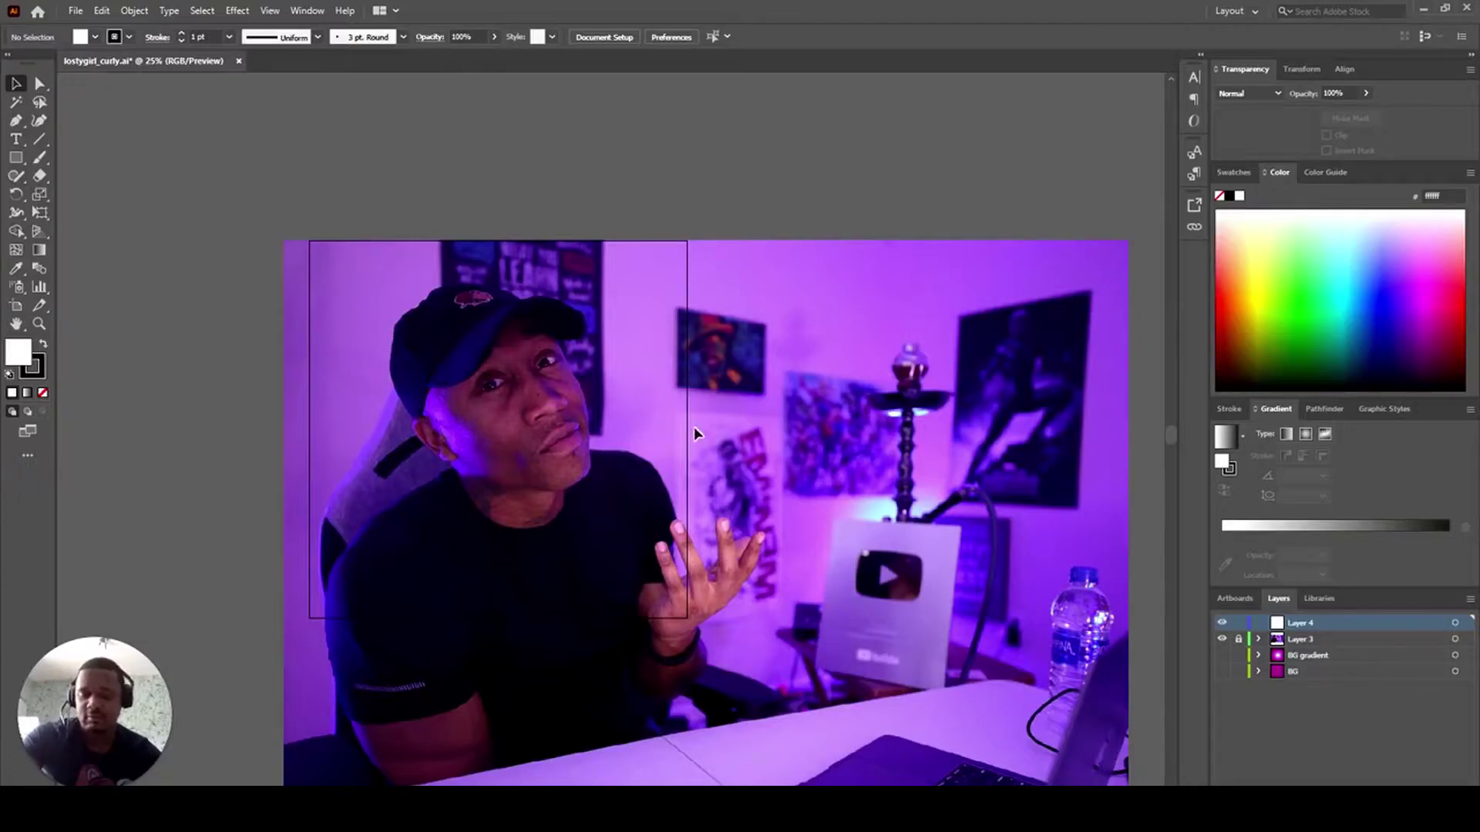
# - Set up the Paintbrush with the tapered art brush for tracing the man's face
pyautogui.scroll(2, 694, 427)
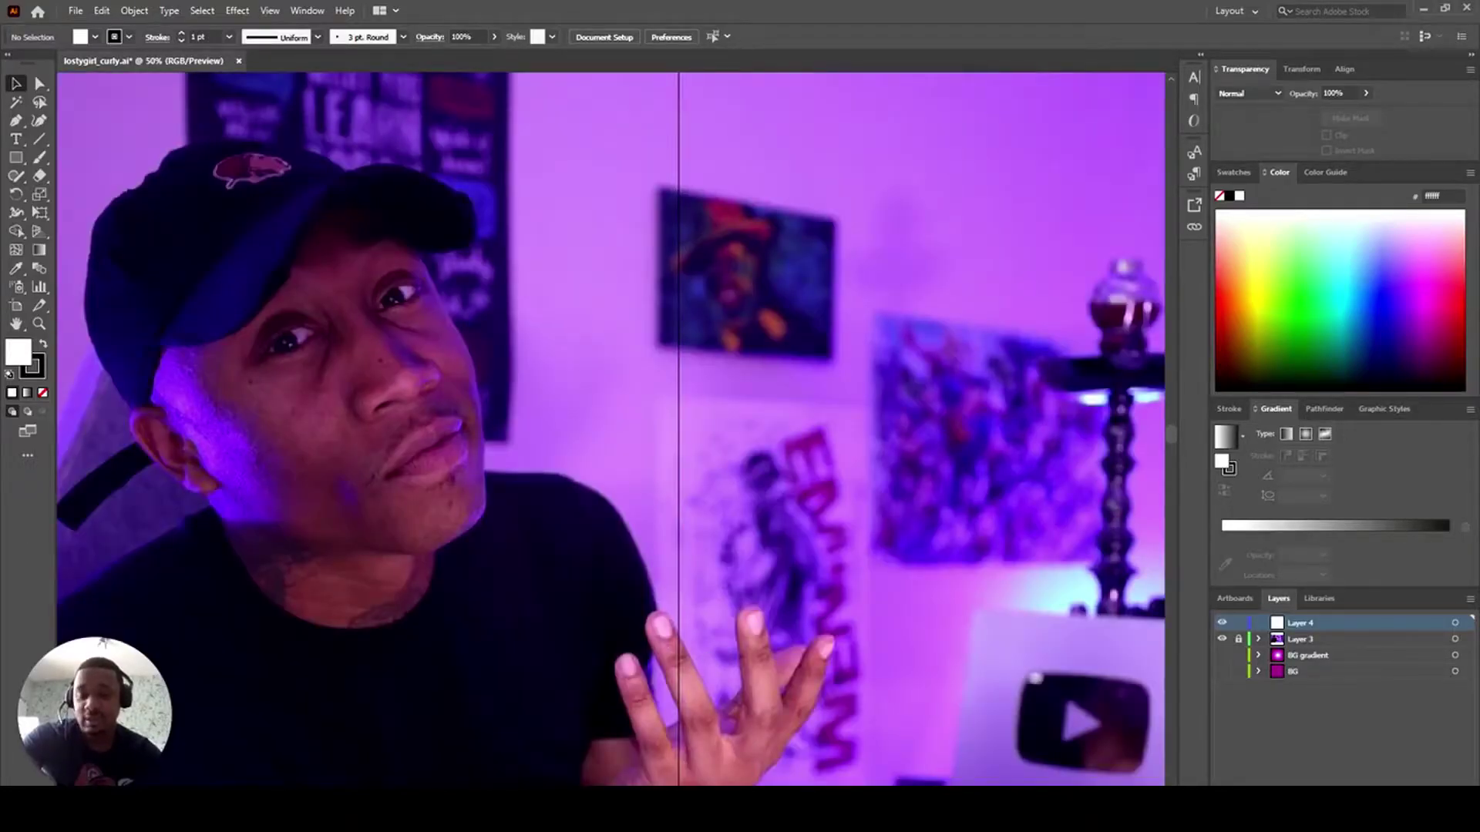
pyautogui.hscroll(-5, 694, 427)
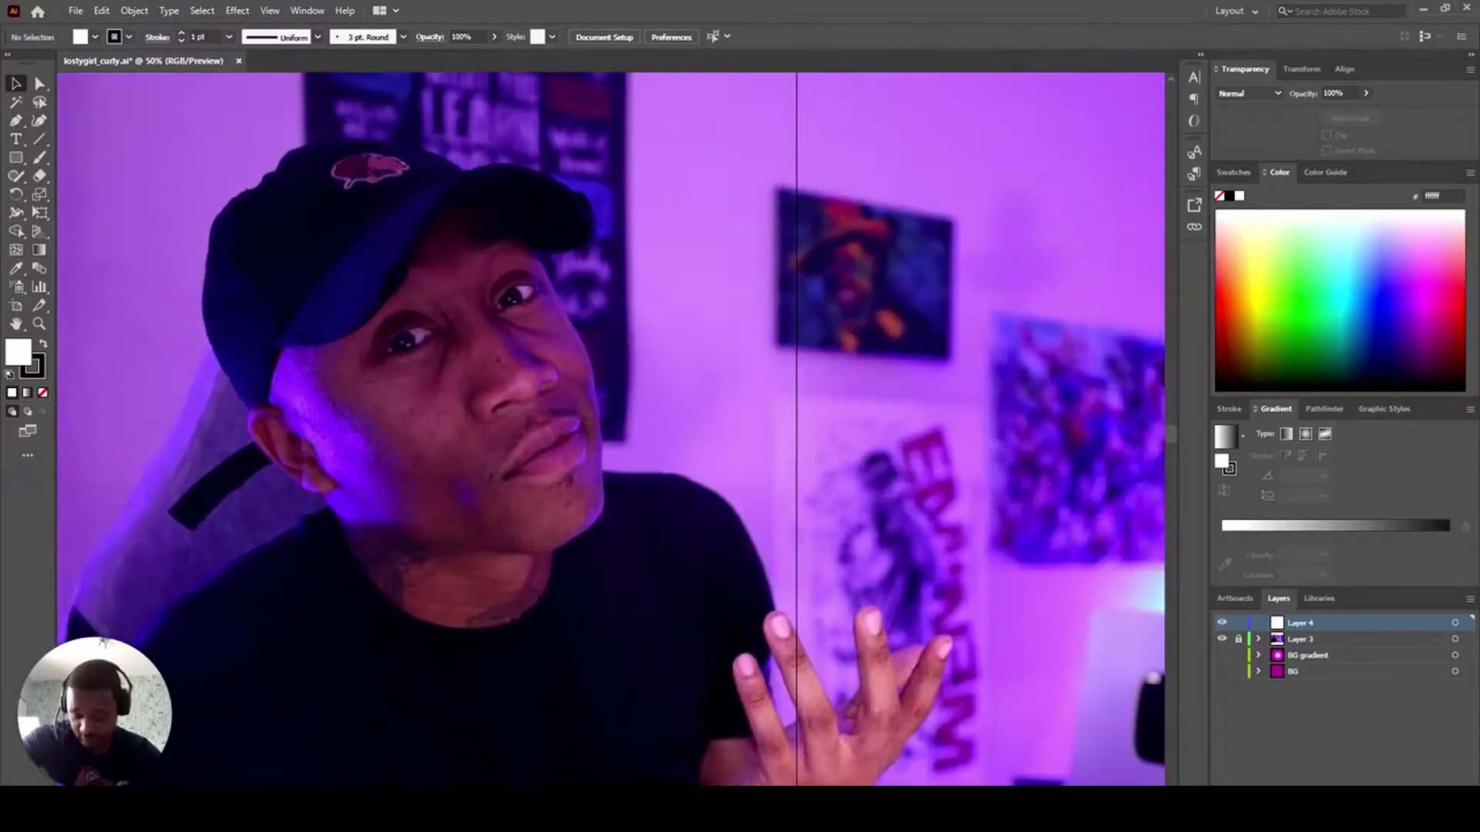
pyautogui.hscroll(-1, 610, 429)
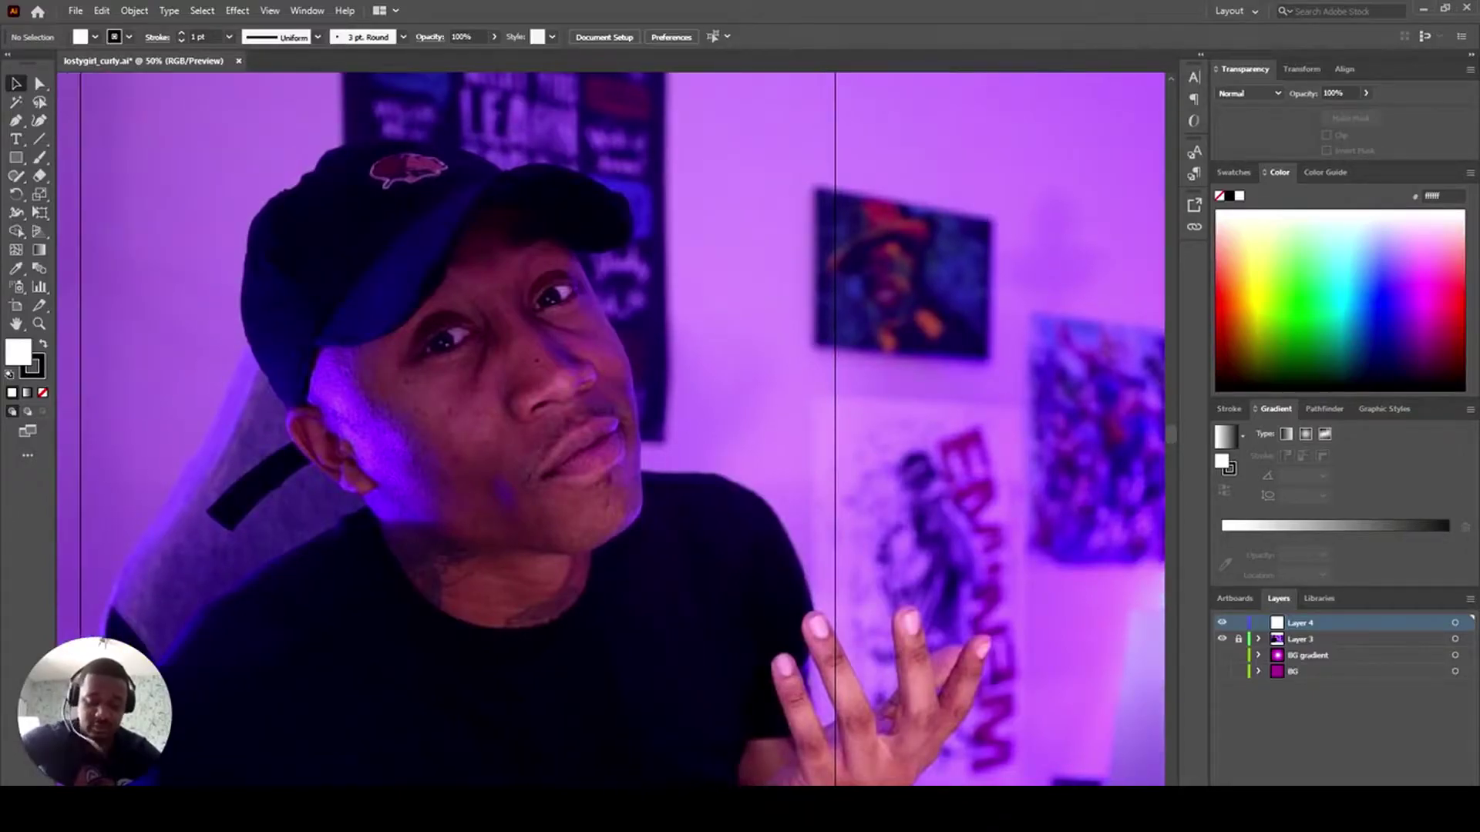
pyautogui.hscroll(-4, 610, 428)
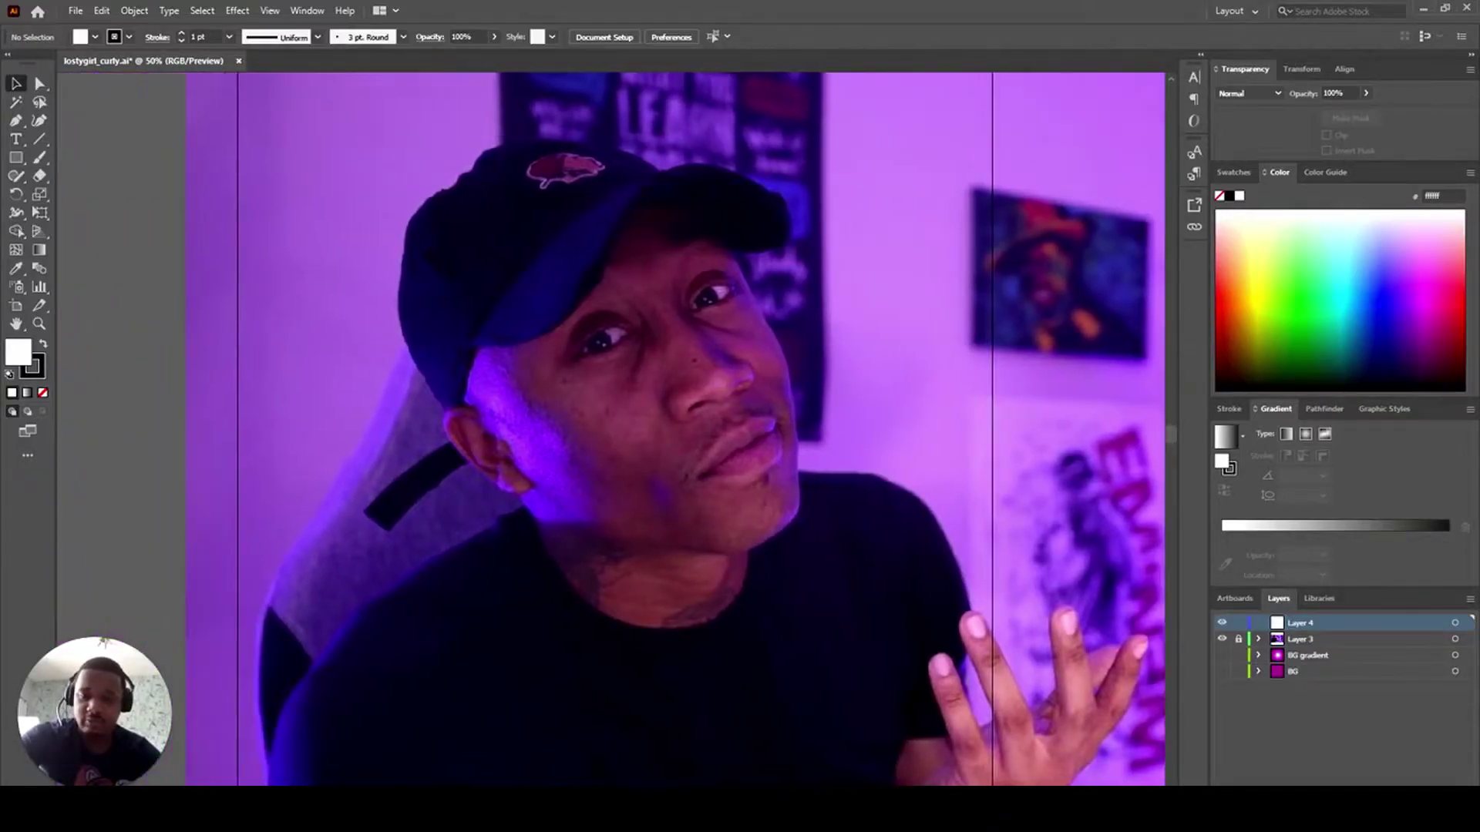
pyautogui.hscroll(-1, 675, 428)
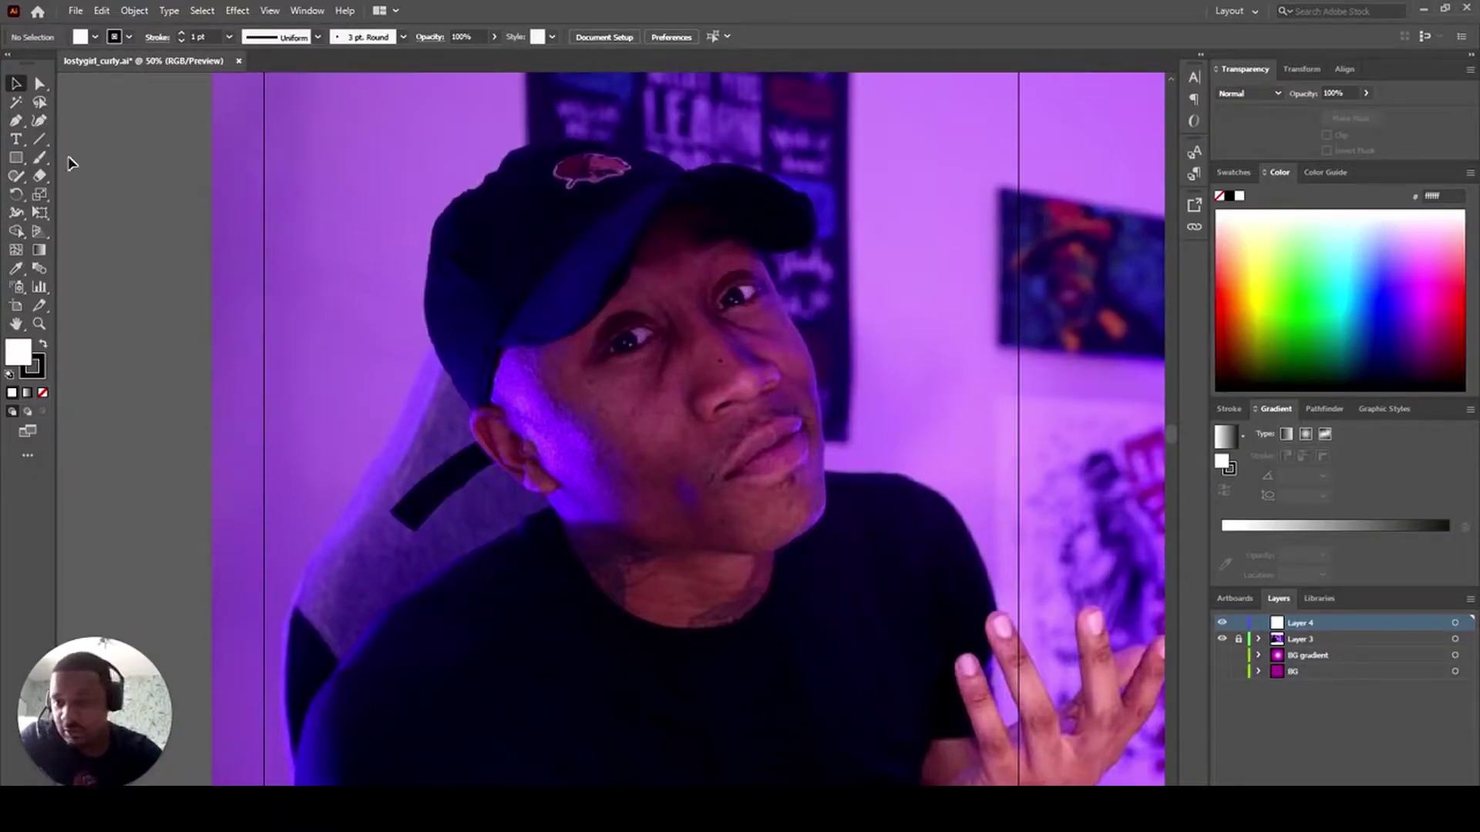
pyautogui.click(43, 157)
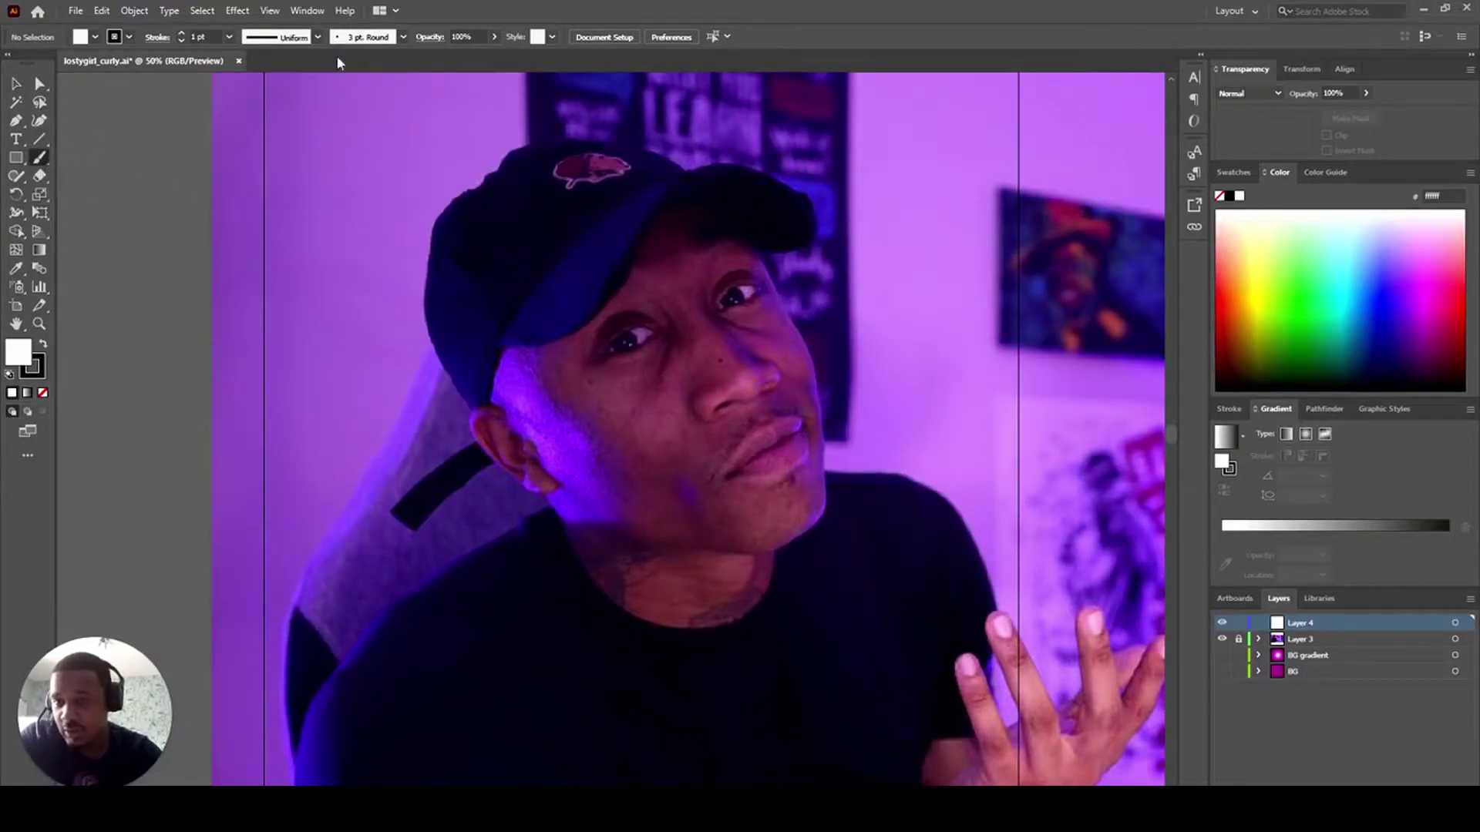
pyautogui.click(402, 37)
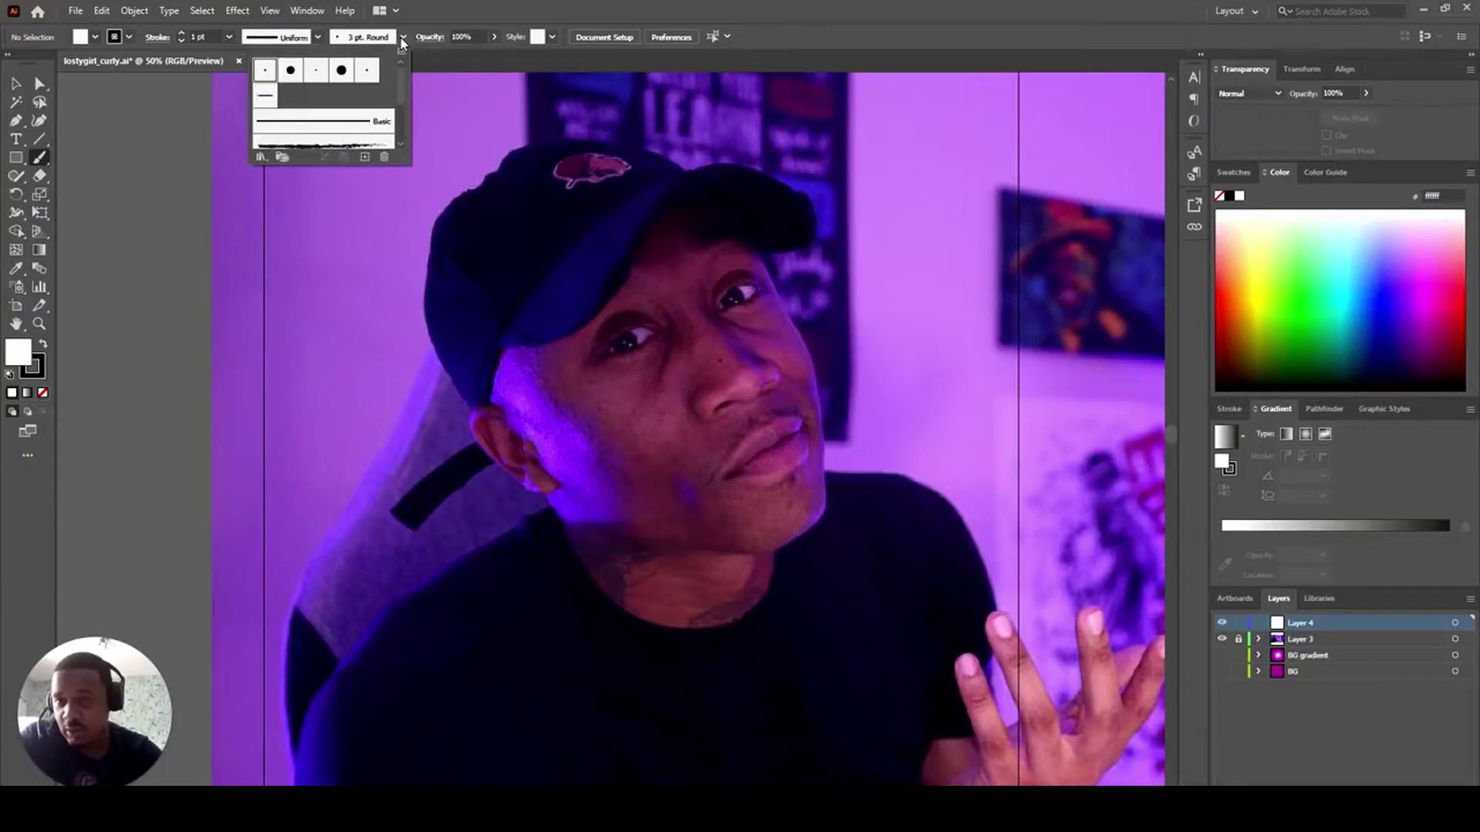
pyautogui.scroll(-2, 381, 86)
pyautogui.click(381, 85)
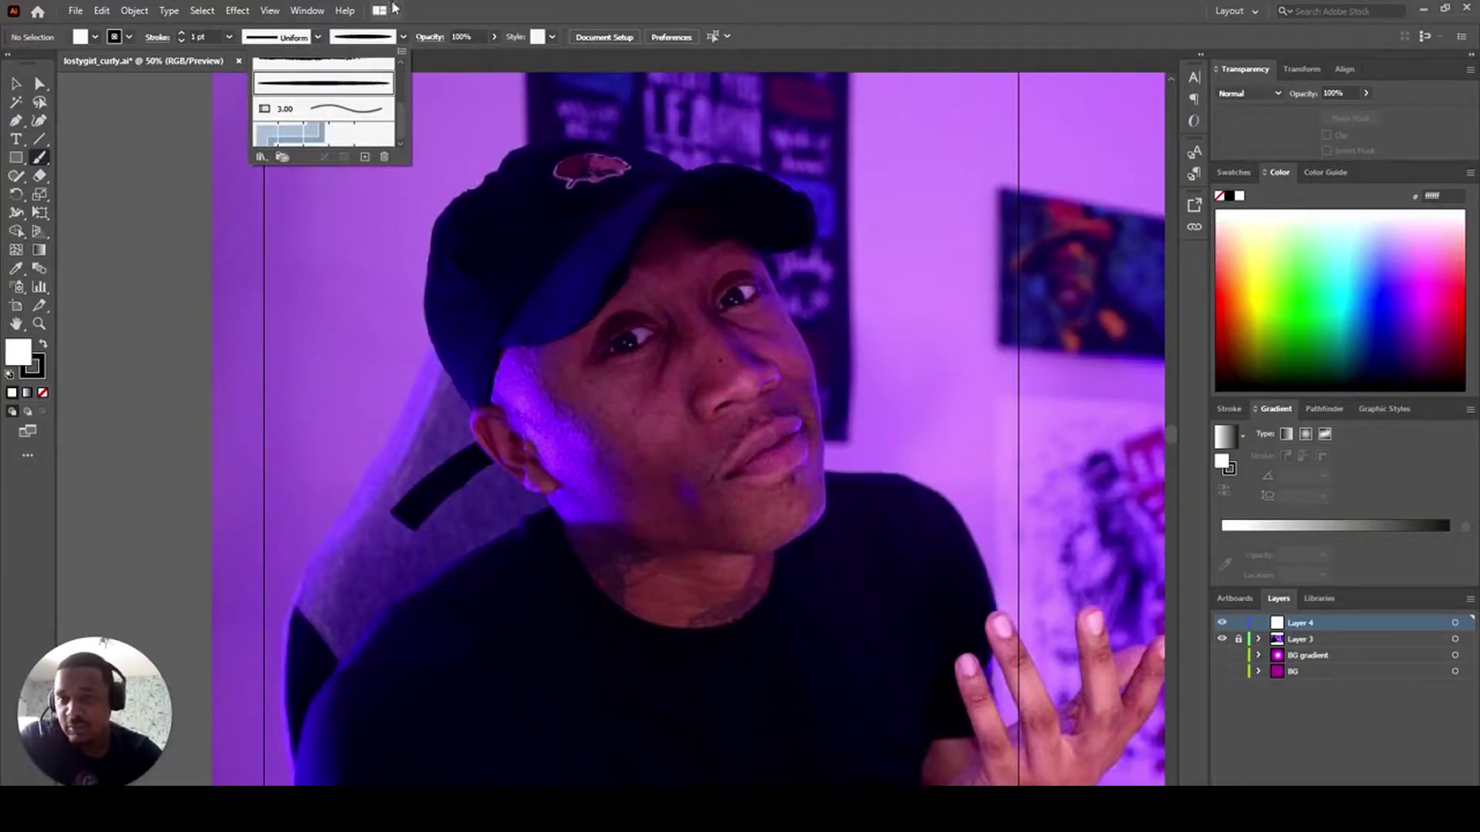
# - Paint an unfilled black dripping line along the neckline, from below the ear around to the far side of the chin
pyautogui.scroll(-2, 1012, 558)
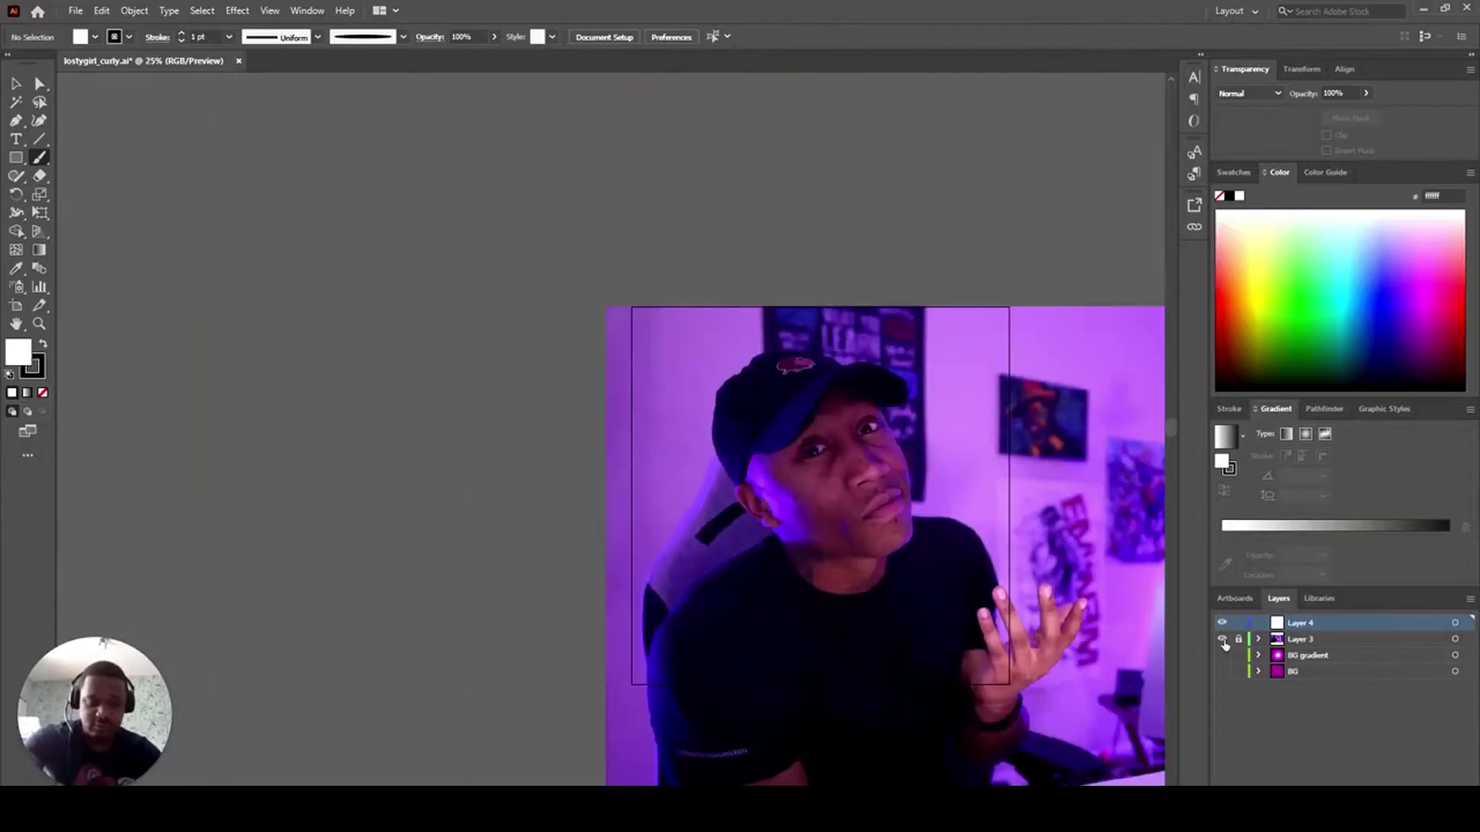
pyautogui.scroll(4, 1012, 558)
pyautogui.scroll(-3, 783, 568)
pyautogui.scroll(4, 706, 609)
pyautogui.moveTo(348, 435)
pyautogui.mouseDown()
pyautogui.moveTo(386, 478)
pyautogui.moveTo(437, 635)
pyautogui.moveTo(517, 674)
pyautogui.moveTo(607, 759)
pyautogui.moveTo(710, 721)
pyautogui.moveTo(801, 609)
pyautogui.moveTo(802, 551)
pyautogui.mouseUp()
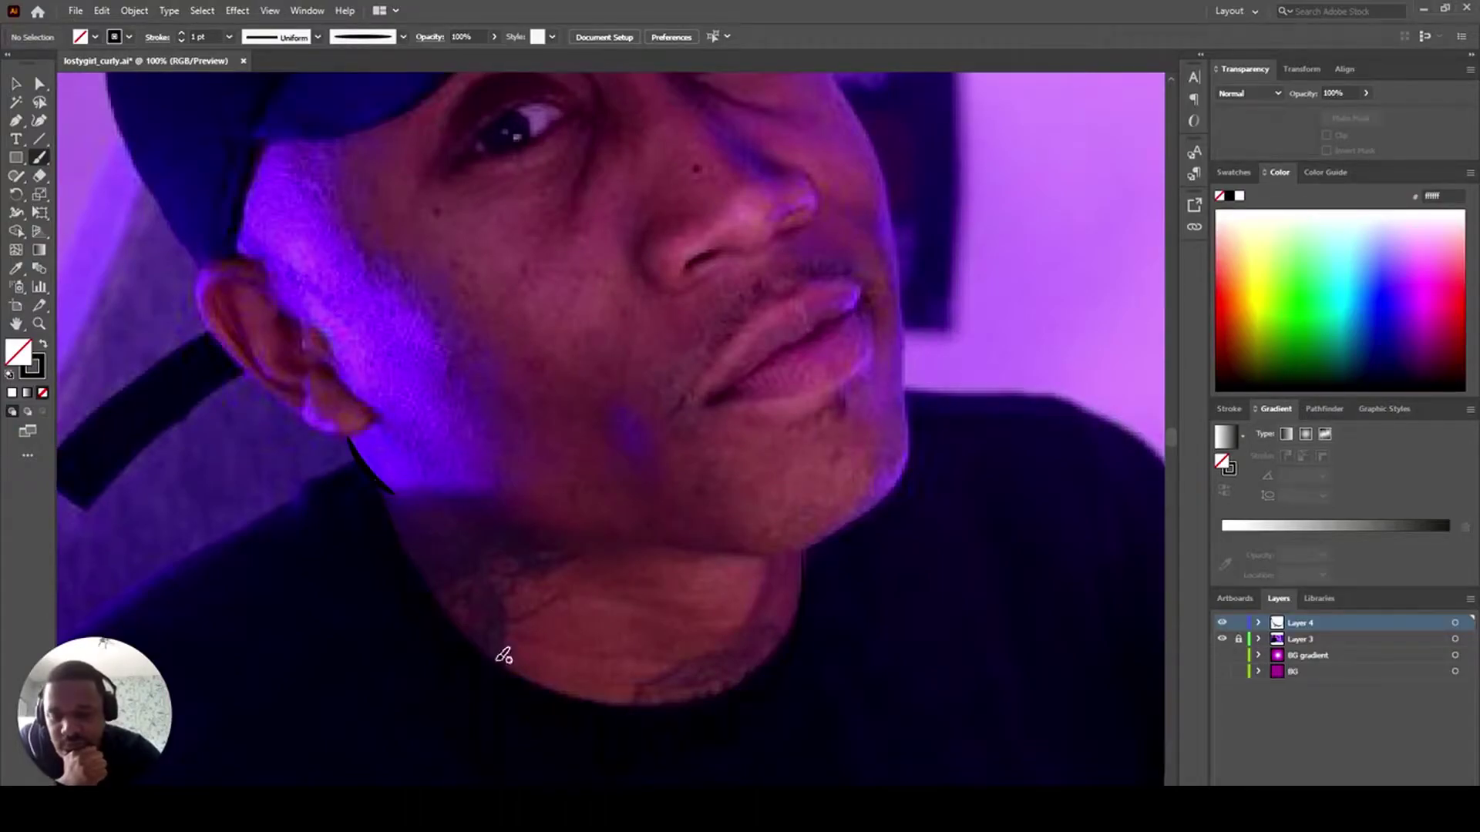
# - Adjust individual anchor points on the dripping neckline path with the Direct Selection tool
pyautogui.click(39, 83)
pyautogui.click(450, 676)
pyautogui.scroll(4, 449, 676)
pyautogui.moveTo(427, 656); pyautogui.dragTo(409, 649)
pyautogui.scroll(-5, 470, 645)
pyautogui.scroll(-4, 470, 645)
pyautogui.scroll(2, 667, 636)
pyautogui.moveTo(619, 560); pyautogui.dragTo(665, 589)
pyautogui.click(671, 590)
pyautogui.click(652, 580)
# - Step back through the last anchor edits on the dripping path and select its end point beneath the chin
pyautogui.click(101, 10)
pyautogui.click(108, 26)
pyautogui.click(103, 12)
pyautogui.click(108, 26)
pyautogui.click(103, 13)
pyautogui.click(124, 45)
pyautogui.click(966, 225)
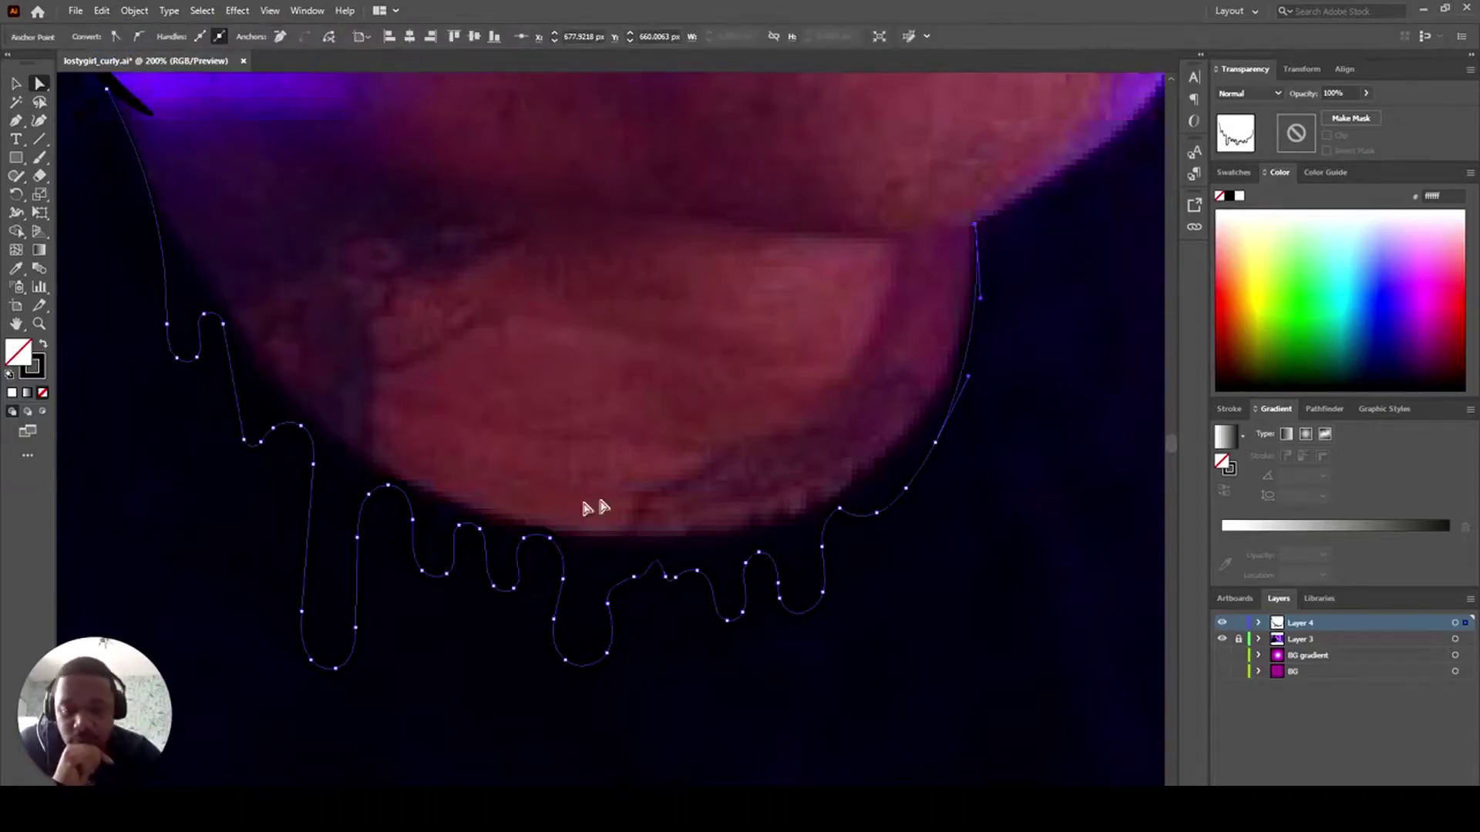
# - Paint a black brush stroke along the jaw, from below the ear around the chin and up past the mouth
pyautogui.scroll(4, 582, 481)
pyautogui.press('v')
pyautogui.scroll(-1, 301, 384)
pyautogui.hotkey('ctrl', 'shift', 'a')
pyautogui.press('b')
pyautogui.moveTo(239, 343)
pyautogui.mouseDown()
pyautogui.moveTo(560, 452)
pyautogui.moveTo(805, 478)
pyautogui.moveTo(1028, 439)
pyautogui.moveTo(1142, 354)
pyautogui.moveTo(691, 573)
pyautogui.moveTo(707, 441)
pyautogui.moveTo(681, 77)
pyautogui.mouseUp()
# - Select the jaw stroke and extend it with the Paintbrush up the cheek contour, past the far eye to the cap
pyautogui.click(16, 84)
pyautogui.click(612, 638)
pyautogui.click(39, 157)
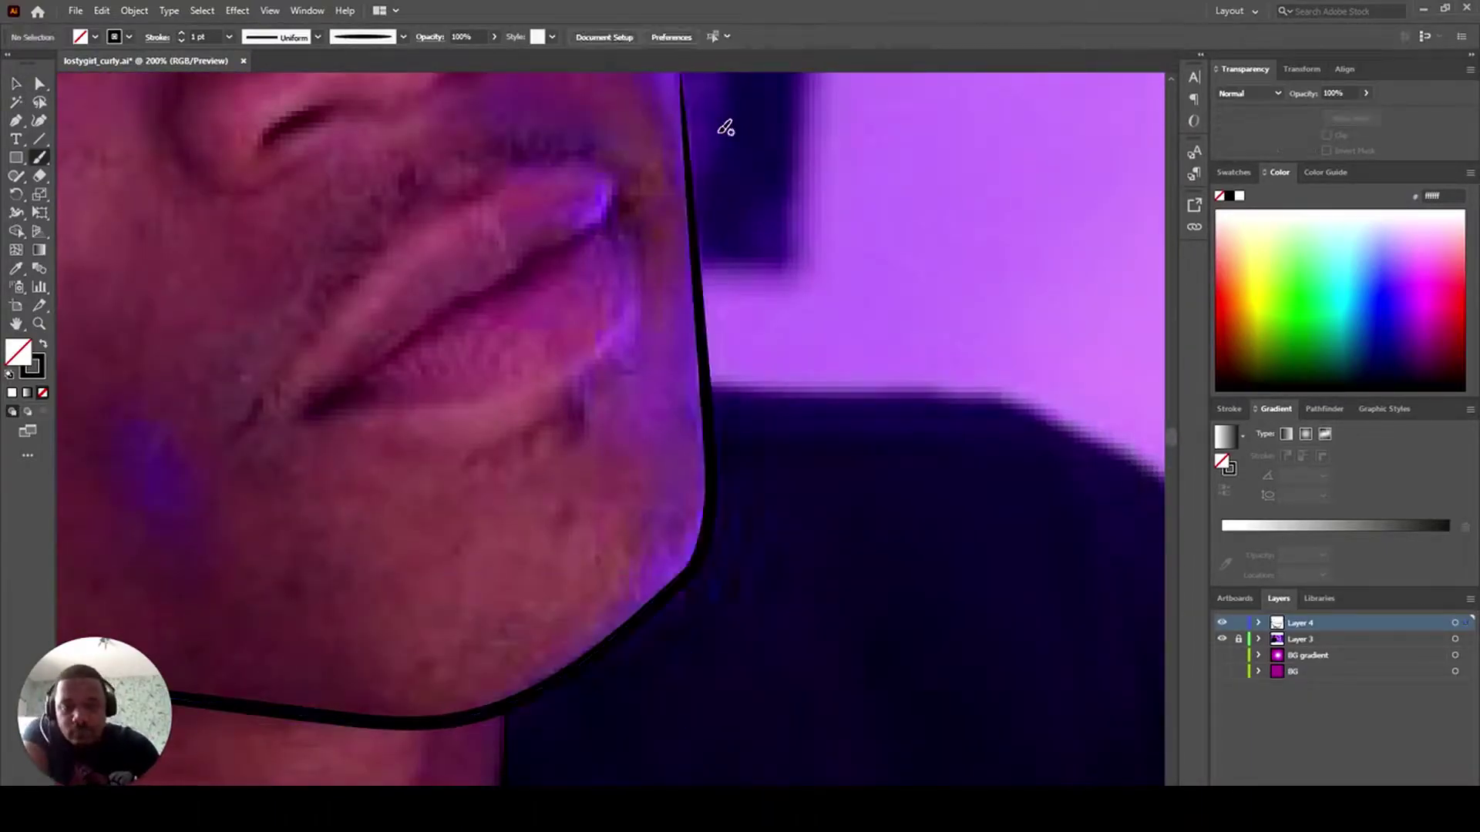
pyautogui.scroll(10, 722, 129)
pyautogui.scroll(-3, 698, 527)
pyautogui.scroll(4, 755, 472)
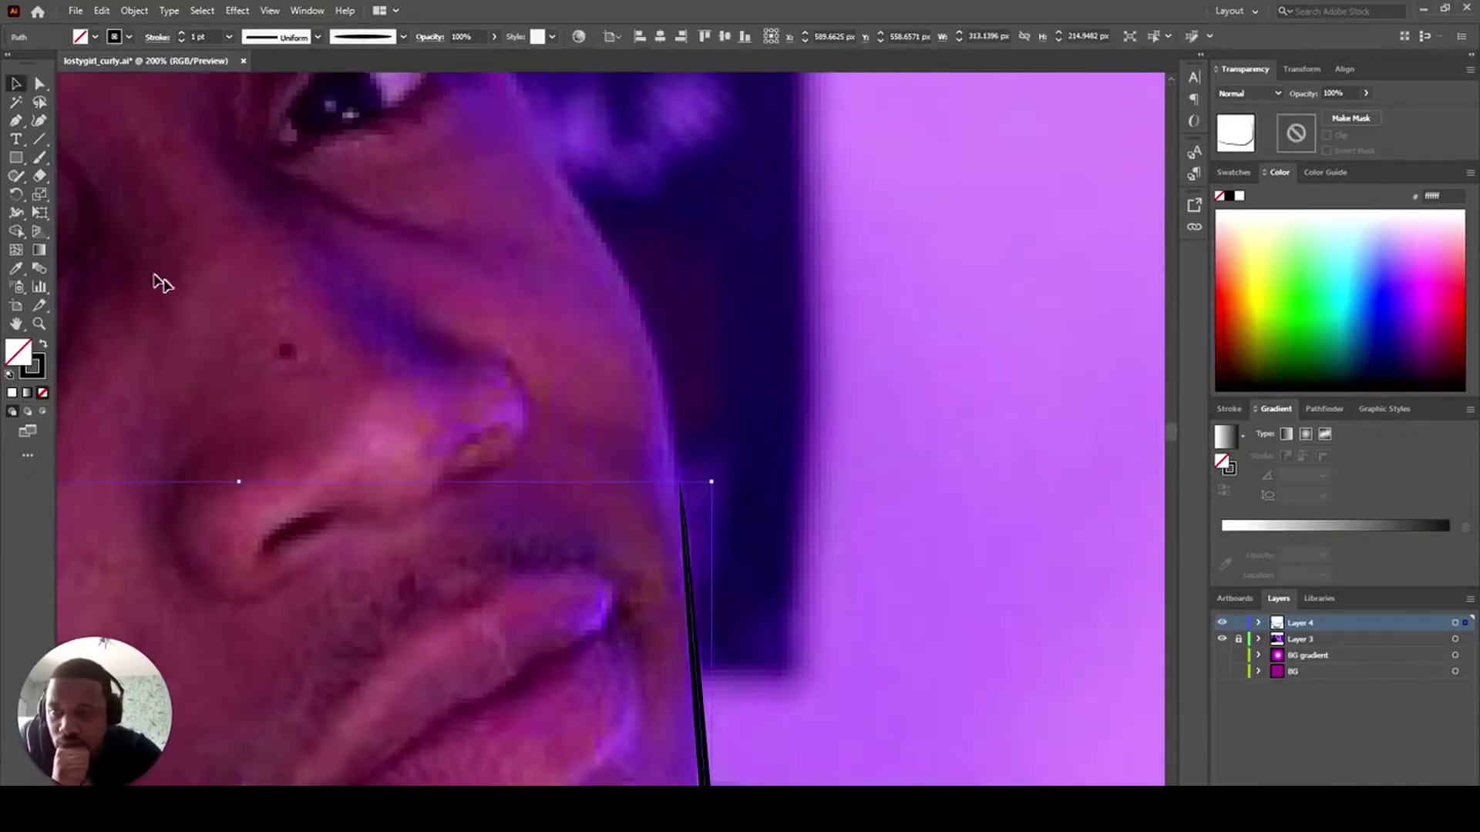
pyautogui.moveTo(687, 472)
pyautogui.mouseDown()
pyautogui.moveTo(661, 346)
pyautogui.moveTo(571, 165)
pyautogui.mouseUp()
pyautogui.scroll(3, 571, 165)
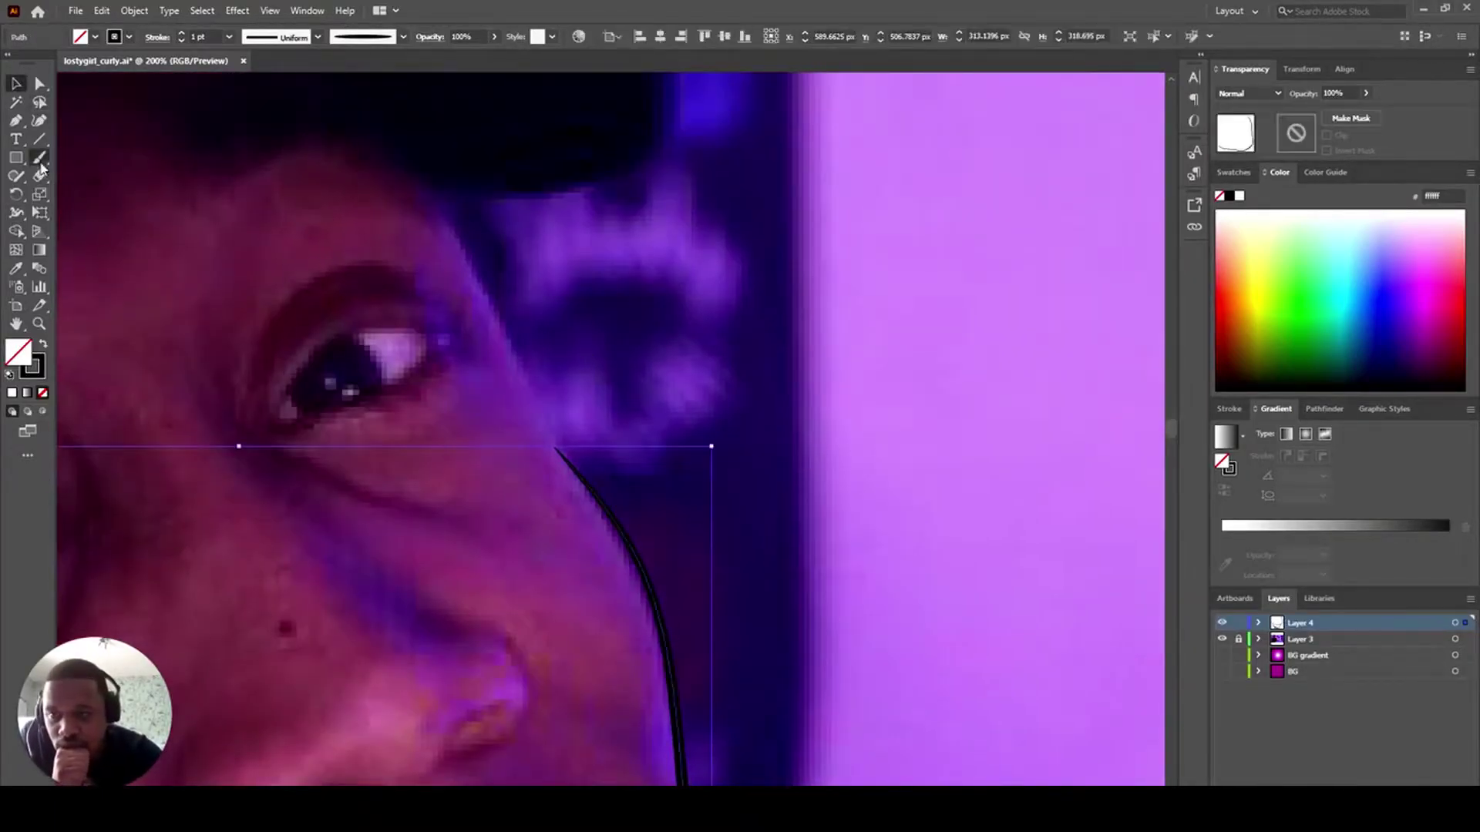
pyautogui.moveTo(536, 380); pyautogui.dragTo(447, 182)
pyautogui.scroll(3, 518, 501)
pyautogui.click(506, 497)
pyautogui.press('b')
pyautogui.moveTo(430, 370)
pyautogui.mouseDown()
pyautogui.moveTo(503, 382)
pyautogui.moveTo(618, 361)
pyautogui.moveTo(678, 307)
pyautogui.moveTo(660, 217)
pyautogui.mouseUp()
pyautogui.hotkey('ctrl', 'z')
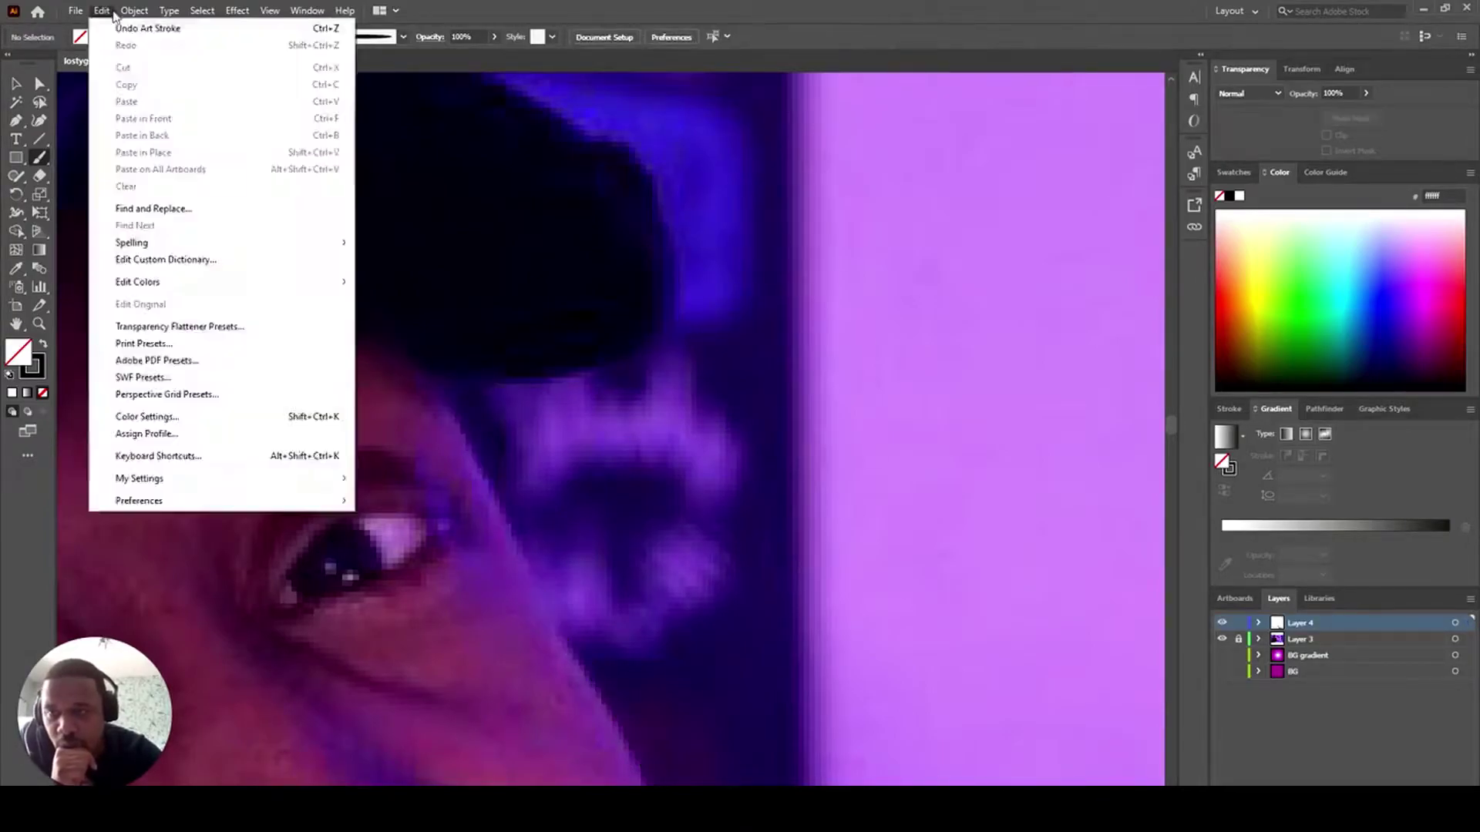
# - Paint the brim's lower edge across the forehead and trace the outer outline around the tip of the brim
pyautogui.moveTo(429, 347)
pyautogui.mouseDown()
pyautogui.moveTo(793, 365)
pyautogui.moveTo(759, 317)
pyautogui.moveTo(599, 198)
pyautogui.moveTo(443, 181)
pyautogui.mouseUp()
pyautogui.moveTo(809, 375)
pyautogui.mouseDown()
pyautogui.moveTo(886, 380)
pyautogui.moveTo(1041, 229)
pyautogui.moveTo(868, 81)
pyautogui.mouseUp()
pyautogui.scroll(5, 878, 122)
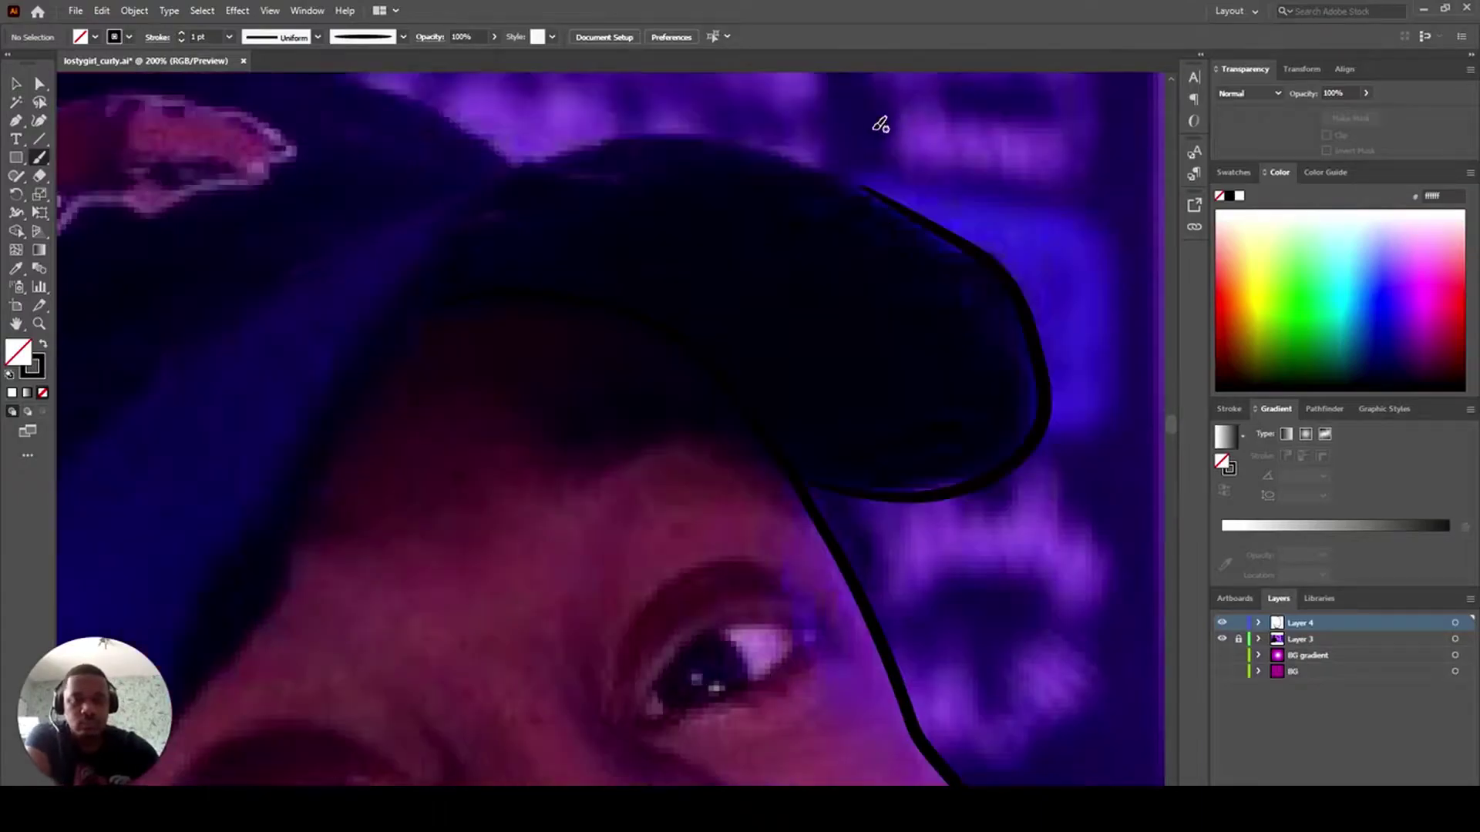
pyautogui.click(101, 11)
pyautogui.click(123, 29)
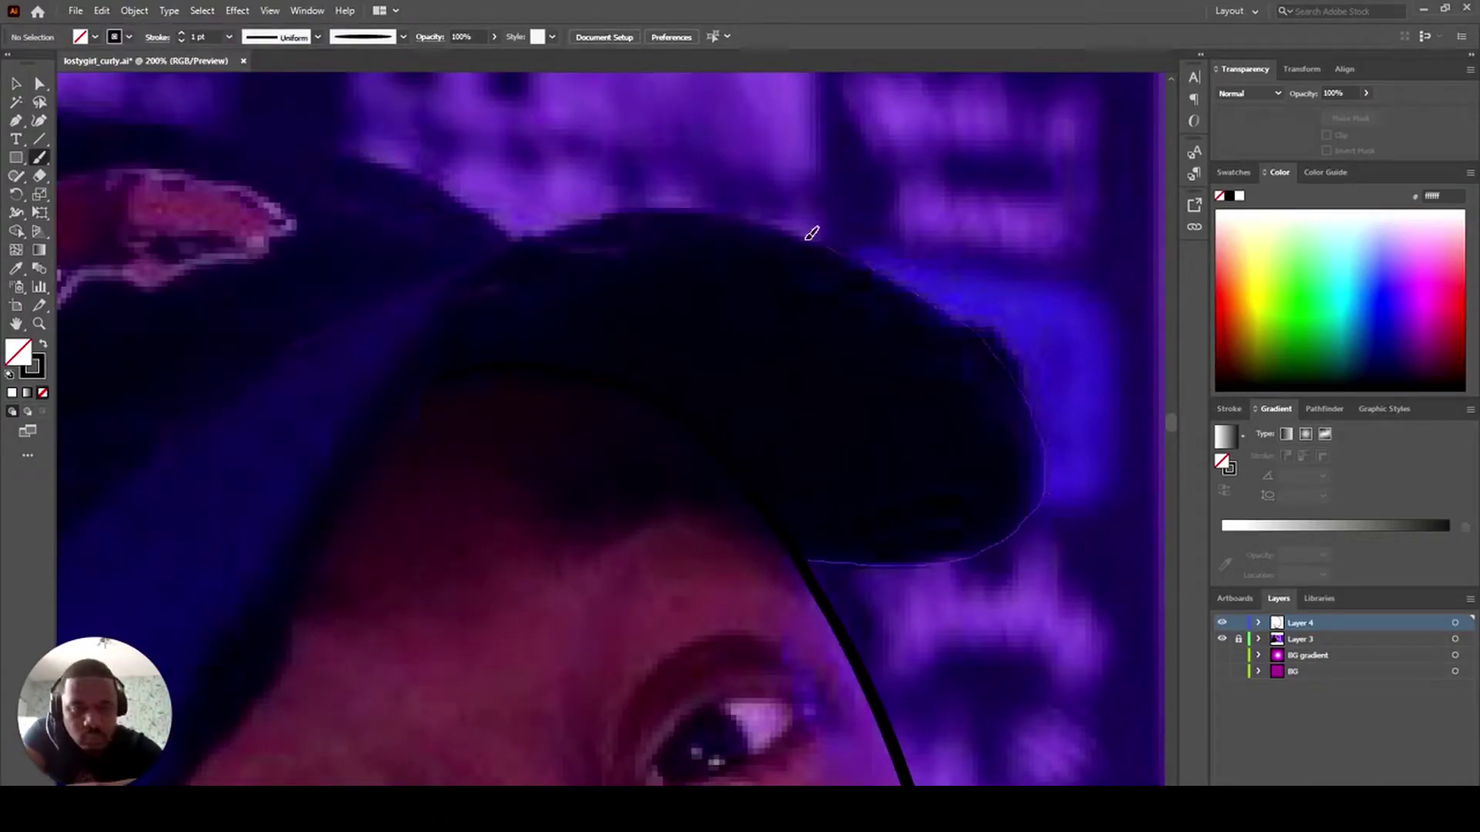
# - Save the document as layedbakDFR.ai in the PORTFOLIO > layedbakDFR folder on the Desktop
pyautogui.hotkey('ctrl', 'shift', 's')
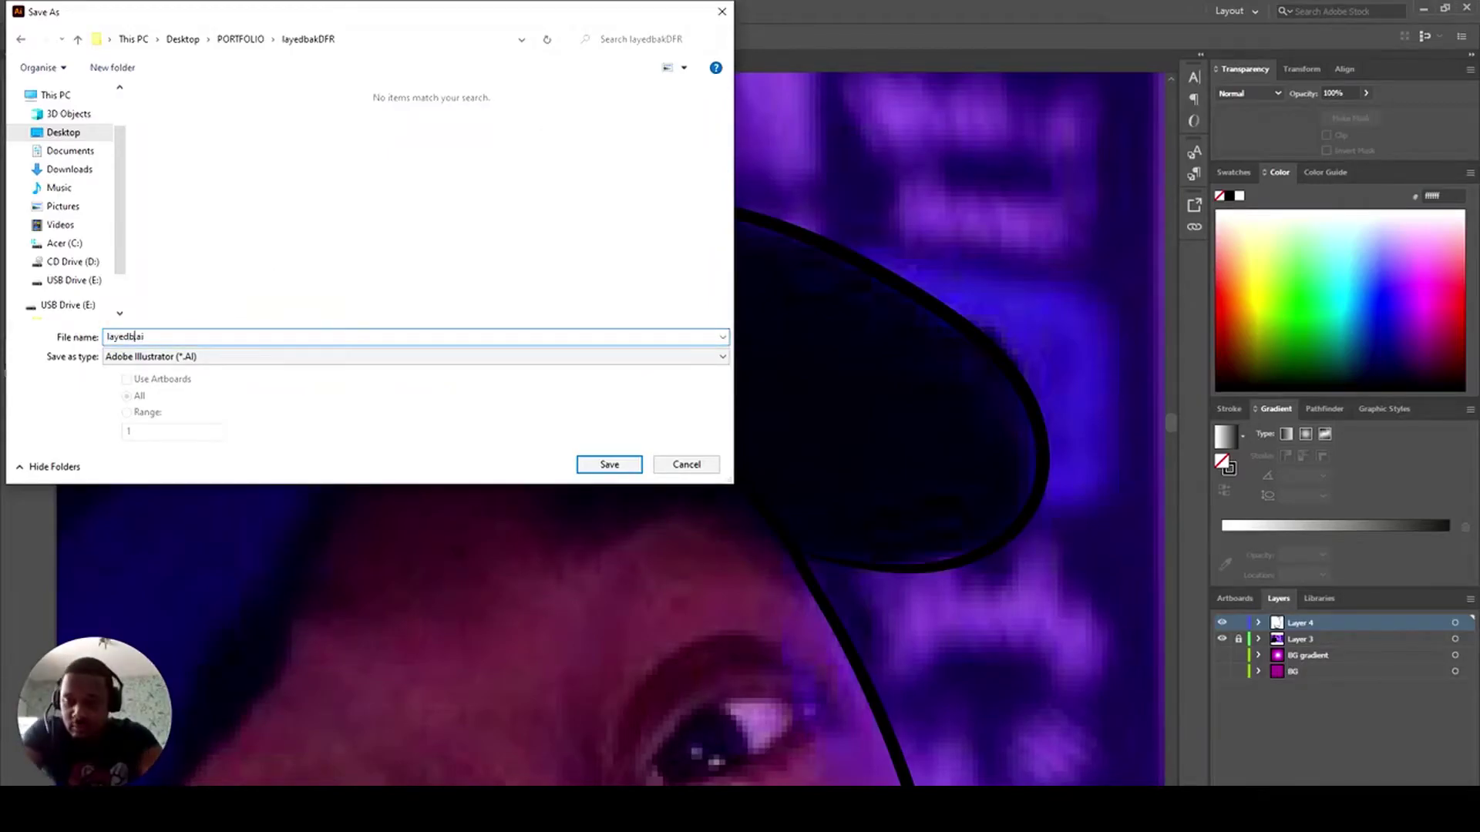
pyautogui.press('Return')
pyautogui.press('Return')
# - Trace the cap's lower edge from the temple up the forehead, and continue the brim's top outline to where it meets the crown
pyautogui.moveTo(463, 655); pyautogui.dragTo(890, 428)
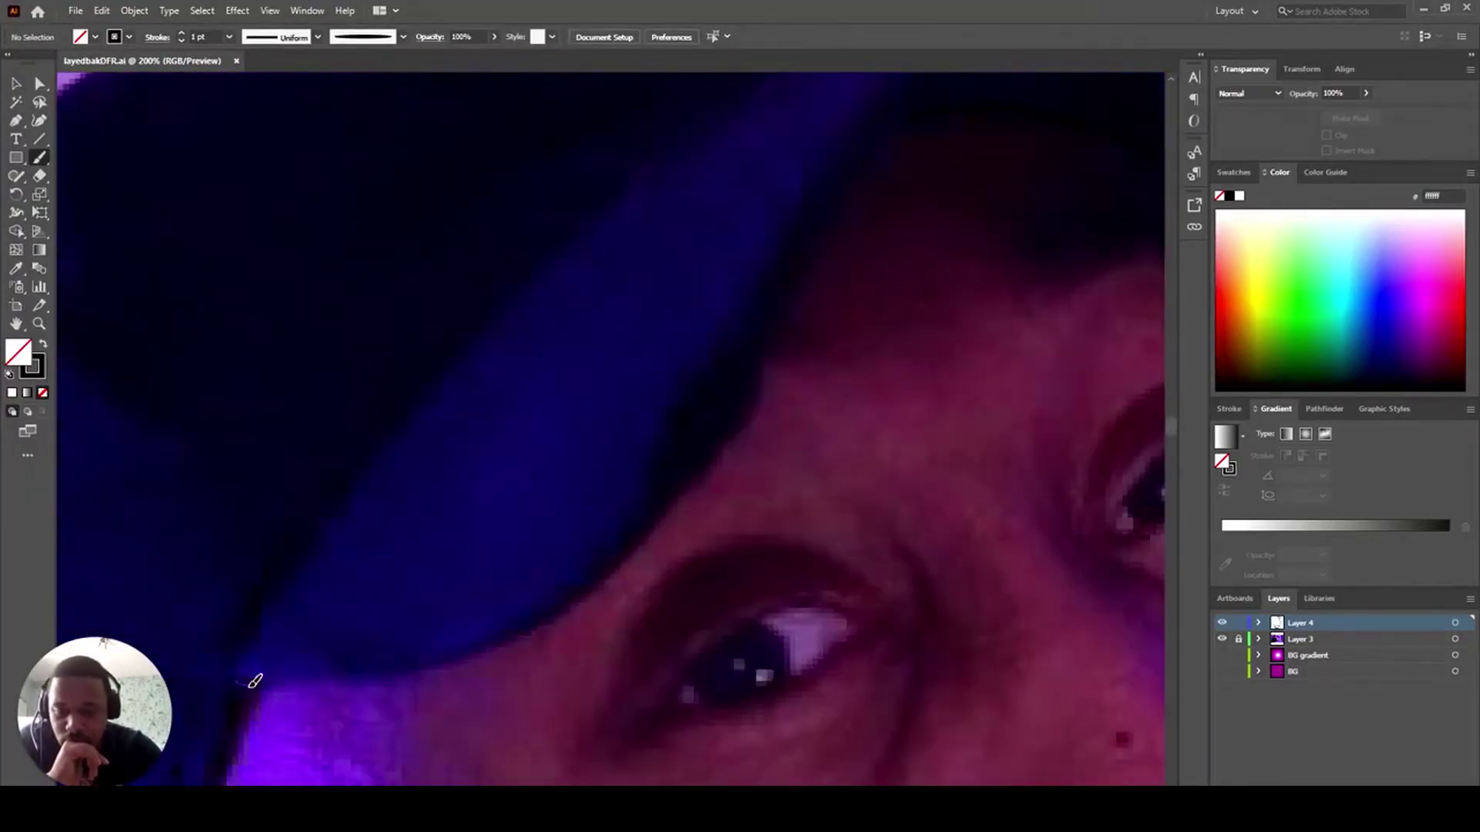
pyautogui.moveTo(808, 274); pyautogui.dragTo(874, 160)
pyautogui.moveTo(1107, 203); pyautogui.dragTo(586, 404)
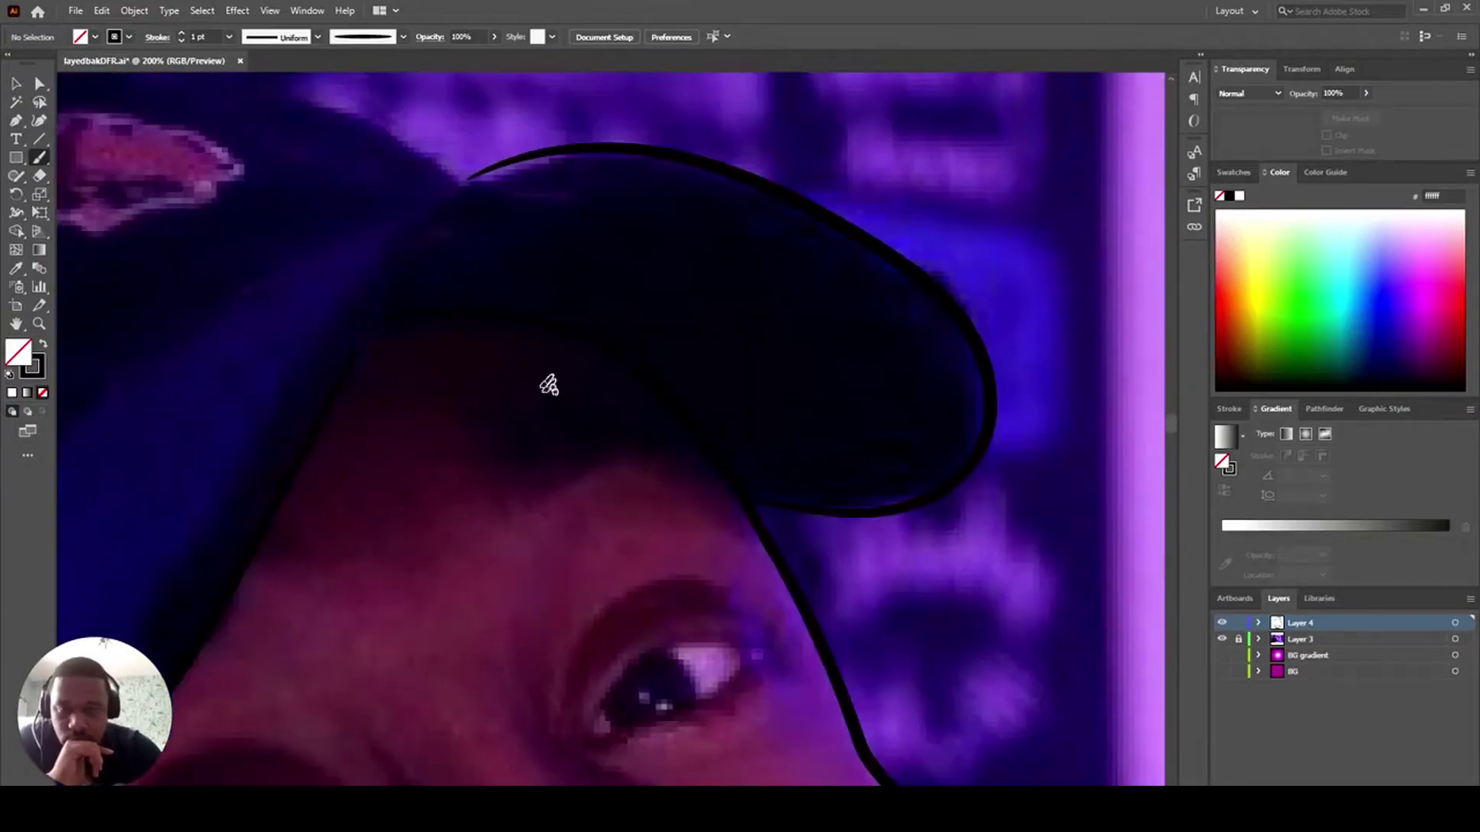
pyautogui.scroll(2, 373, 680)
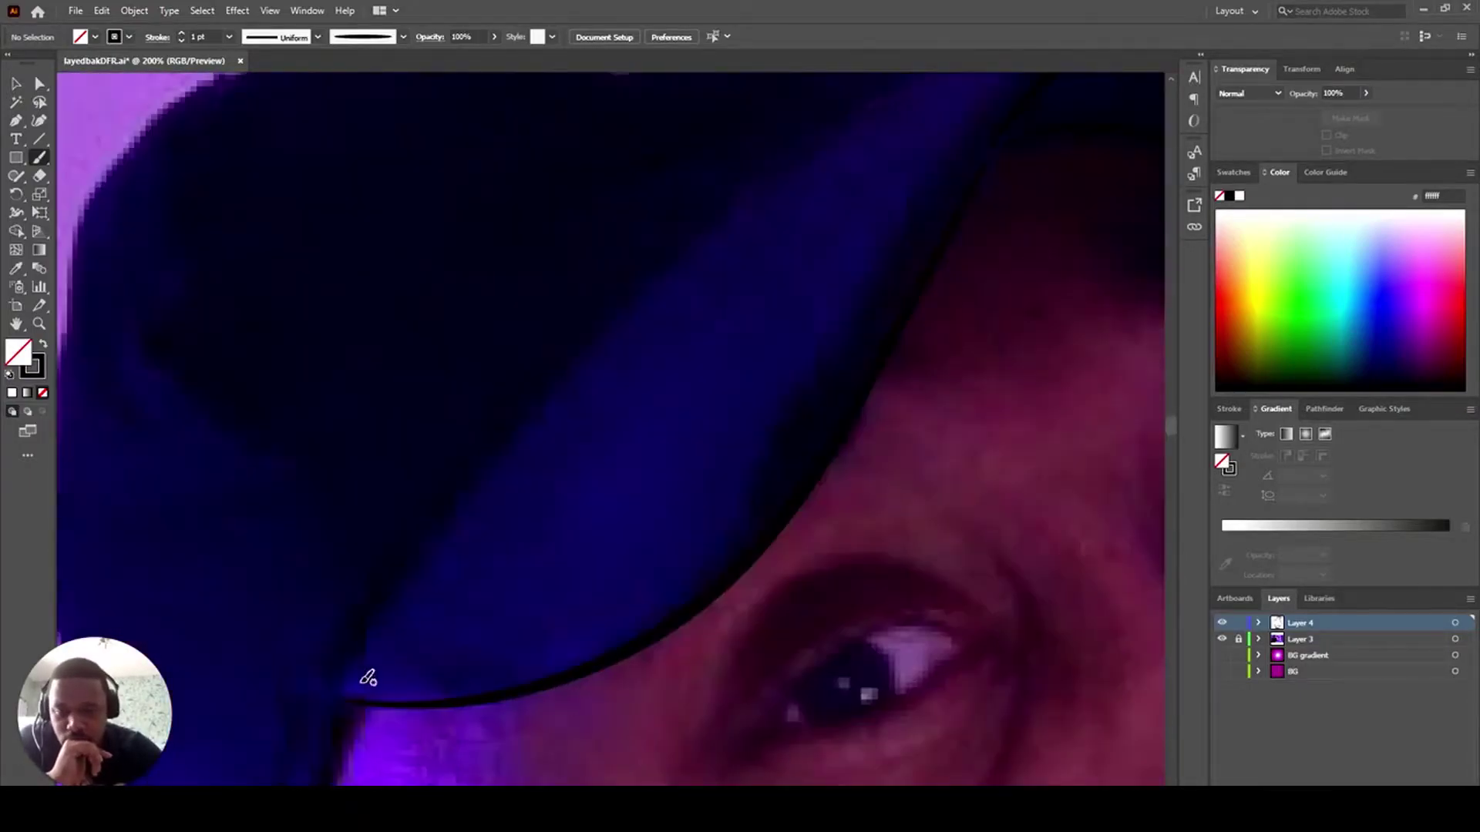
# - Paint a second line just inside the cap's lower edge, following it from the brim down to the temple
pyautogui.moveTo(956, 138); pyautogui.dragTo(1000, 75)
pyautogui.scroll(3, 964, 131)
pyautogui.hscroll(3, 963, 131)
pyautogui.click(17, 84)
pyautogui.click(674, 439)
pyautogui.click(39, 157)
pyautogui.moveTo(793, 259); pyautogui.dragTo(883, 183)
pyautogui.moveTo(385, 539)
pyautogui.mouseDown()
pyautogui.moveTo(1052, 370)
pyautogui.moveTo(732, 381)
pyautogui.mouseUp()
# - Trace the cap's panel seam from the temple corner diagonally up to the base of the brim
pyautogui.moveTo(503, 700); pyautogui.dragTo(586, 538)
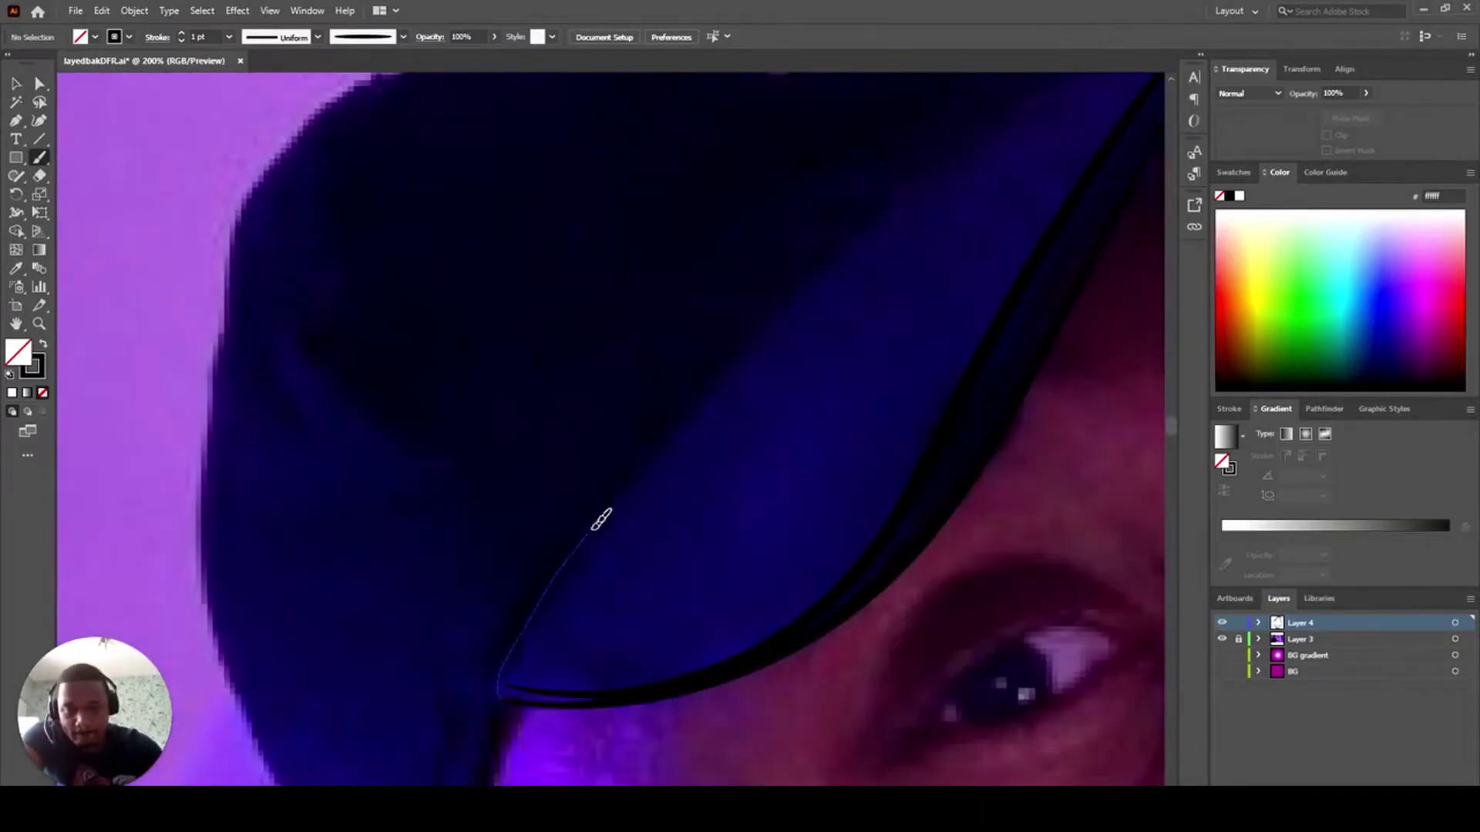
pyautogui.moveTo(967, 130); pyautogui.dragTo(1070, 74)
pyautogui.scroll(2, 1103, 258)
pyautogui.hscroll(6, 1110, 307)
pyautogui.click(17, 84)
pyautogui.click(339, 344)
pyautogui.click(39, 157)
pyautogui.moveTo(541, 202); pyautogui.dragTo(723, 129)
# - Paint the cap's edge in front of the ear, its short hem above the ear and the lower back outline
pyautogui.scroll(-5, 693, 462)
pyautogui.hscroll(-7, 648, 657)
pyautogui.scroll(-1, 648, 658)
pyautogui.moveTo(524, 414); pyautogui.dragTo(465, 633)
pyautogui.moveTo(466, 635)
pyautogui.mouseDown()
pyautogui.moveTo(405, 642)
pyautogui.moveTo(402, 603)
pyautogui.moveTo(367, 608)
pyautogui.mouseUp()
pyautogui.moveTo(204, 273); pyautogui.dragTo(214, 77)
# - Continue the cap's outline up the back and over the crown until it joins the brim
pyautogui.scroll(11, 372, 302)
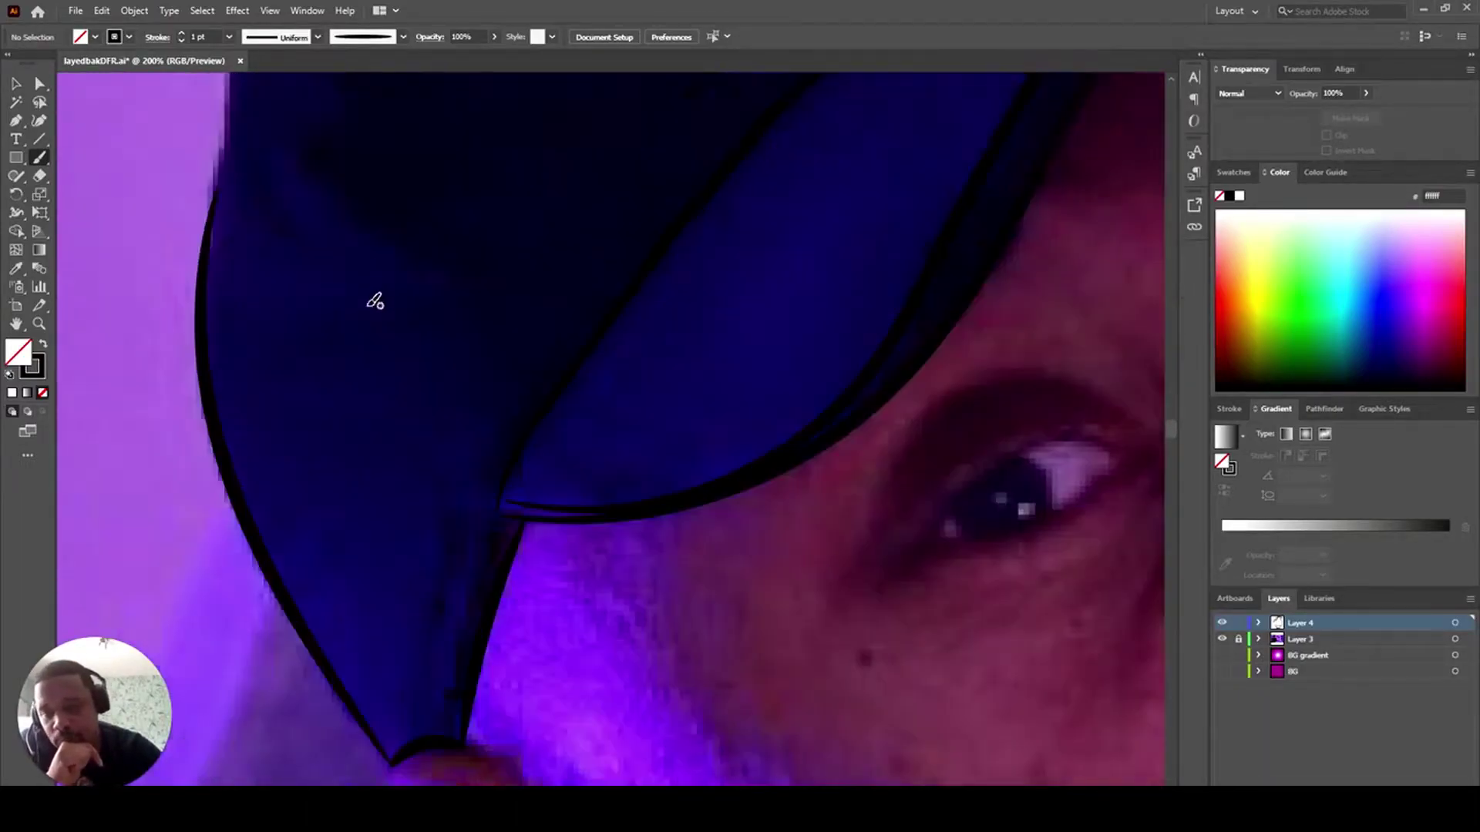
pyautogui.moveTo(494, 113); pyautogui.dragTo(516, 74)
pyautogui.scroll(5, 568, 227)
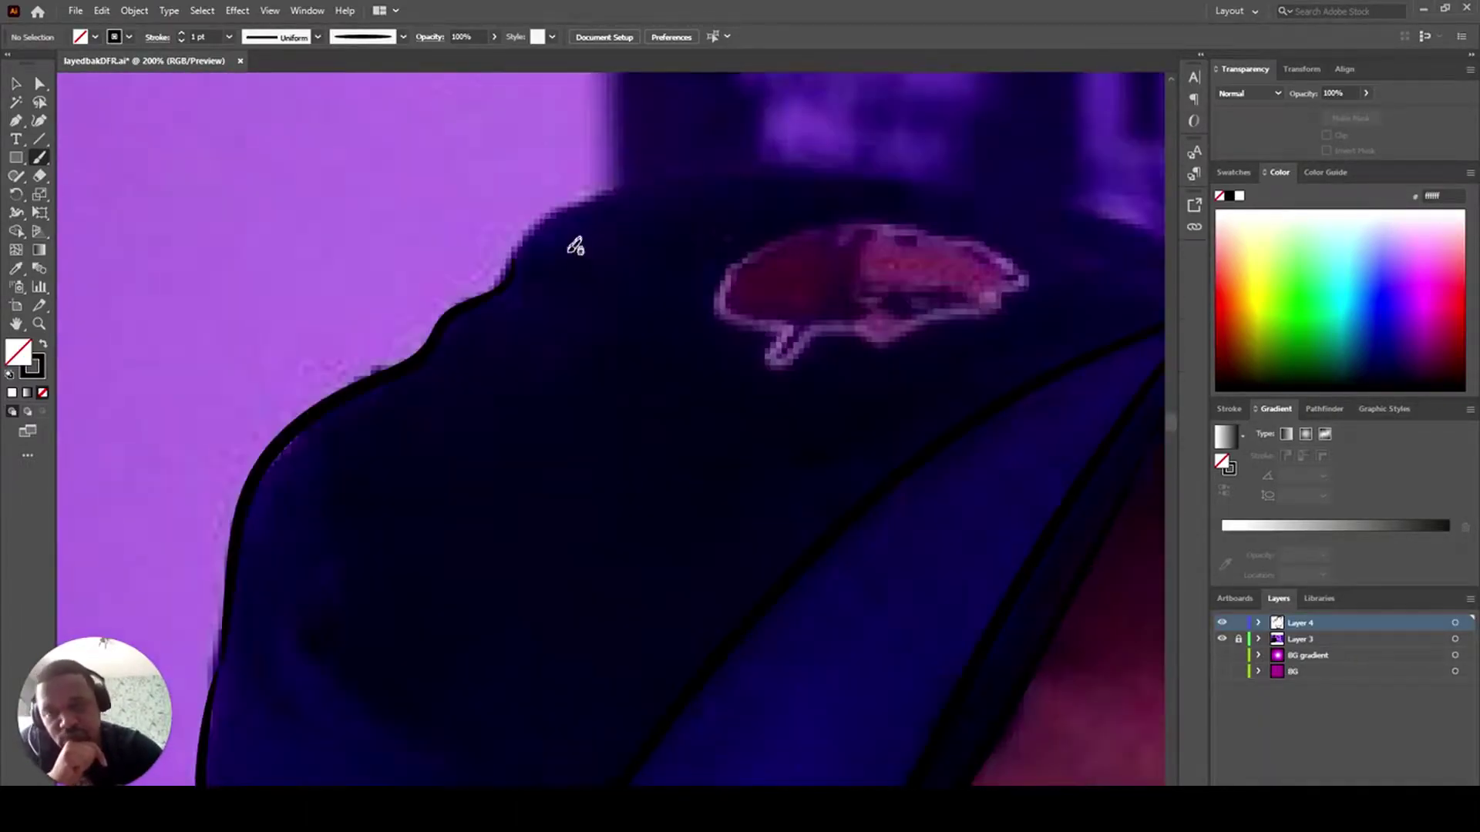
pyautogui.hscroll(7, 570, 227)
pyautogui.moveTo(343, 191); pyautogui.dragTo(251, 260)
pyautogui.scroll(-5, 255, 258)
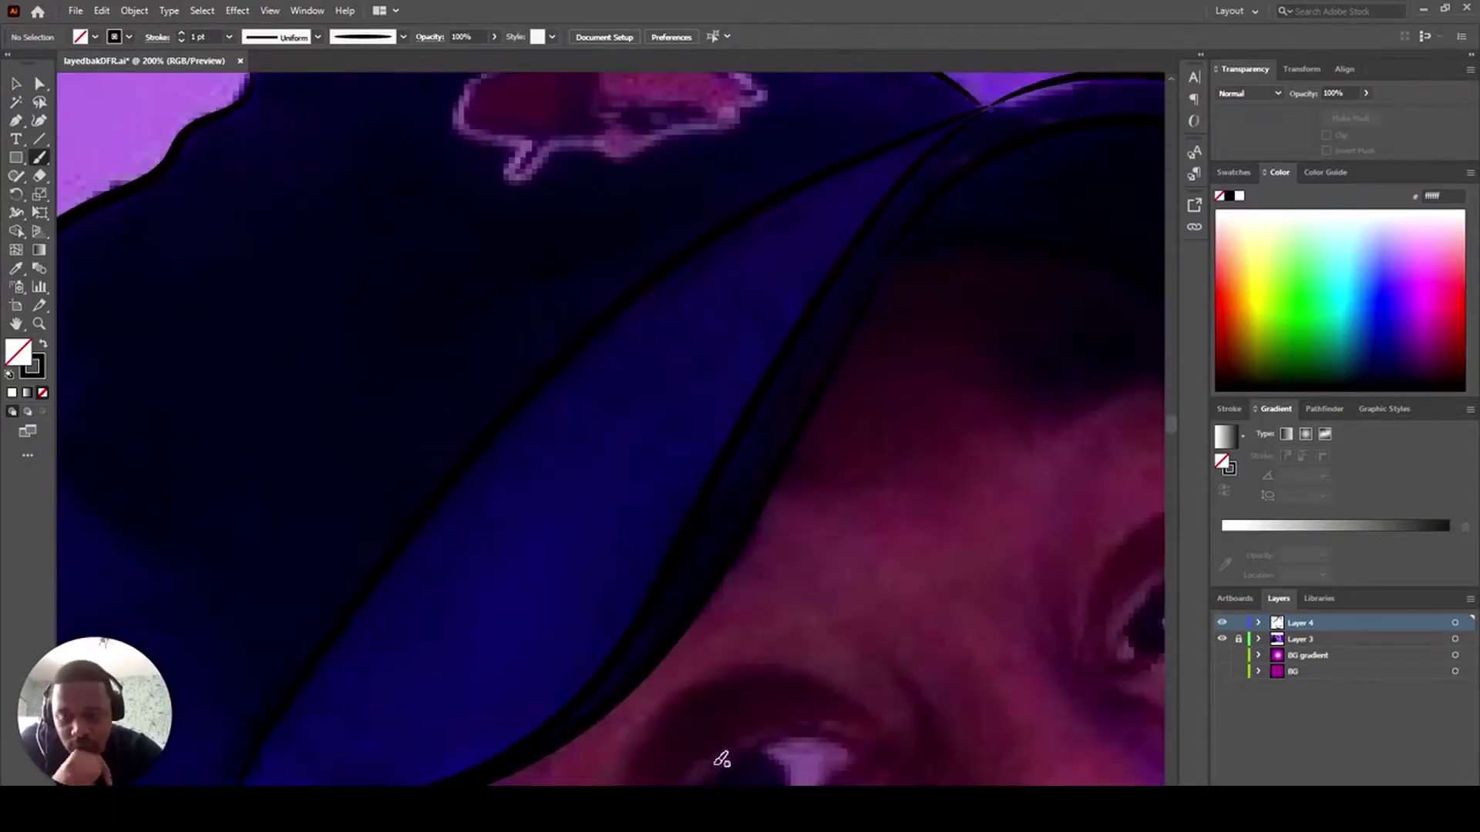
# - Outline the ear from the cap's hem around to the lobe, and add a short jaw line beneath the lobe
pyautogui.scroll(-5, 801, 570)
pyautogui.scroll(2, 1017, 563)
pyautogui.scroll(2, 345, 489)
pyautogui.moveTo(333, 406); pyautogui.dragTo(304, 406)
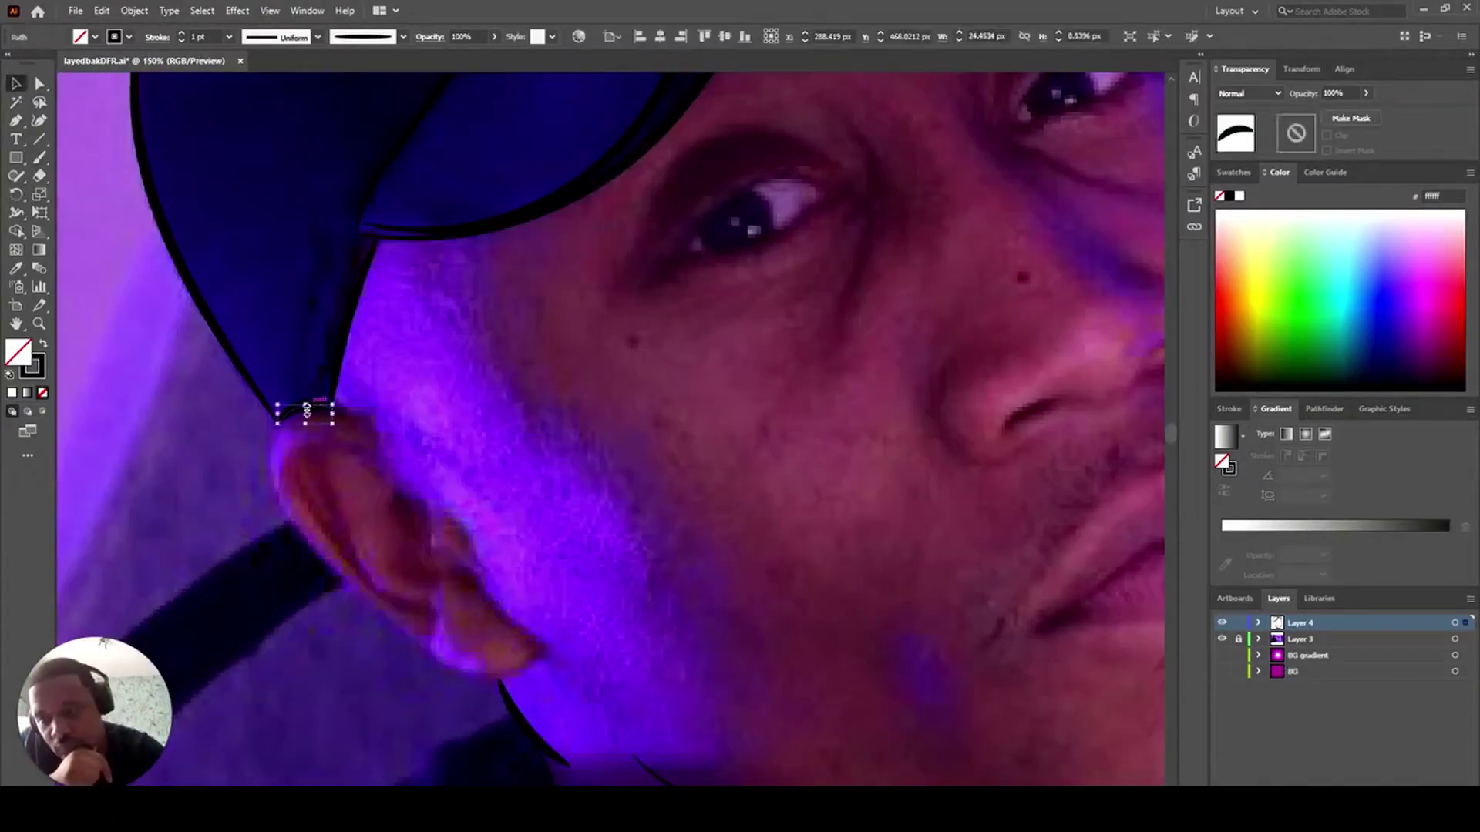
pyautogui.moveTo(544, 657); pyautogui.dragTo(544, 657)
pyautogui.moveTo(549, 668); pyautogui.dragTo(577, 703)
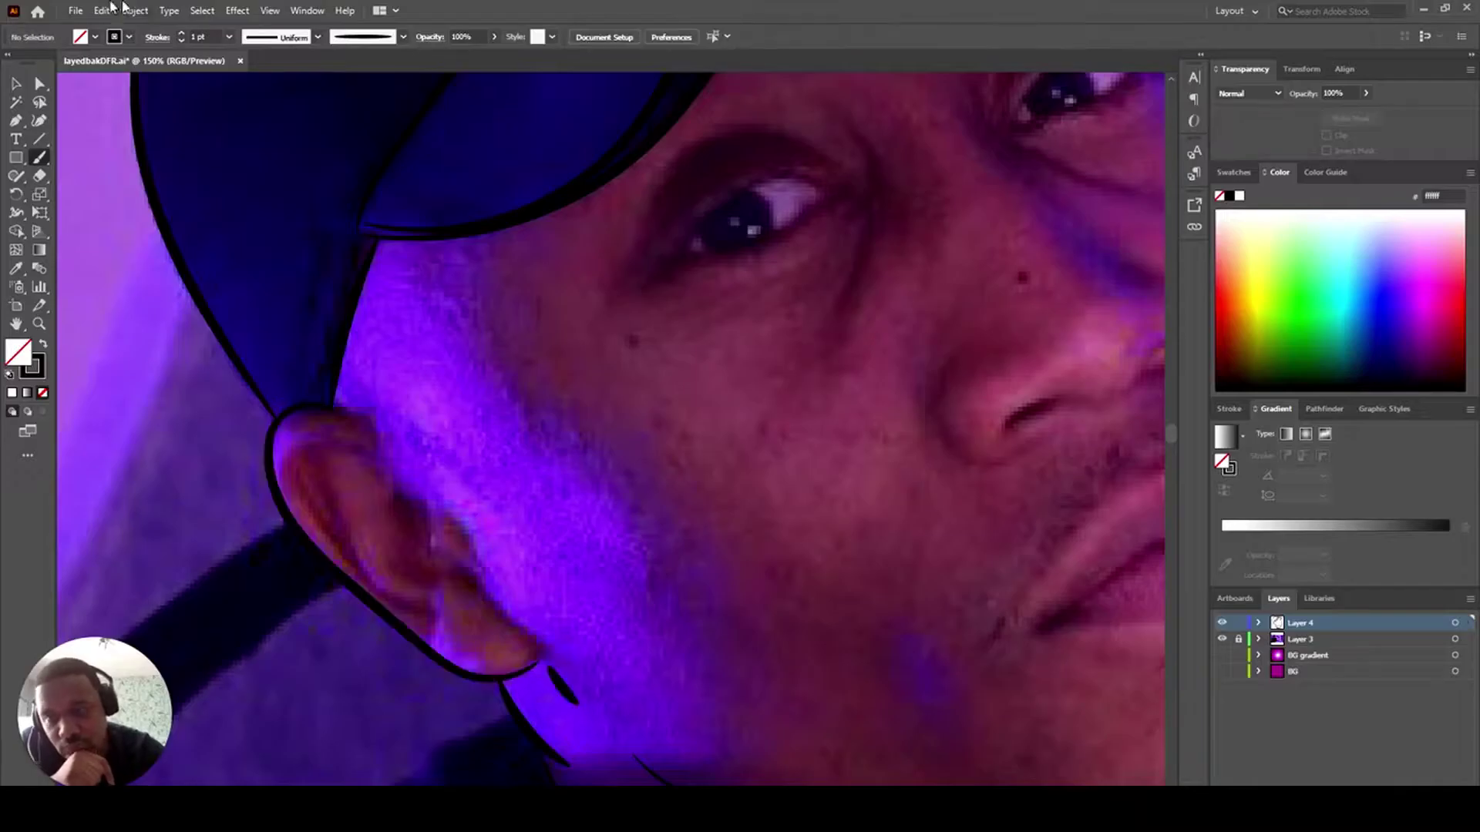
# - Set the stroke weight of the short line under the earlobe and the neck line beside it to 0.5 pt
pyautogui.scroll(-2, 589, 700)
pyautogui.press('v')
pyautogui.click(574, 601)
pyautogui.click(229, 37)
pyautogui.click(241, 72)
pyautogui.click(557, 663)
pyautogui.click(229, 37)
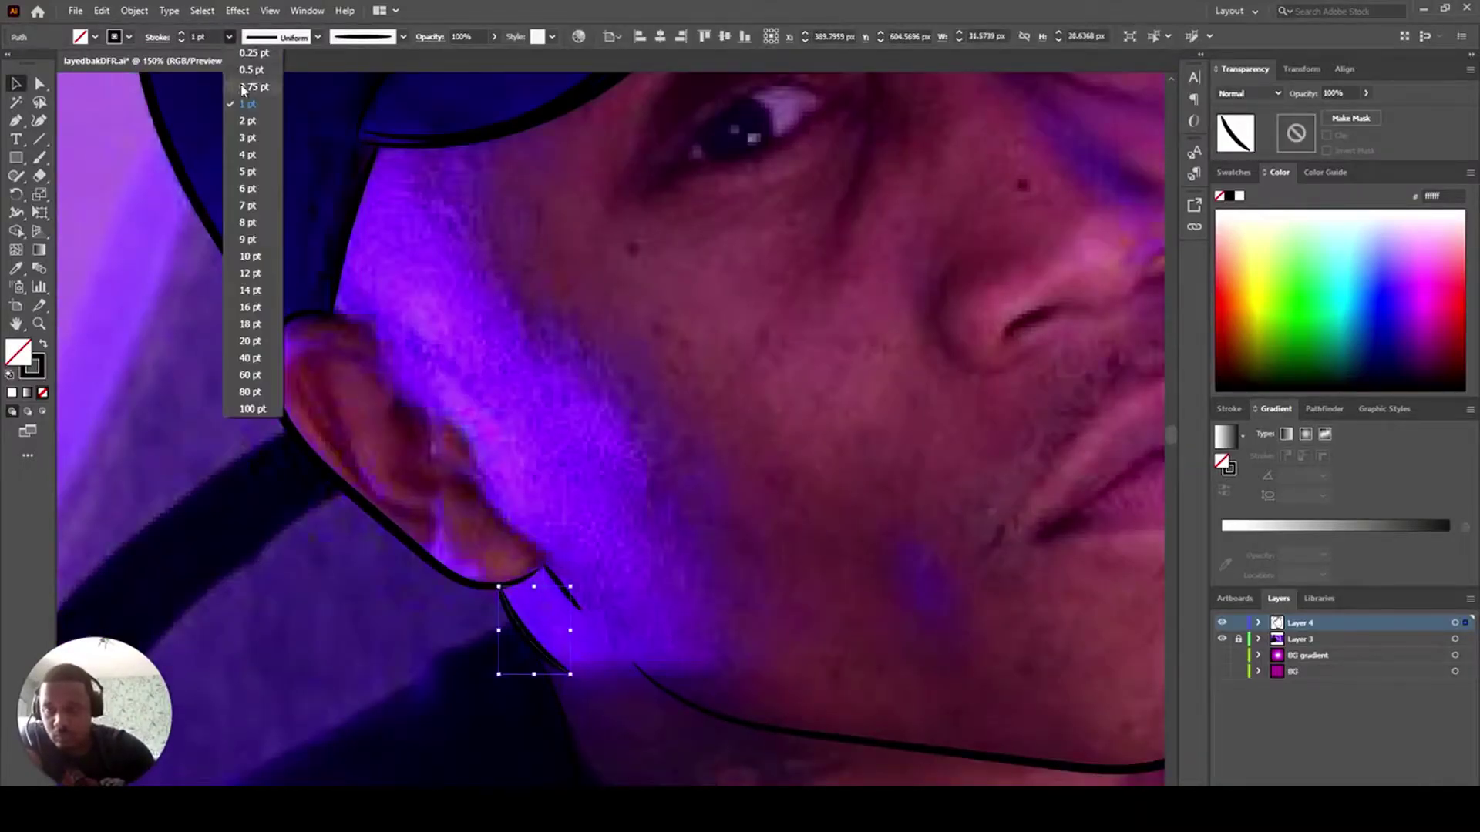
pyautogui.click(241, 75)
# - Paint thin lines around both eyes, tracing the lids, the arcs above them and the creases beside the nose bridge
pyautogui.scroll(-3, 794, 556)
pyautogui.scroll(4, 840, 562)
pyautogui.click(39, 157)
pyautogui.moveTo(472, 419)
pyautogui.mouseDown()
pyautogui.moveTo(605, 287)
pyautogui.moveTo(722, 293)
pyautogui.mouseUp()
pyautogui.moveTo(932, 196); pyautogui.dragTo(464, 289)
pyautogui.moveTo(593, 194)
pyautogui.mouseDown()
pyautogui.moveTo(494, 303)
pyautogui.moveTo(581, 270)
pyautogui.moveTo(661, 210)
pyautogui.mouseUp()
pyautogui.hscroll(-4, 356, 476)
pyautogui.moveTo(556, 401); pyautogui.dragTo(567, 388)
pyautogui.moveTo(542, 280)
pyautogui.mouseDown()
pyautogui.moveTo(605, 418)
pyautogui.moveTo(554, 541)
pyautogui.mouseUp()
pyautogui.moveTo(759, 308); pyautogui.dragTo(952, 386)
pyautogui.moveTo(926, 145)
pyautogui.mouseDown()
pyautogui.moveTo(865, 139)
pyautogui.moveTo(771, 246)
pyautogui.mouseUp()
pyautogui.scroll(2, 723, 295)
pyautogui.moveTo(380, 453); pyautogui.dragTo(552, 476)
pyautogui.moveTo(436, 491); pyautogui.dragTo(423, 503)
# - Trace the nose with thin strokes for its wing, nostril and tip
pyautogui.scroll(-5, 984, 356)
pyautogui.moveTo(709, 439)
pyautogui.mouseDown()
pyautogui.moveTo(709, 571)
pyautogui.moveTo(825, 558)
pyautogui.moveTo(807, 537)
pyautogui.moveTo(1014, 416)
pyautogui.mouseUp()
pyautogui.scroll(-4, 984, 328)
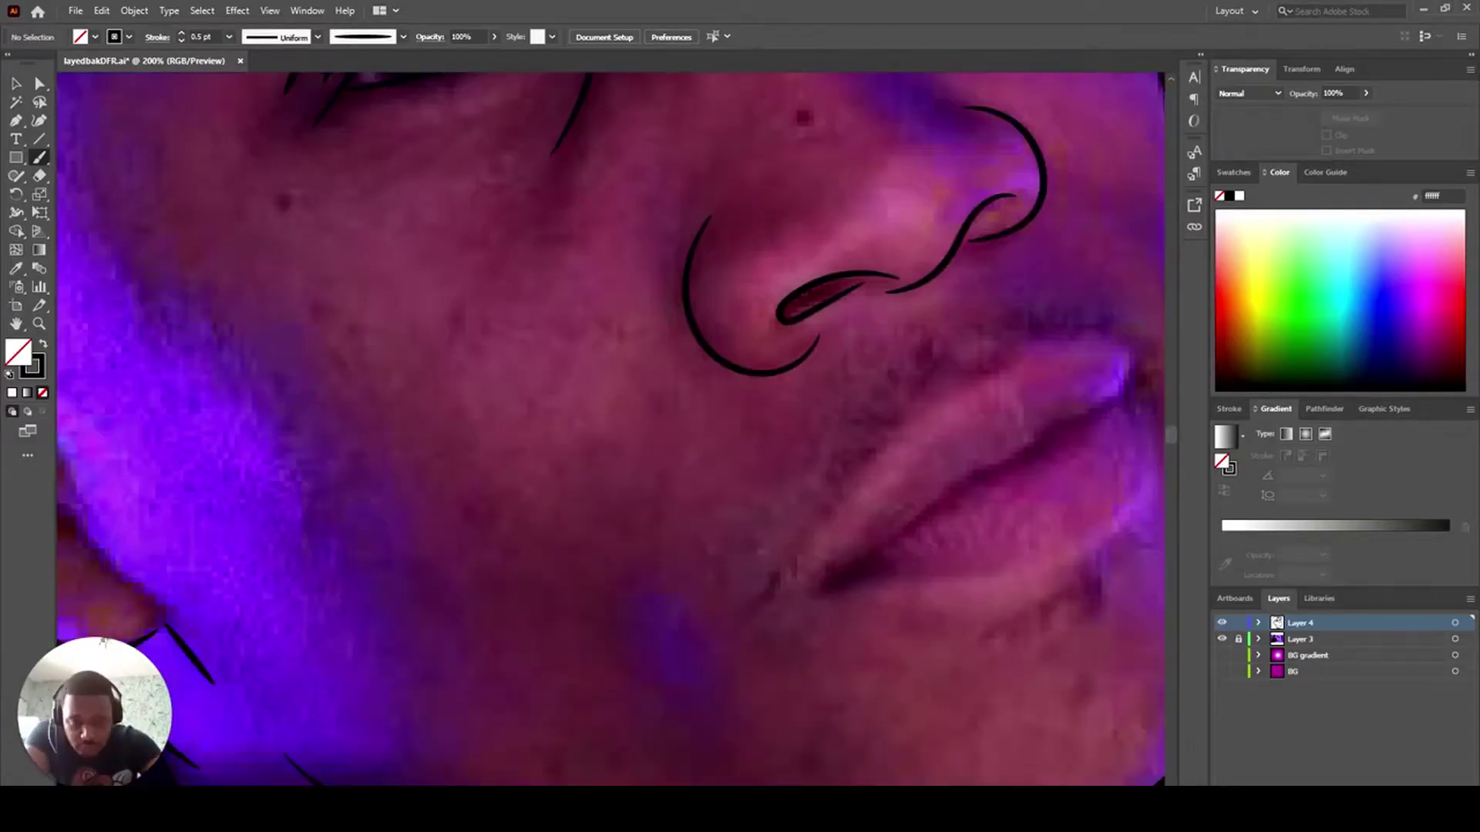
# - Trace the lips with brush strokes for the upper lip, the line between the lips and the lower lip
pyautogui.hscroll(3, 679, 580)
pyautogui.moveTo(819, 470); pyautogui.dragTo(819, 470)
pyautogui.moveTo(975, 356)
pyautogui.mouseDown()
pyautogui.moveTo(967, 386)
pyautogui.moveTo(809, 474)
pyautogui.mouseUp()
pyautogui.moveTo(985, 363); pyautogui.dragTo(977, 352)
# - Nudge the lower lip path's end point at the near mouth corner seven increments right and three up with Direct Selection
pyautogui.press('a')
pyautogui.scroll(-1, 655, 544)
pyautogui.click(645, 541)
pyautogui.press('Right')
pyautogui.press('Right')
pyautogui.press('Right')
pyautogui.press('Right')
pyautogui.press('Right')
pyautogui.press('Right')
pyautogui.press('Right')
pyautogui.press('Up')
pyautogui.press('Up')
pyautogui.press('Up')
pyautogui.scroll(-2, 700, 568)
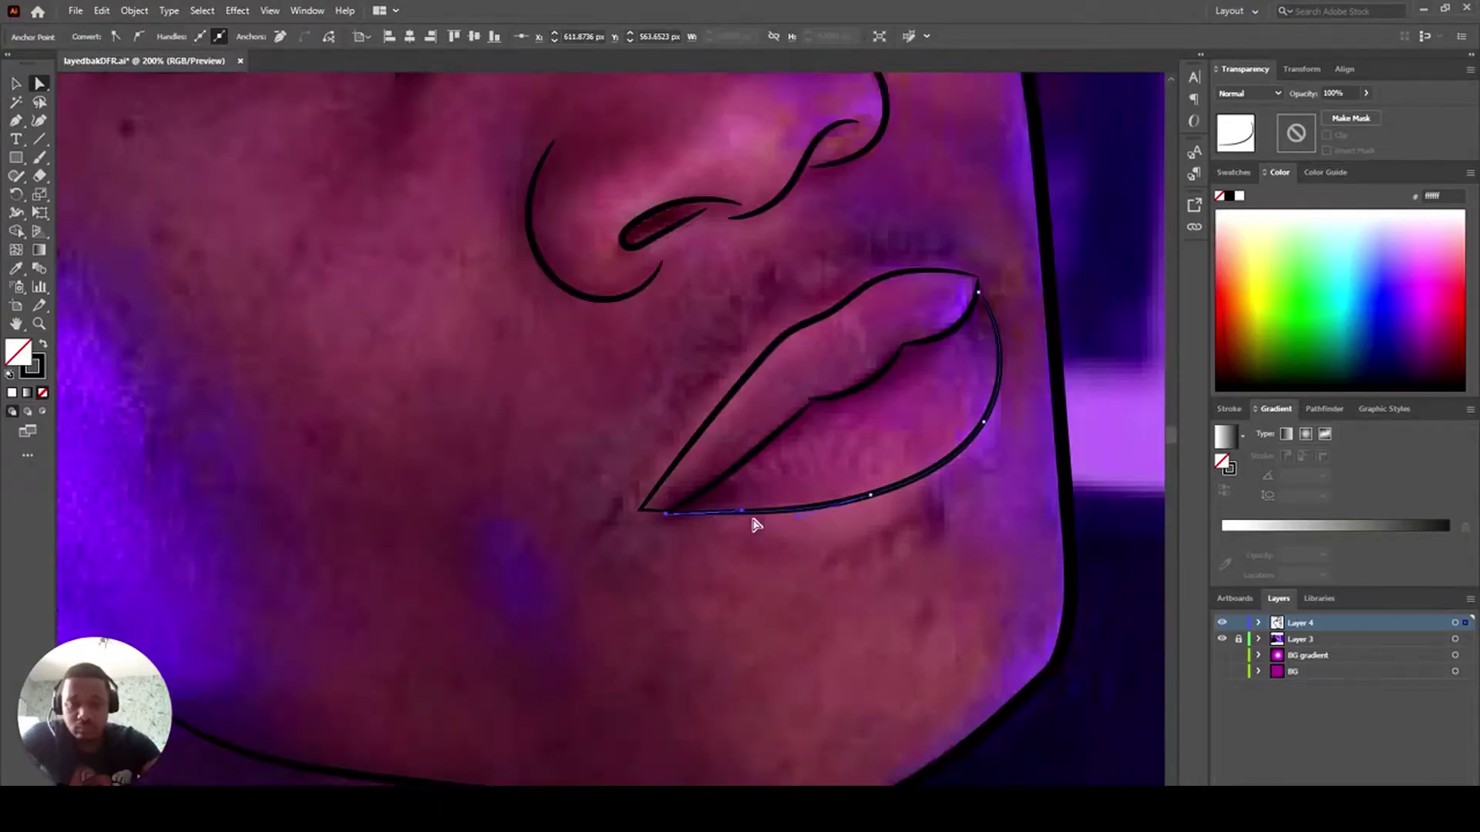
# - Paint the first short eyebrow hairs above the far eye and reduce their stroke weight to 0.25 pt
pyautogui.press('b')
pyautogui.hotkey('ctrl', 'shift', 'a')
pyautogui.scroll(15, 914, 457)
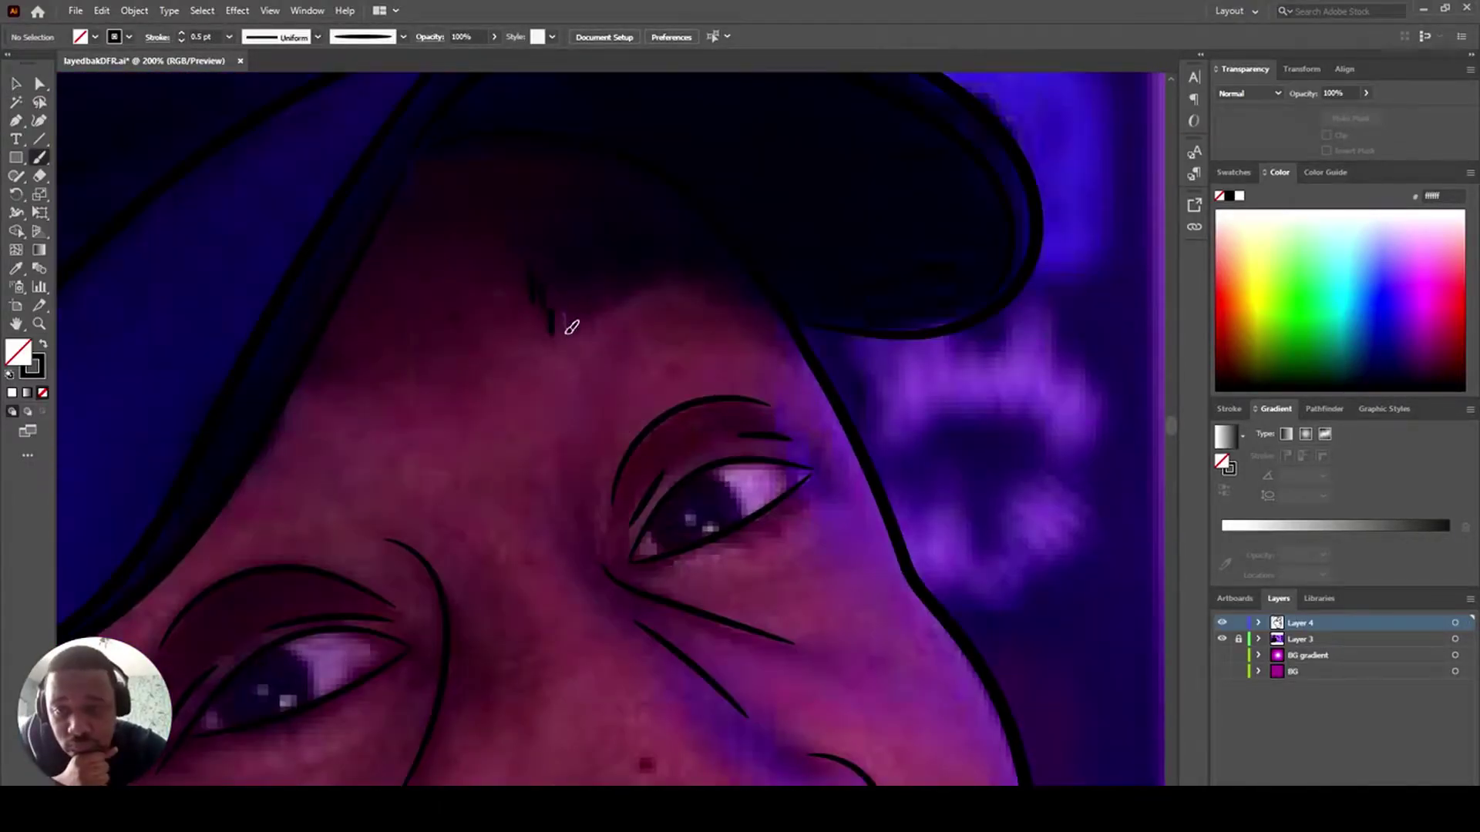
pyautogui.moveTo(566, 331); pyautogui.dragTo(566, 334)
pyautogui.press('v')
pyautogui.moveTo(589, 342); pyautogui.dragTo(524, 279)
pyautogui.click(181, 40)
pyautogui.press('b')
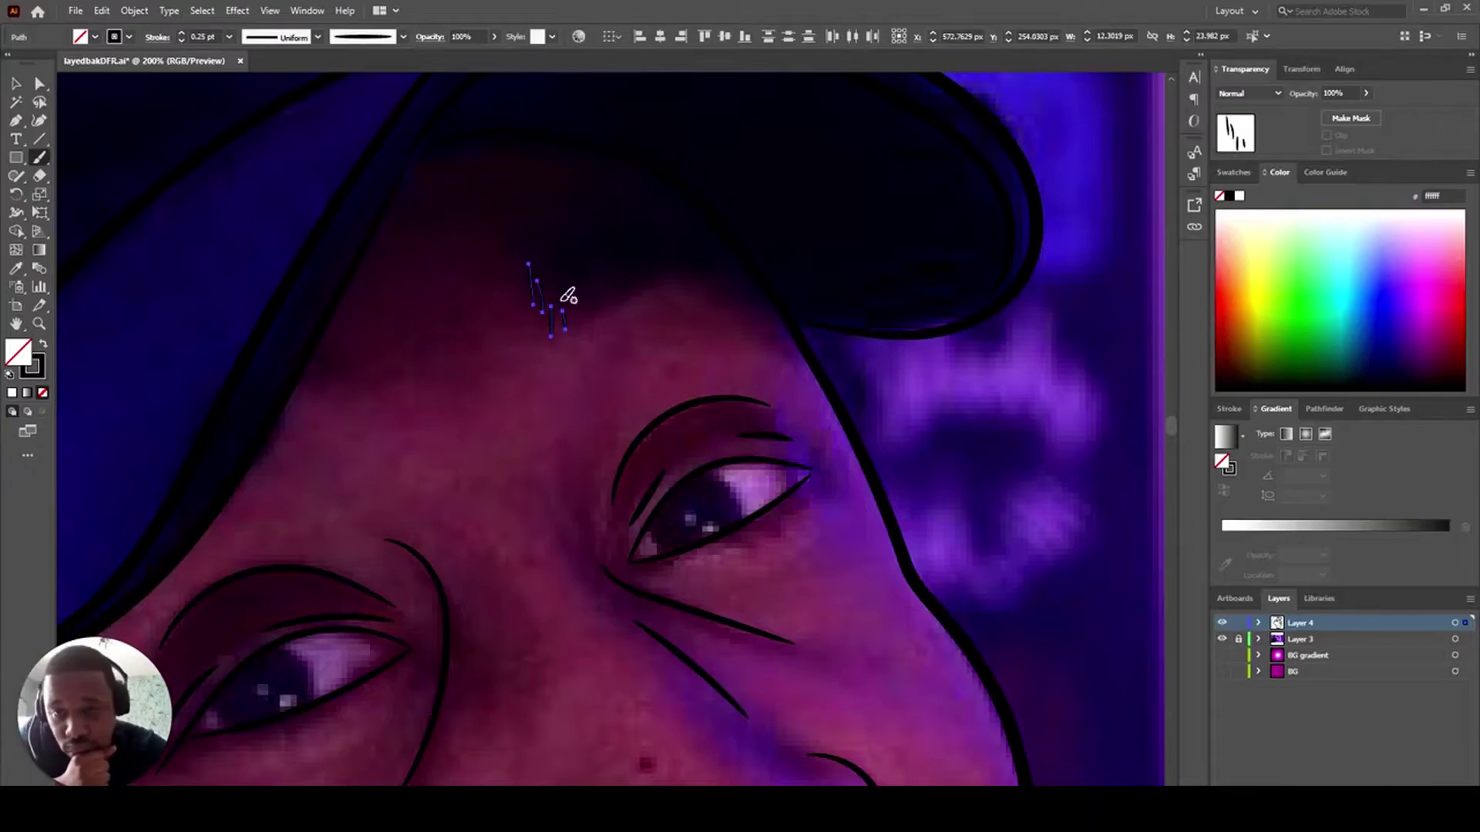
pyautogui.hotkey('ctrl', 'shift', 'a')
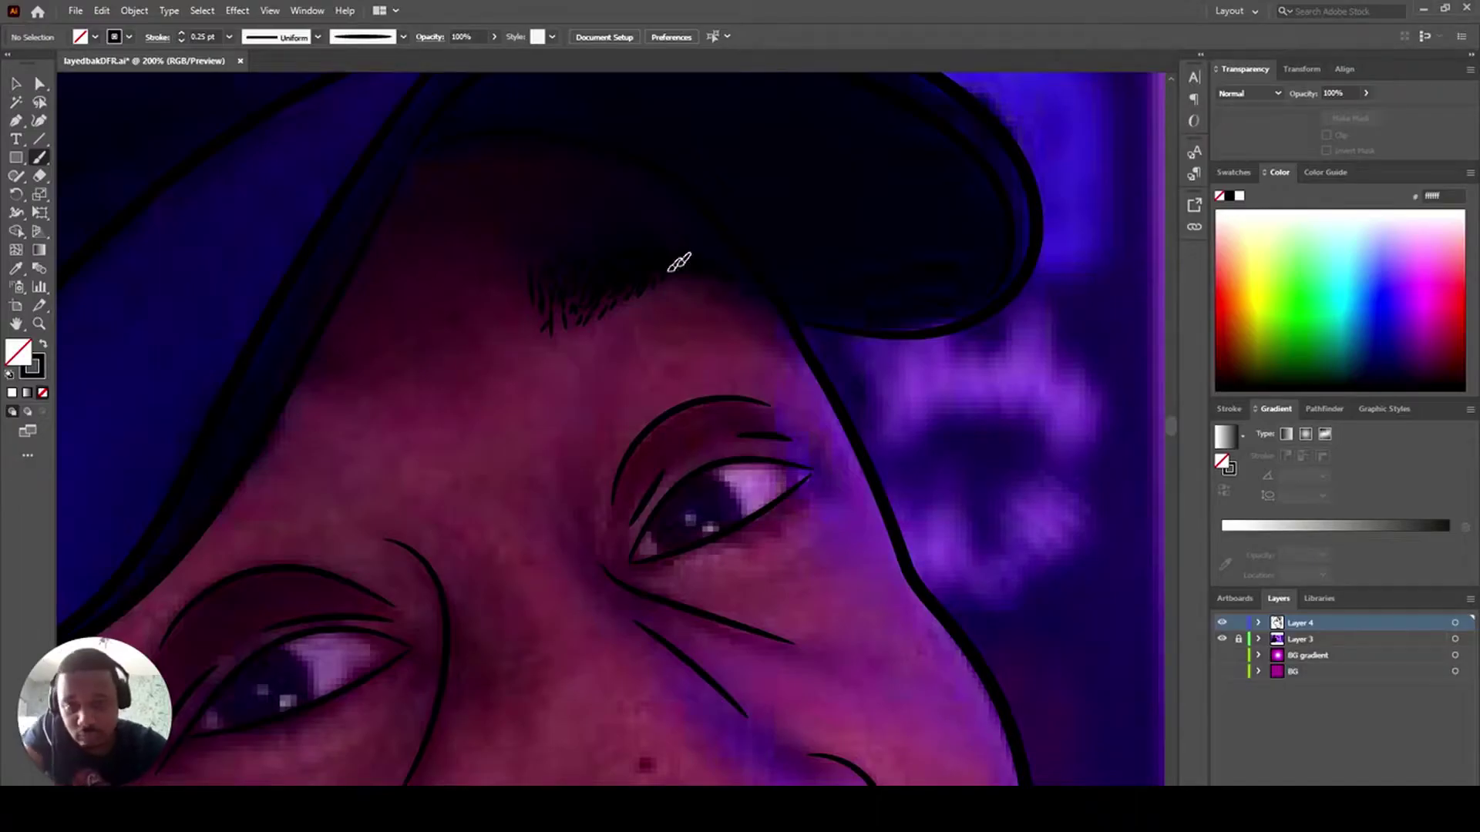
# - Paint a short guide line between the nose and upper lip and another below the lower lip
pyautogui.scroll(-2, 682, 312)
pyautogui.scroll(4, 497, 505)
pyautogui.moveTo(415, 436)
pyautogui.mouseDown()
pyautogui.moveTo(485, 486)
pyautogui.moveTo(495, 538)
pyautogui.mouseUp()
pyautogui.moveTo(326, 594); pyautogui.dragTo(293, 541)
pyautogui.hscroll(5, 835, 322)
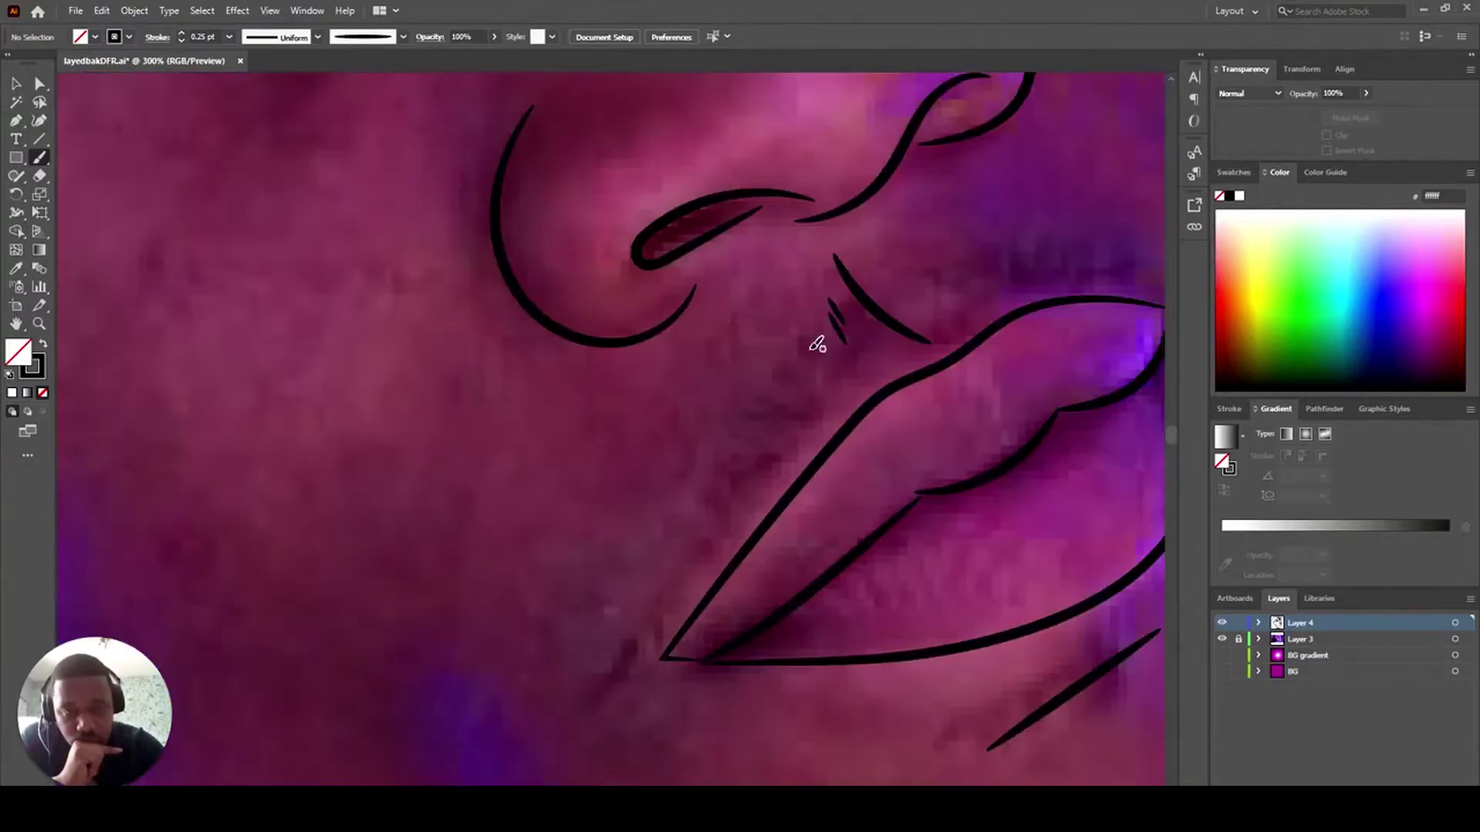
# - Build the moustache from many short hair strokes along the upper lip, from the near mouth corner to the far side
pyautogui.moveTo(819, 323)
pyautogui.mouseDown()
pyautogui.moveTo(816, 390)
pyautogui.moveTo(710, 512)
pyautogui.mouseUp()
pyautogui.moveTo(711, 511); pyautogui.dragTo(712, 537)
pyautogui.moveTo(712, 536); pyautogui.dragTo(707, 552)
pyautogui.moveTo(695, 549); pyautogui.dragTo(692, 567)
pyautogui.click(679, 579)
pyautogui.moveTo(673, 593); pyautogui.dragTo(671, 603)
pyautogui.moveTo(666, 605); pyautogui.dragTo(662, 614)
pyautogui.moveTo(635, 644); pyautogui.dragTo(632, 652)
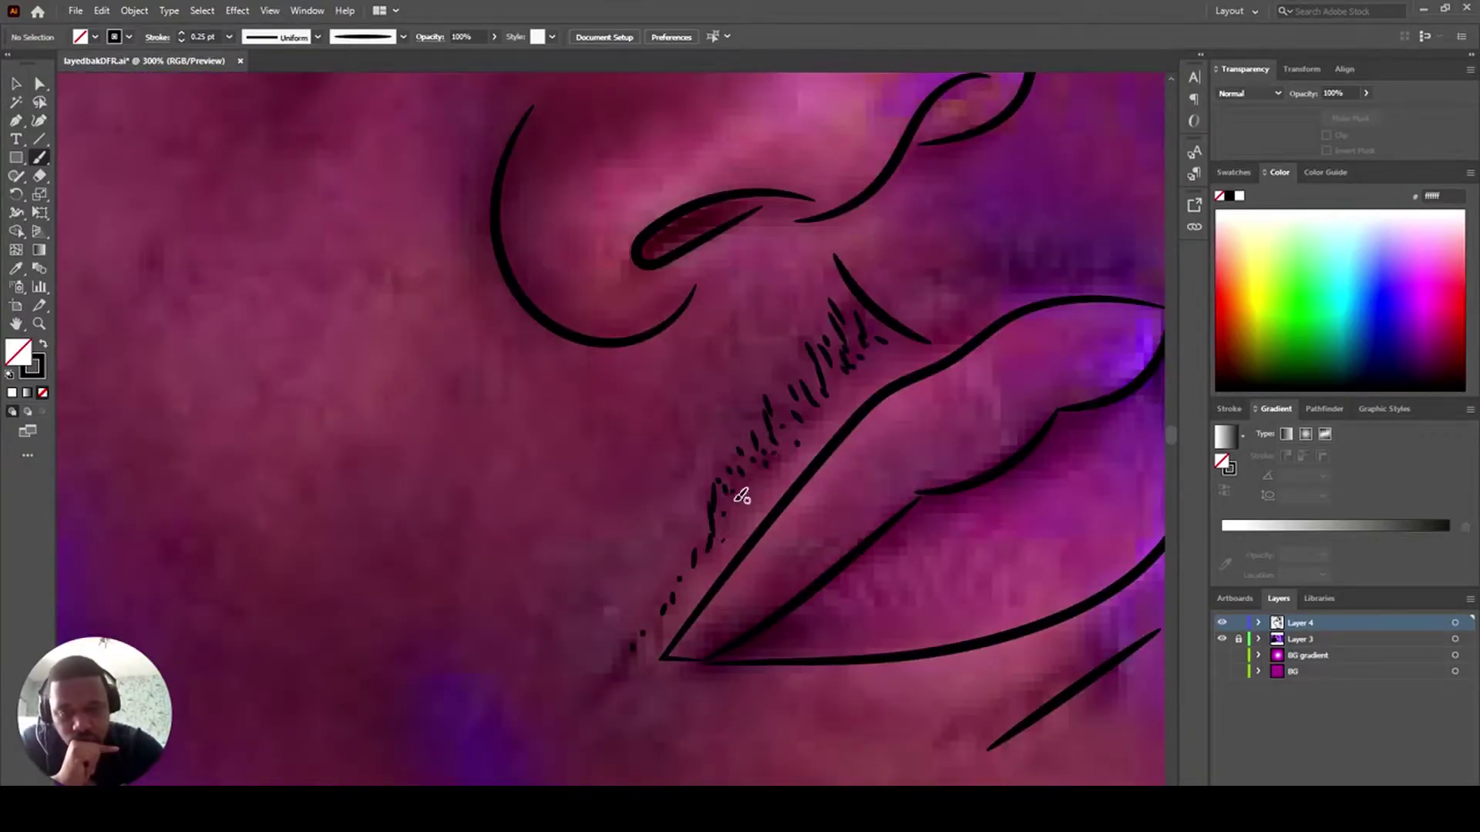
pyautogui.hscroll(5, 672, 255)
pyautogui.moveTo(743, 265); pyautogui.dragTo(703, 270)
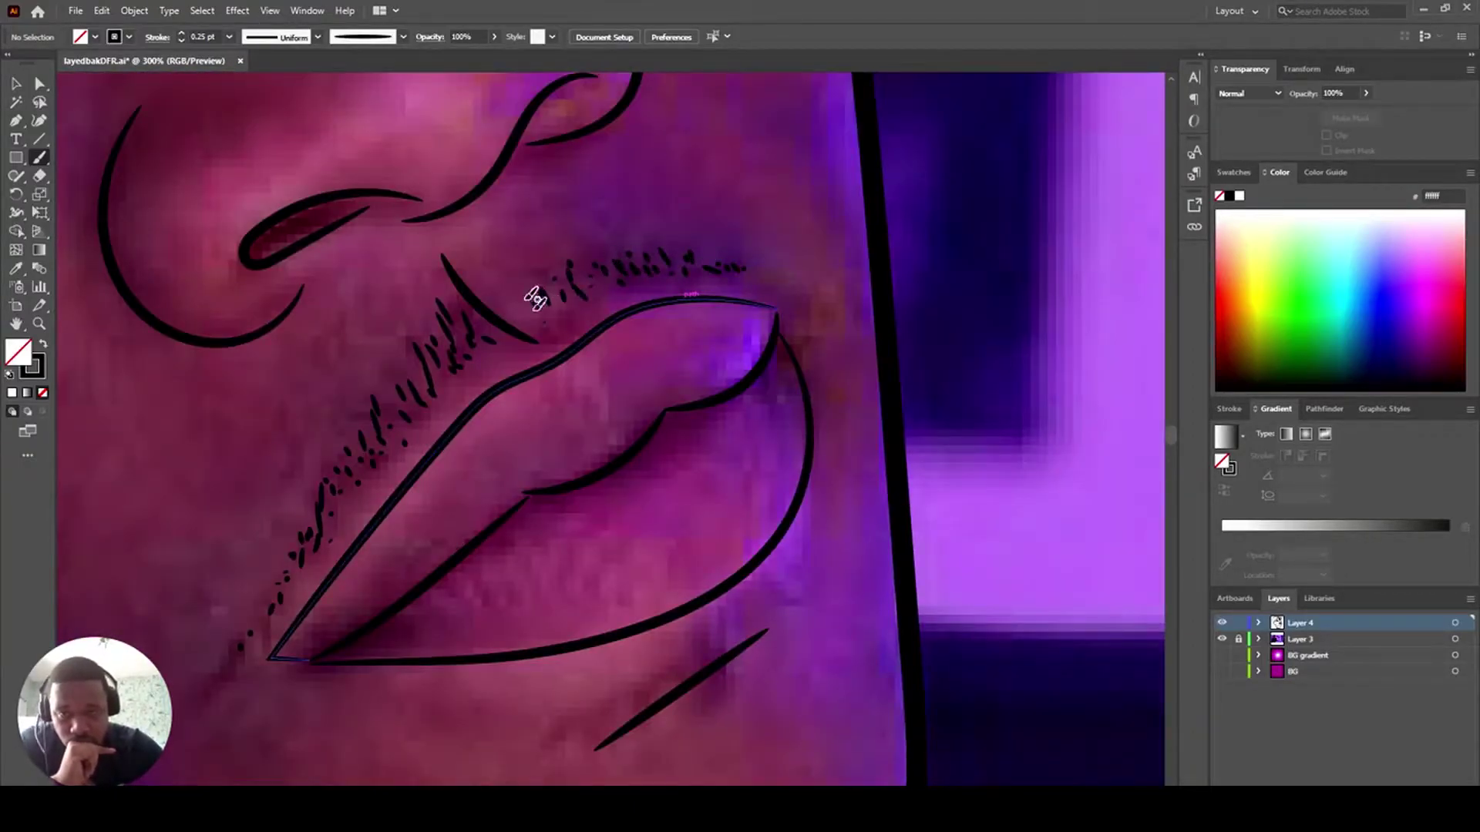
# - Cover the line below the lower lip with dense short hair strokes to form the soul patch
pyautogui.scroll(-6, 707, 267)
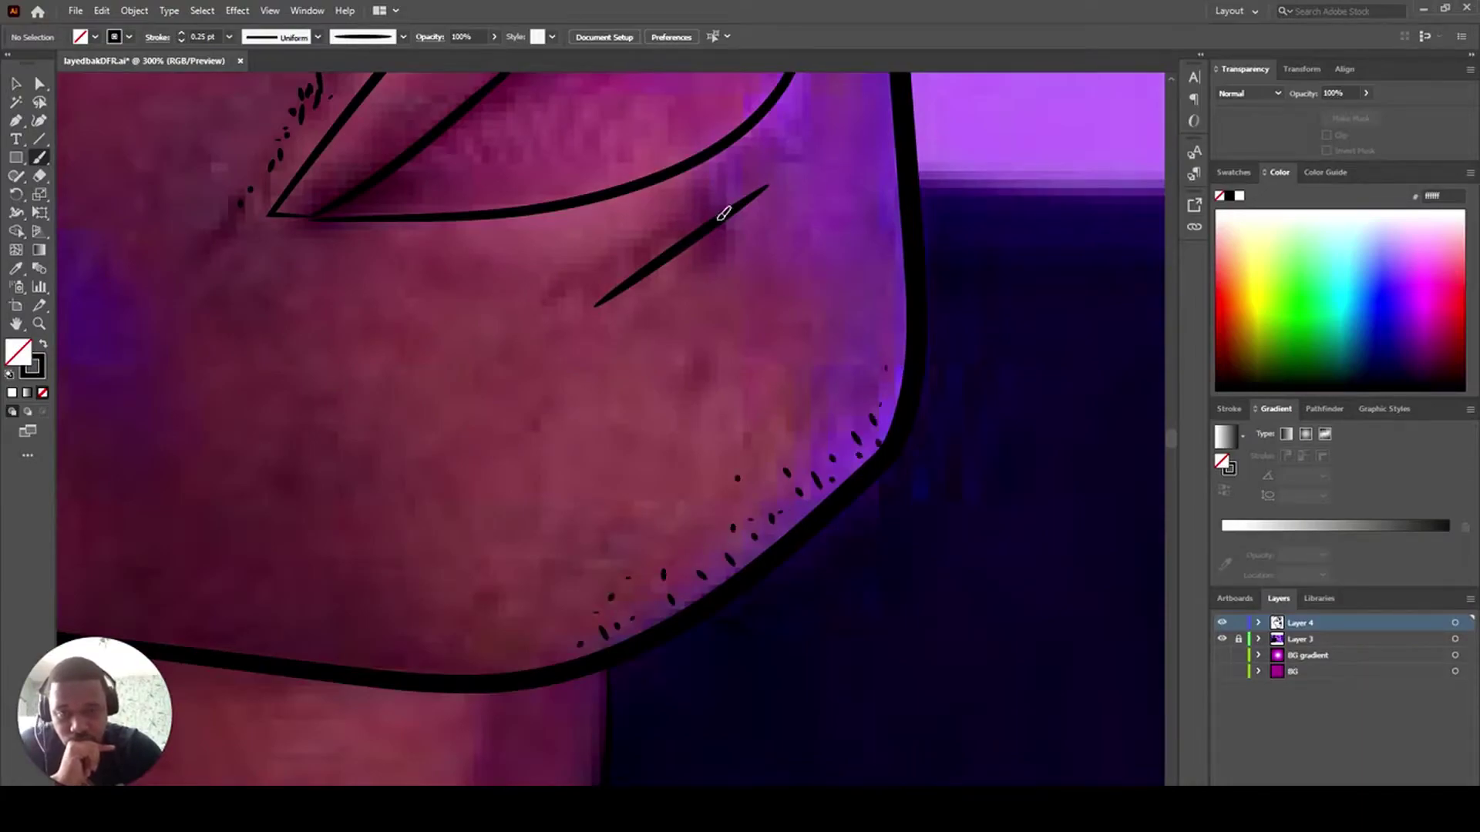
pyautogui.moveTo(672, 213); pyautogui.dragTo(679, 233)
pyautogui.moveTo(599, 269); pyautogui.dragTo(606, 282)
pyautogui.moveTo(732, 196)
pyautogui.mouseDown()
pyautogui.moveTo(771, 156)
pyautogui.moveTo(792, 243)
pyautogui.mouseUp()
pyautogui.scroll(2, 777, 154)
pyautogui.moveTo(654, 317); pyautogui.dragTo(665, 327)
# - Add short beard stubble strokes along the inside of the chin outline
pyautogui.scroll(-1, 749, 400)
pyautogui.moveTo(650, 642); pyautogui.dragTo(695, 619)
pyautogui.moveTo(840, 493); pyautogui.dragTo(832, 504)
pyautogui.moveTo(805, 532); pyautogui.dragTo(797, 543)
pyautogui.moveTo(763, 574); pyautogui.dragTo(755, 582)
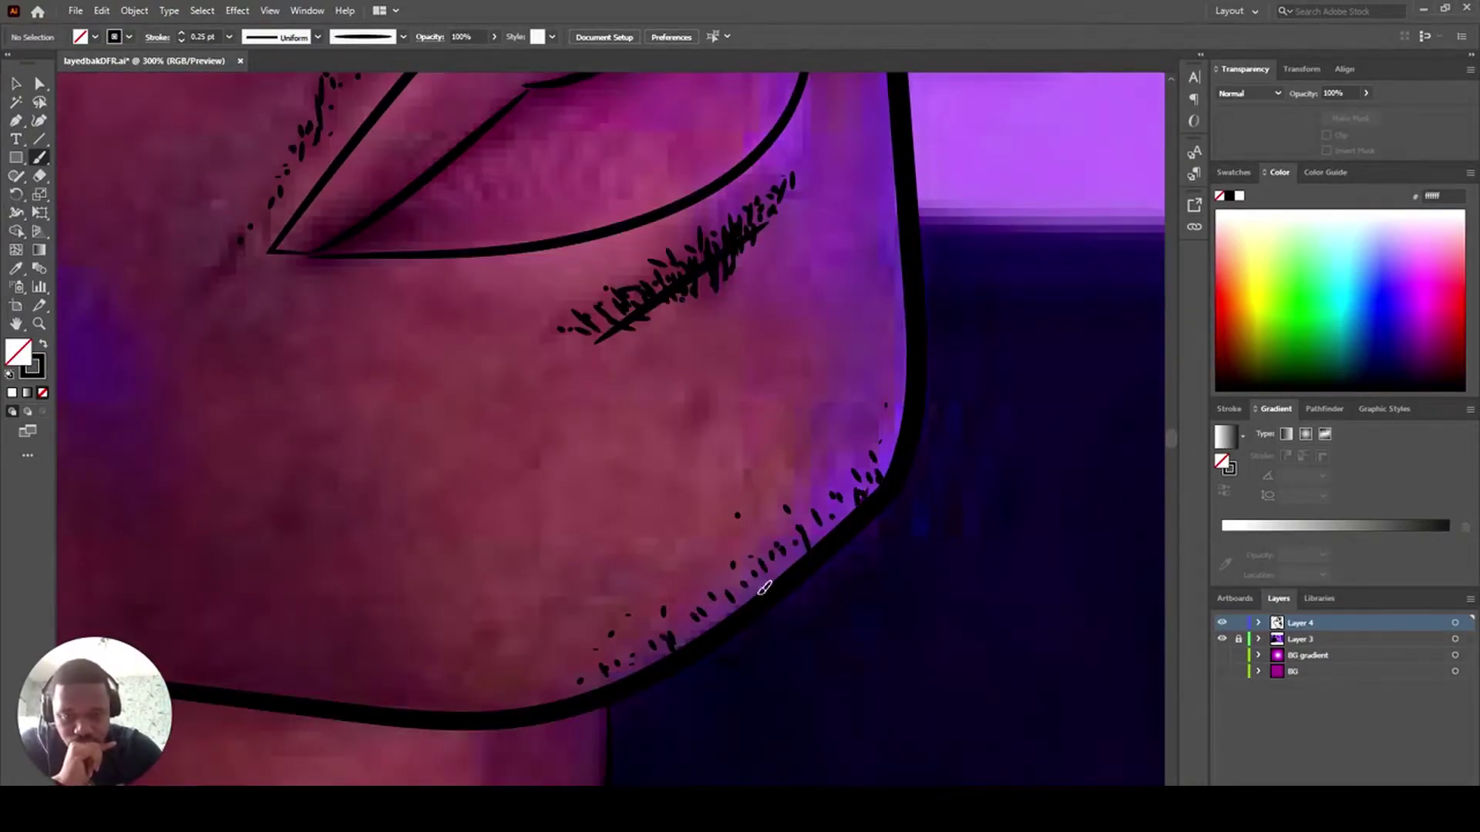
pyautogui.moveTo(611, 666); pyautogui.dragTo(615, 676)
pyautogui.moveTo(777, 569); pyautogui.dragTo(773, 578)
pyautogui.moveTo(886, 455); pyautogui.dragTo(881, 469)
pyautogui.scroll(-4, 613, 611)
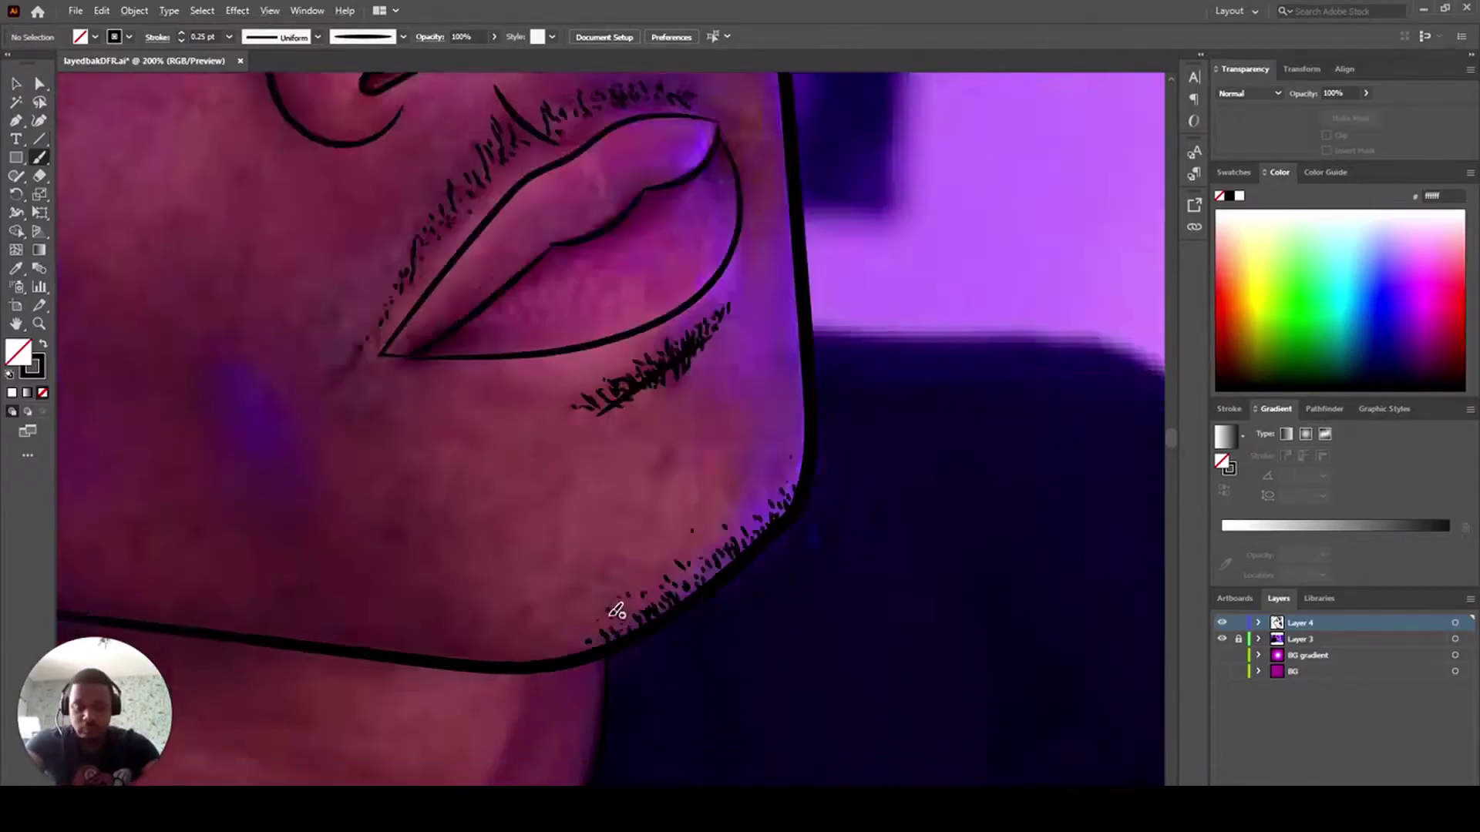
pyautogui.scroll(3, 532, 500)
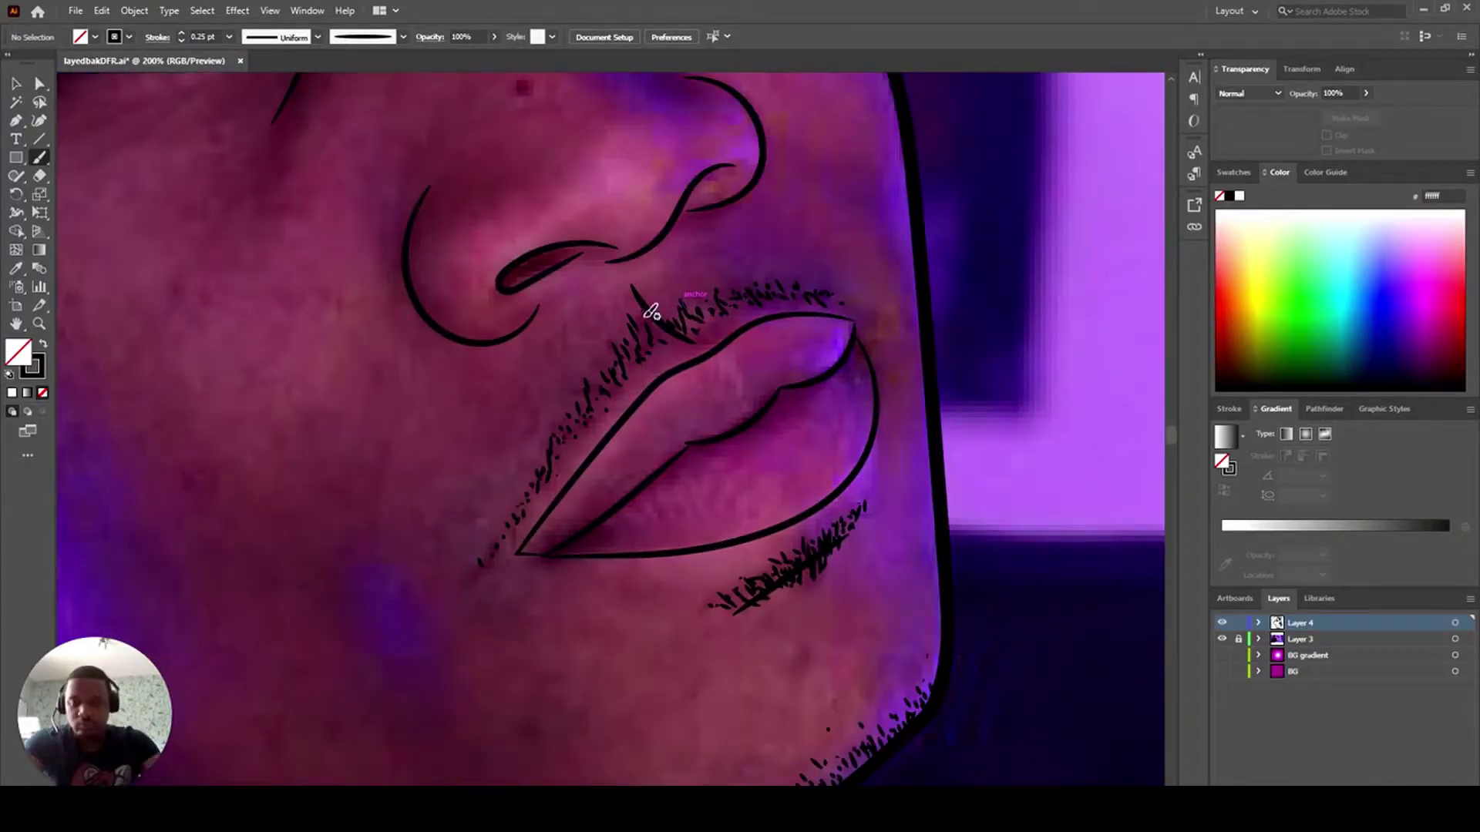
pyautogui.scroll(-3, 664, 300)
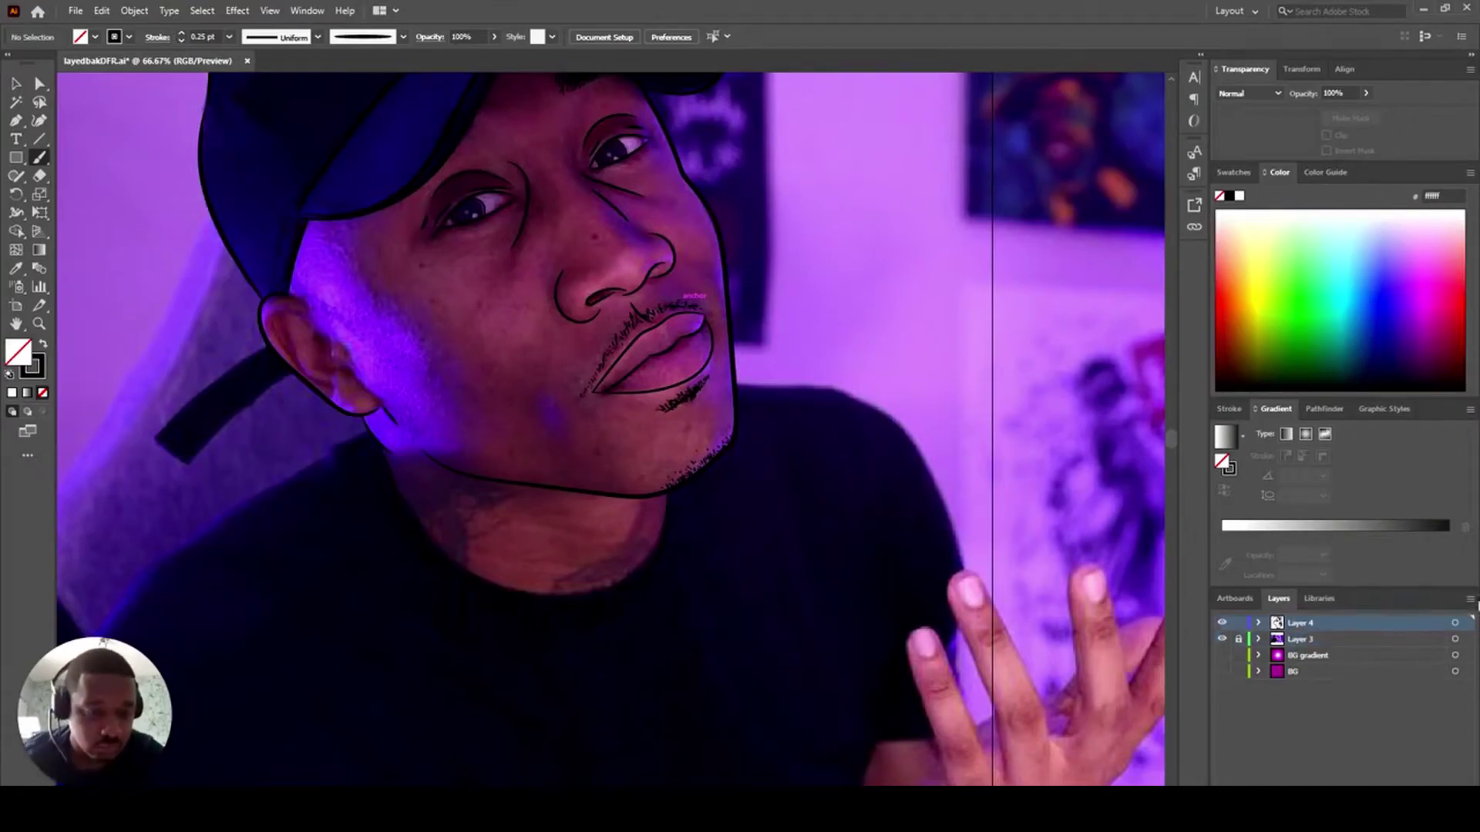
# - Duplicate Layer 4 and place the copy beneath the original outline layer
pyautogui.click(1470, 599)
pyautogui.click(1349, 232)
pyautogui.moveTo(1350, 623); pyautogui.dragTo(1350, 645)
pyautogui.click(1454, 638)
# - Sample the skin tone 87425c from the cheek in the photo as the fill colour
pyautogui.moveTo(16, 231); pyautogui.dragTo(69, 250)
pyautogui.click(21, 269)
pyautogui.click(507, 345)
pyautogui.click(102, 10)
pyautogui.click(128, 32)
pyautogui.click(17, 83)
pyautogui.click(124, 193)
pyautogui.click(21, 269)
pyautogui.click(506, 331)
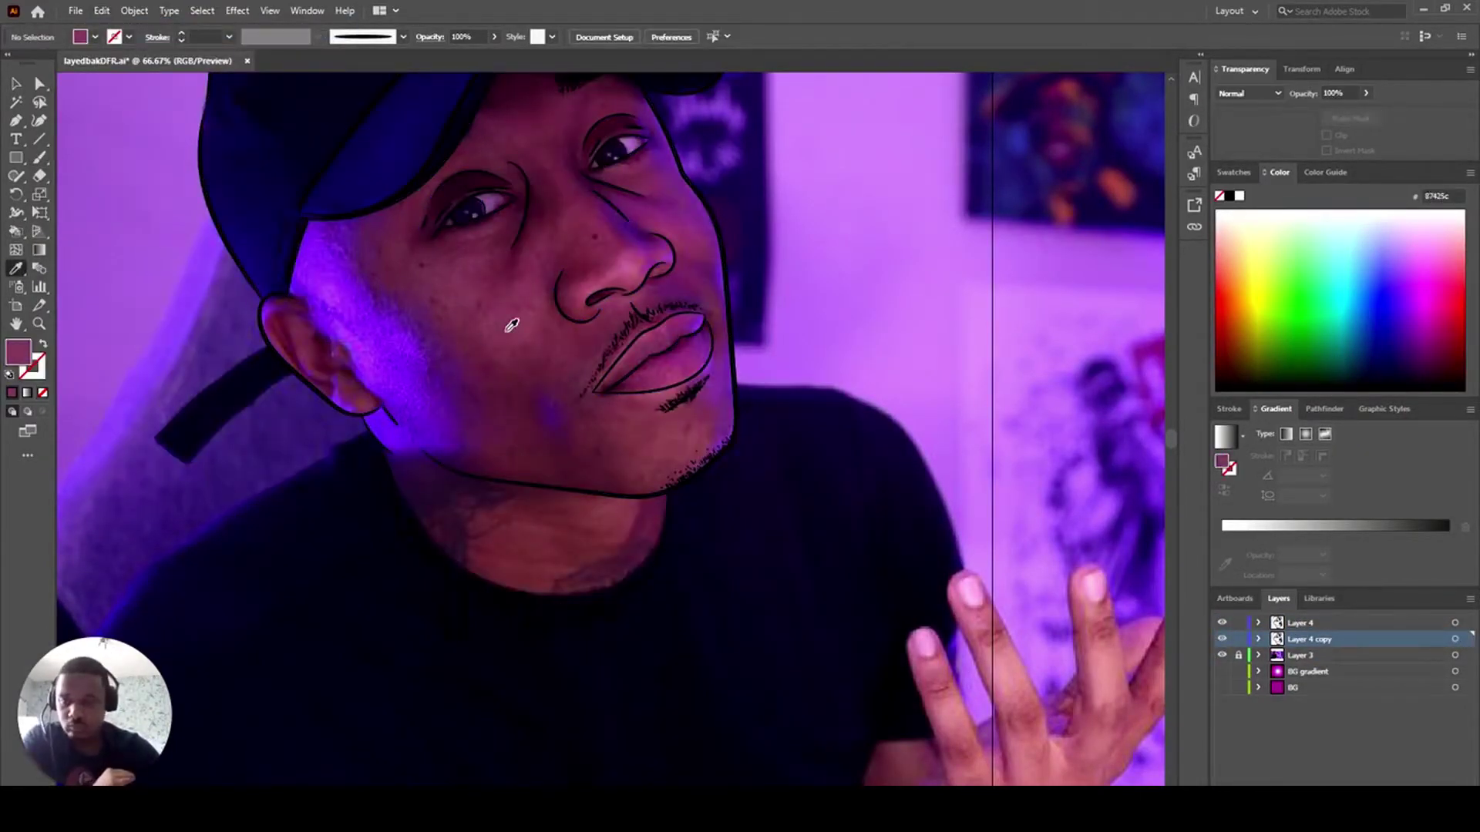
# - Convert the Layer 4 copy linework into a Live Paint group and try filling the head and neck with the sampled skin tone
pyautogui.click(1454, 639)
pyautogui.hotkey('shift', 'm')
pyautogui.press('Return')
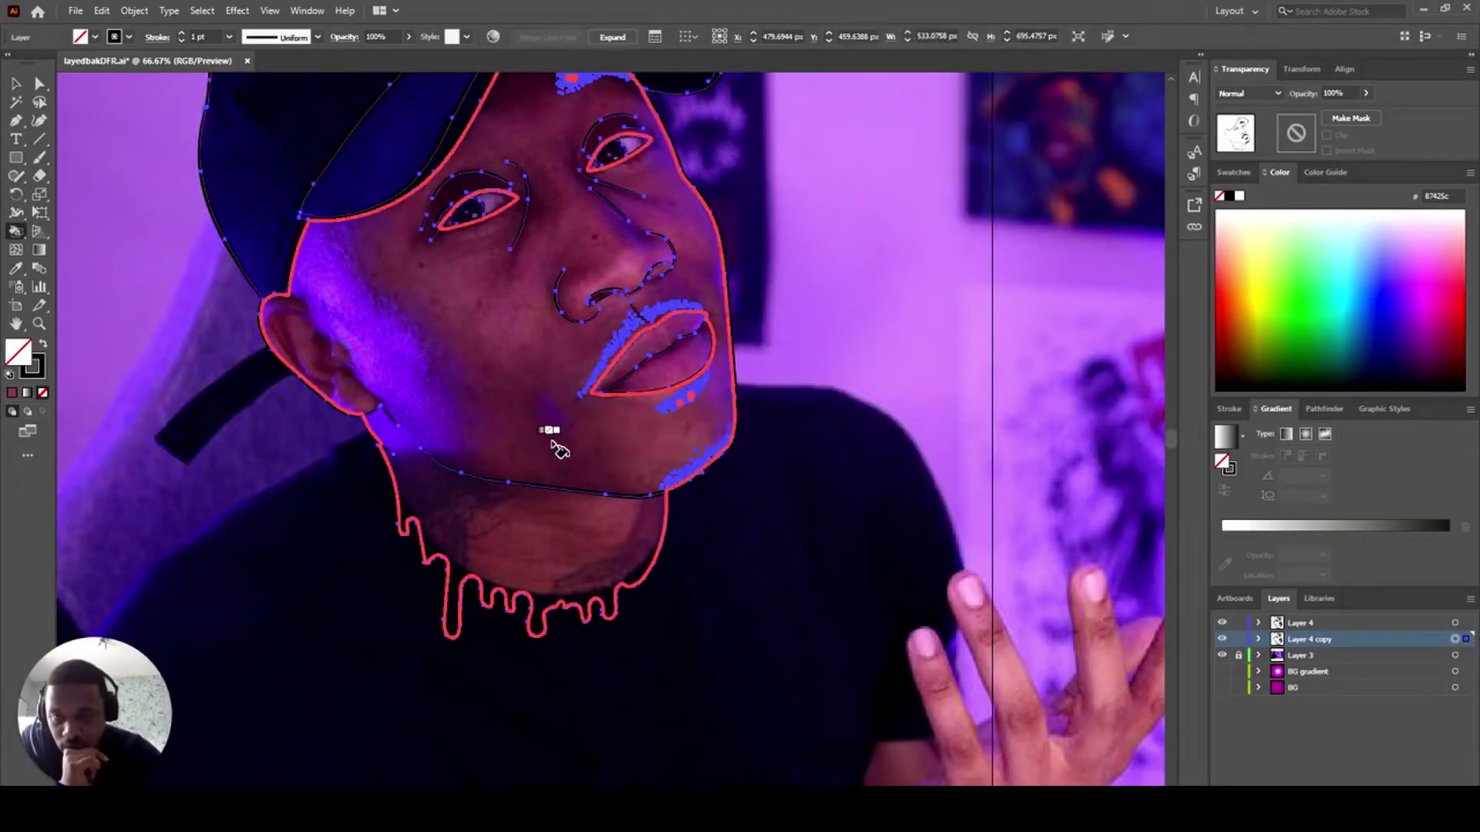
pyautogui.click(44, 344)
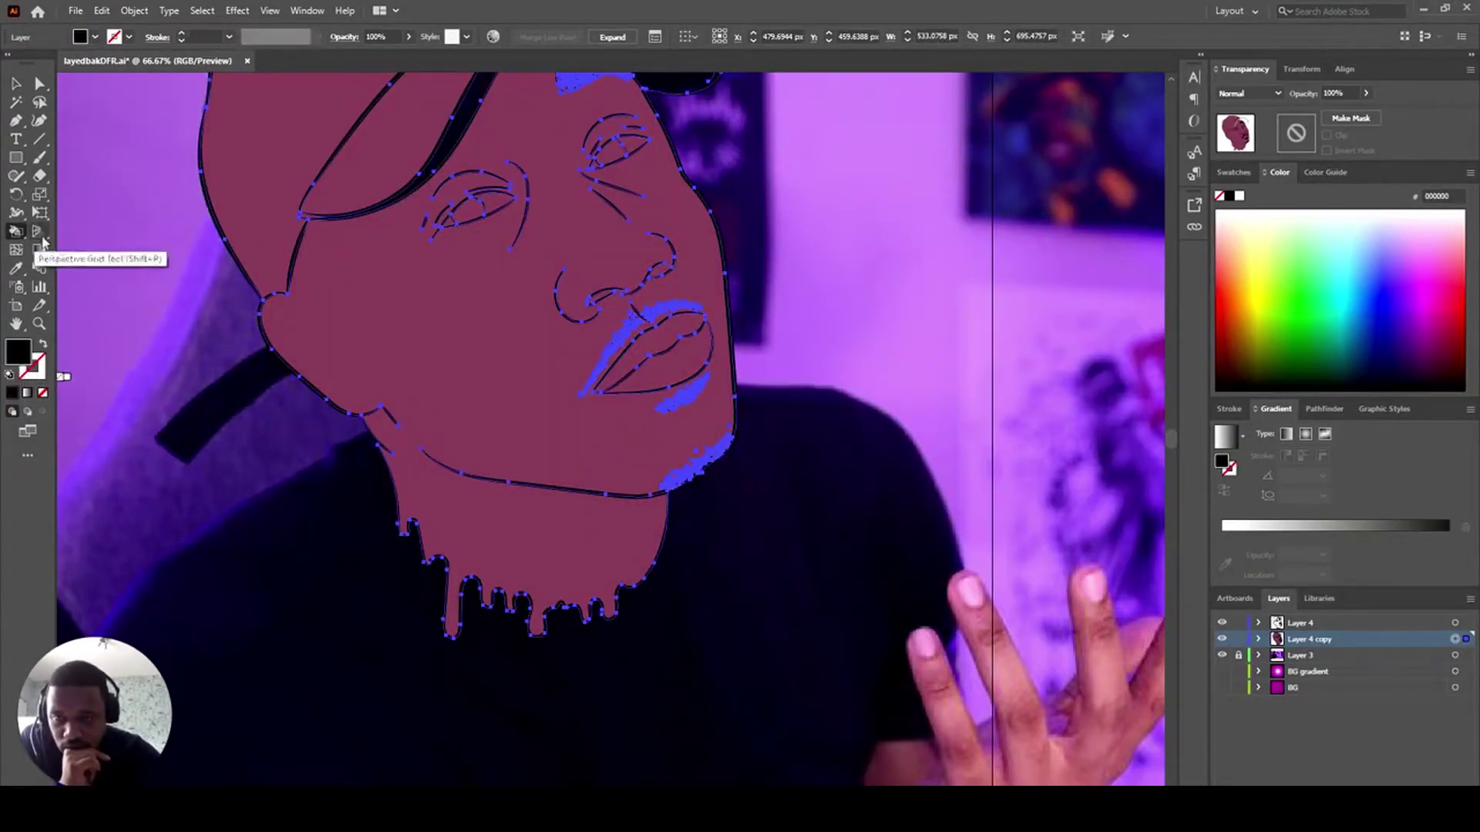
# - Undo the last fill, resample a skin tone from the cheek and fill the face, ear and neck with 7e3a4a
pyautogui.click(102, 11)
pyautogui.click(114, 32)
pyautogui.click(16, 268)
pyautogui.hotkey('ctrl', '3')
pyautogui.click(508, 322)
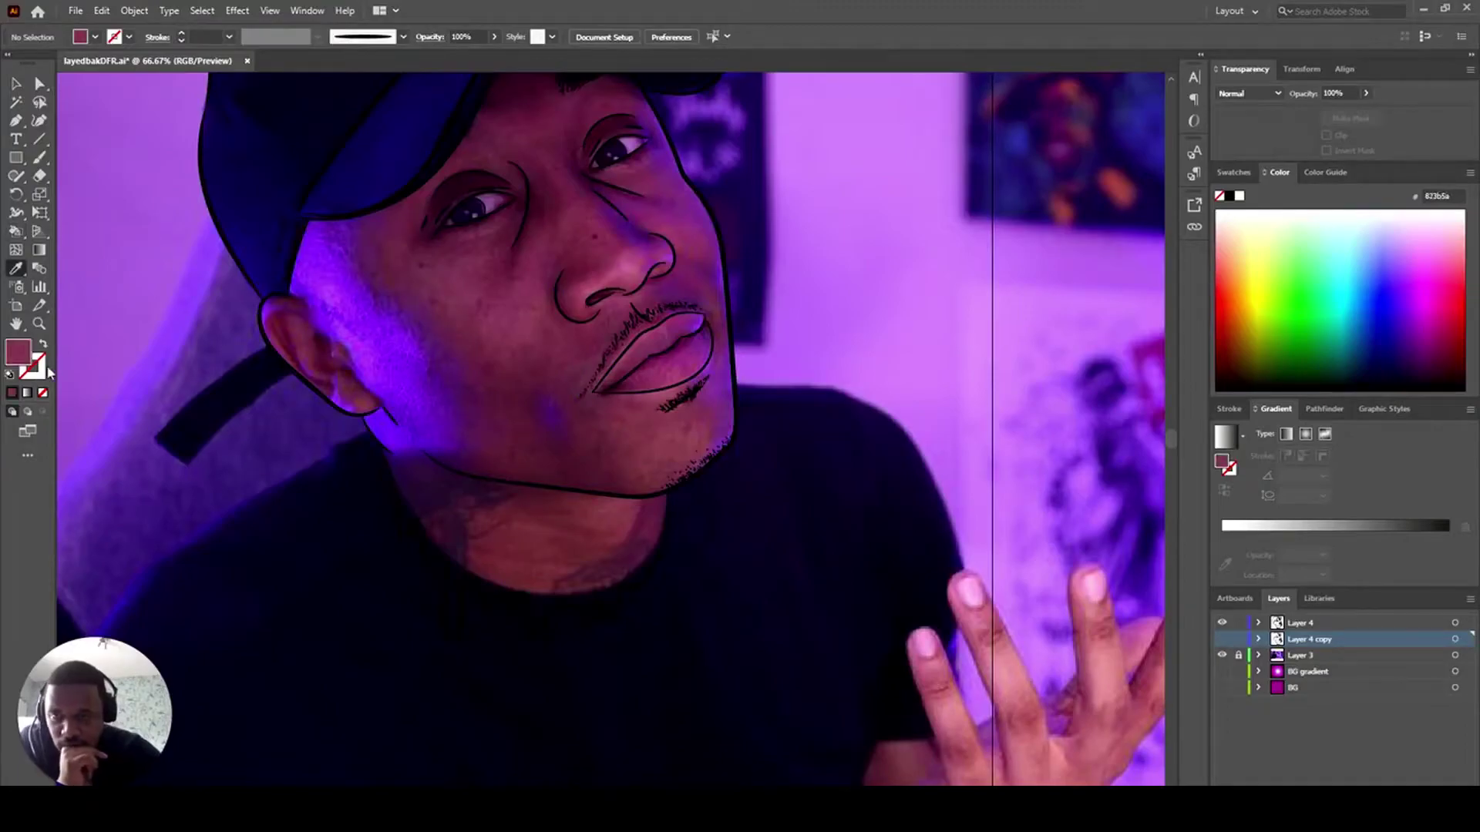
pyautogui.click(1222, 639)
pyautogui.scroll(3, 363, 291)
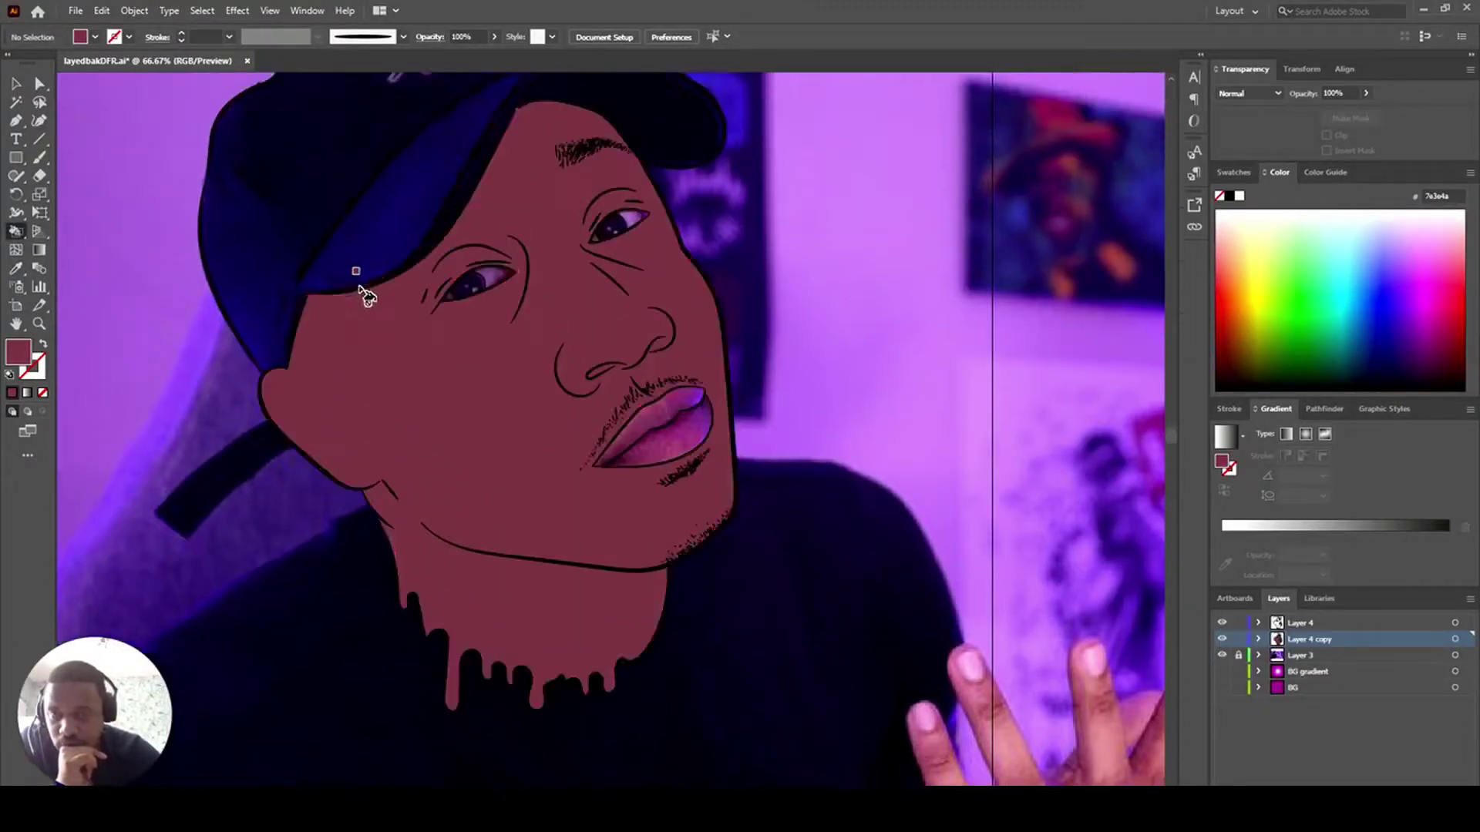
# - Fill the cap with navy 1b0669 and the lips with pink a6497c, both sampled from the photo
pyautogui.click(394, 255)
pyautogui.hotkey('shift', 'm')
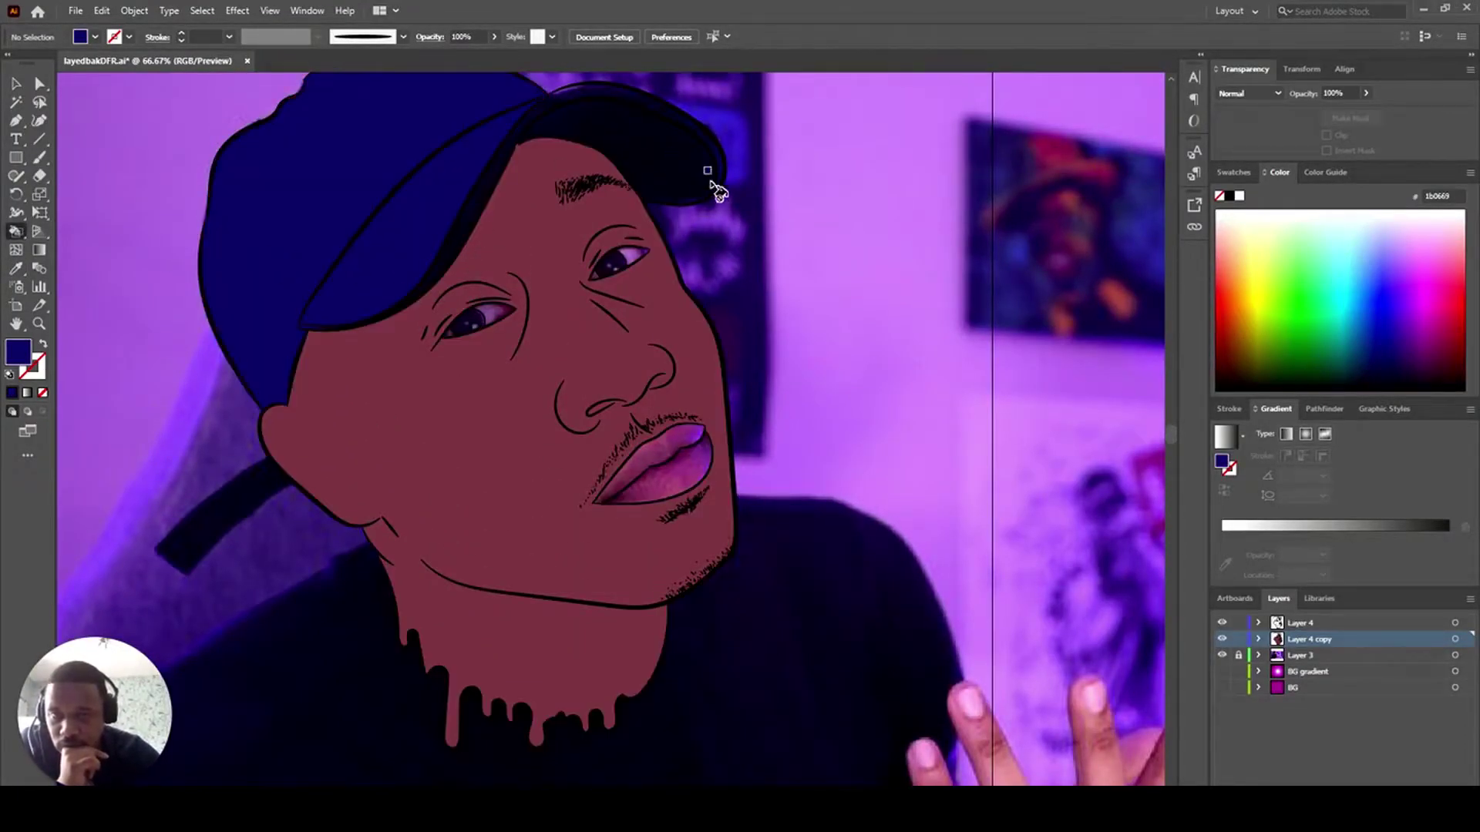
pyautogui.click(16, 268)
pyautogui.click(669, 480)
pyautogui.click(16, 231)
pyautogui.click(669, 461)
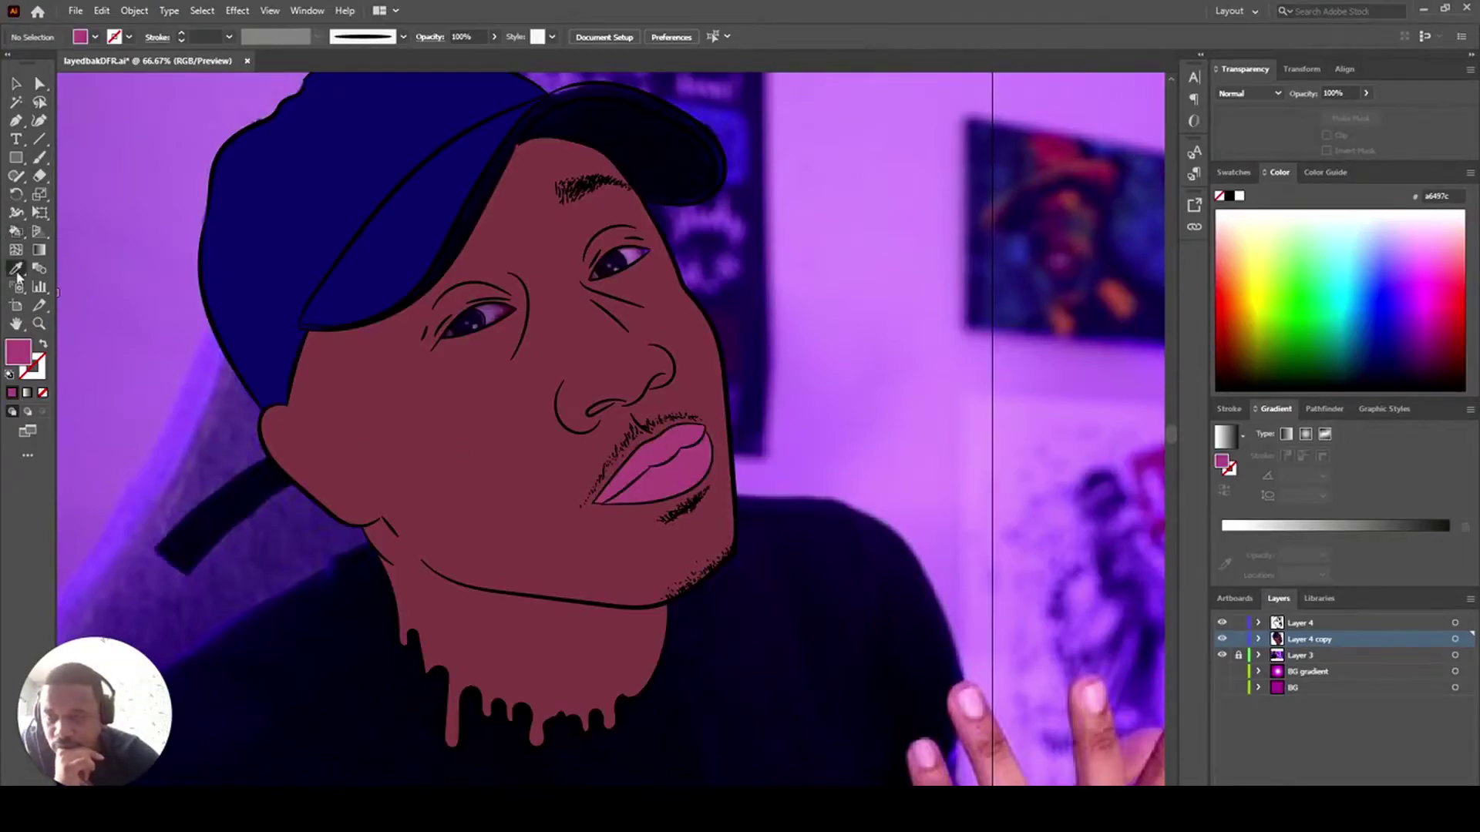
# - Fill both irises with the dark tone 180524 sampled from the eye in the photo
pyautogui.click(16, 269)
pyautogui.click(473, 321)
pyautogui.click(16, 231)
pyautogui.click(472, 325)
pyautogui.click(613, 264)
# - Sample the eye white, lighten it to c0b5c6 and fill the whites of both eyes with it
pyautogui.click(16, 268)
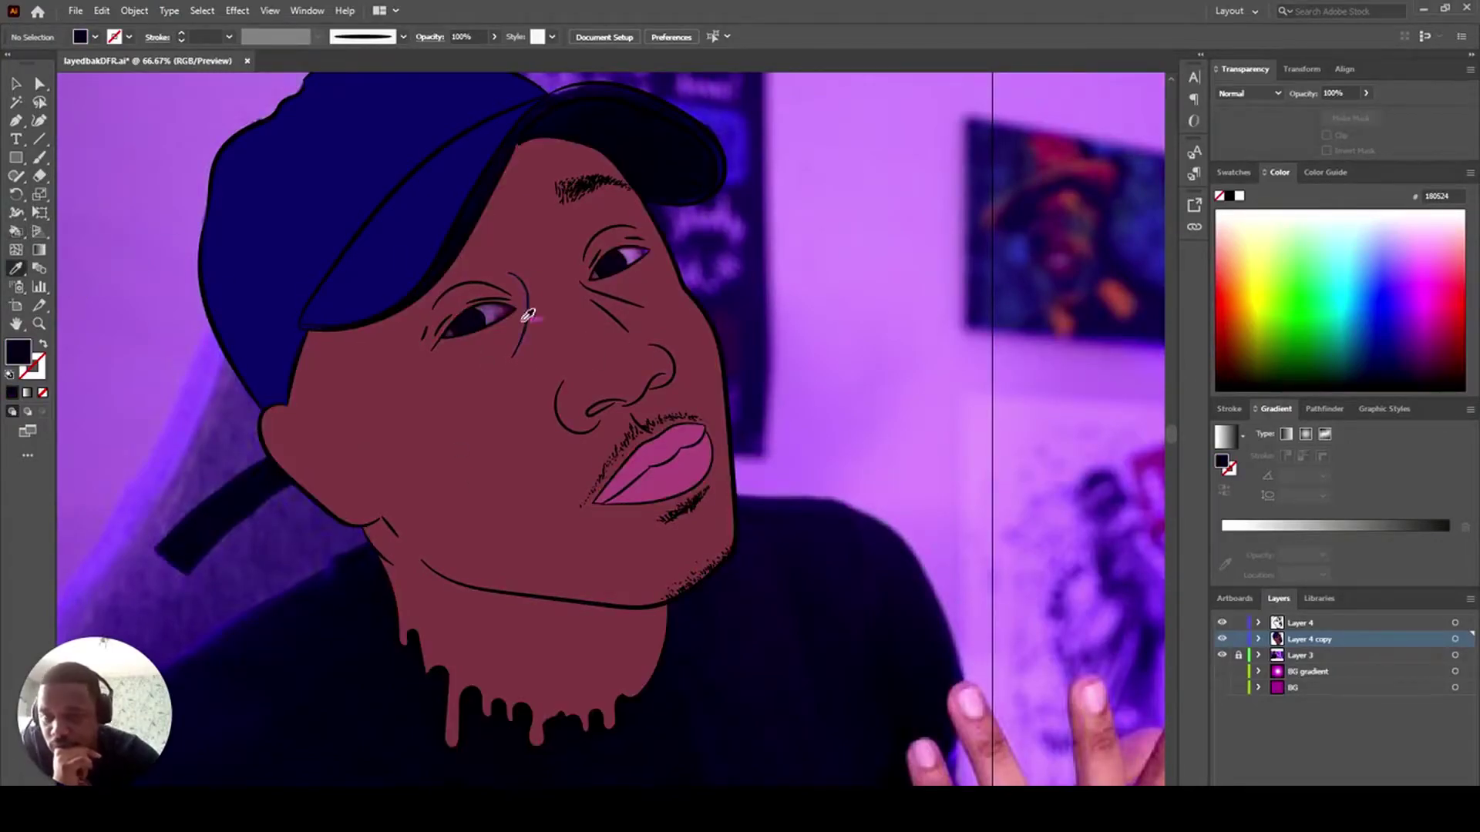
pyautogui.click(489, 315)
pyautogui.doubleClick(19, 352)
pyautogui.click(913, 367)
pyautogui.press('Return')
pyautogui.click(15, 231)
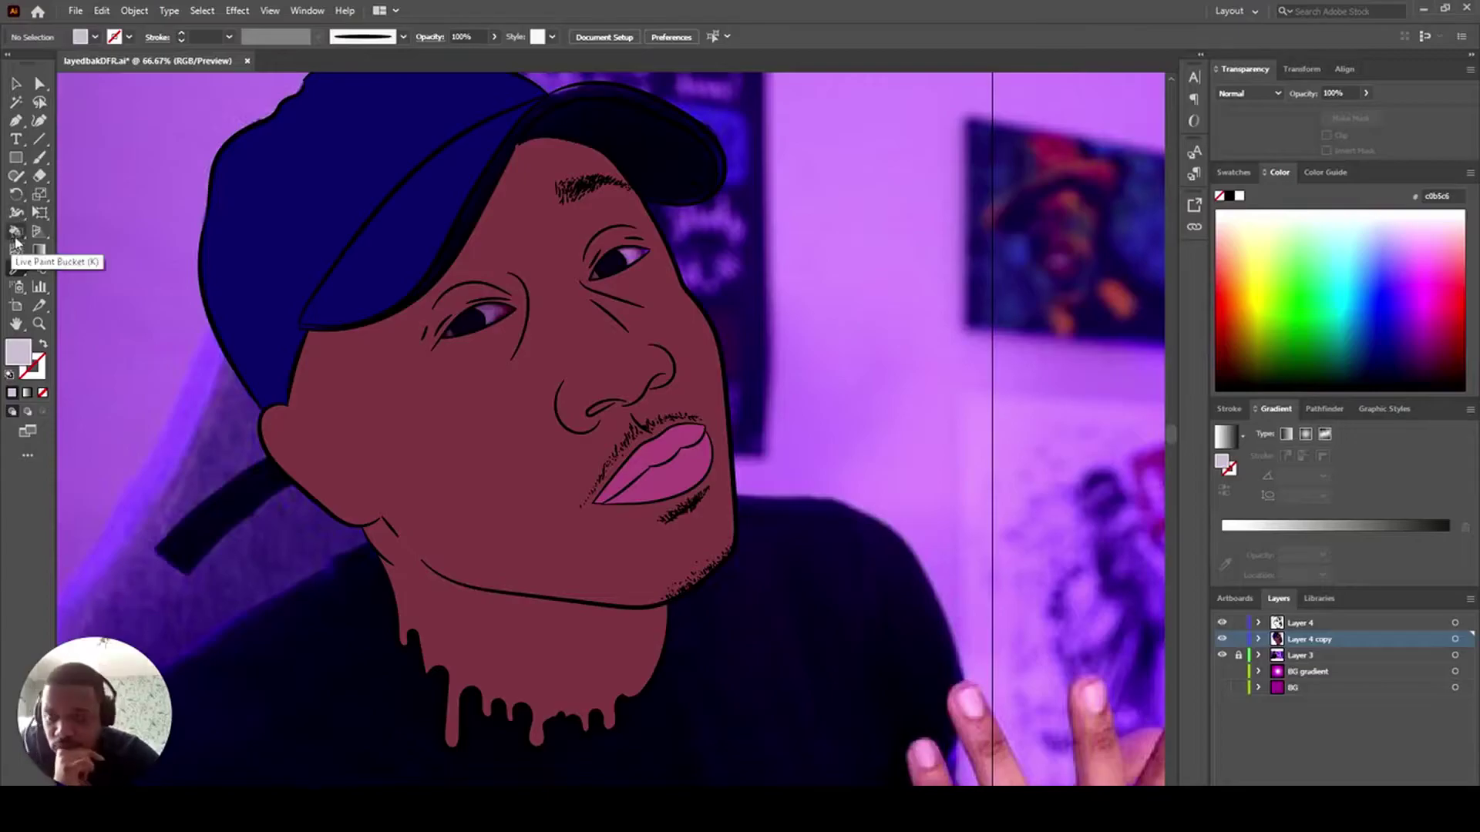
pyautogui.click(593, 271)
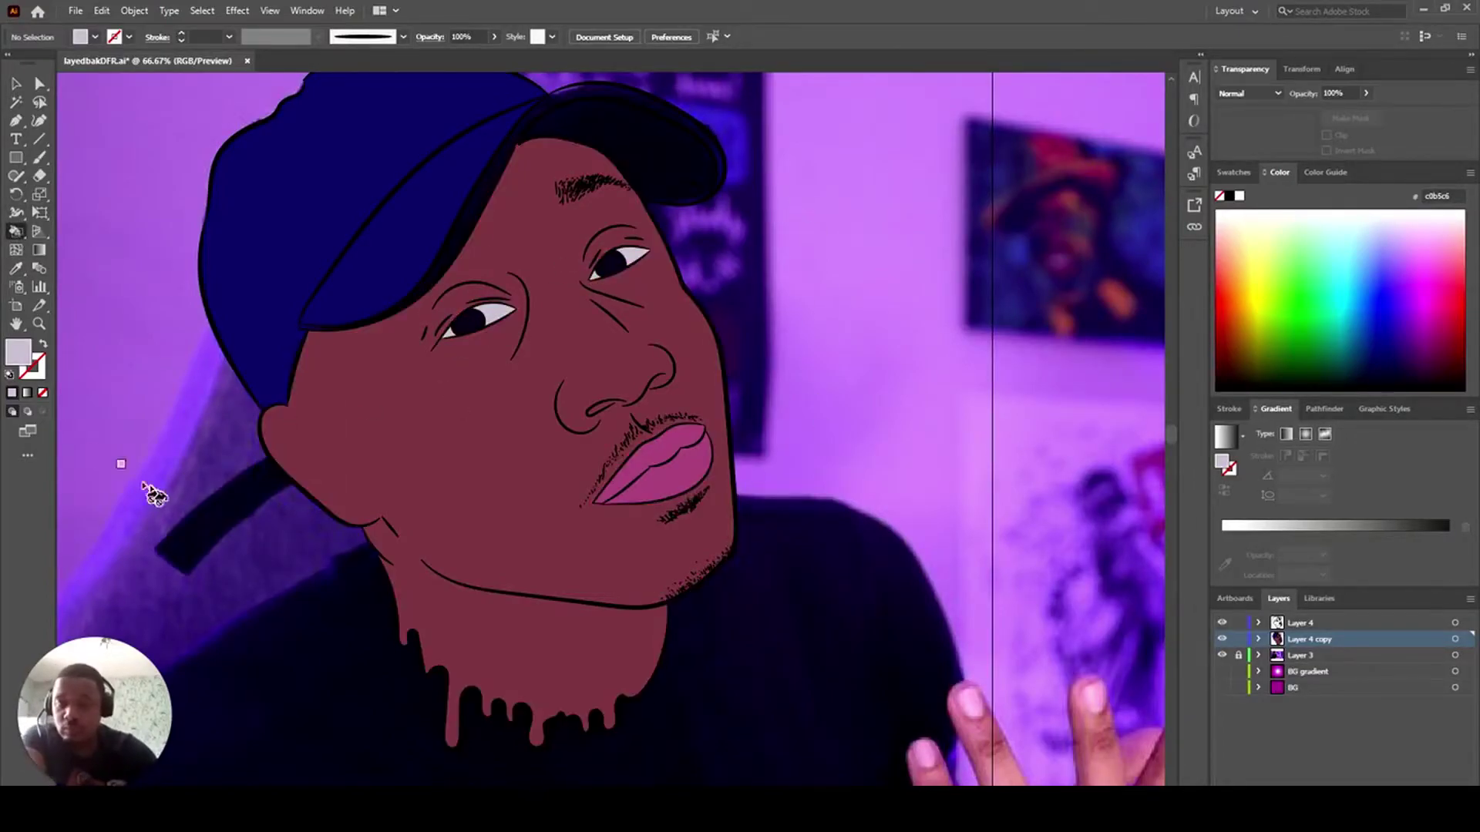
# - Hide Layer 4 copy, make Layer 4 active and set the Paintbrush to a black 000000 stroke without fill
pyautogui.click(1221, 639)
pyautogui.click(1310, 624)
pyautogui.press('b')
pyautogui.click(43, 345)
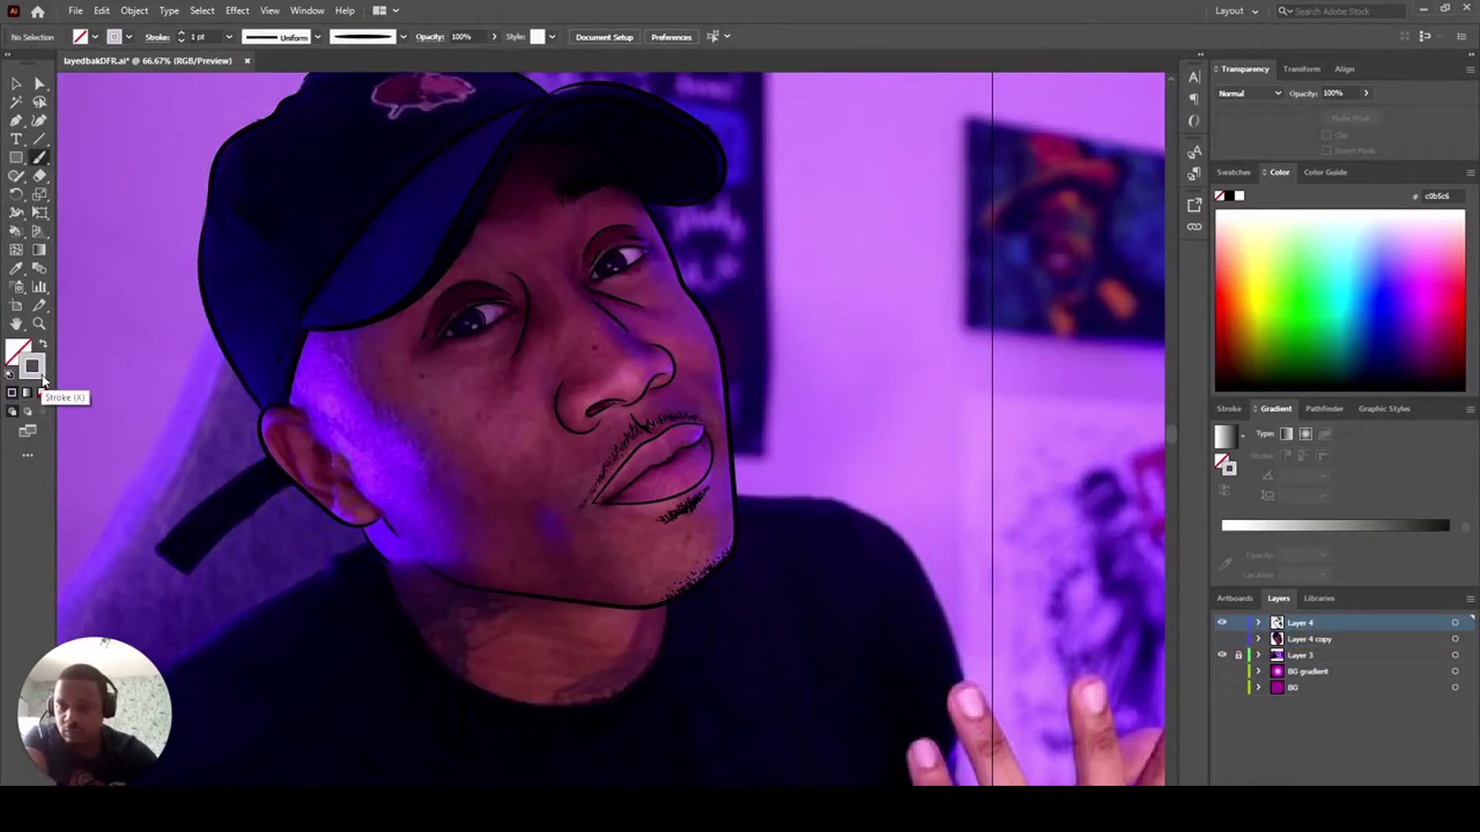
pyautogui.doubleClick(35, 371)
pyautogui.click(881, 500)
pyautogui.click(1261, 296)
# - Paint the inner contour and fold lines of the ear with black 1 pt and 0.5 pt brush strokes
pyautogui.scroll(3, 354, 404)
pyautogui.moveTo(143, 468); pyautogui.dragTo(289, 725)
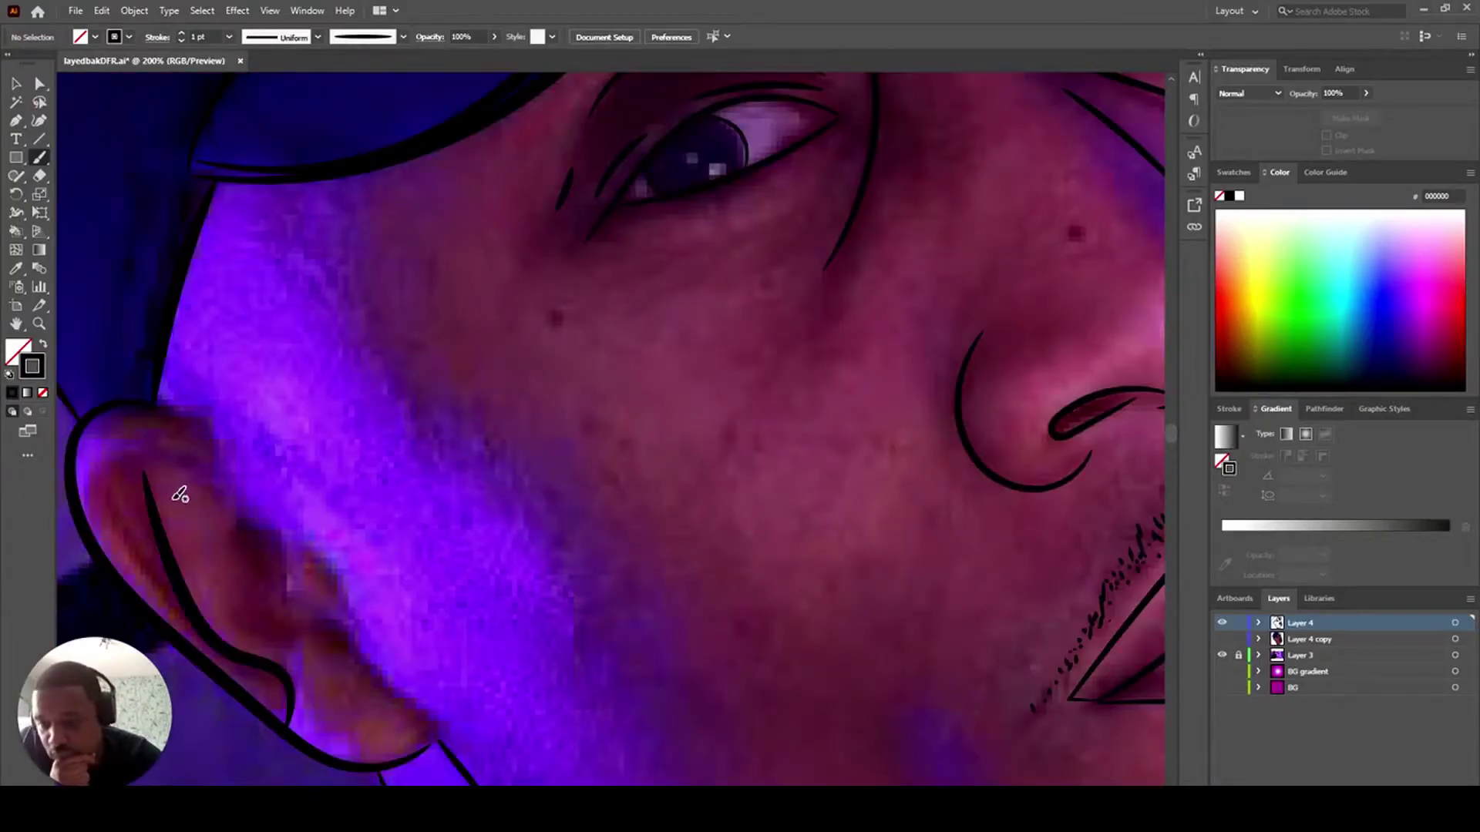
pyautogui.moveTo(163, 568); pyautogui.dragTo(184, 634)
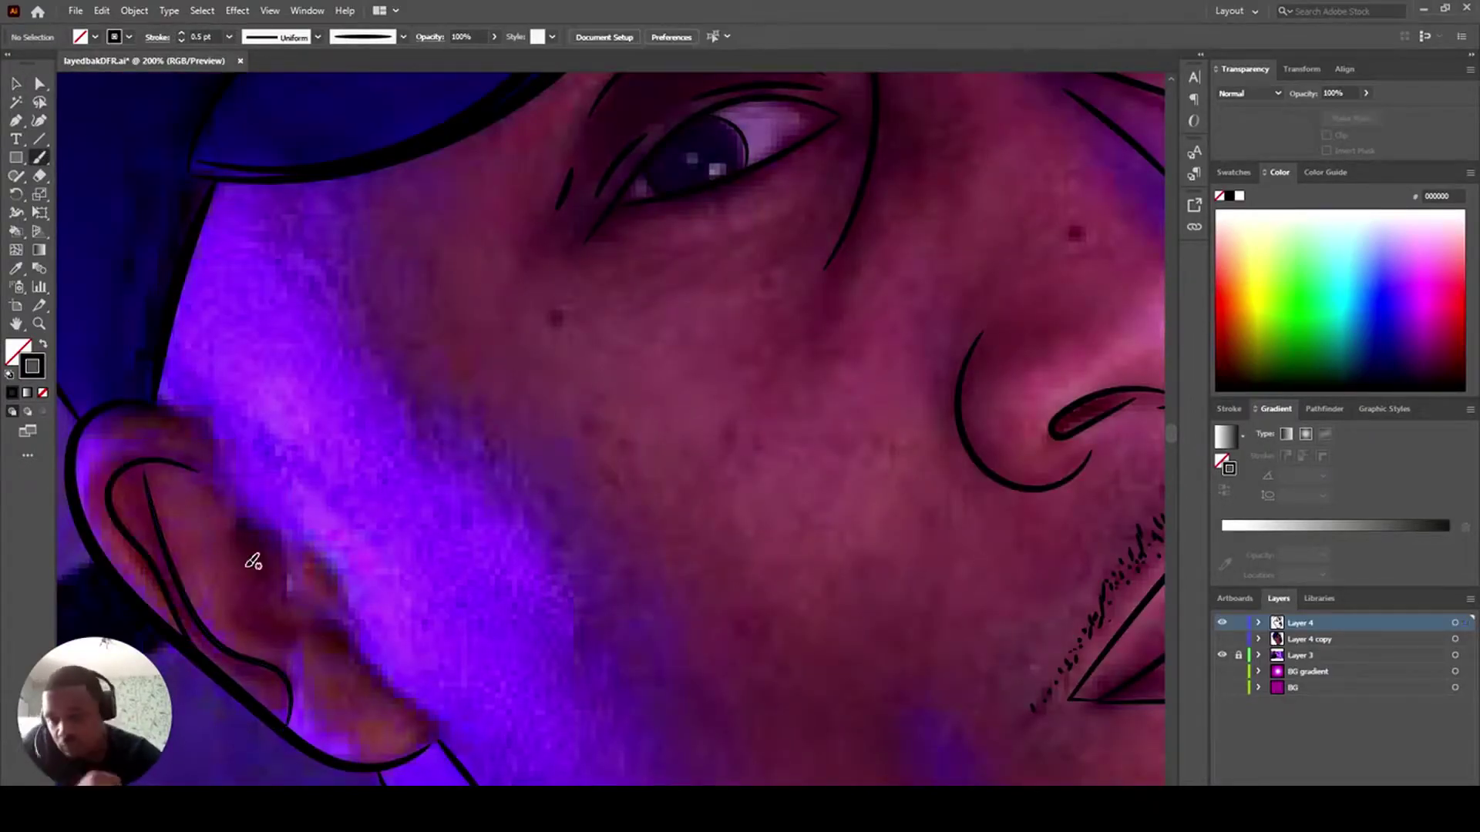
pyautogui.moveTo(316, 551); pyautogui.dragTo(357, 630)
pyautogui.moveTo(225, 530)
pyautogui.mouseDown()
pyautogui.moveTo(240, 624)
pyautogui.moveTo(297, 713)
pyautogui.mouseUp()
pyautogui.click(355, 684)
# - Paint a diagonal cheek crease and a short line under the near eye, with a 0.25 pt stroke weight
pyautogui.scroll(2, 344, 452)
pyautogui.scroll(-1, 344, 452)
pyautogui.hscroll(5, 344, 452)
pyautogui.moveTo(353, 547); pyautogui.dragTo(440, 428)
pyautogui.press('v')
pyautogui.click(393, 497)
pyautogui.click(229, 37)
pyautogui.click(245, 53)
pyautogui.click(512, 412)
# - Show BG and Layer 4 copy, hide the Layer 3 photo and the Layer 4 outlines, and make Layer 4 copy active
pyautogui.scroll(-3, 516, 417)
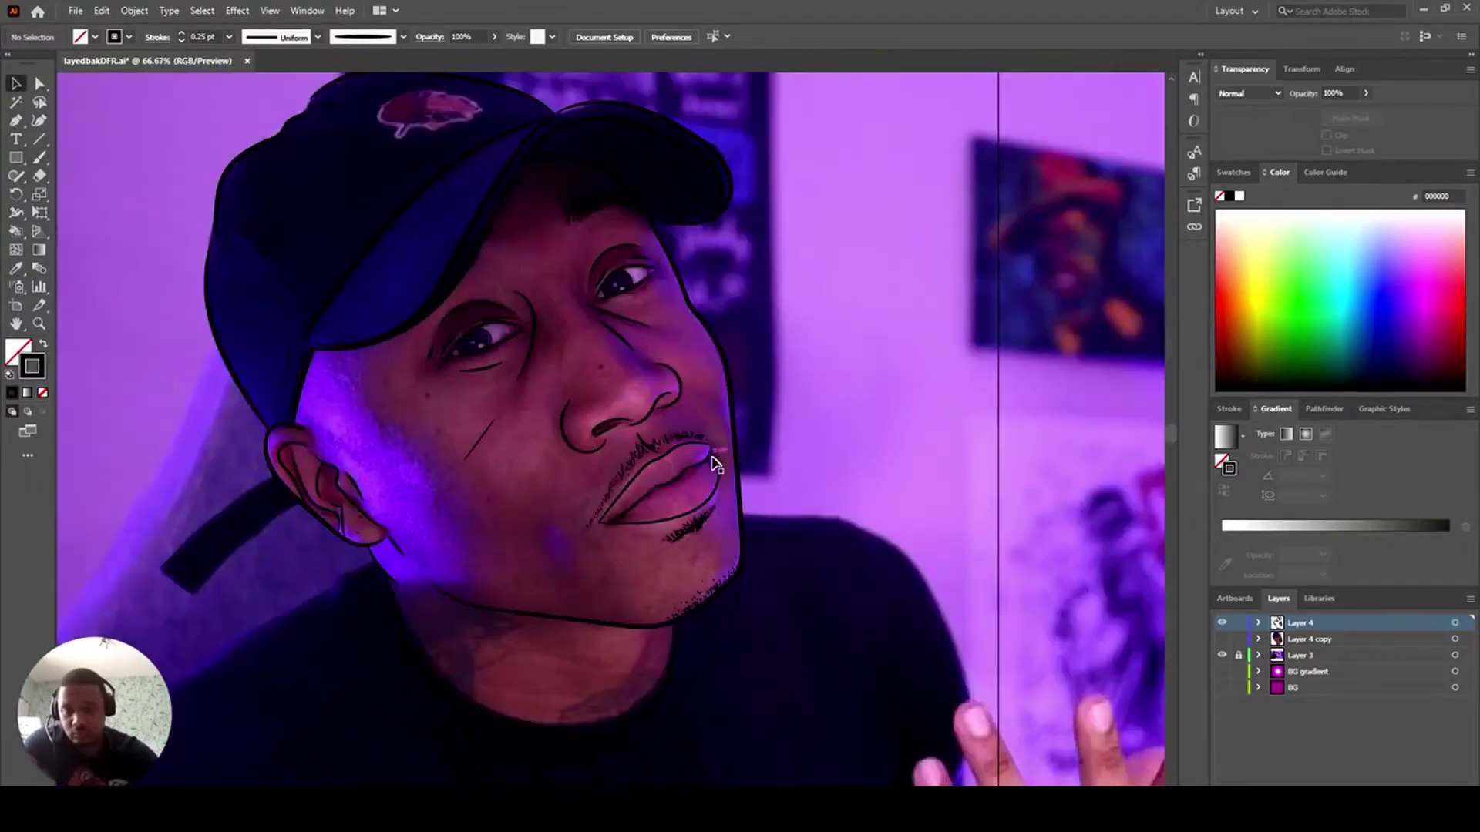
pyautogui.scroll(3, 574, 551)
pyautogui.scroll(-2, 571, 551)
pyautogui.scroll(-1, 524, 483)
pyautogui.scroll(-1, 569, 522)
pyautogui.click(1222, 687)
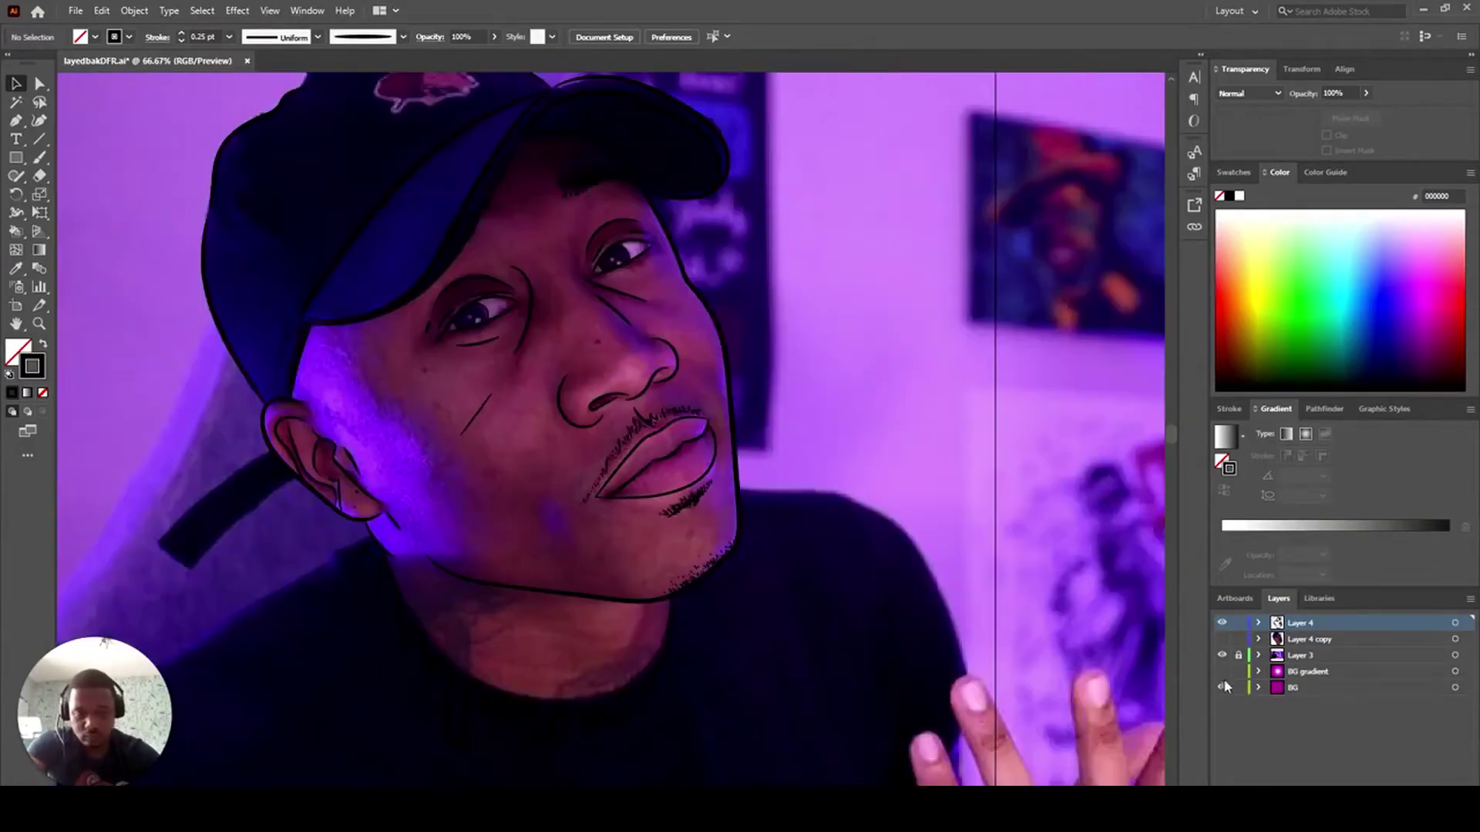
pyautogui.click(1222, 655)
pyautogui.click(1222, 639)
pyautogui.click(1223, 622)
pyautogui.click(1296, 639)
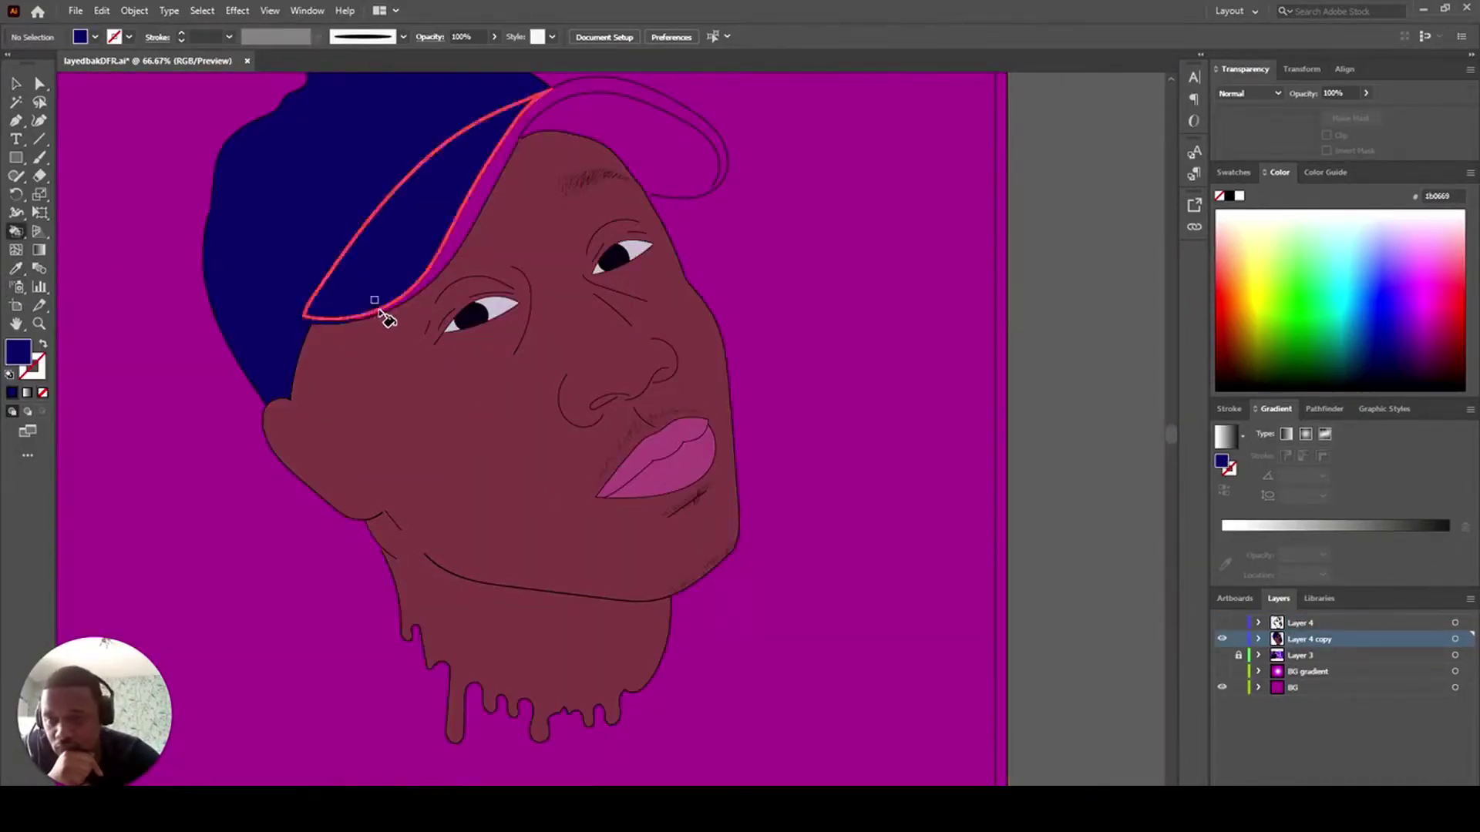
# - Close the gap in the cap brim by nudging its outline's open end anchor onto the face outline
pyautogui.click(446, 258)
pyautogui.click(39, 84)
pyautogui.scroll(6, 670, 192)
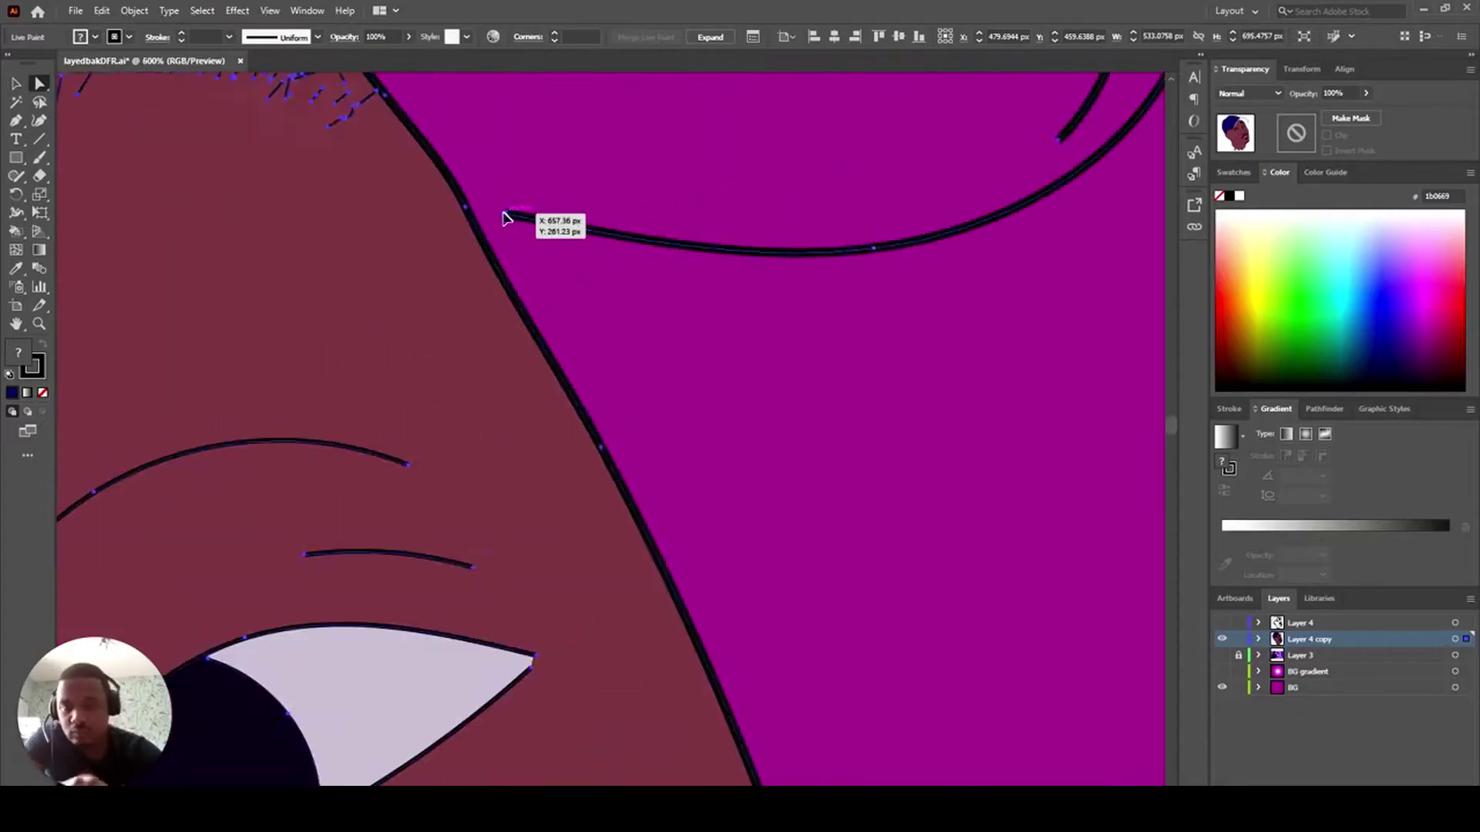
pyautogui.click(505, 215)
pyautogui.click(1222, 622)
pyautogui.press('Left')
pyautogui.press('Left')
pyautogui.press('k')
pyautogui.scroll(-1, 586, 301)
pyautogui.scroll(-4, 582, 293)
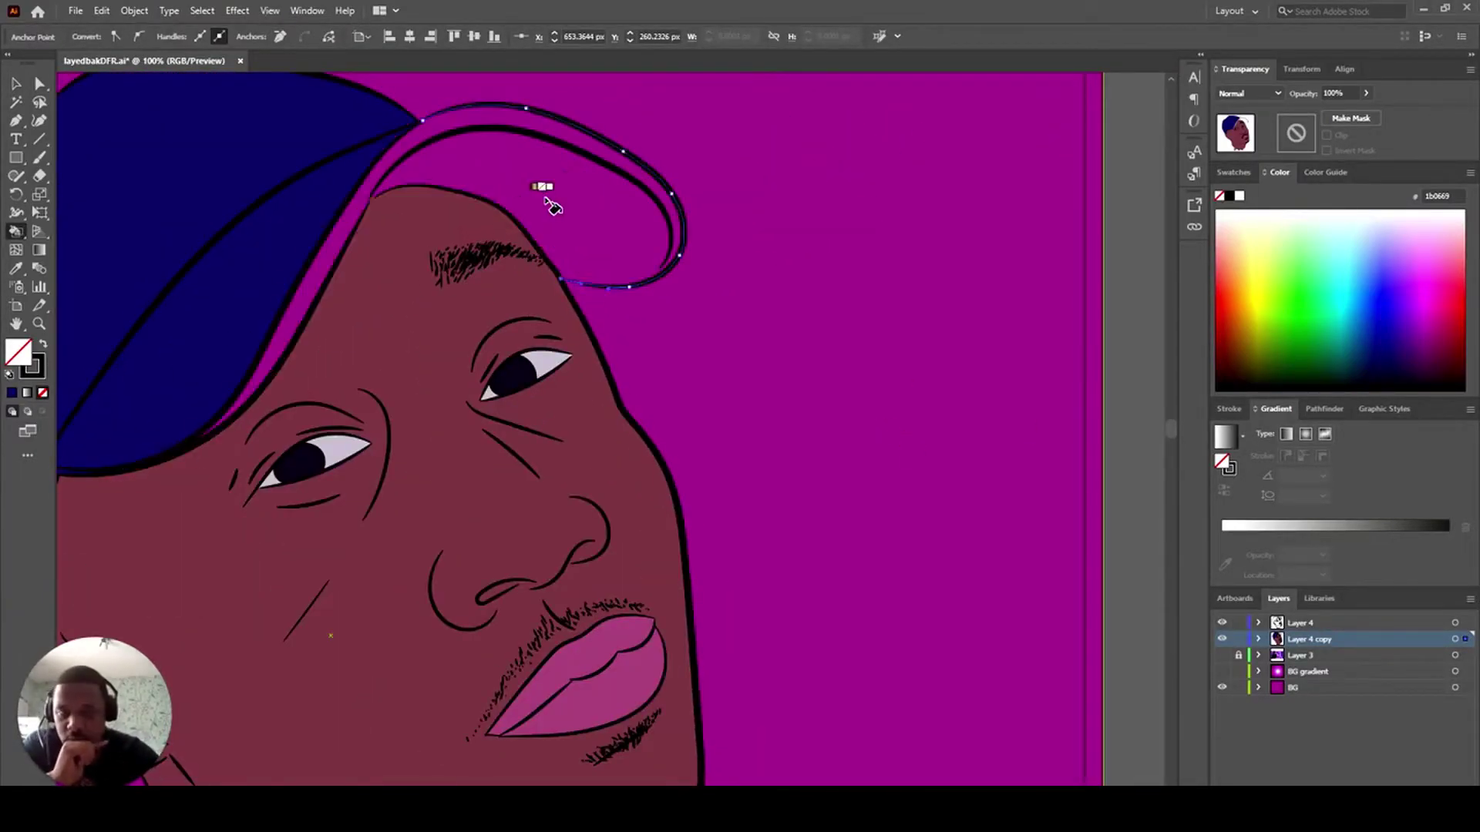
# - Fill the unpainted underside and edge areas of the cap brim on Layer 4 copy with navy 1b0669
pyautogui.click(1222, 622)
pyautogui.press('v')
pyautogui.click(639, 314)
pyautogui.click(16, 269)
pyautogui.click(191, 289)
pyautogui.click(102, 11)
pyautogui.click(128, 30)
pyautogui.click(1309, 639)
pyautogui.hotkey('ctrl', 'shift', 'a')
pyautogui.click(123, 262)
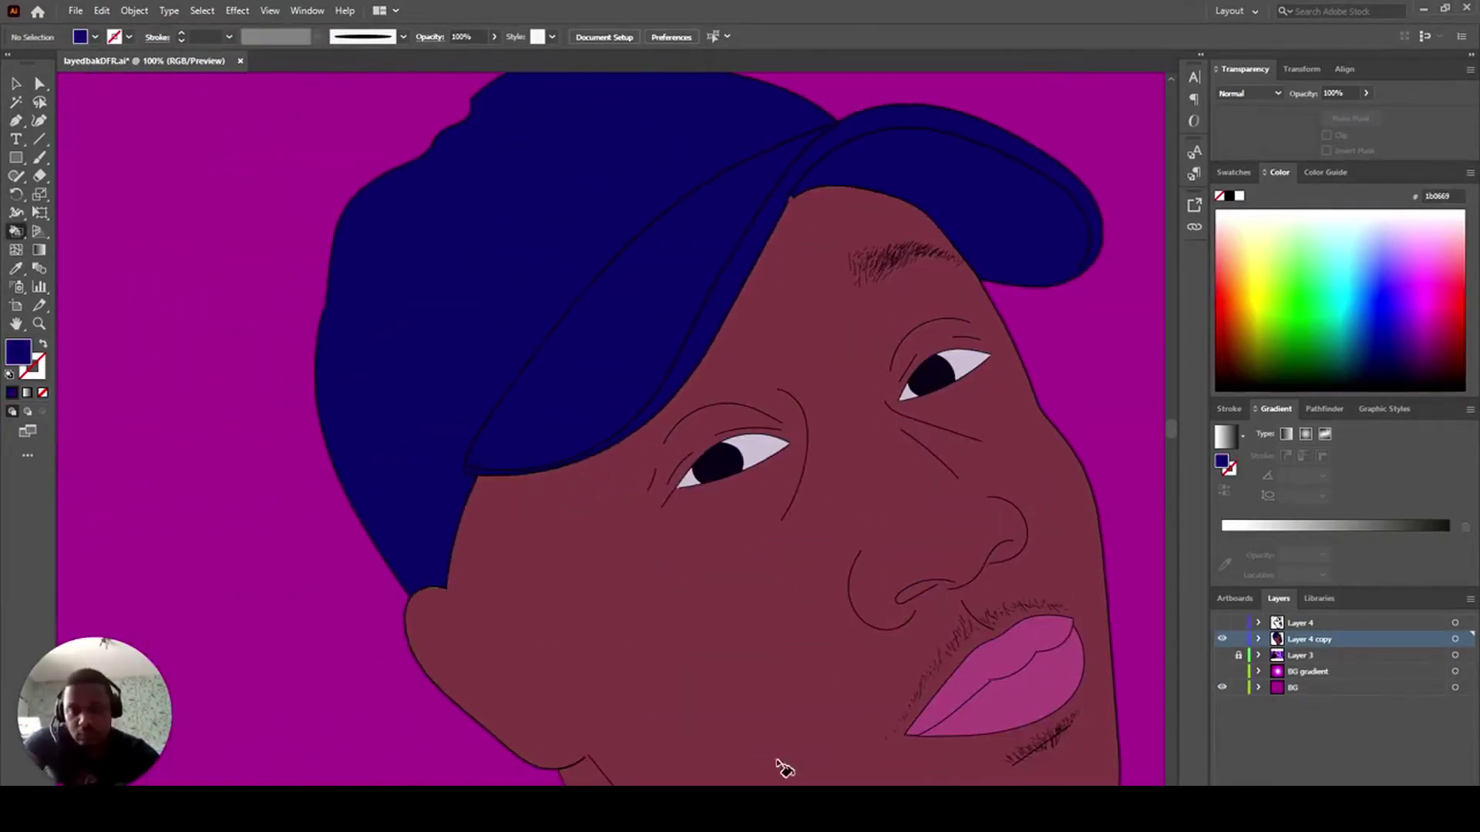
# - Show the photo, hide Layer 4 copy and sample the shadow tone 632547 as the fill for the Pencil tool
pyautogui.hscroll(3, 1167, 633)
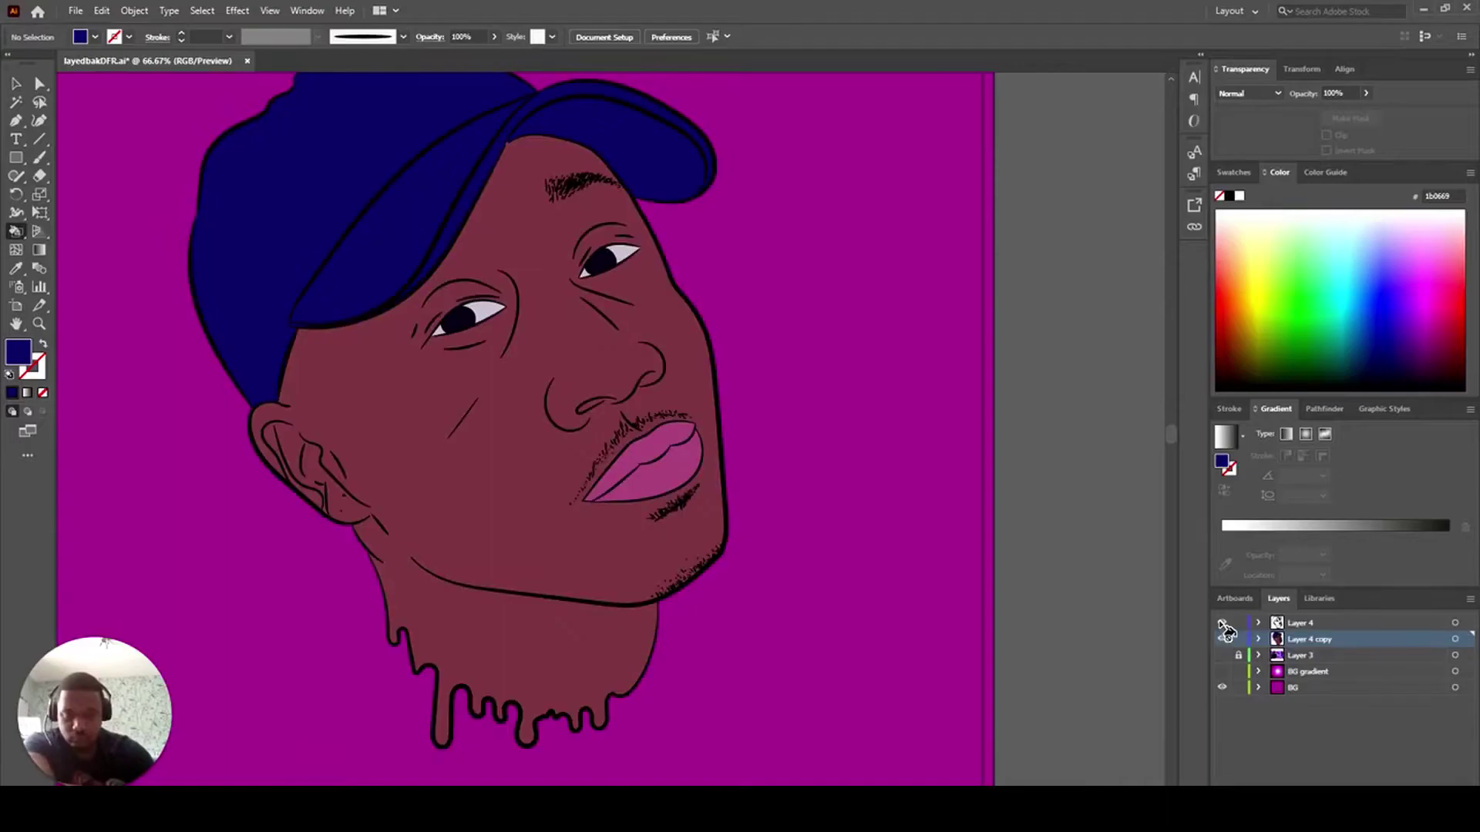
pyautogui.click(1222, 655)
pyautogui.click(1222, 639)
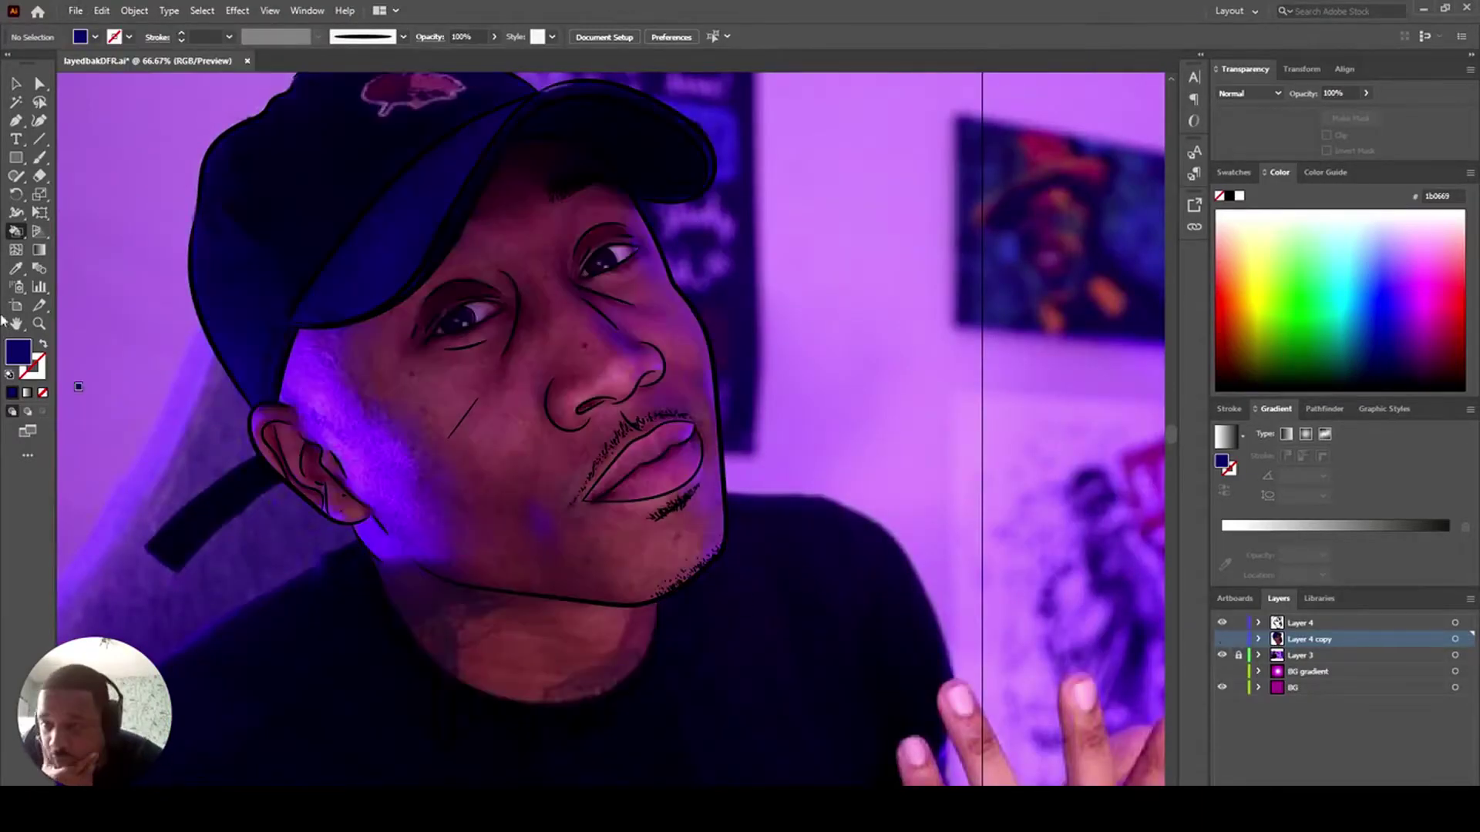
pyautogui.click(16, 269)
pyautogui.click(463, 501)
pyautogui.click(16, 176)
pyautogui.scroll(2, 591, 699)
pyautogui.moveTo(510, 724); pyautogui.dragTo(632, 601)
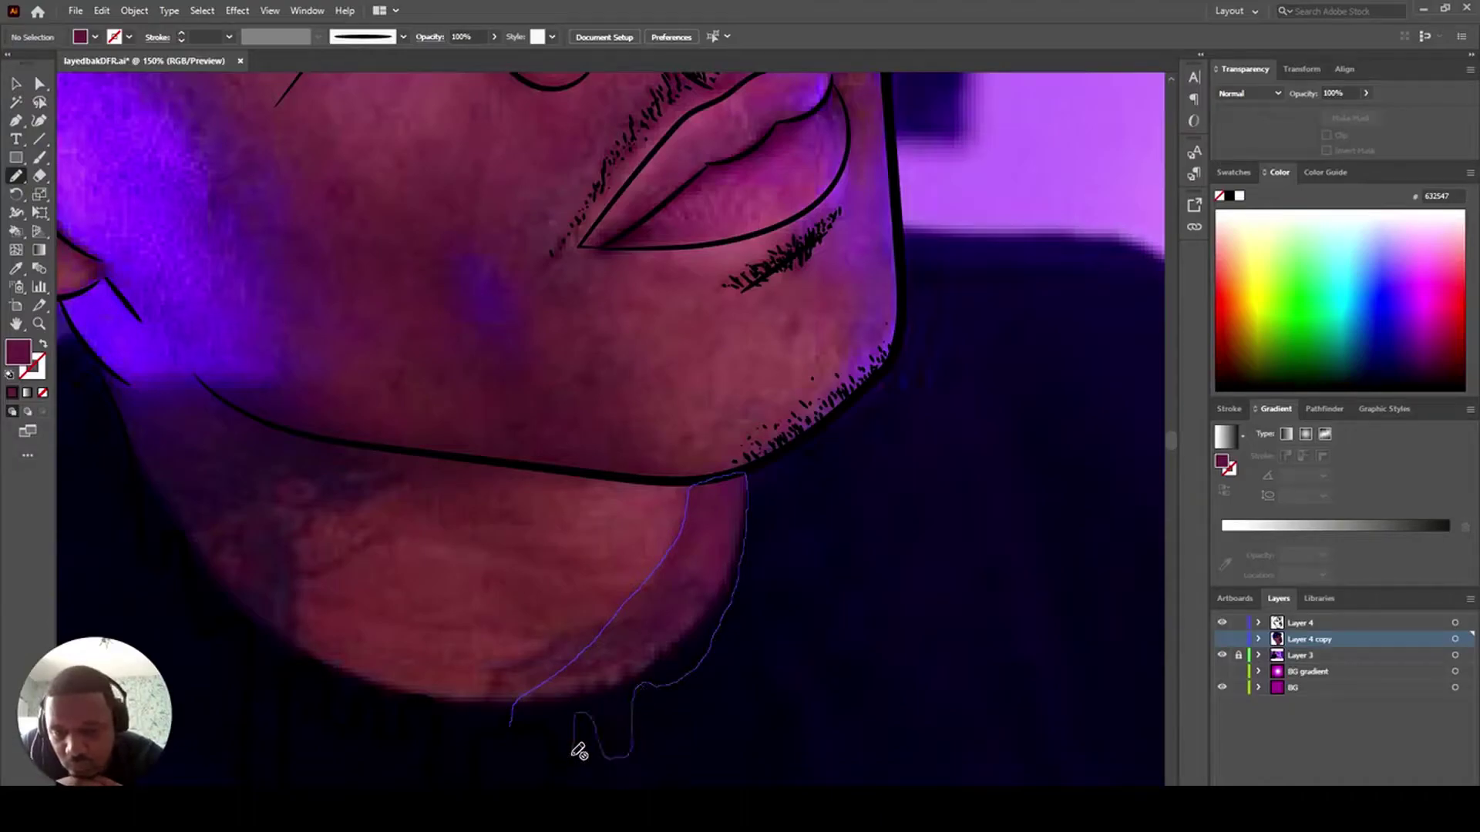
pyautogui.moveTo(512, 725); pyautogui.dragTo(510, 725)
# - Add a new layer below Layer 4 and draw a filled shadow shape with drips down the far side of the neck
pyautogui.click(1448, 792)
pyautogui.moveTo(641, 591); pyautogui.dragTo(745, 472)
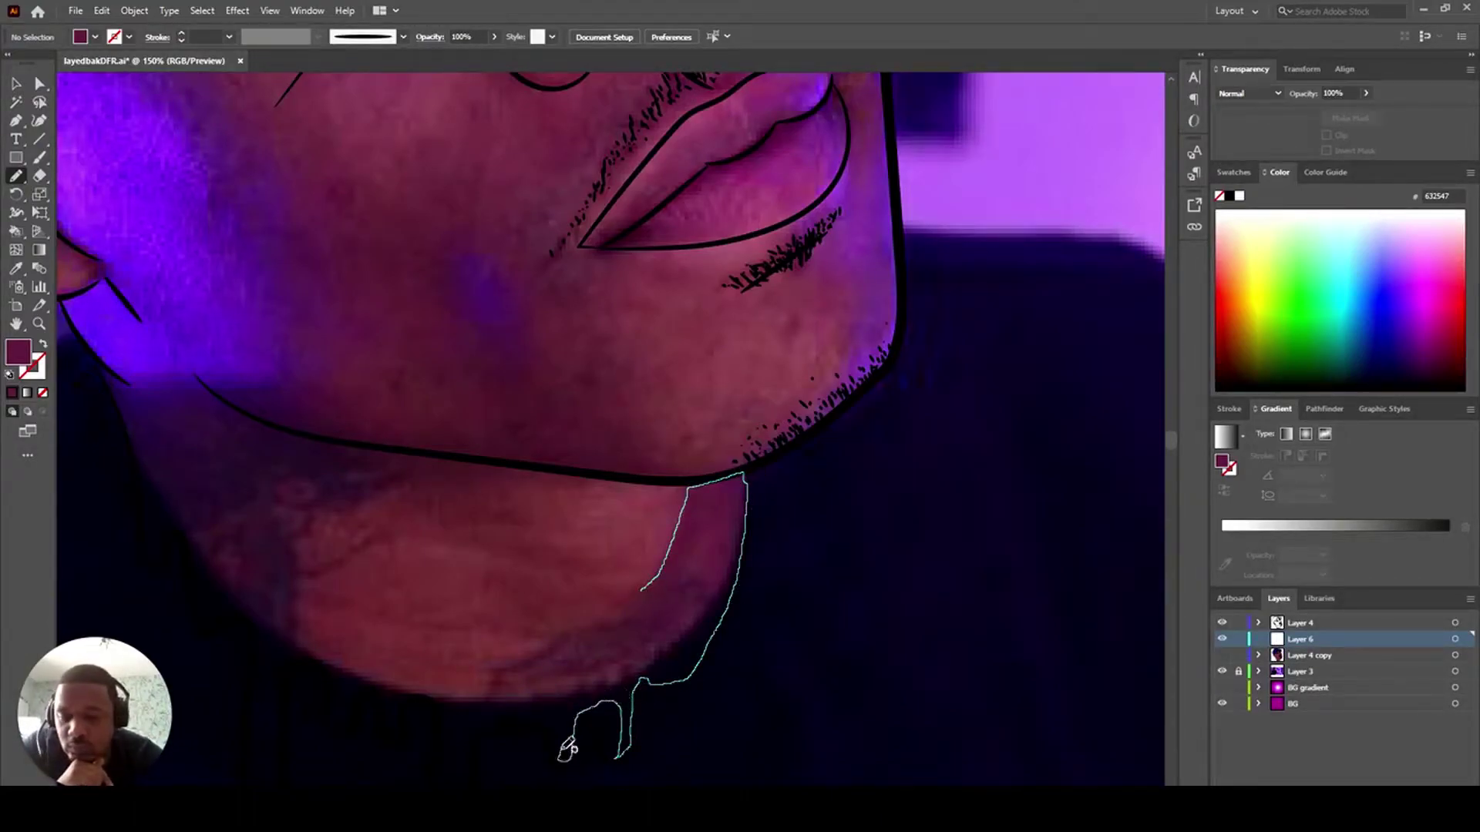
pyautogui.moveTo(632, 599); pyautogui.dragTo(642, 591)
# - Rename Layer 4 as "outline", Layer 4 copy as "base colors" and the new shadow layer as "darkest tone"
pyautogui.doubleClick(1305, 623)
pyautogui.write('outline')
pyautogui.click(1319, 642)
pyautogui.doubleClick(1316, 655)
pyautogui.write('base colors')
pyautogui.doubleClick(1302, 638)
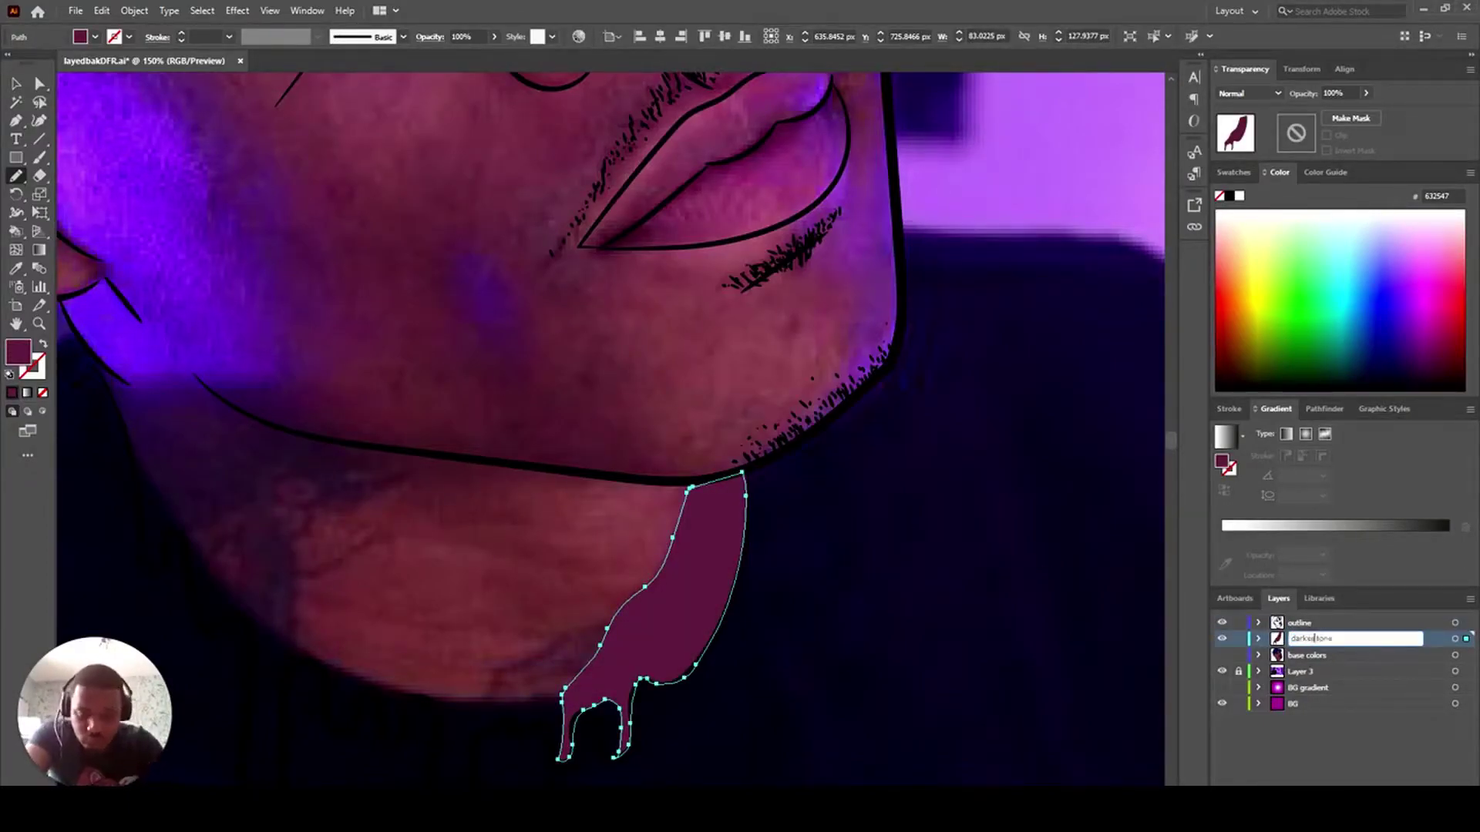
pyautogui.press('Return')
# - Draw the dark neck shadow under the jaw down the near side, and a small shadow on the far side of the nose
pyautogui.moveTo(624, 476); pyautogui.dragTo(293, 467)
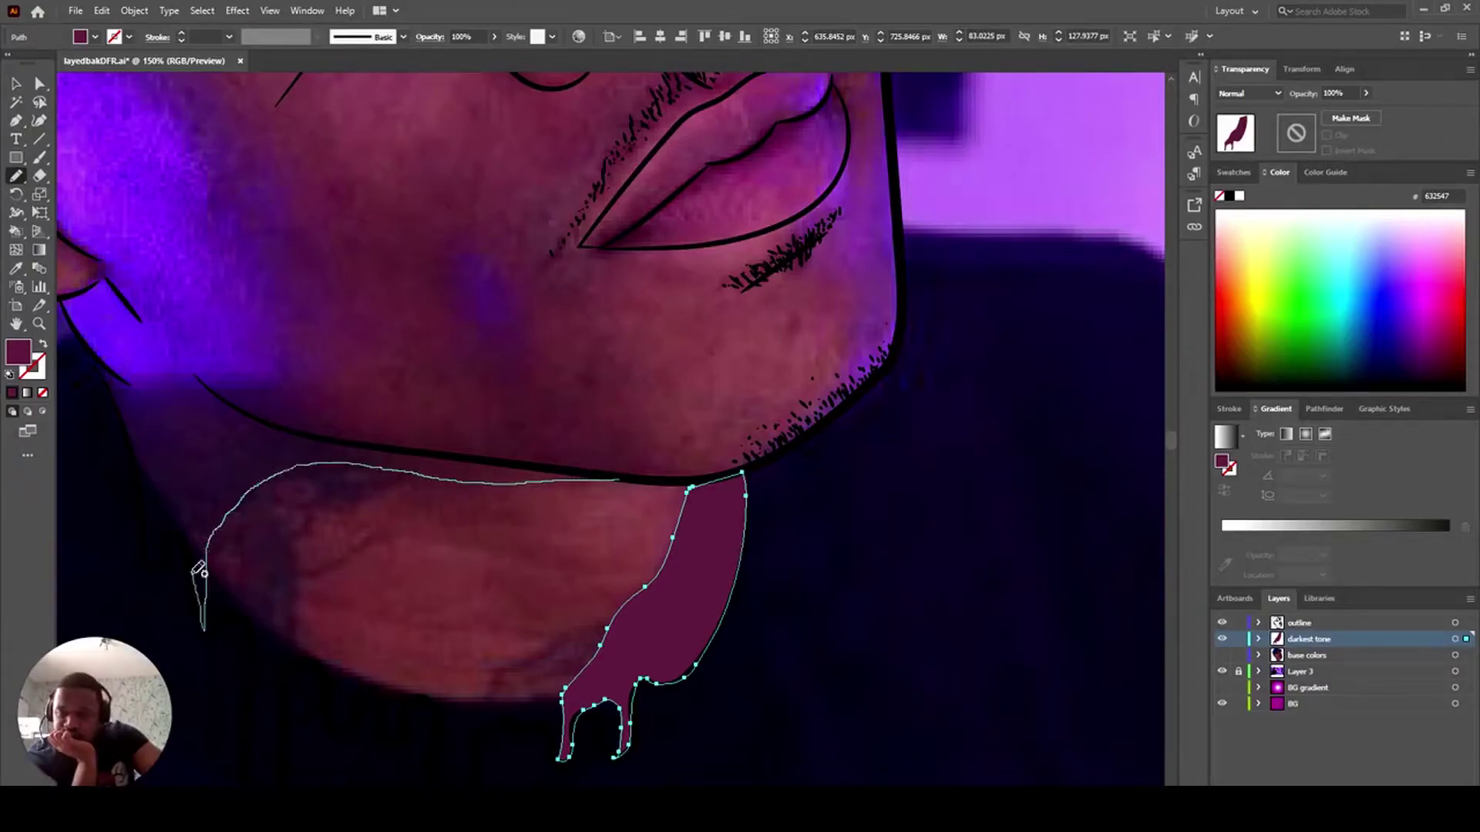
pyautogui.moveTo(119, 291)
pyautogui.mouseDown()
pyautogui.moveTo(363, 429)
pyautogui.moveTo(623, 477)
pyautogui.mouseUp()
pyautogui.scroll(4, 831, 262)
pyautogui.scroll(4, 831, 262)
pyautogui.moveTo(719, 231); pyautogui.dragTo(697, 223)
# - Draw dark shadow shapes around the far eye and along the crease between the near eye and the nose bridge
pyautogui.scroll(4, 647, 360)
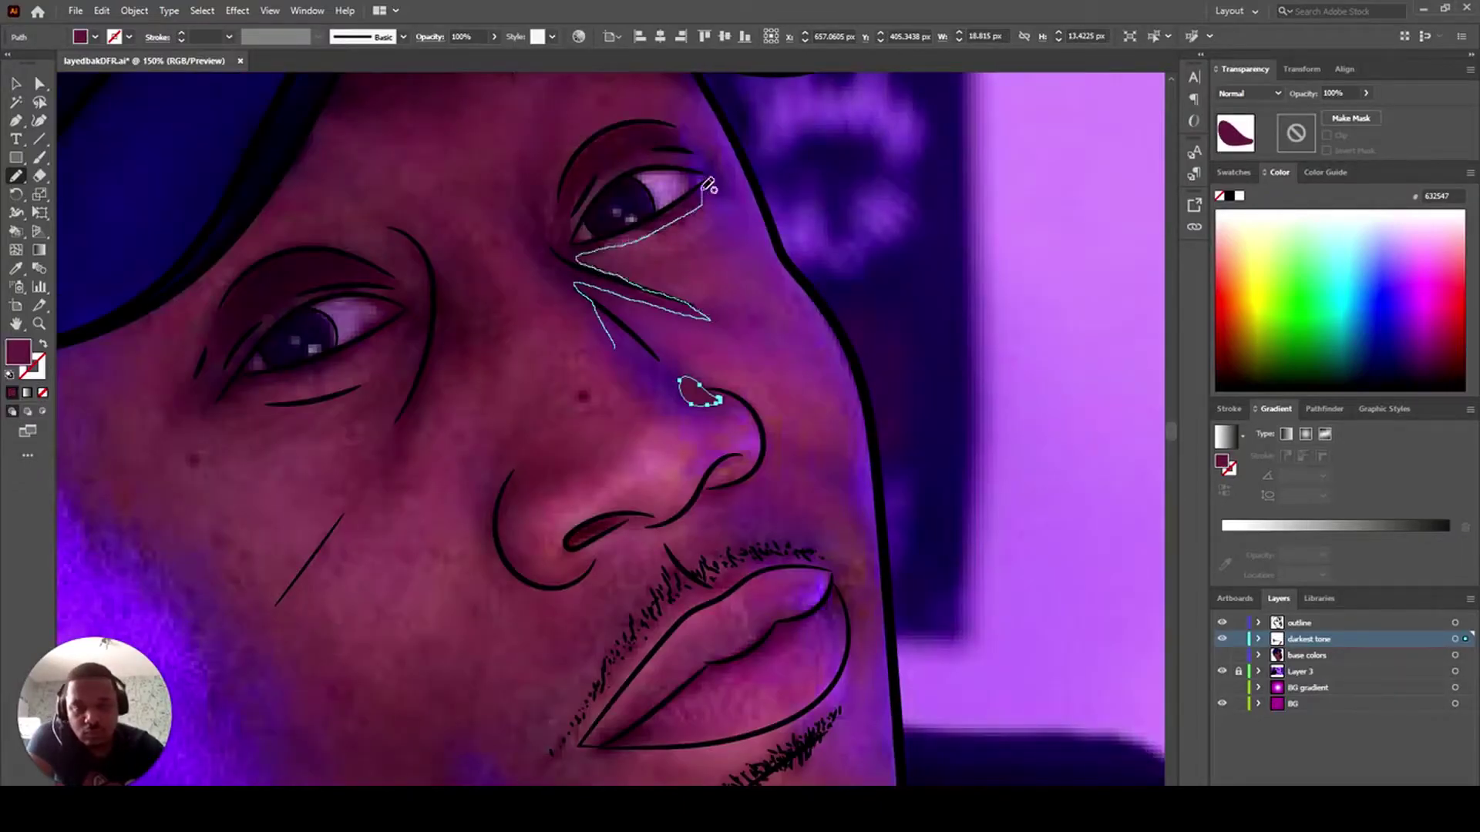
pyautogui.moveTo(537, 234); pyautogui.dragTo(574, 266)
pyautogui.moveTo(351, 505)
pyautogui.mouseDown()
pyautogui.moveTo(456, 291)
pyautogui.moveTo(462, 343)
pyautogui.mouseUp()
# - Draw jagged dark shadow shapes around the near eye socket, covering the lid, the lower lid and the inner corner
pyautogui.moveTo(223, 373); pyautogui.dragTo(256, 370)
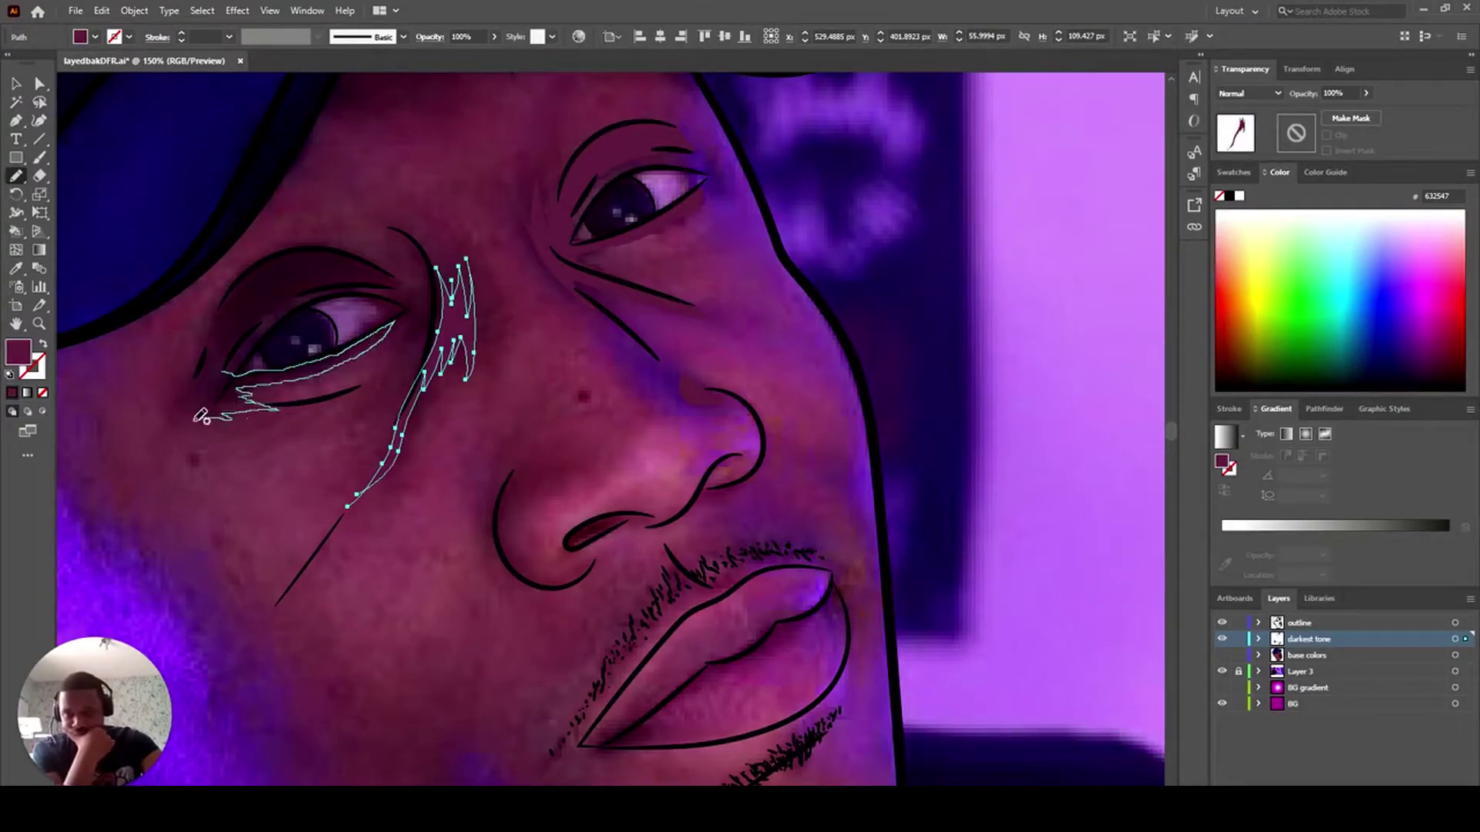
pyautogui.moveTo(202, 416); pyautogui.dragTo(273, 262)
pyautogui.moveTo(391, 282)
pyautogui.mouseDown()
pyautogui.moveTo(266, 305)
pyautogui.moveTo(223, 370)
pyautogui.mouseUp()
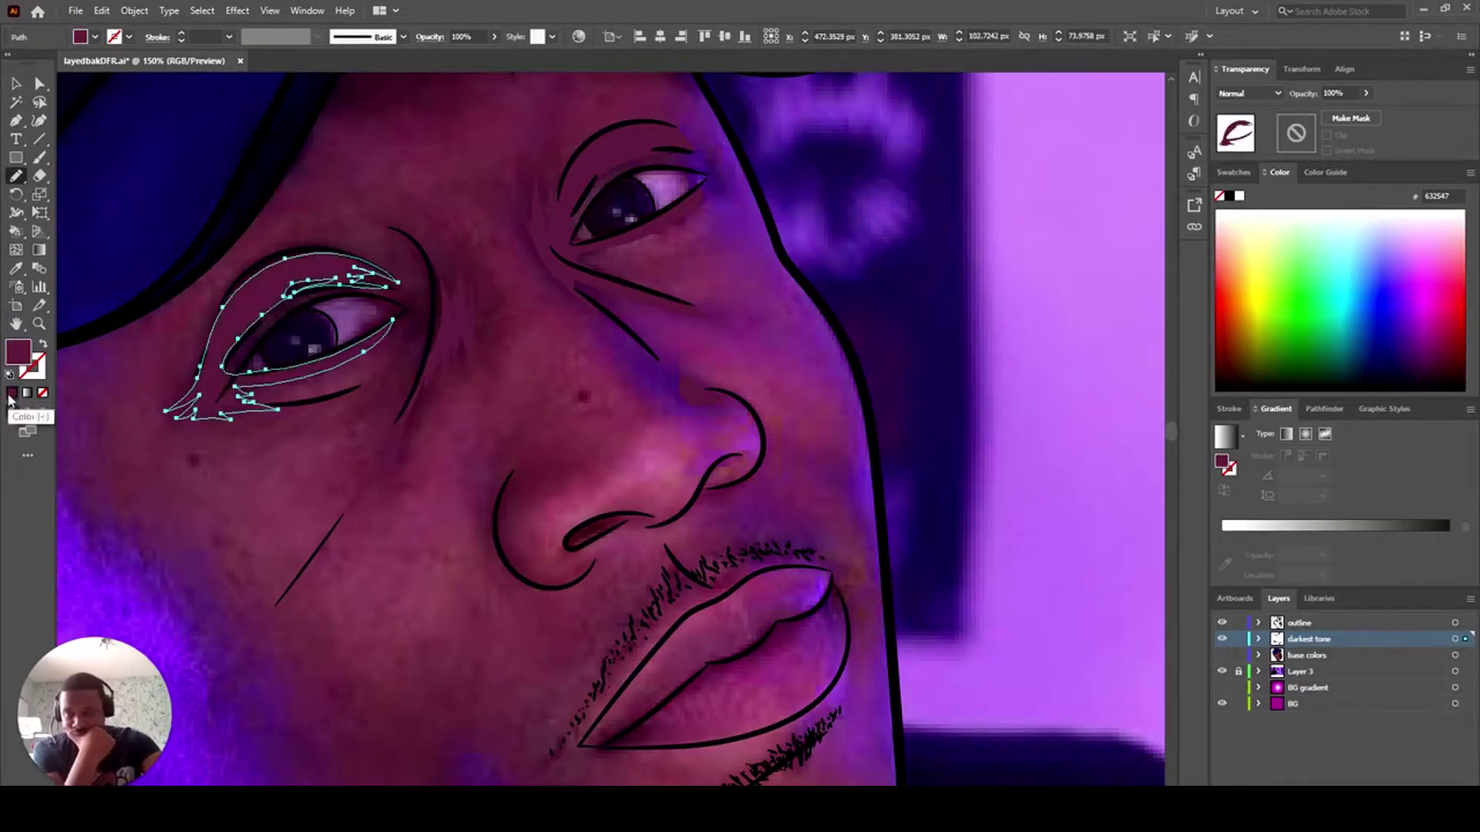
pyautogui.scroll(-3, 434, 171)
pyautogui.moveTo(407, 191); pyautogui.dragTo(392, 206)
# - Draw dark shadow shapes in the nostrils and a small one along the near end of the jawline
pyautogui.scroll(-1, 655, 344)
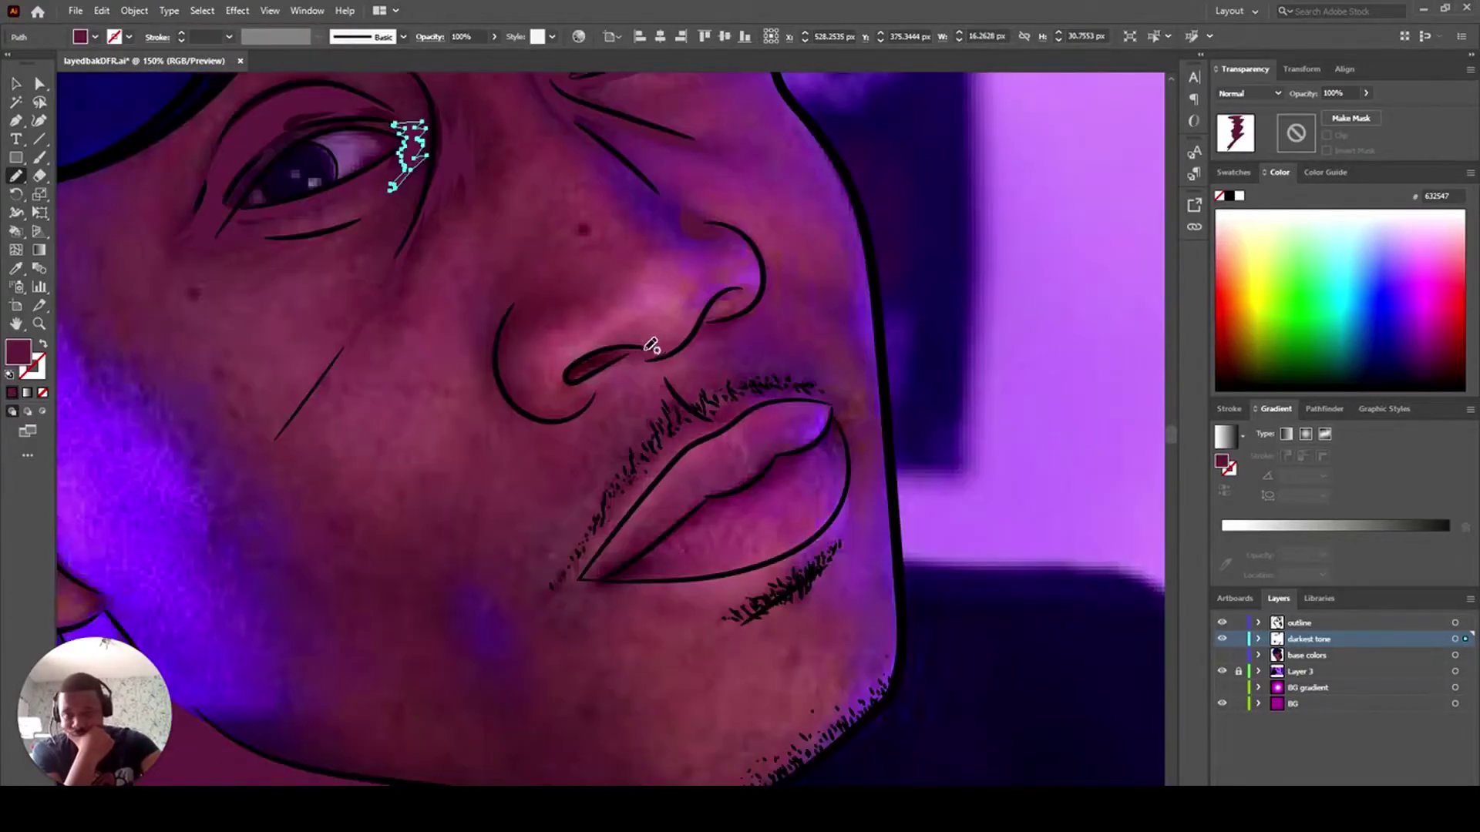
pyautogui.moveTo(598, 374); pyautogui.dragTo(569, 377)
pyautogui.scroll(-2, 698, 266)
pyautogui.moveTo(700, 256); pyautogui.dragTo(693, 261)
pyautogui.scroll(-4, 623, 509)
pyautogui.moveTo(298, 564)
pyautogui.mouseDown()
pyautogui.moveTo(214, 516)
pyautogui.moveTo(296, 563)
pyautogui.mouseUp()
pyautogui.scroll(-2, 609, 469)
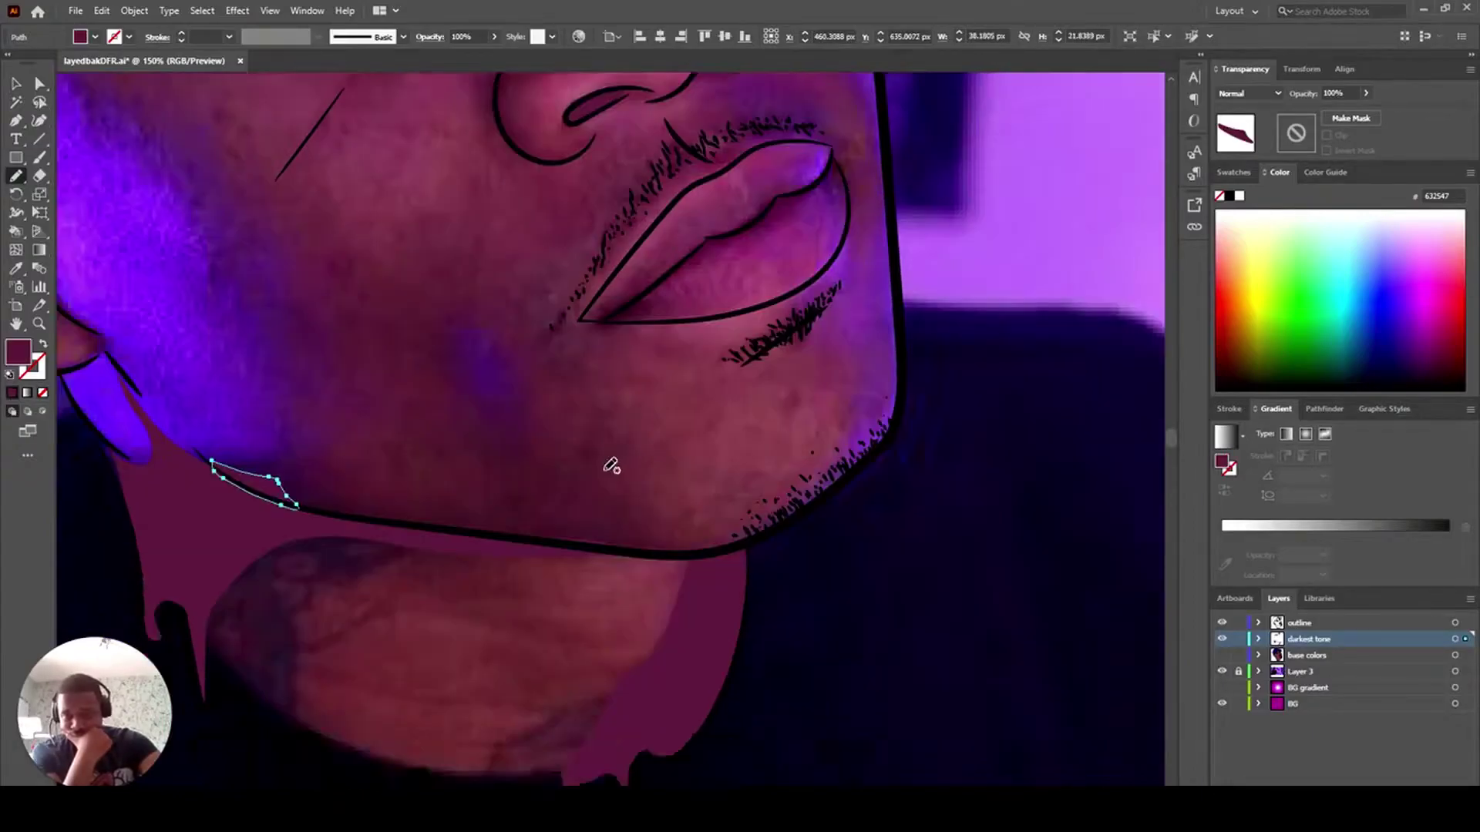
# - Draw a forked dark shadow shape from the cap brim down the temple onto the near cheek
pyautogui.scroll(8, 609, 469)
pyautogui.hscroll(-5, 609, 469)
pyautogui.scroll(-1, 568, 539)
pyautogui.moveTo(284, 159)
pyautogui.mouseDown()
pyautogui.moveTo(257, 257)
pyautogui.moveTo(193, 198)
pyautogui.mouseUp()
pyautogui.moveTo(289, 157); pyautogui.dragTo(287, 158)
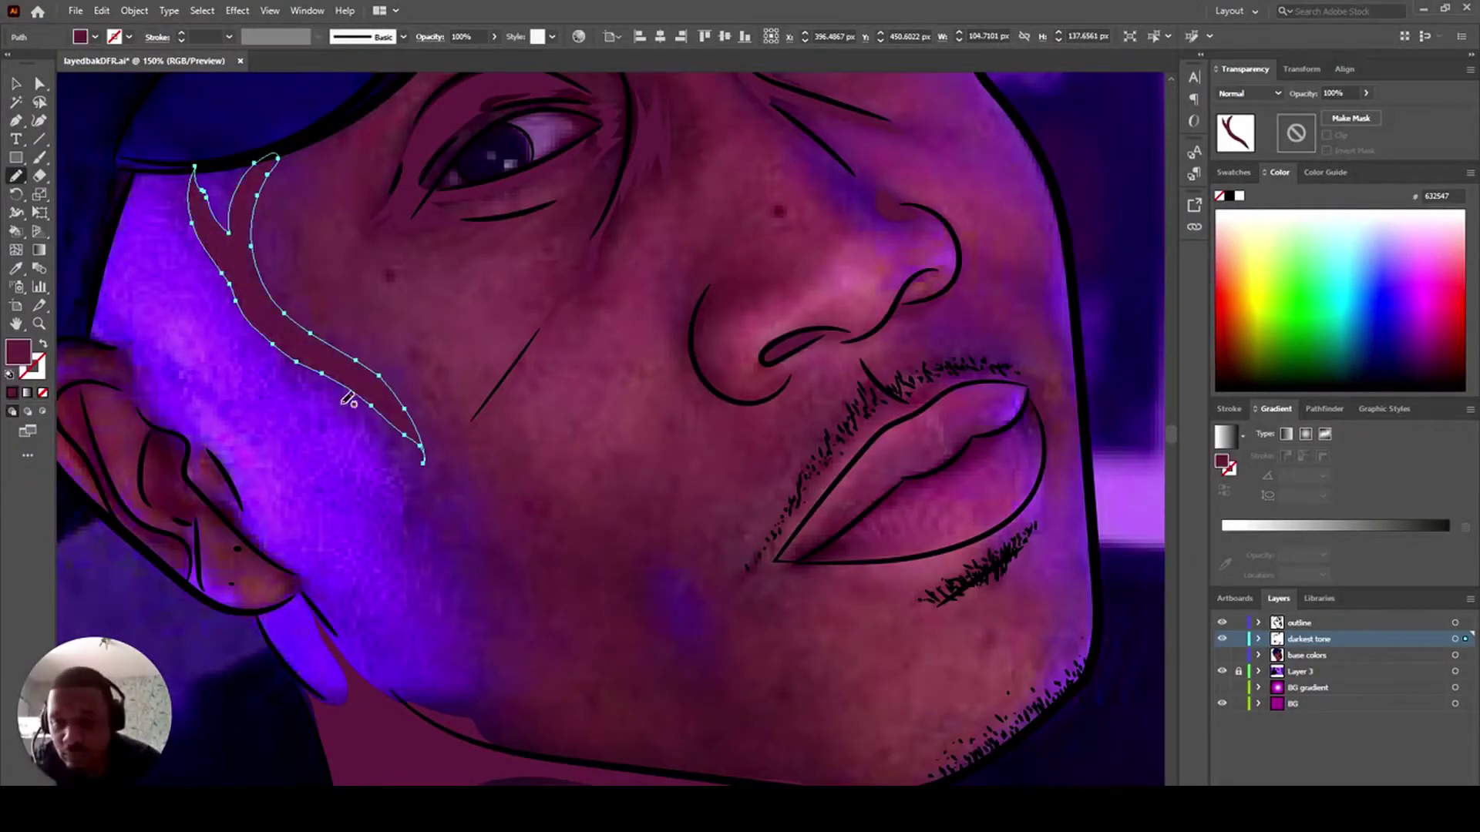
# - Extend the cheek shadow down towards the jaw and add small pointed shapes along its inner edge
pyautogui.moveTo(425, 463); pyautogui.dragTo(361, 346)
pyautogui.moveTo(495, 672); pyautogui.dragTo(504, 546)
pyautogui.moveTo(386, 400)
pyautogui.mouseDown()
pyautogui.moveTo(254, 160)
pyautogui.moveTo(335, 357)
pyautogui.moveTo(380, 402)
pyautogui.mouseUp()
pyautogui.moveTo(351, 358)
pyautogui.mouseDown()
pyautogui.moveTo(337, 330)
pyautogui.moveTo(349, 359)
pyautogui.mouseUp()
pyautogui.click(11, 393)
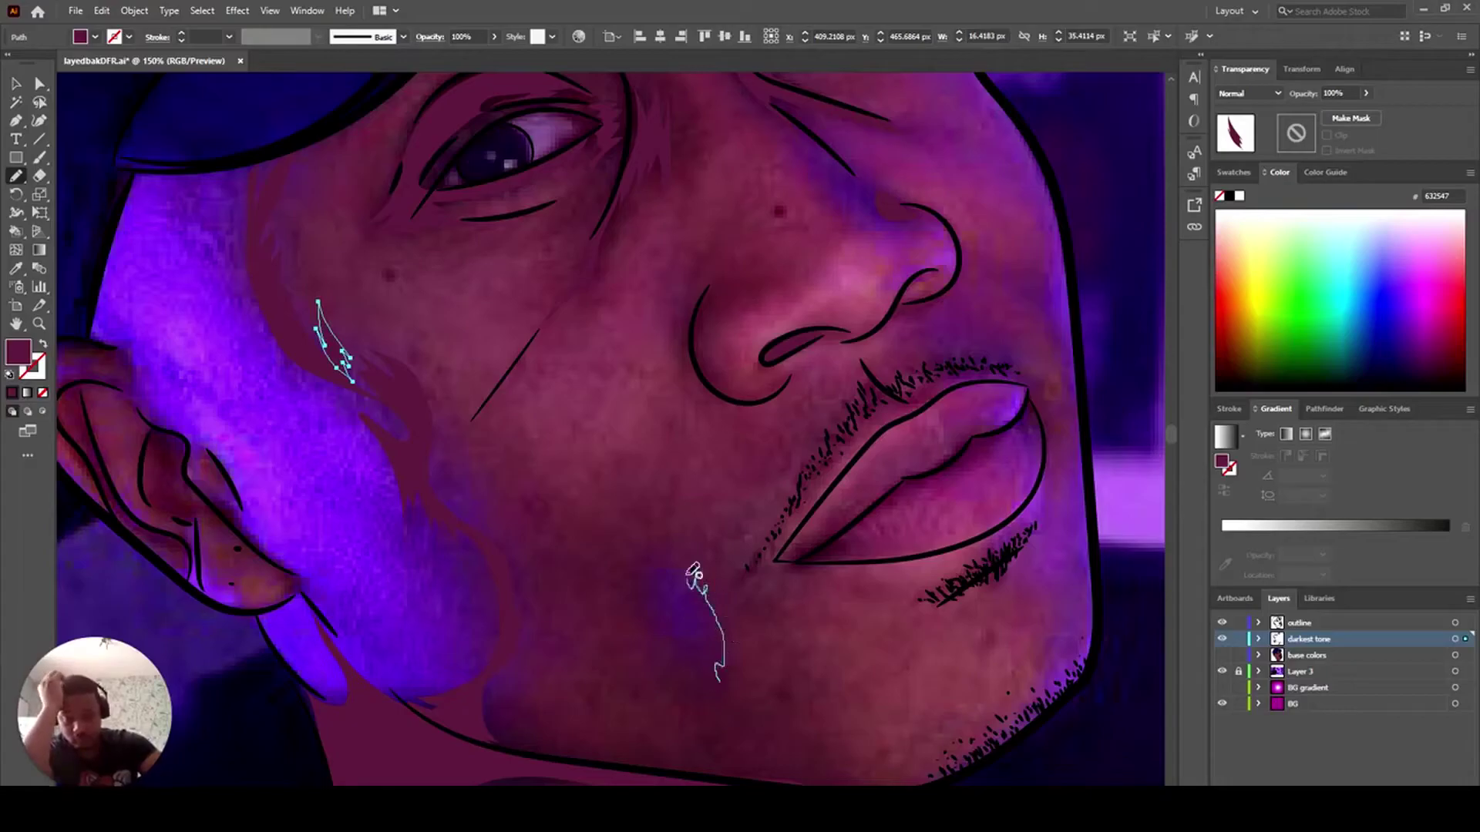
# - Draw a dark shadow sliver on the cheek beside the mouth and another along the crease beside the near eye
pyautogui.moveTo(717, 672); pyautogui.dragTo(718, 674)
pyautogui.scroll(5, 694, 462)
pyautogui.moveTo(630, 369); pyautogui.dragTo(634, 363)
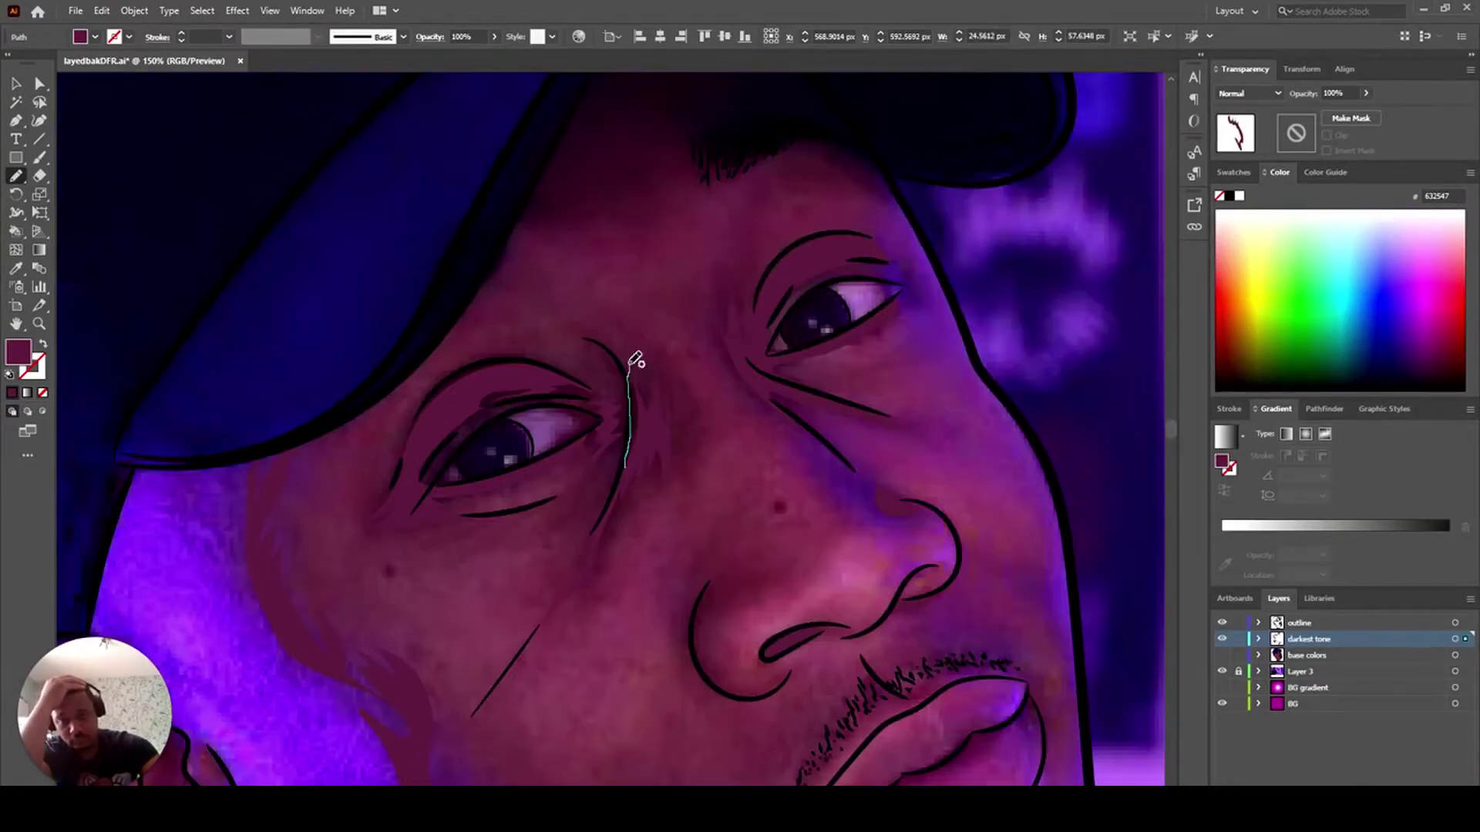
# - Draw a jagged dark shadow across the forehead beneath the cap brim, reaching the far eyebrow
pyautogui.scroll(3, 492, 452)
pyautogui.moveTo(576, 296)
pyautogui.mouseDown()
pyautogui.moveTo(779, 313)
pyautogui.moveTo(771, 215)
pyautogui.mouseUp()
pyautogui.moveTo(583, 260); pyautogui.dragTo(578, 285)
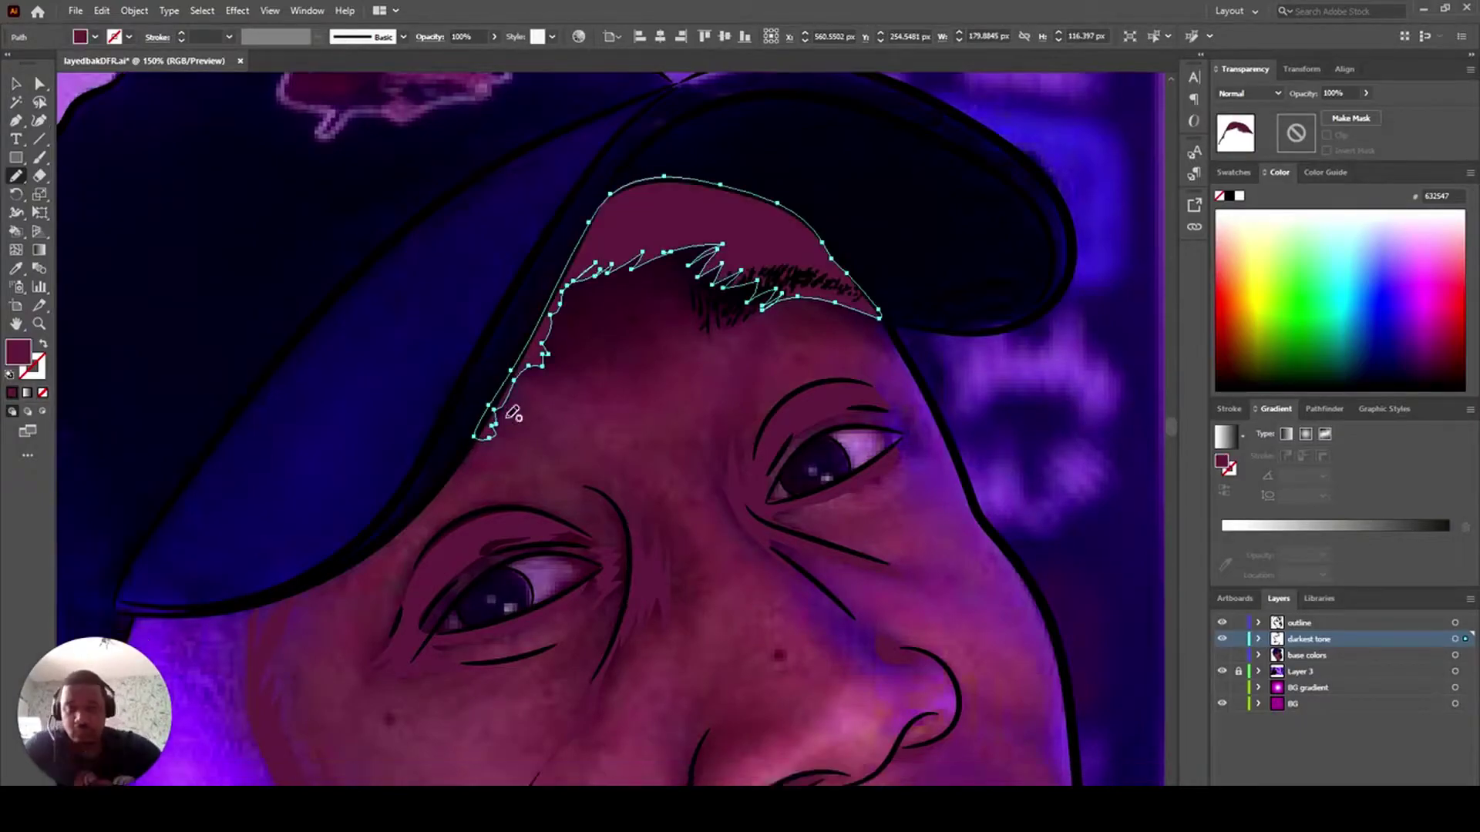
# - Draw small dark shadow shapes at the outer corner of the far eye and below the end of its eyebrow
pyautogui.scroll(-4, 898, 224)
pyautogui.moveTo(900, 223); pyautogui.dragTo(900, 228)
pyautogui.moveTo(845, 104)
pyautogui.mouseDown()
pyautogui.moveTo(863, 113)
pyautogui.moveTo(846, 105)
pyautogui.mouseUp()
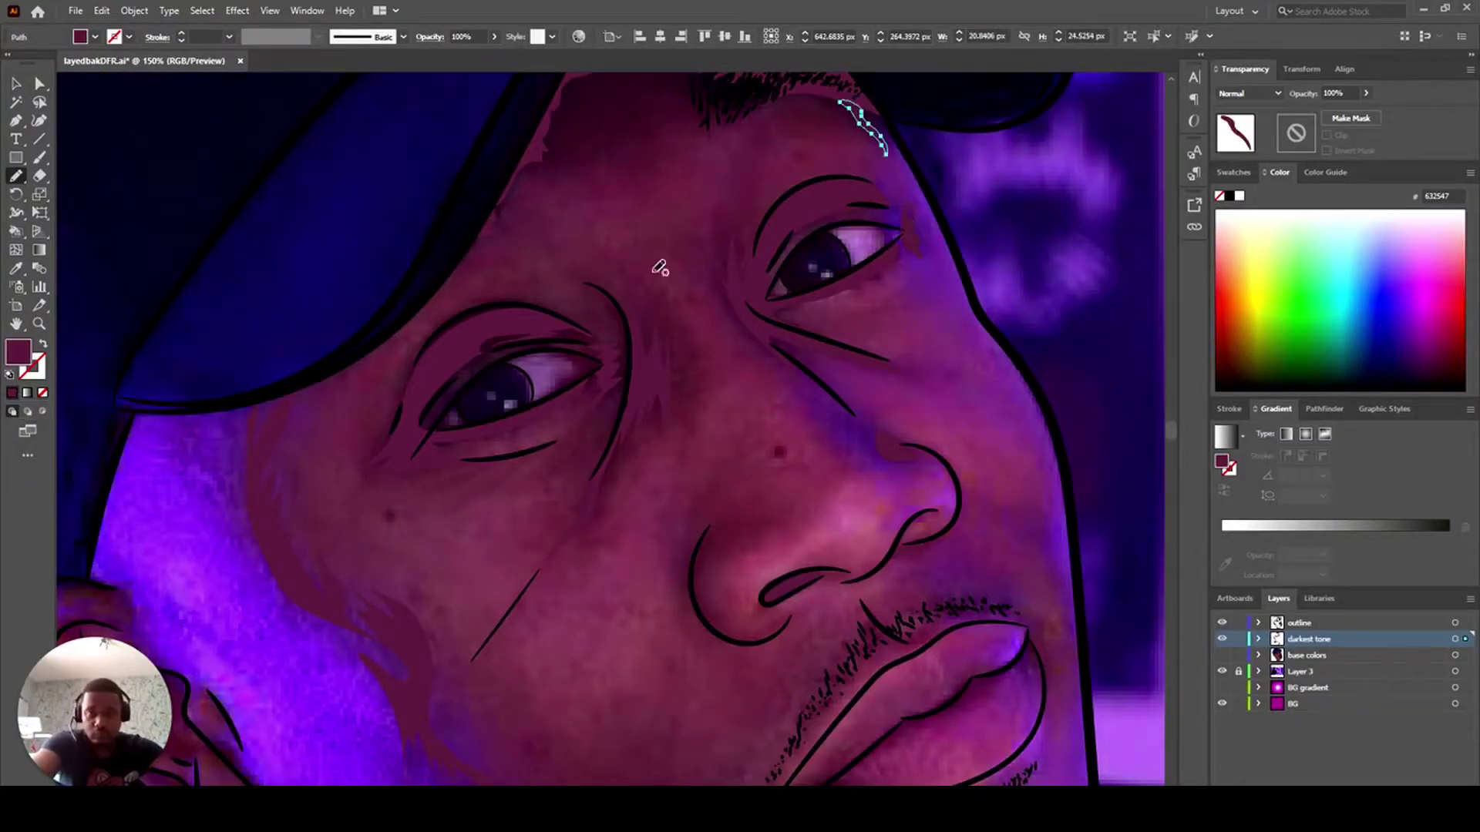
# - Draw a dark shadow beside the nose bridge and small dark mole shapes on the cheek and nose, and show the base colors layer
pyautogui.scroll(-3, 569, 316)
pyautogui.moveTo(694, 458); pyautogui.dragTo(696, 452)
pyautogui.click(12, 392)
pyautogui.scroll(3, 390, 472)
pyautogui.moveTo(386, 475); pyautogui.dragTo(387, 473)
pyautogui.click(12, 392)
pyautogui.moveTo(786, 413); pyautogui.dragTo(783, 410)
pyautogui.click(12, 393)
pyautogui.scroll(-6, 541, 442)
pyautogui.scroll(6, 644, 558)
pyautogui.click(1222, 655)
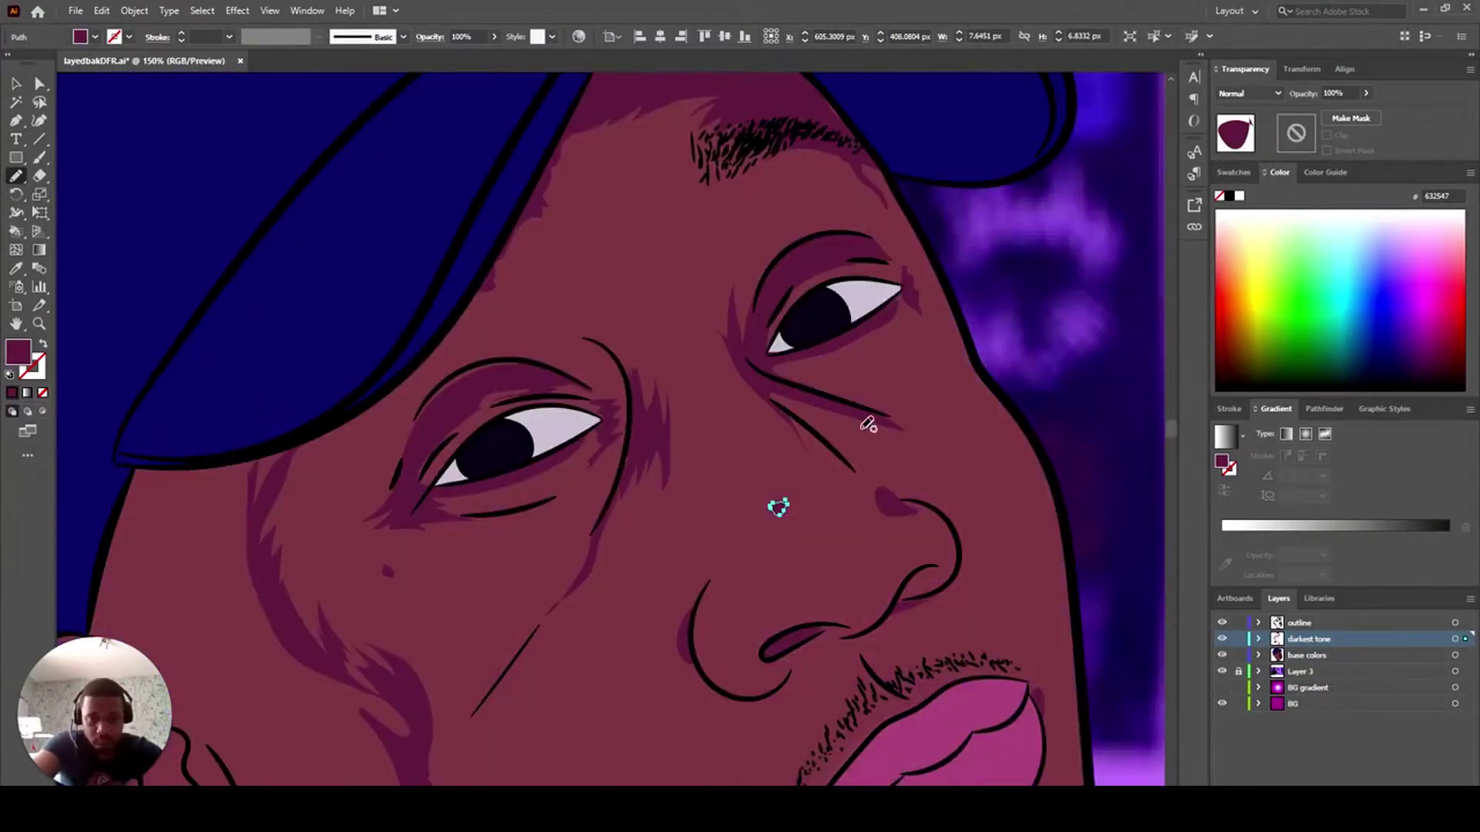
# - Recolour all shapes on the darkest tone layer to #68343F, a darker version of the base skin colour
pyautogui.scroll(-5, 868, 409)
pyautogui.click(1454, 638)
pyautogui.click(16, 268)
pyautogui.click(185, 339)
pyautogui.doubleClick(23, 359)
pyautogui.click(974, 417)
pyautogui.click(1238, 312)
# - Hide the base colors and create a new layer named "darker tone" beneath the darkest tone layer
pyautogui.click(1306, 655)
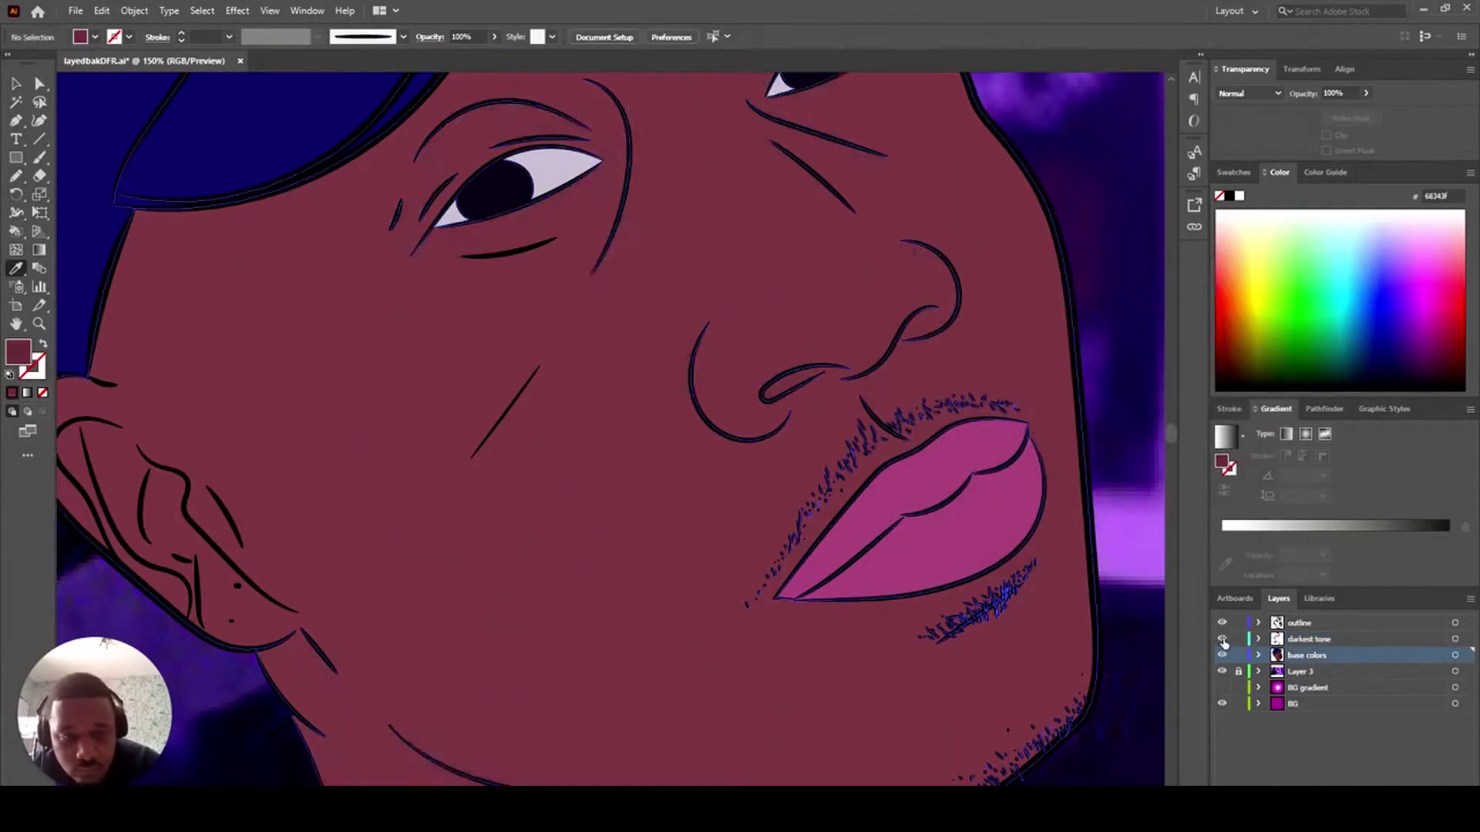
pyautogui.click(1221, 639)
pyautogui.click(1221, 638)
pyautogui.scroll(-1, 542, 394)
pyautogui.click(1221, 654)
pyautogui.hotkey('ctrl', 'l')
pyautogui.doubleClick(1308, 655)
pyautogui.write('darker tone')
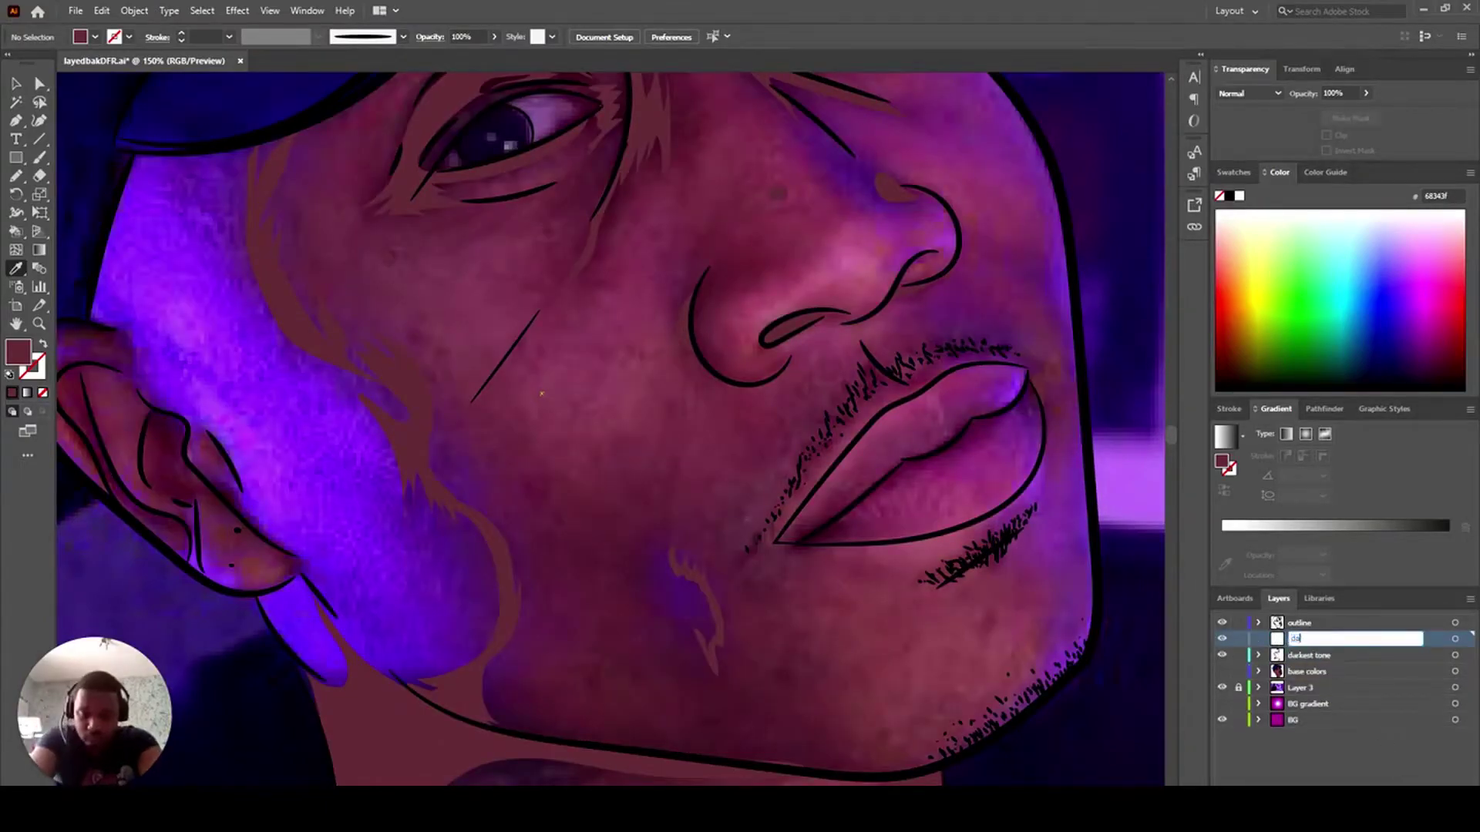
pyautogui.press('Return')
# - With a #703A47 fill, trace a large jagged shadow from the jaw up the near cheek and around the nose
pyautogui.doubleClick(18, 353)
pyautogui.click(980, 426)
pyautogui.click(1245, 320)
pyautogui.click(1223, 671)
pyautogui.click(1224, 671)
pyautogui.press('n')
pyautogui.moveTo(628, 737)
pyautogui.mouseDown()
pyautogui.moveTo(536, 516)
pyautogui.moveTo(567, 366)
pyautogui.moveTo(613, 264)
pyautogui.moveTo(677, 208)
pyautogui.moveTo(668, 370)
pyautogui.moveTo(584, 528)
pyautogui.moveTo(638, 596)
pyautogui.moveTo(768, 368)
pyautogui.moveTo(759, 285)
pyautogui.mouseUp()
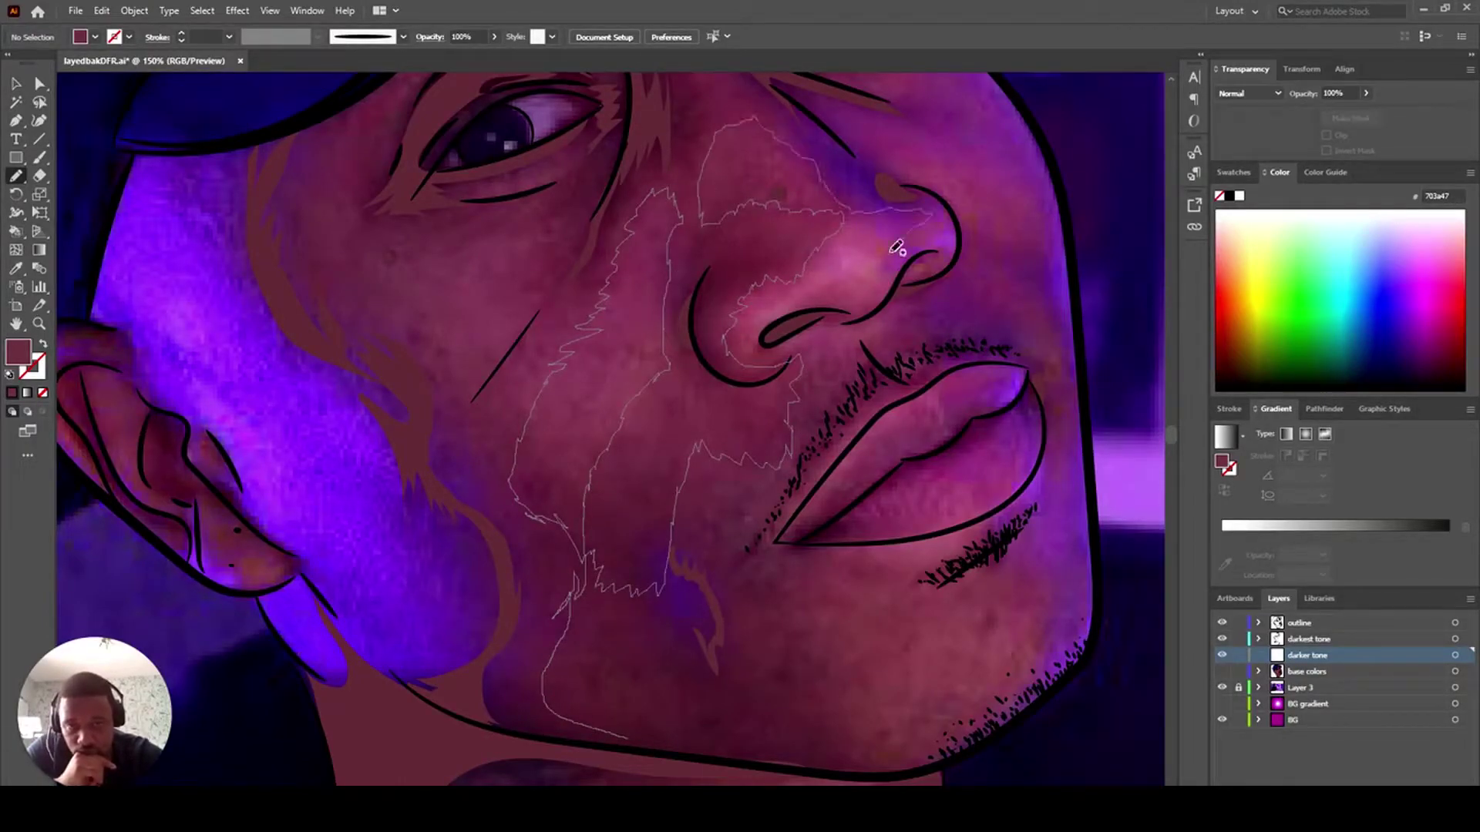
pyautogui.moveTo(944, 202); pyautogui.dragTo(738, 92)
pyautogui.moveTo(593, 225)
pyautogui.mouseDown()
pyautogui.moveTo(548, 306)
pyautogui.moveTo(450, 351)
pyautogui.moveTo(356, 313)
pyautogui.moveTo(365, 101)
pyautogui.moveTo(275, 143)
pyautogui.moveTo(268, 245)
pyautogui.moveTo(482, 523)
pyautogui.moveTo(485, 663)
pyautogui.moveTo(602, 753)
pyautogui.moveTo(936, 764)
pyautogui.moveTo(817, 725)
pyautogui.moveTo(877, 667)
pyautogui.moveTo(794, 613)
pyautogui.moveTo(806, 588)
pyautogui.moveTo(752, 579)
pyautogui.moveTo(723, 540)
pyautogui.moveTo(691, 546)
pyautogui.moveTo(679, 630)
pyautogui.moveTo(644, 650)
pyautogui.moveTo(637, 719)
pyautogui.mouseUp()
# - Sample the base skin colour and adjust it to #753B47 for the darker tone shading
pyautogui.click(1221, 671)
pyautogui.press('i')
pyautogui.click(1017, 608)
pyautogui.doubleClick(18, 352)
pyautogui.click(981, 420)
pyautogui.click(1248, 320)
pyautogui.doubleClick(11, 357)
pyautogui.click(1248, 320)
pyautogui.doubleClick(18, 352)
pyautogui.click(1248, 320)
pyautogui.doubleClick(18, 352)
pyautogui.doubleClick(1174, 430)
pyautogui.press('Down')
pyautogui.click(1249, 321)
pyautogui.click(1223, 656)
pyautogui.scroll(3, 1040, 608)
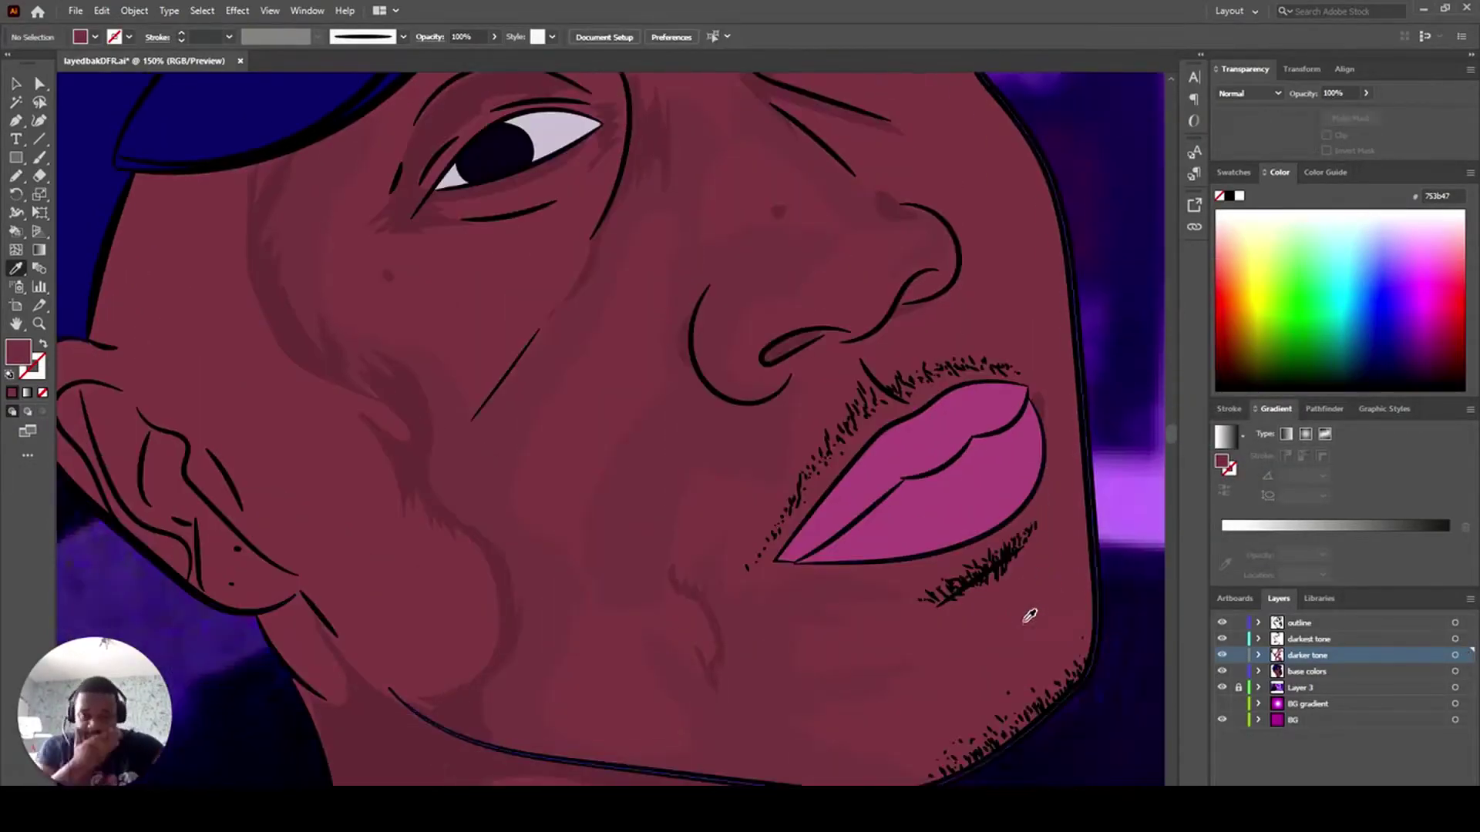
# - With the base colors hidden, trace a darker tone shadow around the chin, mouth and far side of the face, and fill it
pyautogui.click(1222, 672)
pyautogui.press('n')
pyautogui.scroll(-1, 936, 616)
pyautogui.moveTo(922, 618)
pyautogui.mouseDown()
pyautogui.moveTo(1015, 553)
pyautogui.moveTo(1044, 471)
pyautogui.mouseUp()
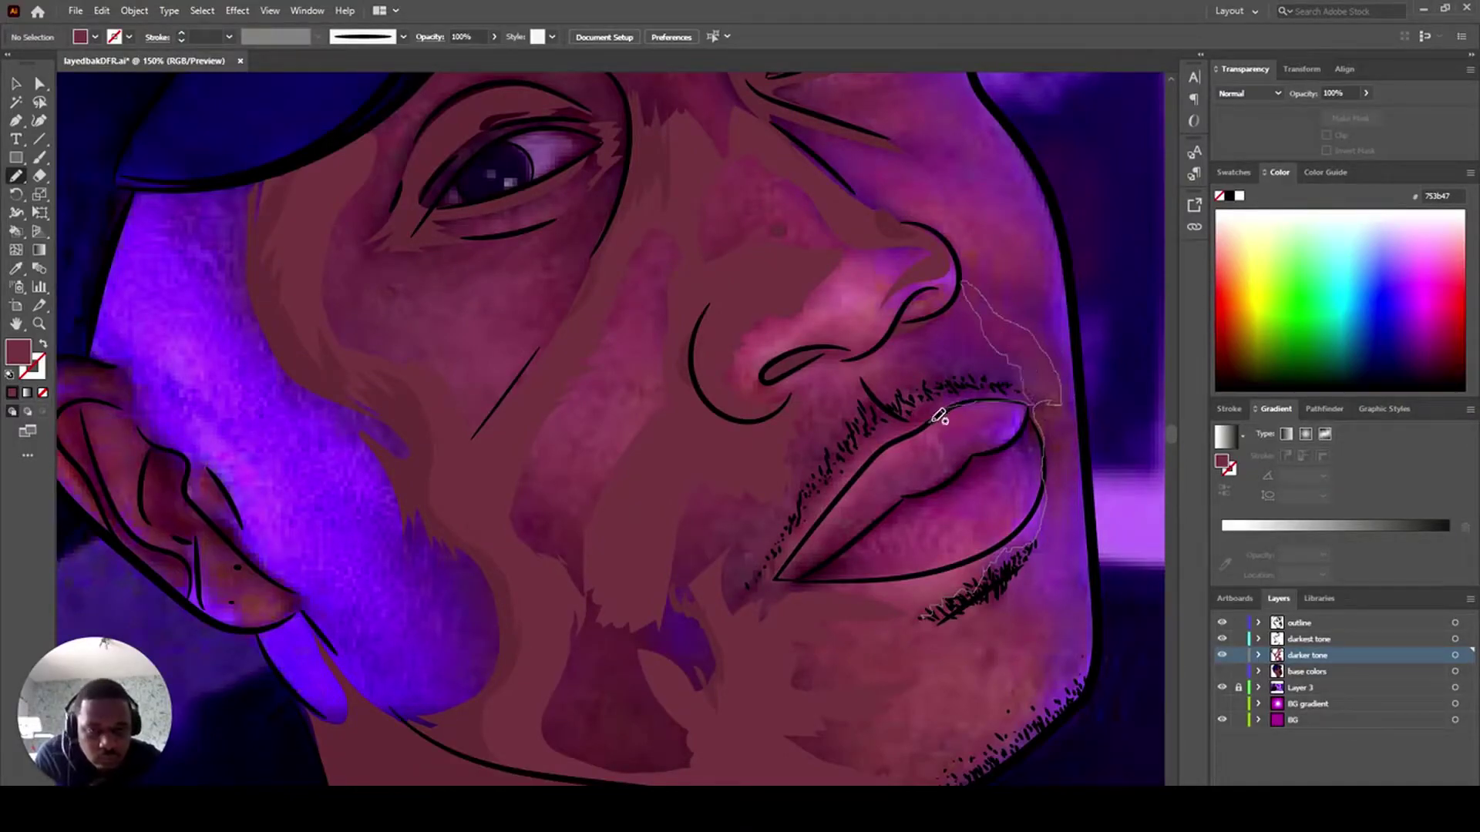
pyautogui.moveTo(772, 510)
pyautogui.mouseDown()
pyautogui.moveTo(865, 379)
pyautogui.moveTo(924, 336)
pyautogui.mouseUp()
pyautogui.moveTo(1045, 255)
pyautogui.mouseDown()
pyautogui.moveTo(837, 180)
pyautogui.moveTo(856, 160)
pyautogui.moveTo(1041, 284)
pyautogui.moveTo(1066, 416)
pyautogui.moveTo(1069, 527)
pyautogui.mouseUp()
pyautogui.moveTo(1077, 696); pyautogui.dragTo(1055, 621)
pyautogui.moveTo(925, 615); pyautogui.dragTo(927, 617)
pyautogui.click(11, 393)
# - Rework the shadow along the far cheek and apply the darker tone fill to it
pyautogui.scroll(3, 1014, 293)
pyautogui.click(102, 11)
pyautogui.moveTo(1058, 394)
pyautogui.mouseDown()
pyautogui.moveTo(1042, 397)
pyautogui.moveTo(1028, 370)
pyautogui.moveTo(1050, 359)
pyautogui.mouseUp()
pyautogui.click(125, 29)
pyautogui.press('v')
pyautogui.click(1078, 547)
pyautogui.click(16, 177)
pyautogui.click(12, 393)
# - Draw a small jagged darker tone shadow on the far cheek below the eye
pyautogui.scroll(3, 720, 298)
pyautogui.moveTo(878, 325)
pyautogui.mouseDown()
pyautogui.moveTo(870, 294)
pyautogui.moveTo(951, 330)
pyautogui.mouseUp()
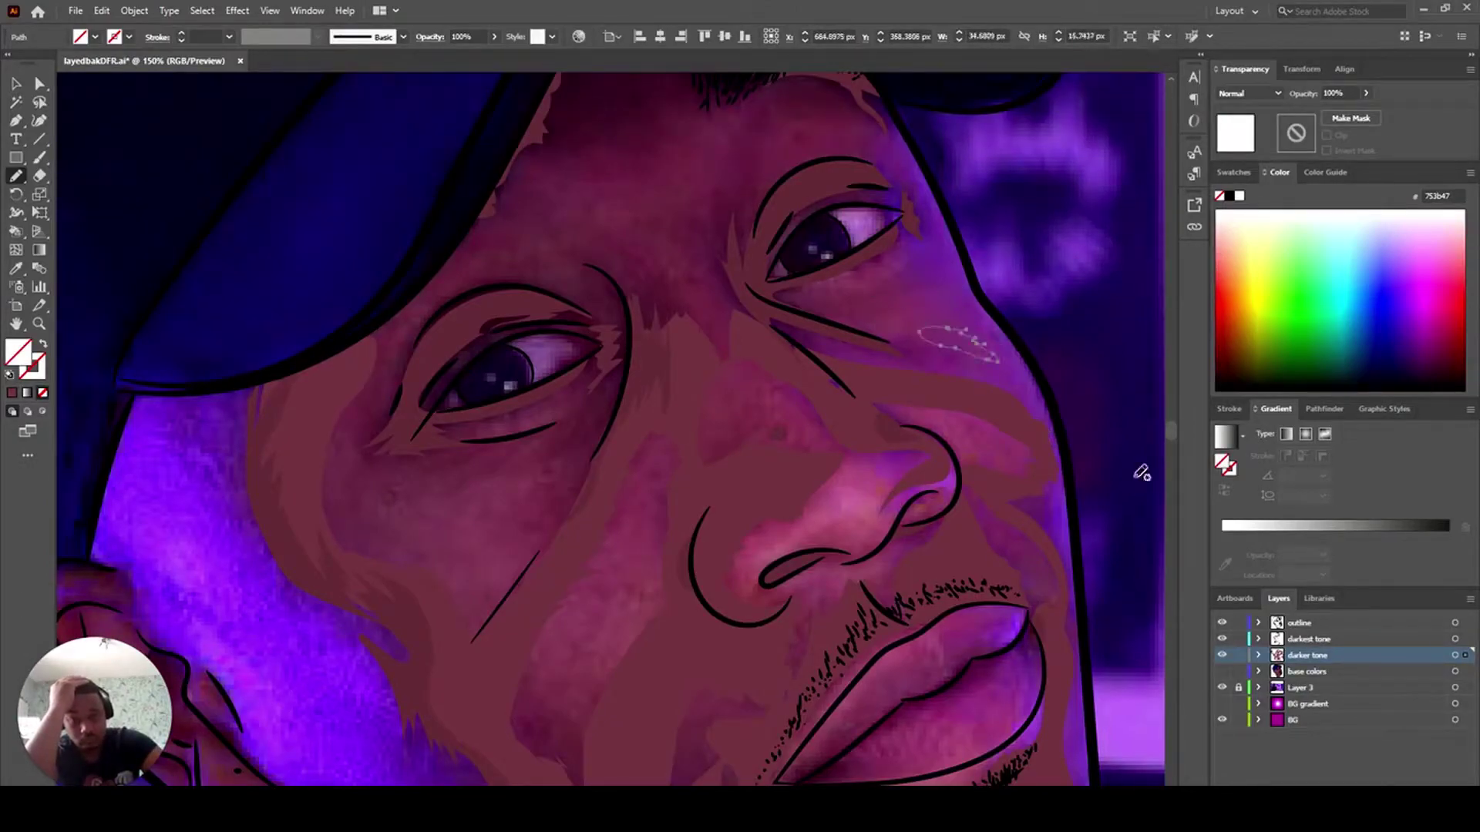
pyautogui.press('v')
pyautogui.scroll(1, 275, 293)
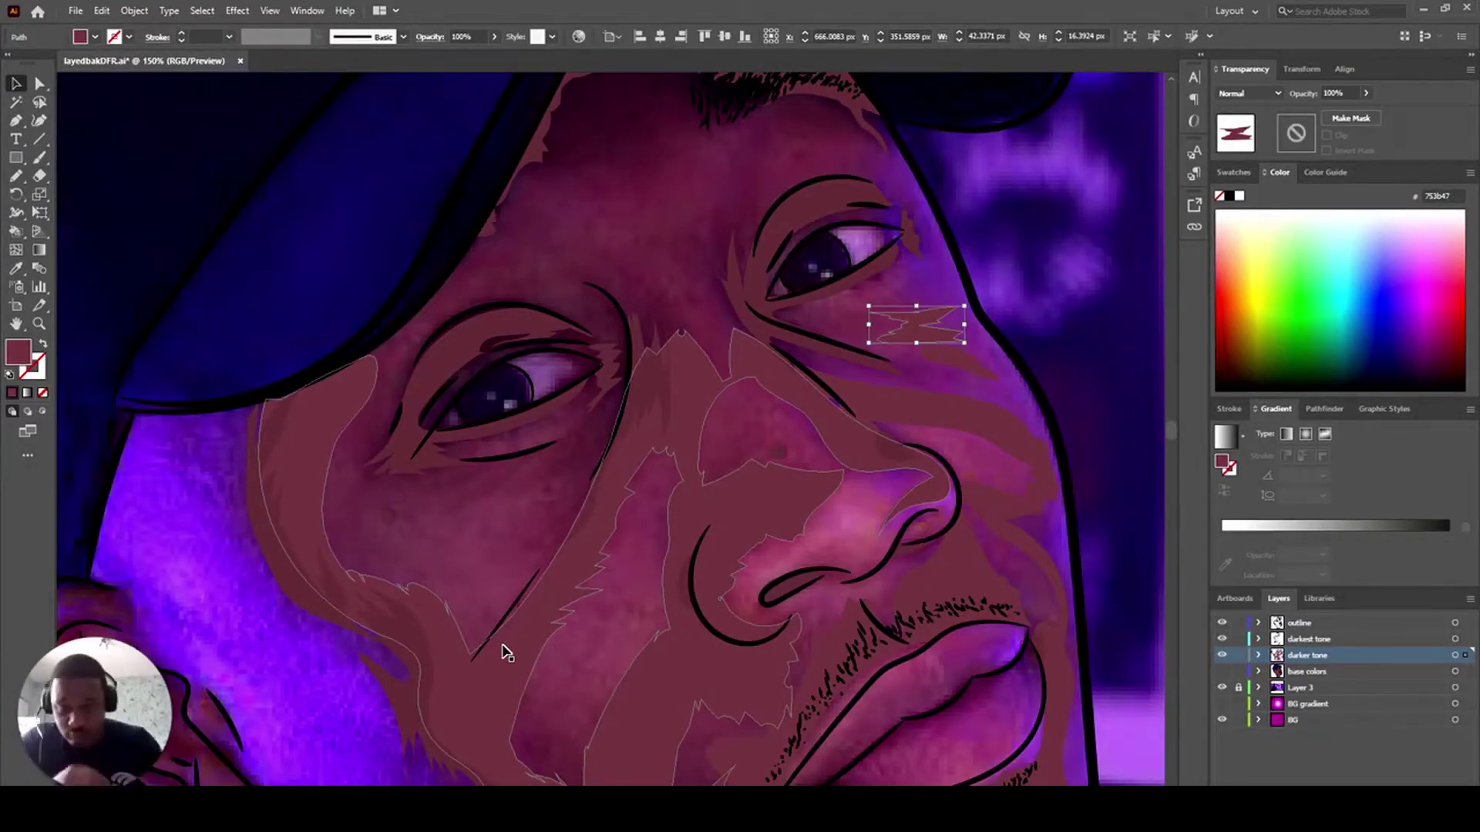
# - Draw a jagged darker tone shadow across the forehead and around both upper eyelids, plus a small patch under the cap brim
pyautogui.press('n')
pyautogui.moveTo(670, 291)
pyautogui.mouseDown()
pyautogui.moveTo(401, 368)
pyautogui.moveTo(543, 245)
pyautogui.moveTo(675, 180)
pyautogui.mouseUp()
pyautogui.moveTo(779, 176)
pyautogui.mouseDown()
pyautogui.moveTo(760, 213)
pyautogui.moveTo(900, 166)
pyautogui.moveTo(814, 111)
pyautogui.moveTo(659, 131)
pyautogui.moveTo(437, 288)
pyautogui.moveTo(351, 477)
pyautogui.moveTo(403, 384)
pyautogui.moveTo(602, 338)
pyautogui.moveTo(684, 362)
pyautogui.mouseUp()
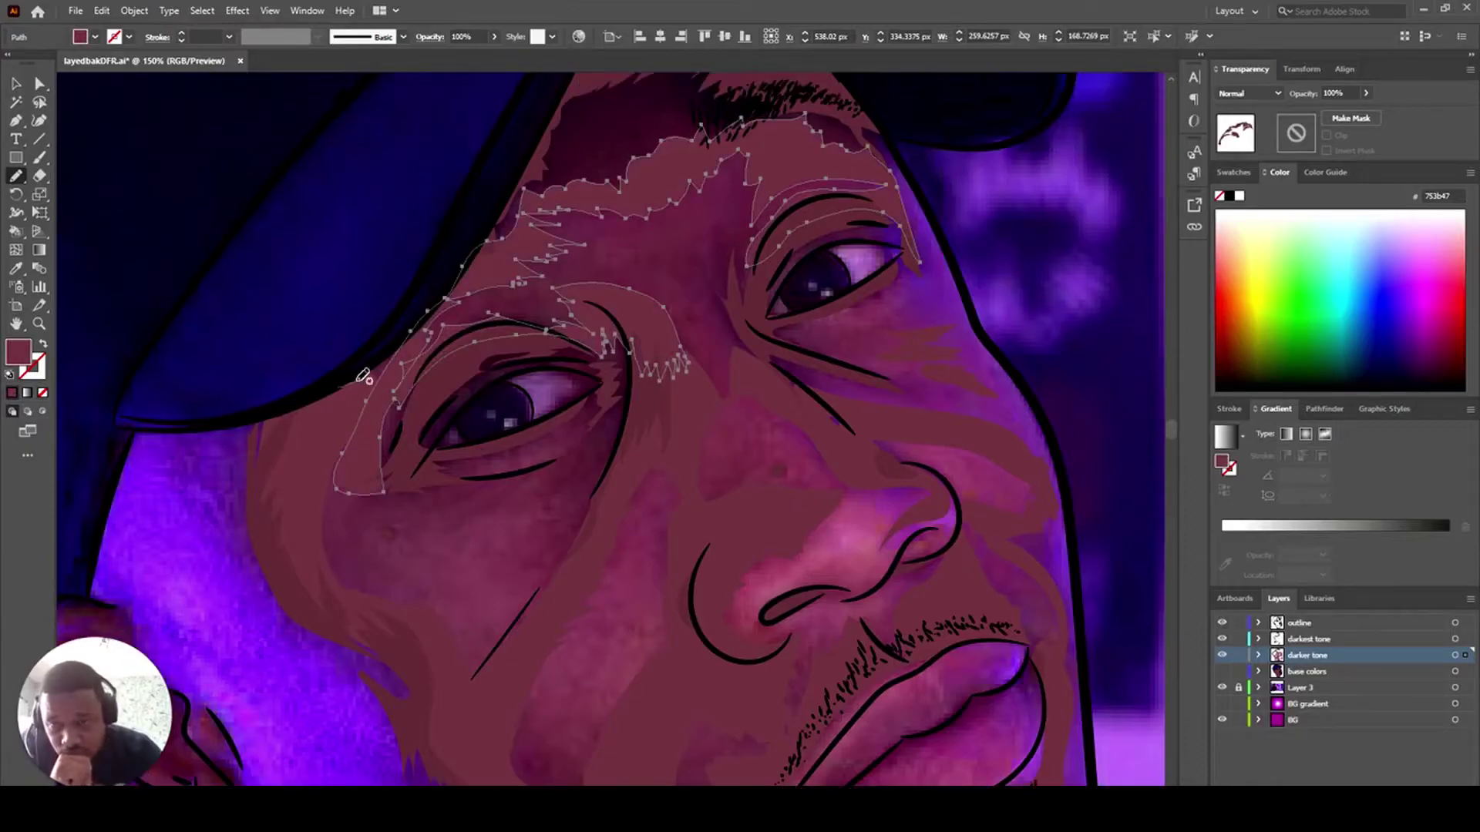
pyautogui.moveTo(355, 381); pyautogui.dragTo(356, 382)
pyautogui.scroll(1, 632, 385)
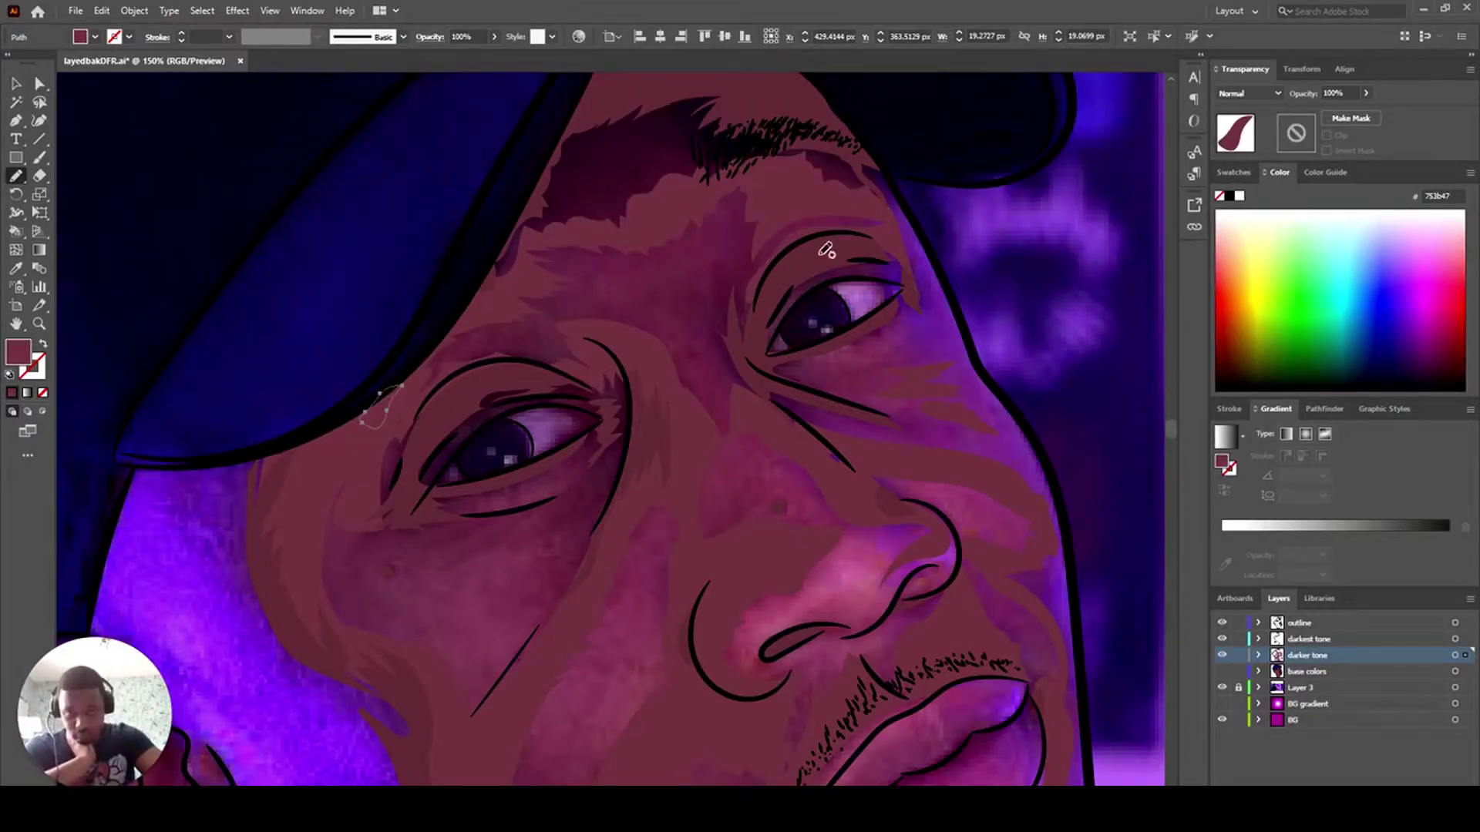
# - Draw small jagged darker tone shadows on the near cheek and along the crease beneath the near eye
pyautogui.scroll(-6, 826, 249)
pyautogui.moveTo(518, 429)
pyautogui.mouseDown()
pyautogui.moveTo(613, 491)
pyautogui.moveTo(520, 429)
pyautogui.mouseUp()
pyautogui.scroll(2, 609, 440)
pyautogui.moveTo(543, 504); pyautogui.dragTo(538, 508)
pyautogui.scroll(1, 560, 394)
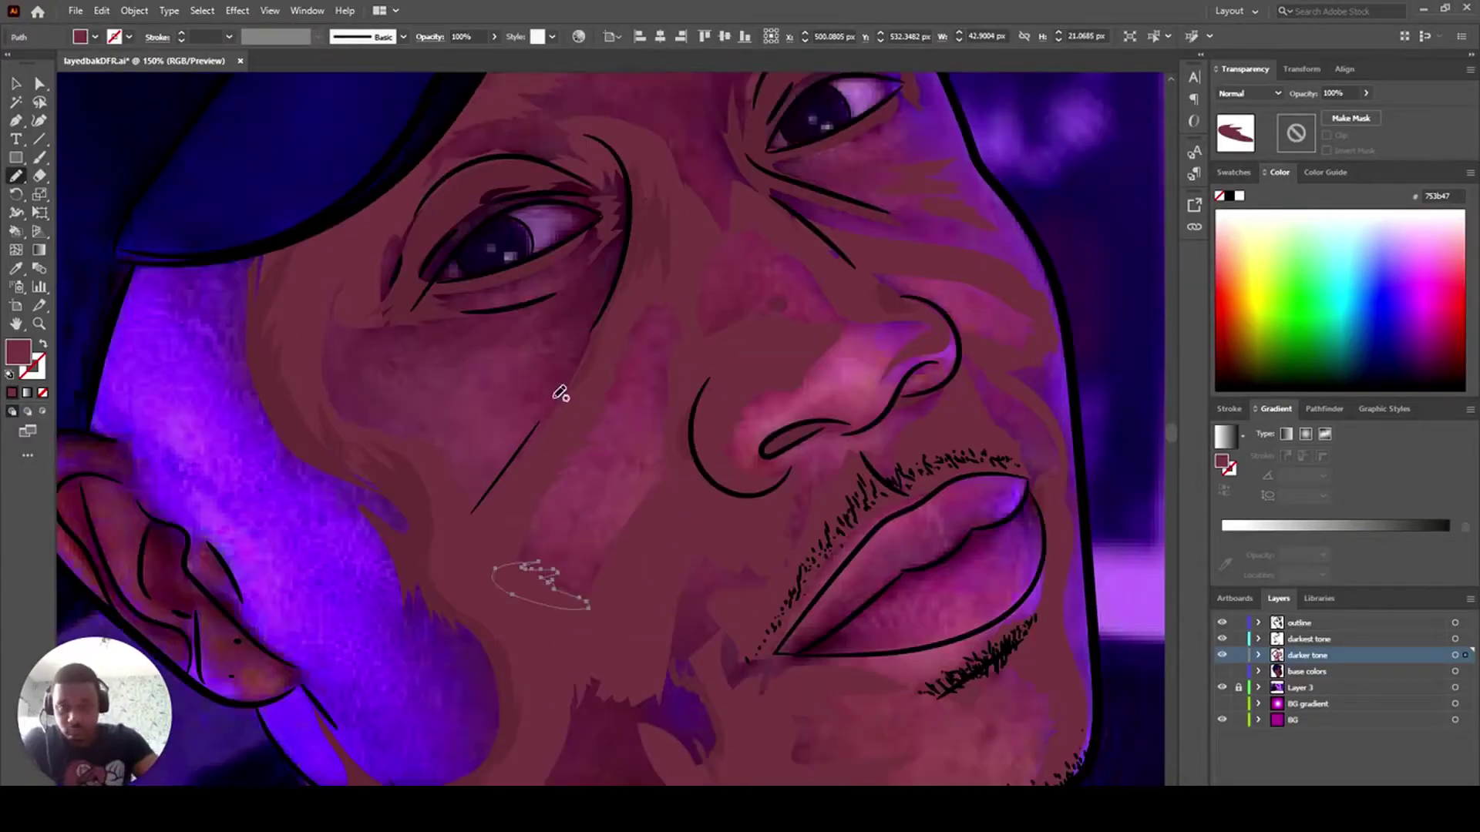
pyautogui.scroll(2, 560, 393)
pyautogui.moveTo(552, 439)
pyautogui.mouseDown()
pyautogui.moveTo(585, 306)
pyautogui.moveTo(633, 295)
pyautogui.moveTo(553, 455)
pyautogui.mouseUp()
# - Draw a spiky darker tone shadow between the eyes at the nose bridge and add pointed pieces on the near cheek
pyautogui.scroll(5, 556, 327)
pyautogui.moveTo(746, 445)
pyautogui.mouseDown()
pyautogui.moveTo(717, 328)
pyautogui.moveTo(743, 354)
pyautogui.moveTo(747, 447)
pyautogui.mouseUp()
pyautogui.scroll(2, 647, 281)
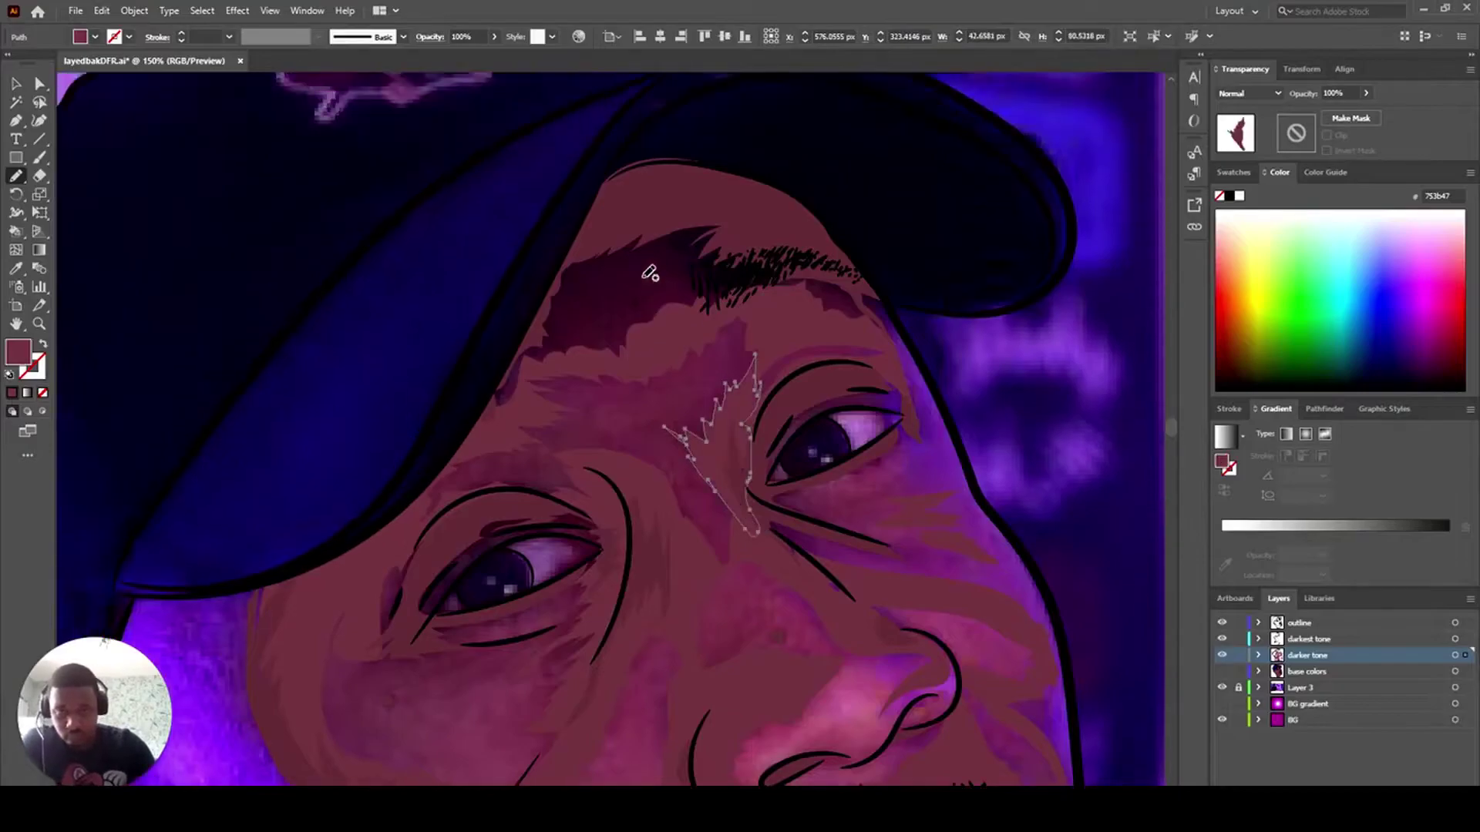
pyautogui.scroll(-14, 649, 273)
pyautogui.moveTo(588, 611)
pyautogui.mouseDown()
pyautogui.moveTo(692, 740)
pyautogui.moveTo(554, 602)
pyautogui.moveTo(599, 593)
pyautogui.mouseUp()
pyautogui.moveTo(653, 391); pyautogui.dragTo(652, 394)
pyautogui.scroll(-9, 514, 676)
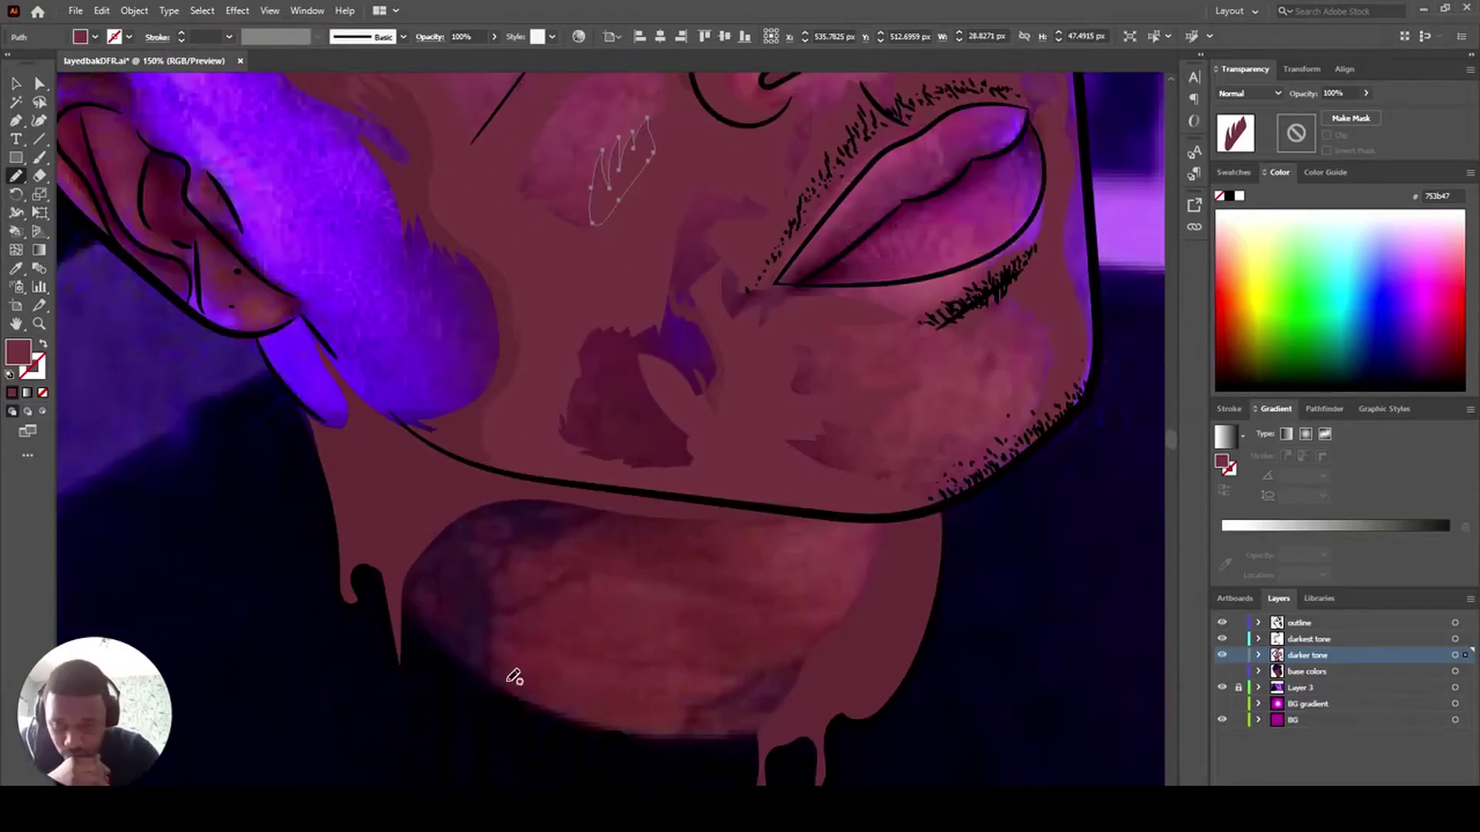
# - Draw thin curved darker tone crease shadows across the neck and show the base colors
pyautogui.moveTo(514, 677)
pyautogui.mouseDown()
pyautogui.moveTo(615, 718)
pyautogui.moveTo(552, 743)
pyautogui.moveTo(435, 643)
pyautogui.moveTo(823, 652)
pyautogui.moveTo(497, 655)
pyautogui.mouseUp()
pyautogui.moveTo(866, 547)
pyautogui.mouseDown()
pyautogui.moveTo(704, 571)
pyautogui.moveTo(529, 561)
pyautogui.moveTo(816, 562)
pyautogui.moveTo(759, 605)
pyautogui.mouseUp()
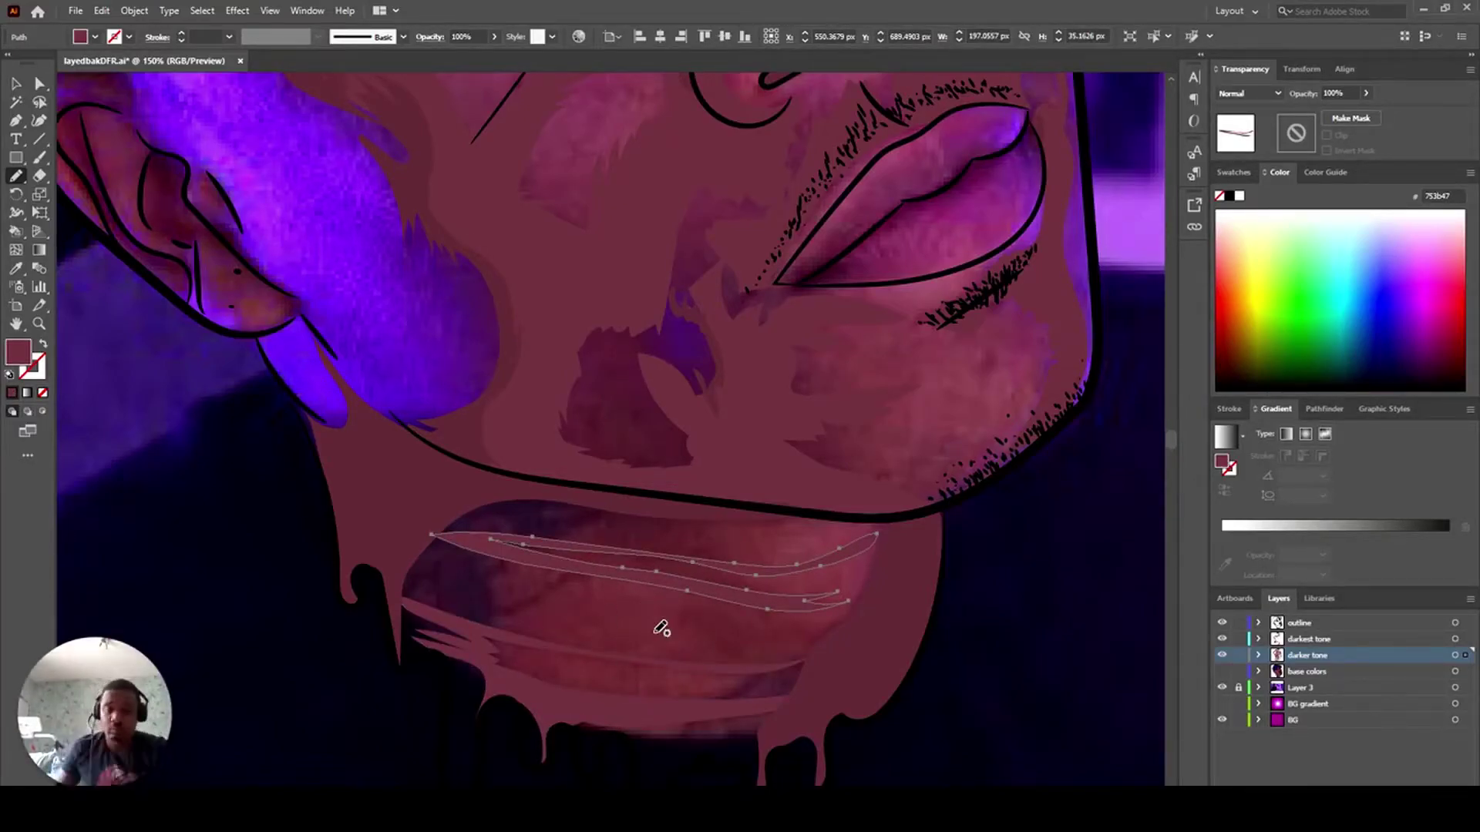
pyautogui.moveTo(842, 628)
pyautogui.mouseDown()
pyautogui.moveTo(810, 648)
pyautogui.moveTo(845, 629)
pyautogui.mouseUp()
pyautogui.click(1221, 672)
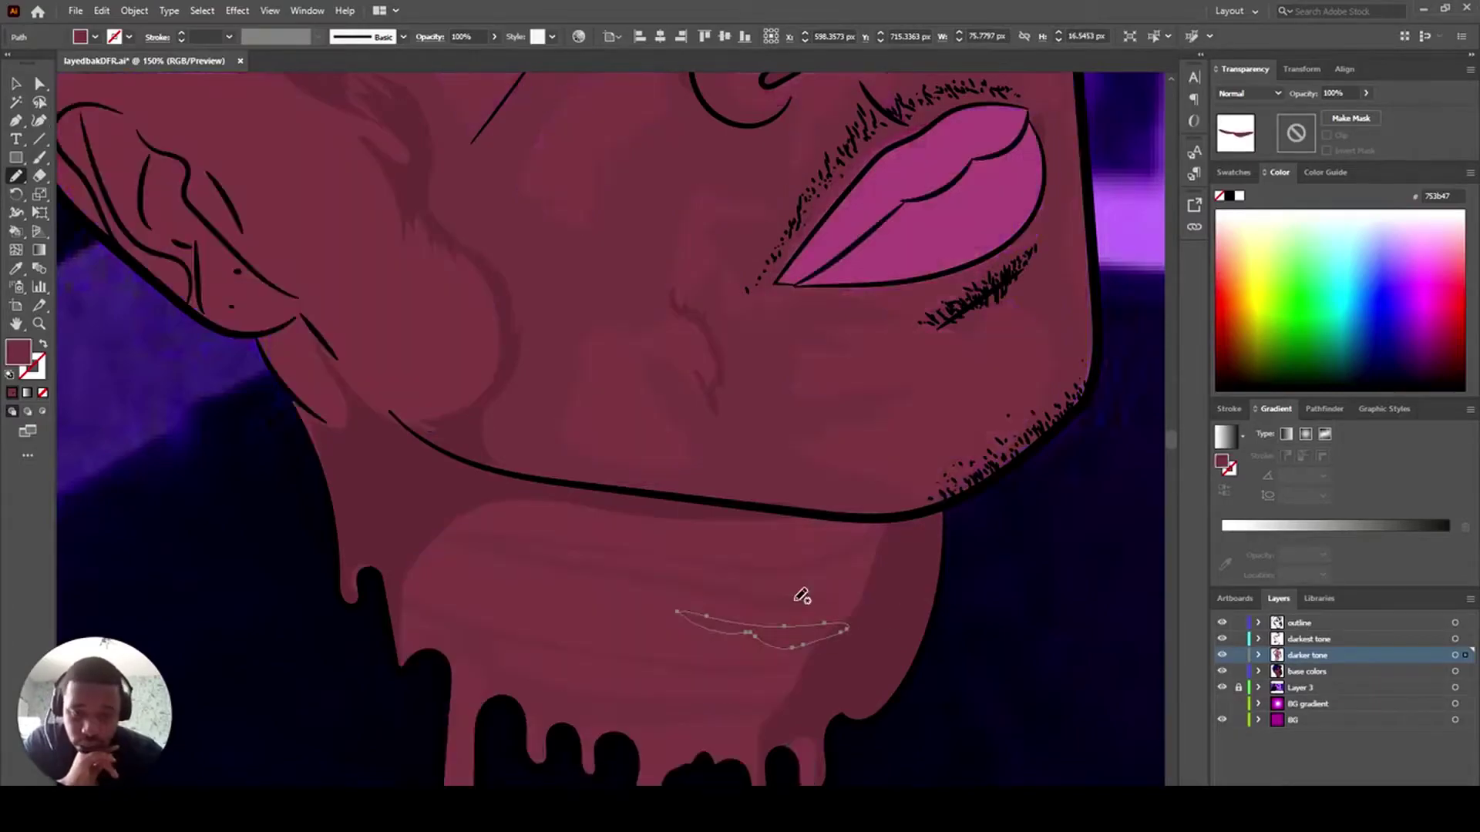
# - Trace a shadow band around the edges of the neck, following the drips at its base, and fill it with solid colour
pyautogui.scroll(-2, 815, 625)
pyautogui.moveTo(661, 723); pyautogui.dragTo(672, 691)
pyautogui.moveTo(804, 580)
pyautogui.mouseDown()
pyautogui.moveTo(575, 441)
pyautogui.moveTo(450, 581)
pyautogui.moveTo(461, 661)
pyautogui.mouseUp()
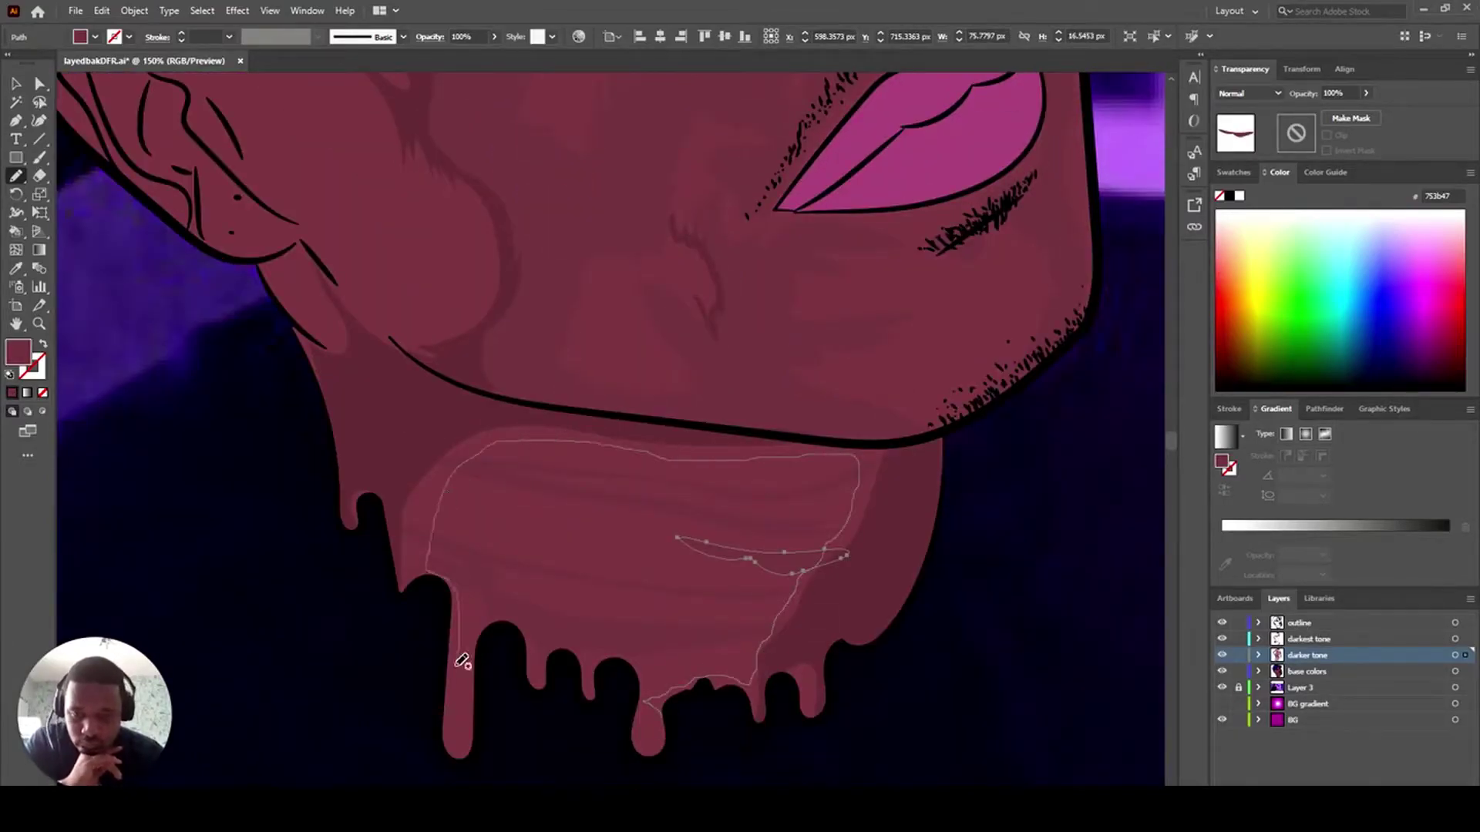
pyautogui.moveTo(398, 560); pyautogui.dragTo(825, 666)
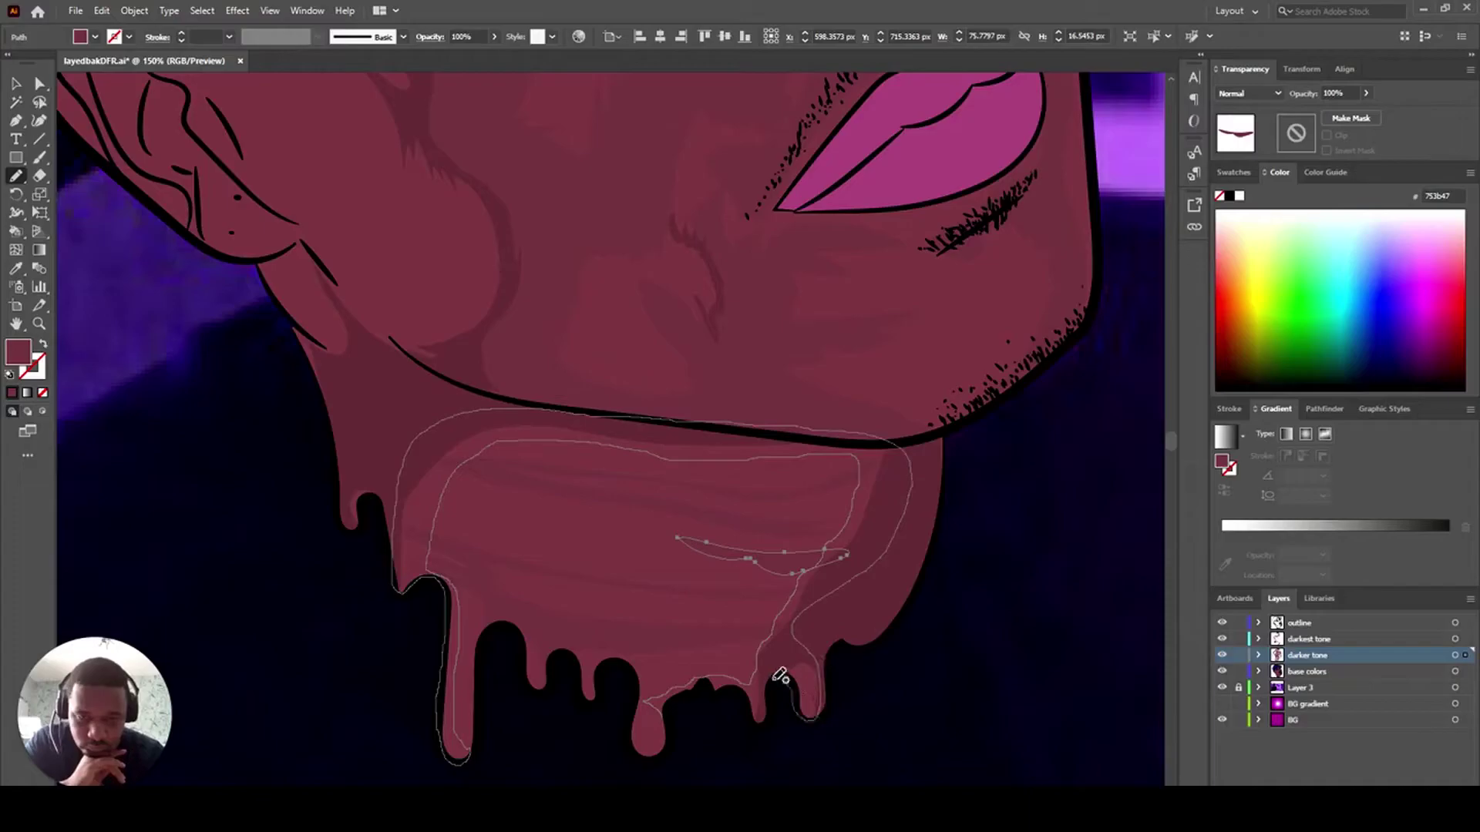
pyautogui.moveTo(667, 752)
pyautogui.mouseDown()
pyautogui.moveTo(627, 663)
pyautogui.moveTo(586, 697)
pyautogui.mouseUp()
pyautogui.scroll(1, 493, 631)
pyautogui.moveTo(436, 633)
pyautogui.mouseDown()
pyautogui.moveTo(440, 566)
pyautogui.moveTo(405, 588)
pyautogui.moveTo(430, 637)
pyautogui.mouseUp()
pyautogui.moveTo(825, 595); pyautogui.dragTo(740, 745)
pyautogui.press(',')
# - Check the neck and face shading by toggling the base colors and darker tone layers
pyautogui.scroll(7, 682, 626)
pyautogui.scroll(-2, 682, 626)
pyautogui.press('v')
pyautogui.click(454, 720)
pyautogui.scroll(4, 483, 489)
pyautogui.scroll(-2, 483, 489)
pyautogui.click(1221, 671)
pyautogui.click(1222, 655)
pyautogui.click(1222, 655)
pyautogui.click(1100, 698)
# - Draw a narrow shadow along the far edge of the face from the jaw up to the cheek
pyautogui.press('n')
pyautogui.moveTo(1079, 604); pyautogui.dragTo(1063, 360)
pyautogui.moveTo(1066, 282)
pyautogui.mouseDown()
pyautogui.moveTo(1089, 658)
pyautogui.moveTo(1069, 719)
pyautogui.moveTo(1040, 562)
pyautogui.moveTo(1036, 178)
pyautogui.moveTo(988, 73)
pyautogui.moveTo(1053, 226)
pyautogui.moveTo(1049, 454)
pyautogui.mouseUp()
pyautogui.hotkey('ctrl', 'shift', 'a')
# - Draw small jagged shadows on the far cheek below the eye and a thin dark sliver along the crease towards the nose
pyautogui.scroll(2, 1087, 616)
pyautogui.scroll(3, 1002, 385)
pyautogui.moveTo(899, 284)
pyautogui.mouseDown()
pyautogui.moveTo(996, 232)
pyautogui.moveTo(990, 291)
pyautogui.mouseUp()
pyautogui.click(12, 393)
pyautogui.scroll(2, 771, 308)
pyautogui.moveTo(868, 241)
pyautogui.mouseDown()
pyautogui.moveTo(848, 221)
pyautogui.moveTo(897, 239)
pyautogui.moveTo(833, 157)
pyautogui.moveTo(846, 224)
pyautogui.moveTo(897, 254)
pyautogui.mouseUp()
pyautogui.click(12, 393)
pyautogui.scroll(1, 771, 308)
pyautogui.click(12, 393)
pyautogui.scroll(-1, 506, 383)
pyautogui.moveTo(493, 282); pyautogui.dragTo(582, 354)
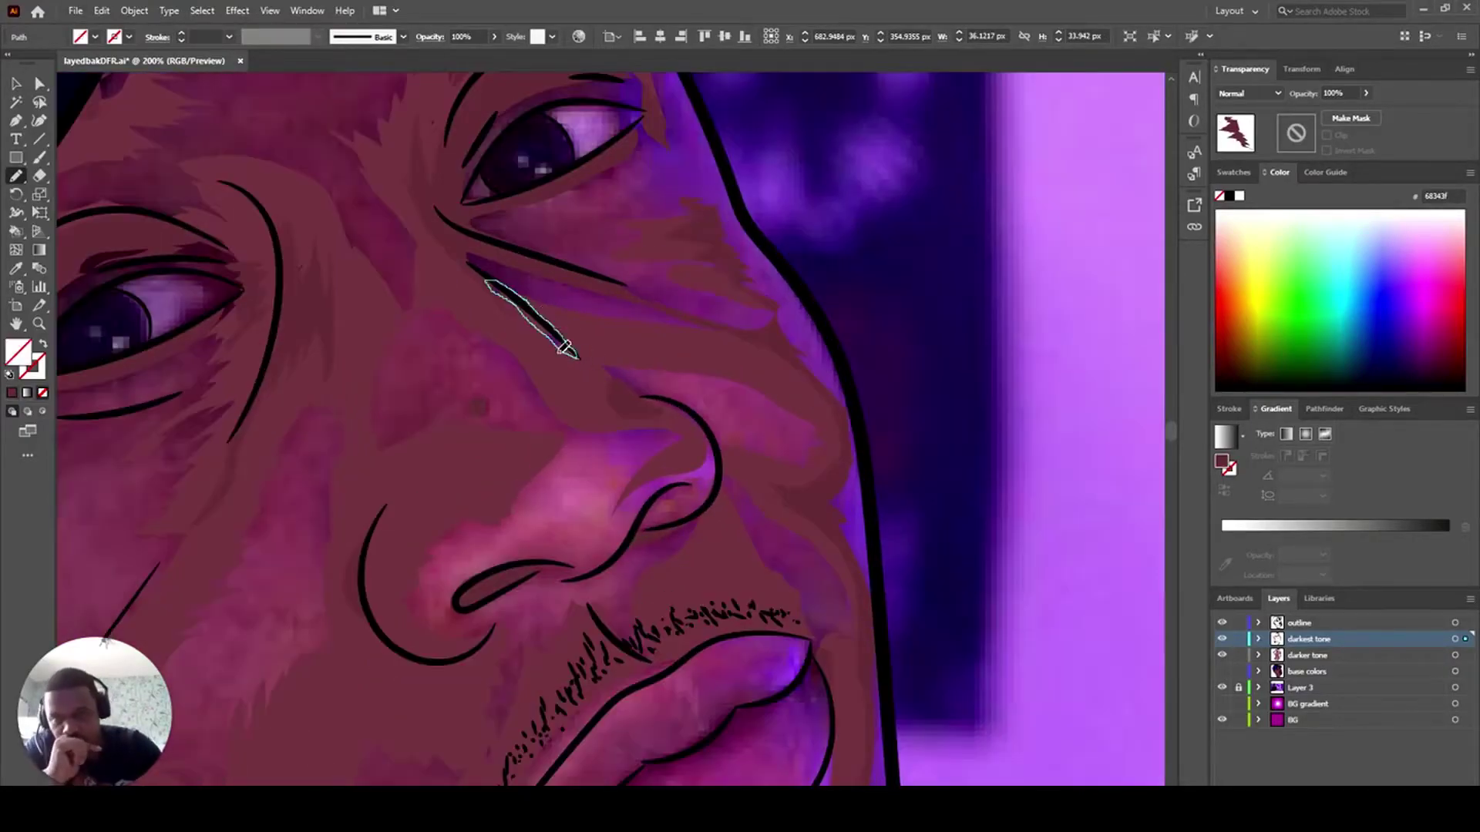
# - Show the base colors with both shadow layers hidden and set the fill to #7E3E4A by sampling the face
pyautogui.scroll(-2, 488, 436)
pyautogui.scroll(-2, 854, 443)
pyautogui.scroll(-4, 673, 584)
pyautogui.click(1222, 671)
pyautogui.click(1221, 655)
pyautogui.click(1221, 639)
pyautogui.click(1221, 671)
pyautogui.press('i')
pyautogui.click(673, 522)
# - Create a layer named "dark tone", show both shadow layers again and place the new layer directly above base colors
pyautogui.click(1447, 794)
pyautogui.doubleClick(1301, 639)
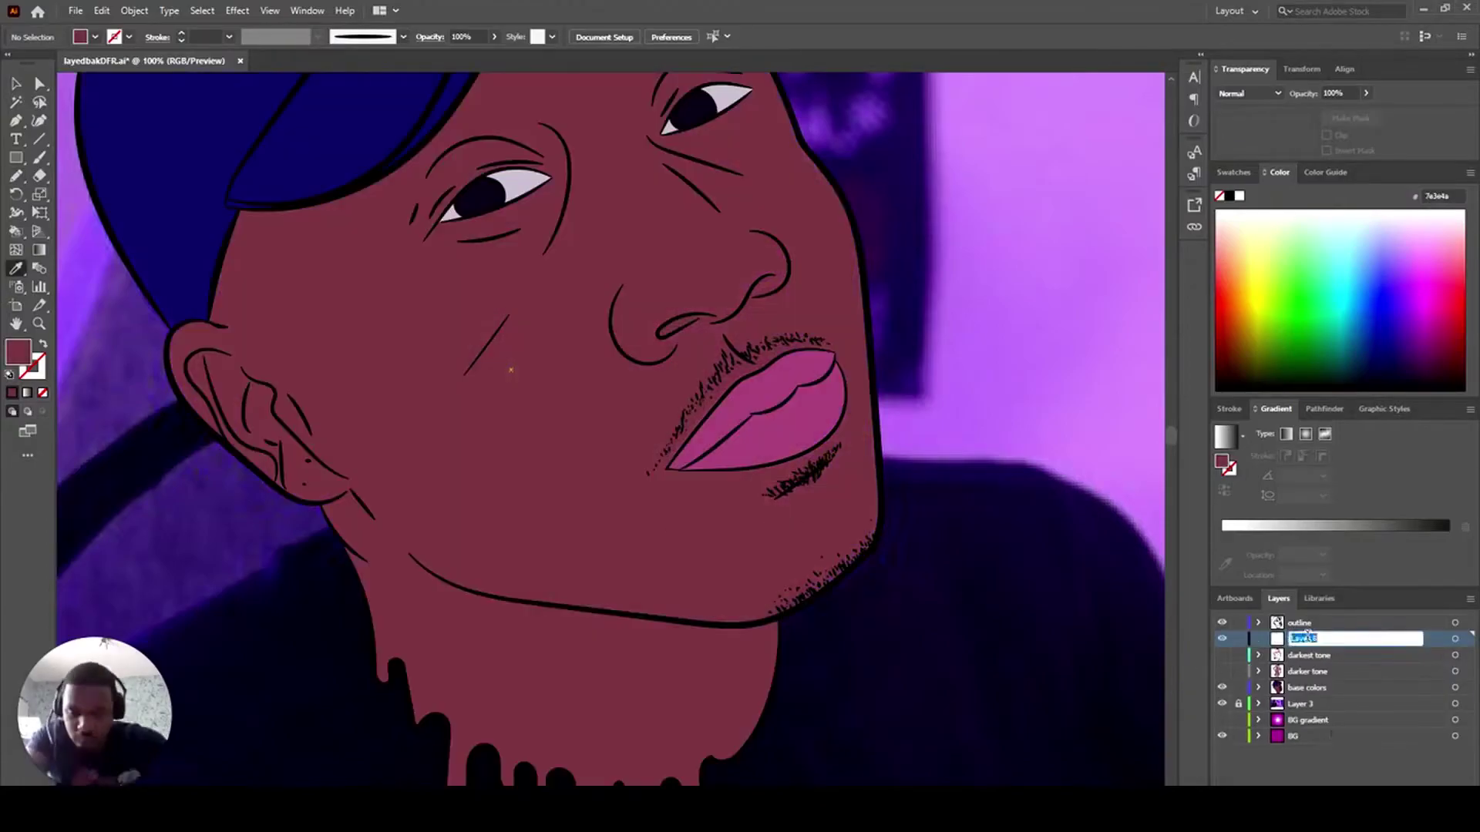
pyautogui.write('dark')
pyautogui.doubleClick(1296, 639)
pyautogui.write('dark tone')
pyautogui.click(1221, 655)
pyautogui.click(1222, 671)
pyautogui.moveTo(1326, 656); pyautogui.dragTo(1354, 682)
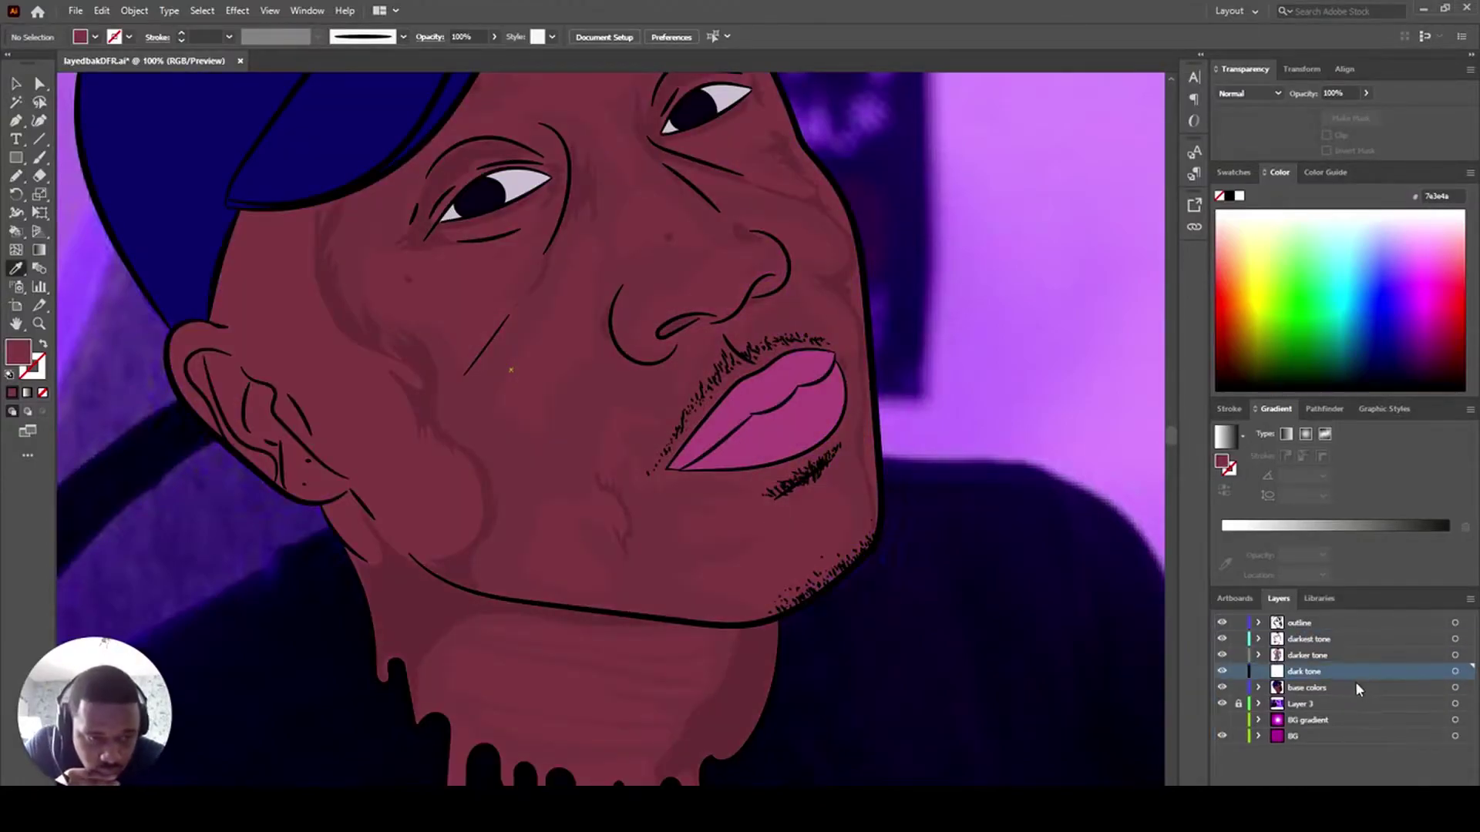
# - Trace a large jagged dark tone shape around the face, following the nose, forehead, cheeks, jaw and chin, and fill it with #7E3E4A
pyautogui.press('n')
pyautogui.scroll(2, 743, 529)
pyautogui.click(1221, 687)
pyautogui.moveTo(813, 678)
pyautogui.mouseDown()
pyautogui.moveTo(696, 604)
pyautogui.moveTo(712, 509)
pyautogui.mouseUp()
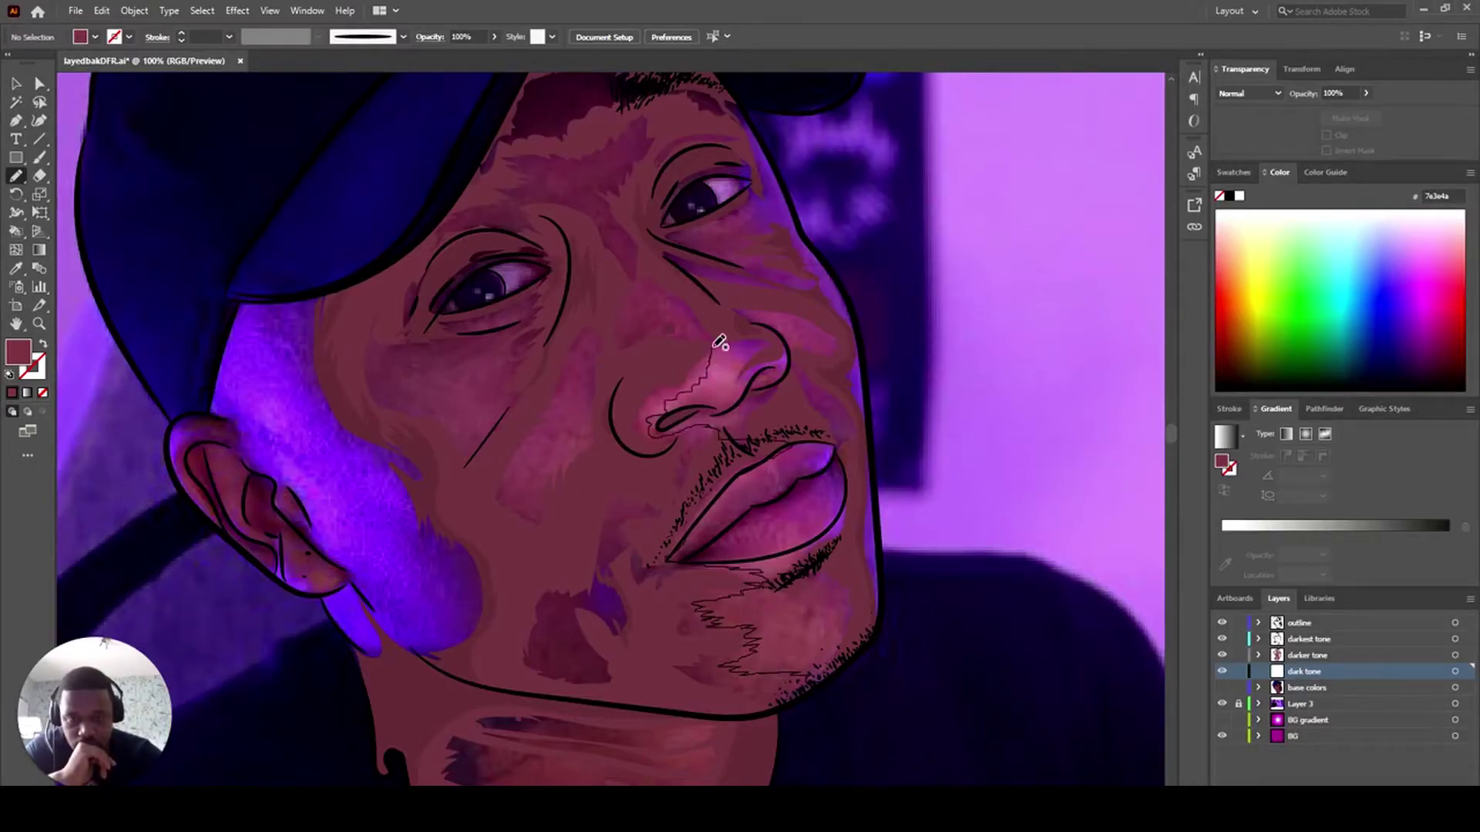
pyautogui.moveTo(609, 158); pyautogui.dragTo(672, 290)
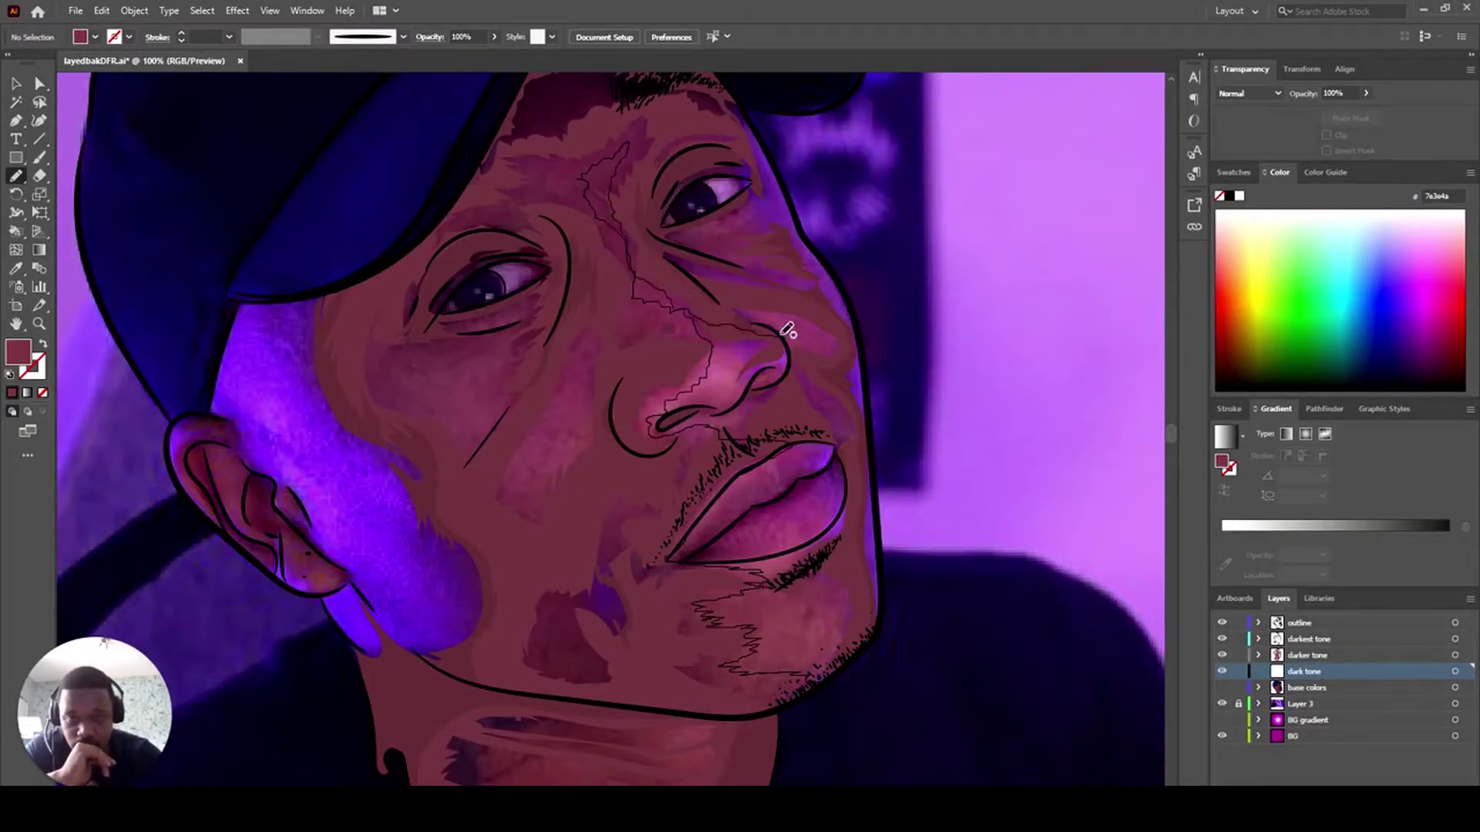
pyautogui.moveTo(869, 644)
pyautogui.mouseDown()
pyautogui.moveTo(842, 352)
pyautogui.moveTo(775, 282)
pyautogui.moveTo(799, 259)
pyautogui.mouseUp()
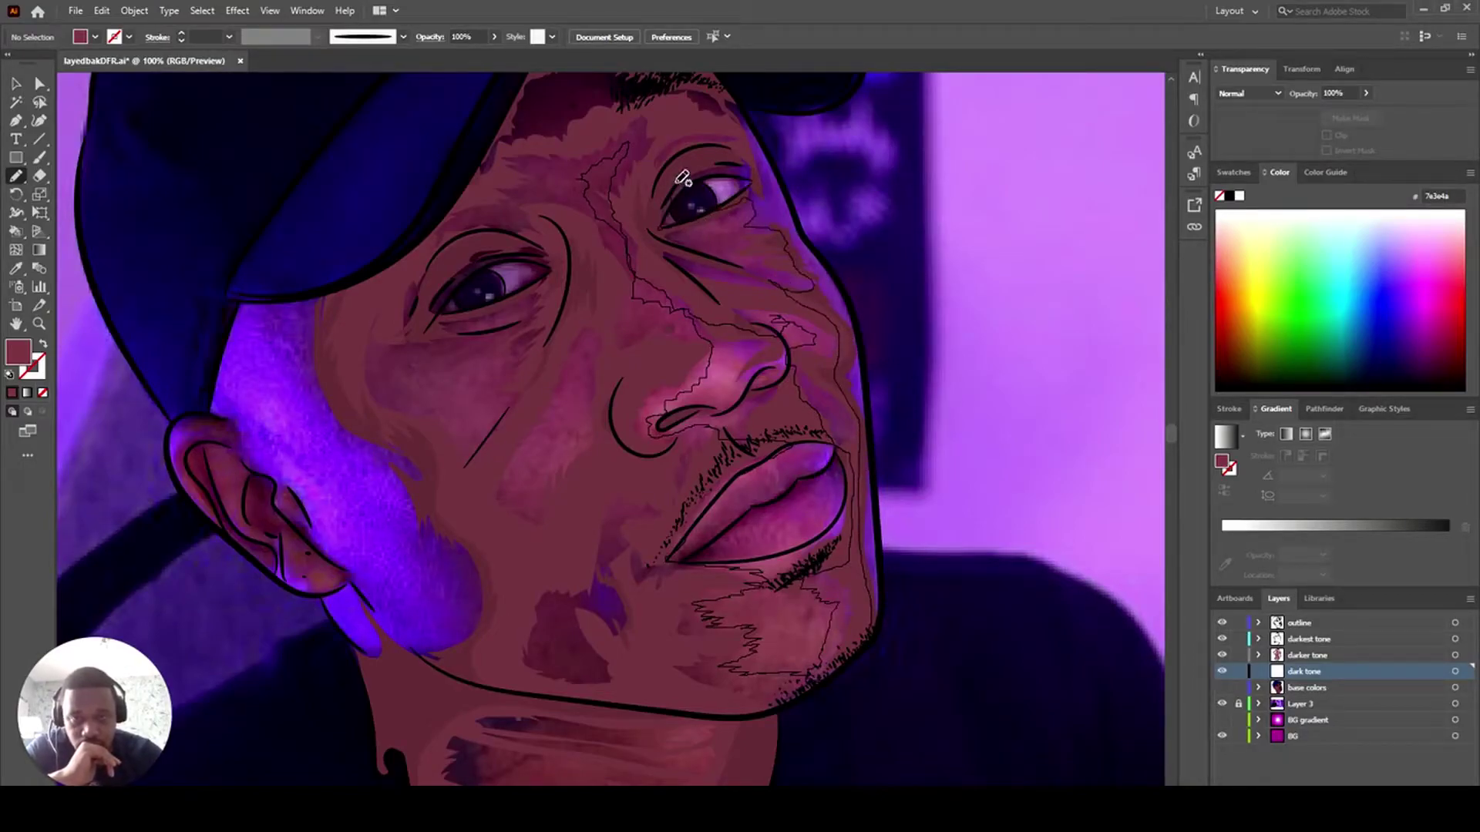
pyautogui.moveTo(689, 115)
pyautogui.mouseDown()
pyautogui.moveTo(498, 167)
pyautogui.moveTo(391, 276)
pyautogui.moveTo(460, 485)
pyautogui.moveTo(470, 350)
pyautogui.moveTo(513, 340)
pyautogui.moveTo(469, 443)
pyautogui.moveTo(556, 489)
pyautogui.moveTo(556, 443)
pyautogui.moveTo(588, 417)
pyautogui.moveTo(580, 511)
pyautogui.mouseUp()
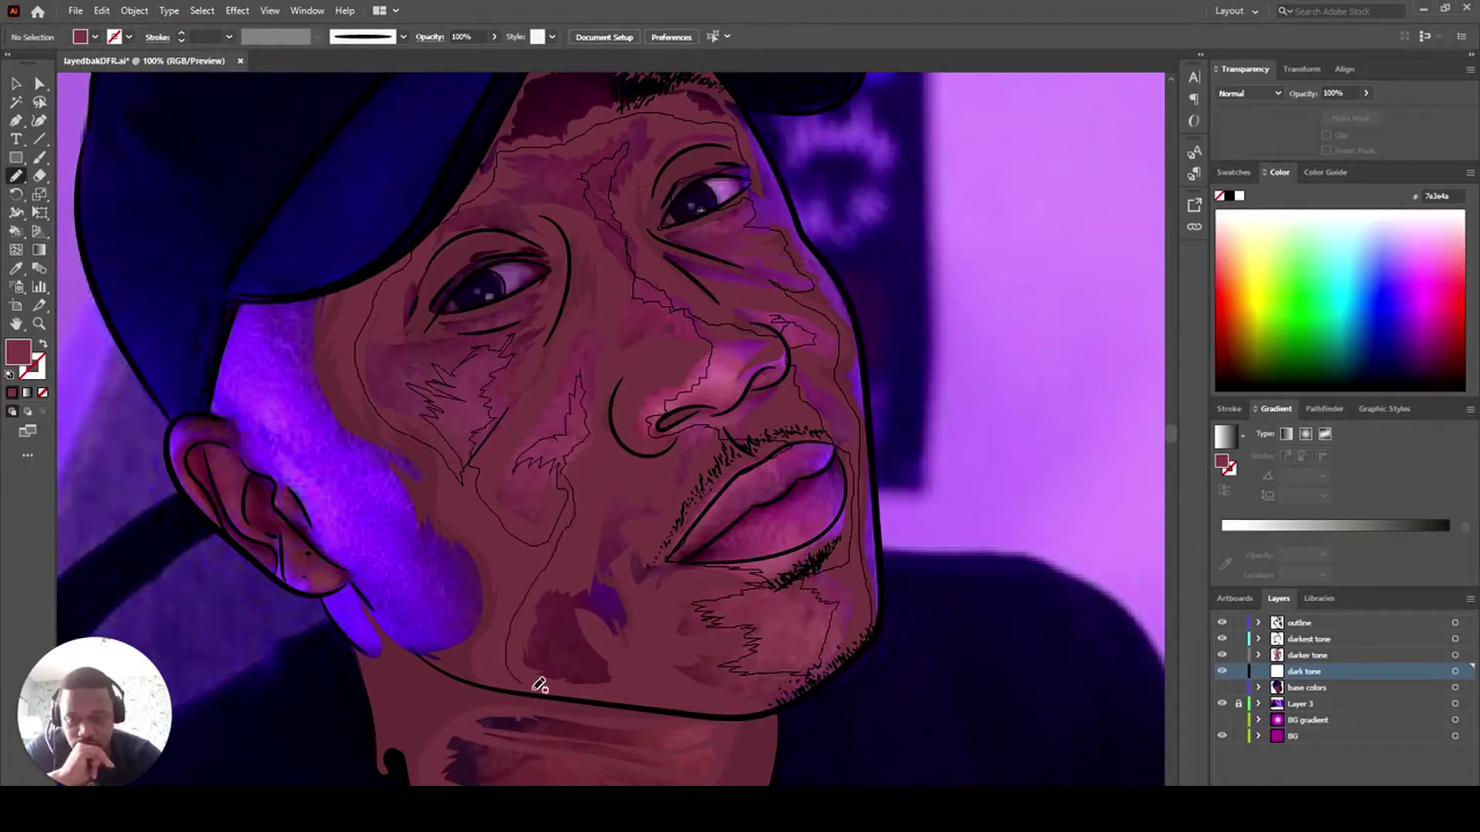
pyautogui.moveTo(822, 675); pyautogui.dragTo(822, 675)
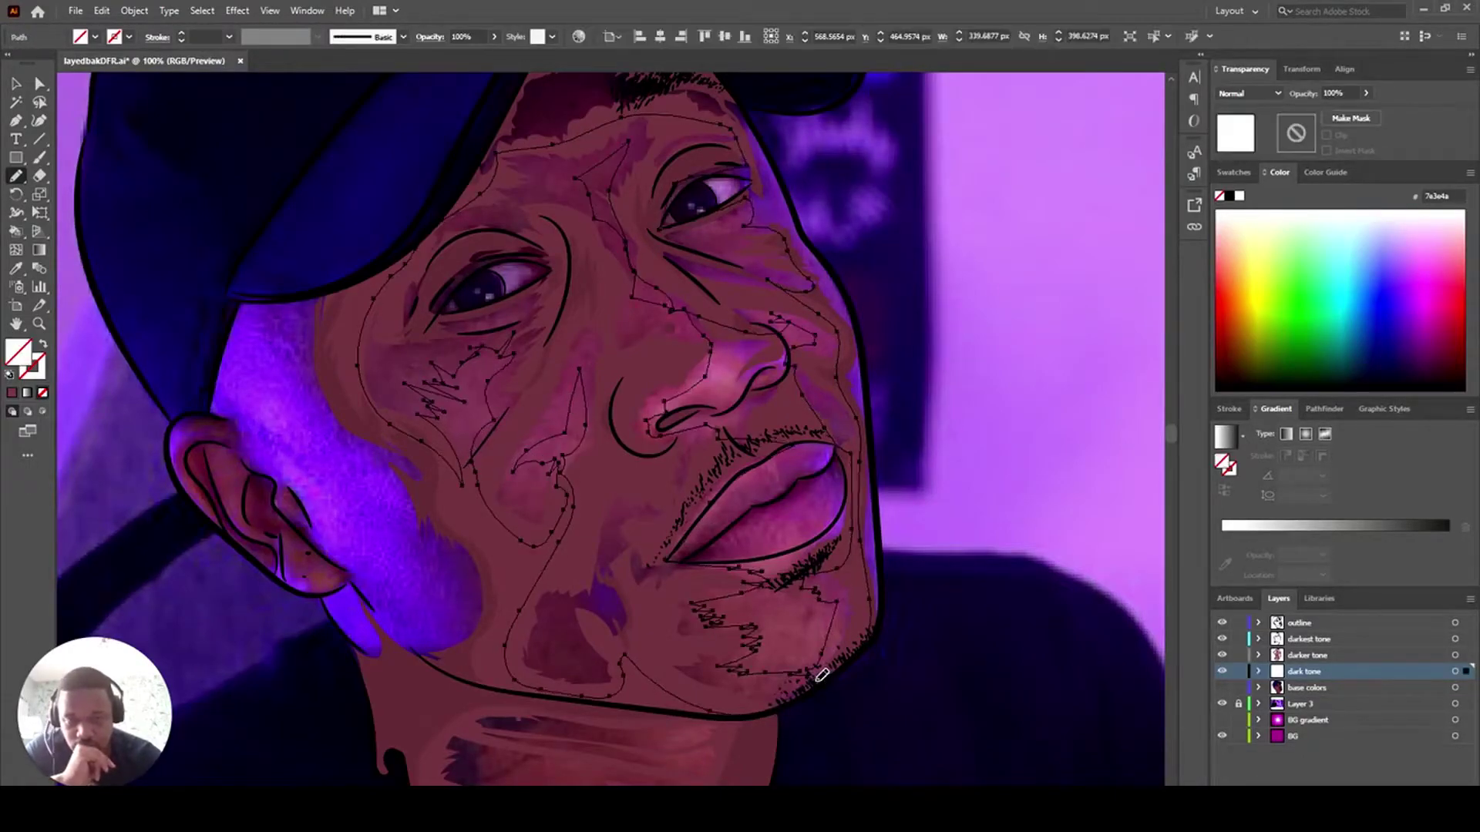
pyautogui.click(10, 395)
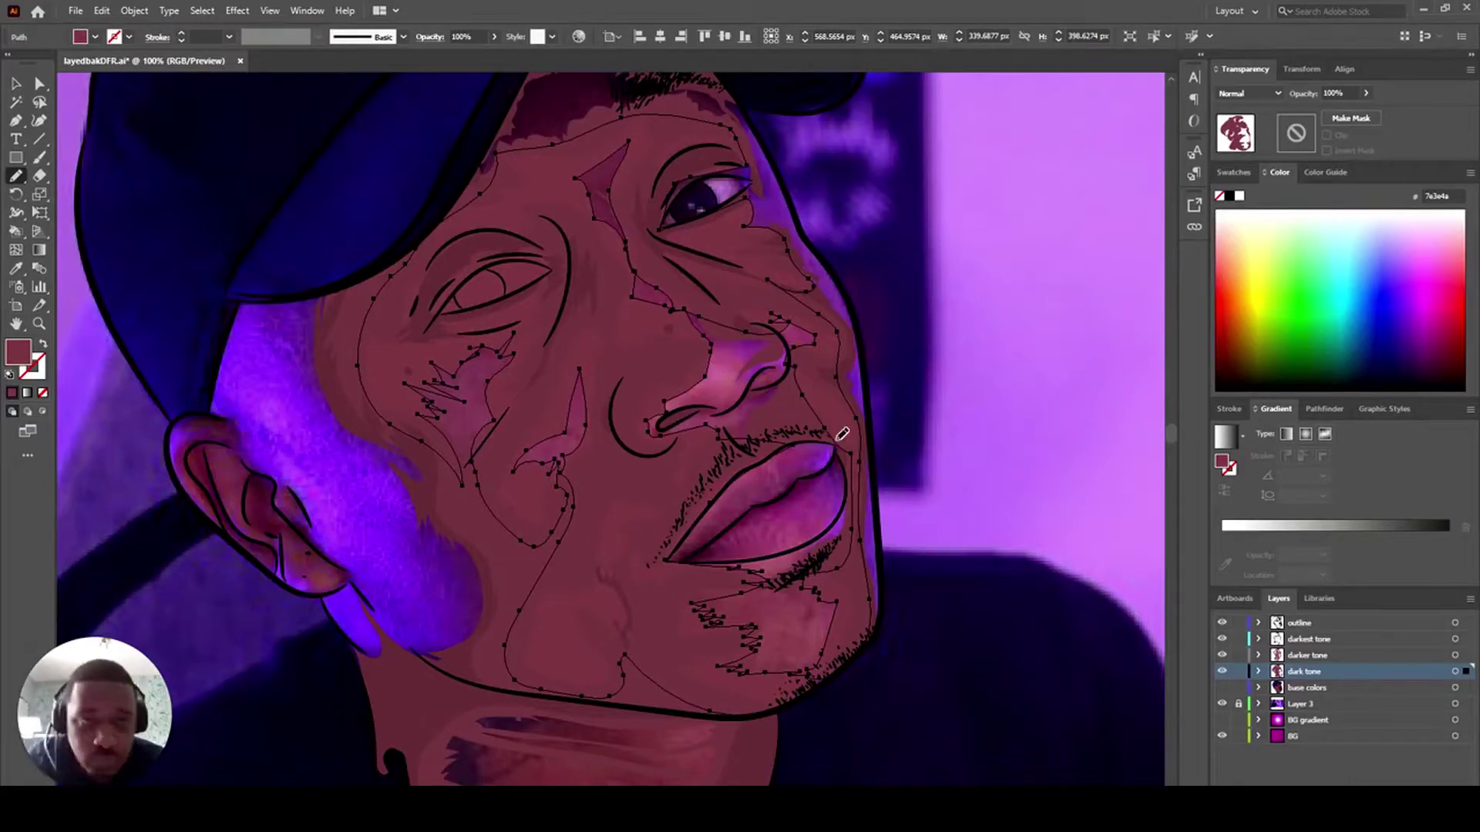
# - Try to outline the near eye's opening over the dark tone shape, and undo the outline
pyautogui.click(22, 125)
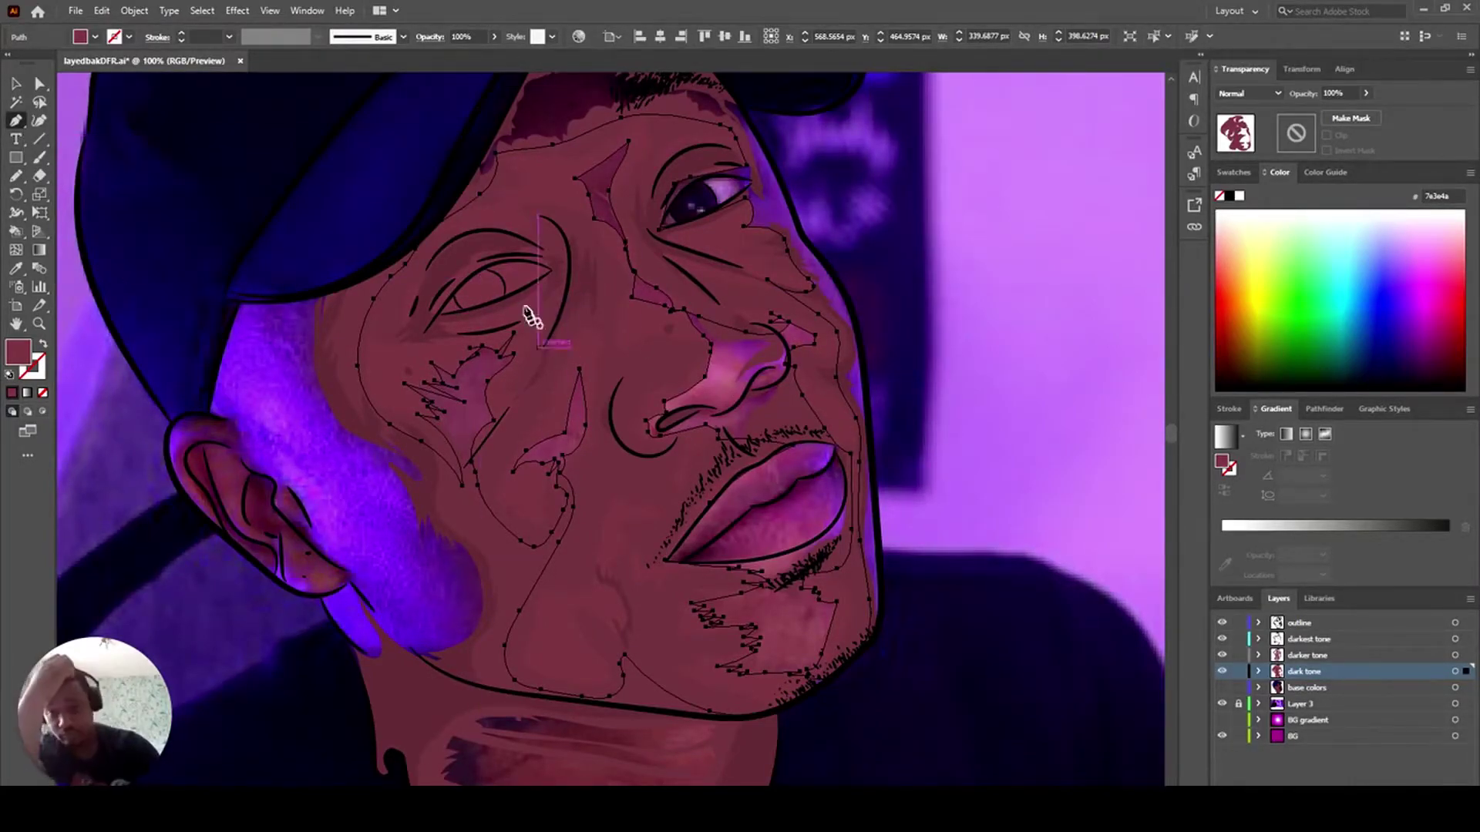
pyautogui.click(40, 213)
pyautogui.scroll(2, 558, 276)
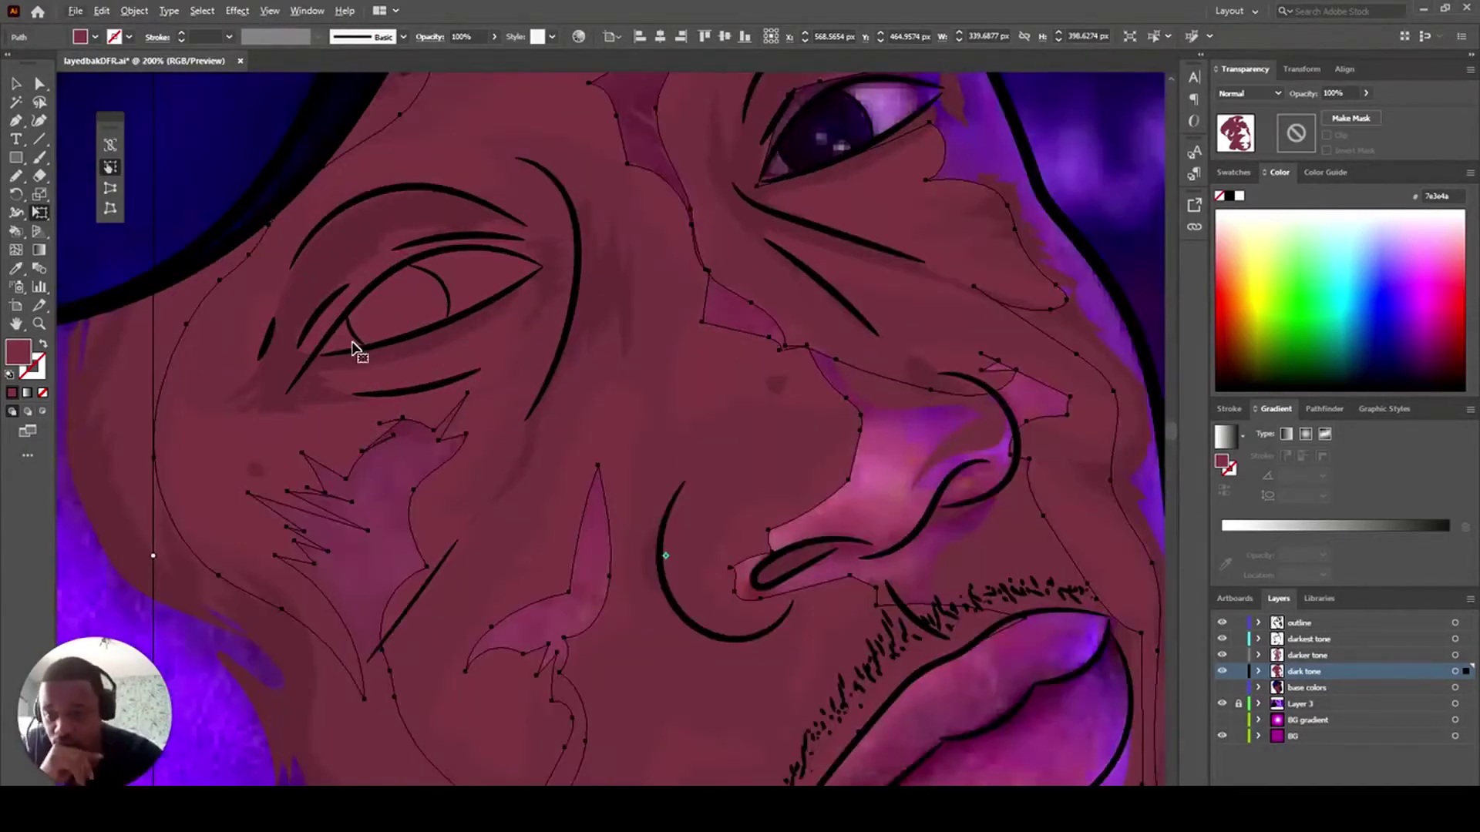
pyautogui.click(15, 178)
pyautogui.click(85, 192)
pyautogui.click(319, 357)
pyautogui.click(101, 11)
pyautogui.click(117, 28)
pyautogui.click(40, 306)
pyautogui.moveTo(317, 355); pyautogui.dragTo(557, 249)
pyautogui.hotkey('ctrl', 'z')
# - Trace around the near eye again with the Pencil tool and undo the traced path
pyautogui.click(15, 178)
pyautogui.click(171, 214)
pyautogui.click(134, 189)
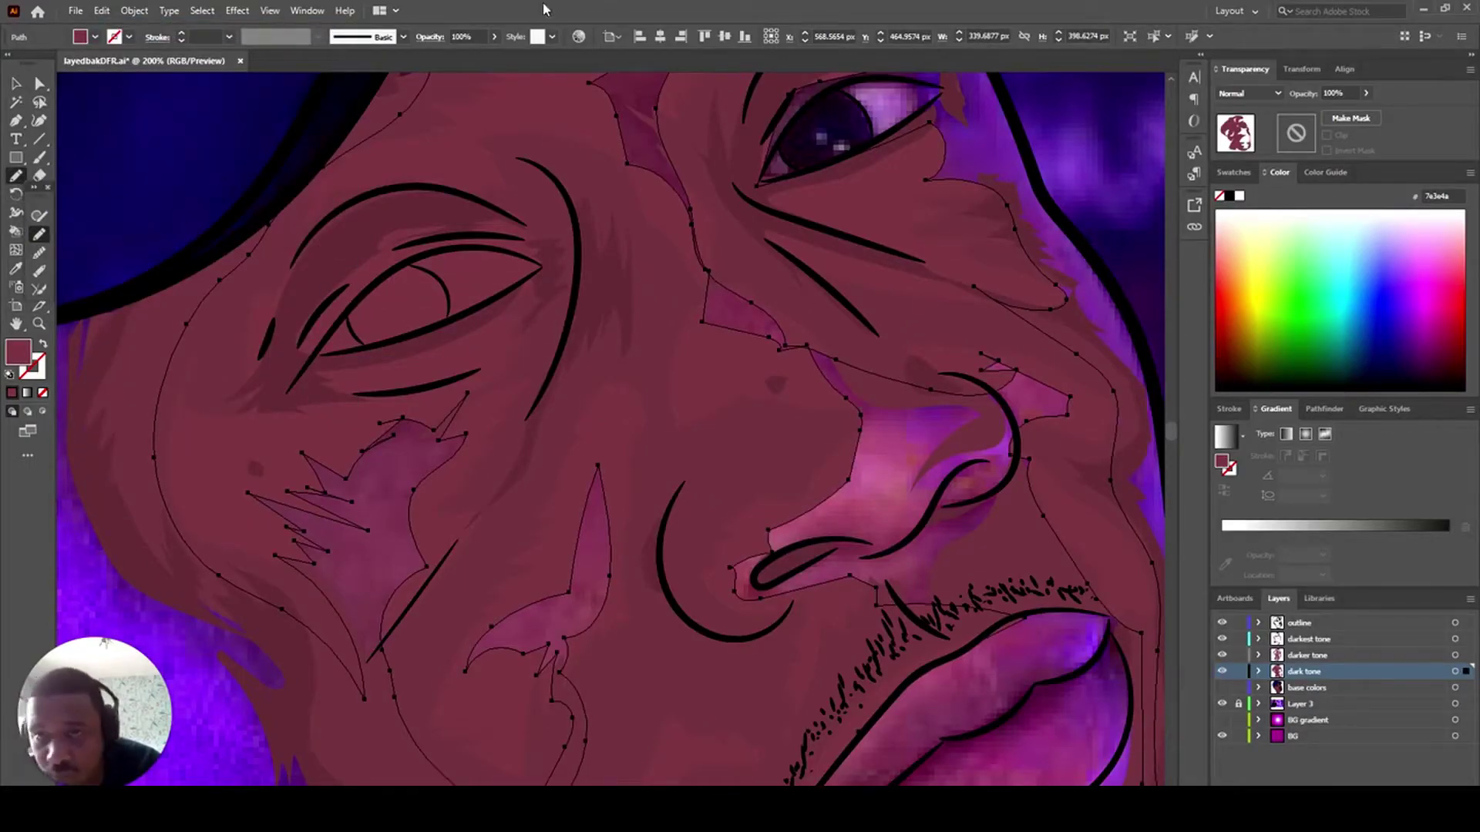
pyautogui.click(1322, 410)
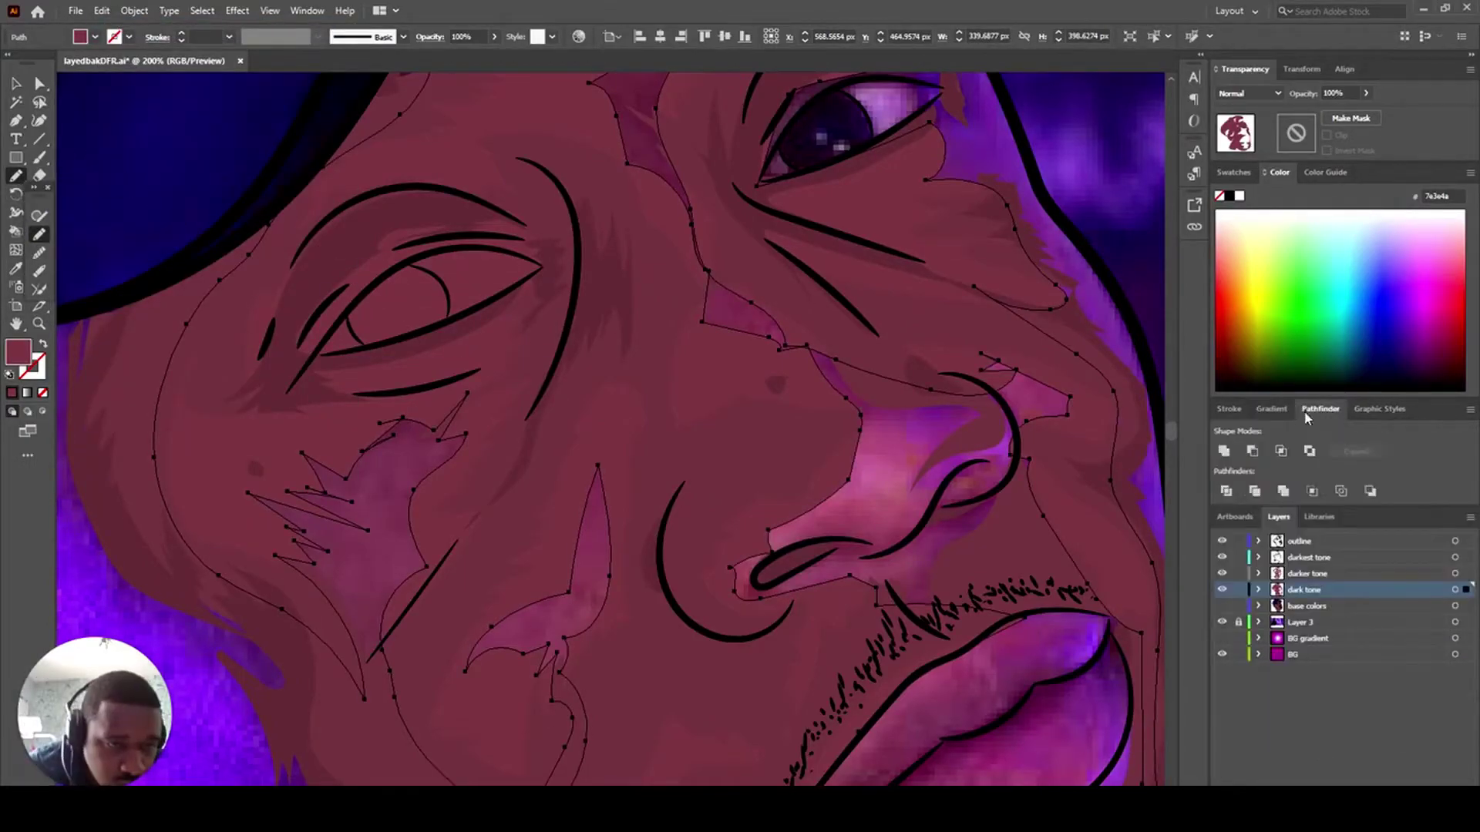
pyautogui.click(1259, 455)
pyautogui.moveTo(320, 353); pyautogui.dragTo(322, 353)
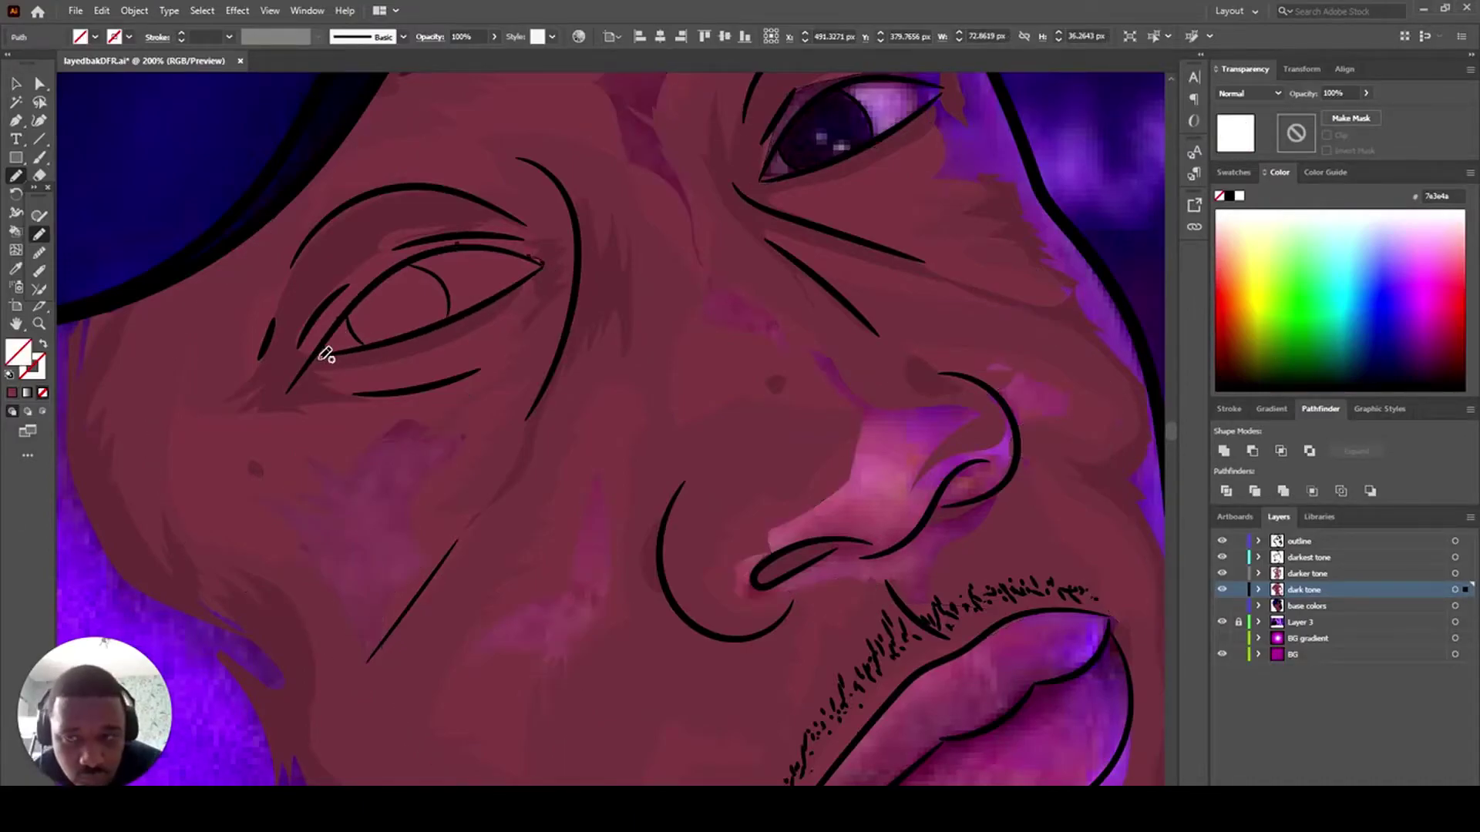
pyautogui.press('v')
pyautogui.click(102, 10)
pyautogui.click(121, 29)
pyautogui.click(512, 276)
# - Trace the near eye's opening and try to cut it out of the dark tone shape with Pathfinder operations
pyautogui.click(39, 84)
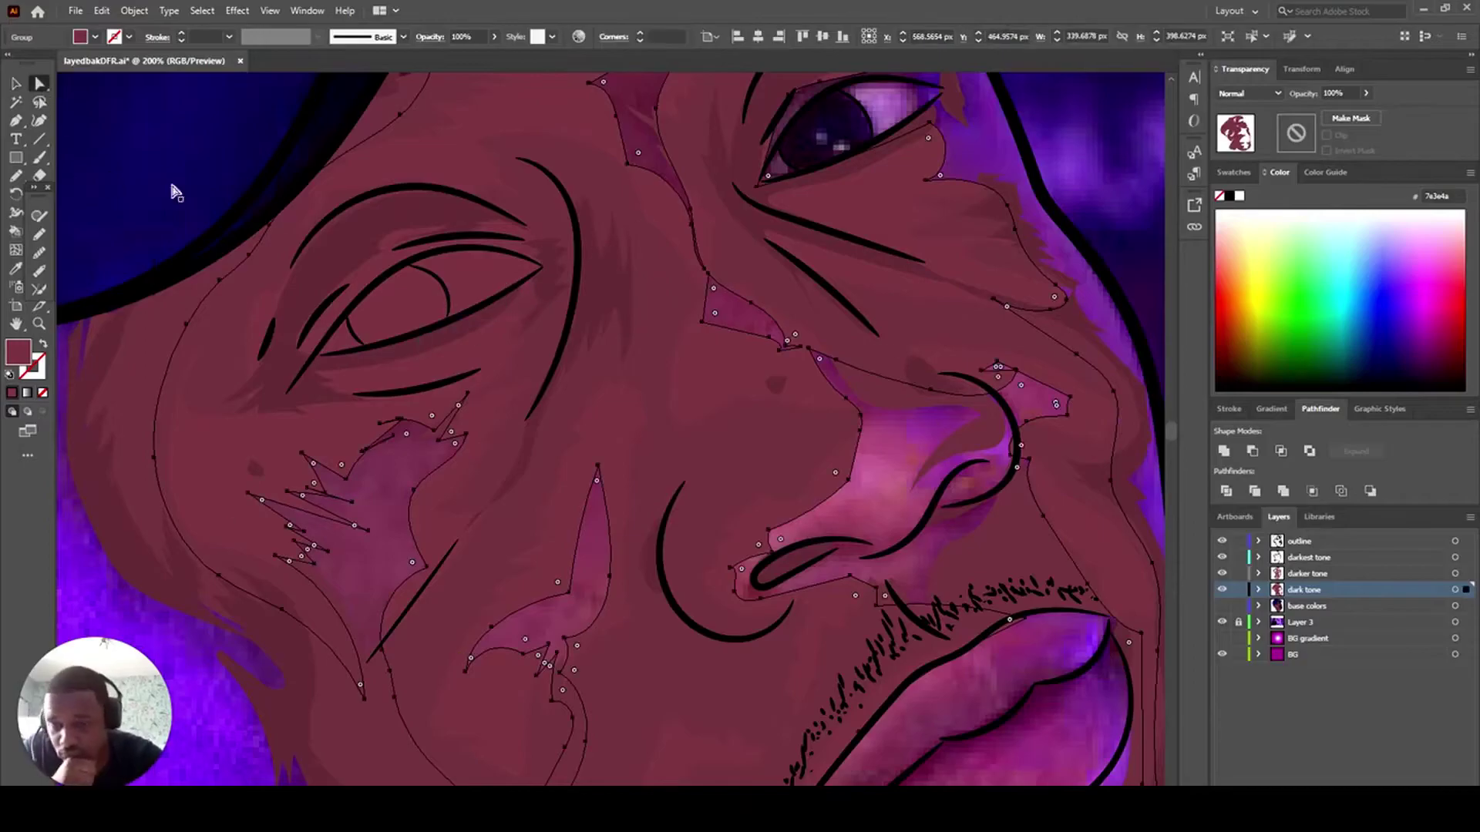
pyautogui.click(39, 121)
pyautogui.click(17, 176)
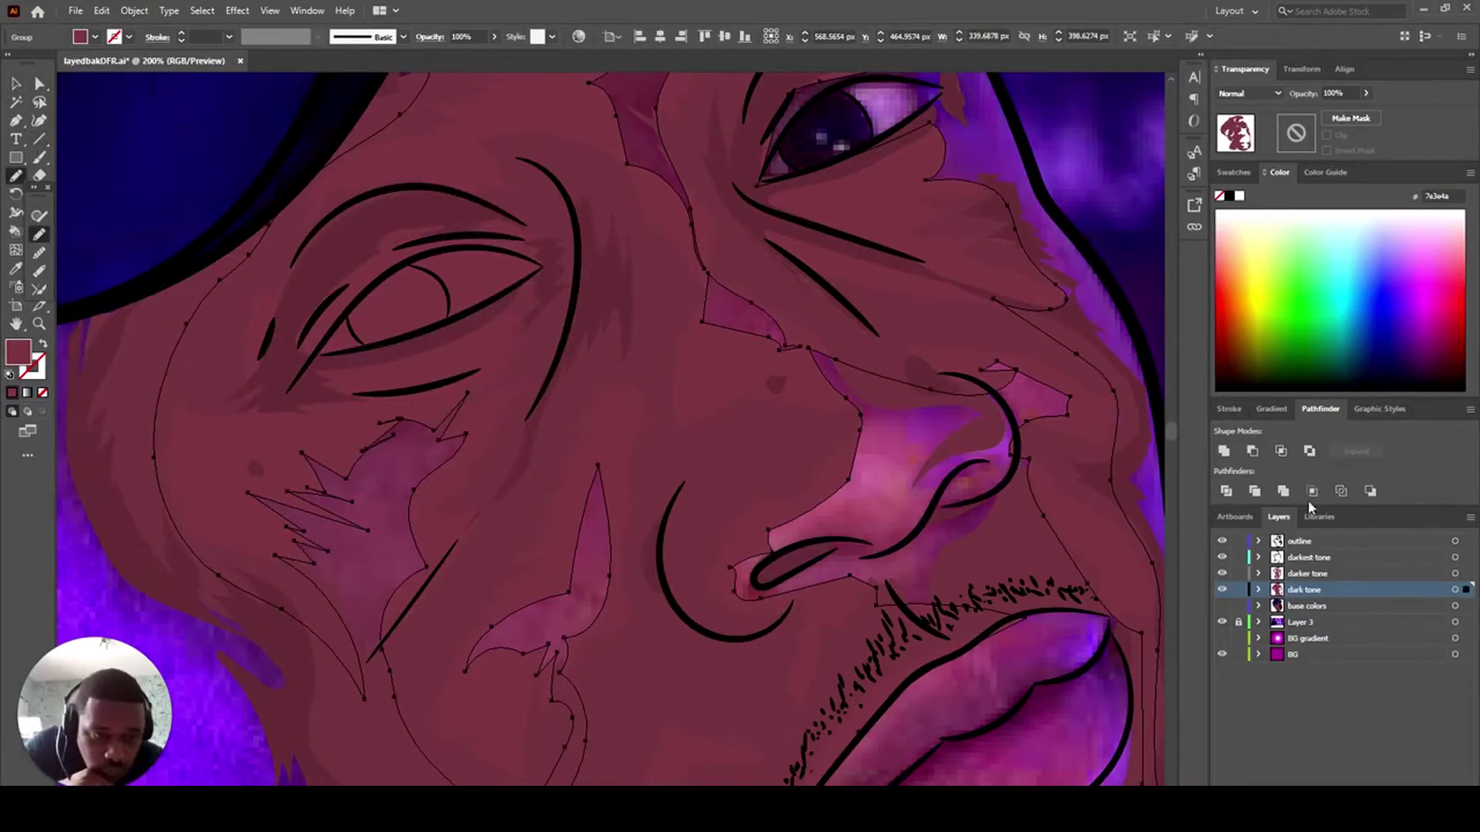
pyautogui.click(1309, 451)
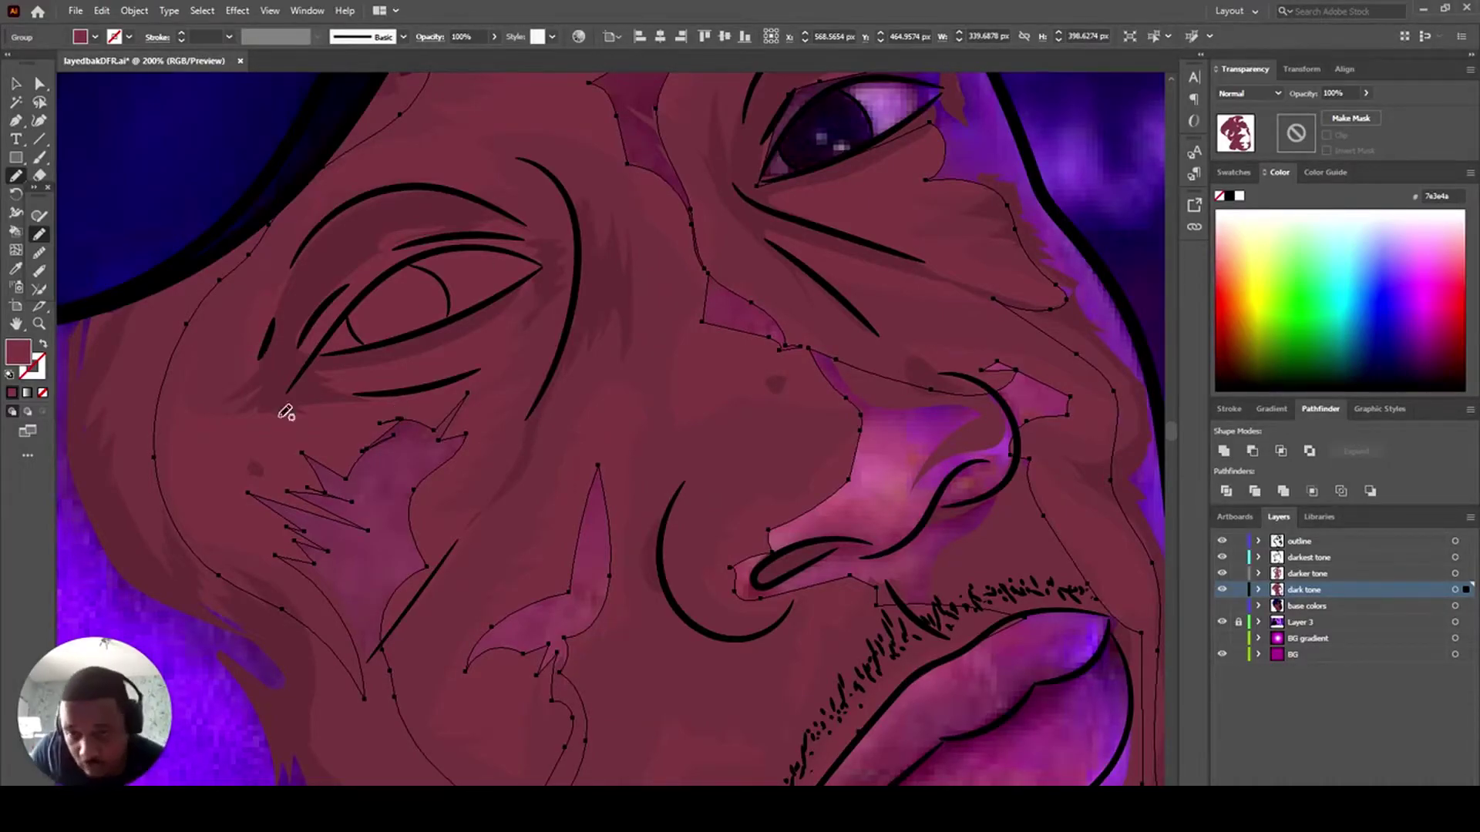
pyautogui.moveTo(318, 352); pyautogui.dragTo(316, 354)
pyautogui.click(16, 83)
pyautogui.click(1309, 452)
pyautogui.click(868, 431)
pyautogui.click(1281, 493)
pyautogui.click(868, 432)
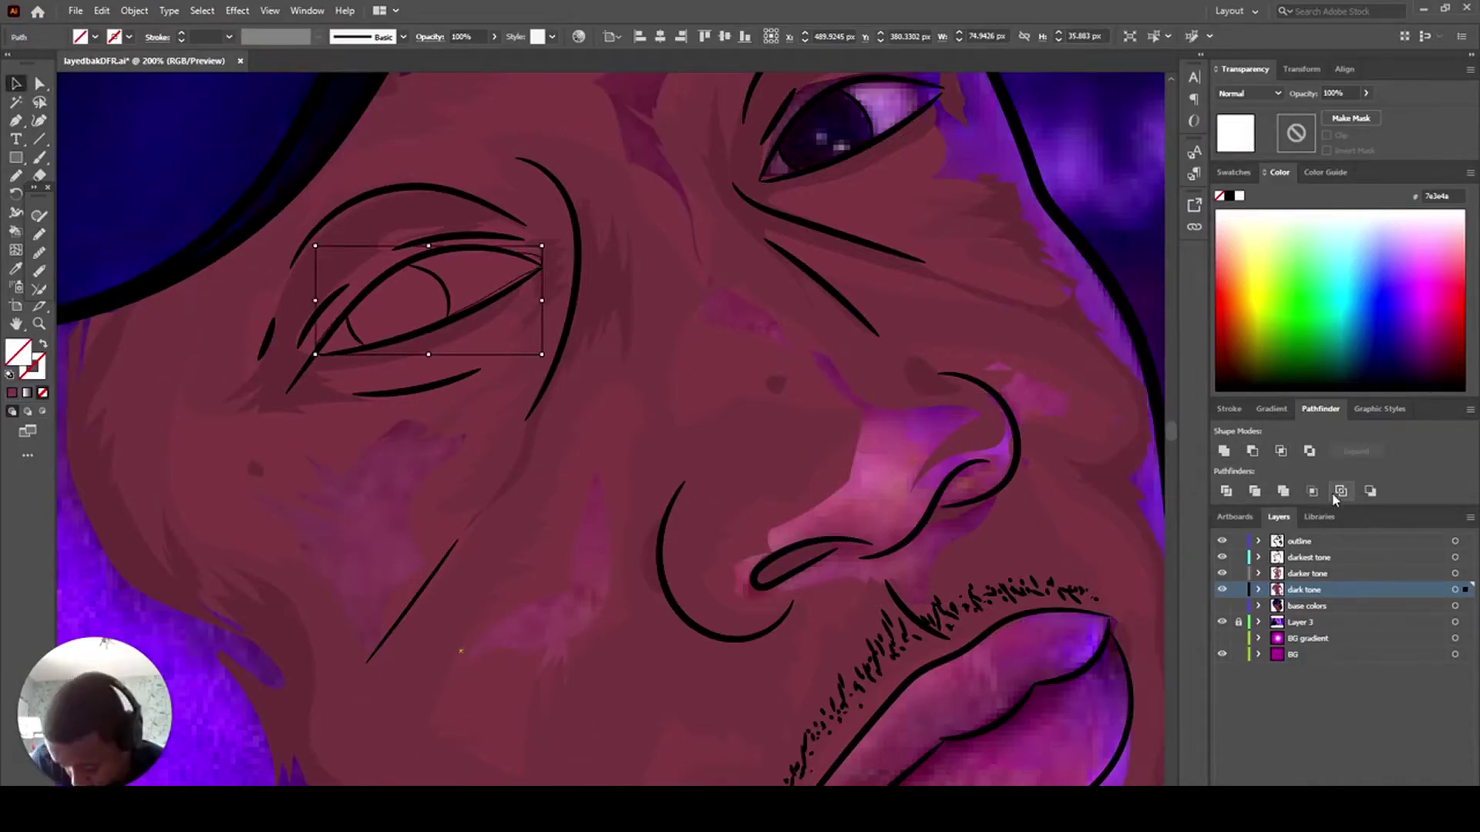
# - Expand the dark tone layer and toggle the visibility of its paths to examine which areas each one covers
pyautogui.click(1258, 589)
pyautogui.click(168, 470)
pyautogui.click(1276, 622)
pyautogui.moveTo(1319, 606); pyautogui.dragTo(1337, 631)
pyautogui.keyDown('ctrl'); pyautogui.click(1333, 628); pyautogui.keyUp('ctrl')
pyautogui.click(1350, 626)
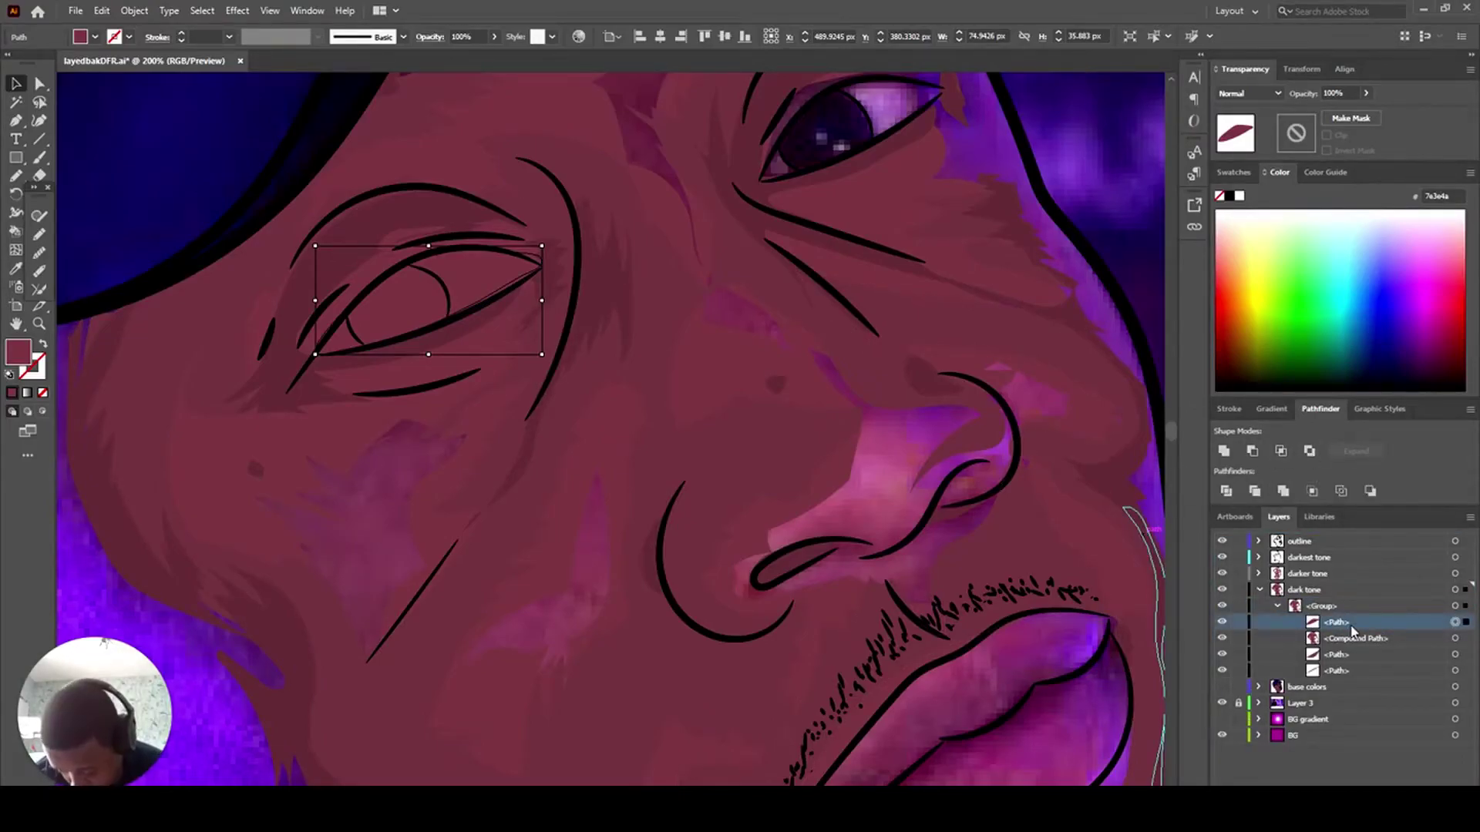
pyautogui.click(1221, 639)
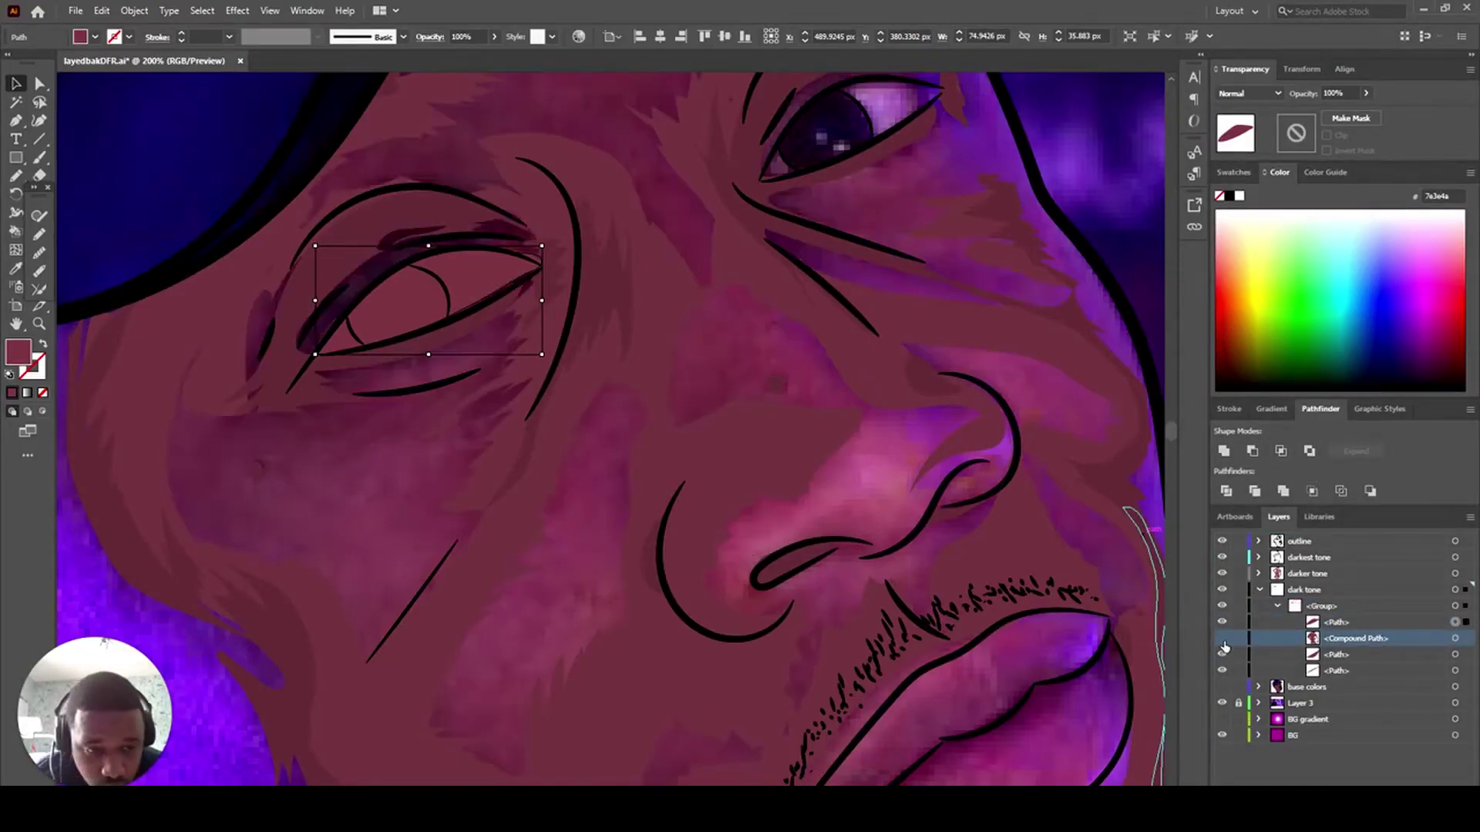
pyautogui.click(1252, 454)
pyautogui.click(1221, 623)
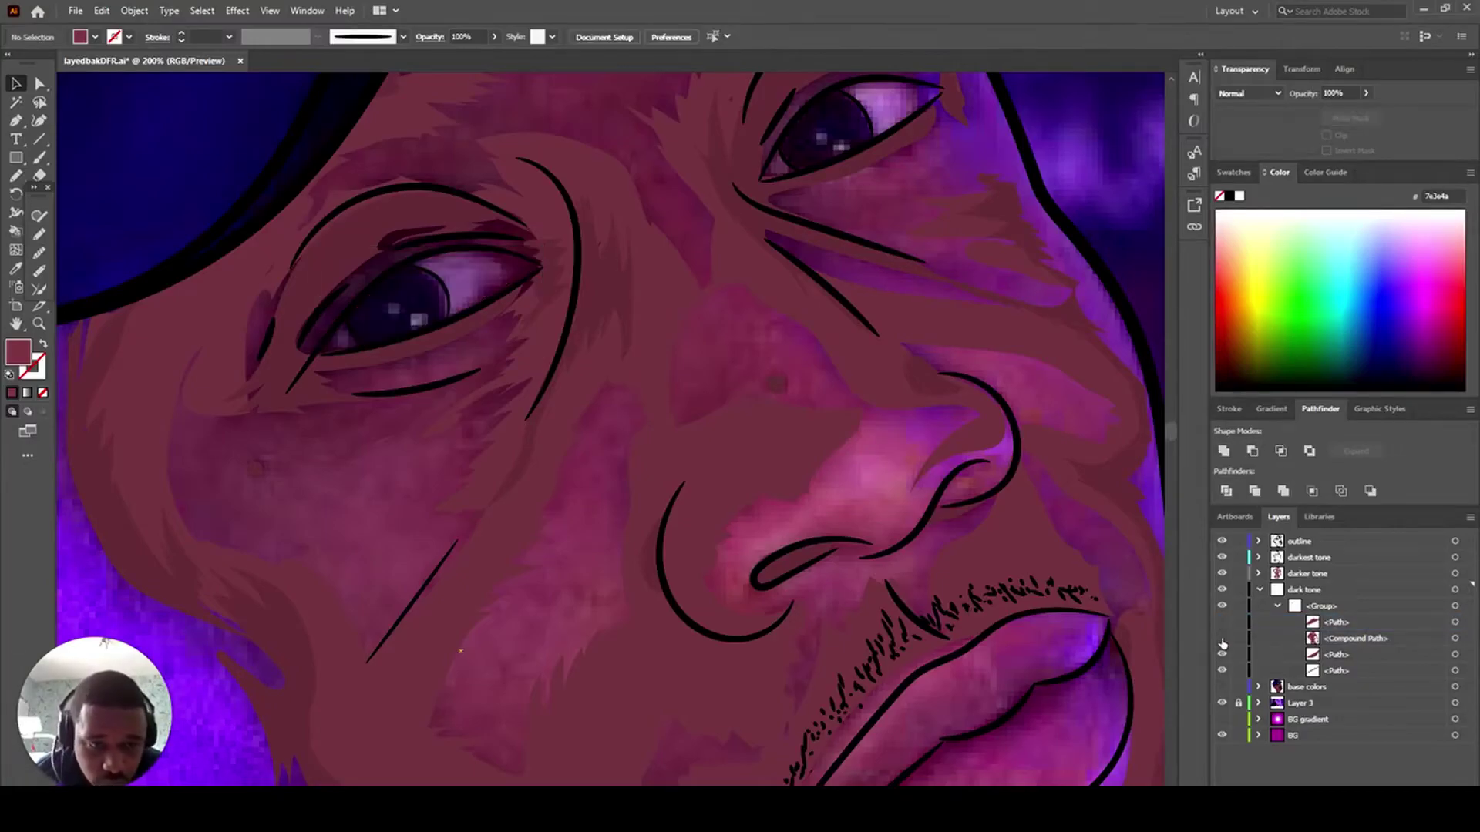
pyautogui.click(1221, 639)
# - Delete the eye-shaped path, the compound path and the remaining group from the dark tone layer
pyautogui.moveTo(1373, 625); pyautogui.dragTo(1459, 794)
pyautogui.click(1350, 623)
pyautogui.click(1224, 452)
pyautogui.press('Return')
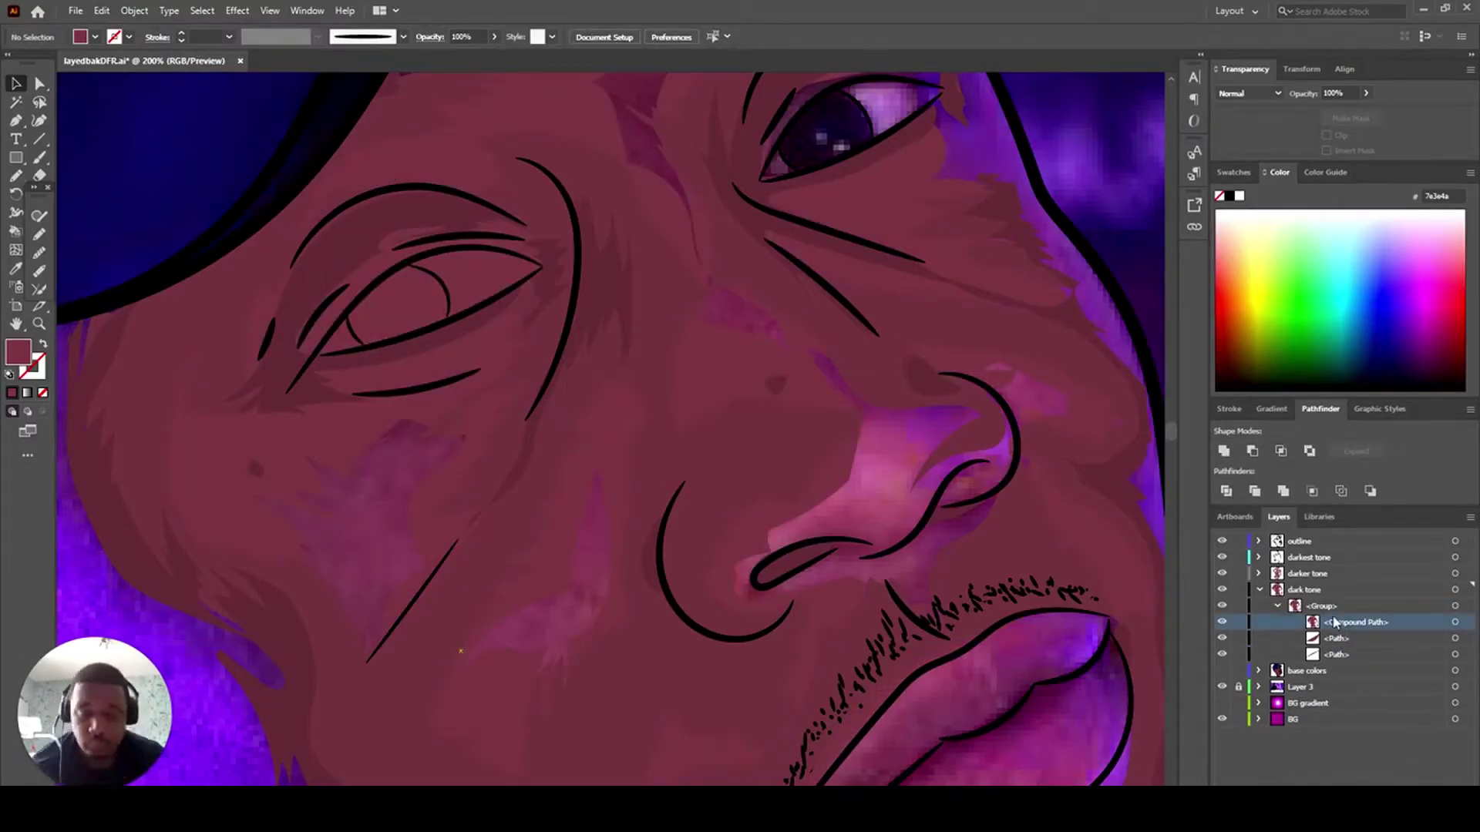
pyautogui.click(1459, 794)
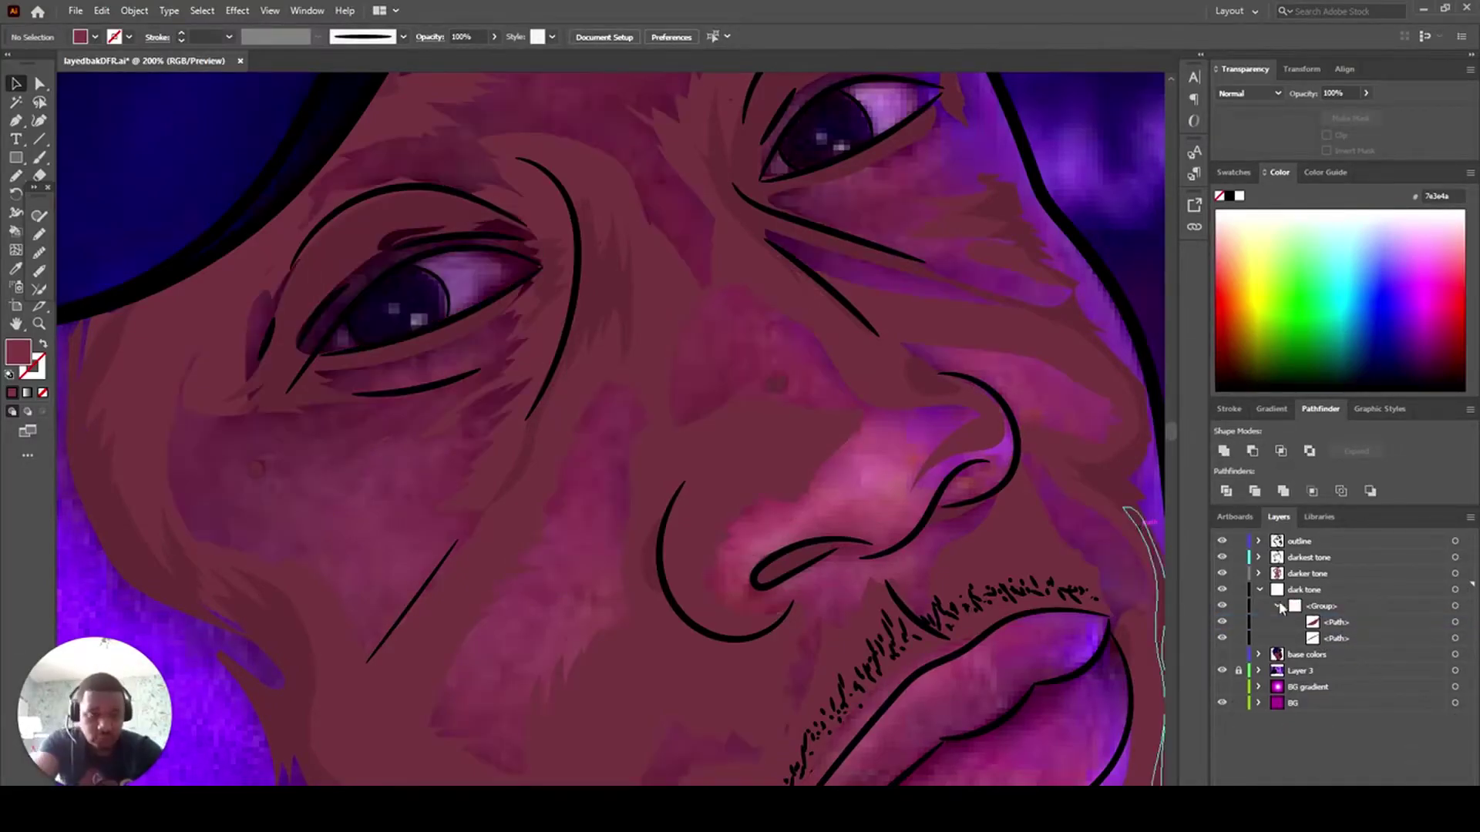
pyautogui.click(1336, 622)
pyautogui.click(1459, 794)
# - Retrace the jagged dark tone outline on the emptied dark tone layer, around the near cheek, nose, forehead and near eye, leaving the eyes clear
pyautogui.scroll(-2, 1040, 570)
pyautogui.click(1259, 590)
pyautogui.click(1304, 590)
pyautogui.click(47, 187)
pyautogui.click(16, 175)
pyautogui.scroll(-1, 773, 466)
pyautogui.moveTo(637, 420)
pyautogui.mouseDown()
pyautogui.moveTo(690, 493)
pyautogui.moveTo(726, 465)
pyautogui.moveTo(680, 409)
pyautogui.moveTo(767, 487)
pyautogui.moveTo(820, 438)
pyautogui.moveTo(775, 552)
pyautogui.moveTo(837, 499)
pyautogui.mouseUp()
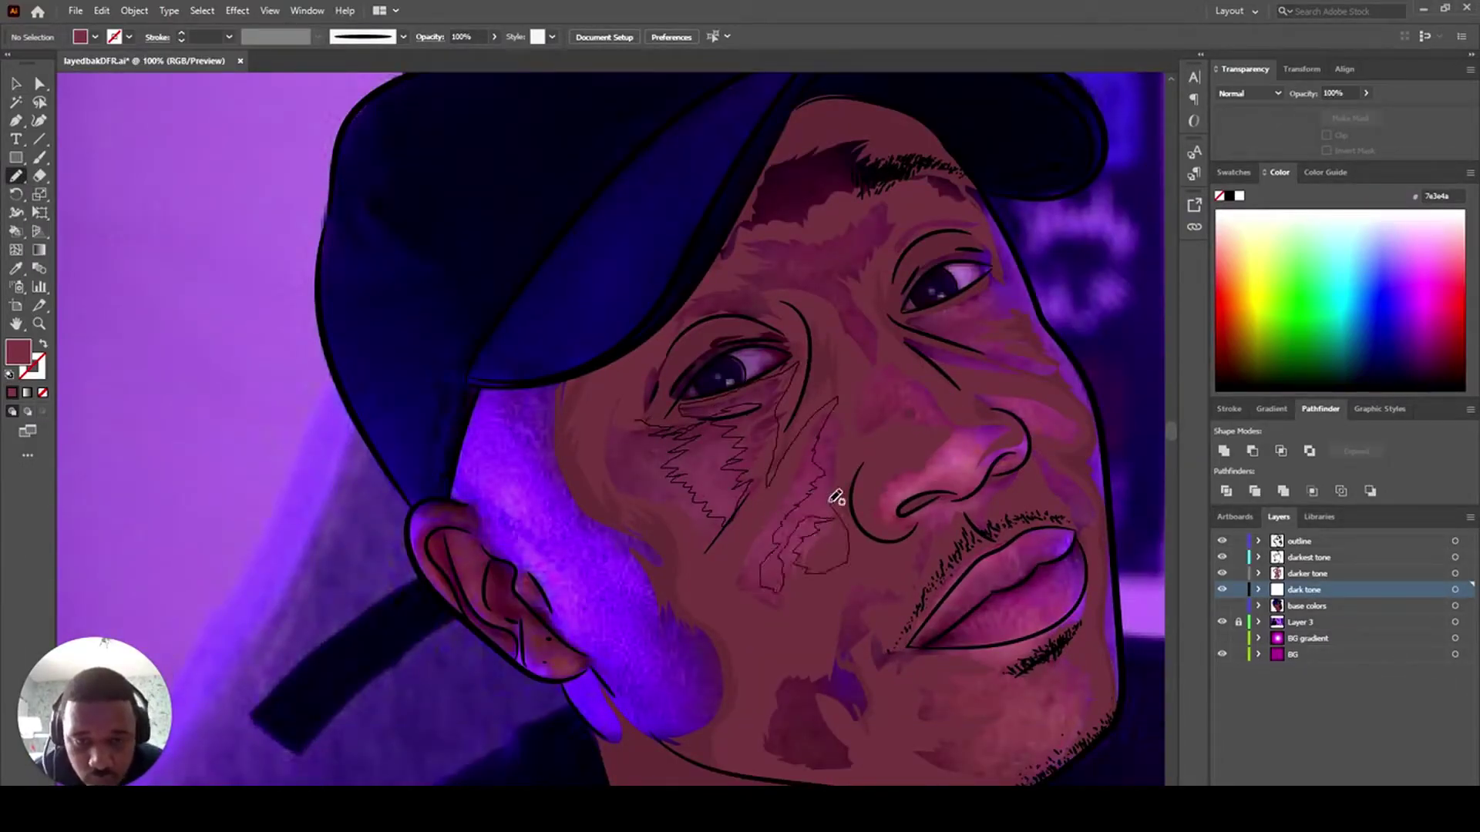
pyautogui.moveTo(851, 581); pyautogui.dragTo(594, 470)
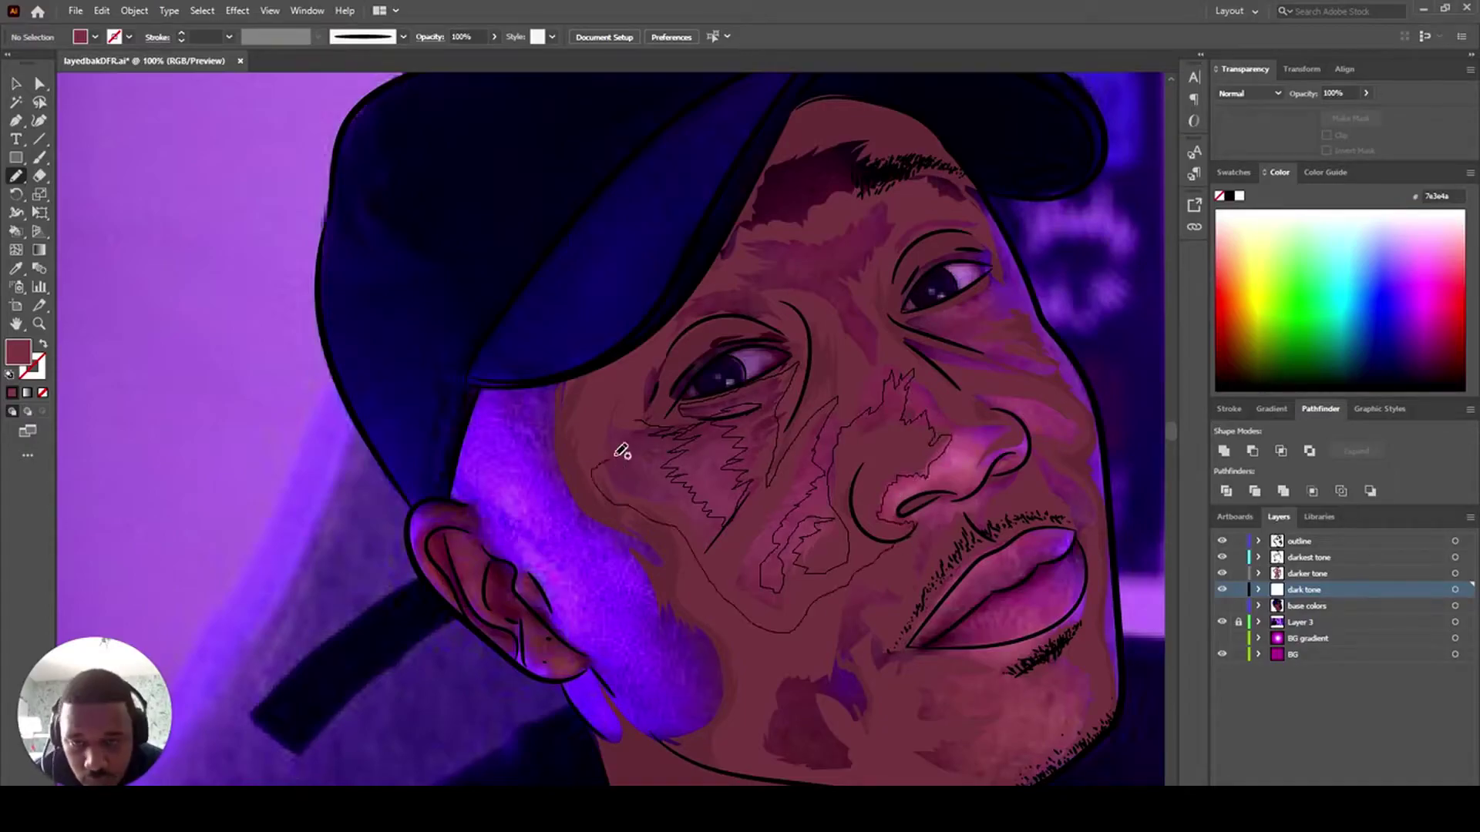
pyautogui.moveTo(642, 416)
pyautogui.mouseDown()
pyautogui.moveTo(796, 271)
pyautogui.moveTo(865, 313)
pyautogui.moveTo(934, 224)
pyautogui.moveTo(739, 222)
pyautogui.mouseUp()
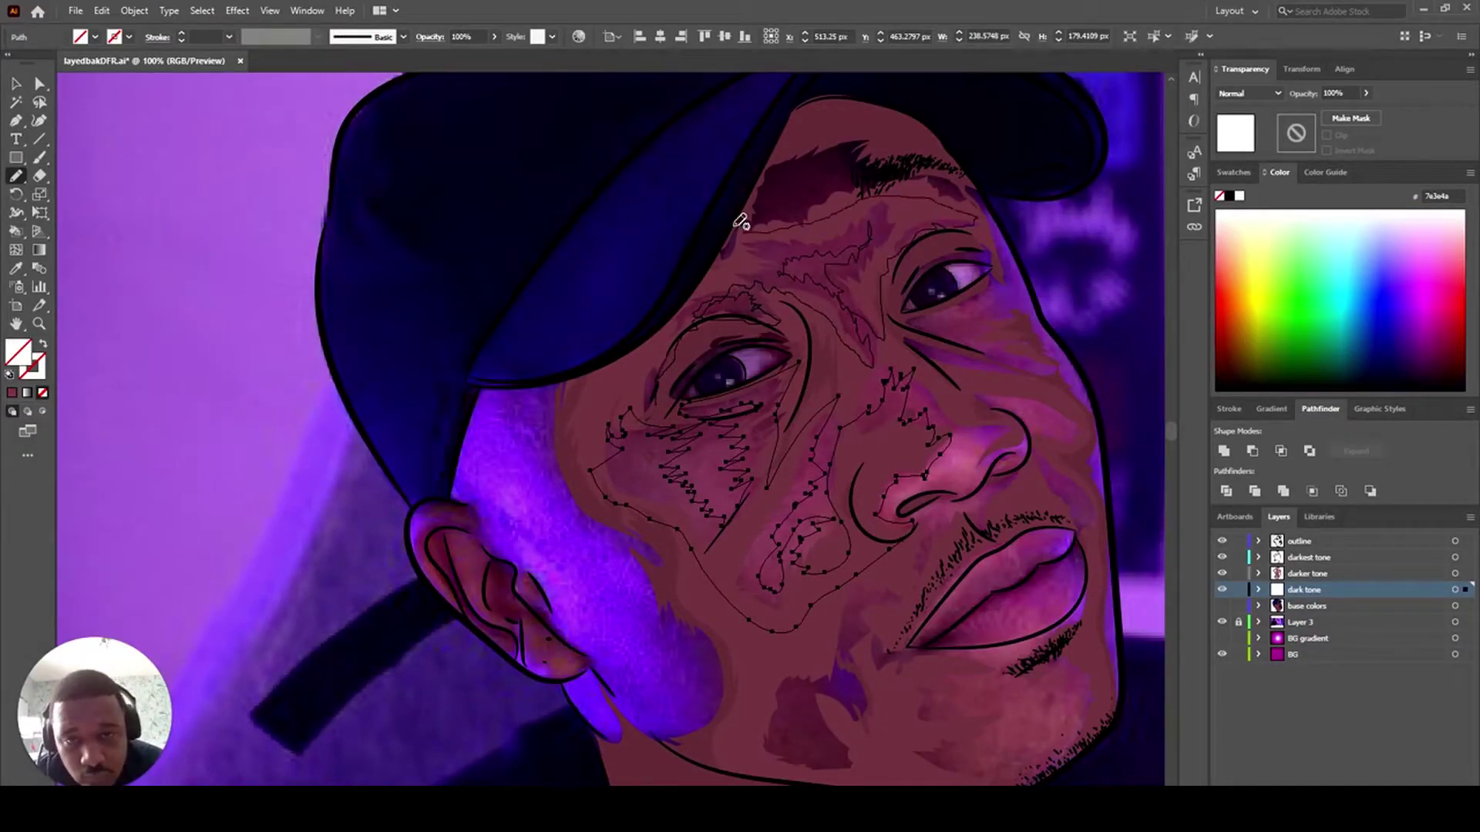
pyautogui.moveTo(701, 381); pyautogui.dragTo(698, 386)
# - Show the base colors and fill the dark tone layer's artwork with #7A3D4A
pyautogui.click(1221, 589)
pyautogui.click(1221, 590)
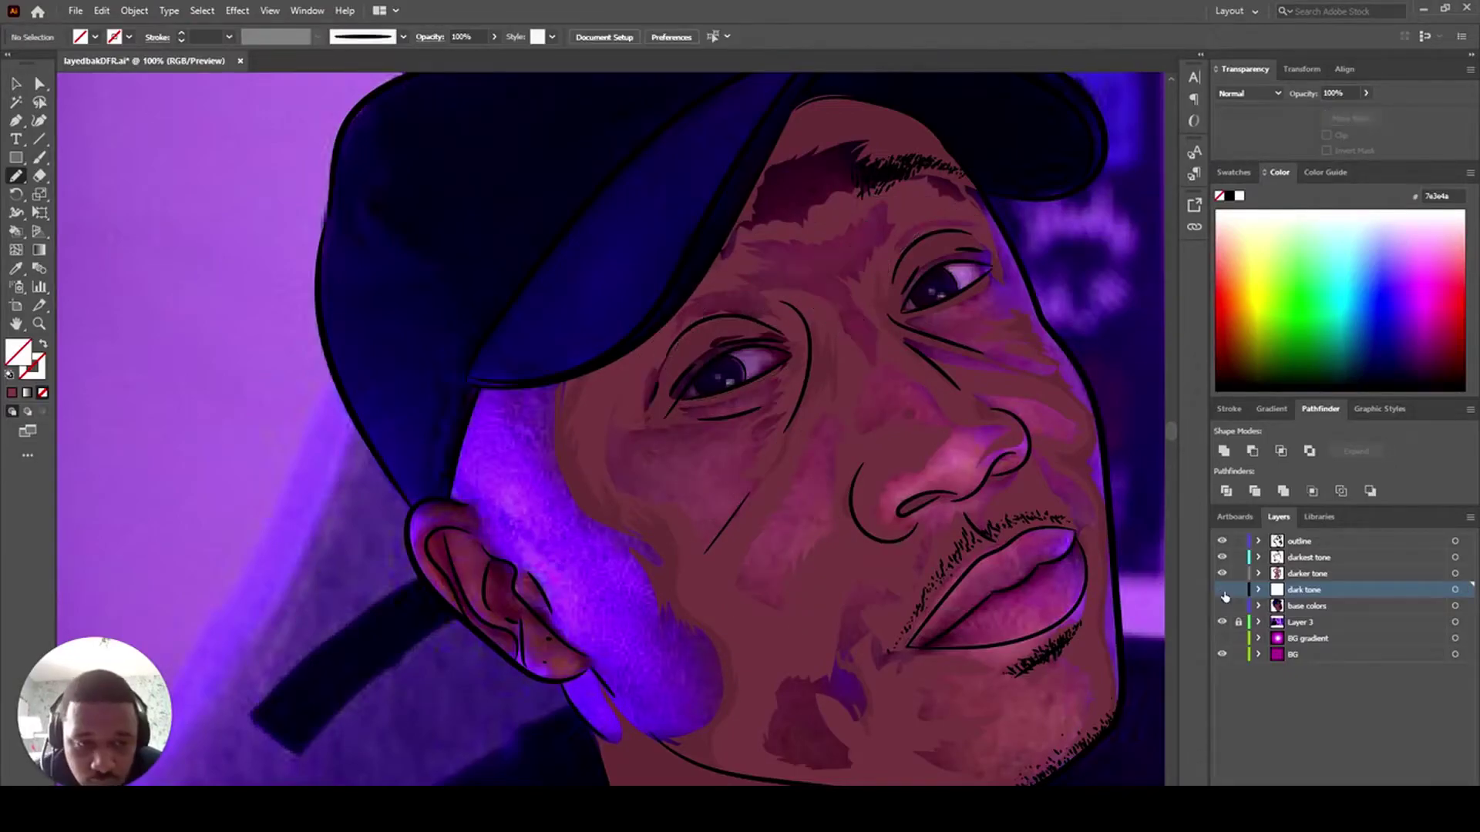
pyautogui.click(1455, 590)
pyautogui.click(12, 393)
pyautogui.click(1221, 606)
pyautogui.doubleClick(17, 352)
pyautogui.click(1249, 320)
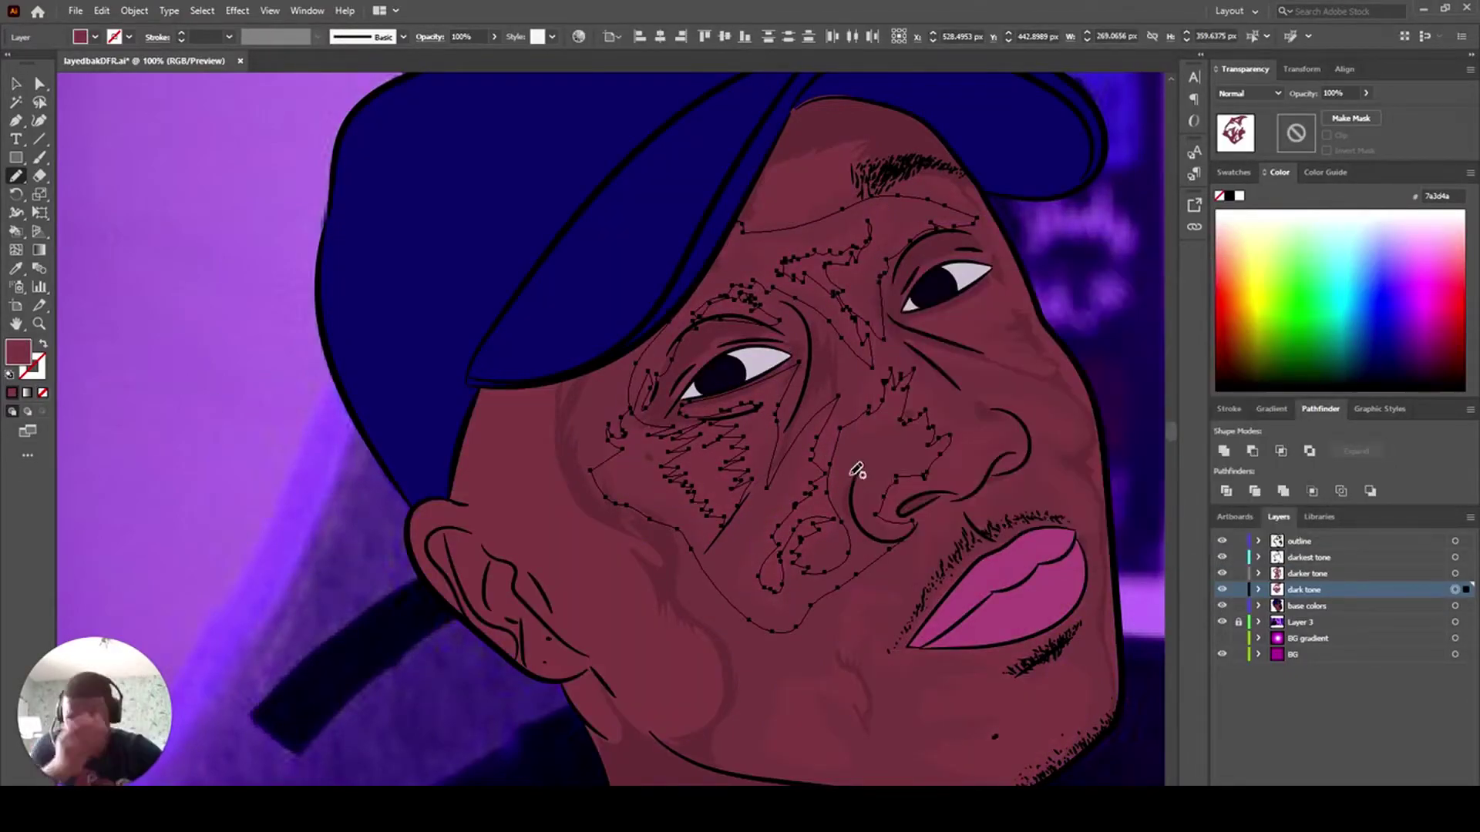
# - Hide the base colors and draw filled dark tone shapes over the lower cheek, jaw and chin, plus a small one below the lower lip
pyautogui.hotkey('ctrl', 'shift', 'a')
pyautogui.click(1222, 605)
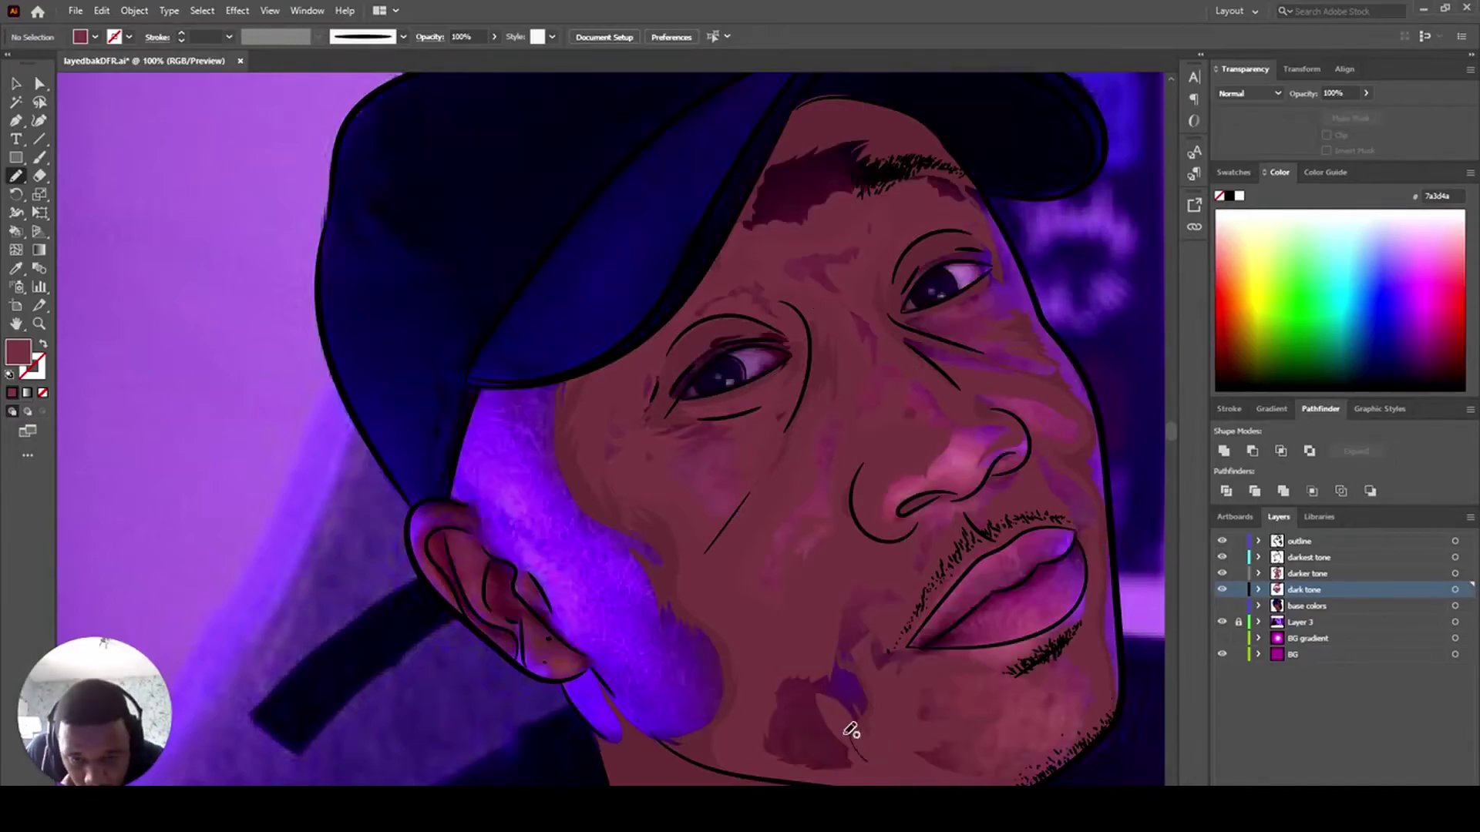
pyautogui.moveTo(785, 554)
pyautogui.mouseDown()
pyautogui.moveTo(816, 773)
pyautogui.moveTo(875, 753)
pyautogui.mouseUp()
pyautogui.moveTo(1021, 771); pyautogui.dragTo(957, 745)
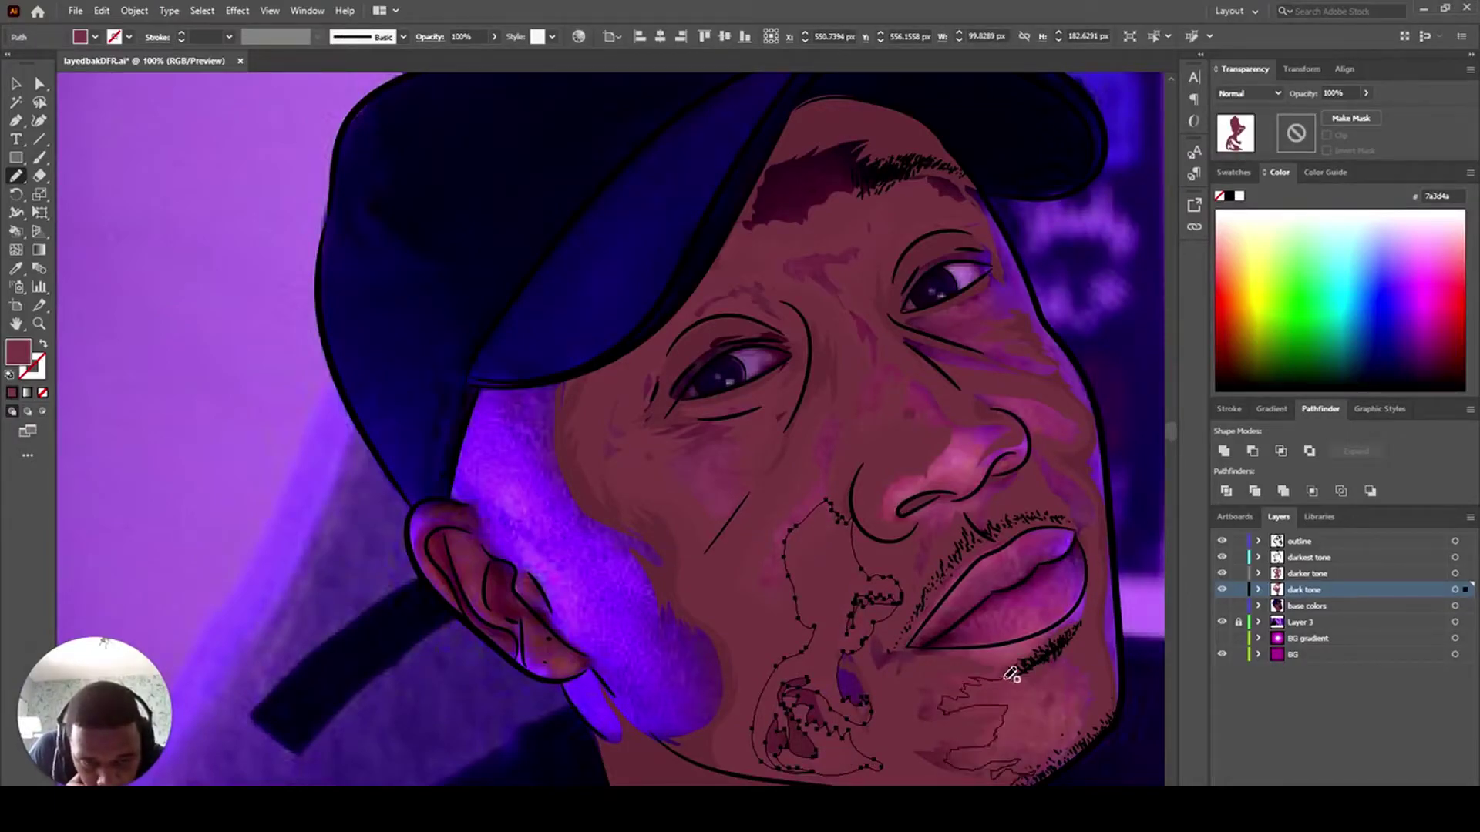
pyautogui.moveTo(942, 518)
pyautogui.mouseDown()
pyautogui.moveTo(899, 750)
pyautogui.moveTo(987, 766)
pyautogui.moveTo(1064, 570)
pyautogui.moveTo(1041, 713)
pyautogui.moveTo(1076, 709)
pyautogui.mouseUp()
pyautogui.scroll(-2, 1007, 732)
pyautogui.click(11, 393)
pyautogui.moveTo(925, 602)
pyautogui.mouseDown()
pyautogui.moveTo(1039, 593)
pyautogui.moveTo(926, 606)
pyautogui.mouseUp()
pyautogui.moveTo(1000, 645); pyautogui.dragTo(977, 652)
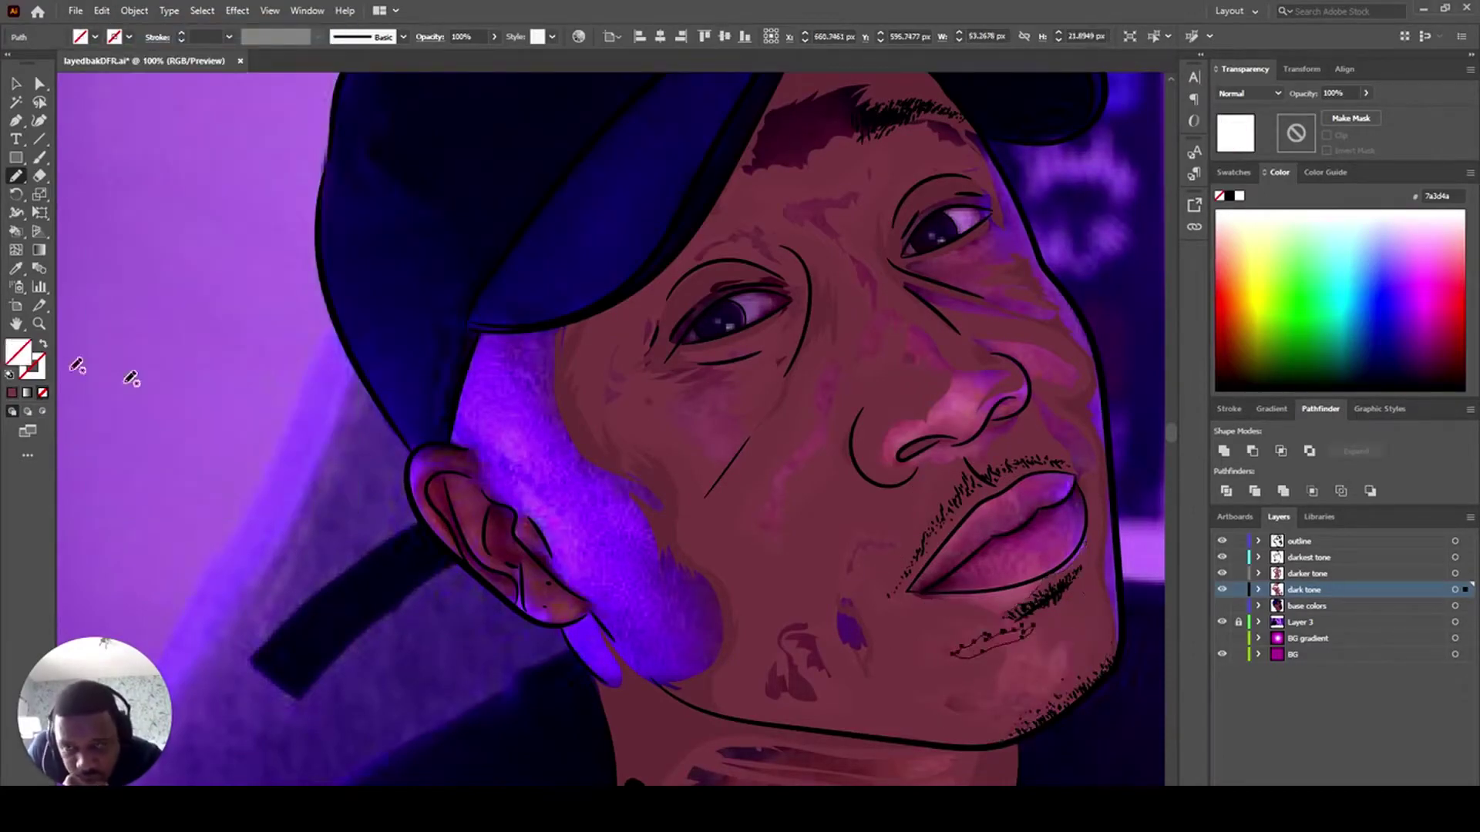
# - Draw further jagged dark tone shapes over the nose, the far cheek and the area above the upper lip, undoing one stray stroke
pyautogui.press(',')
pyautogui.scroll(3, 725, 515)
pyautogui.moveTo(727, 515); pyautogui.dragTo(732, 516)
pyautogui.press(',')
pyautogui.scroll(2, 905, 421)
pyautogui.moveTo(910, 510); pyautogui.dragTo(986, 564)
pyautogui.moveTo(1076, 542)
pyautogui.mouseDown()
pyautogui.moveTo(1014, 497)
pyautogui.moveTo(958, 512)
pyautogui.moveTo(883, 469)
pyautogui.moveTo(807, 388)
pyautogui.moveTo(793, 406)
pyautogui.moveTo(872, 532)
pyautogui.moveTo(897, 500)
pyautogui.moveTo(945, 530)
pyautogui.mouseUp()
pyautogui.moveTo(1008, 416)
pyautogui.mouseDown()
pyautogui.moveTo(915, 448)
pyautogui.moveTo(1014, 424)
pyautogui.moveTo(1041, 507)
pyautogui.moveTo(928, 451)
pyautogui.mouseUp()
pyautogui.hotkey('ctrl', 'z')
pyautogui.scroll(-3, 793, 412)
pyautogui.moveTo(983, 543)
pyautogui.mouseDown()
pyautogui.moveTo(1025, 515)
pyautogui.moveTo(1087, 576)
pyautogui.moveTo(1060, 533)
pyautogui.moveTo(986, 542)
pyautogui.mouseUp()
pyautogui.scroll(-5, 1032, 524)
# - Show the base colors and try a higher saturation for the darker tone layer's fill, cancelling the color change
pyautogui.click(1221, 606)
pyautogui.scroll(3, 1116, 441)
pyautogui.click(1454, 574)
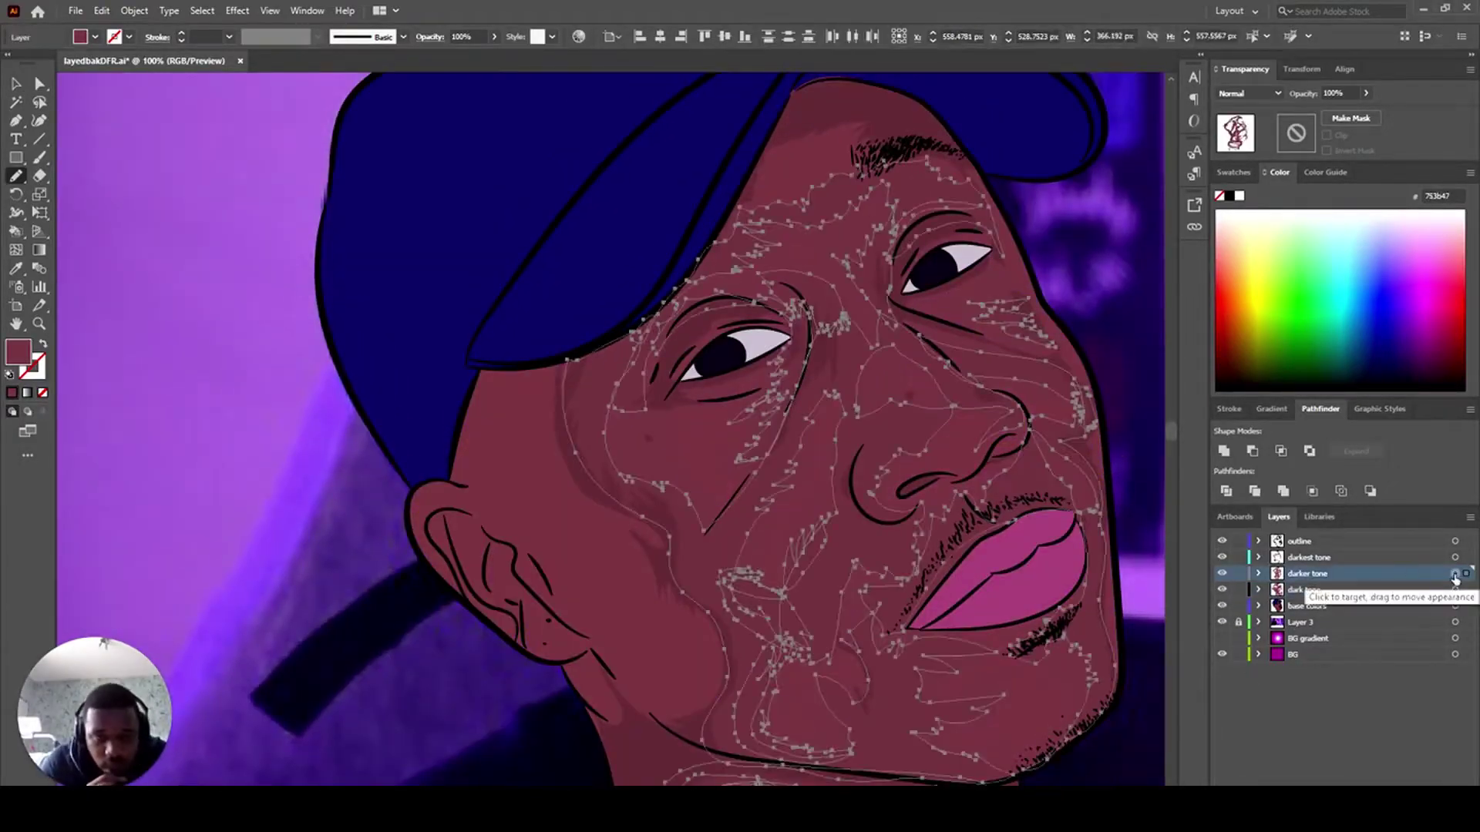
pyautogui.doubleClick(18, 353)
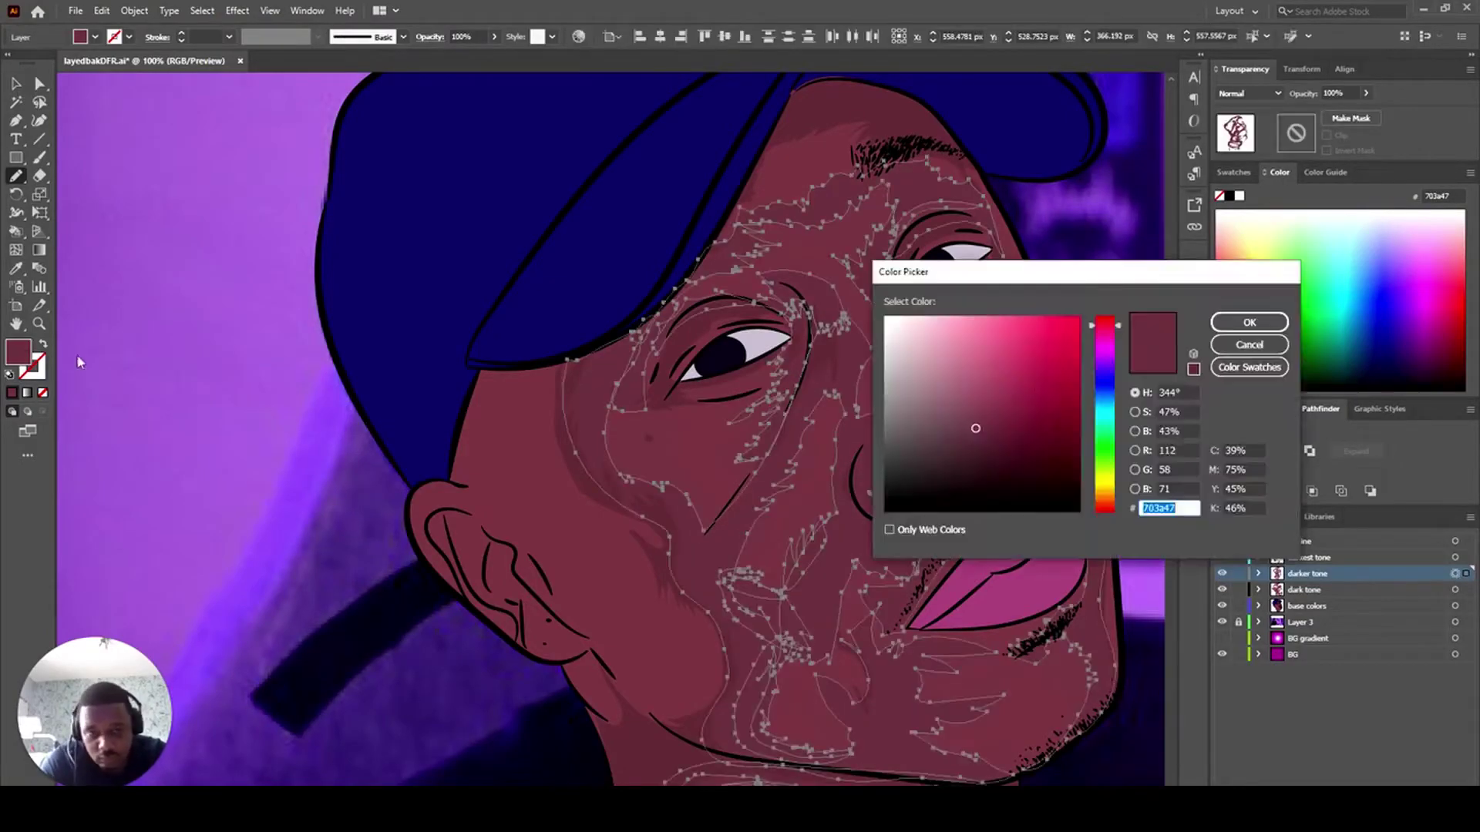
pyautogui.click(1186, 411)
pyautogui.press('Up')
pyautogui.press('Up')
pyautogui.press('Up')
pyautogui.press('Up')
pyautogui.press('Up')
pyautogui.press('Up')
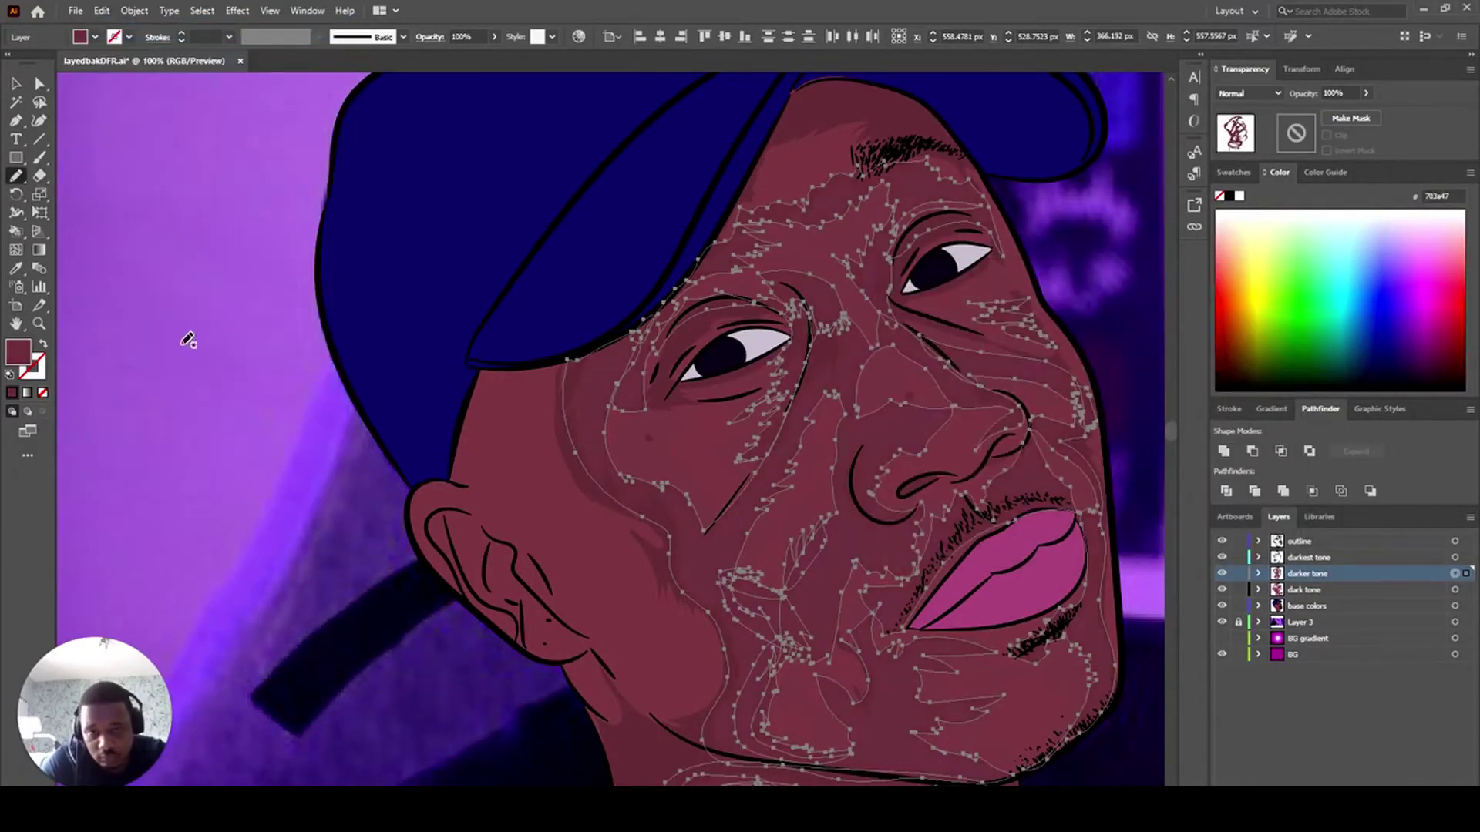
pyautogui.press('Escape')
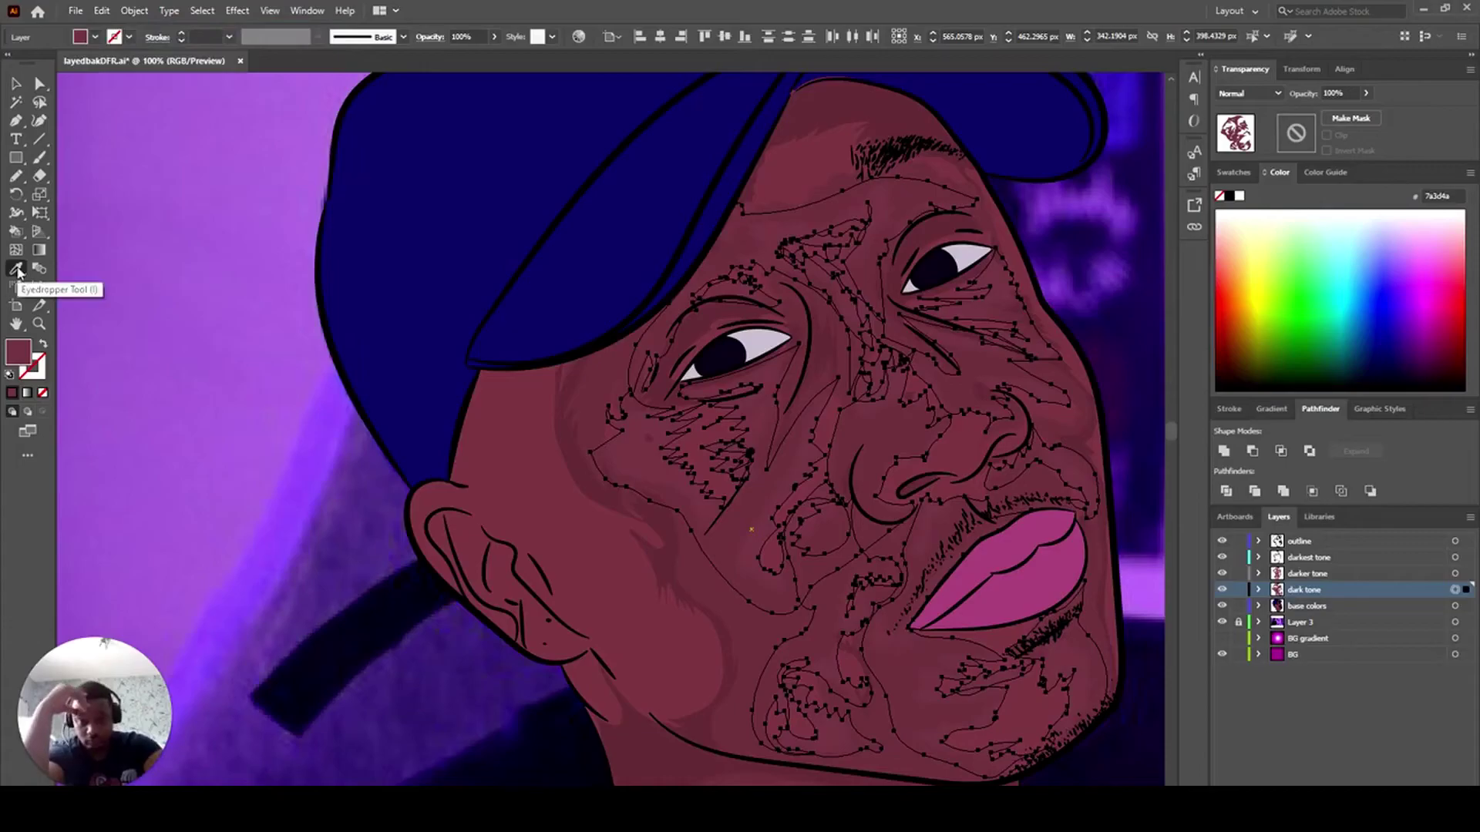
# - Try a #763E4A fill on the dark tone layer, compare it with the layer hidden and shown, and undo the change
pyautogui.doubleClick(17, 355)
pyautogui.doubleClick(1168, 431)
pyautogui.press('Down')
pyautogui.press('Down')
pyautogui.press('Down')
pyautogui.click(1246, 324)
pyautogui.click(1222, 590)
pyautogui.click(1221, 589)
pyautogui.click(1222, 589)
pyautogui.click(101, 11)
pyautogui.click(116, 30)
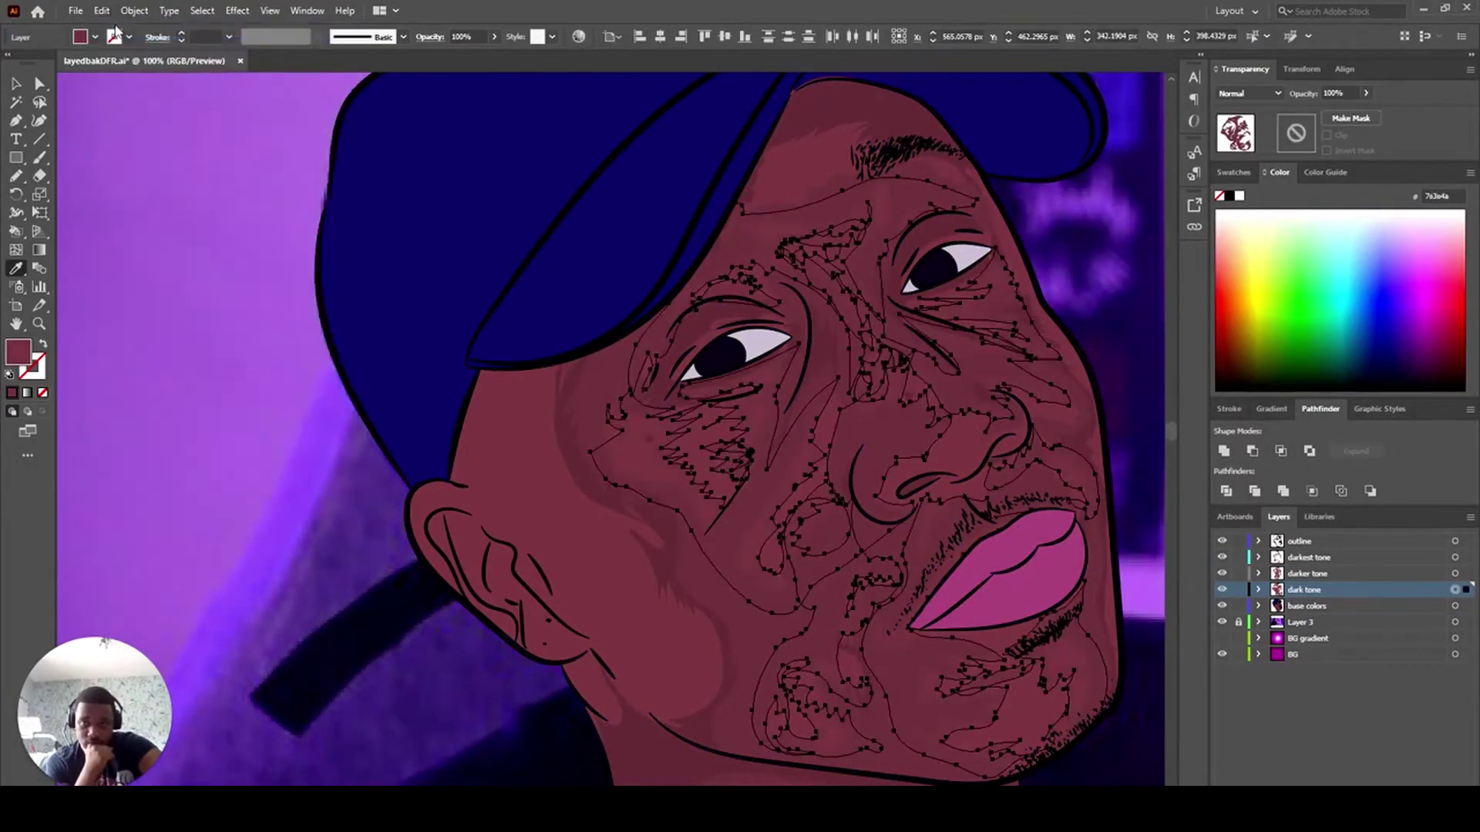
pyautogui.hotkey('ctrl', 'shift', 'a')
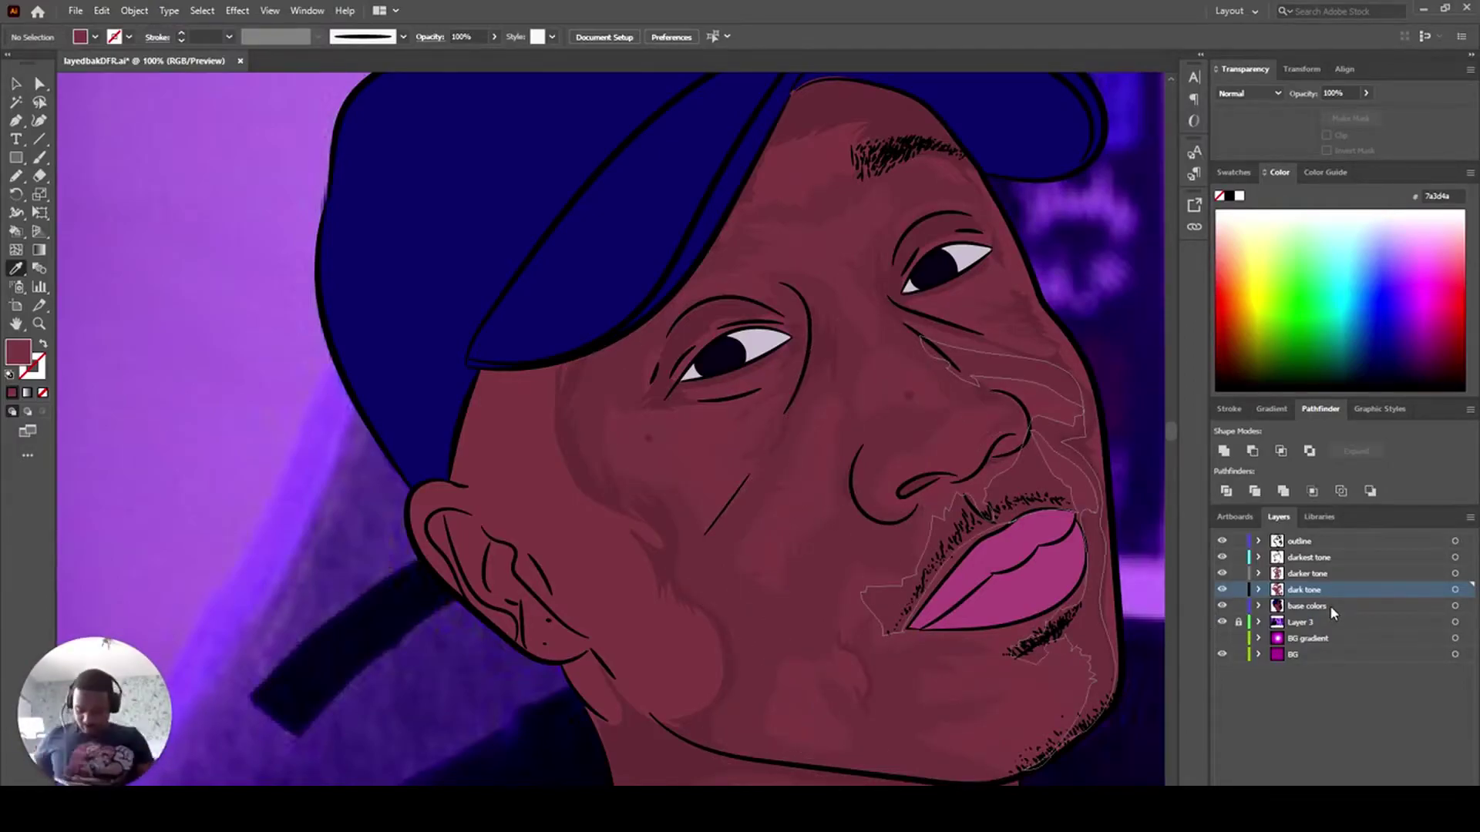
# - Hide the base colors and add a new layer directly above darkest tone
pyautogui.scroll(-3, 1102, 628)
pyautogui.scroll(1, 1102, 628)
pyautogui.click(1221, 605)
pyautogui.click(1310, 557)
pyautogui.click(1434, 792)
pyautogui.scroll(2, 609, 423)
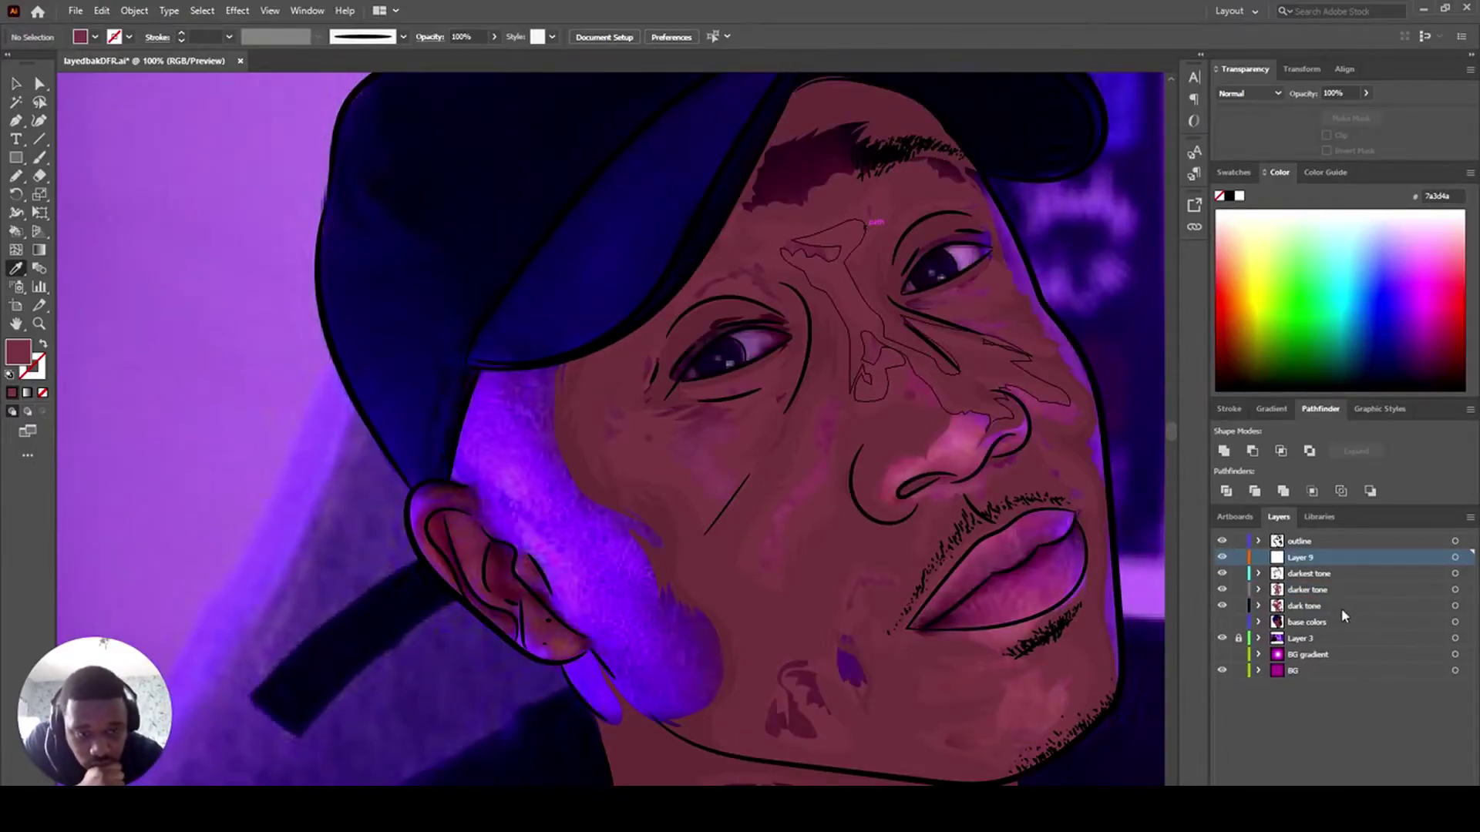
# - Rename the dark tone layer as "mid tone" and the darker tone layer as "dark tone"
pyautogui.click(1379, 604)
pyautogui.doubleClick(1302, 605)
pyautogui.write('mid tone')
pyautogui.doubleClick(1305, 589)
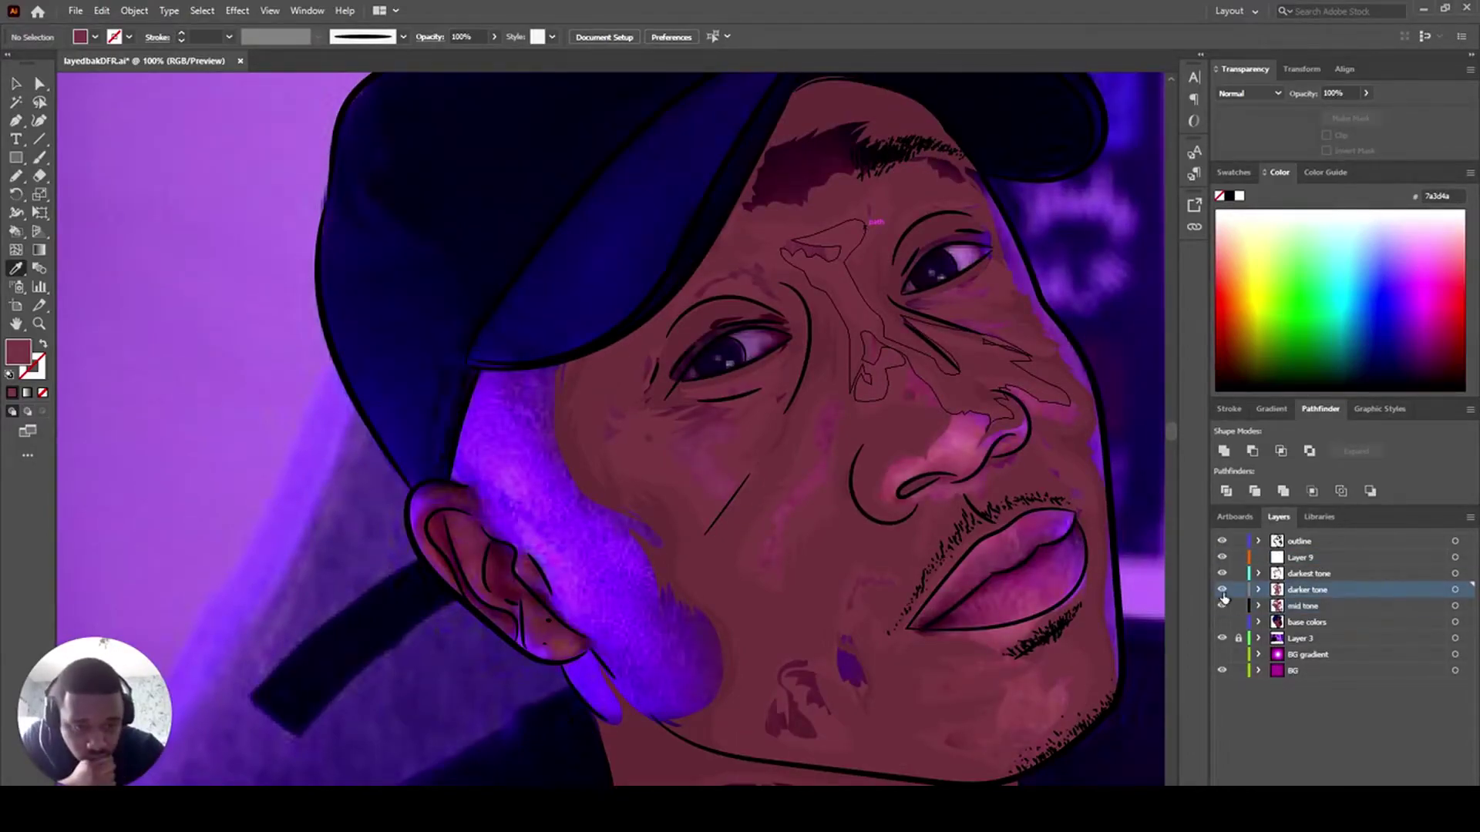
pyautogui.click(1324, 578)
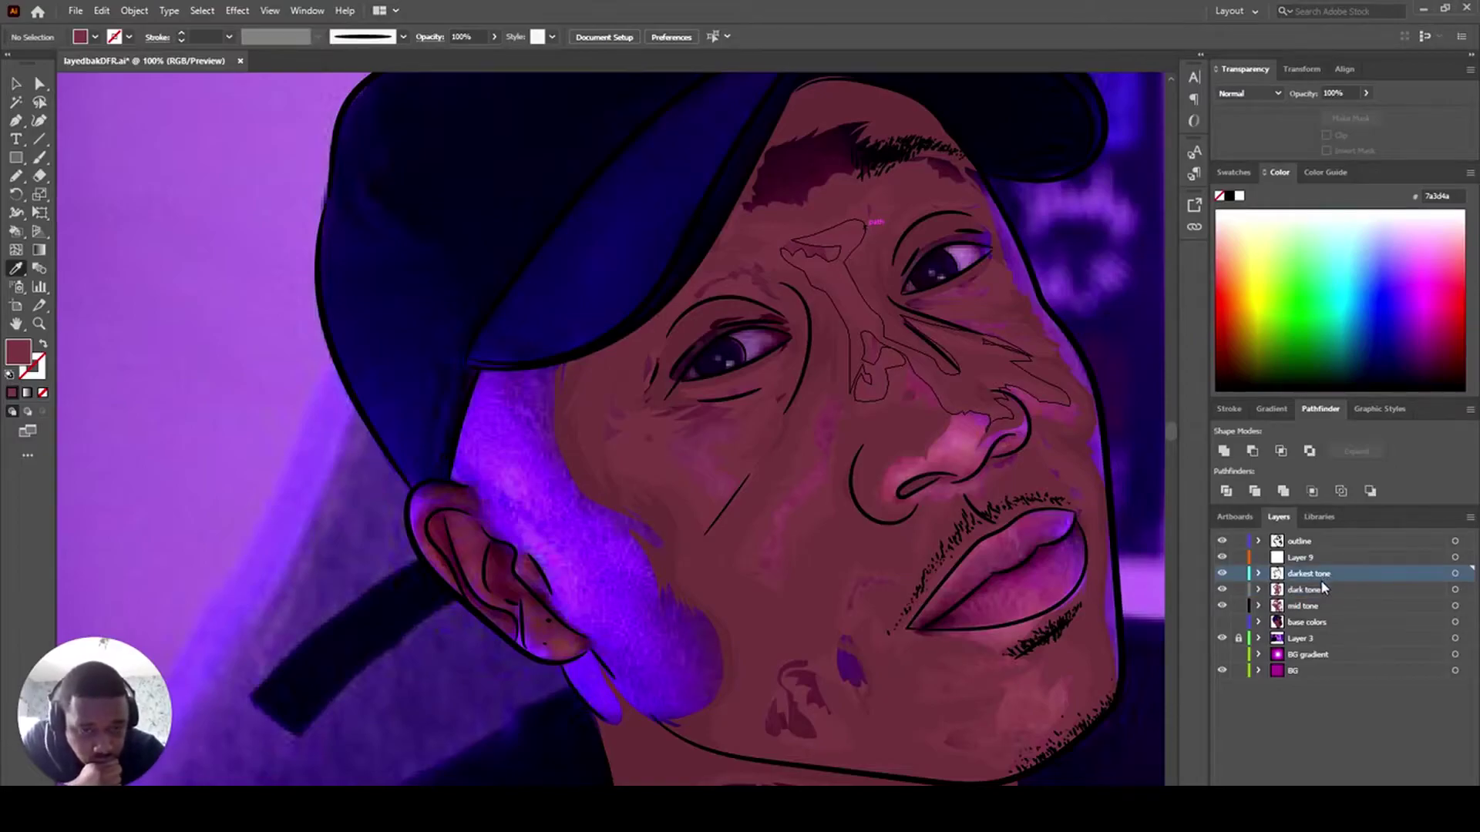
# - Create a layer named "darker tone" between darkest tone and dark tone
pyautogui.hotkey('ctrl', 'l')
pyautogui.doubleClick(1305, 590)
pyautogui.write('darker tone')
pyautogui.press('Return')
# - Draw jagged darker tone shapes on the jaw and lower cheek, across the forehead below the cap, and along the far side of the face
pyautogui.press('n')
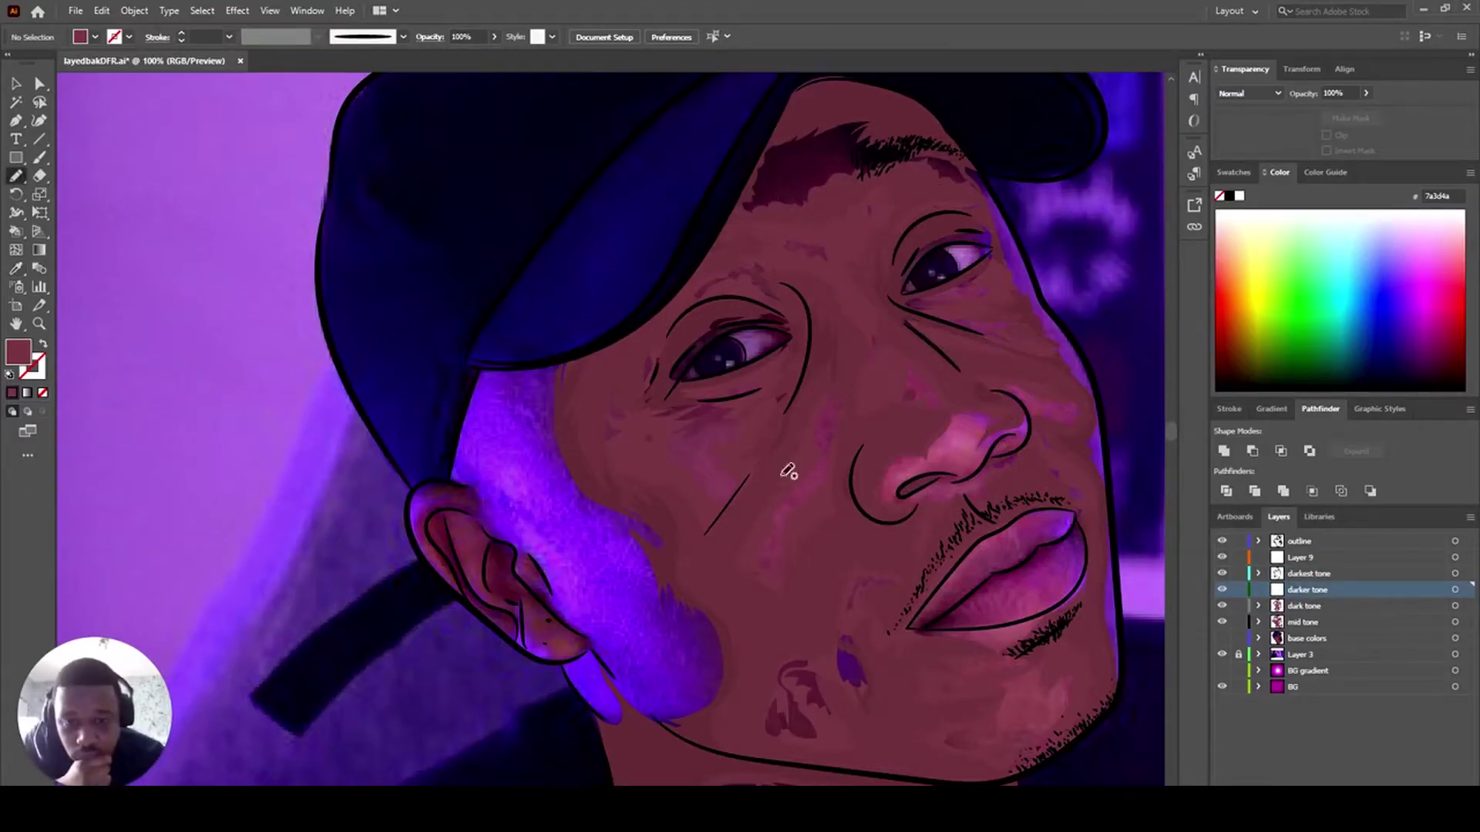
pyautogui.moveTo(776, 736); pyautogui.dragTo(798, 693)
pyautogui.click(12, 393)
pyautogui.moveTo(840, 636)
pyautogui.mouseDown()
pyautogui.moveTo(853, 695)
pyautogui.moveTo(842, 637)
pyautogui.mouseUp()
pyautogui.click(11, 393)
pyautogui.moveTo(741, 209); pyautogui.dragTo(844, 170)
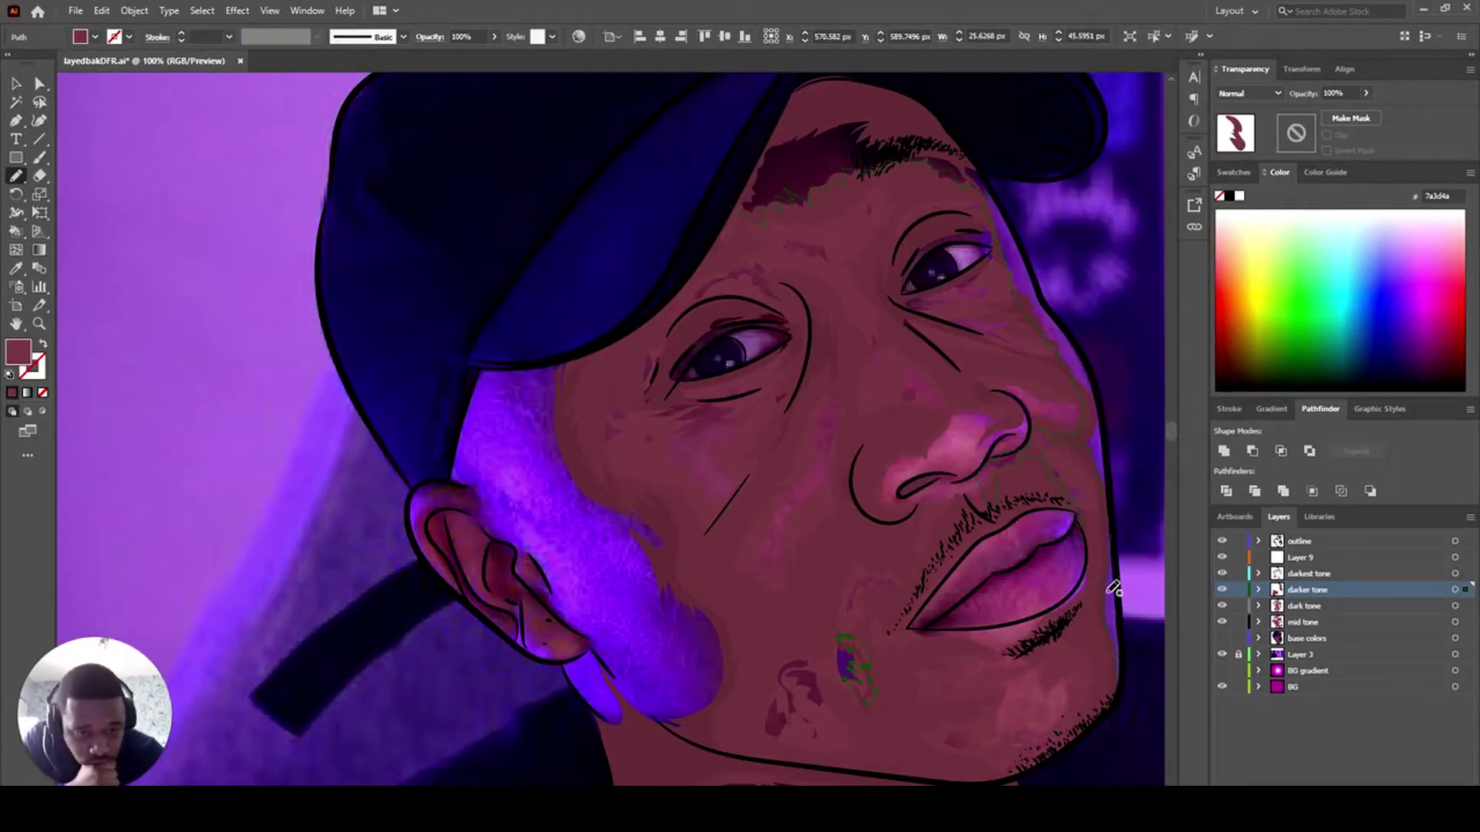
pyautogui.moveTo(766, 146); pyautogui.dragTo(731, 208)
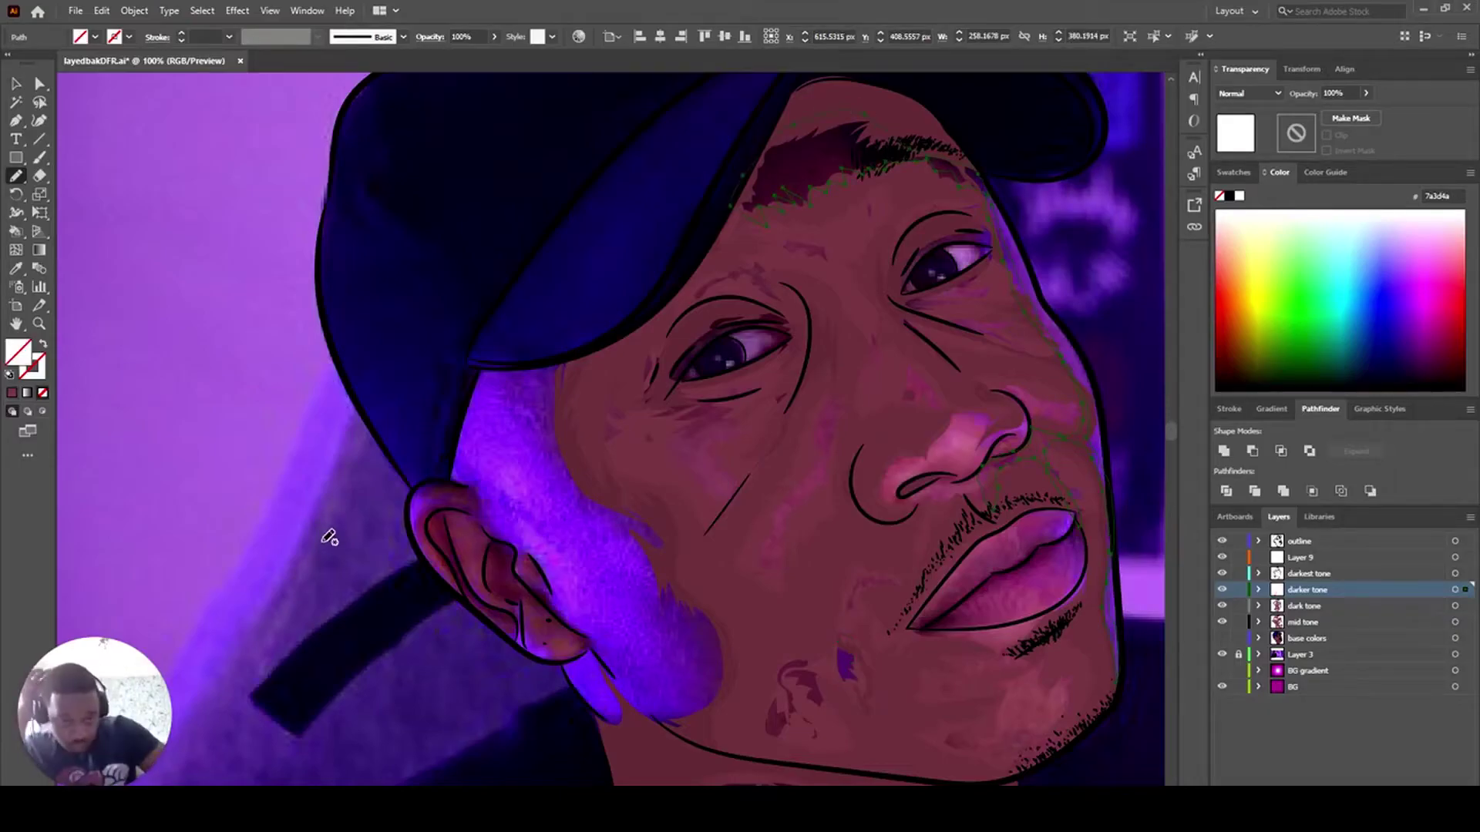
# - Fill the whole darker tone layer with #6B3745 by setting the color's brightness to 42%
pyautogui.click(11, 393)
pyautogui.click(1455, 590)
pyautogui.doubleClick(19, 353)
pyautogui.doubleClick(1169, 432)
pyautogui.write('42')
pyautogui.click(1249, 322)
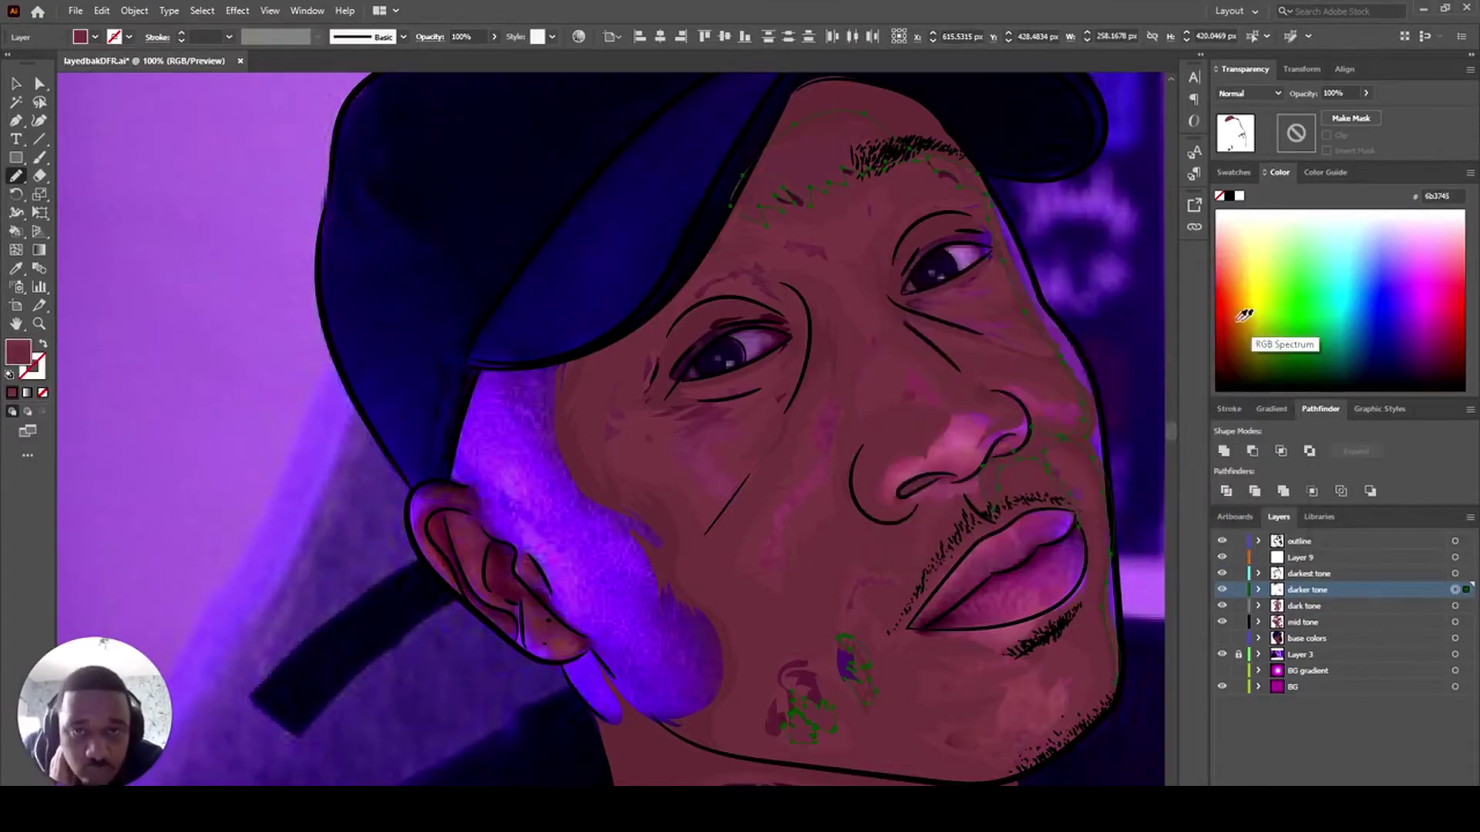
# - Draw darker tone shapes along the forehead at the cap's edge and from the nostril down to the far mouth corner
pyautogui.click(1222, 591)
pyautogui.click(1222, 591)
pyautogui.click(1222, 639)
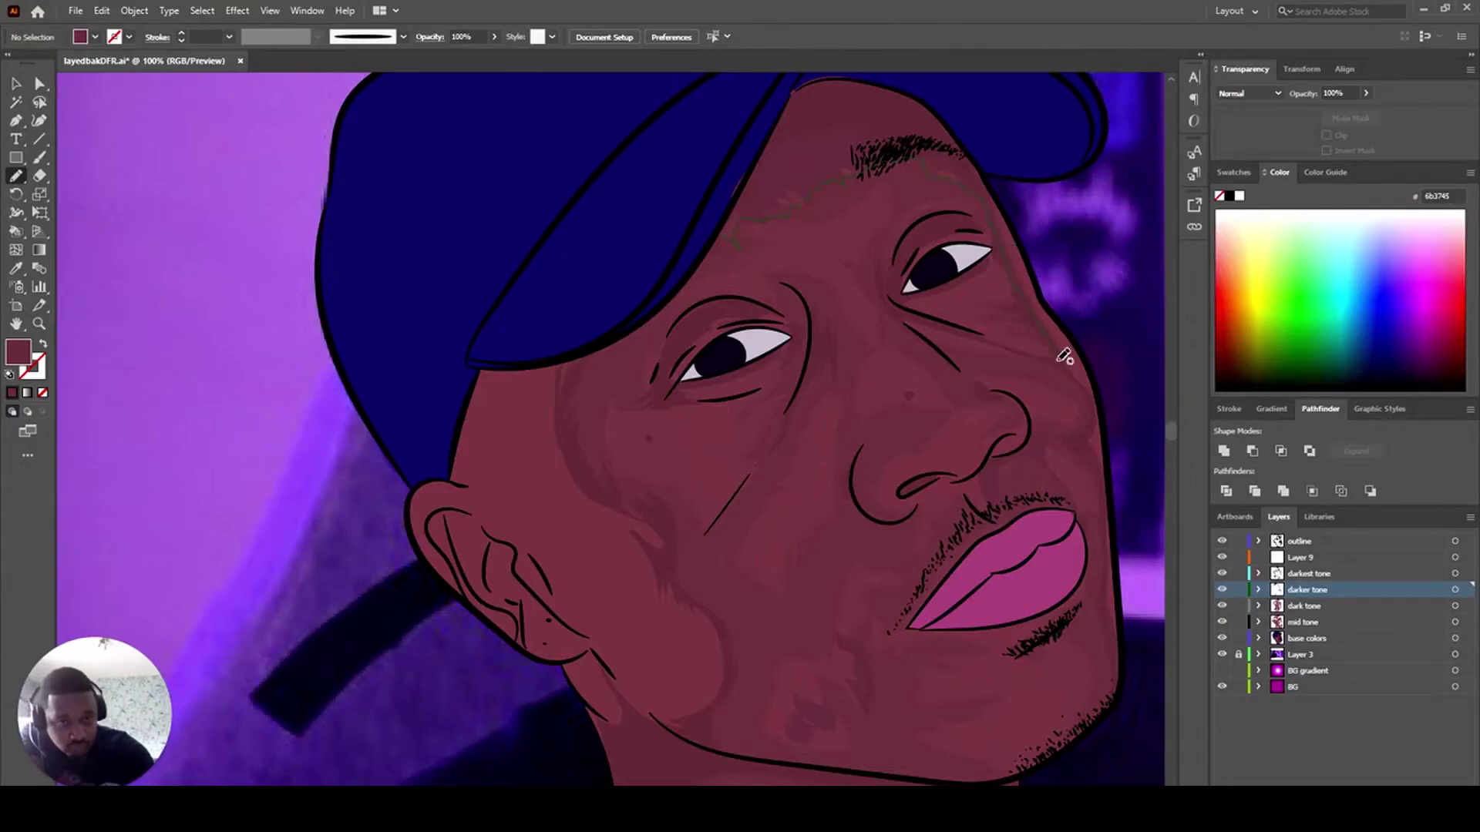
pyautogui.moveTo(753, 180); pyautogui.dragTo(729, 242)
pyautogui.click(11, 393)
pyautogui.scroll(-1, 998, 477)
pyautogui.moveTo(995, 481)
pyautogui.mouseDown()
pyautogui.moveTo(1014, 449)
pyautogui.moveTo(1083, 497)
pyautogui.mouseUp()
pyautogui.click(12, 393)
pyautogui.click(1222, 639)
pyautogui.click(1221, 653)
pyautogui.click(1222, 653)
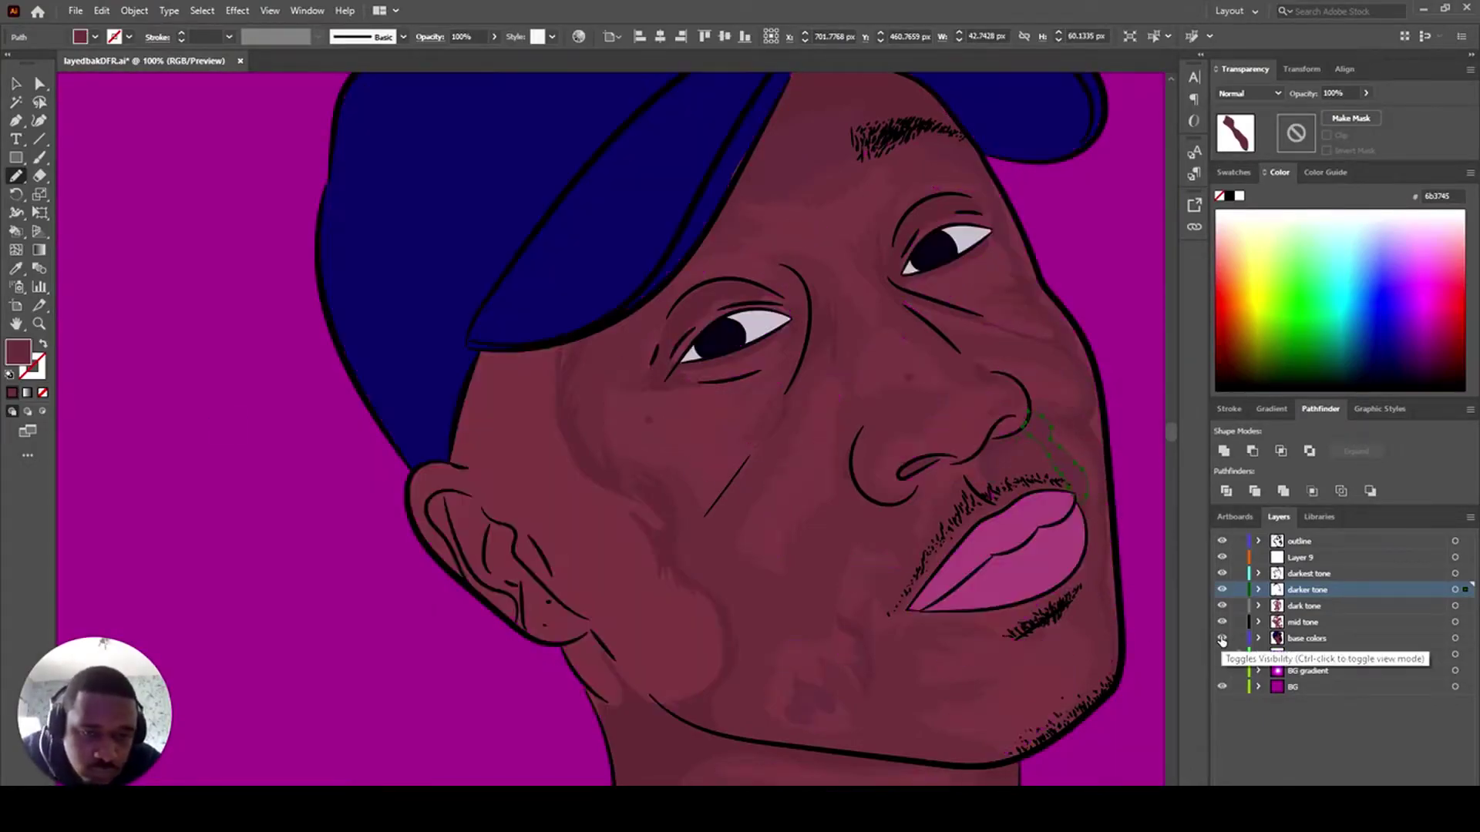
# - Draw darker tone shapes on the forehead, down the side of the face from temple to jaw, and around the lower cheek hollow
pyautogui.moveTo(771, 195); pyautogui.dragTo(778, 191)
pyautogui.scroll(-1, 615, 336)
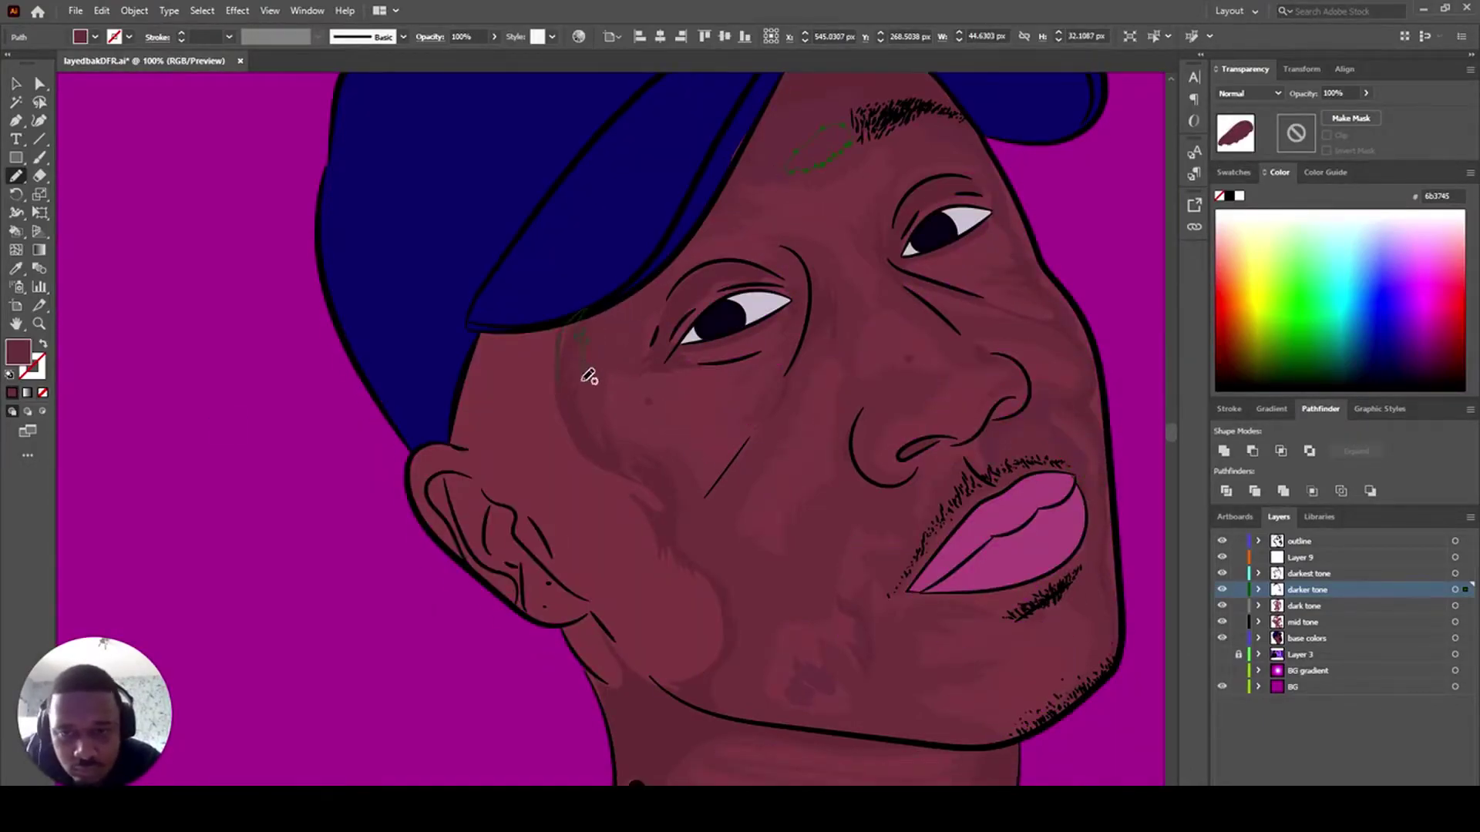
pyautogui.moveTo(546, 394); pyautogui.dragTo(570, 327)
pyautogui.click(1222, 638)
pyautogui.click(1222, 653)
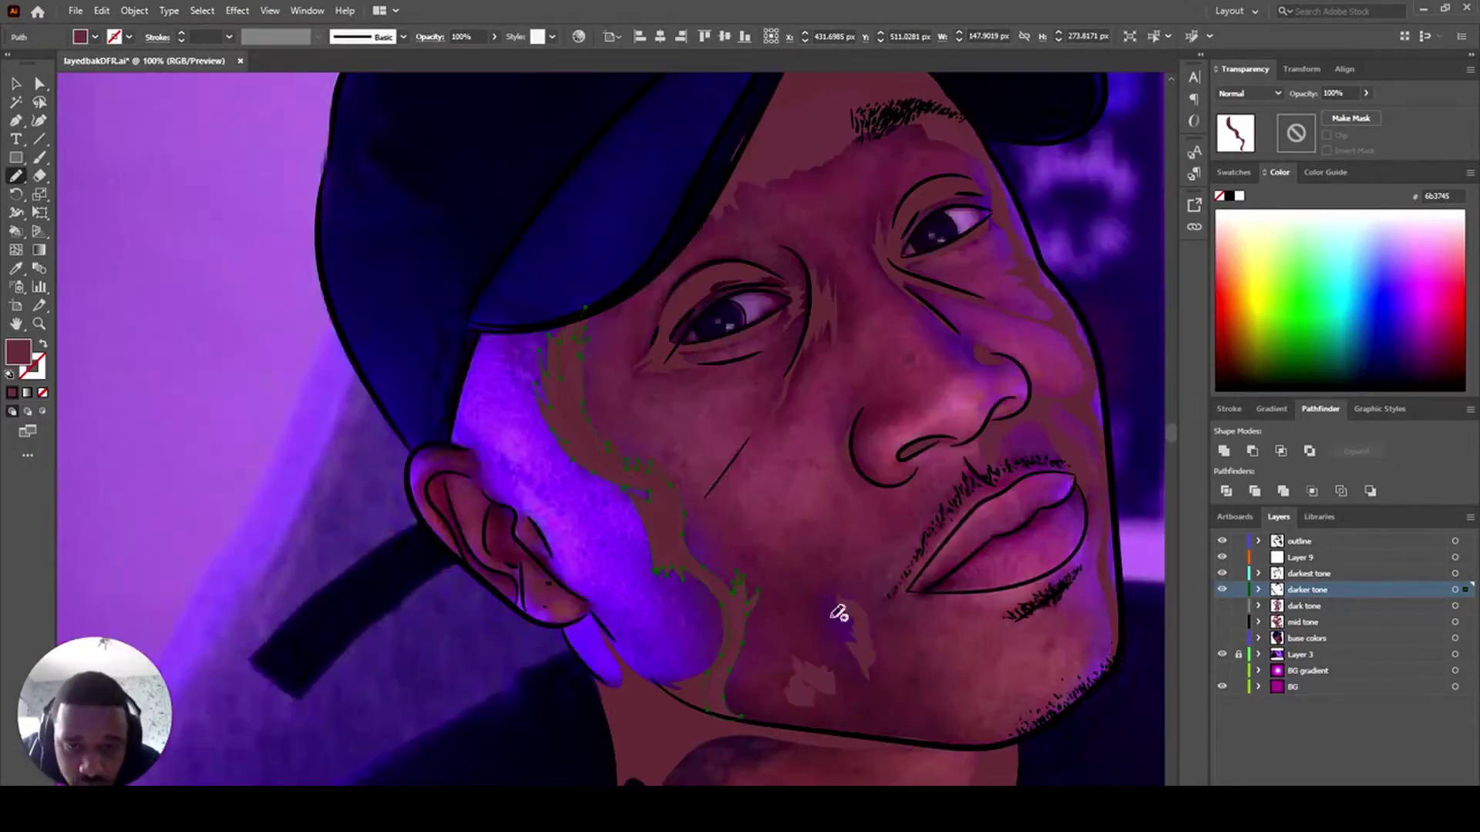
pyautogui.moveTo(773, 604); pyautogui.dragTo(752, 541)
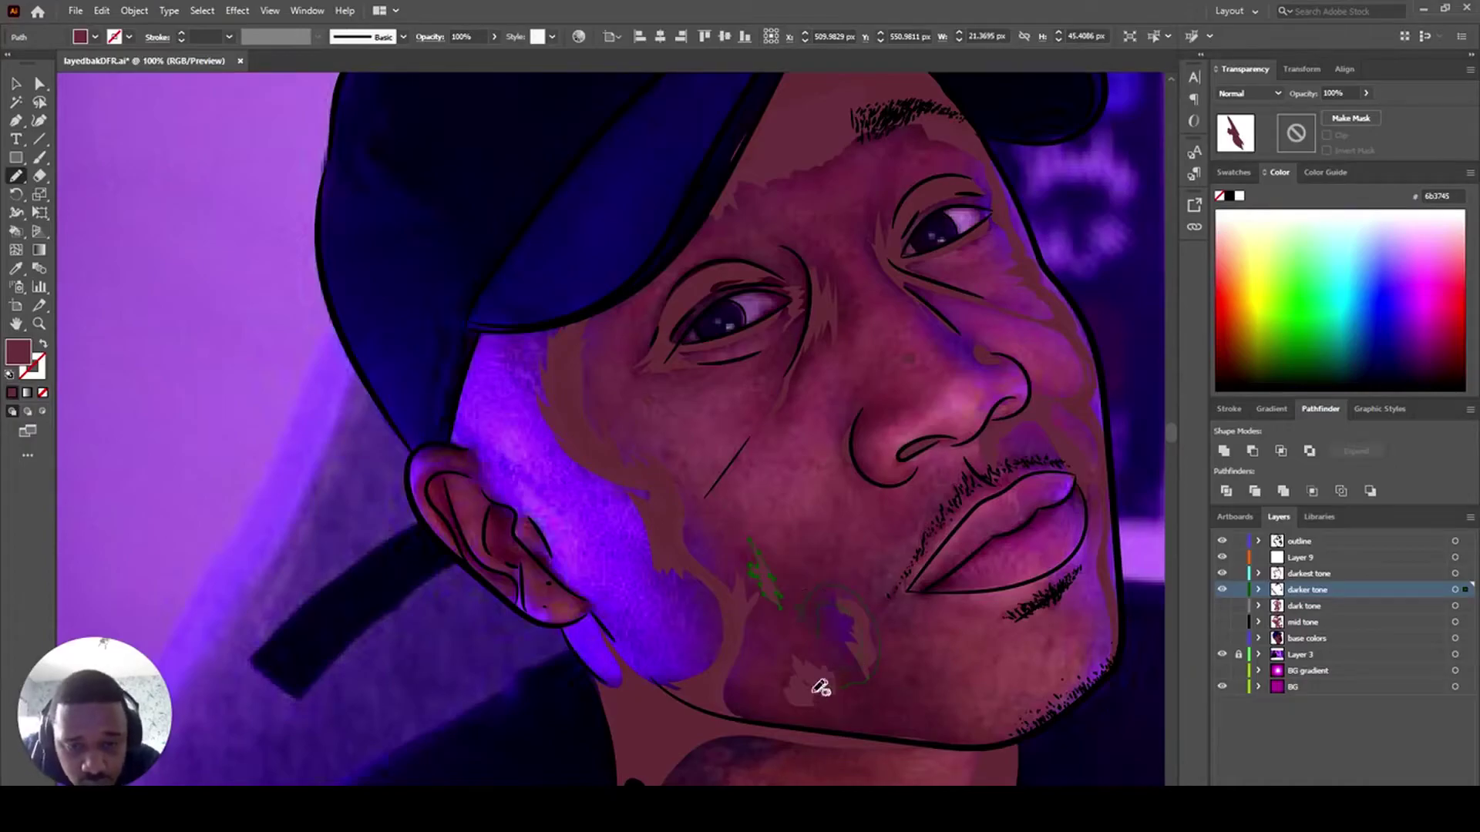
pyautogui.moveTo(823, 686); pyautogui.dragTo(809, 697)
# - Draw a darker tone shape above the upper lip and compare the shading with the lower colour layers and the photo
pyautogui.scroll(1, 984, 452)
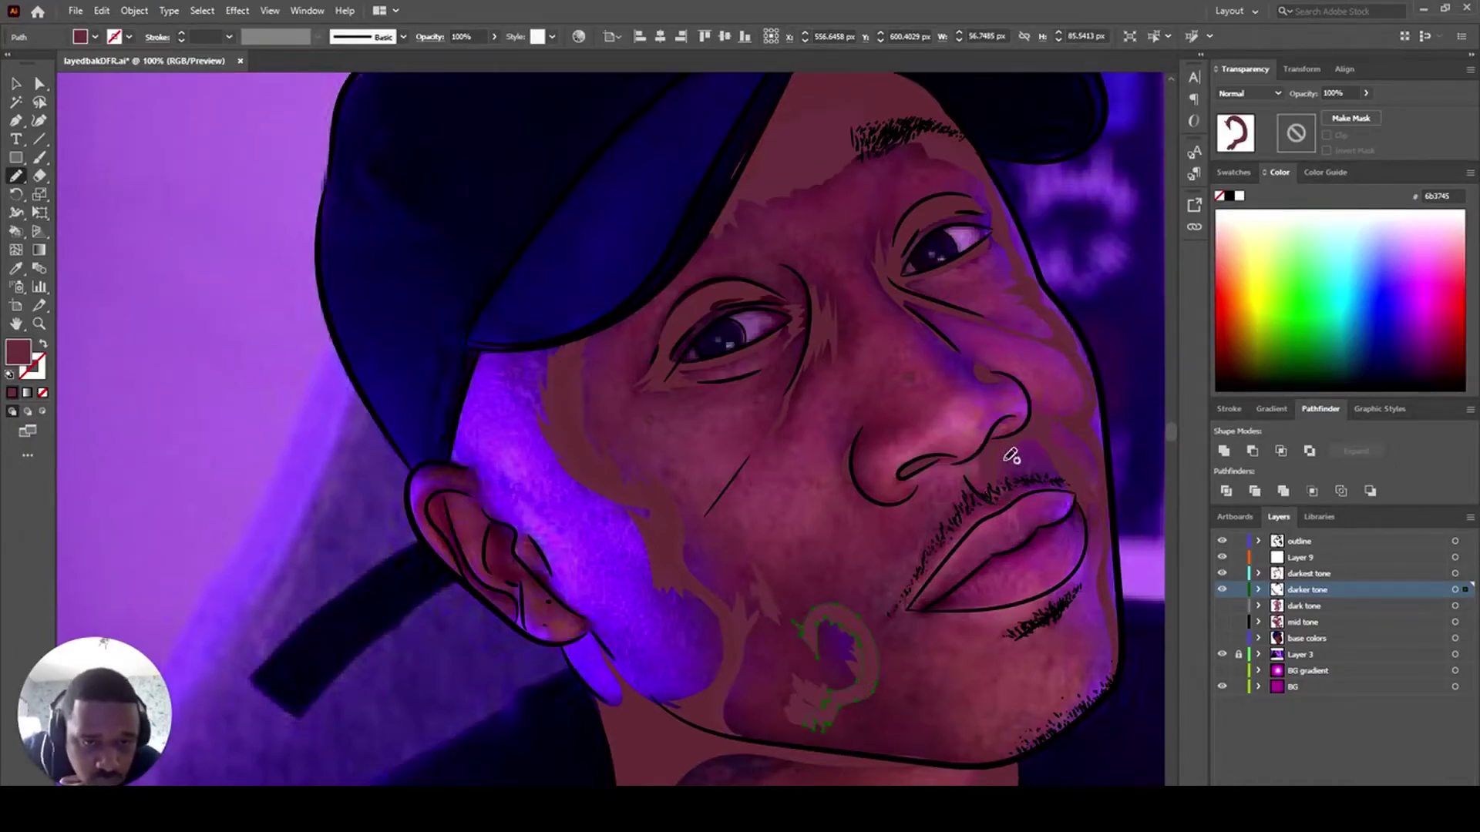
pyautogui.moveTo(985, 503)
pyautogui.mouseDown()
pyautogui.moveTo(955, 520)
pyautogui.moveTo(977, 504)
pyautogui.mouseUp()
pyautogui.click(101, 12)
pyautogui.click(116, 28)
pyautogui.moveTo(1222, 605); pyautogui.dragTo(1222, 638)
pyautogui.click(1221, 654)
pyautogui.hotkey('ctrl', 'shift', 'a')
pyautogui.scroll(2, 1195, 555)
pyautogui.click(1221, 654)
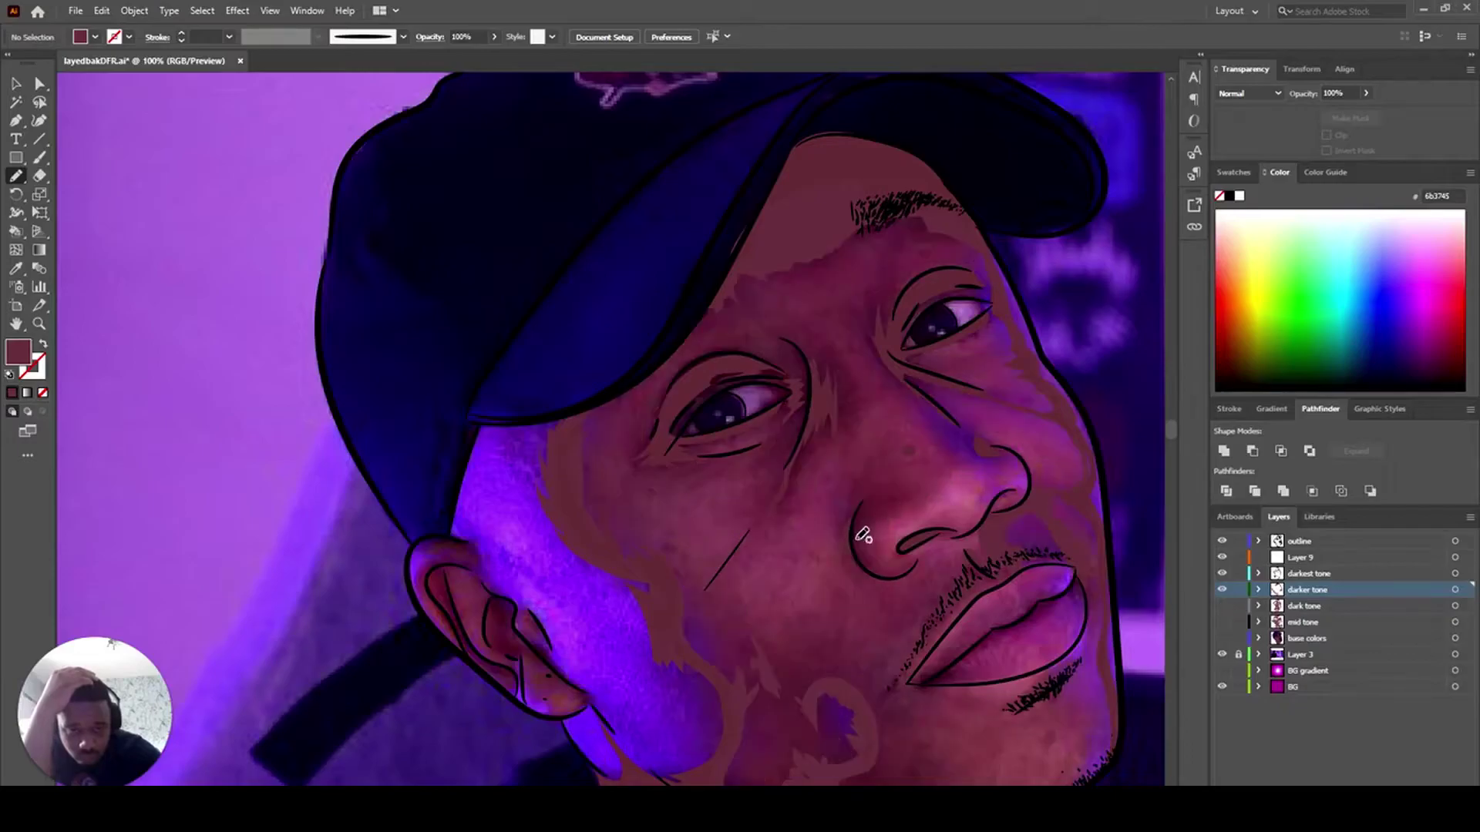
# - Draw darker tone shapes around the nostril, along the nose bridge, across the lower forehead, and over both upper eyelids
pyautogui.moveTo(861, 537); pyautogui.dragTo(931, 491)
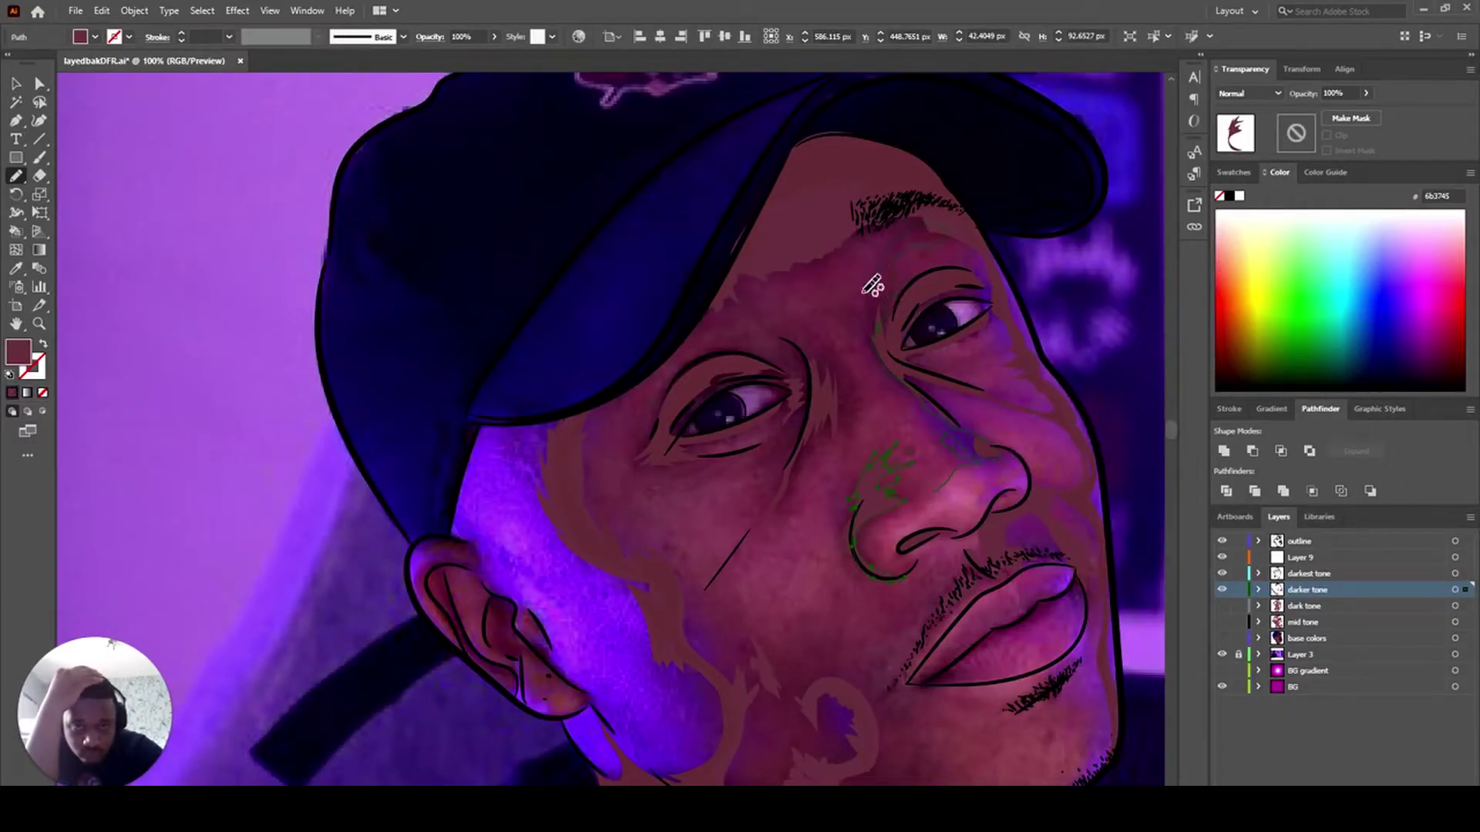
pyautogui.moveTo(947, 460); pyautogui.dragTo(952, 464)
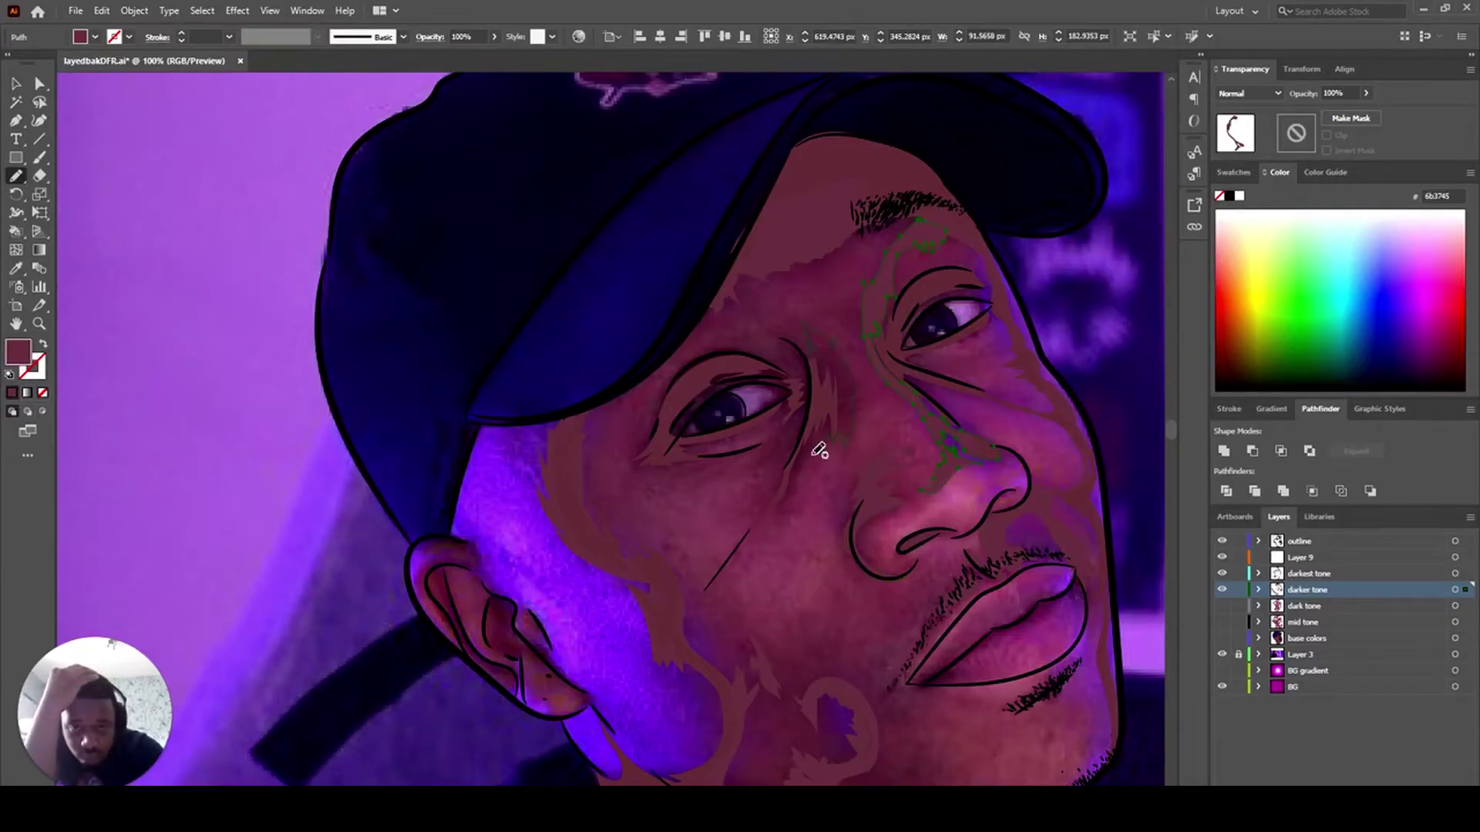
pyautogui.moveTo(816, 378)
pyautogui.mouseDown()
pyautogui.moveTo(788, 309)
pyautogui.moveTo(787, 337)
pyautogui.moveTo(703, 355)
pyautogui.moveTo(834, 263)
pyautogui.moveTo(771, 268)
pyautogui.mouseUp()
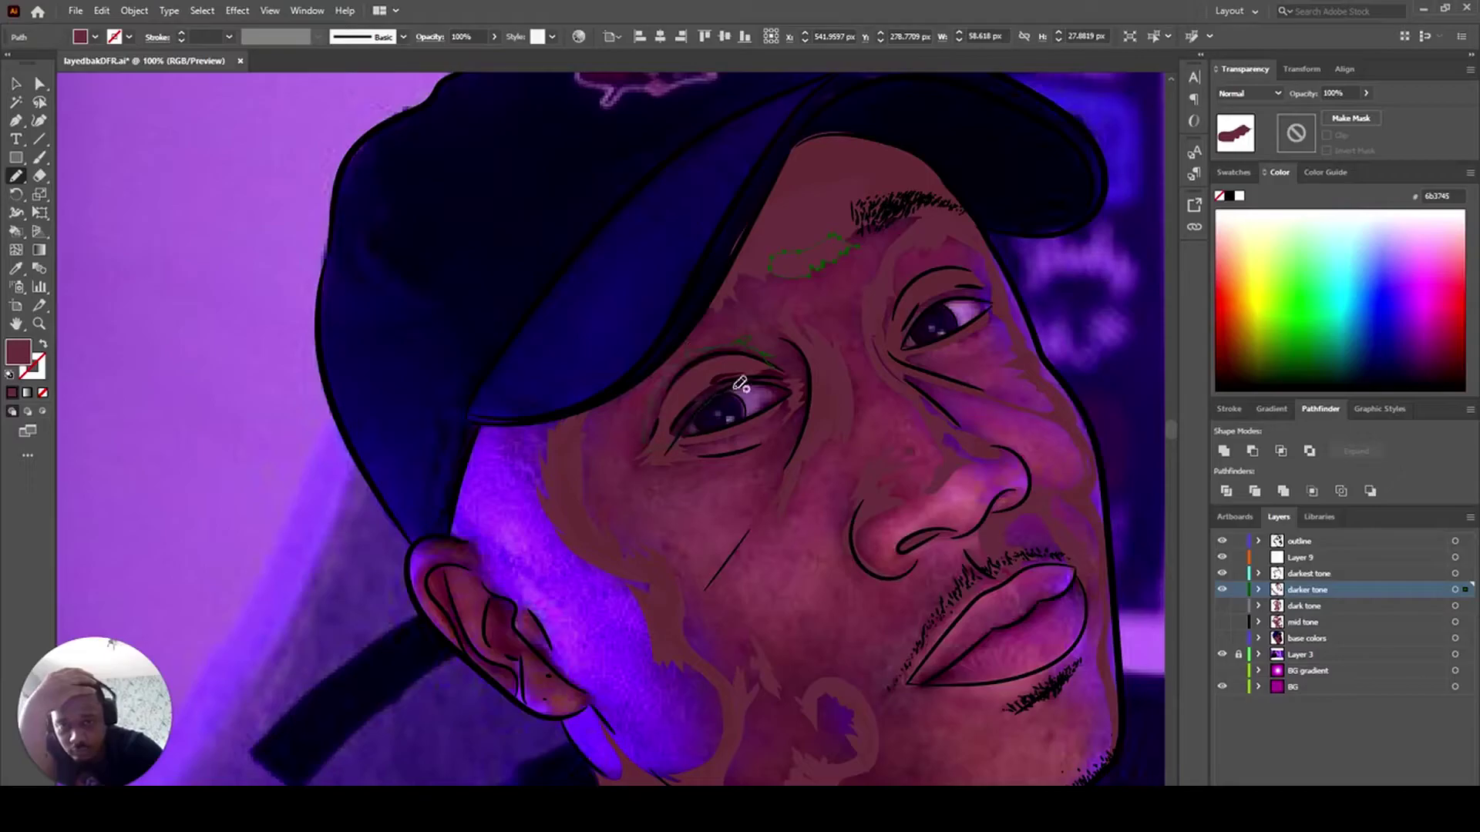
pyautogui.moveTo(728, 371); pyautogui.dragTo(790, 391)
pyautogui.moveTo(981, 262); pyautogui.dragTo(898, 289)
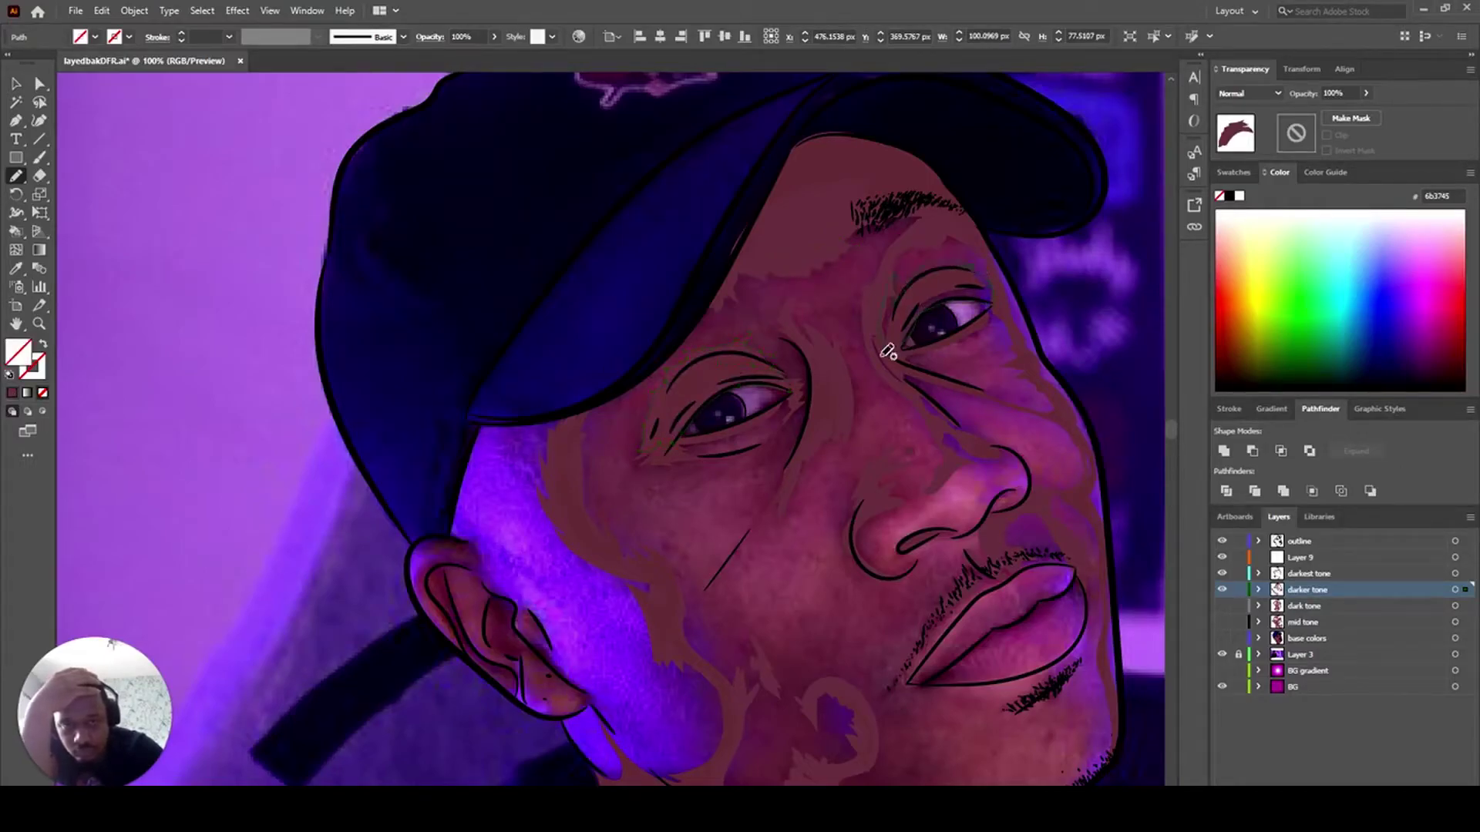
# - Draw darker tone shapes along the jaw, in the moustache area and around the lower lip, then show the lower colour layers
pyautogui.scroll(-4, 783, 568)
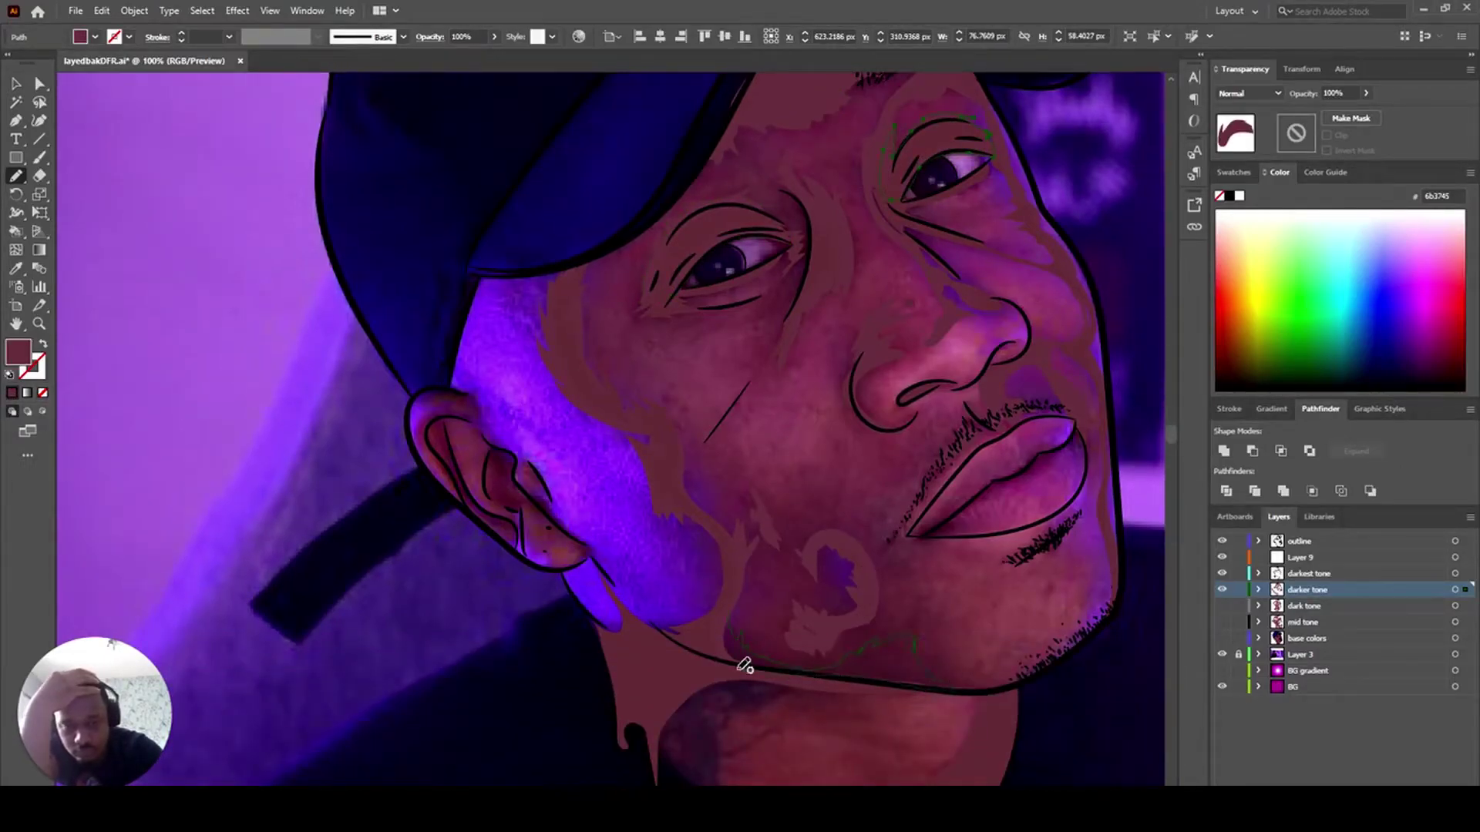
pyautogui.moveTo(744, 665); pyautogui.dragTo(715, 626)
pyautogui.moveTo(720, 542); pyautogui.dragTo(689, 613)
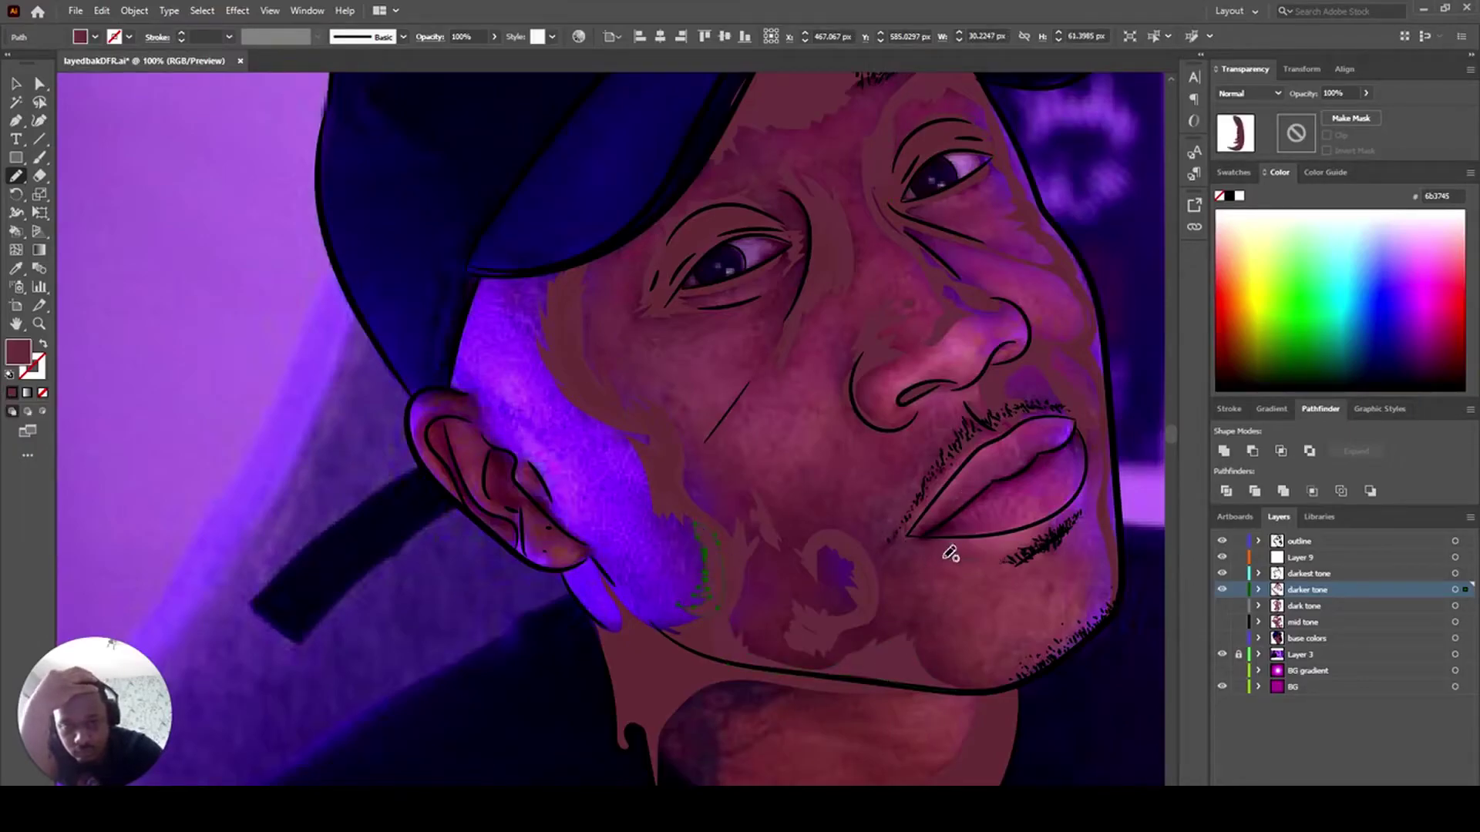
pyautogui.moveTo(972, 433); pyautogui.dragTo(892, 532)
pyautogui.moveTo(1086, 424); pyautogui.dragTo(1090, 449)
pyautogui.moveTo(1088, 514); pyautogui.dragTo(1094, 448)
pyautogui.moveTo(1082, 515)
pyautogui.mouseDown()
pyautogui.moveTo(1071, 558)
pyautogui.moveTo(1039, 567)
pyautogui.mouseUp()
pyautogui.moveTo(1221, 606); pyautogui.dragTo(1221, 639)
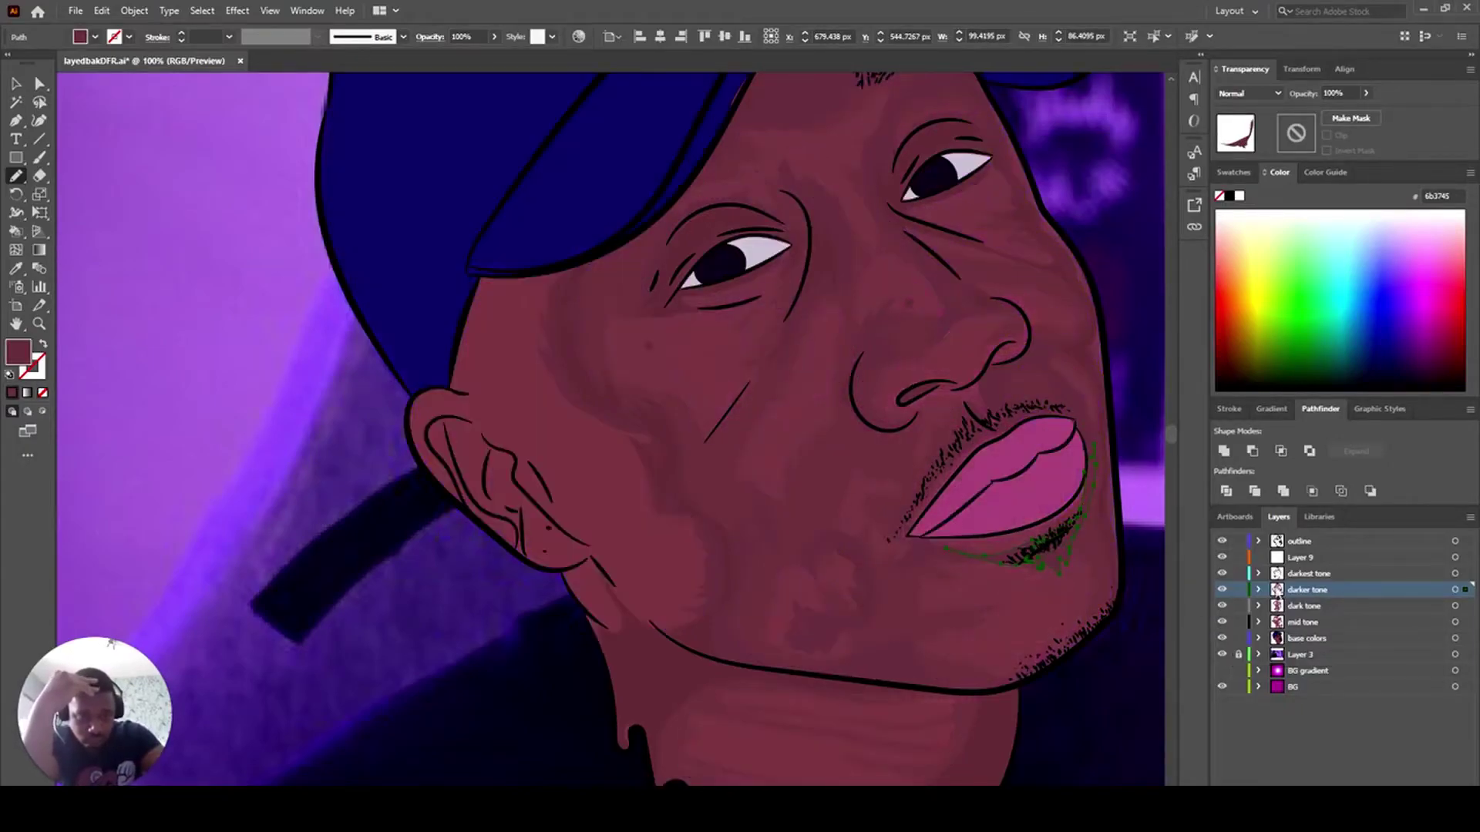
pyautogui.click(1455, 590)
pyautogui.press('i')
pyautogui.doubleClick(18, 353)
pyautogui.doubleClick(1183, 431)
pyautogui.click(1249, 344)
pyautogui.keyDown('ctrl'); pyautogui.click(1117, 392); pyautogui.keyUp('ctrl')
# - Raise the saturation of the darker tone layer's fill to give #683443
pyautogui.click(1454, 589)
pyautogui.doubleClick(18, 352)
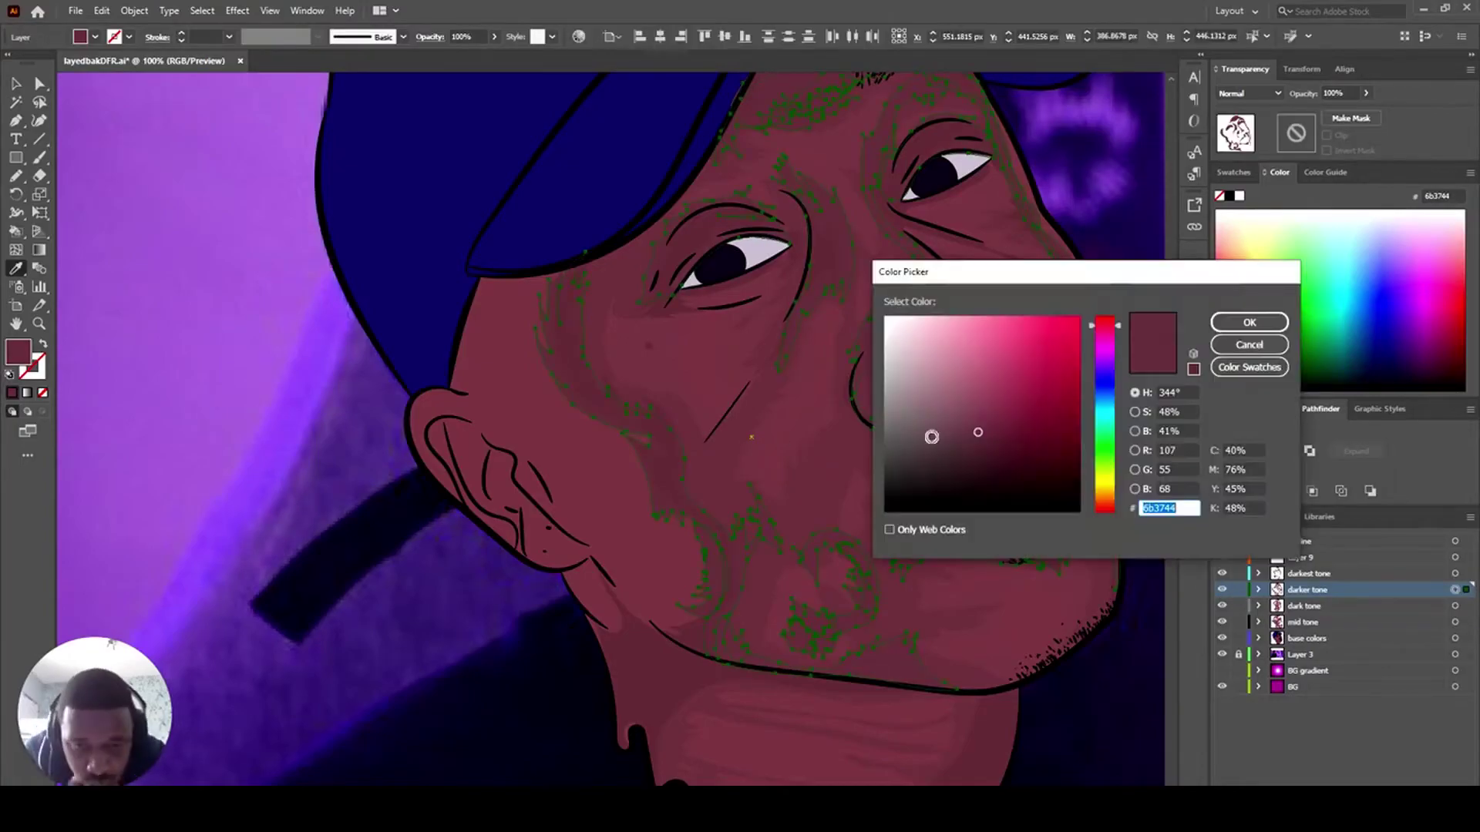
pyautogui.doubleClick(1187, 412)
pyautogui.press('Up')
pyautogui.press('Up')
pyautogui.click(1237, 321)
# - Try a redder fill of #663939 on the darker tone layer and undo it
pyautogui.doubleClick(18, 353)
pyautogui.doubleClick(1185, 431)
pyautogui.press('Up')
pyautogui.doubleClick(1186, 411)
pyautogui.doubleClick(1185, 393)
pyautogui.moveTo(1088, 491); pyautogui.dragTo(1091, 510)
pyautogui.click(980, 429)
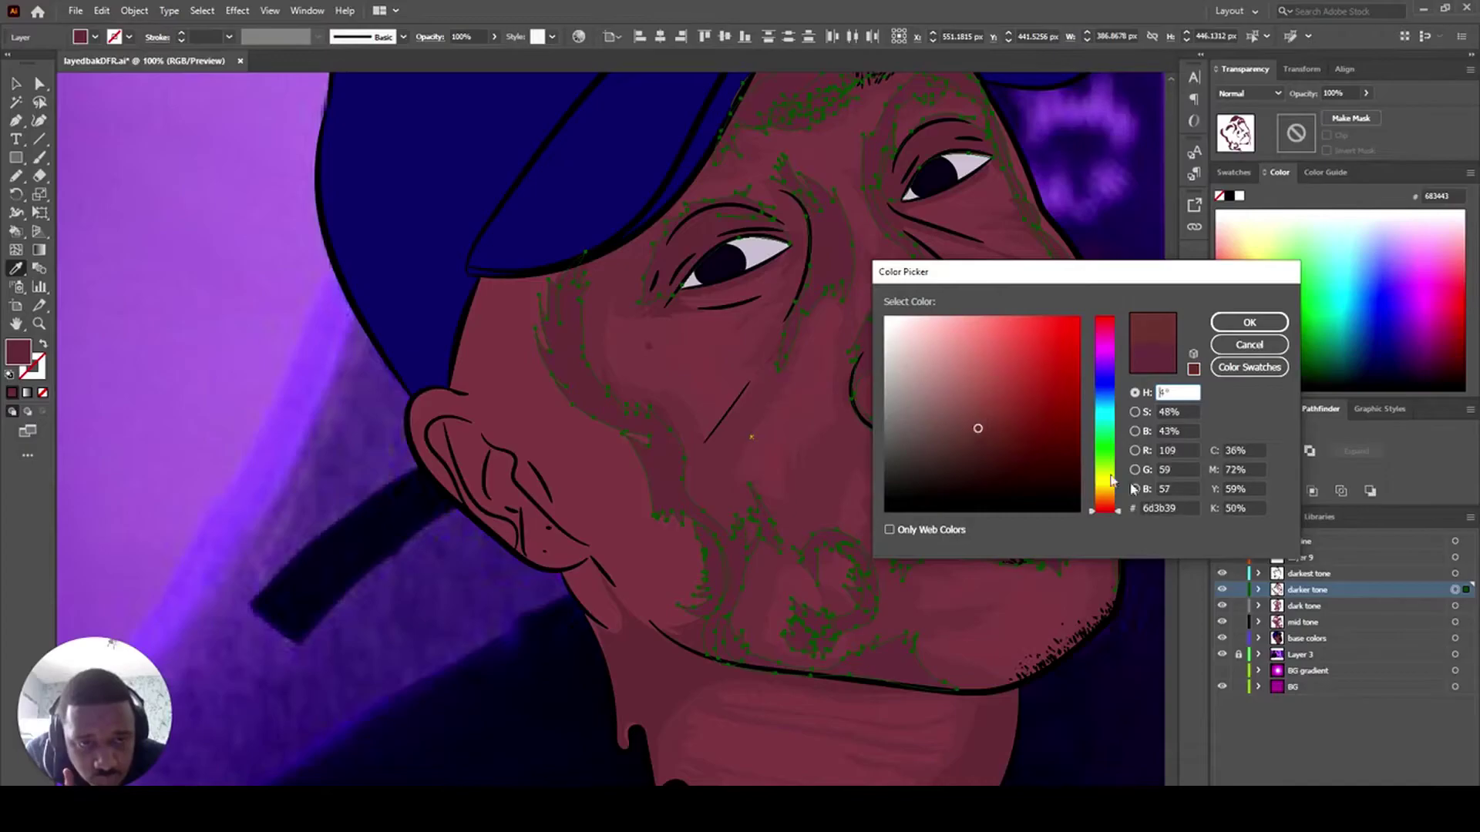
pyautogui.moveTo(989, 417); pyautogui.dragTo(965, 434)
pyautogui.click(1249, 323)
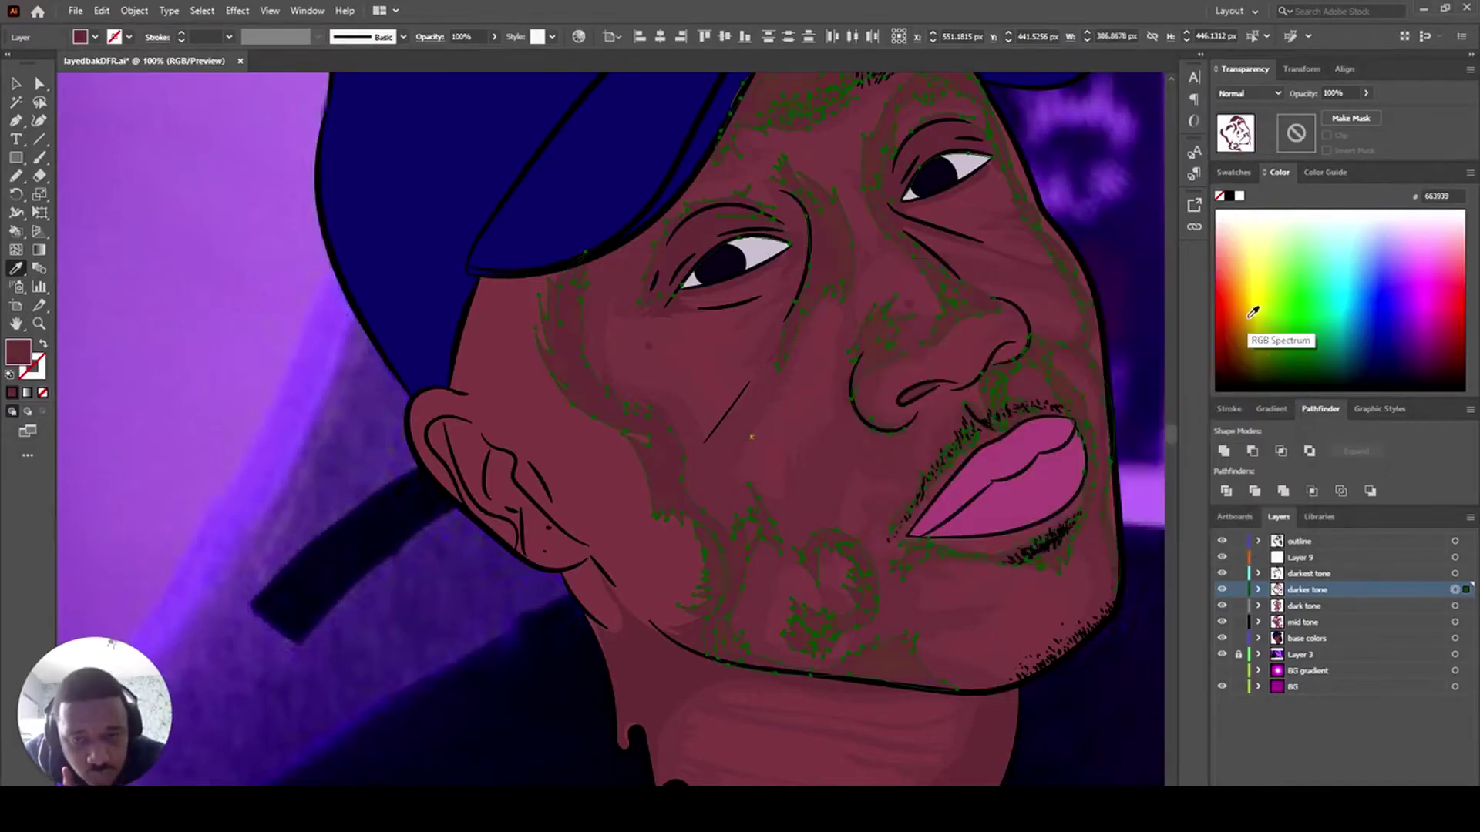
pyautogui.click(1222, 590)
pyautogui.click(101, 10)
pyautogui.click(101, 30)
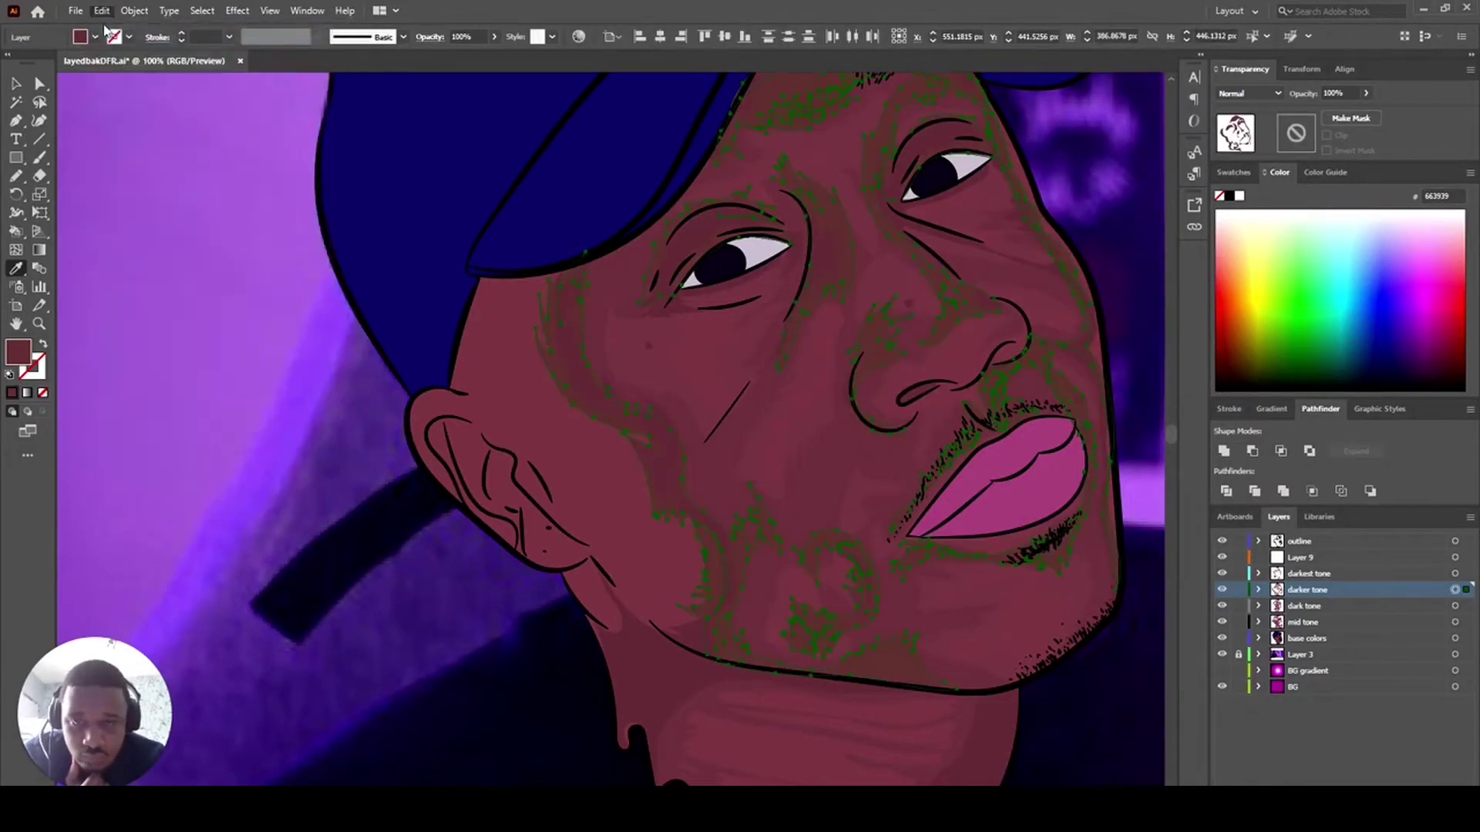
# - Fill the darker tone layer with #6D3742 and check it by toggling the layer's visibility
pyautogui.doubleClick(13, 351)
pyautogui.doubleClick(1185, 428)
pyautogui.press('Down')
pyautogui.press('Down')
pyautogui.press('Down')
pyautogui.press('Down')
pyautogui.press('Down')
pyautogui.press('Down')
pyautogui.click(1239, 320)
pyautogui.click(1221, 590)
pyautogui.click(1222, 589)
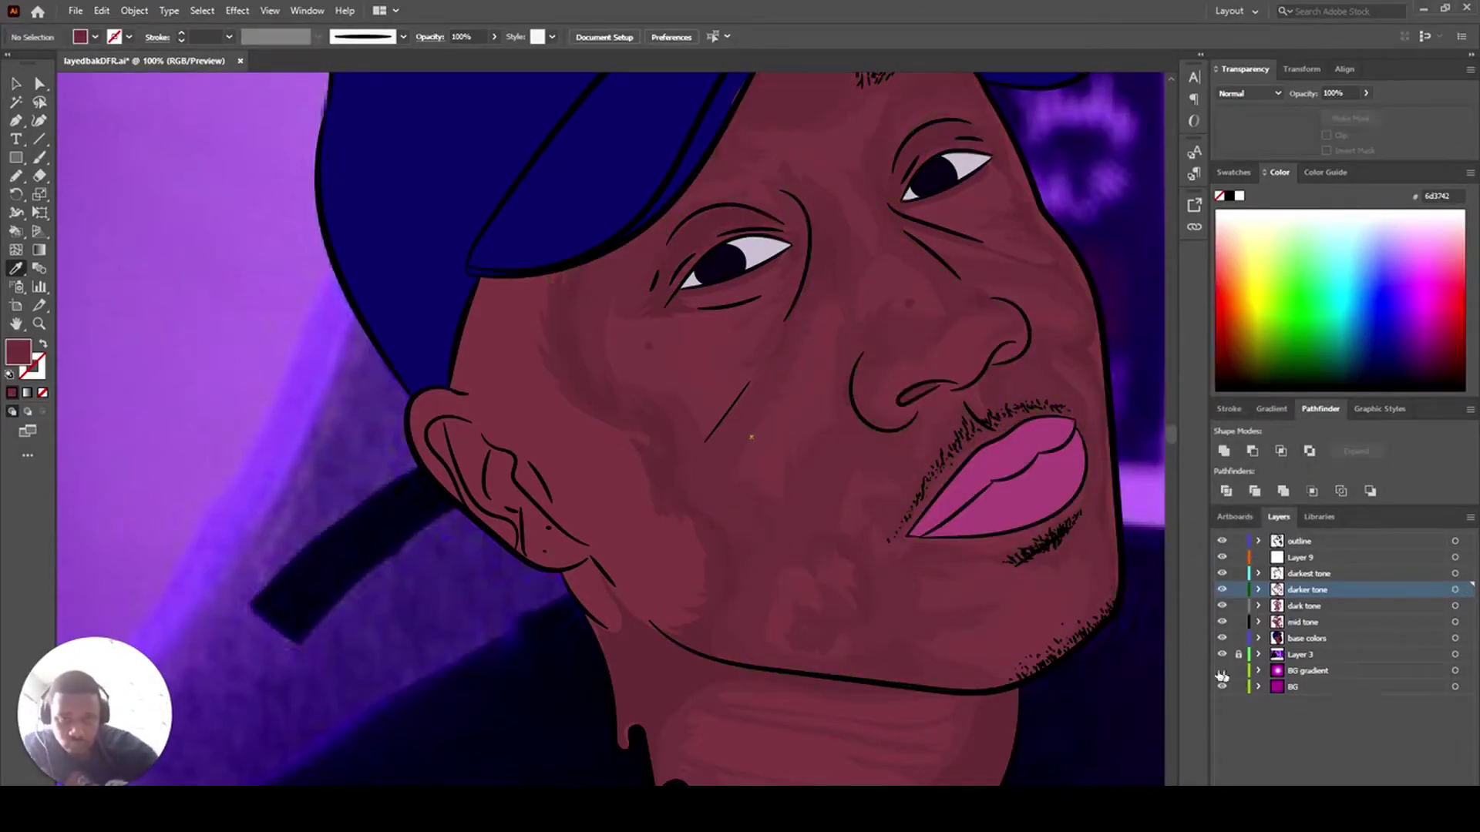
# - Try to Live Paint the side of the face on the darkest tone layer with an adjusted skin colour sampled near the ear
pyautogui.click(1427, 576)
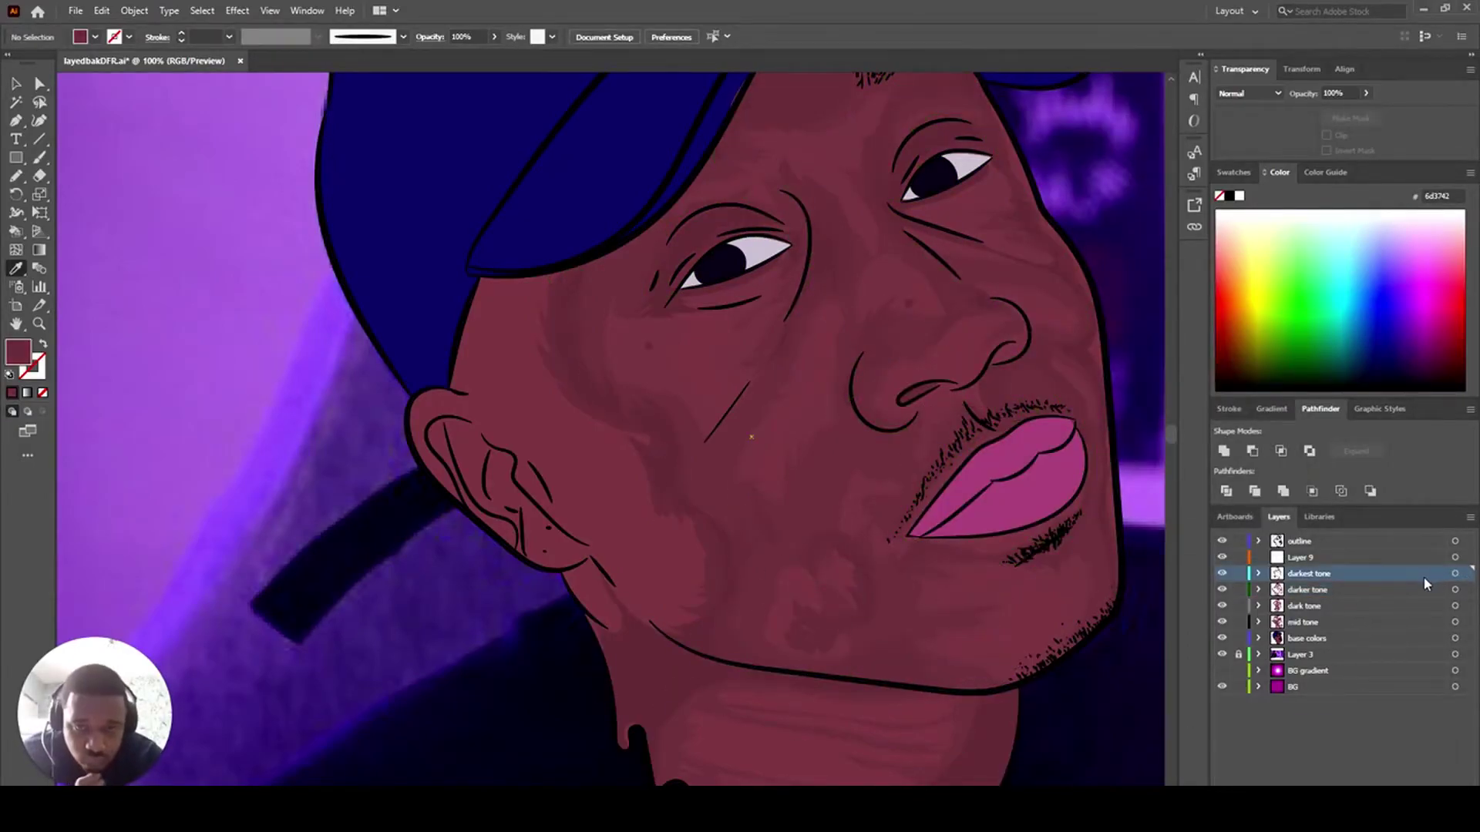
pyautogui.click(539, 470)
pyautogui.doubleClick(17, 352)
pyautogui.doubleClick(1181, 430)
pyautogui.press('Down')
pyautogui.click(1241, 321)
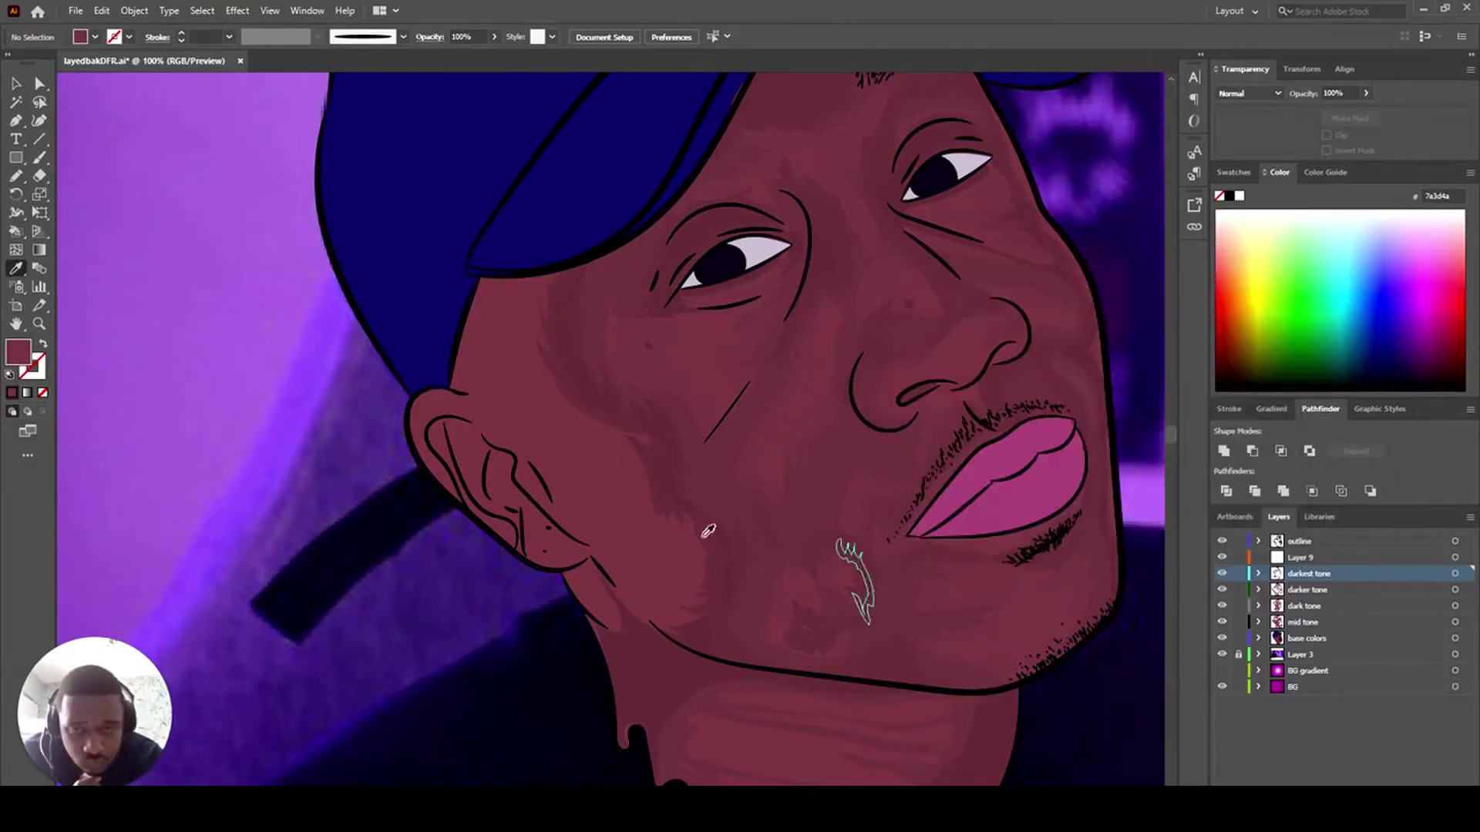
pyautogui.press('k')
pyautogui.click(620, 489)
pyautogui.click(620, 489)
# - Sample the lower cheek's skin colour, adjust its brightness, try to Live Paint the side of the face and undo it
pyautogui.press('i')
pyautogui.click(654, 535)
pyautogui.doubleClick(17, 352)
pyautogui.doubleClick(1179, 431)
pyautogui.press('Down')
pyautogui.click(1256, 330)
pyautogui.press('k')
pyautogui.click(631, 514)
pyautogui.click(101, 11)
pyautogui.click(113, 29)
# - Fill the whole mid tone layer with #703A4B by adjusting the colour's brightness
pyautogui.click(1454, 622)
pyautogui.doubleClick(23, 352)
pyautogui.click(1188, 431)
pyautogui.press('Down')
pyautogui.press('Down')
pyautogui.click(1249, 323)
# - Set the brightness of the mid tone layer's fill to 42% and deselect the artwork
pyautogui.doubleClick(20, 352)
pyautogui.click(1188, 432)
pyautogui.press('Down')
pyautogui.press('Down')
pyautogui.click(1178, 410)
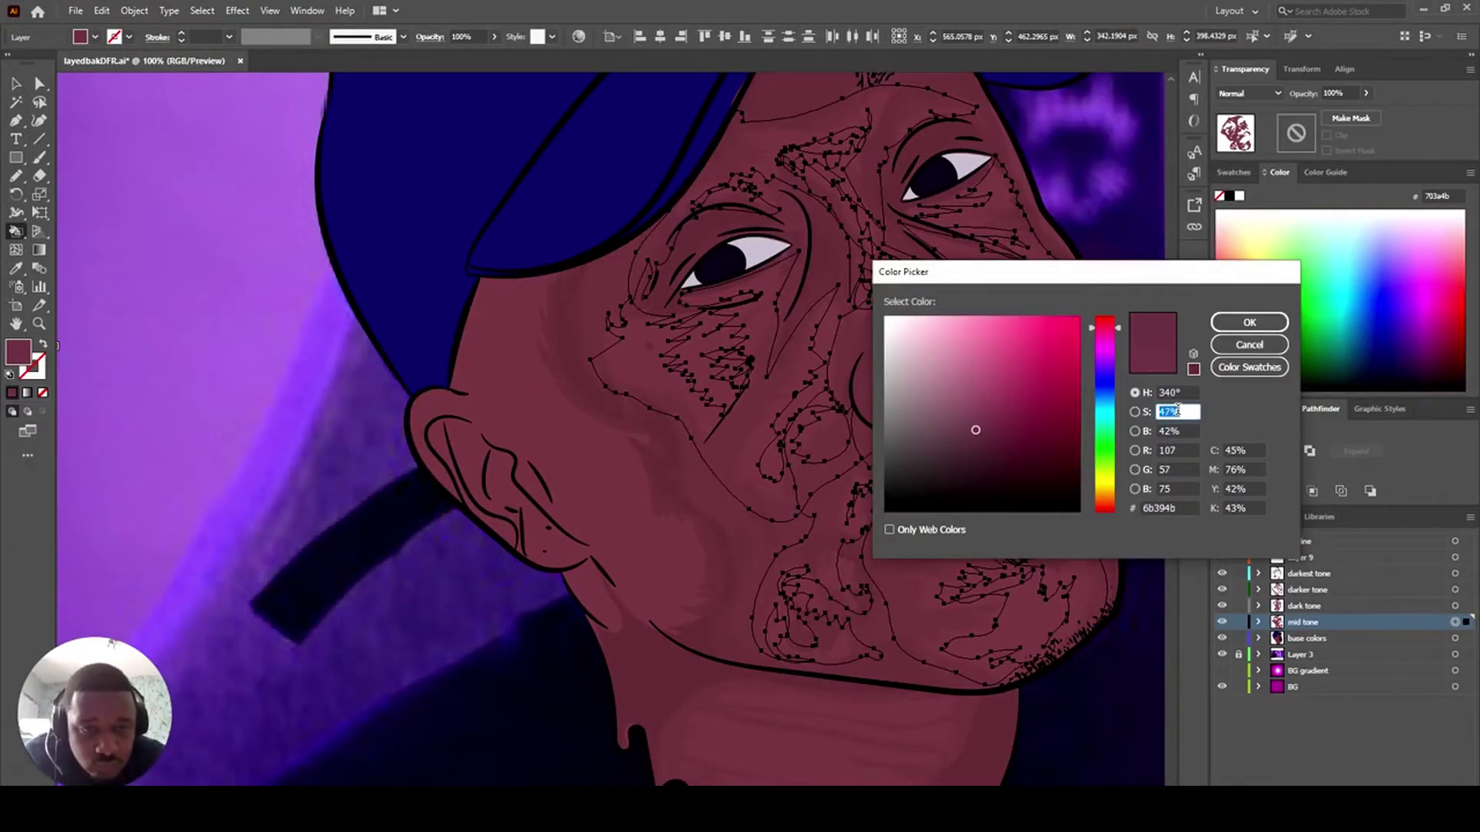
pyautogui.click(1248, 322)
pyautogui.hotkey('ctrl', 'shift', 'a')
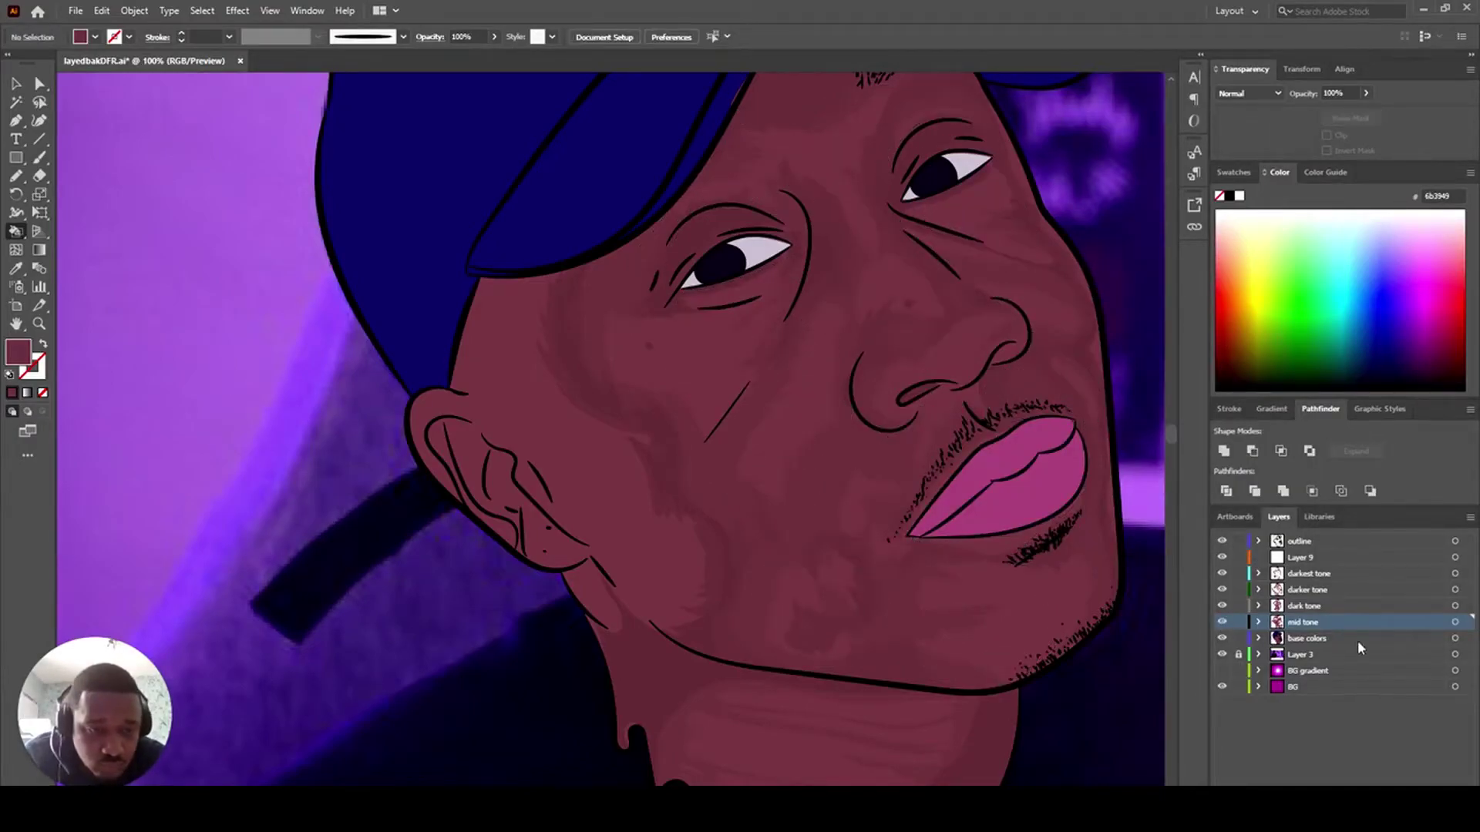
# - Reselect all mid tone shapes and lower the brightness of their fill in two rounds
pyautogui.click(1454, 622)
pyautogui.doubleClick(18, 352)
pyautogui.click(1188, 432)
pyautogui.press('Down')
pyautogui.press('Down')
pyautogui.press('Down')
pyautogui.click(1249, 322)
pyautogui.click(17, 81)
pyautogui.doubleClick(19, 352)
pyautogui.click(1189, 432)
pyautogui.press('Down')
pyautogui.press('Down')
pyautogui.click(1249, 323)
# - Raise the saturation and the hue of the mid tone layer's fill slightly
pyautogui.doubleClick(18, 352)
pyautogui.click(1186, 412)
pyautogui.press('Up')
pyautogui.click(1245, 322)
pyautogui.doubleClick(20, 352)
pyautogui.click(1185, 393)
pyautogui.press('Up')
pyautogui.click(1231, 318)
# - Shift the hue of the mid tone layer's fill further towards red to reach #6D3A45
pyautogui.doubleClick(21, 353)
pyautogui.click(1184, 394)
pyautogui.press('Up')
pyautogui.press('Up')
pyautogui.press('Up')
pyautogui.press('Up')
pyautogui.click(1231, 319)
pyautogui.doubleClick(21, 353)
pyautogui.press('Return')
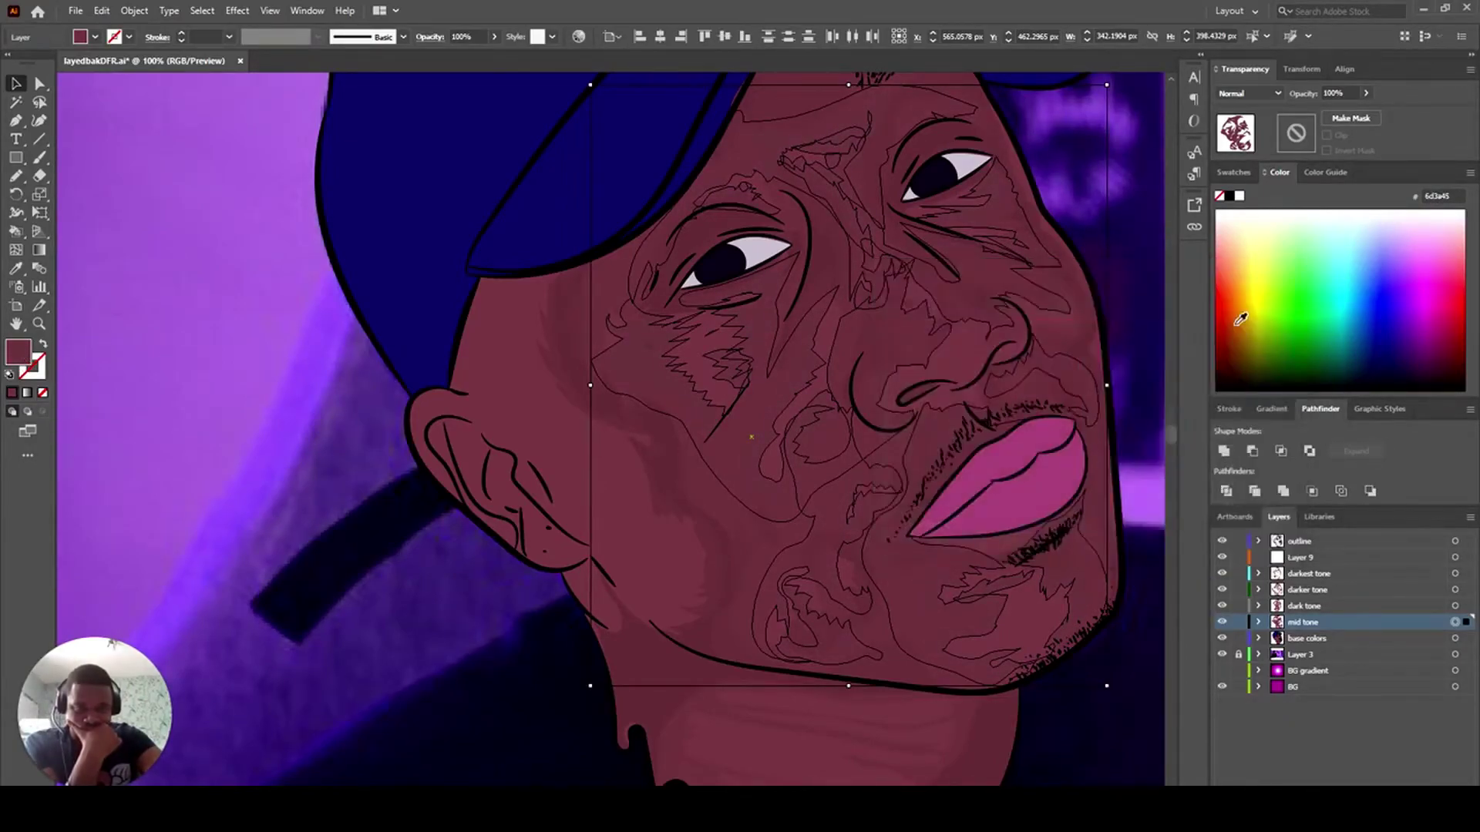
# - Brighten the mid tone layer's fill to #723B49 and check it by toggling the layer's visibility
pyautogui.click(1223, 621)
pyautogui.click(1455, 622)
pyautogui.press('i')
pyautogui.doubleClick(20, 352)
pyautogui.click(1185, 430)
pyautogui.press('Up')
pyautogui.click(1246, 323)
pyautogui.click(1223, 622)
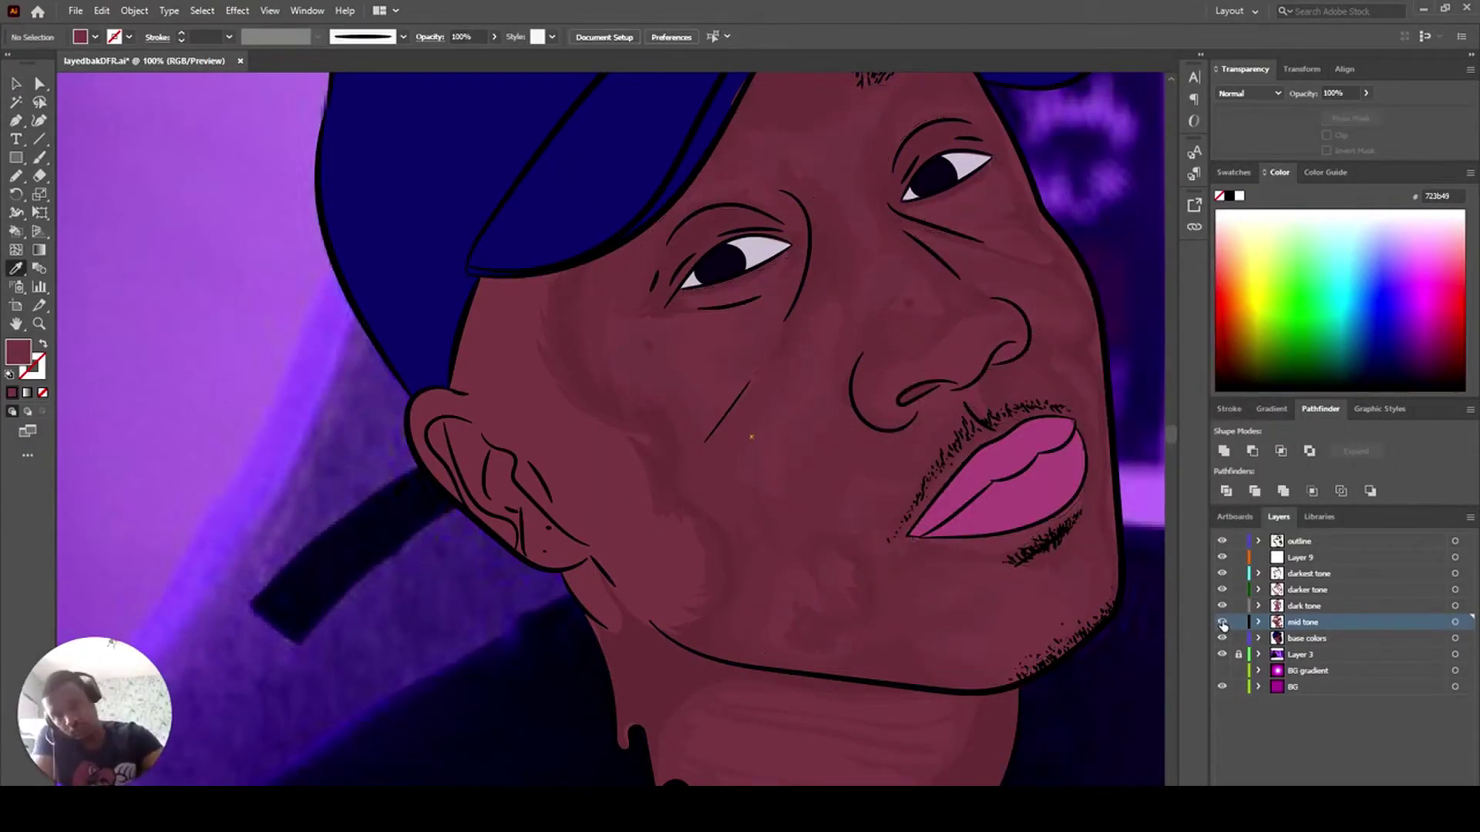
# - Set the mid tone layer's fill to #6D3749 with a hue of 341° and a brightness of 43%
pyautogui.click(1455, 622)
pyautogui.doubleClick(1219, 196)
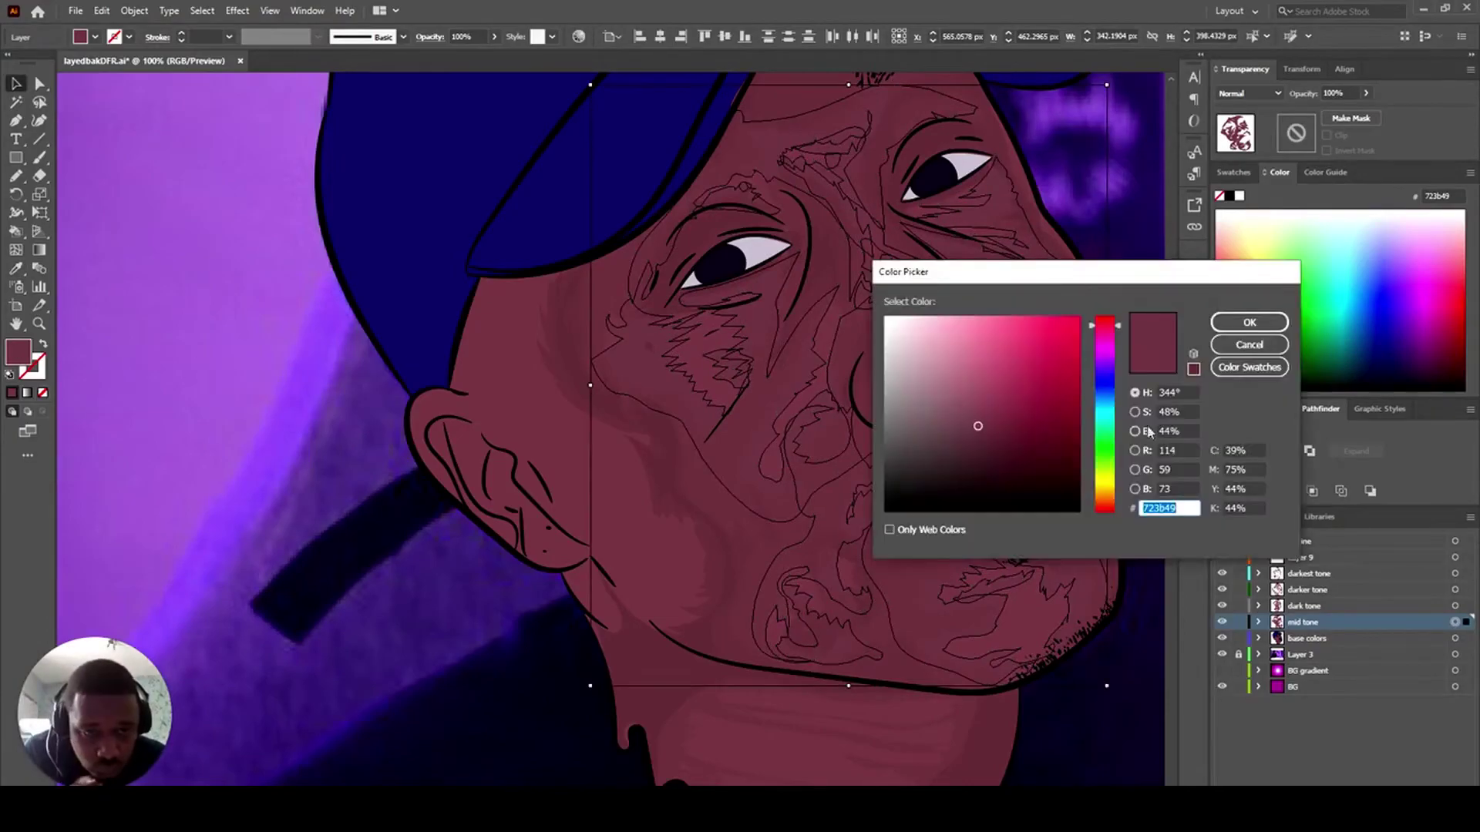
pyautogui.click(1246, 323)
pyautogui.doubleClick(19, 352)
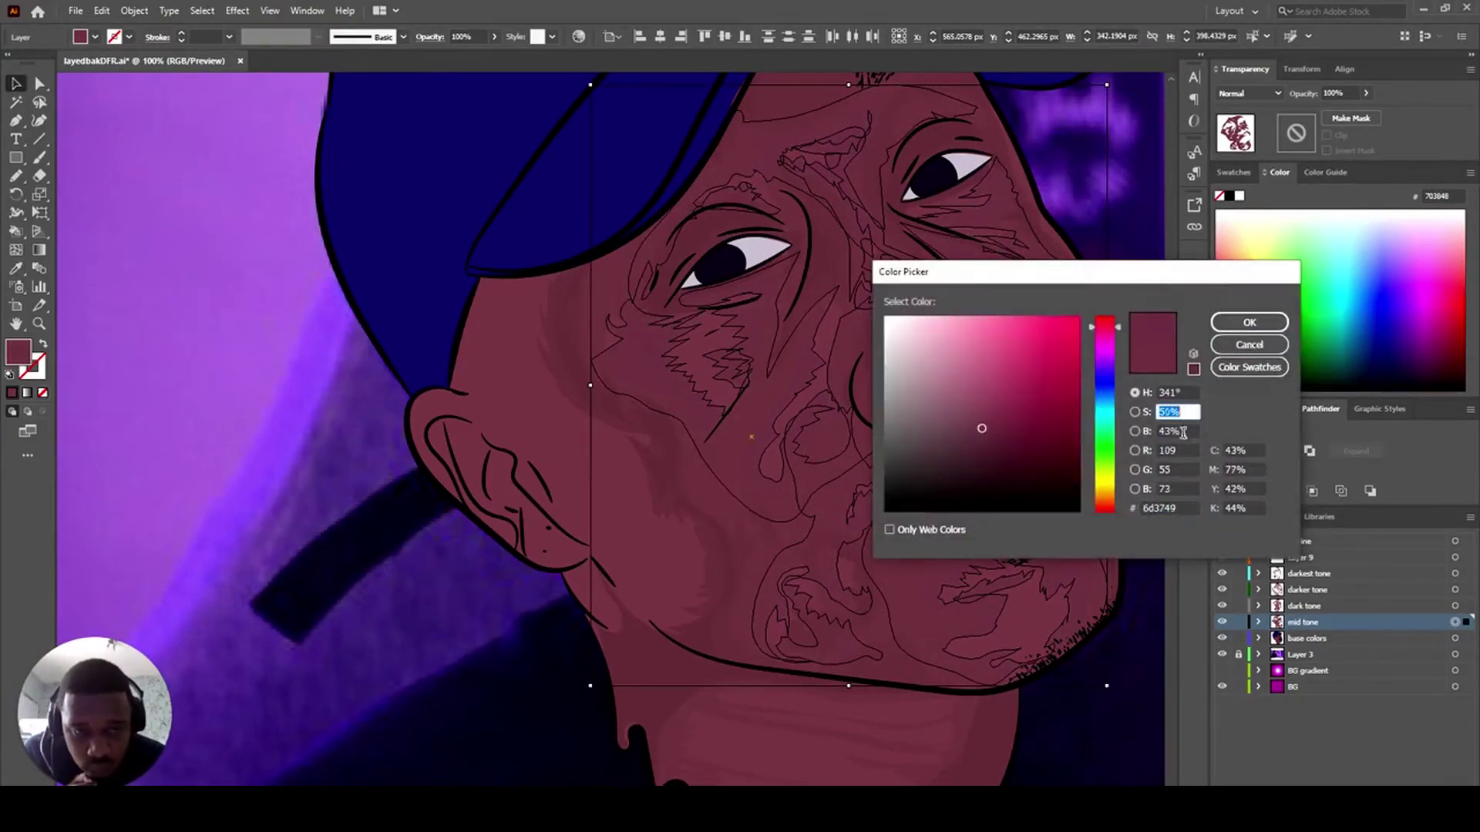
pyautogui.click(1239, 324)
# - Set the mid tone layer's fill to #773D48 with a hue of 347° and a brightness of 46%
pyautogui.doubleClick(20, 353)
pyautogui.click(1181, 432)
pyautogui.click(1241, 324)
pyautogui.doubleClick(20, 353)
pyautogui.click(1182, 393)
pyautogui.press('Up')
pyautogui.press('Up')
pyautogui.press('Up')
pyautogui.press('Up')
pyautogui.press('Up')
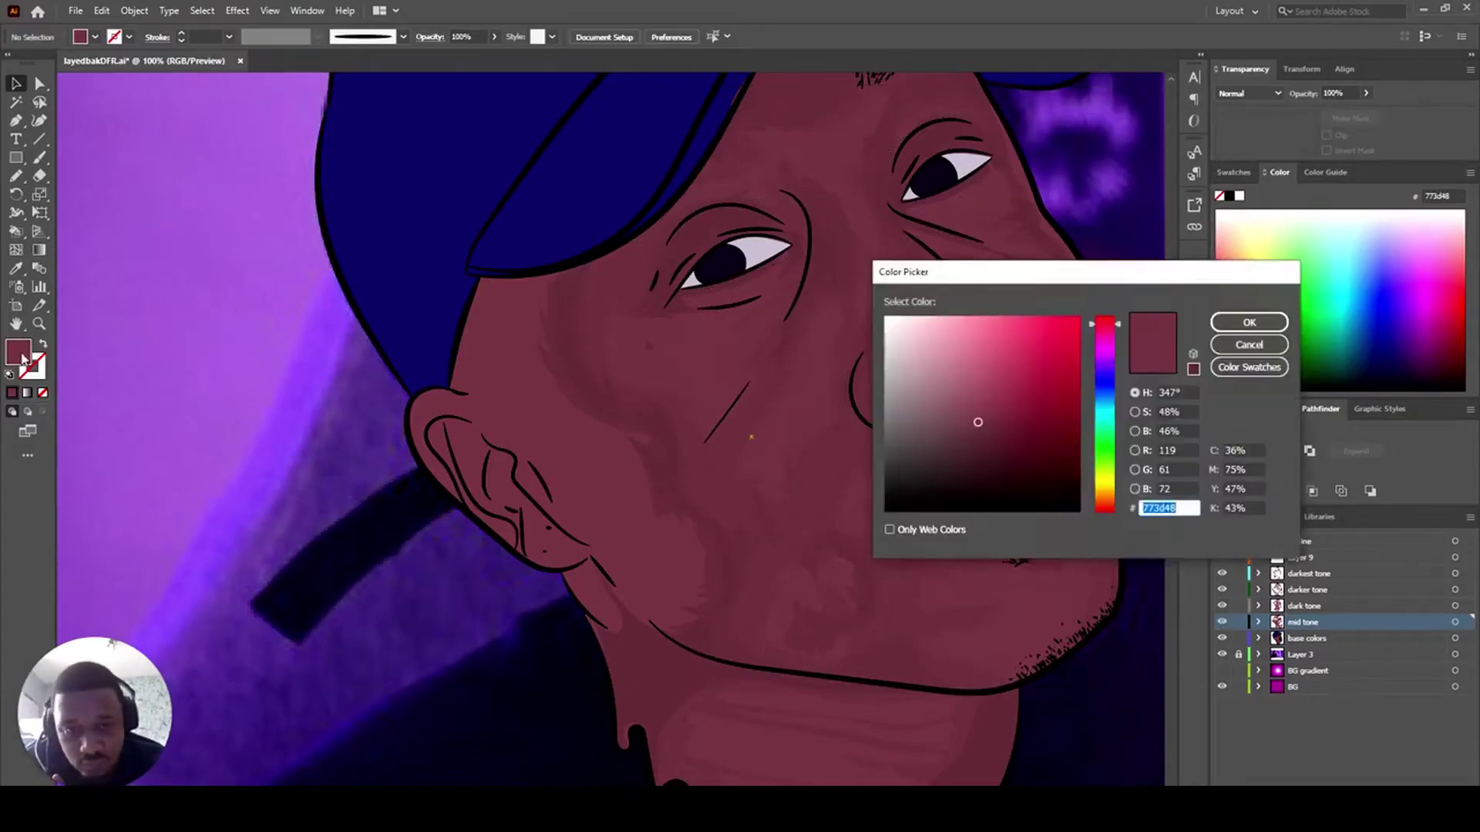
# - Rework the hue, saturation and brightness of the mid tone layer's fill to reach #753948
pyautogui.click(1186, 431)
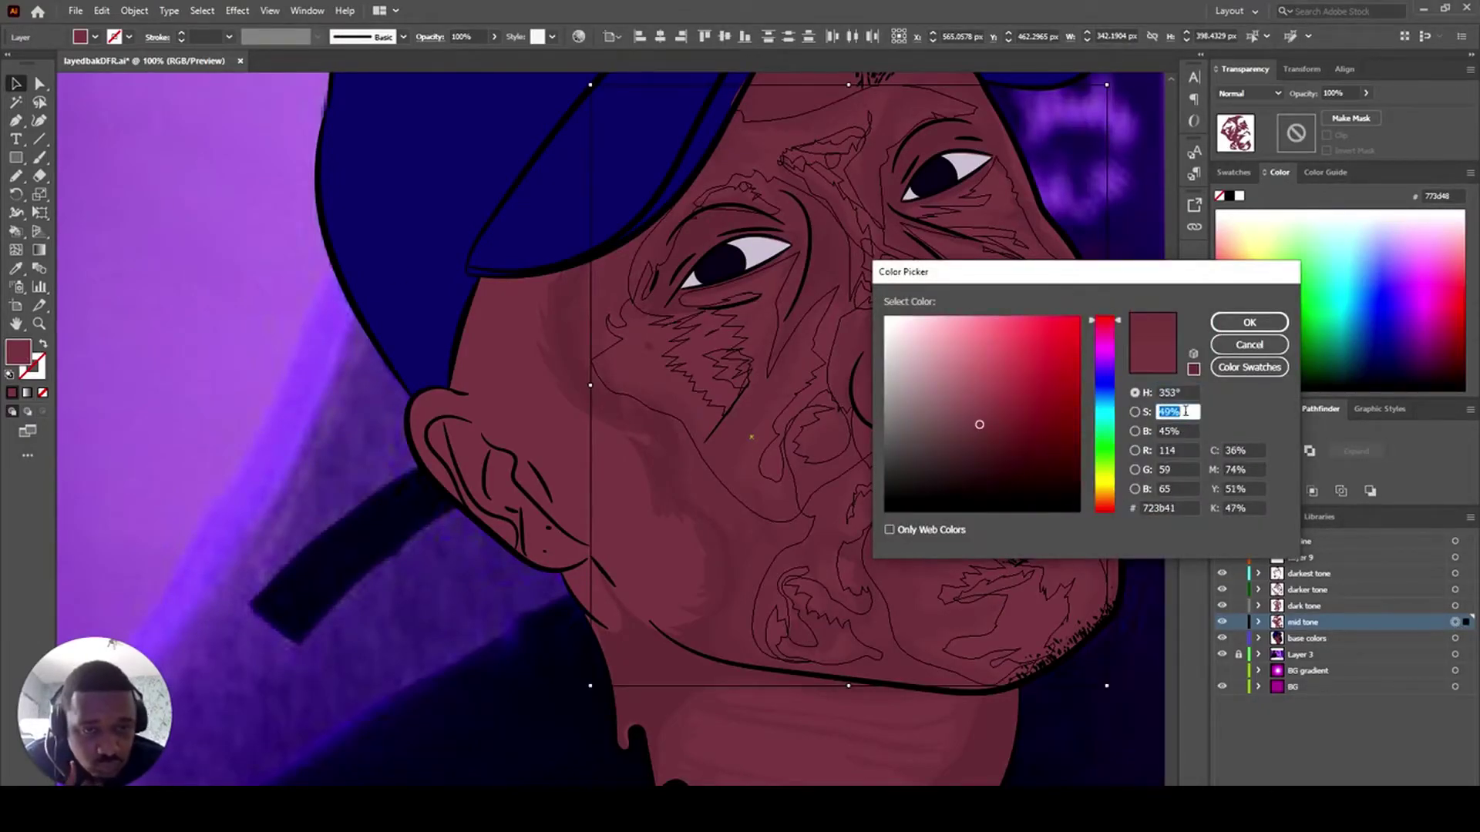
pyautogui.click(1241, 320)
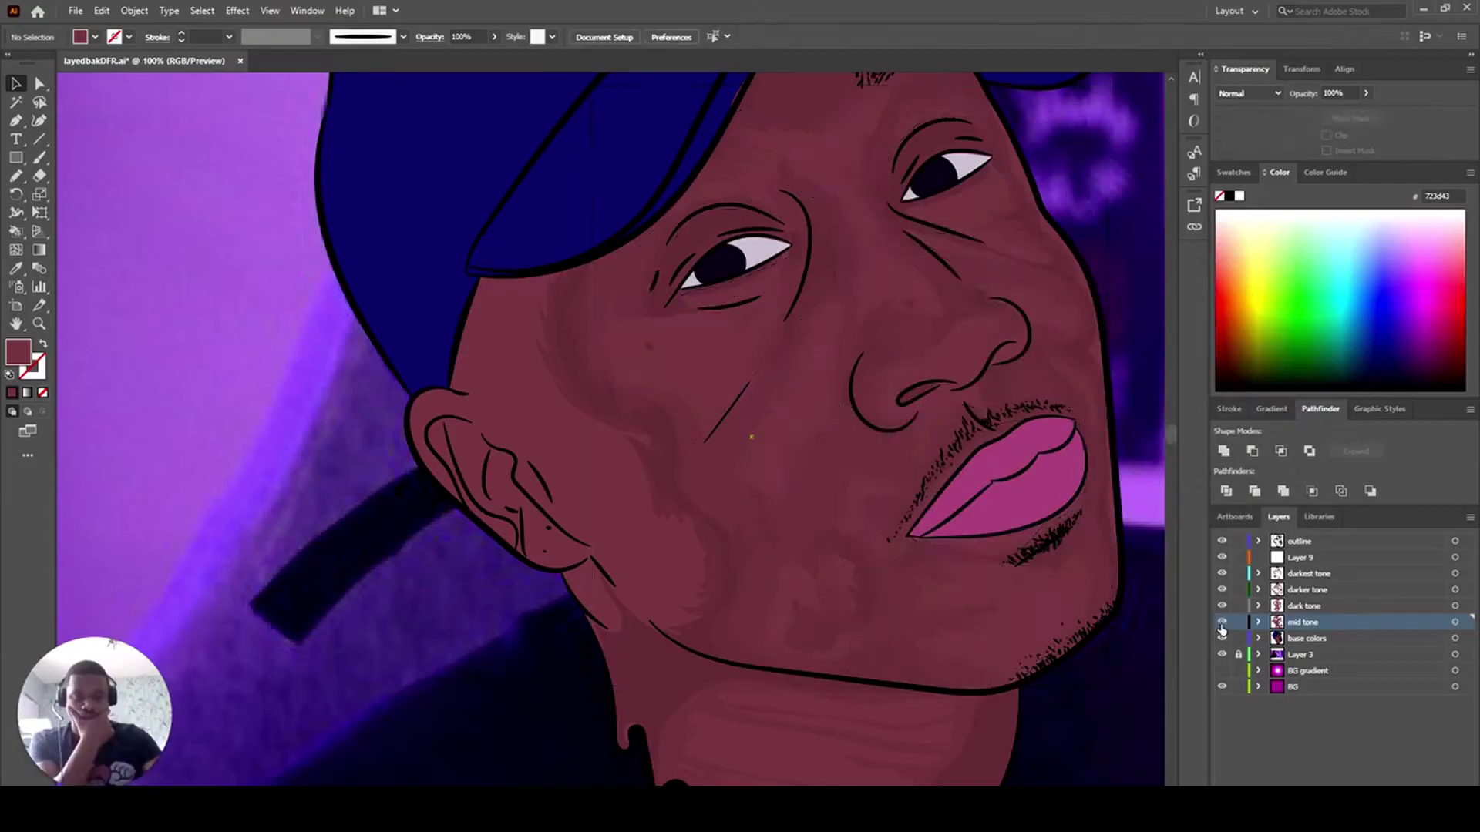
pyautogui.click(1454, 622)
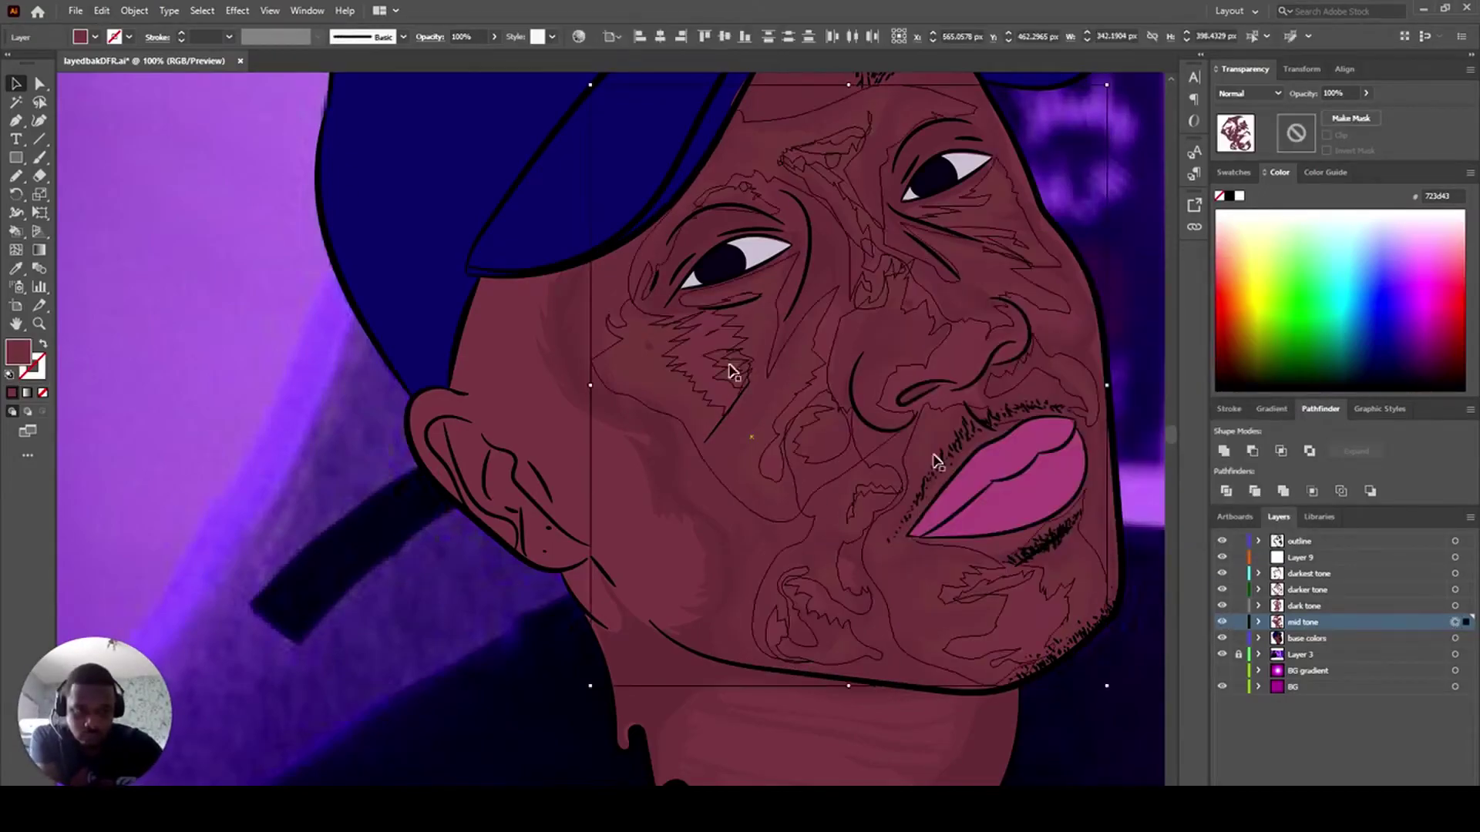
pyautogui.doubleClick(19, 352)
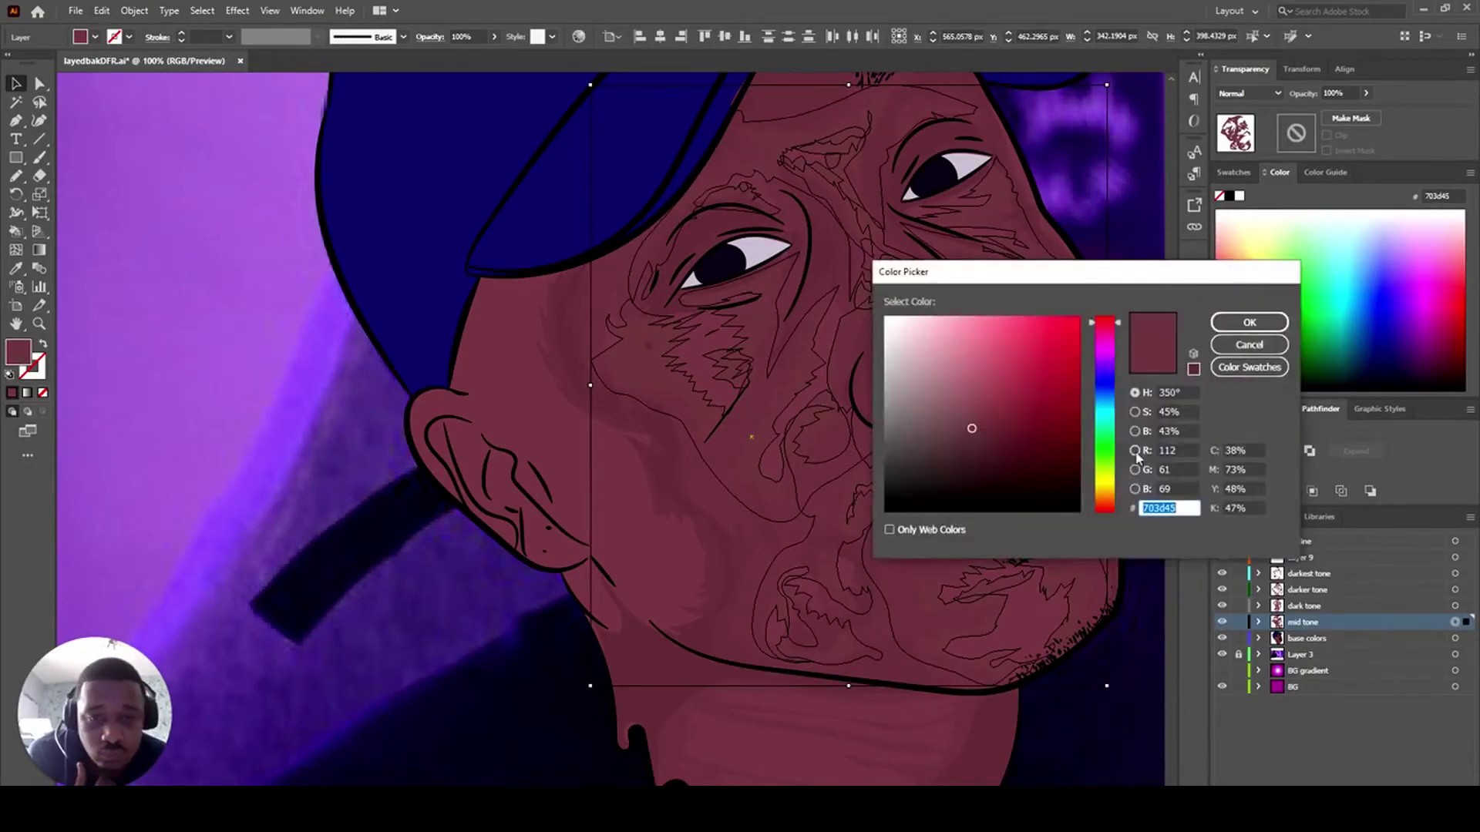
pyautogui.press('Return')
pyautogui.doubleClick(1179, 414)
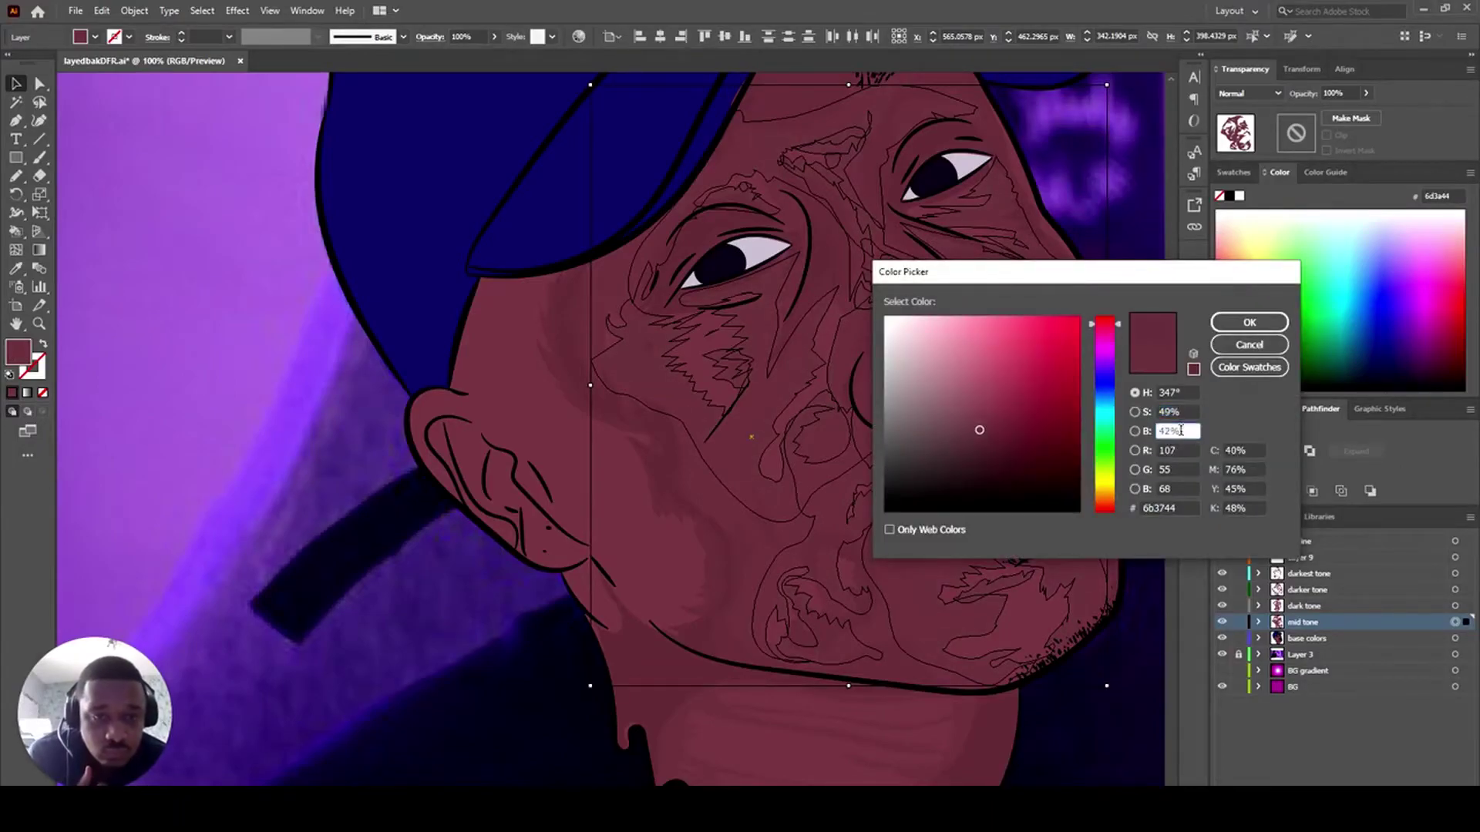
pyautogui.press('Return')
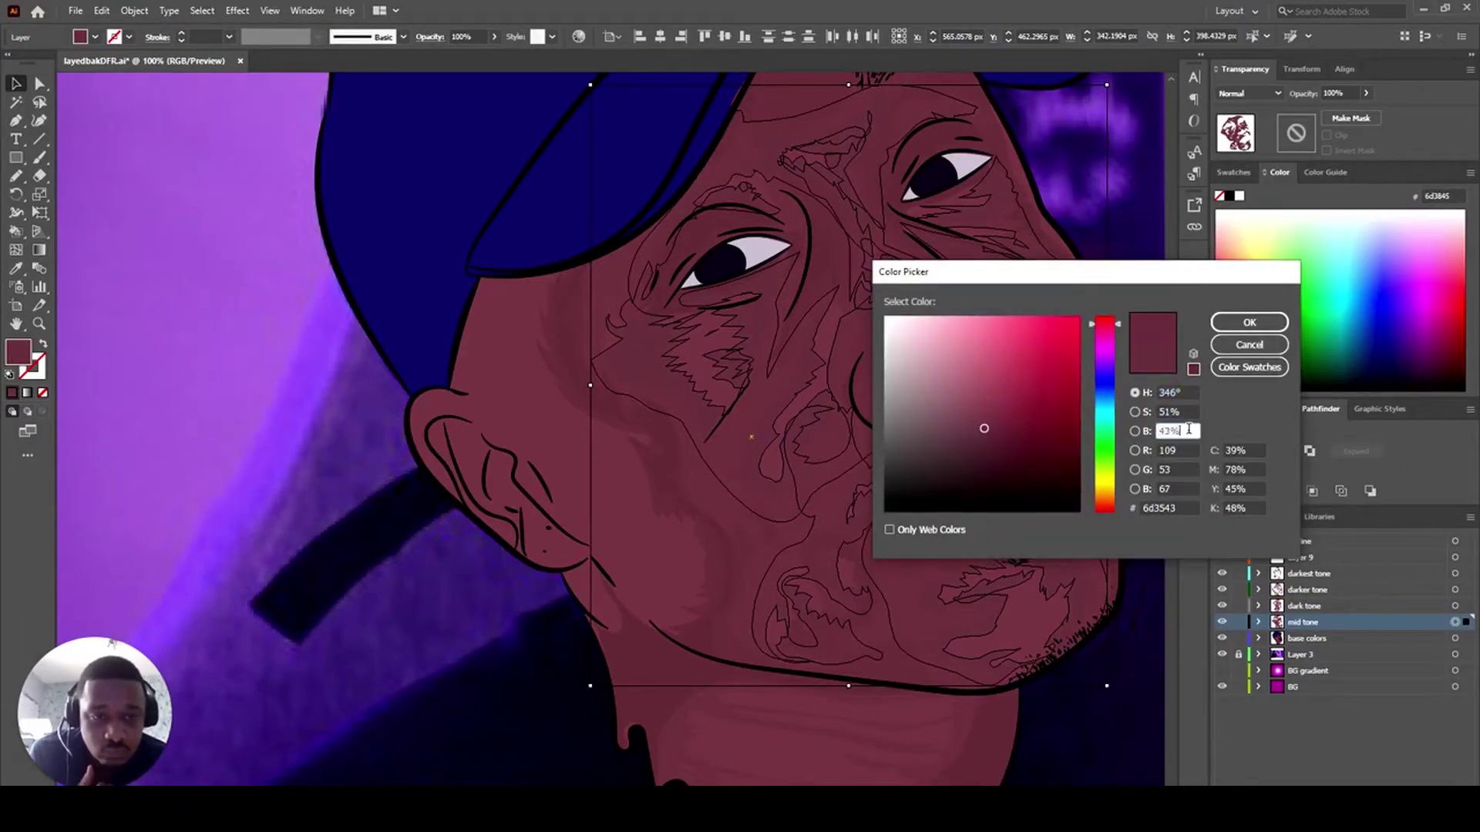
pyautogui.click(1246, 323)
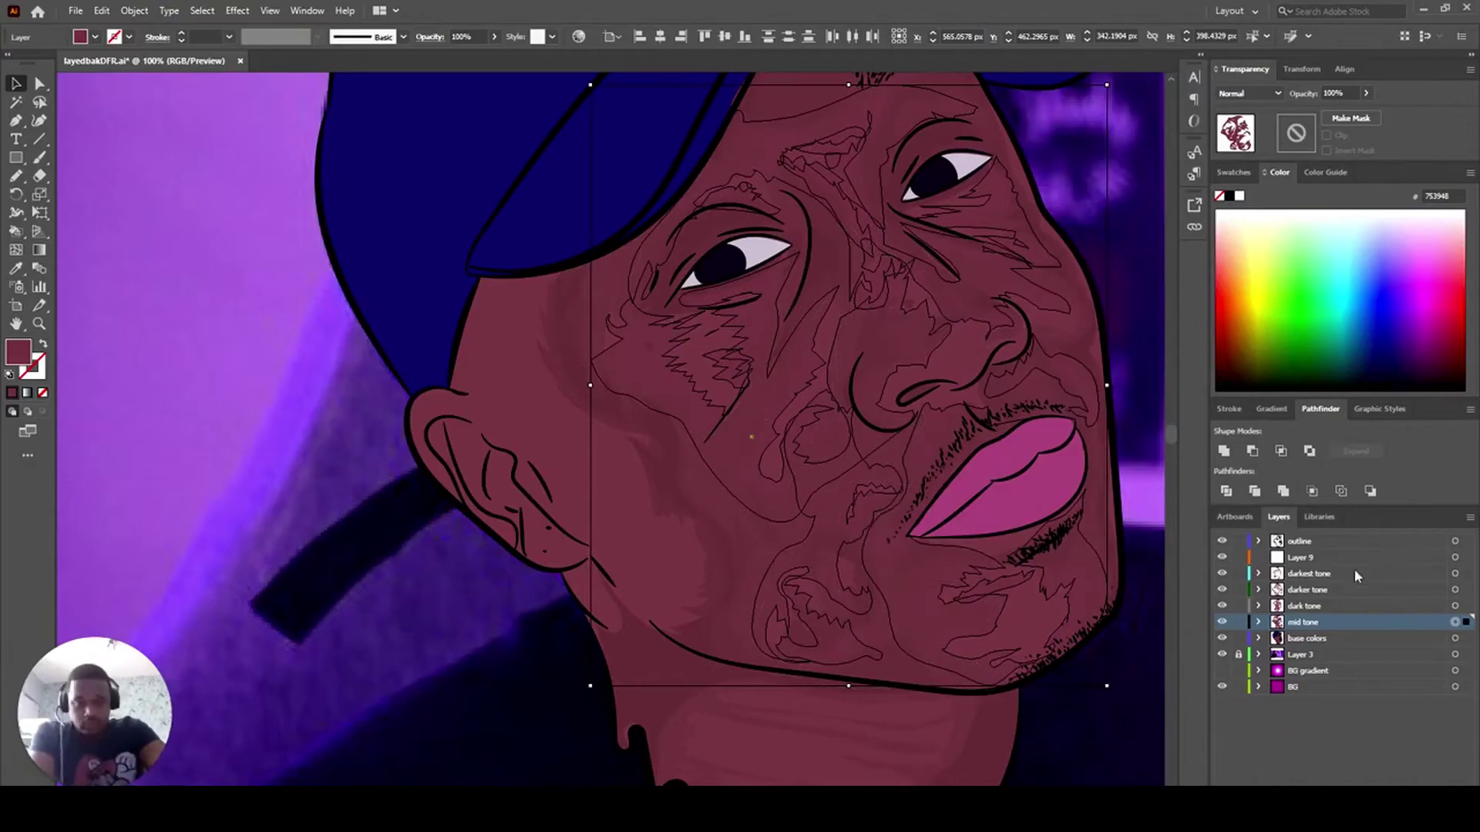
# - Brighten the mid tone layer's fill to #7A3C4B and check it by toggling the layer's visibility
pyautogui.click(1222, 624)
pyautogui.click(1454, 622)
pyautogui.doubleClick(19, 352)
pyautogui.doubleClick(1184, 433)
pyautogui.press('Up')
pyautogui.doubleClick(1185, 415)
pyautogui.doubleClick(1186, 397)
pyautogui.doubleClick(1181, 431)
pyautogui.press('Up')
pyautogui.click(1223, 327)
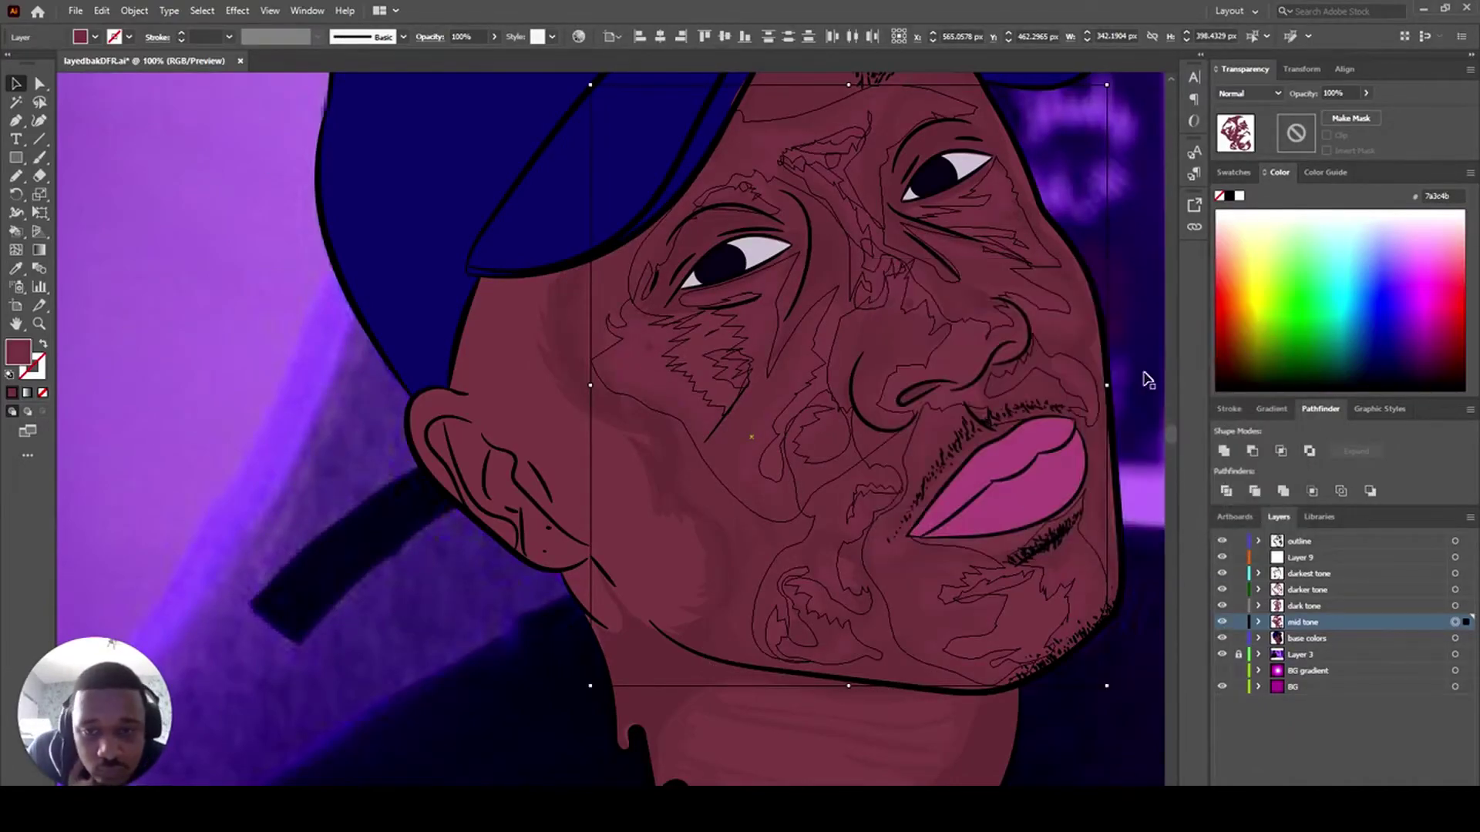
pyautogui.click(1222, 624)
# - Sample the base skin colour, brighten it to #7F404F and fill the base skin with it using Live Paint
pyautogui.press('i')
pyautogui.click(508, 420)
pyautogui.doubleClick(19, 352)
pyautogui.doubleClick(1185, 432)
pyautogui.press('Up')
pyautogui.doubleClick(1186, 412)
pyautogui.doubleClick(1189, 393)
pyautogui.doubleClick(1180, 433)
pyautogui.press('Up')
pyautogui.click(1226, 326)
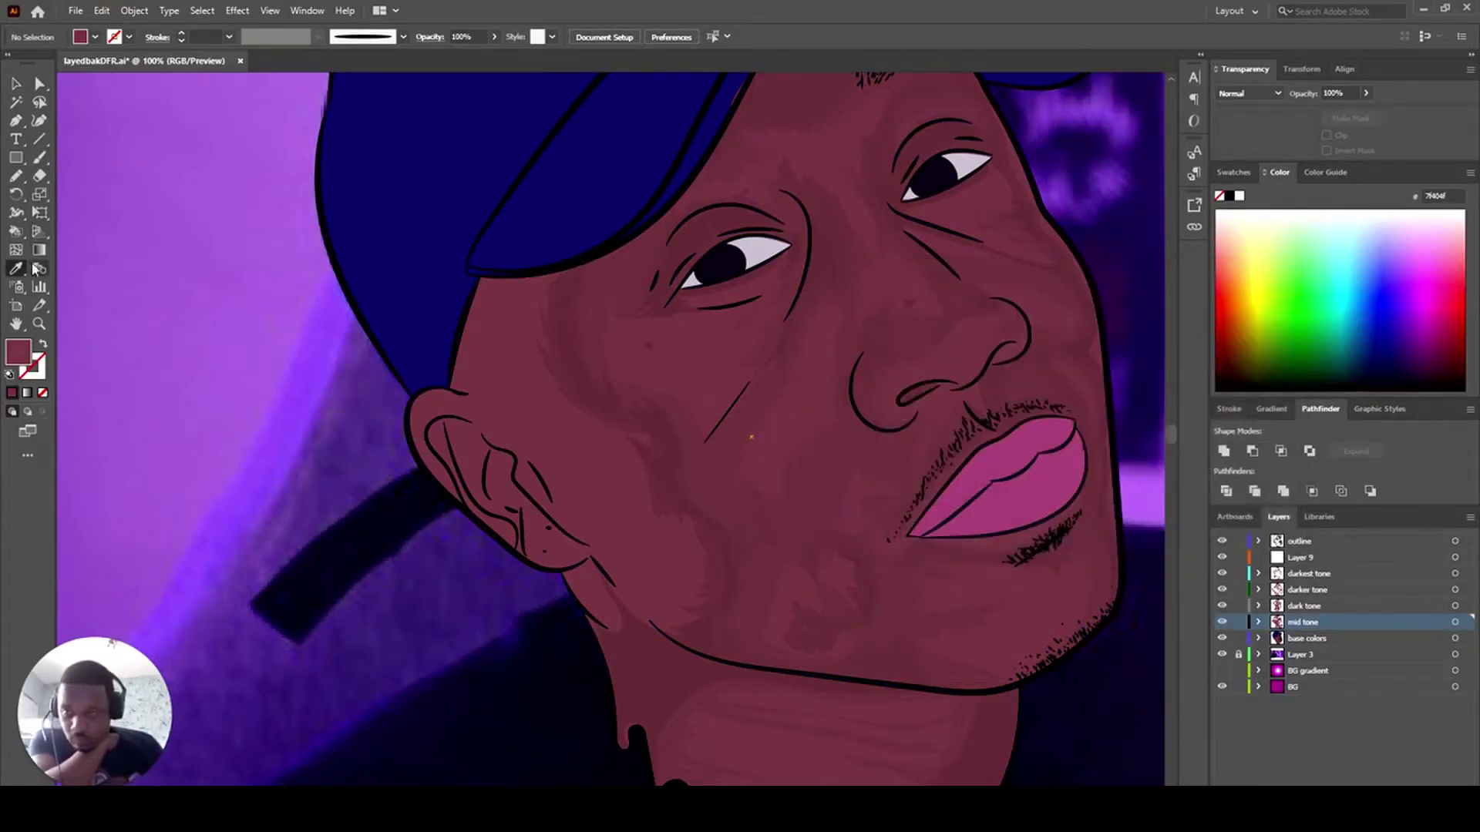
pyautogui.click(16, 232)
pyautogui.click(532, 432)
# - Add a new layer named light tone and place it directly above the darkest tone layer
pyautogui.click(1325, 641)
pyautogui.scroll(-1, 797, 656)
pyautogui.scroll(-1, 798, 657)
pyautogui.scroll(2, 826, 461)
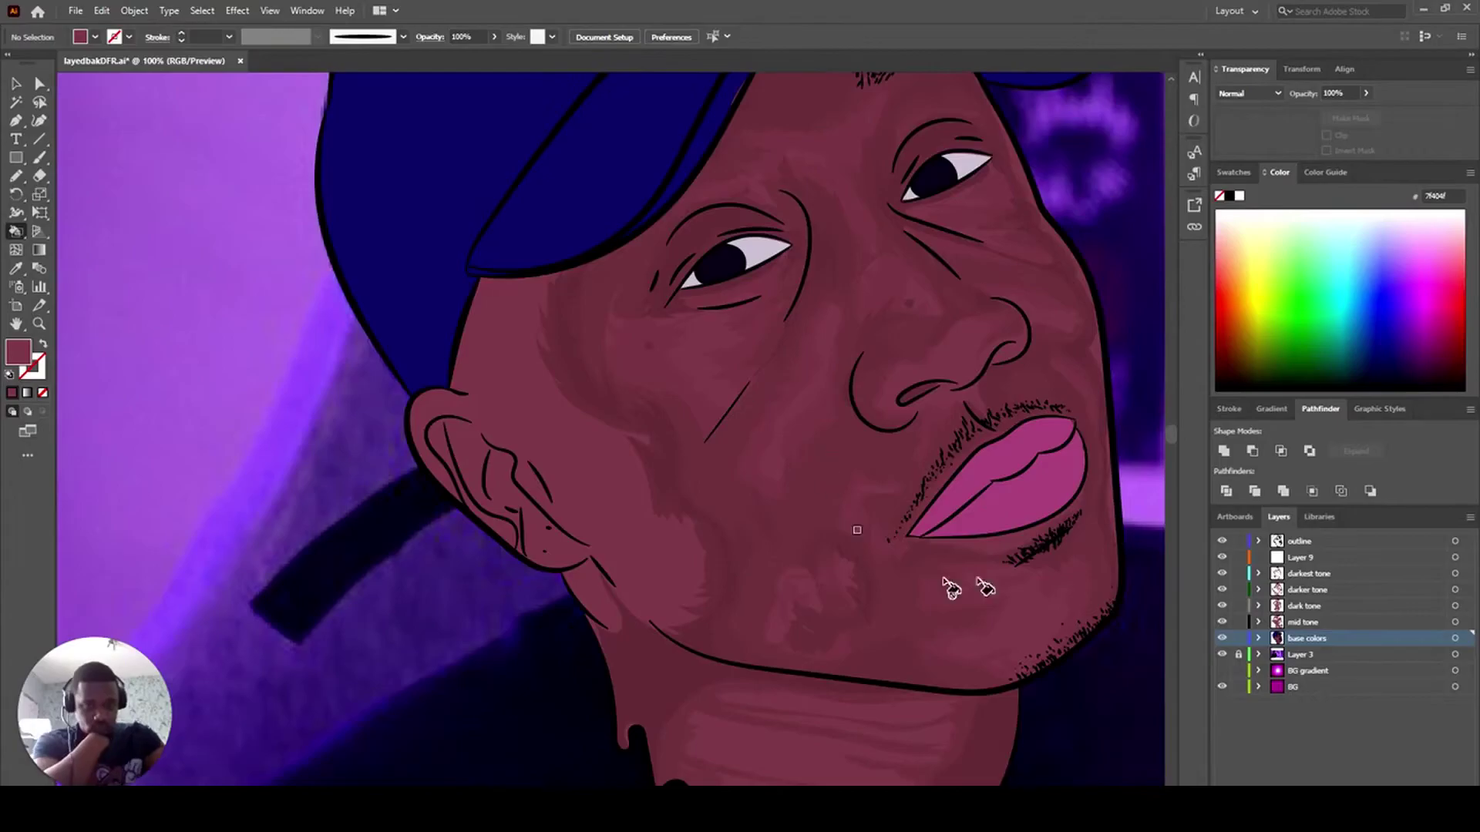
pyautogui.click(1440, 792)
pyautogui.doubleClick(1302, 637)
pyautogui.press('Return')
pyautogui.moveTo(1361, 638); pyautogui.dragTo(1387, 565)
# - Hide the other tone and base colour layers and trace the photo's highlights on the nose with the Pencil tool
pyautogui.press('n')
pyautogui.moveTo(1223, 590); pyautogui.dragTo(1223, 657)
pyautogui.moveTo(898, 389)
pyautogui.mouseDown()
pyautogui.moveTo(940, 356)
pyautogui.moveTo(917, 292)
pyautogui.moveTo(867, 294)
pyautogui.moveTo(859, 274)
pyautogui.moveTo(983, 333)
pyautogui.moveTo(965, 371)
pyautogui.moveTo(901, 386)
pyautogui.mouseUp()
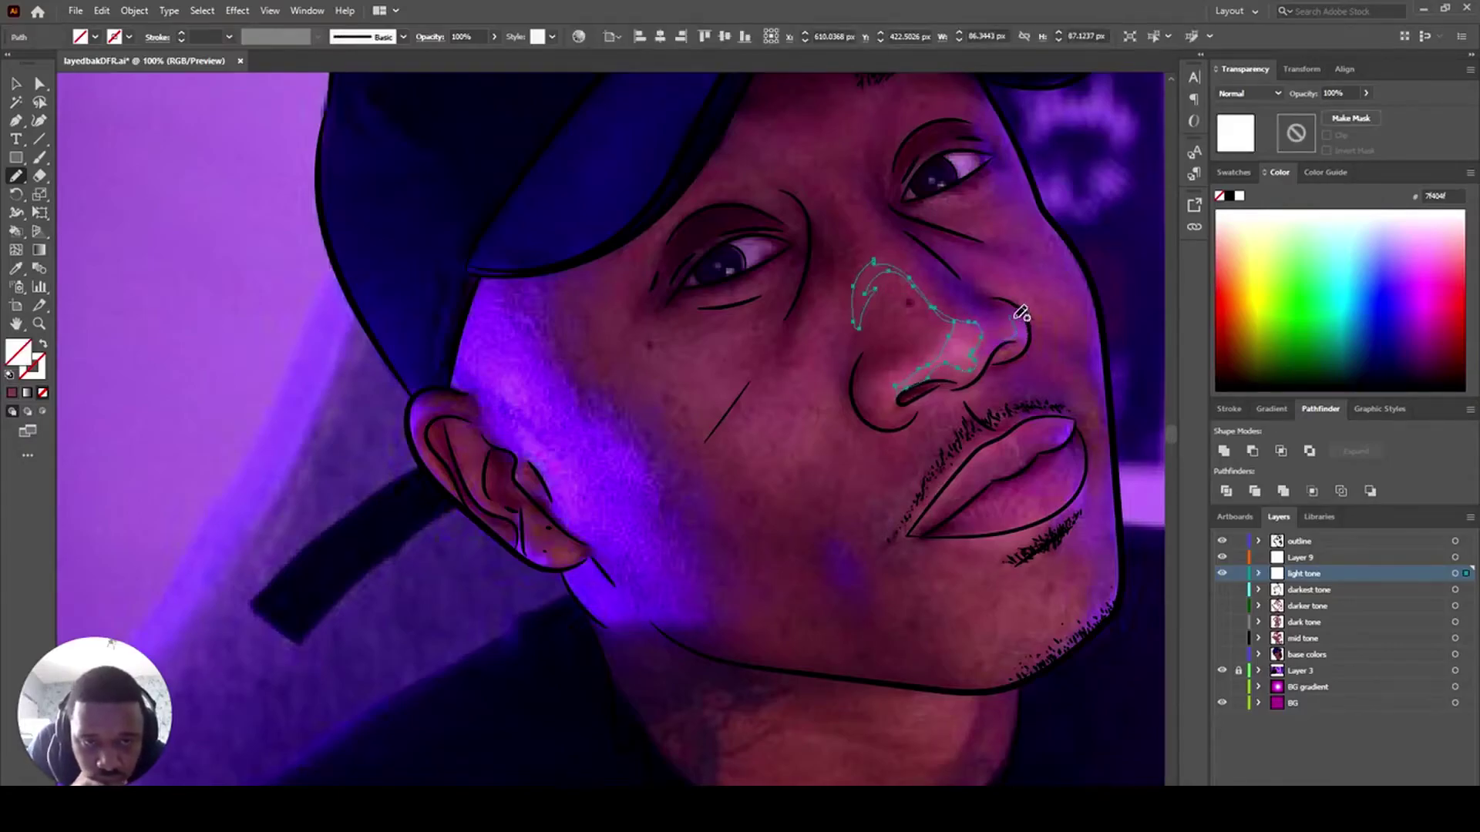
pyautogui.moveTo(1004, 344); pyautogui.dragTo(991, 353)
pyautogui.moveTo(951, 292)
pyautogui.mouseDown()
pyautogui.moveTo(974, 308)
pyautogui.moveTo(951, 295)
pyautogui.mouseUp()
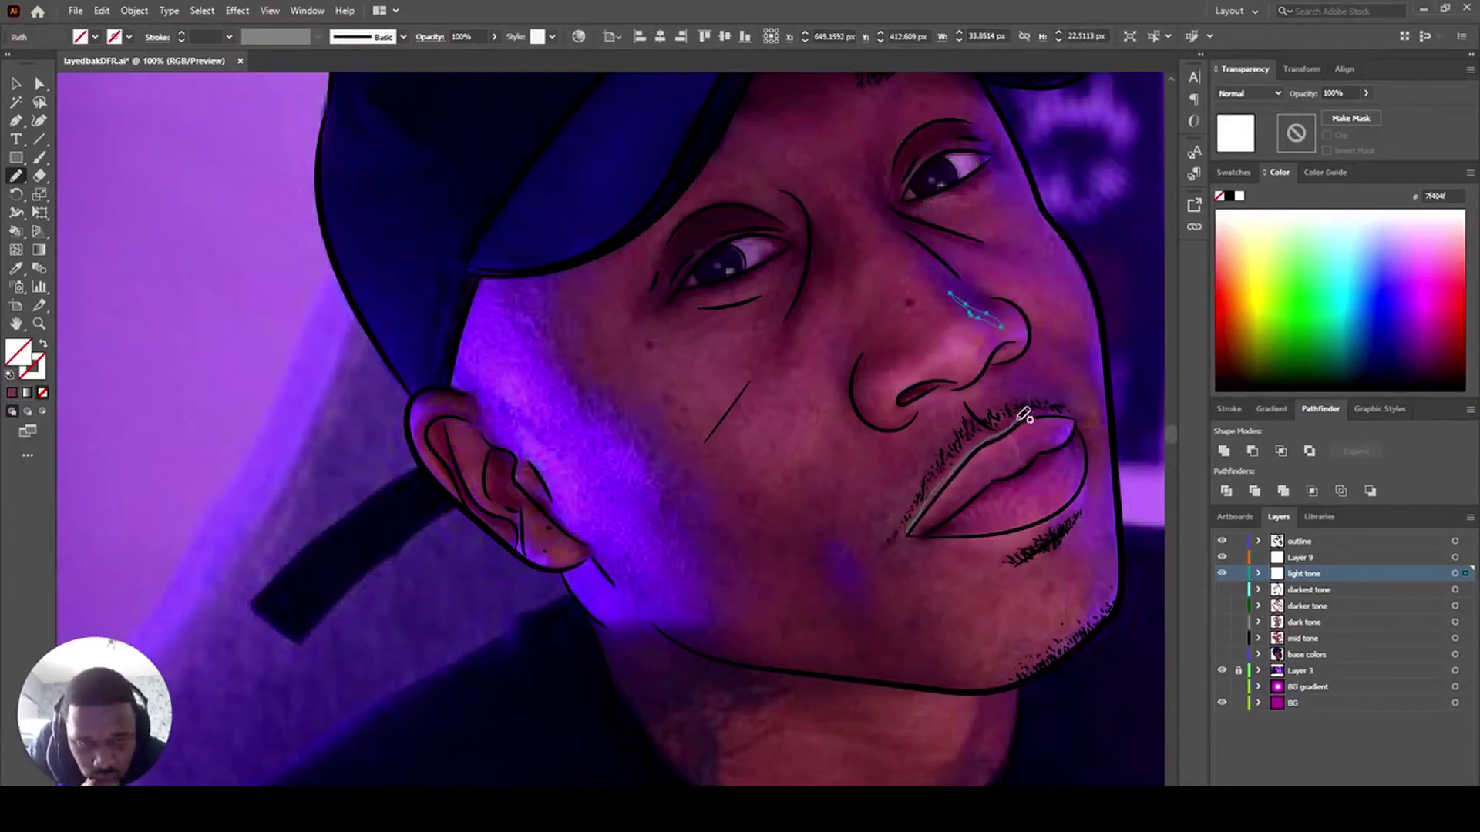
# - Trace freehand light tone shapes on the cheek, under both eyes and beside the nose bridge
pyautogui.moveTo(796, 398)
pyautogui.mouseDown()
pyautogui.moveTo(774, 420)
pyautogui.moveTo(785, 450)
pyautogui.moveTo(822, 393)
pyautogui.moveTo(828, 451)
pyautogui.moveTo(785, 457)
pyautogui.mouseUp()
pyautogui.moveTo(729, 407)
pyautogui.mouseDown()
pyautogui.moveTo(751, 367)
pyautogui.moveTo(716, 407)
pyautogui.mouseUp()
pyautogui.moveTo(669, 402)
pyautogui.mouseDown()
pyautogui.moveTo(750, 313)
pyautogui.moveTo(667, 335)
pyautogui.moveTo(631, 326)
pyautogui.moveTo(629, 369)
pyautogui.moveTo(670, 401)
pyautogui.mouseUp()
pyautogui.moveTo(679, 301)
pyautogui.mouseDown()
pyautogui.moveTo(751, 297)
pyautogui.moveTo(680, 301)
pyautogui.mouseUp()
pyautogui.scroll(1, 942, 291)
pyautogui.moveTo(935, 301); pyautogui.dragTo(929, 286)
pyautogui.moveTo(931, 281)
pyautogui.mouseDown()
pyautogui.moveTo(990, 260)
pyautogui.moveTo(921, 270)
pyautogui.mouseUp()
pyautogui.moveTo(908, 259)
pyautogui.mouseDown()
pyautogui.moveTo(985, 246)
pyautogui.moveTo(937, 263)
pyautogui.moveTo(906, 238)
pyautogui.mouseUp()
pyautogui.scroll(-3, 859, 243)
# - Trace a small light spot beside the mouth and the large lit area running from the temple to the jaw
pyautogui.moveTo(829, 508)
pyautogui.mouseDown()
pyautogui.moveTo(855, 539)
pyautogui.moveTo(843, 552)
pyautogui.mouseUp()
pyautogui.moveTo(656, 590); pyautogui.dragTo(711, 574)
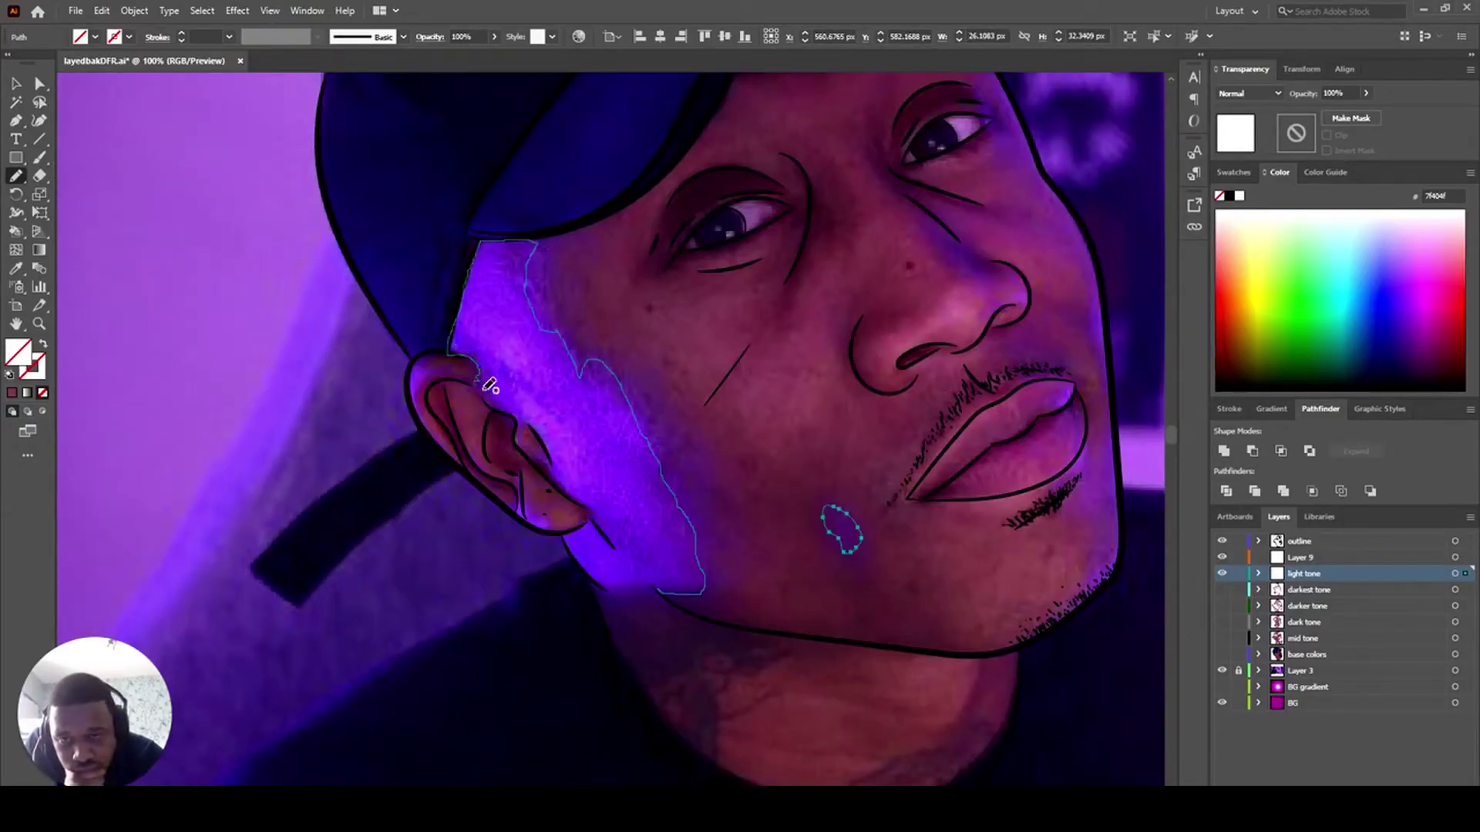
pyautogui.moveTo(615, 592)
pyautogui.mouseDown()
pyautogui.moveTo(593, 522)
pyautogui.moveTo(509, 501)
pyautogui.mouseUp()
# - Trace the highlight shapes along the ear's rim, inner folds and lobe
pyautogui.moveTo(407, 400); pyautogui.dragTo(408, 401)
pyautogui.moveTo(453, 459); pyautogui.dragTo(453, 458)
pyautogui.moveTo(491, 473); pyautogui.dragTo(457, 432)
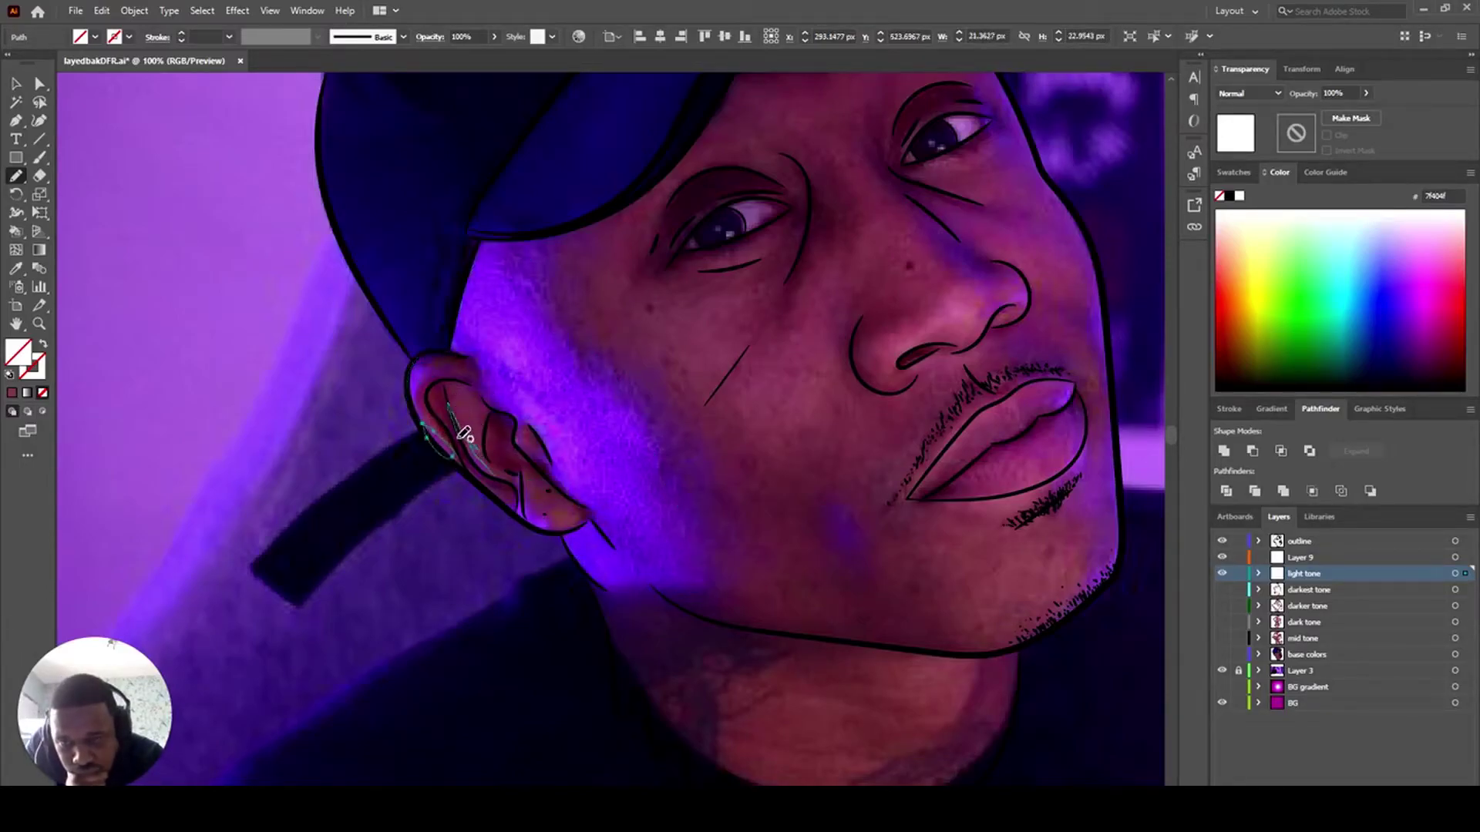
pyautogui.moveTo(521, 501); pyautogui.dragTo(520, 490)
# - Show the hidden layers and fill the light tone shapes with the sampled base skin colour brightened to #844456
pyautogui.click(1454, 573)
pyautogui.moveTo(1221, 590); pyautogui.dragTo(1222, 655)
pyautogui.press('i')
pyautogui.click(750, 699)
pyautogui.doubleClick(18, 352)
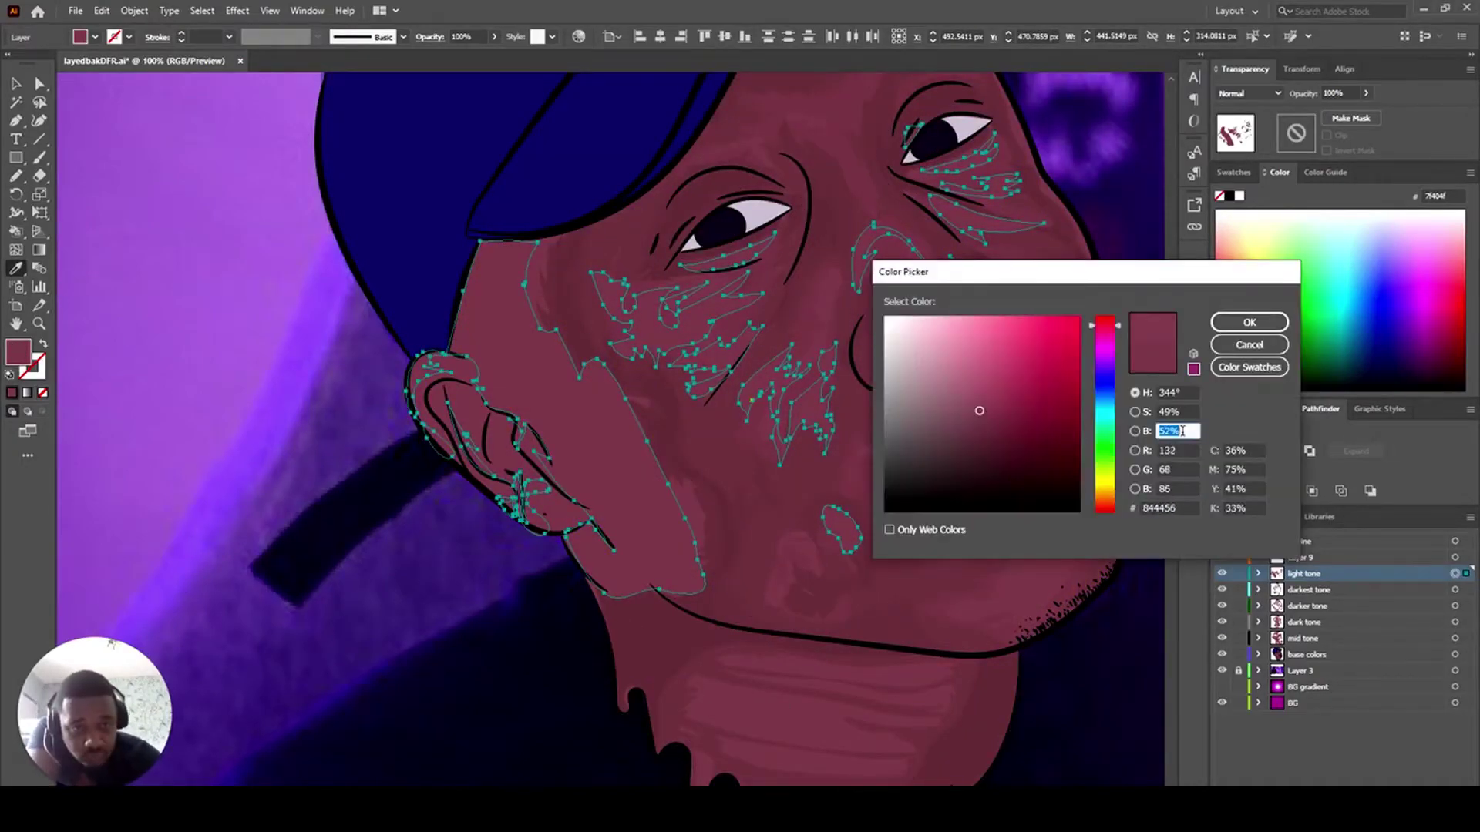
pyautogui.click(1245, 314)
pyautogui.click(1325, 590)
pyautogui.hotkey('ctrl', 'shift', 'a')
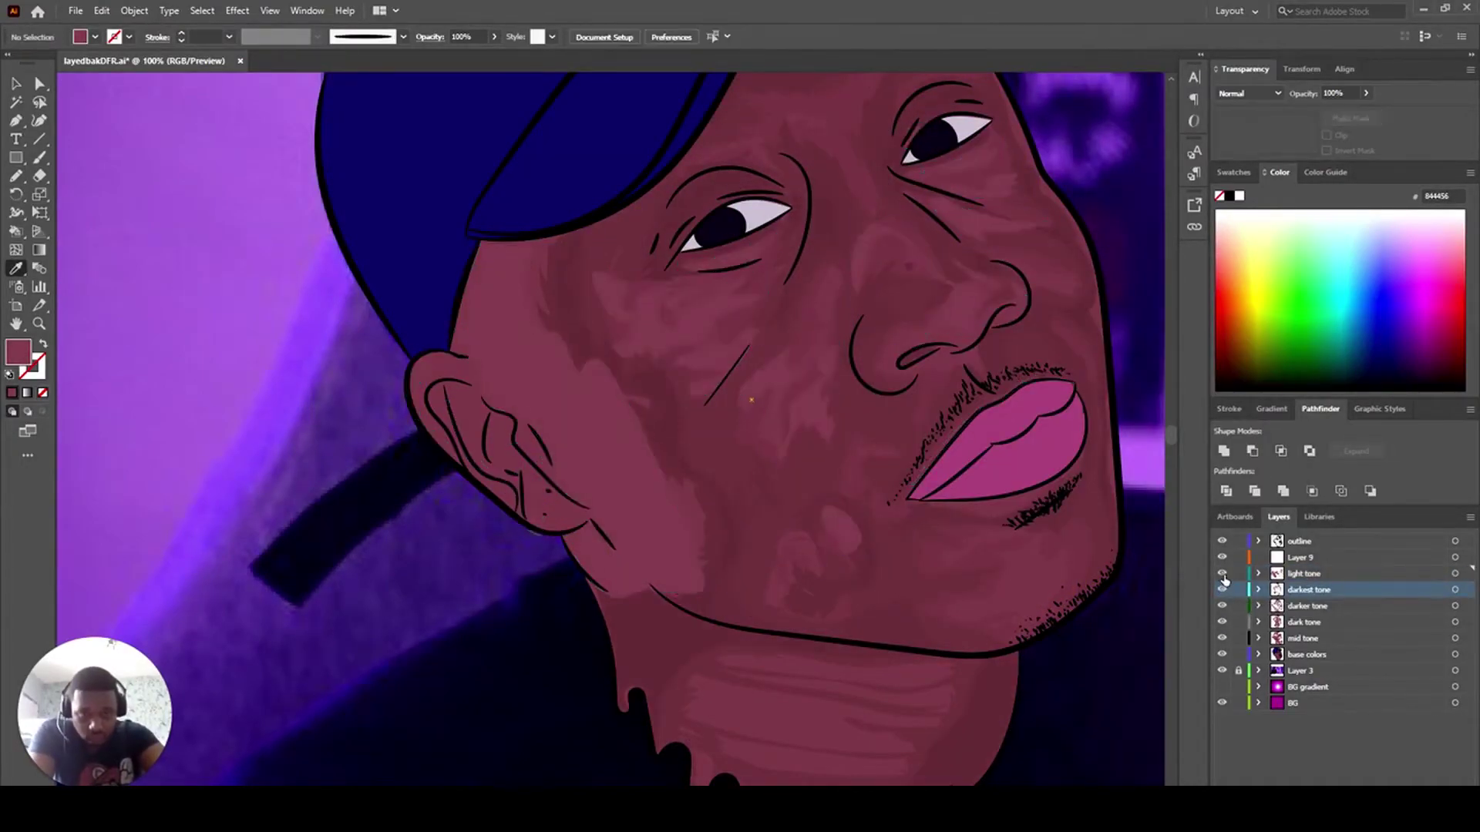
# - Select the large temple-to-jaw light shape and lock the outline, darker tone, base colour and background layers
pyautogui.press('a')
pyautogui.click(701, 589)
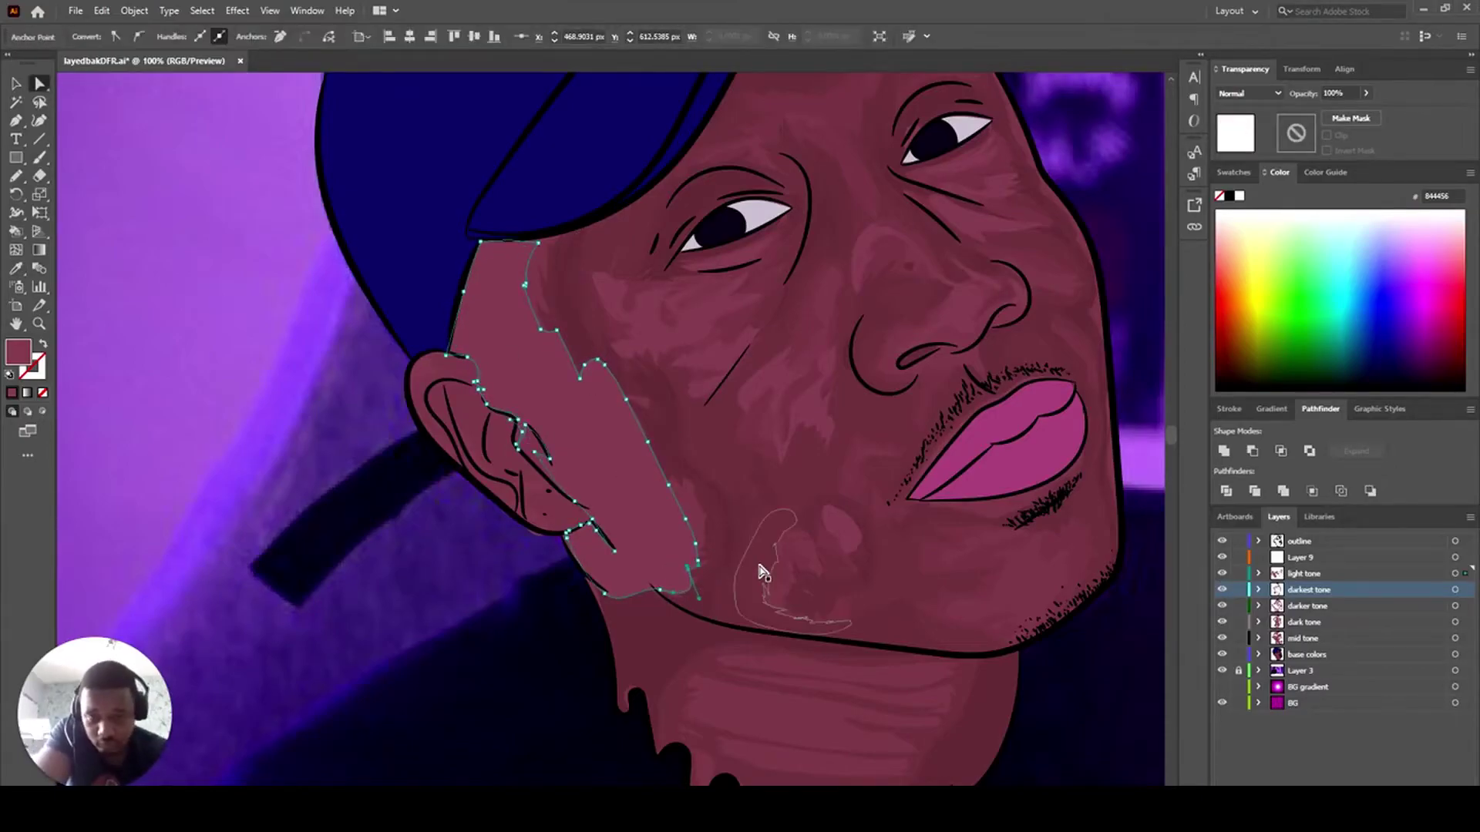
pyautogui.click(1238, 703)
# - Nudge the anchor points along the lower and middle inner edge of the large light shape towards the ear
pyautogui.moveTo(773, 668)
pyautogui.mouseDown()
pyautogui.moveTo(653, 502)
pyautogui.moveTo(673, 512)
pyautogui.moveTo(609, 351)
pyautogui.mouseUp()
pyautogui.moveTo(712, 524); pyautogui.dragTo(582, 402)
pyautogui.click(583, 405)
pyautogui.click(668, 485)
pyautogui.press('Left')
pyautogui.press('Left')
pyautogui.press('Left')
pyautogui.press('Left')
pyautogui.press('Left')
pyautogui.click(626, 399)
pyautogui.press('Left')
pyautogui.press('Left')
pyautogui.press('Left')
pyautogui.press('Left')
pyautogui.press('Left')
pyautogui.press('Left')
pyautogui.click(597, 359)
pyautogui.press('Left')
pyautogui.press('Left')
pyautogui.press('Left')
pyautogui.press('Left')
pyautogui.press('Left')
pyautogui.press('Left')
pyautogui.click(648, 442)
pyautogui.press('Left')
pyautogui.press('Left')
pyautogui.press('Left')
pyautogui.press('Left')
pyautogui.press('Left')
pyautogui.press('Left')
pyautogui.press('Left')
pyautogui.press('Left')
pyautogui.press('Left')
pyautogui.press('Left')
pyautogui.press('Left')
pyautogui.press('Left')
# - Nudge the anchor points along the upper inner edge of the large light shape towards the temple
pyautogui.click(604, 364)
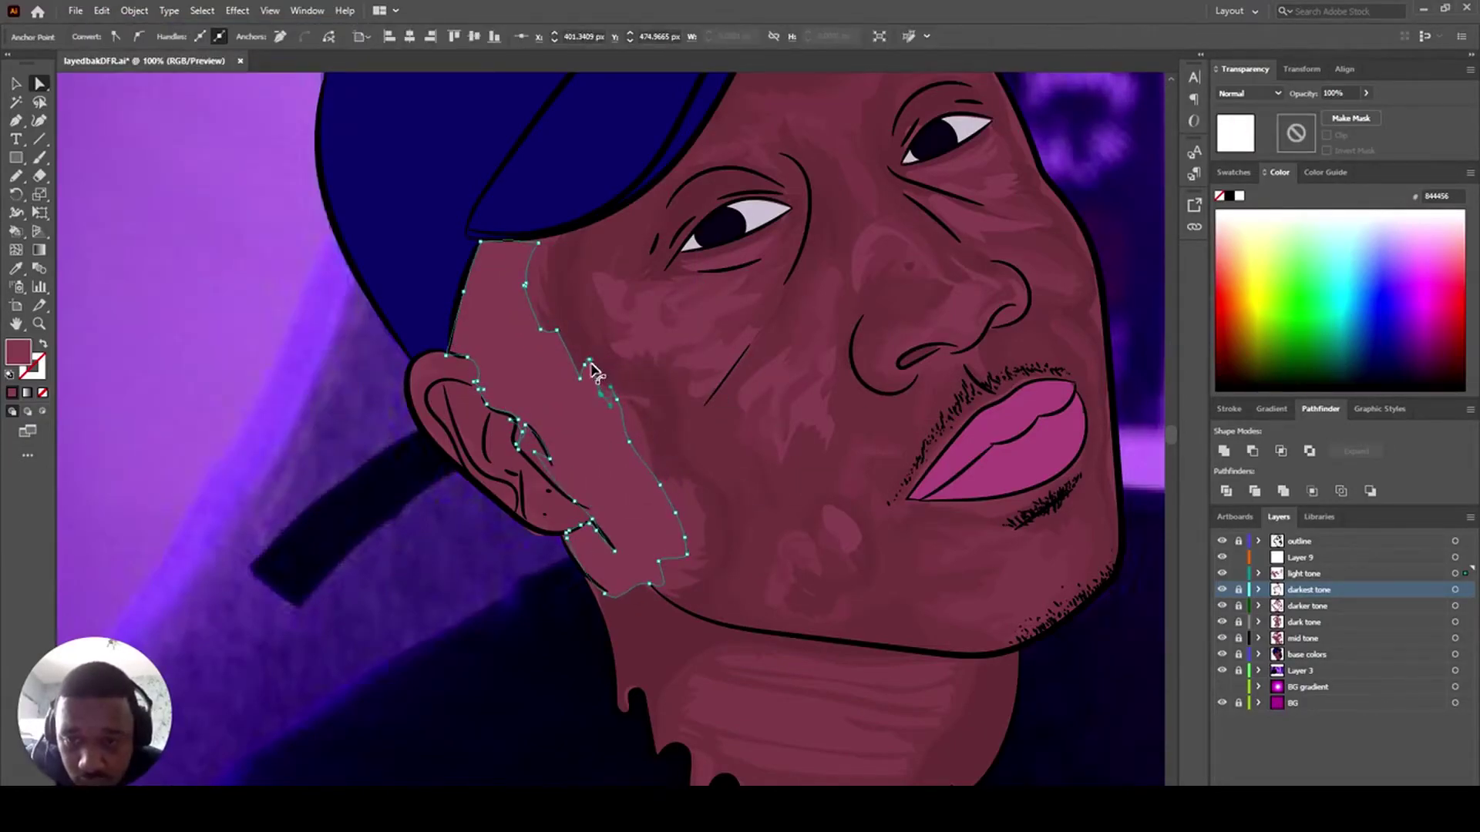
pyautogui.press('Left')
pyautogui.press('Left')
pyautogui.press('Left')
pyautogui.press('Left')
pyautogui.press('Left')
pyautogui.press('Left')
pyautogui.click(557, 331)
pyautogui.press('Left')
pyautogui.press('Left')
pyautogui.press('Left')
pyautogui.press('Left')
pyautogui.press('Left')
pyautogui.press('Left')
pyautogui.press('Left')
pyautogui.press('Left')
pyautogui.press('Left')
pyautogui.press('Left')
pyautogui.click(584, 385)
pyautogui.press('Left')
pyautogui.press('Left')
pyautogui.press('Left')
pyautogui.press('Left')
pyautogui.press('Left')
pyautogui.press('Left')
pyautogui.press('Left')
# - Unlock the darker tone and base colour layers, make darkest tone active and hide the base colors layer
pyautogui.click(1235, 608)
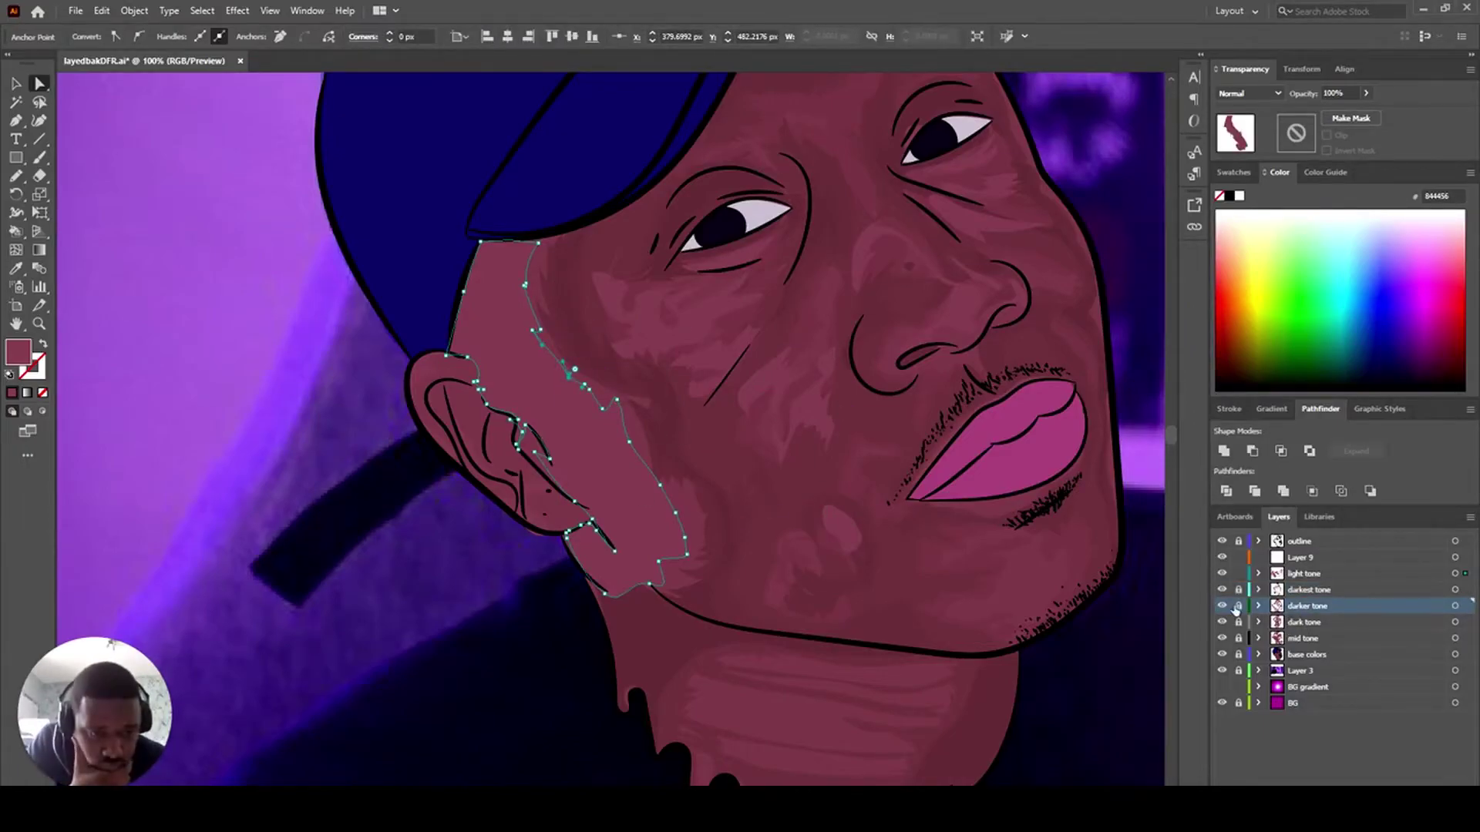
pyautogui.click(1359, 591)
pyautogui.click(1222, 655)
pyautogui.press('n')
pyautogui.moveTo(573, 494)
pyautogui.mouseDown()
pyautogui.moveTo(568, 522)
pyautogui.moveTo(590, 543)
pyautogui.mouseUp()
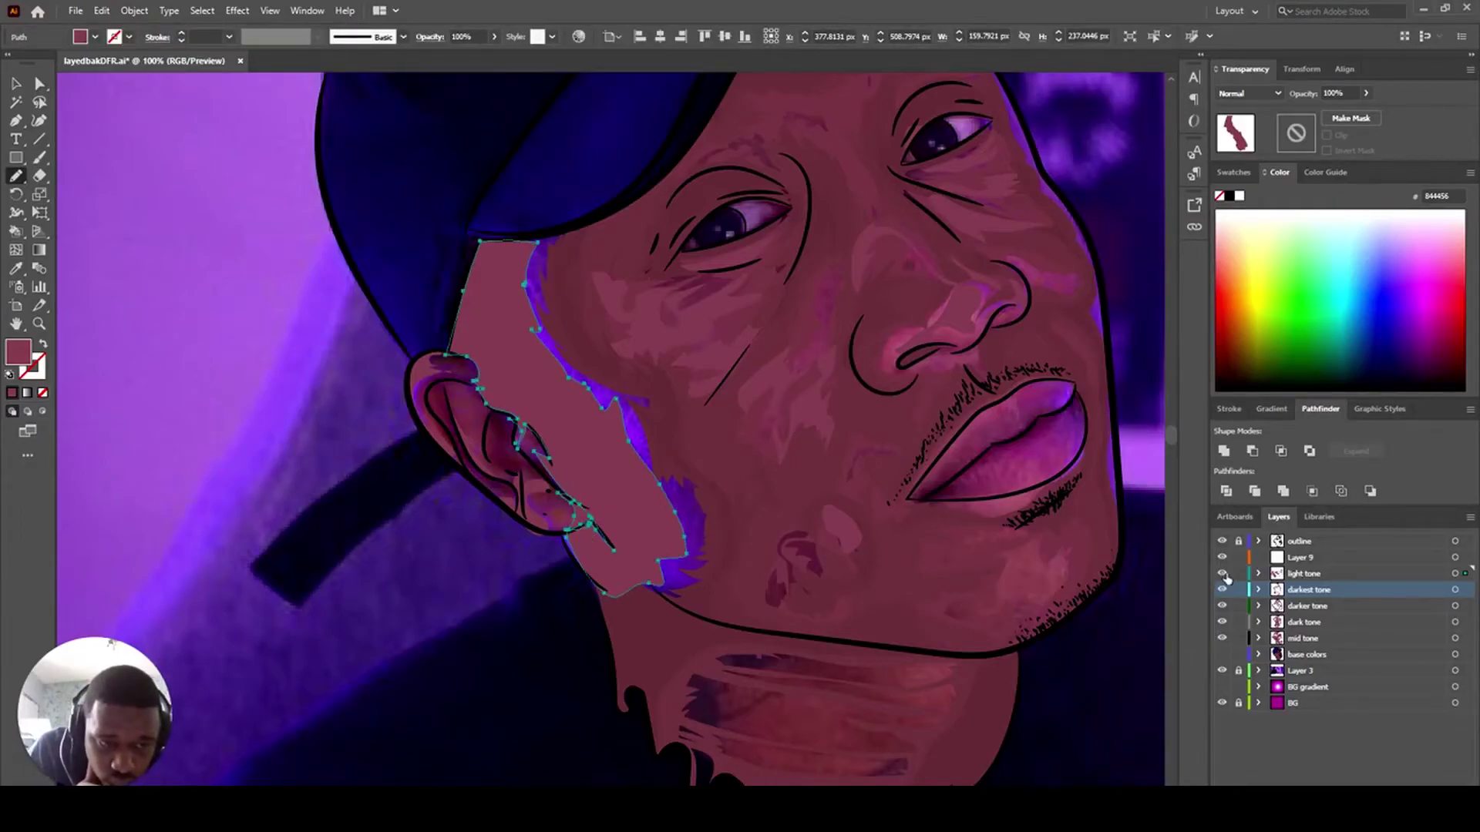
pyautogui.hotkey('ctrl', 'shift', 'a')
pyautogui.hotkey('ctrl', 'z')
pyautogui.hotkey('ctrl', 'shift', 'a')
# - Trace shadow shapes on the earlobe and inner ear folds in the darkest tone layer's #68343F, and show the base colors layer again
pyautogui.click(1324, 590)
pyautogui.click(1454, 590)
pyautogui.hotkey('ctrl', 'shift', 'a')
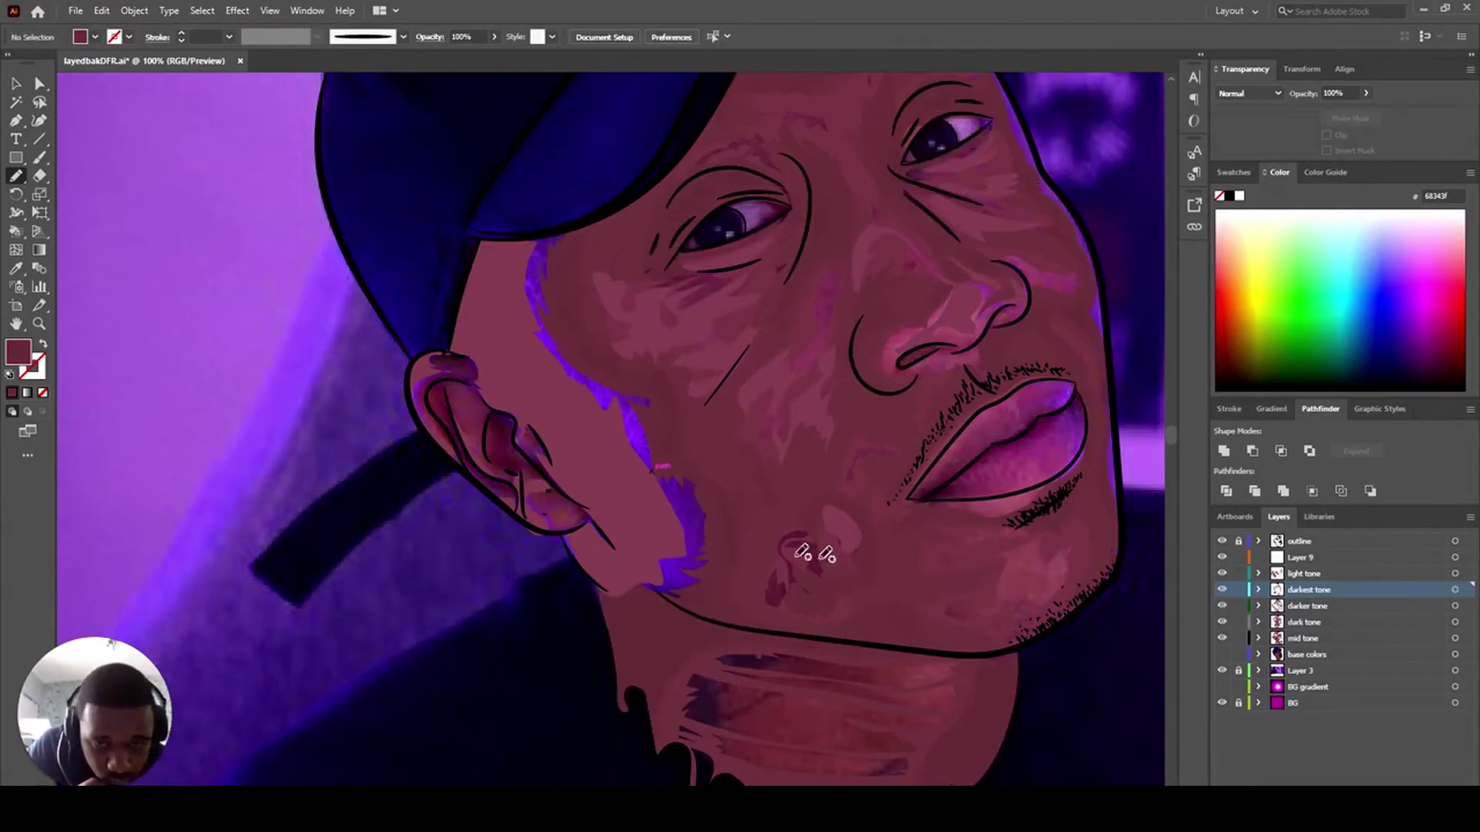
pyautogui.moveTo(584, 526); pyautogui.dragTo(586, 522)
pyautogui.click(12, 393)
pyautogui.moveTo(537, 468); pyautogui.dragTo(498, 460)
pyautogui.click(12, 393)
pyautogui.moveTo(438, 361)
pyautogui.mouseDown()
pyautogui.moveTo(480, 377)
pyautogui.moveTo(441, 363)
pyautogui.moveTo(447, 424)
pyautogui.moveTo(510, 490)
pyautogui.mouseUp()
pyautogui.click(13, 393)
pyautogui.moveTo(434, 391); pyautogui.dragTo(432, 388)
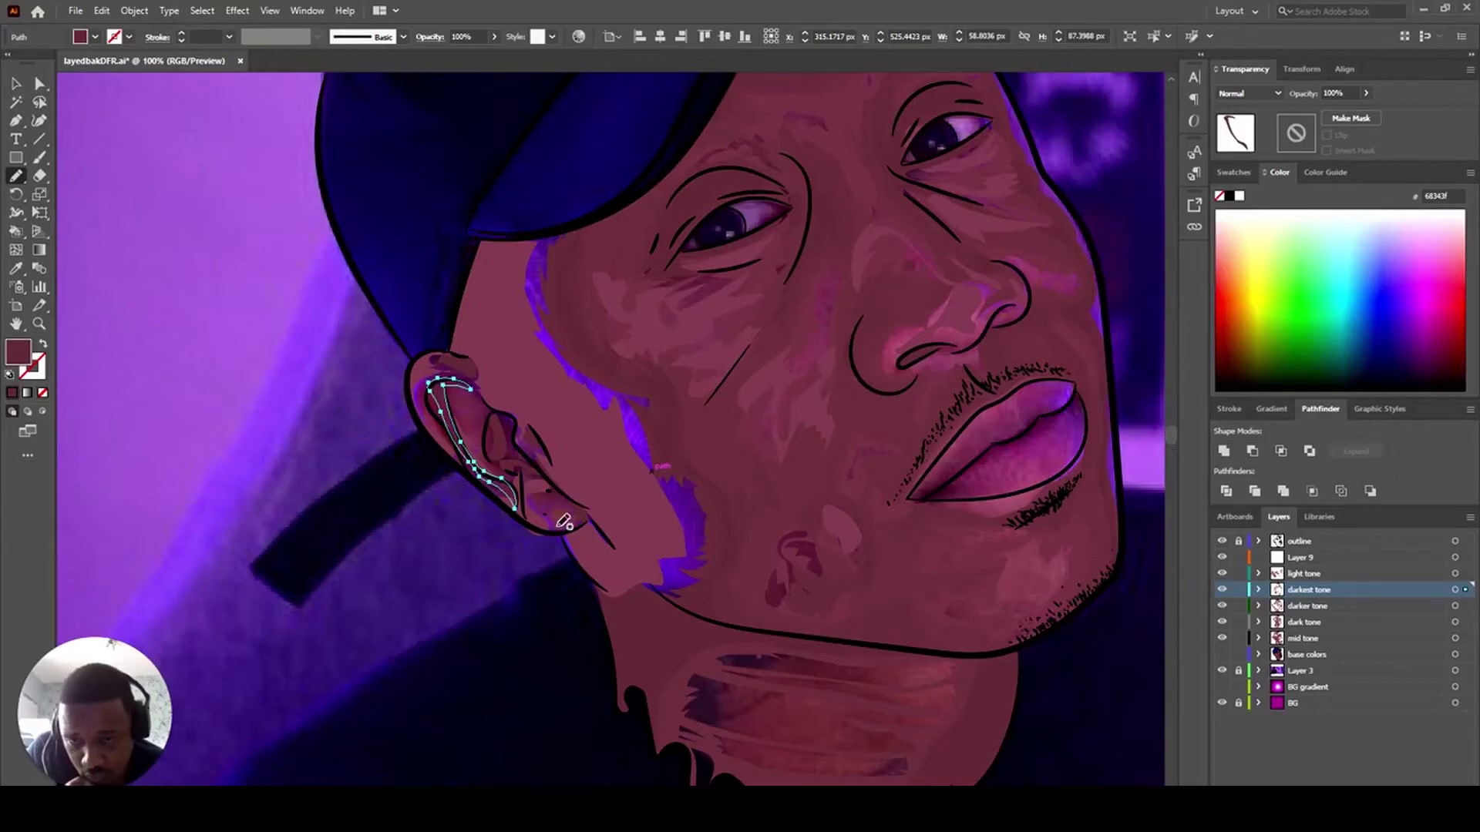
pyautogui.click(1221, 654)
pyautogui.scroll(-2, 998, 479)
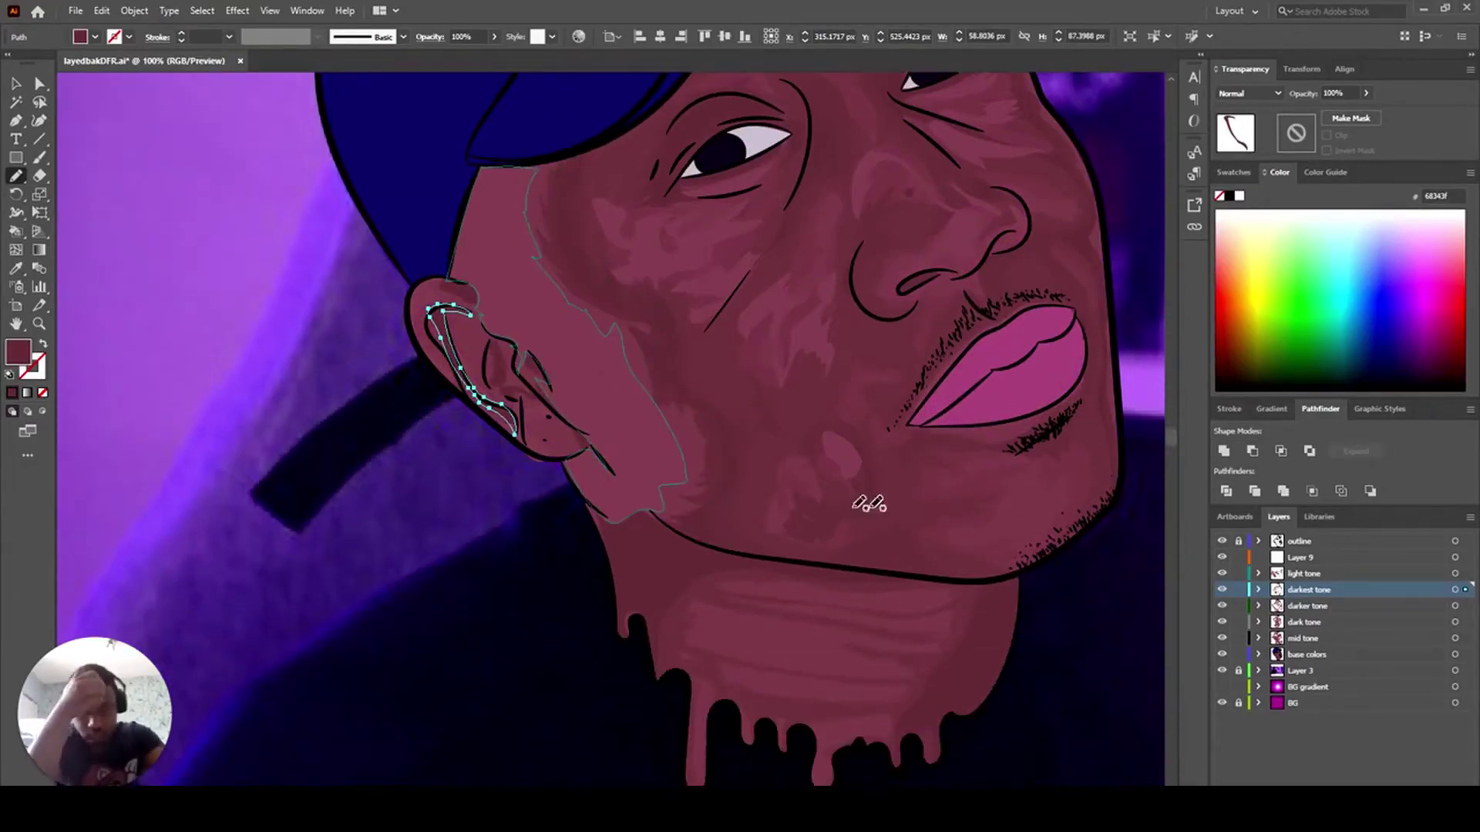
# - Pick up the light tone layer's #844456 fill and trace a small highlight on the chin in that layer
pyautogui.click(1310, 574)
pyautogui.click(1465, 574)
pyautogui.hotkey('ctrl', 'shift', 'a')
pyautogui.moveTo(1010, 526)
pyautogui.mouseDown()
pyautogui.moveTo(1029, 481)
pyautogui.moveTo(1001, 524)
pyautogui.mouseUp()
pyautogui.press('v')
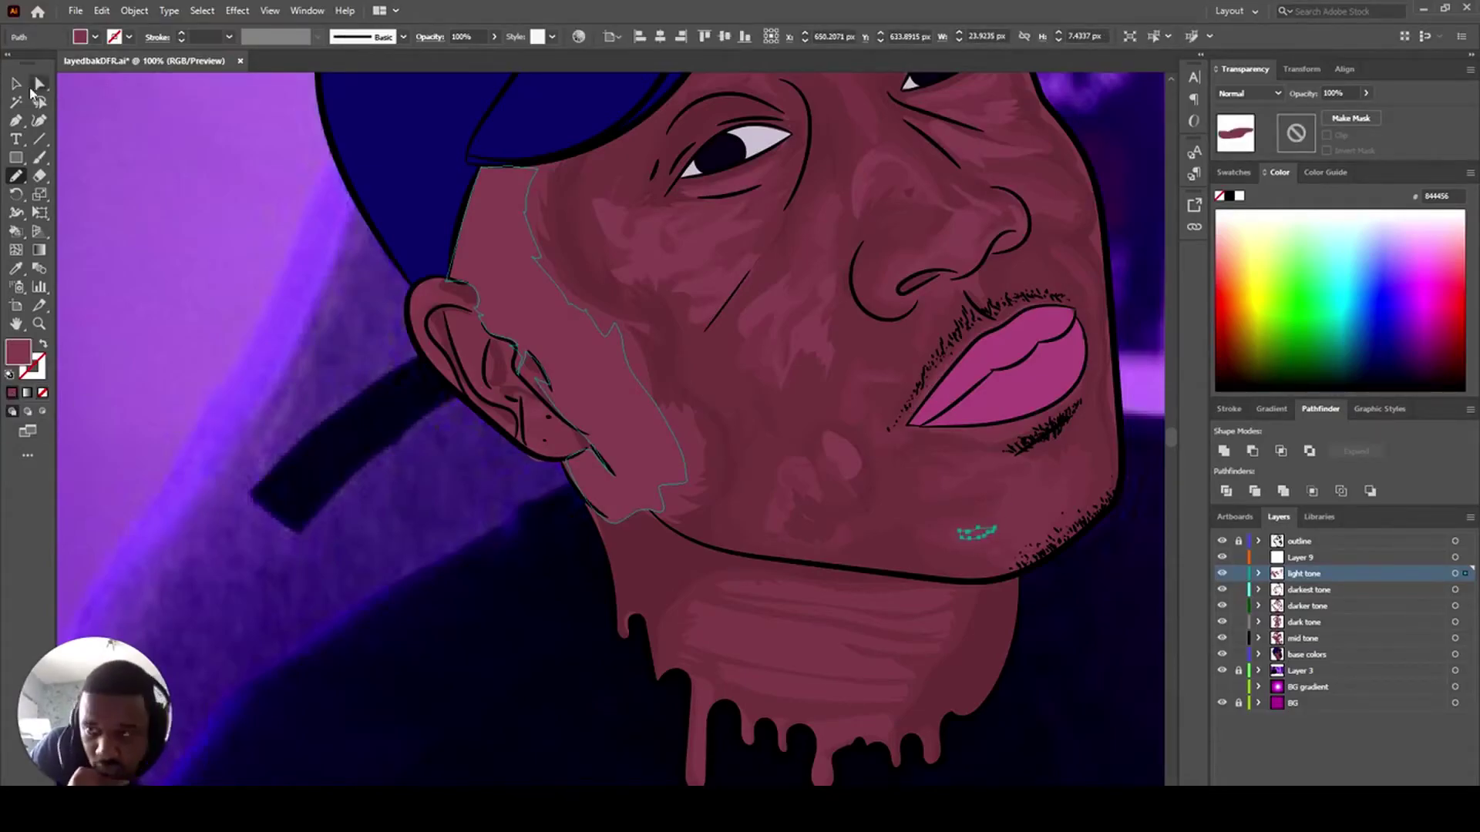
# - Trace a thin light tone highlight under the lower lip and move the light tone layer directly above base colors
pyautogui.press('n')
pyautogui.moveTo(945, 431)
pyautogui.mouseDown()
pyautogui.moveTo(1003, 428)
pyautogui.moveTo(954, 424)
pyautogui.mouseUp()
pyautogui.scroll(3, 849, 433)
pyautogui.moveTo(1341, 575); pyautogui.dragTo(1339, 646)
pyautogui.scroll(3, 911, 326)
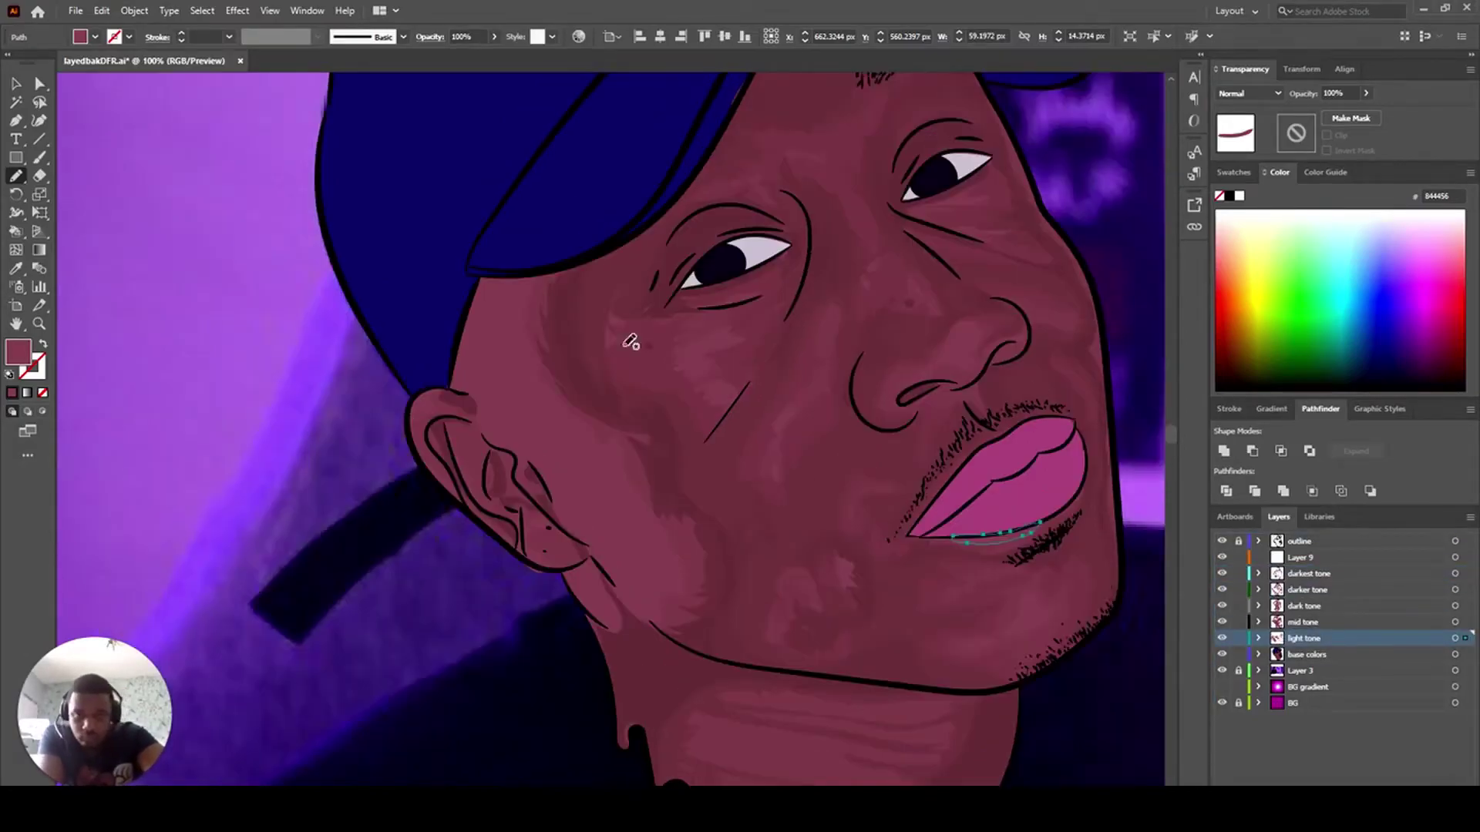
# - Trace a jagged #723945 shape on the temple beside the eye in the dark tone layer and check it against the base colors
pyautogui.click(16, 84)
pyautogui.click(671, 409)
pyautogui.click(20, 180)
pyautogui.hotkey('ctrl', 'shift', 'a')
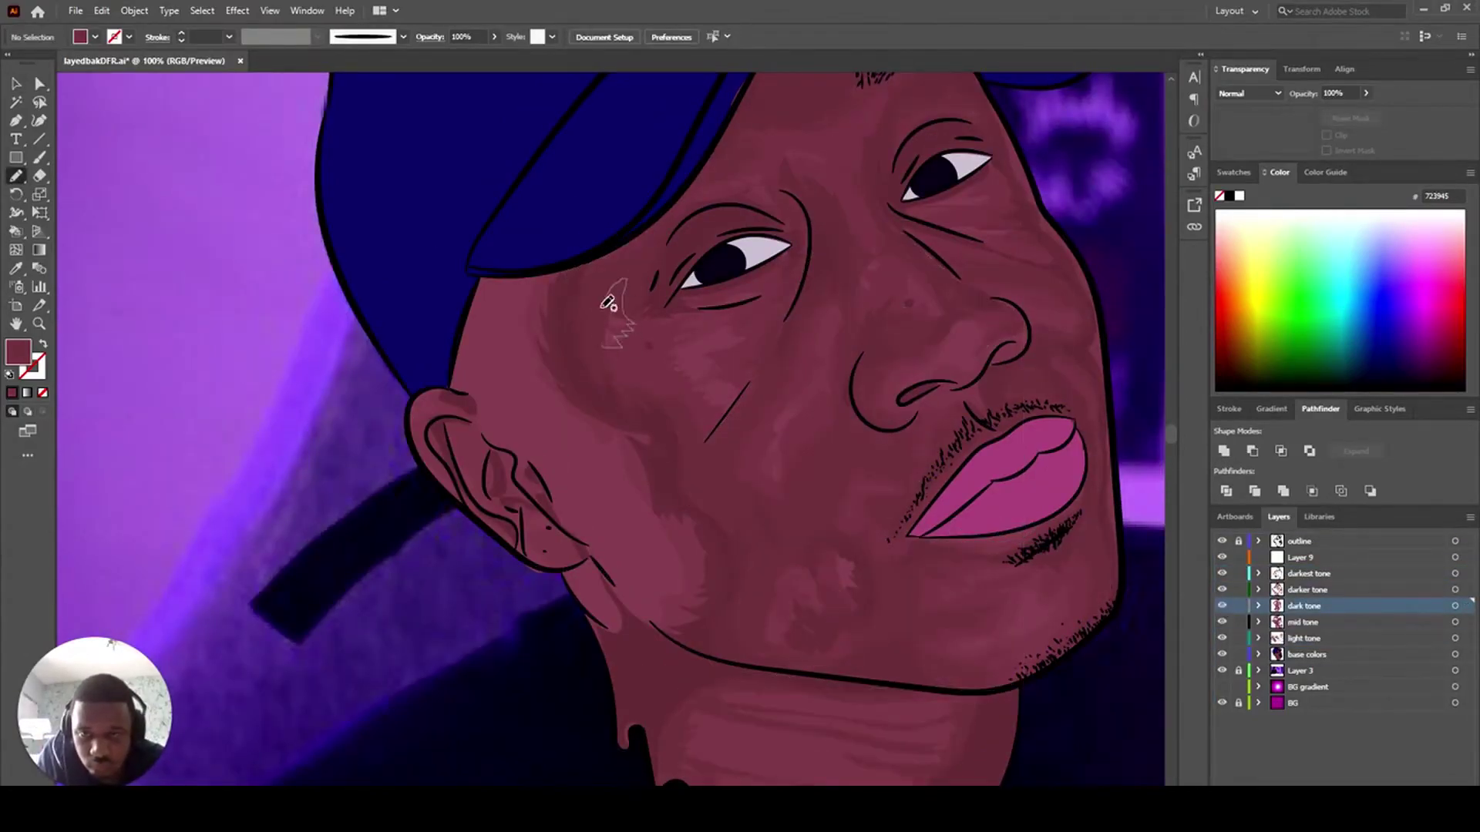
pyautogui.moveTo(609, 304); pyautogui.dragTo(621, 282)
pyautogui.hotkey('ctrl', 'shift', 'a')
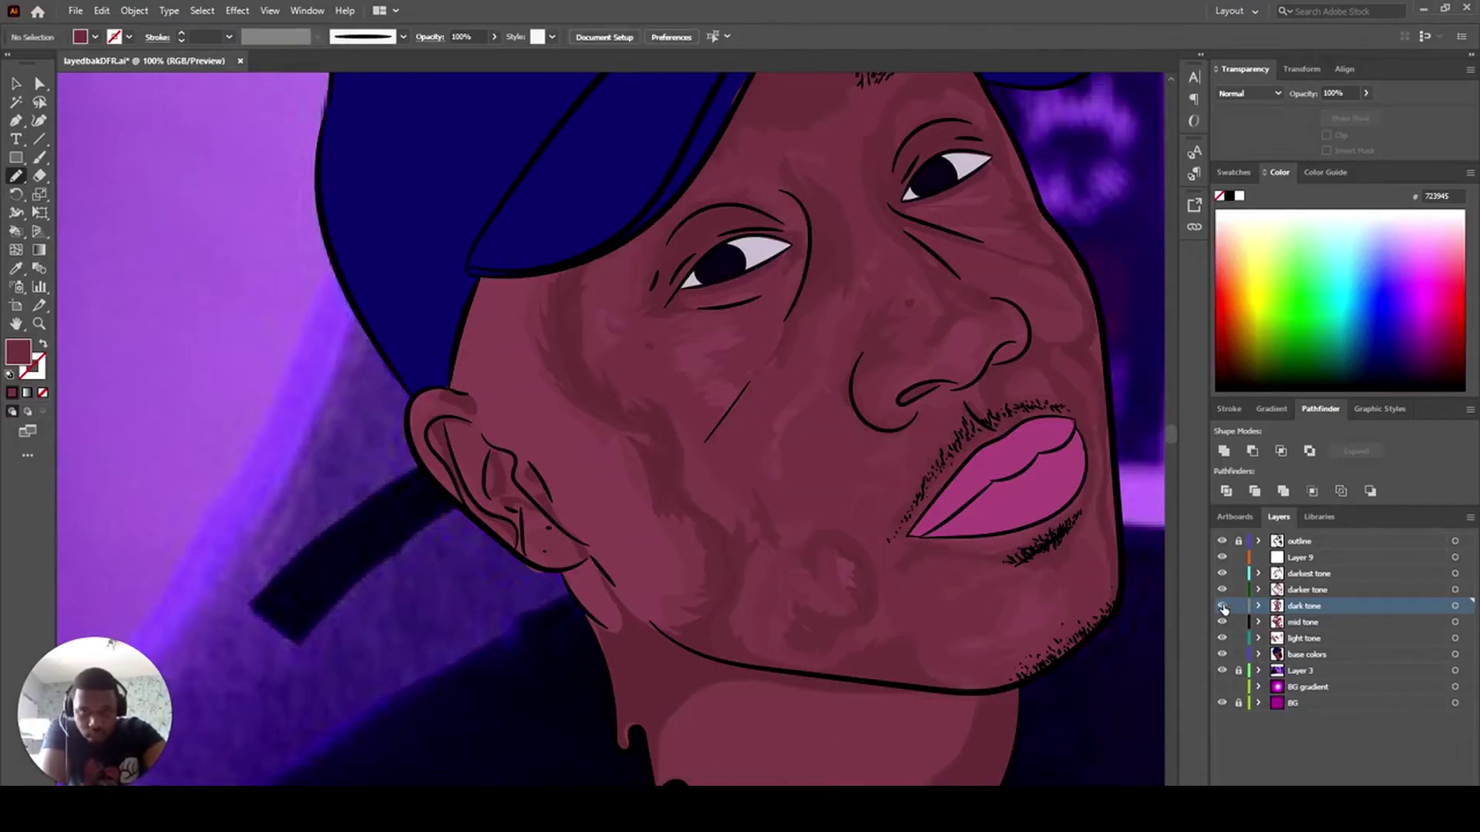
pyautogui.click(1222, 655)
pyautogui.click(1222, 655)
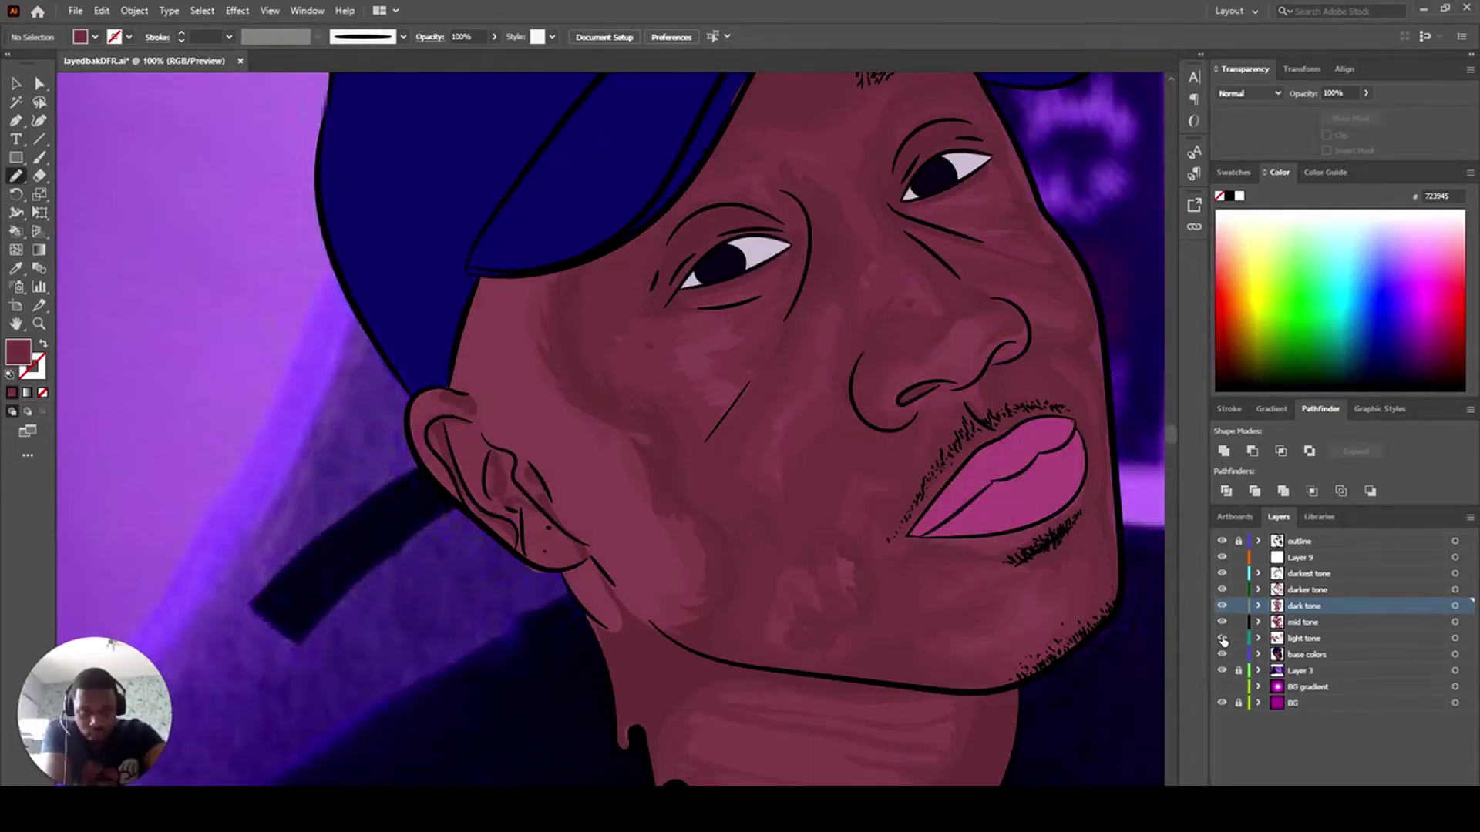
# - Duplicate the photo layer, rename the lower copy original and lock it, and move Layer 3 above the base colors layer
pyautogui.click(1312, 655)
pyautogui.click(1471, 518)
pyautogui.click(1238, 670)
pyautogui.click(1329, 671)
pyautogui.click(1471, 518)
pyautogui.click(1391, 156)
pyautogui.doubleClick(1304, 671)
pyautogui.write('original')
pyautogui.click(1238, 671)
pyautogui.click(1347, 687)
pyautogui.moveTo(1347, 686); pyautogui.dragTo(1344, 647)
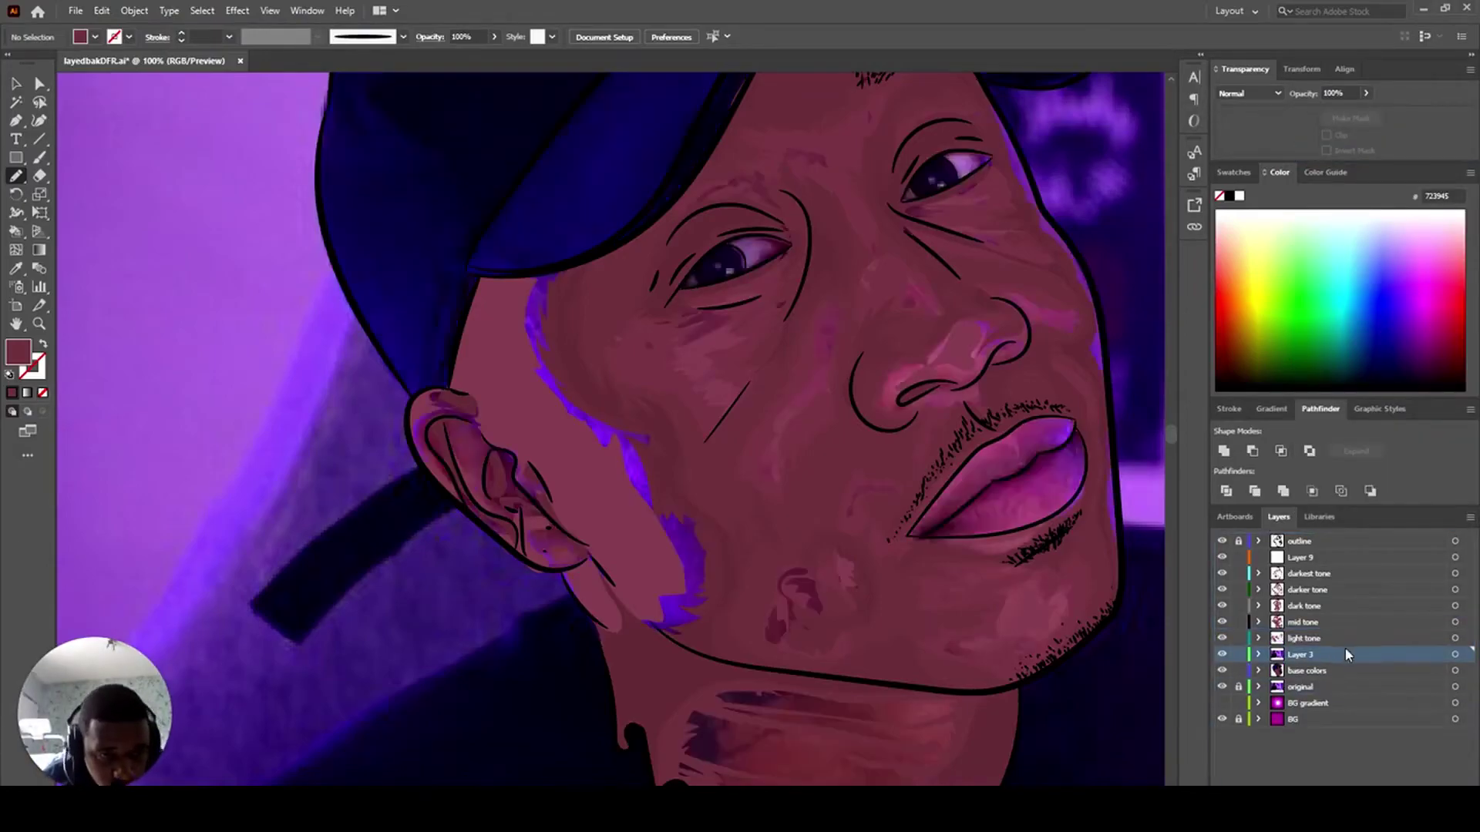
# - Hide the light tone layer to expose the photo along the side of the face
pyautogui.click(1221, 638)
pyautogui.click(15, 83)
pyautogui.click(713, 568)
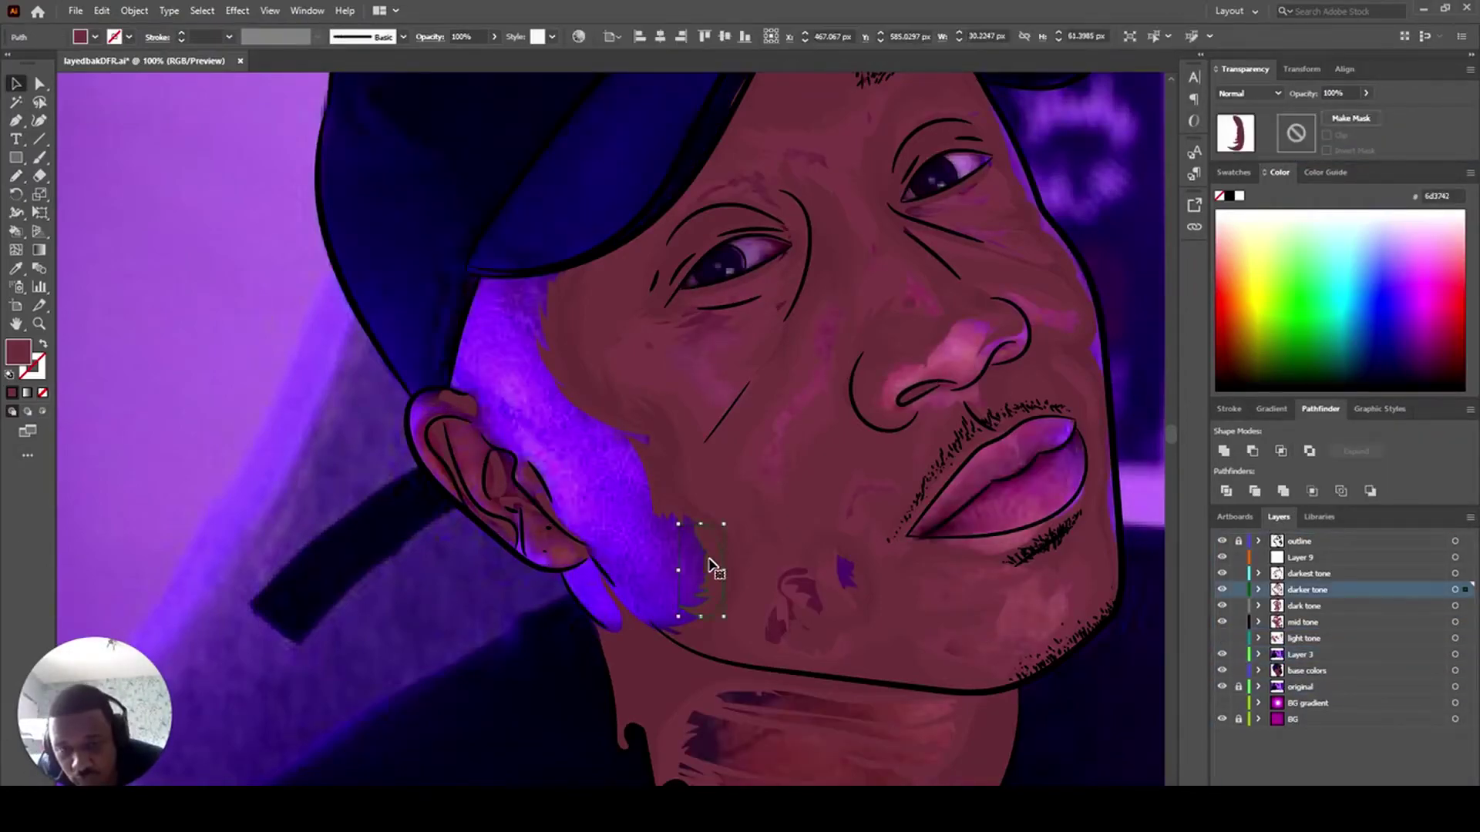
pyautogui.click(1310, 638)
pyautogui.click(1221, 638)
pyautogui.click(1455, 638)
pyautogui.hotkey('ctrl', 'shift', 'a')
pyautogui.click(1222, 638)
# - Trace a large jagged #723945 shape from the temple down to the jaw in the dark tone layer and fill it
pyautogui.click(1324, 606)
pyautogui.click(1455, 605)
pyautogui.doubleClick(1221, 606)
pyautogui.click(16, 195)
pyautogui.click(16, 177)
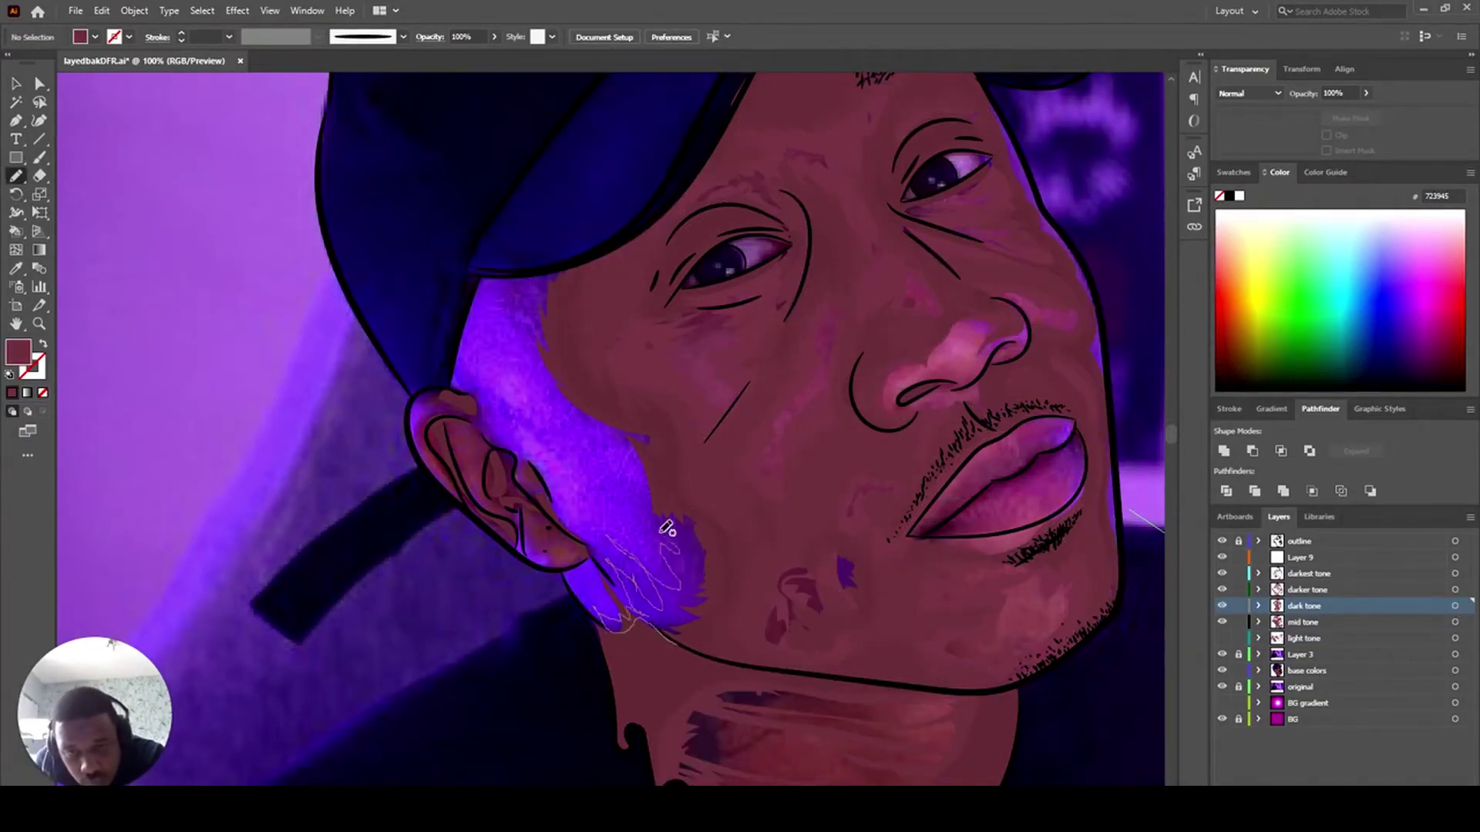
pyautogui.moveTo(565, 295); pyautogui.dragTo(675, 643)
pyautogui.click(13, 393)
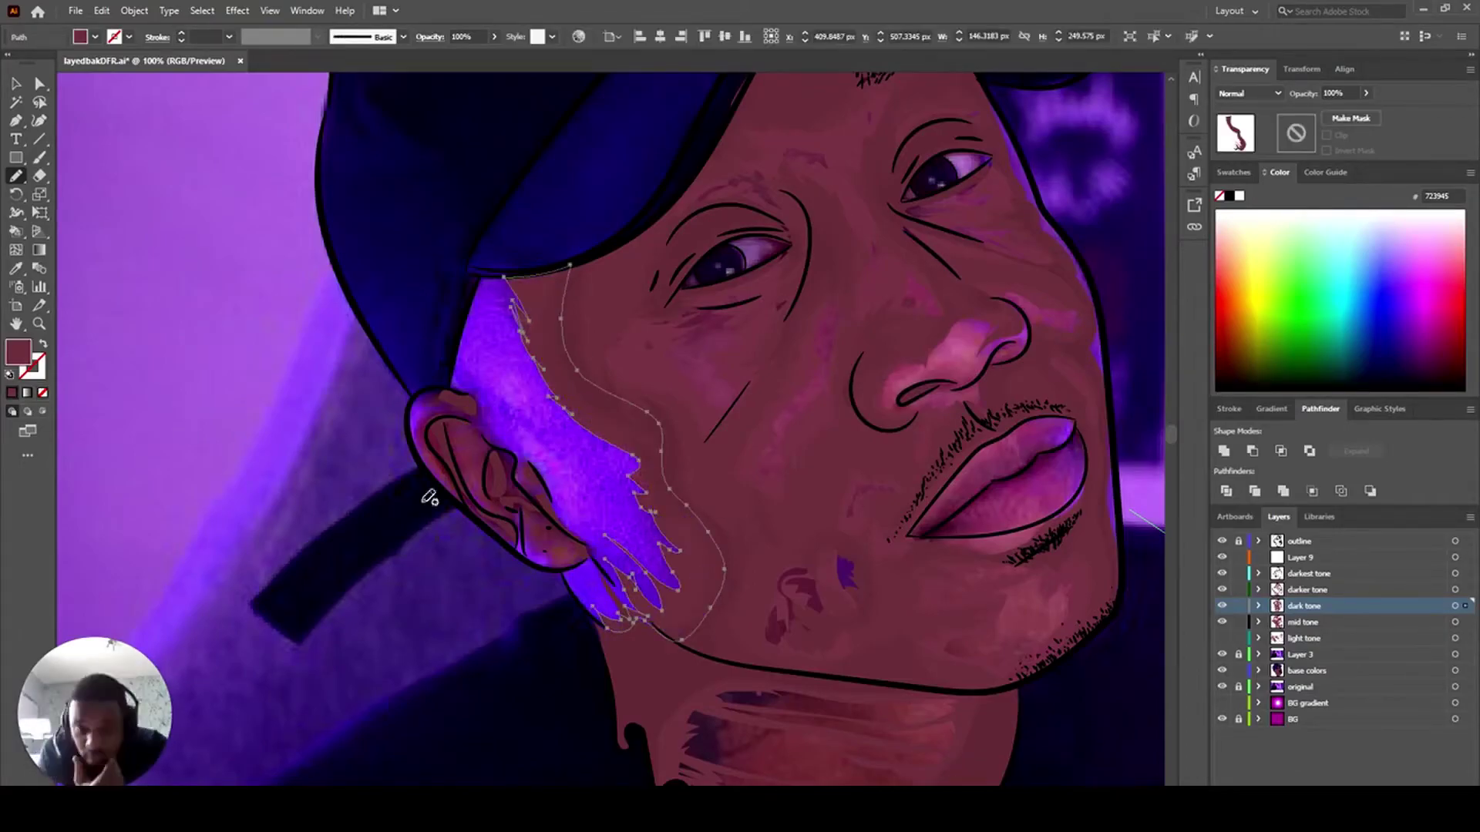
# - Trace and fill #7A3C4B shapes from temple to jaw and beside the ear in the mid tone layer, show light tone and hide Layer 3
pyautogui.click(1455, 622)
pyautogui.hotkey('ctrl', 'shift', 'a')
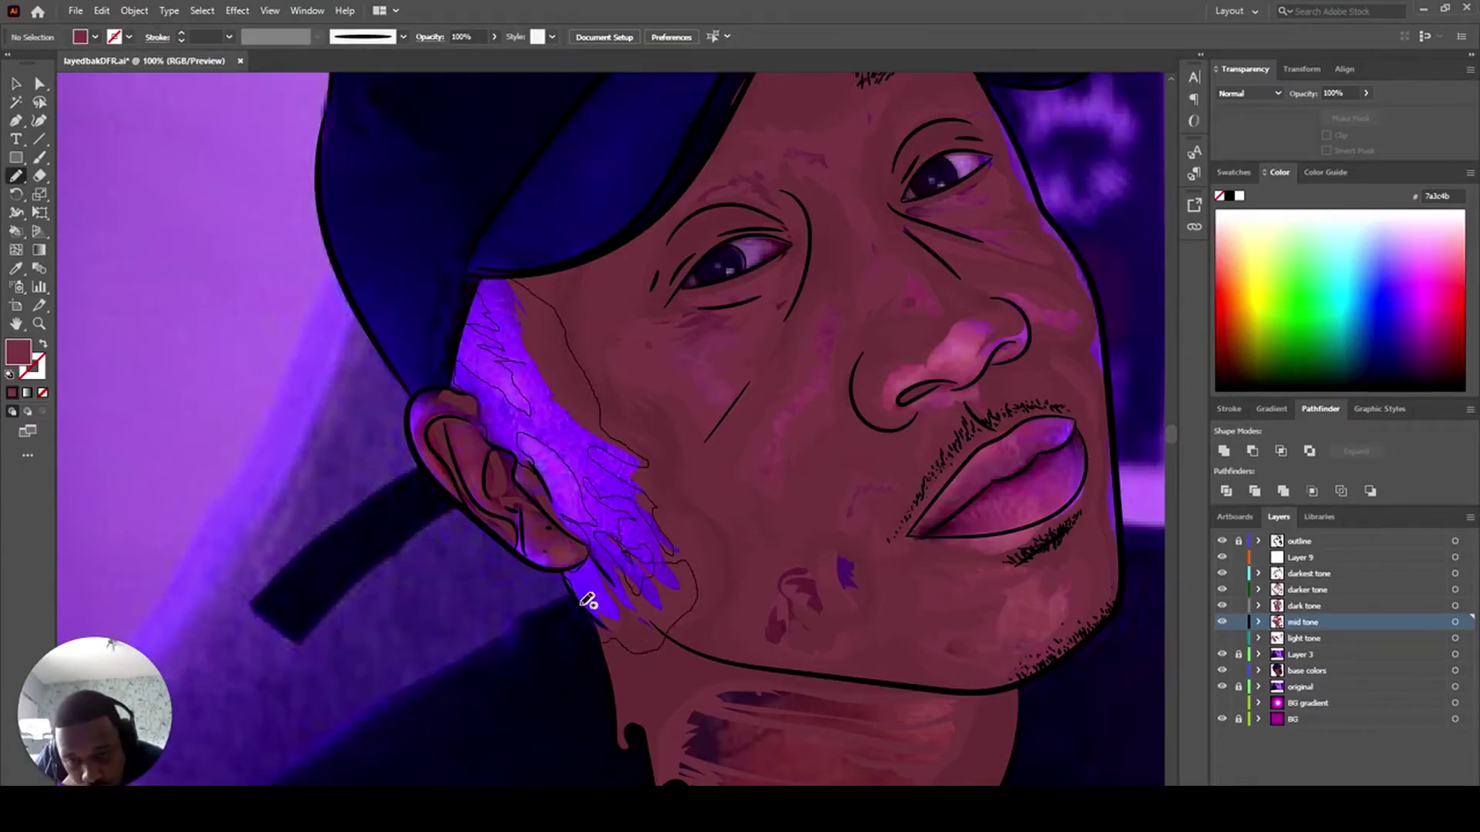
pyautogui.moveTo(582, 606); pyautogui.dragTo(577, 590)
pyautogui.click(12, 393)
pyautogui.moveTo(708, 644)
pyautogui.mouseDown()
pyautogui.moveTo(721, 592)
pyautogui.moveTo(711, 643)
pyautogui.mouseUp()
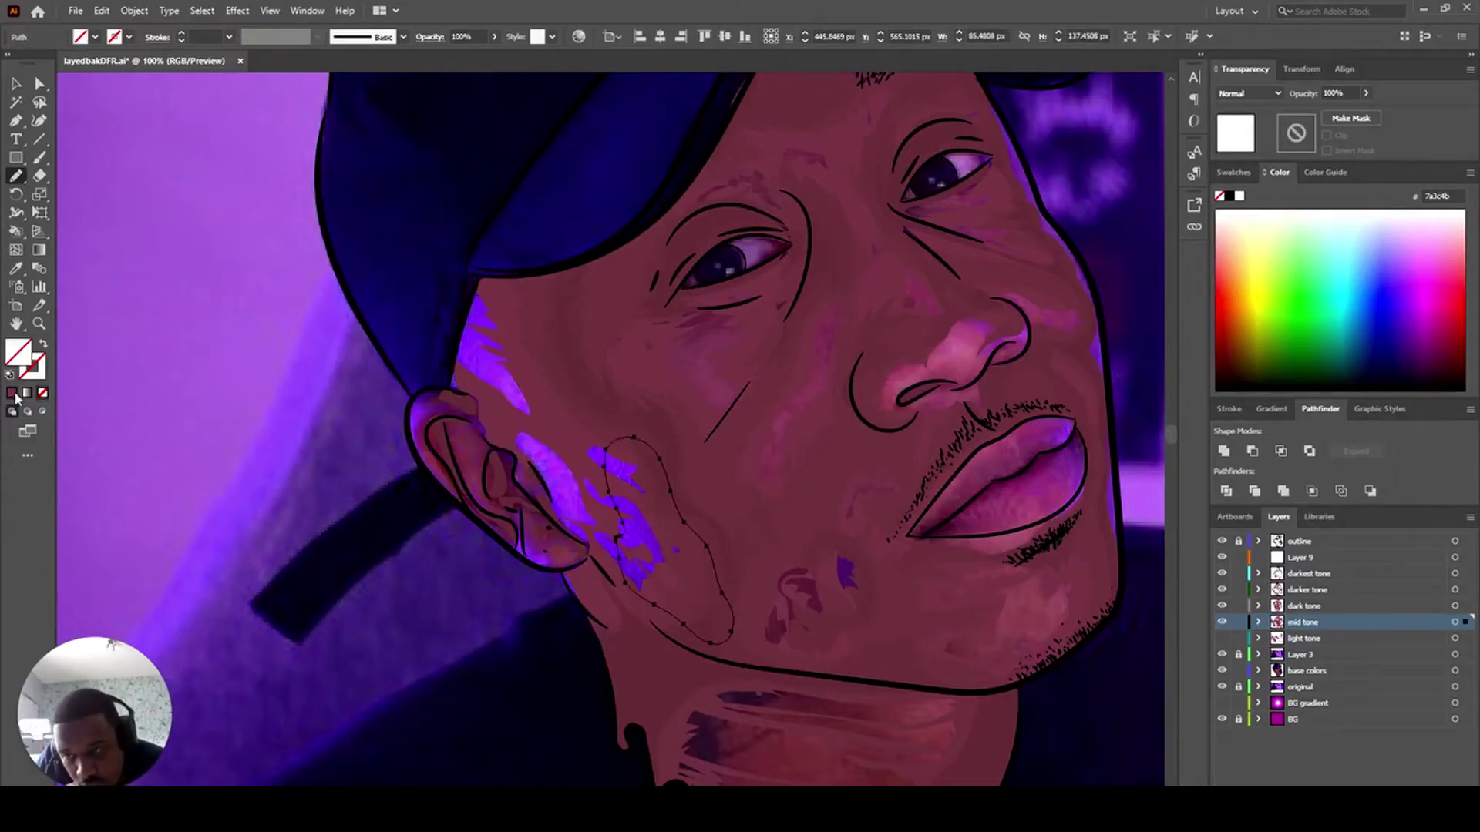
pyautogui.click(13, 393)
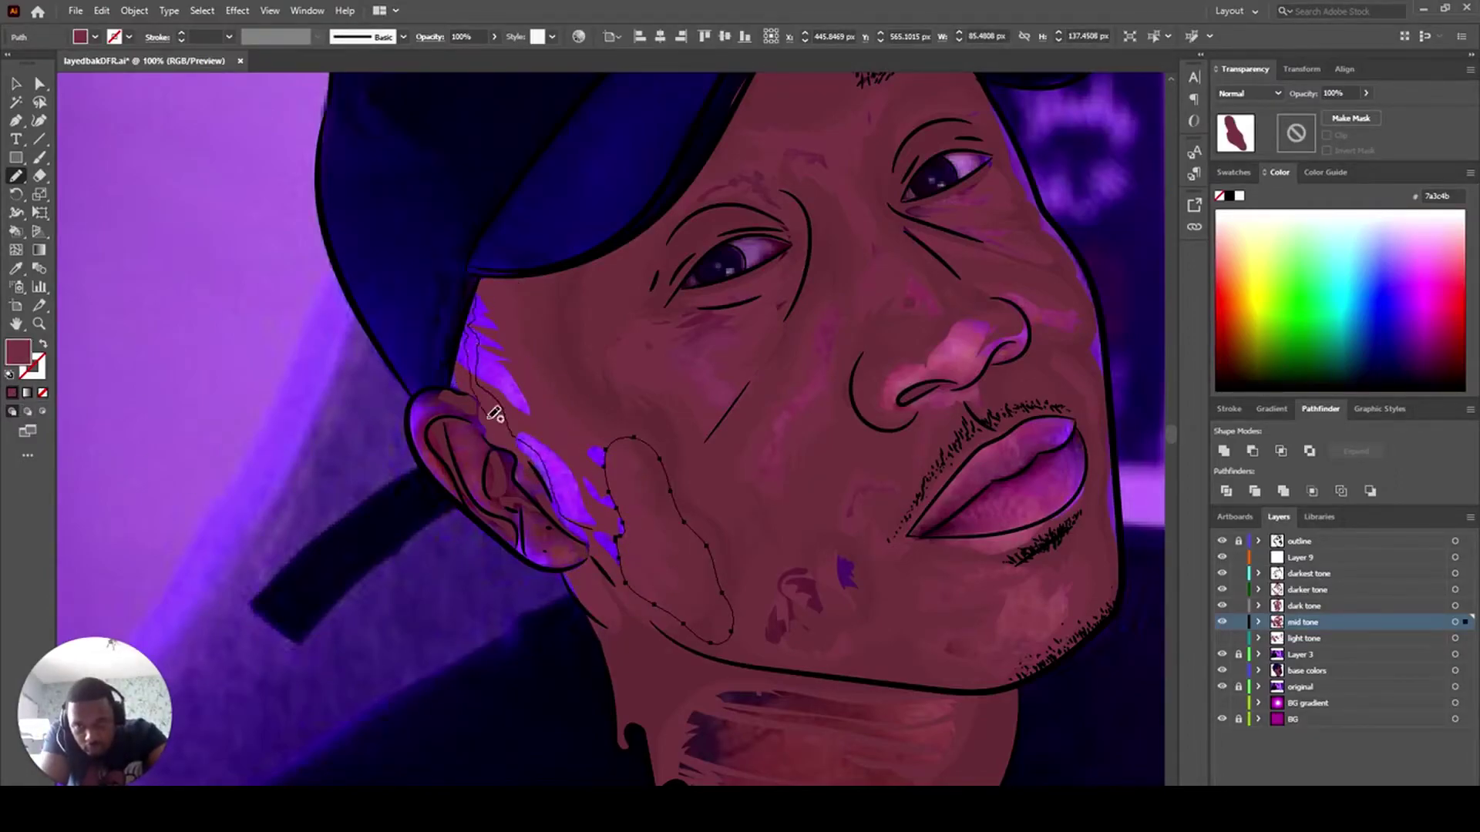
pyautogui.moveTo(591, 542); pyautogui.dragTo(588, 541)
pyautogui.click(12, 393)
pyautogui.click(1222, 639)
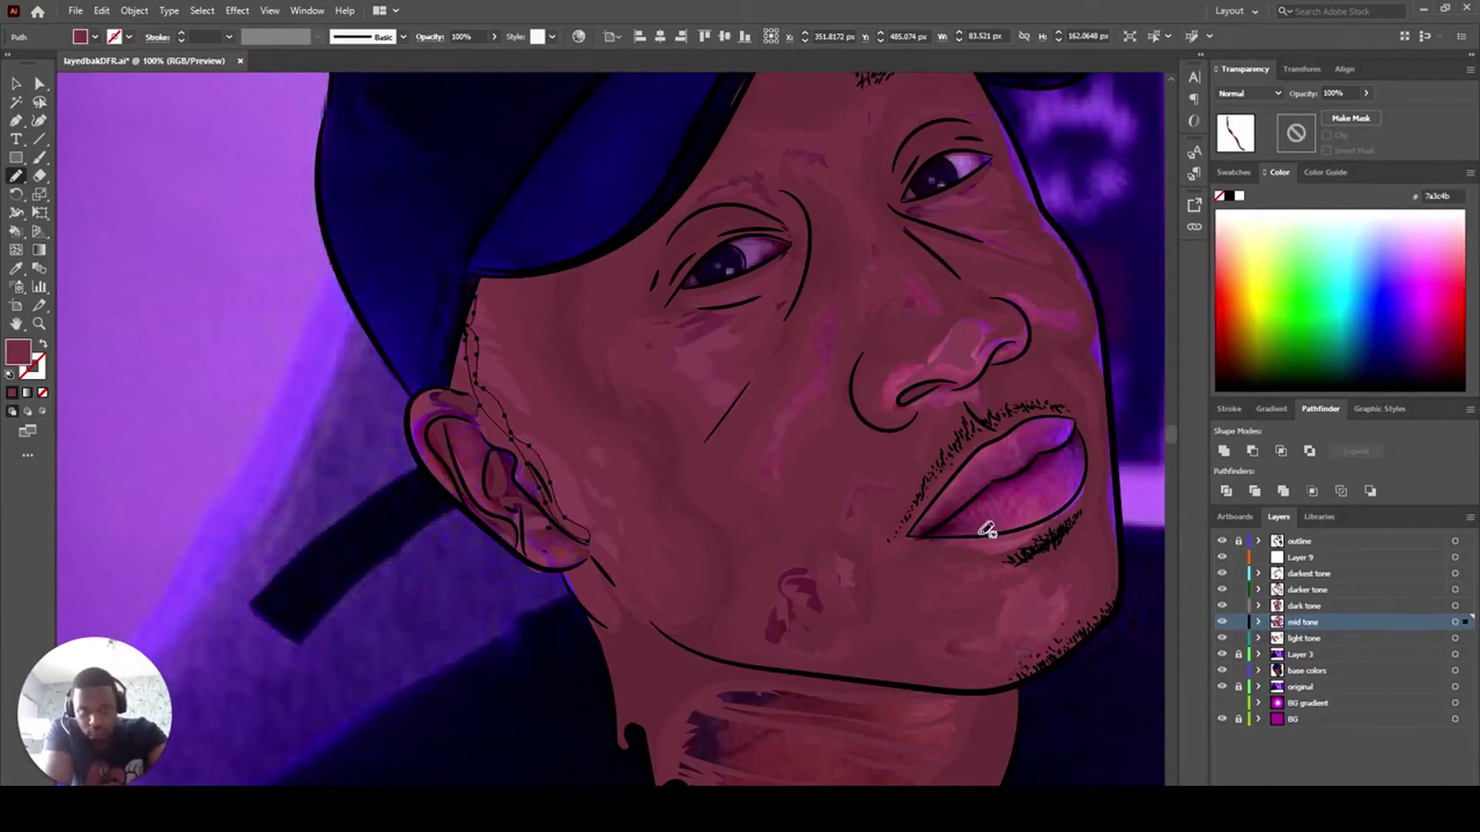
pyautogui.click(1221, 655)
pyautogui.click(1221, 623)
pyautogui.click(1221, 623)
# - Show the Layer 3 photo, trace mid tone shapes across the neck with streaked inner edges, and hide the photo again
pyautogui.scroll(-4, 1017, 512)
pyautogui.scroll(2, 854, 715)
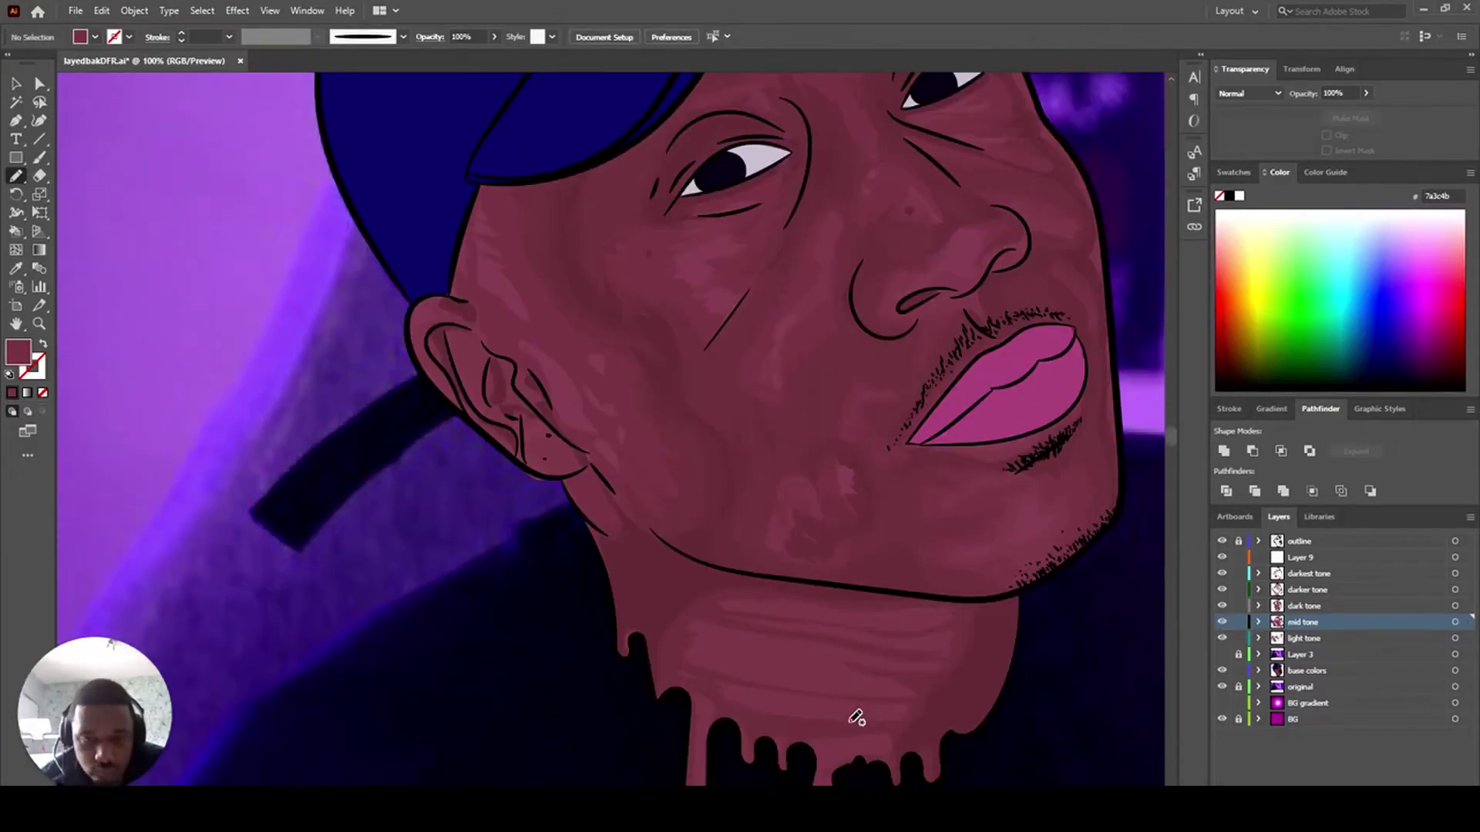
pyautogui.click(1221, 654)
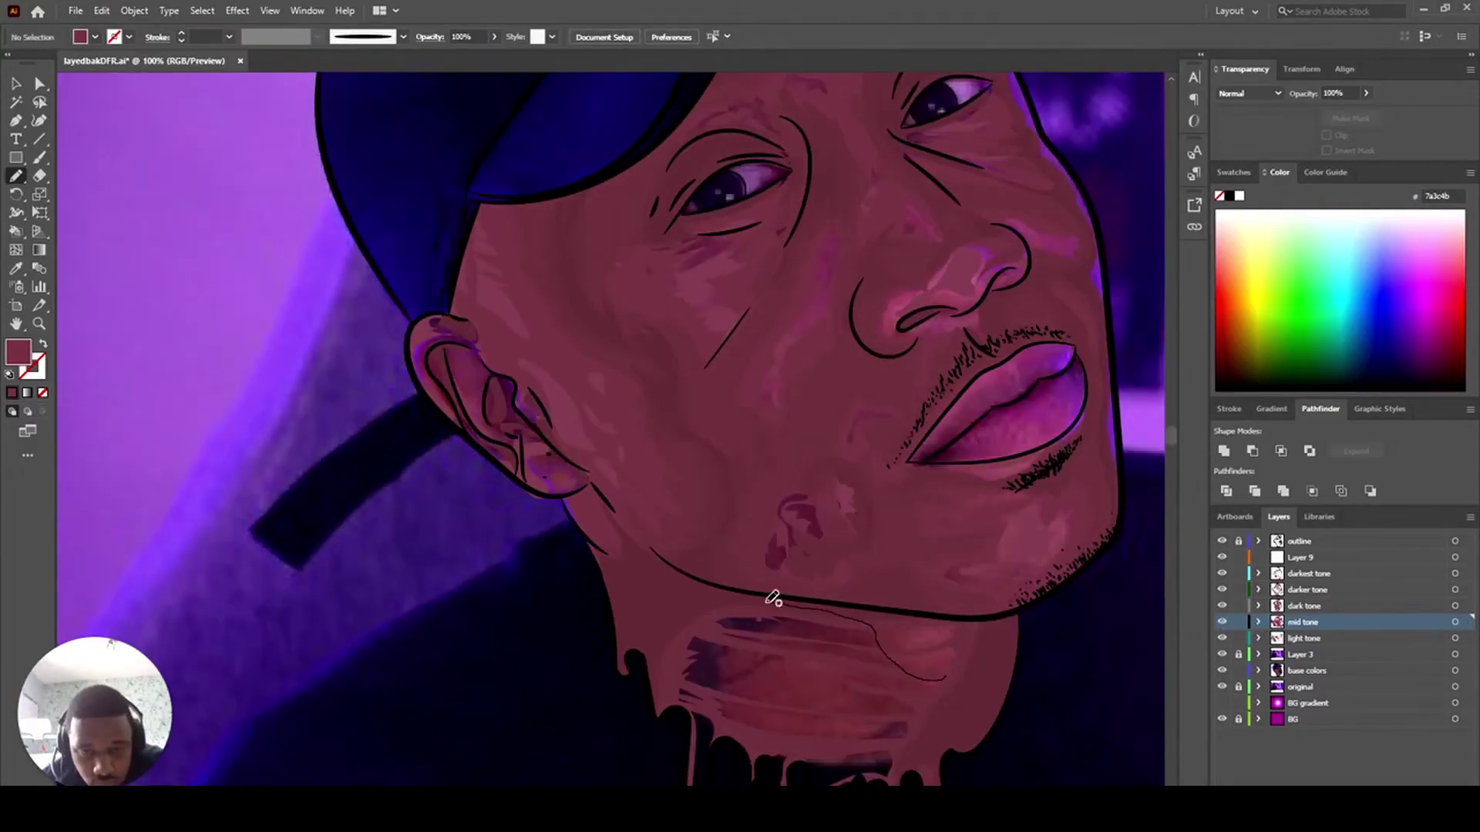
pyautogui.moveTo(753, 611)
pyautogui.mouseDown()
pyautogui.moveTo(837, 696)
pyautogui.moveTo(838, 682)
pyautogui.moveTo(845, 706)
pyautogui.moveTo(763, 726)
pyautogui.mouseUp()
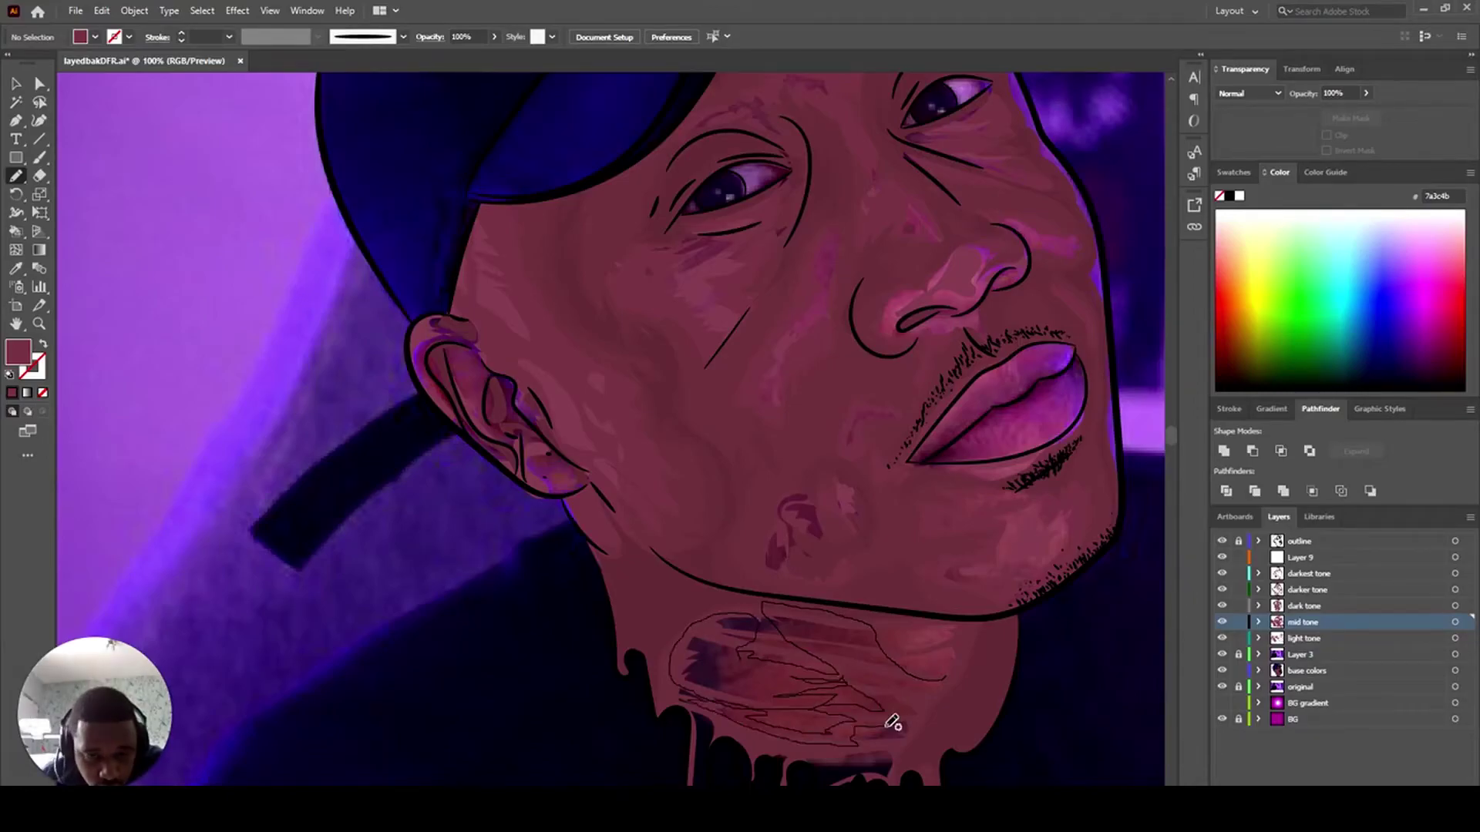
pyautogui.moveTo(884, 634); pyautogui.dragTo(881, 655)
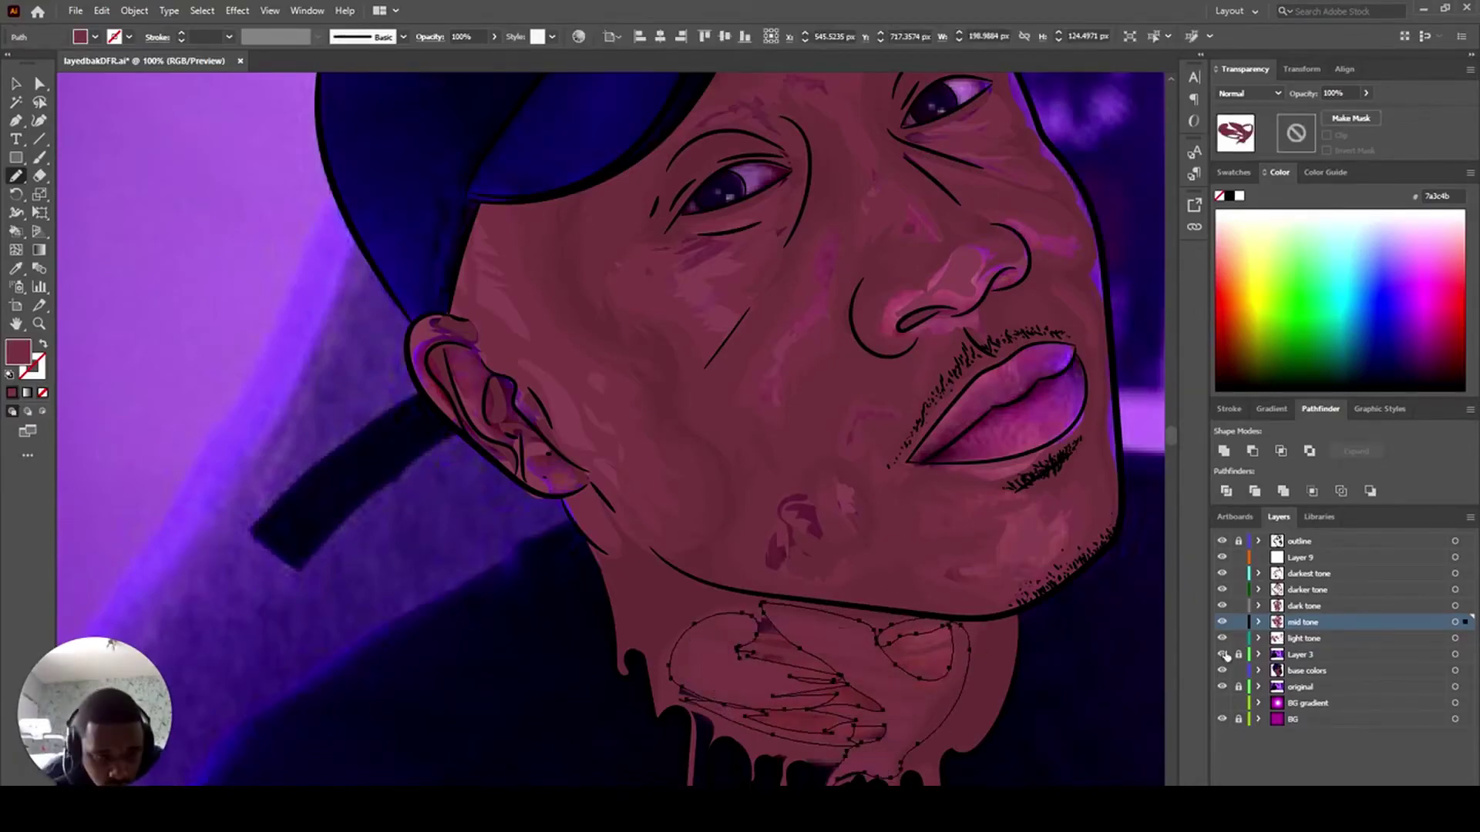
pyautogui.click(1221, 702)
pyautogui.click(1221, 655)
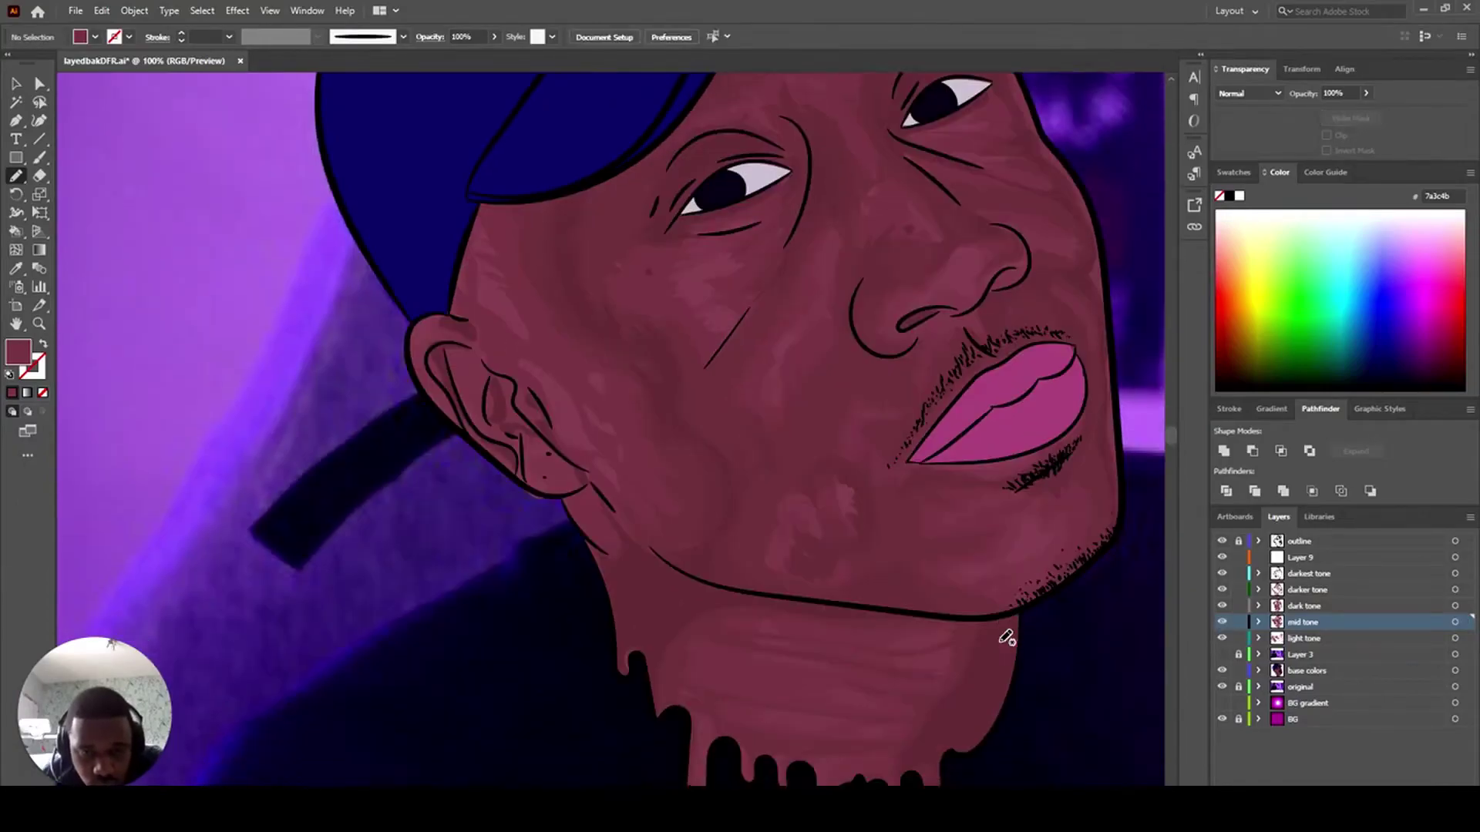
# - Trace #6D3742 shadow shapes along both sides of the neck and under the jaw in the darker tone layer
pyautogui.click(1222, 591)
pyautogui.scroll(-1, 932, 758)
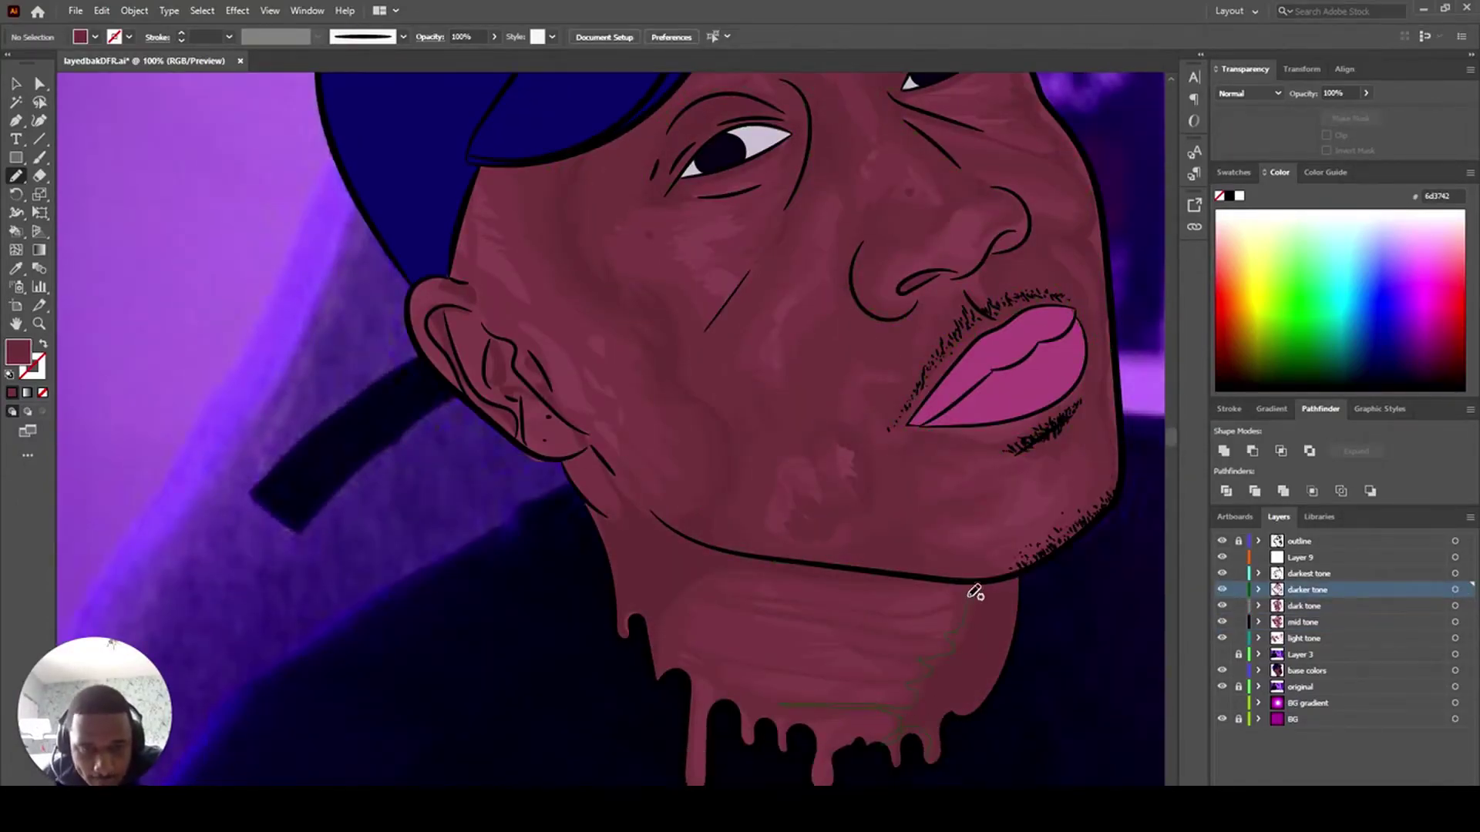
pyautogui.moveTo(938, 761); pyautogui.dragTo(934, 763)
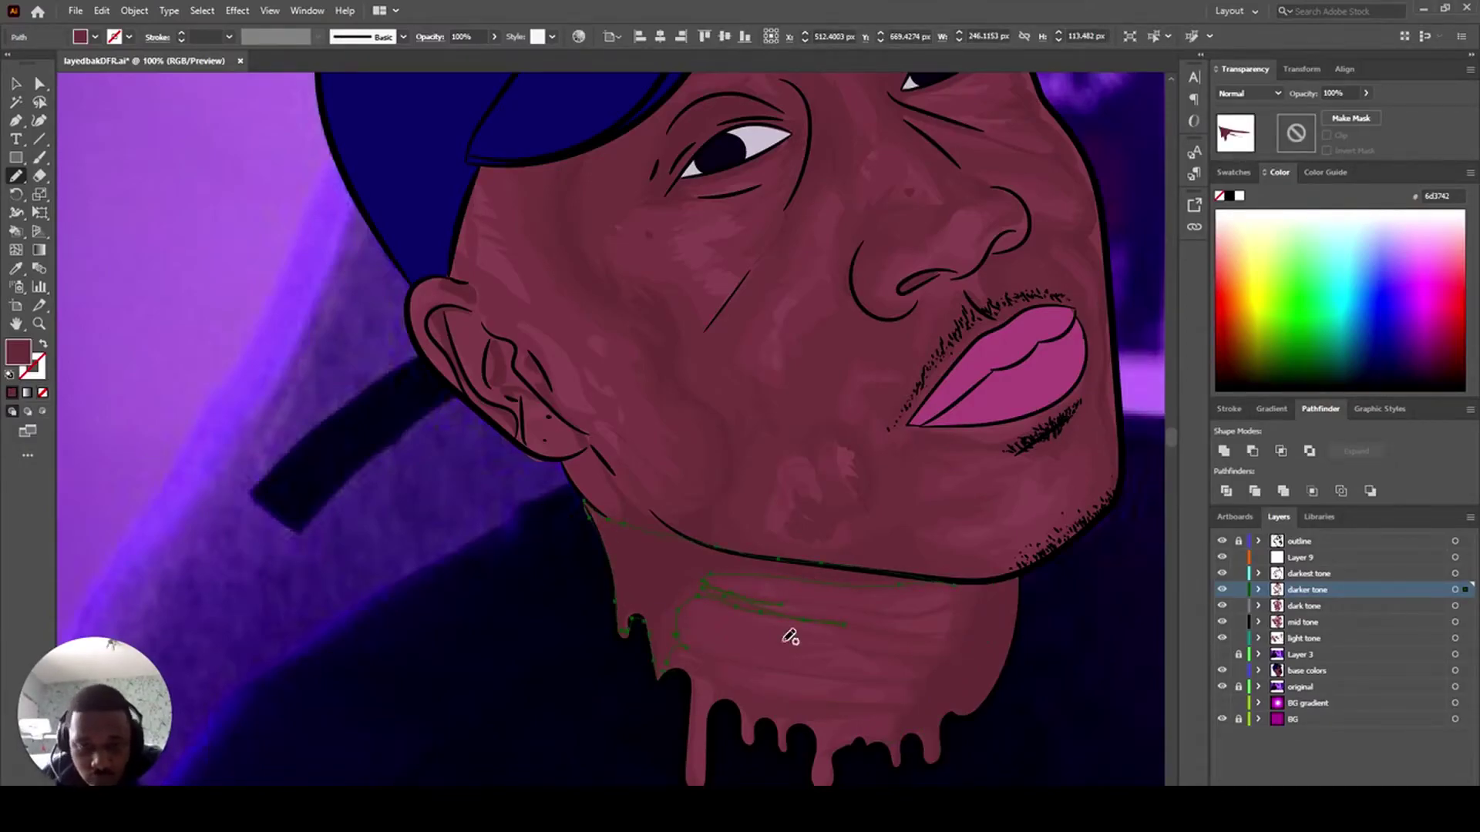
pyautogui.scroll(2, 791, 628)
pyautogui.hotkey('ctrl', 'shift', 'a')
pyautogui.scroll(1, 785, 539)
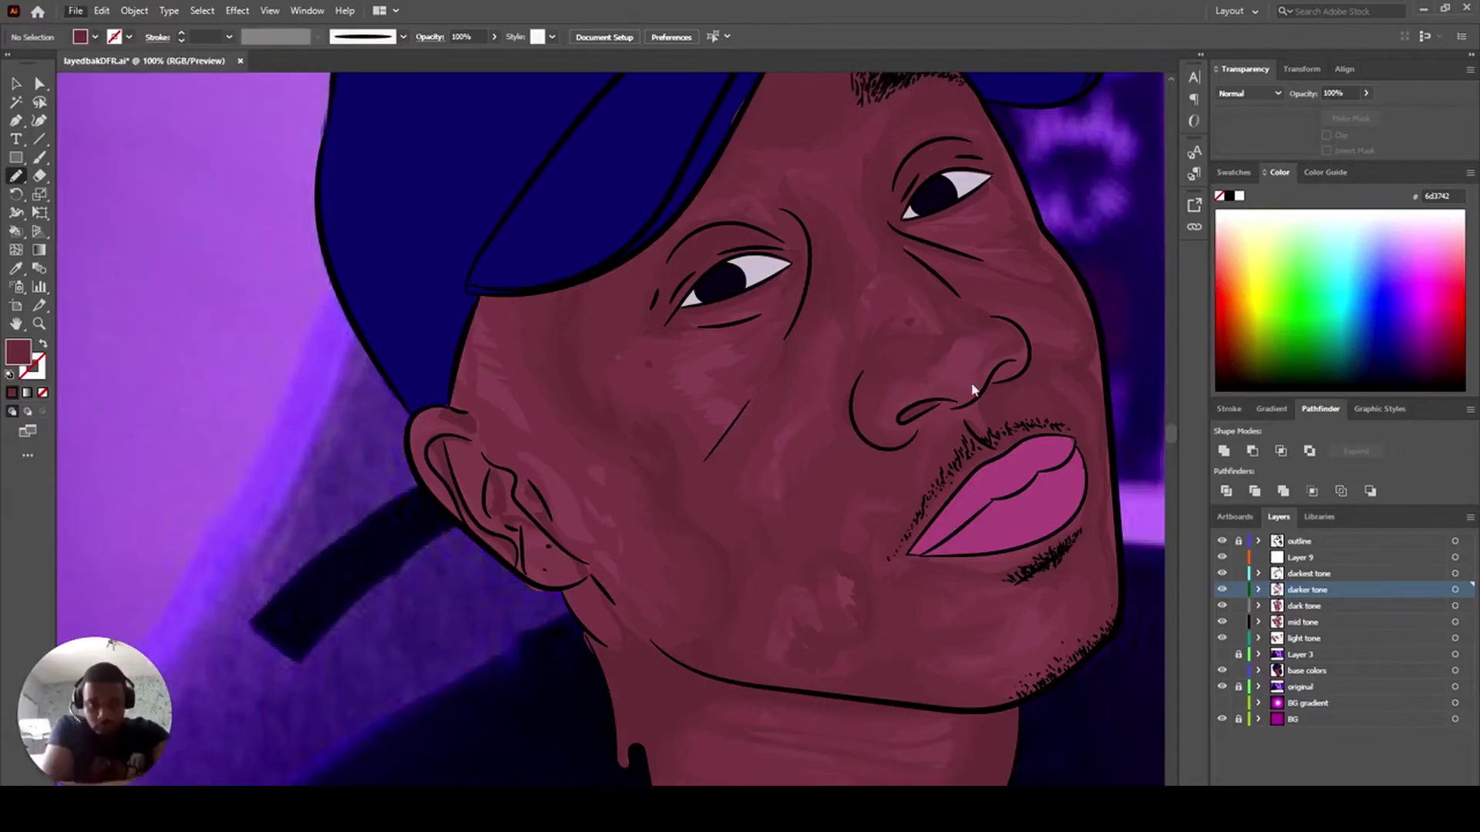
pyautogui.scroll(1, 477, 477)
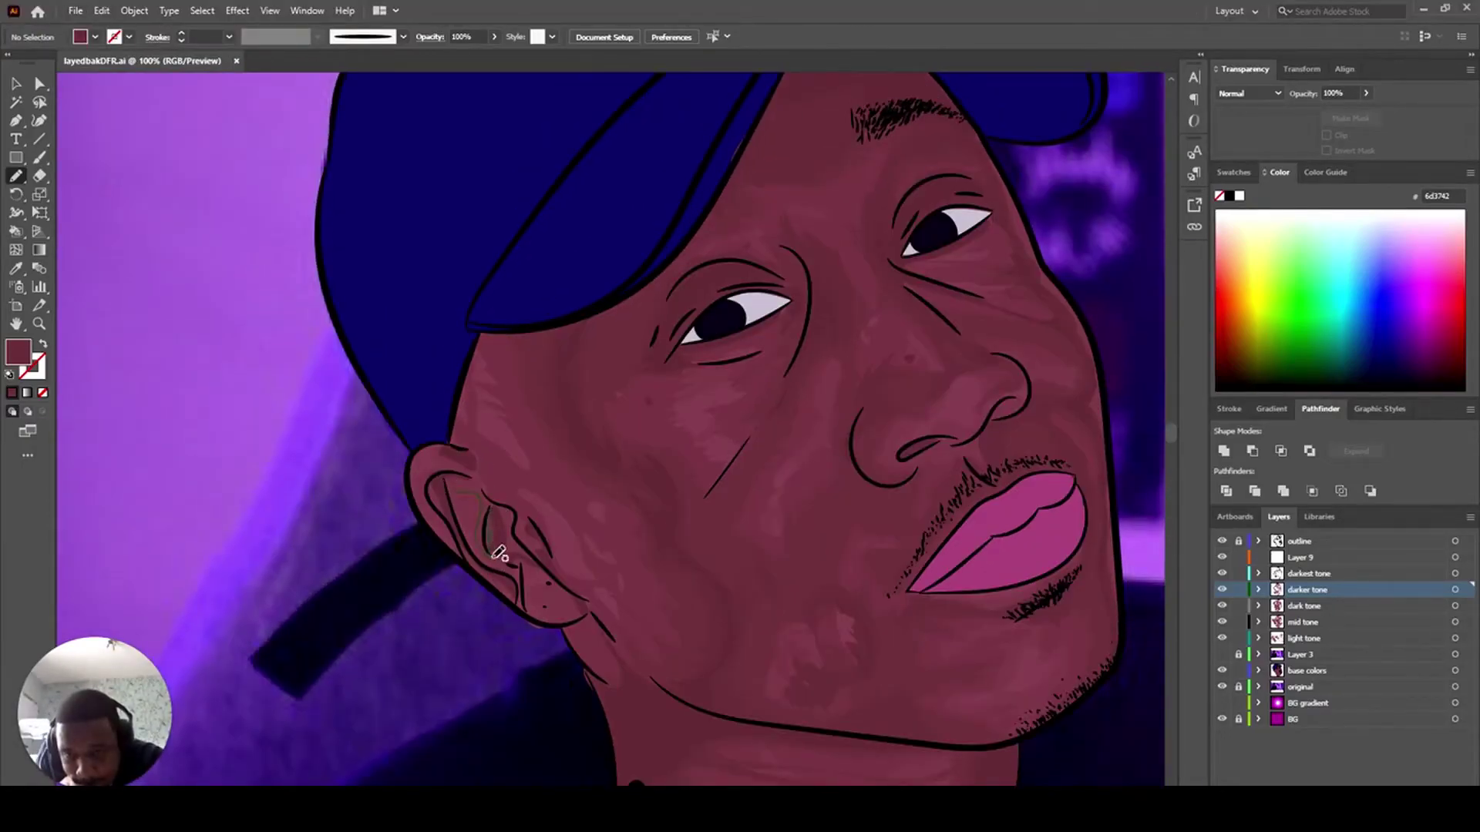
# - Trace small #6D3742 shadow shapes in the ear folds and along the ear's outer edge in the darker tone layer
pyautogui.moveTo(446, 501); pyautogui.dragTo(450, 496)
pyautogui.scroll(-1, 487, 591)
pyautogui.moveTo(538, 603)
pyautogui.mouseDown()
pyautogui.moveTo(577, 602)
pyautogui.moveTo(539, 603)
pyautogui.mouseUp()
pyautogui.moveTo(461, 541); pyautogui.dragTo(465, 544)
pyautogui.scroll(-3, 482, 515)
pyautogui.scroll(3, 493, 493)
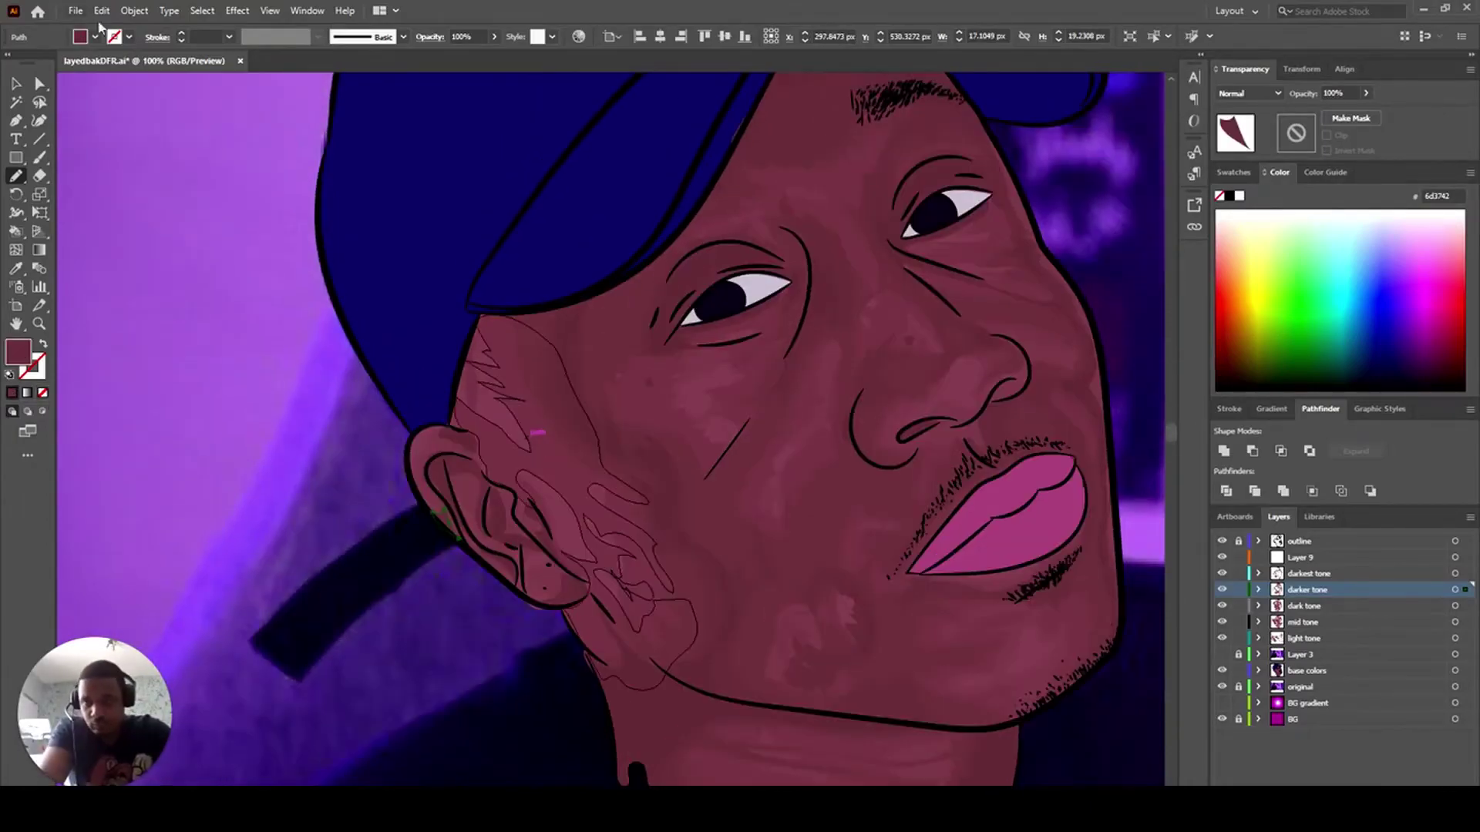
# - Hide the tone layers, move the empty Layer 9 between mid tone and light tone, and rename it lighter tone
pyautogui.click(16, 84)
pyautogui.click(246, 269)
pyautogui.scroll(-10, 539, 401)
pyautogui.click(1408, 635)
pyautogui.click(1380, 655)
pyautogui.moveTo(1222, 638); pyautogui.dragTo(1222, 557)
pyautogui.moveTo(1309, 558); pyautogui.dragTo(1333, 615)
pyautogui.doubleClick(1333, 620)
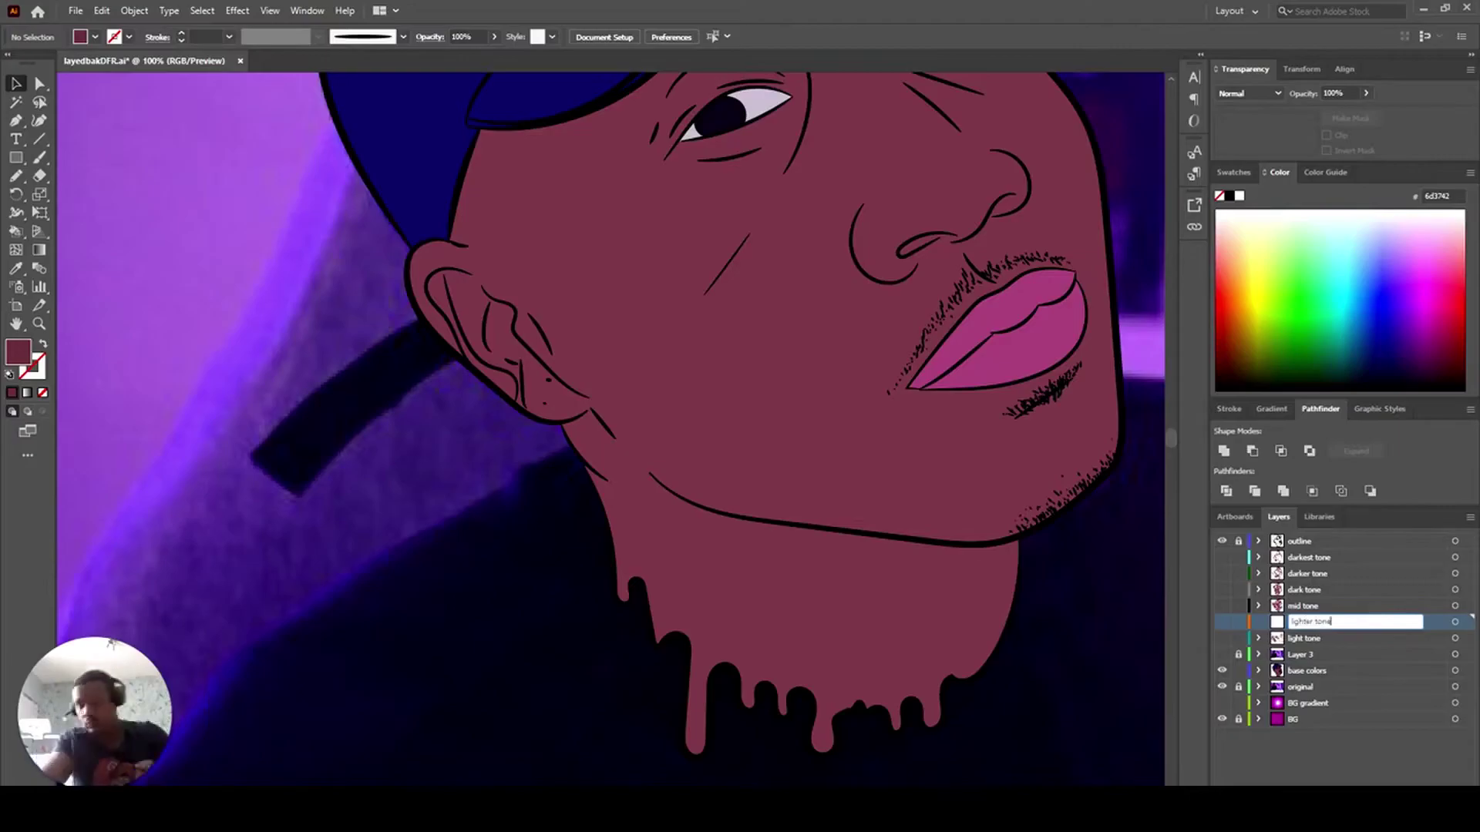
pyautogui.press('Return')
# - Show the tone layers again, move the Layer 3 photo directly below lighter tone, show it, and make lighter tone active
pyautogui.moveTo(1222, 557); pyautogui.dragTo(1222, 639)
pyautogui.moveTo(1316, 654); pyautogui.dragTo(1321, 631)
pyautogui.click(1223, 639)
pyautogui.click(1326, 622)
pyautogui.press('n')
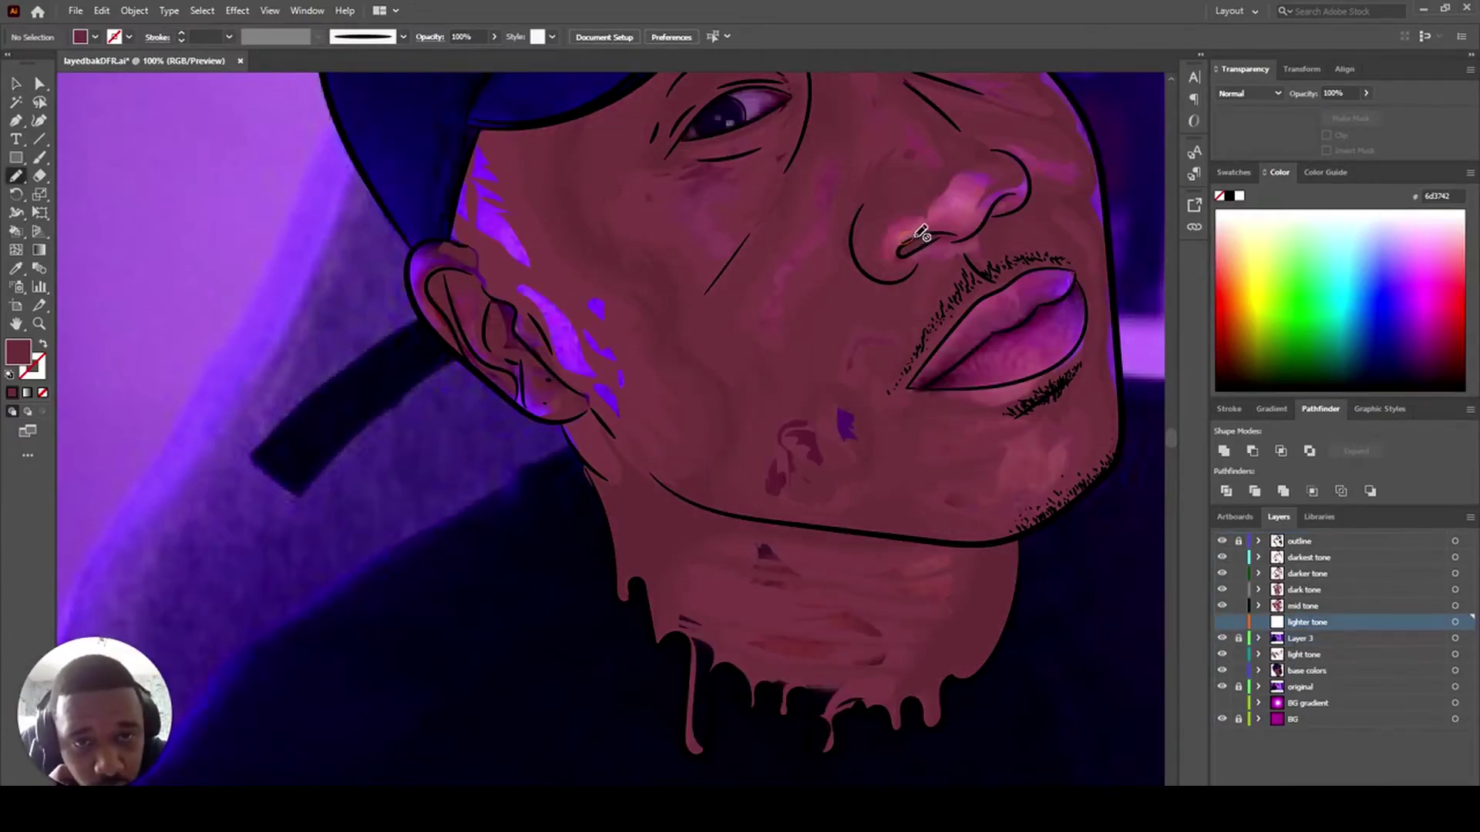
# - Trace small highlight shapes on the nose, ear, brow and upper cheek in the lighter tone layer
pyautogui.moveTo(917, 233); pyautogui.dragTo(900, 245)
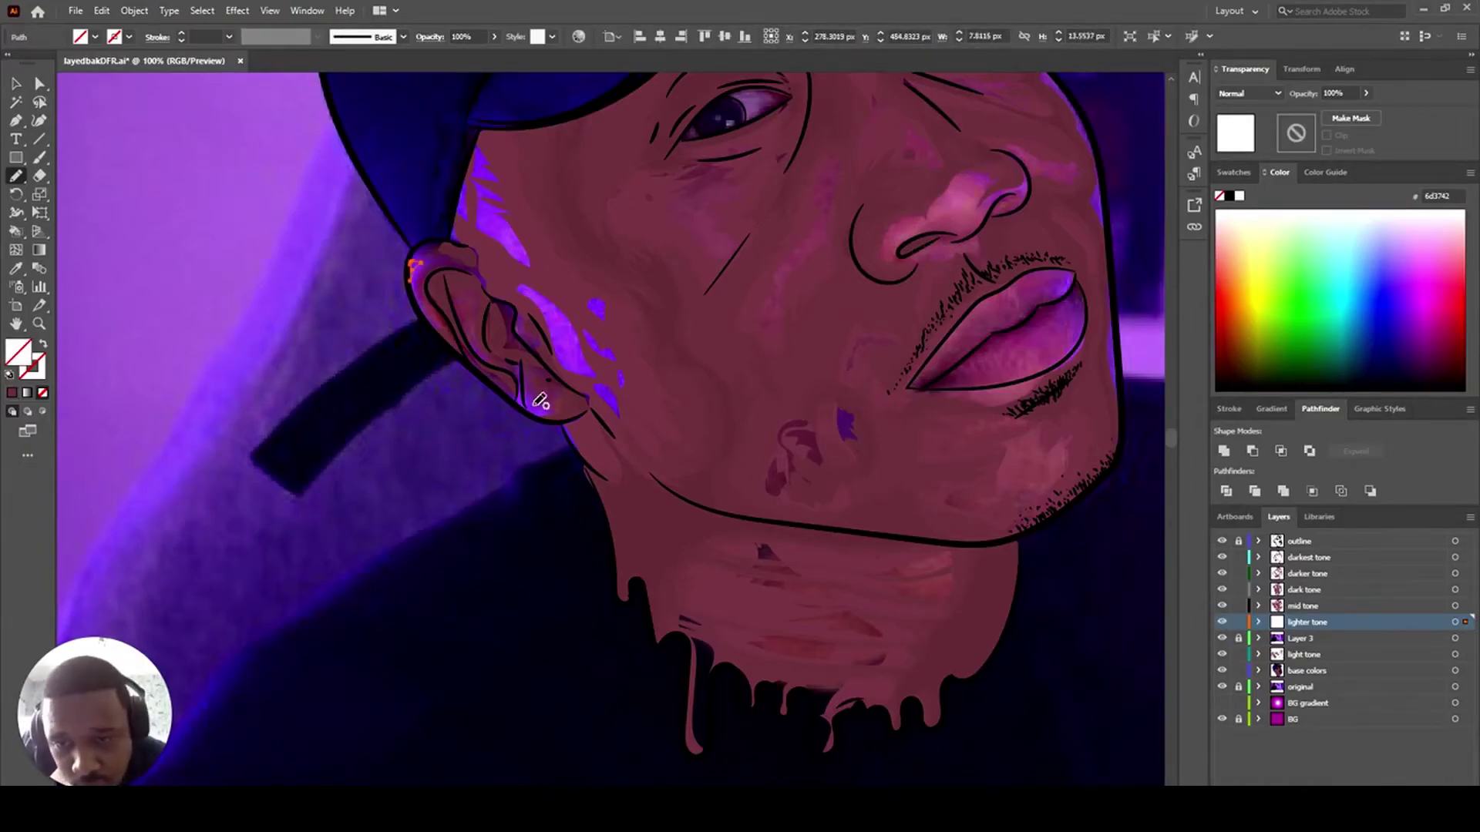
pyautogui.scroll(3, 957, 248)
pyautogui.moveTo(927, 261); pyautogui.dragTo(907, 243)
pyautogui.scroll(3, 955, 363)
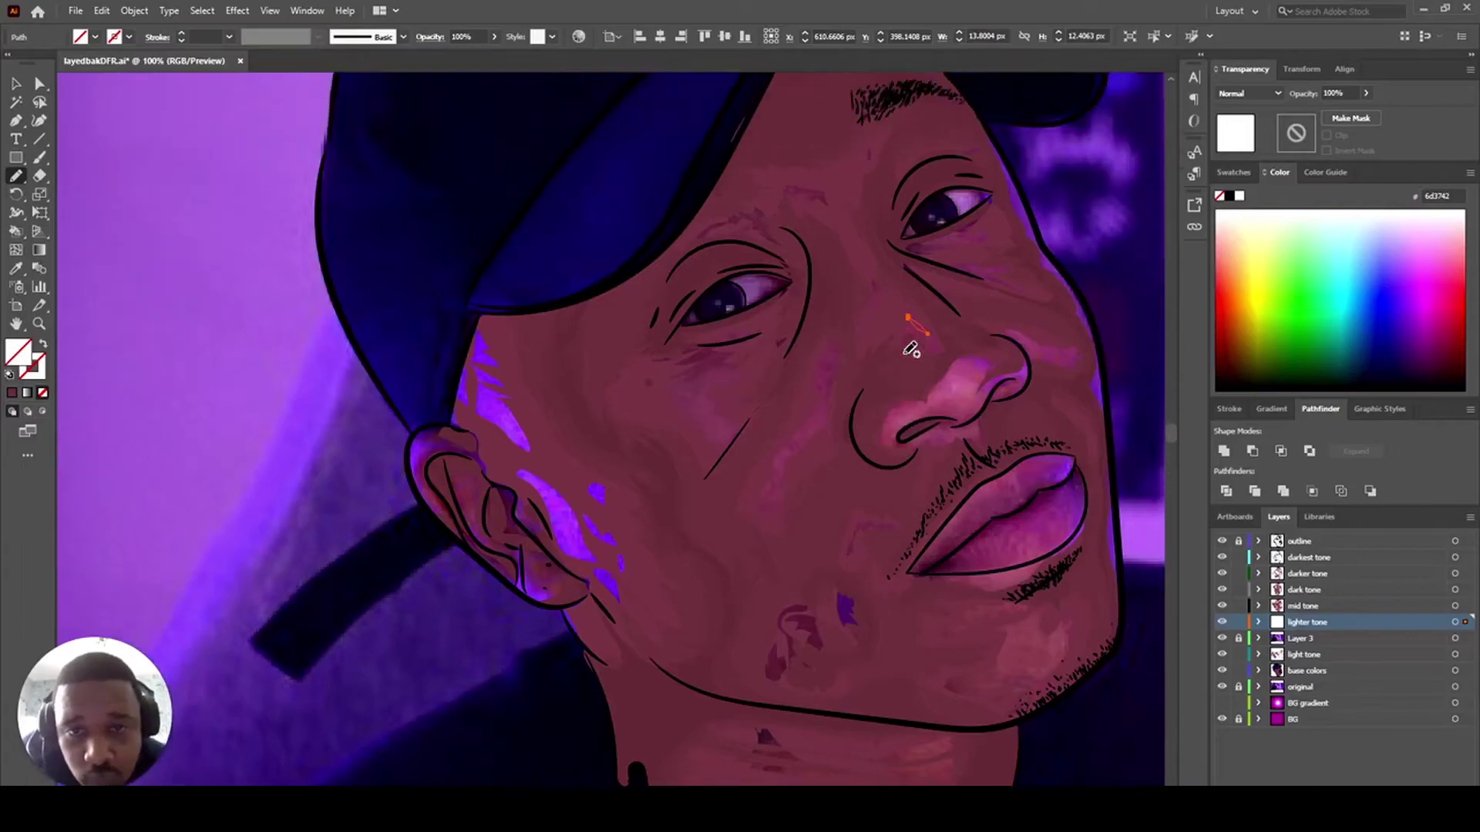
pyautogui.moveTo(802, 222); pyautogui.dragTo(812, 229)
pyautogui.scroll(-2, 823, 308)
pyautogui.moveTo(798, 400); pyautogui.dragTo(780, 420)
pyautogui.moveTo(695, 368)
pyautogui.mouseDown()
pyautogui.moveTo(709, 385)
pyautogui.moveTo(695, 366)
pyautogui.mouseUp()
# - Trace small highlight shapes on the lower cheek and across the neck in the lighter tone layer
pyautogui.click(1464, 622)
pyautogui.moveTo(840, 558)
pyautogui.mouseDown()
pyautogui.moveTo(847, 572)
pyautogui.moveTo(841, 559)
pyautogui.mouseUp()
pyautogui.moveTo(785, 618); pyautogui.dragTo(777, 626)
pyautogui.moveTo(799, 580); pyautogui.dragTo(807, 589)
pyautogui.scroll(-1, 639, 511)
pyautogui.scroll(-3, 640, 511)
pyautogui.moveTo(931, 567); pyautogui.dragTo(938, 565)
pyautogui.moveTo(933, 584); pyautogui.dragTo(939, 583)
pyautogui.moveTo(790, 647); pyautogui.dragTo(858, 623)
# - Select all lighter tone shapes, hide the Layer 3 photo, sample the light skin fill and brighten it to #8C495E
pyautogui.click(1455, 622)
pyautogui.click(1221, 638)
pyautogui.click(16, 268)
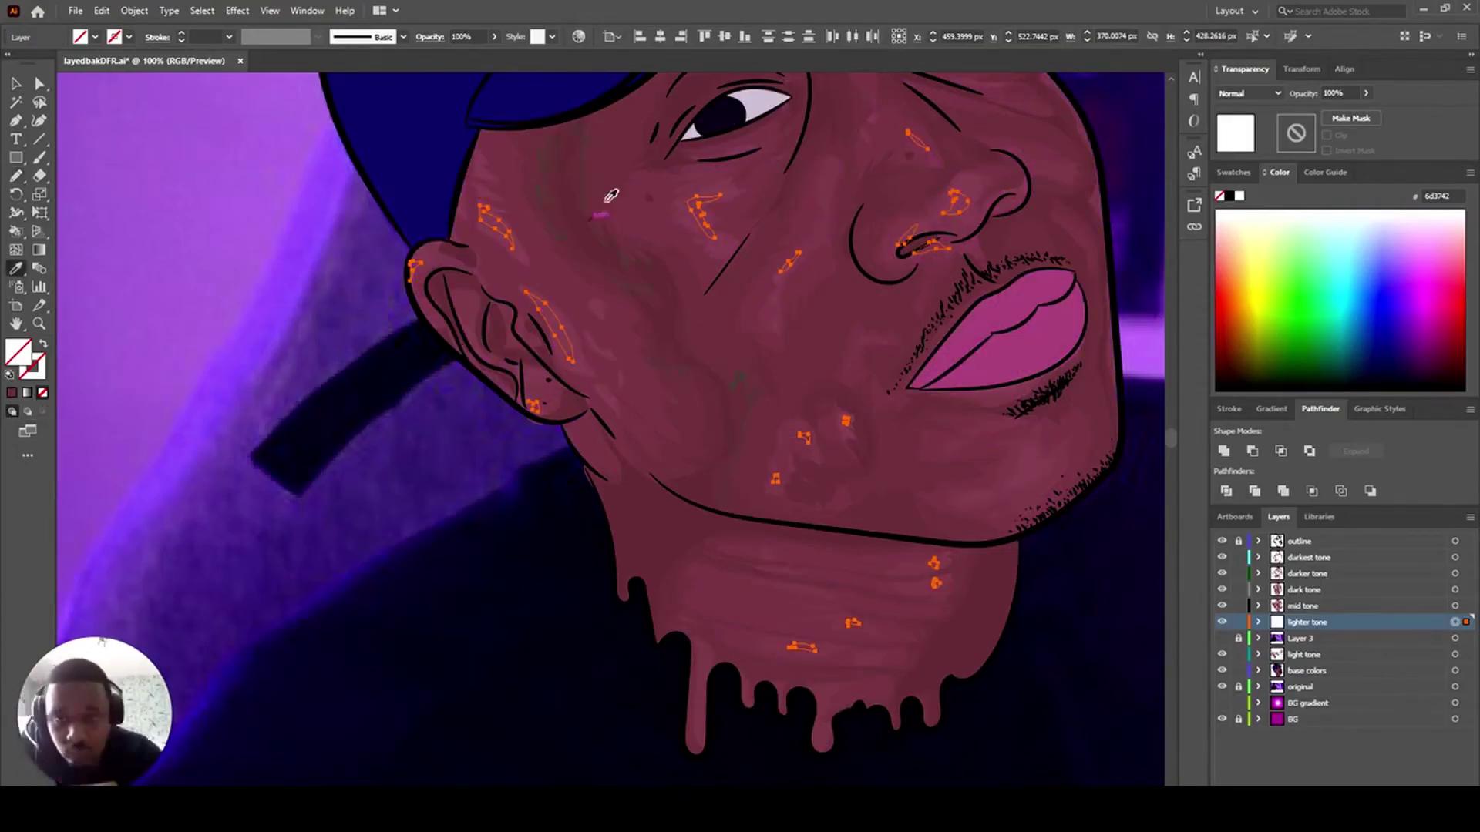
pyautogui.click(939, 217)
pyautogui.doubleClick(18, 353)
pyautogui.click(1172, 432)
pyautogui.press('Up')
pyautogui.press('Up')
pyautogui.press('Up')
pyautogui.click(1173, 413)
pyautogui.click(1232, 319)
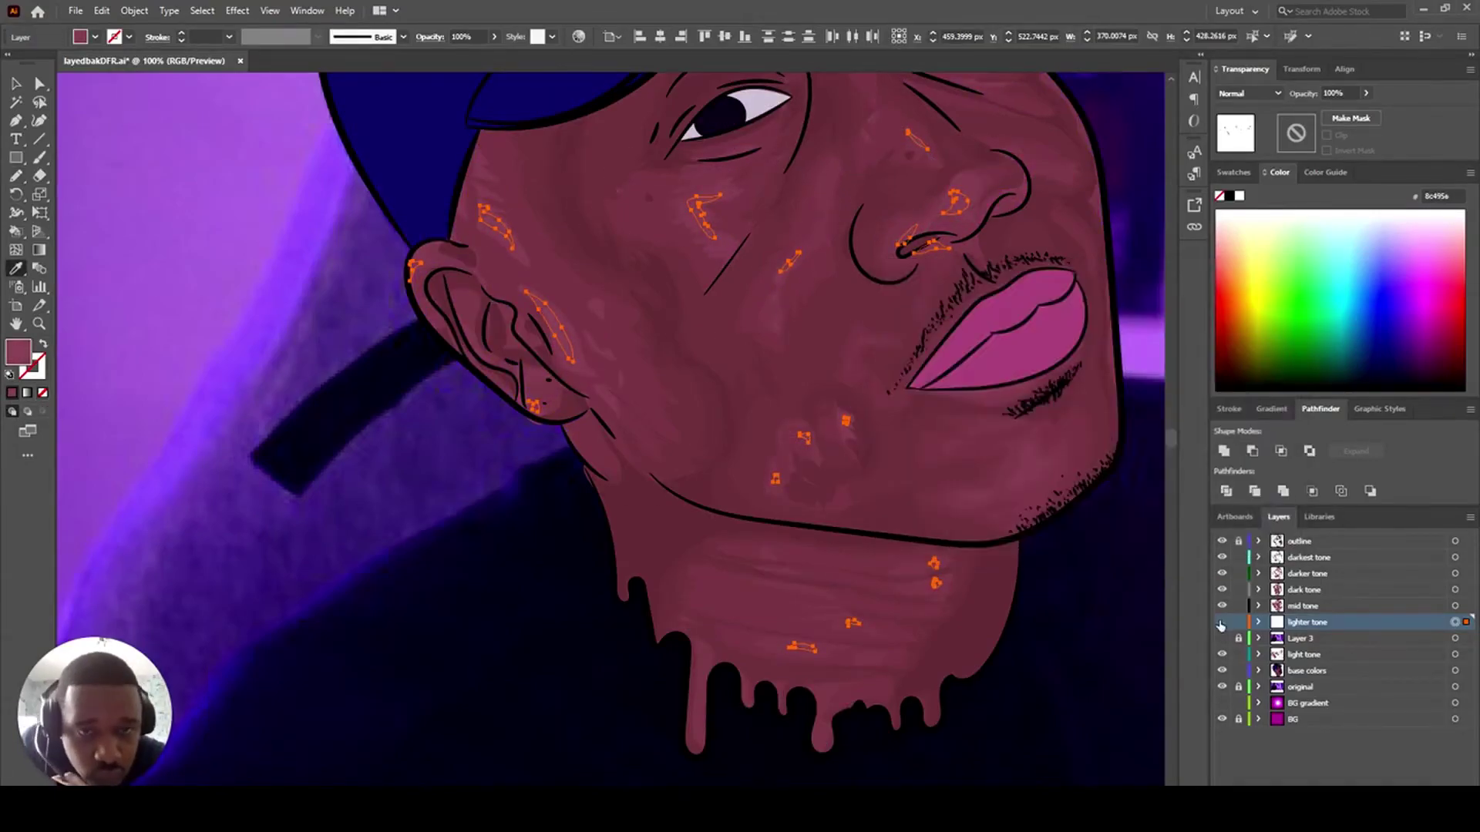
# - Compare the face with and without the lighter tone layer and trace a small #8C495E highlight on the chin
pyautogui.click(1221, 622)
pyautogui.click(1221, 622)
pyautogui.scroll(2, 1162, 439)
pyautogui.moveTo(1035, 518); pyautogui.dragTo(1030, 530)
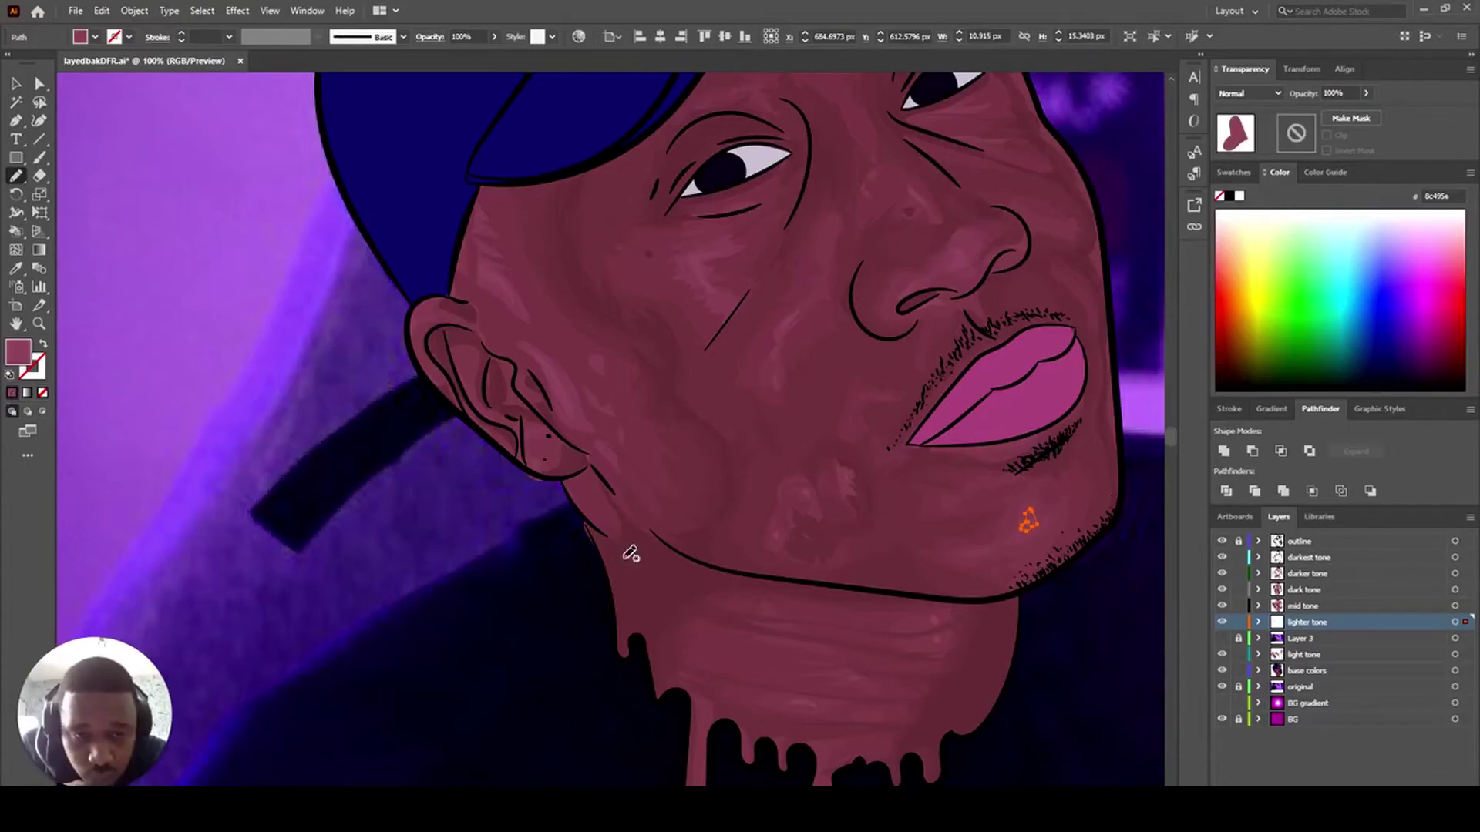
# - Review the shading over the whole face and neck with the lighter tone layer switched off and on
pyautogui.click(1301, 638)
pyautogui.scroll(4, 1164, 578)
pyautogui.scroll(-4, 830, 349)
pyautogui.scroll(3, 693, 581)
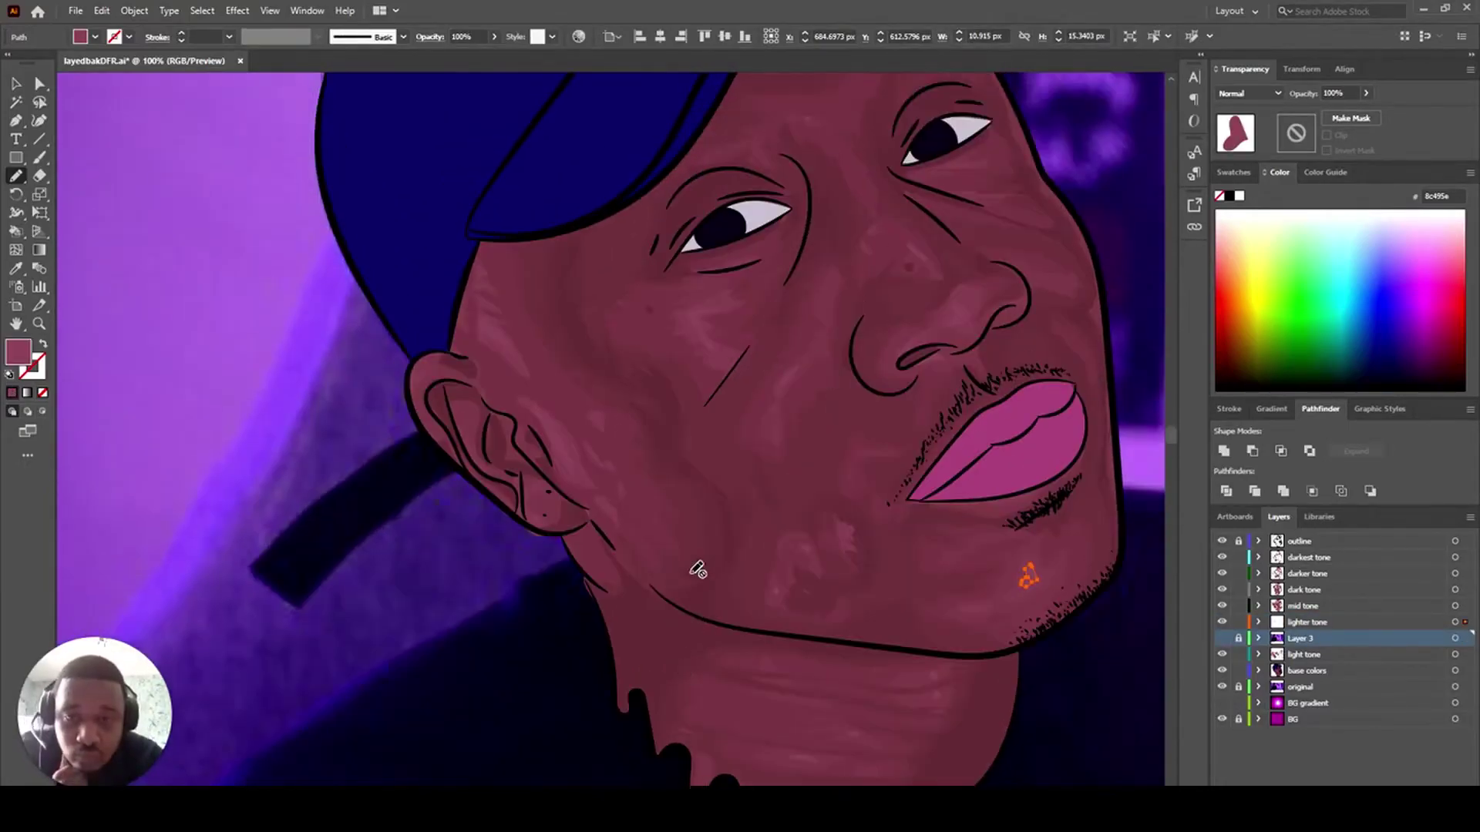
pyautogui.scroll(5, 1094, 655)
pyautogui.click(1221, 622)
pyautogui.click(1221, 622)
pyautogui.scroll(-7, 1087, 602)
pyautogui.scroll(5, 1087, 601)
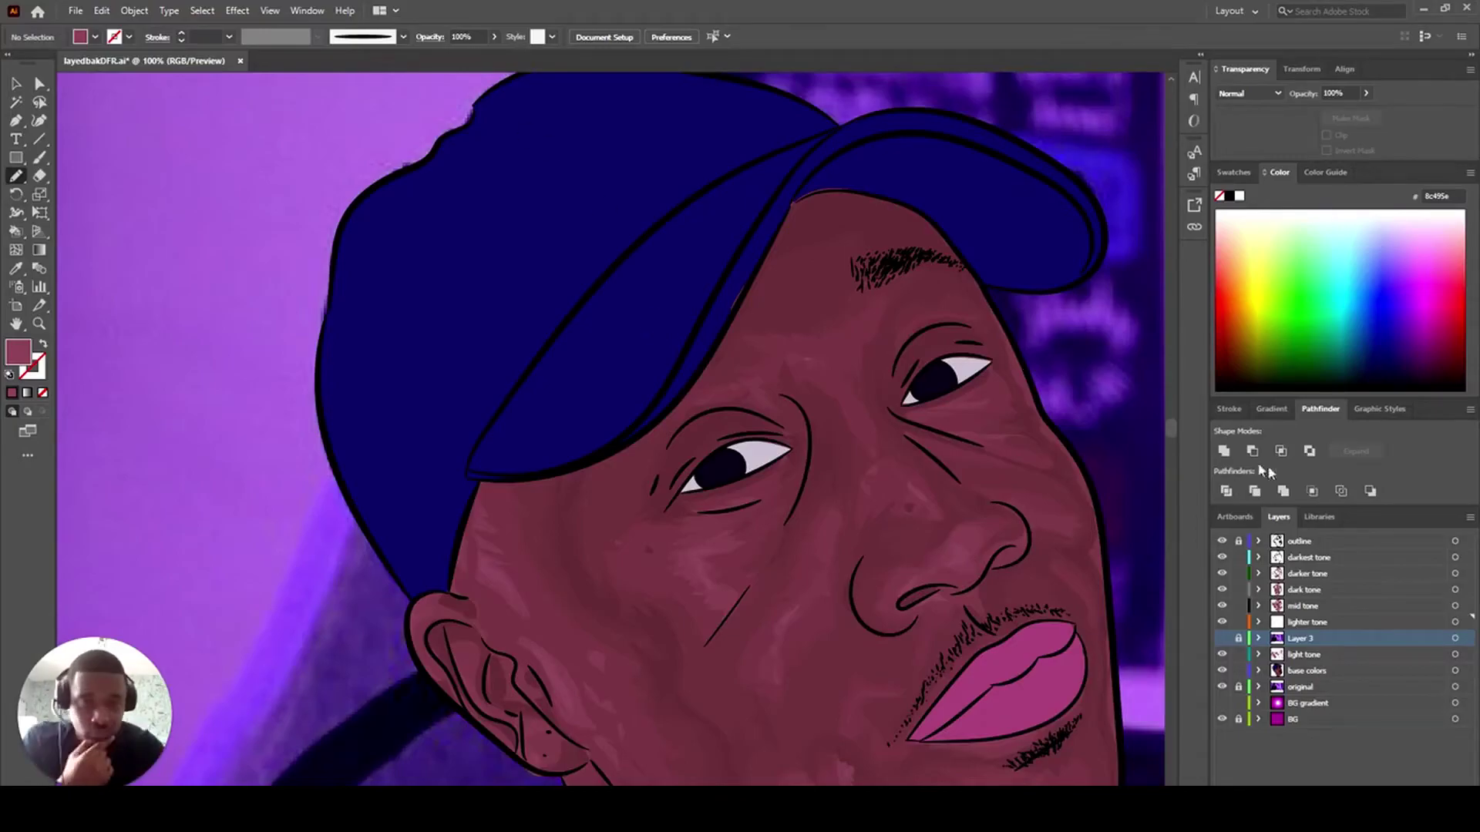
# - Unlock the outline layer, show the Layer 3 photo directly beneath it, and set the fill to black #000000 on the outline layer
pyautogui.click(1239, 541)
pyautogui.click(1222, 638)
pyautogui.moveTo(1301, 639); pyautogui.dragTo(1320, 549)
pyautogui.click(1318, 541)
pyautogui.doubleClick(18, 352)
pyautogui.click(884, 499)
pyautogui.click(1260, 289)
# - Trace a solid black shape over the eyebrow with small hair spikes along its edges in the outline layer
pyautogui.scroll(3, 916, 318)
pyautogui.moveTo(780, 377); pyautogui.dragTo(822, 355)
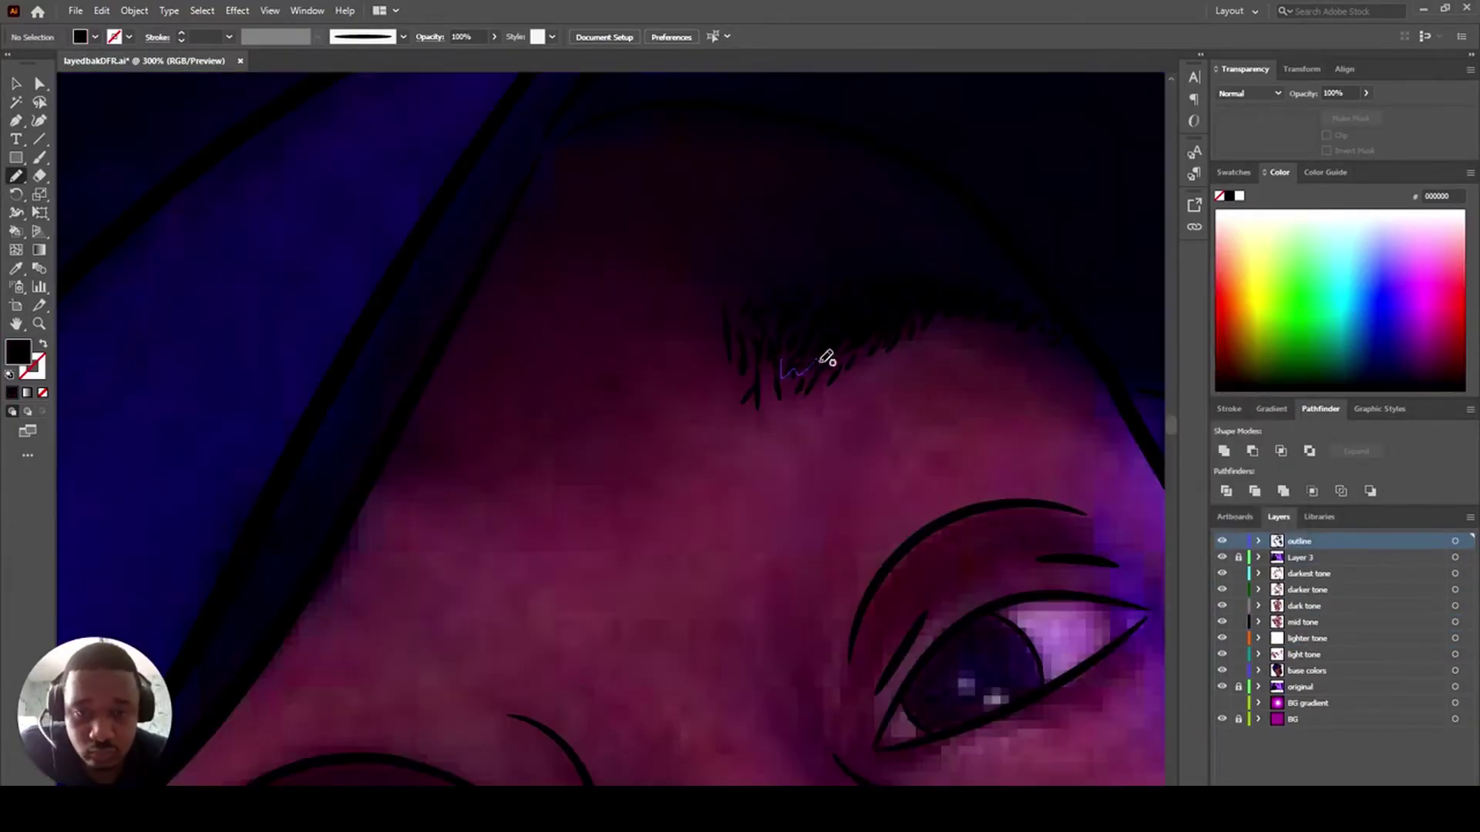
pyautogui.moveTo(759, 319); pyautogui.dragTo(755, 315)
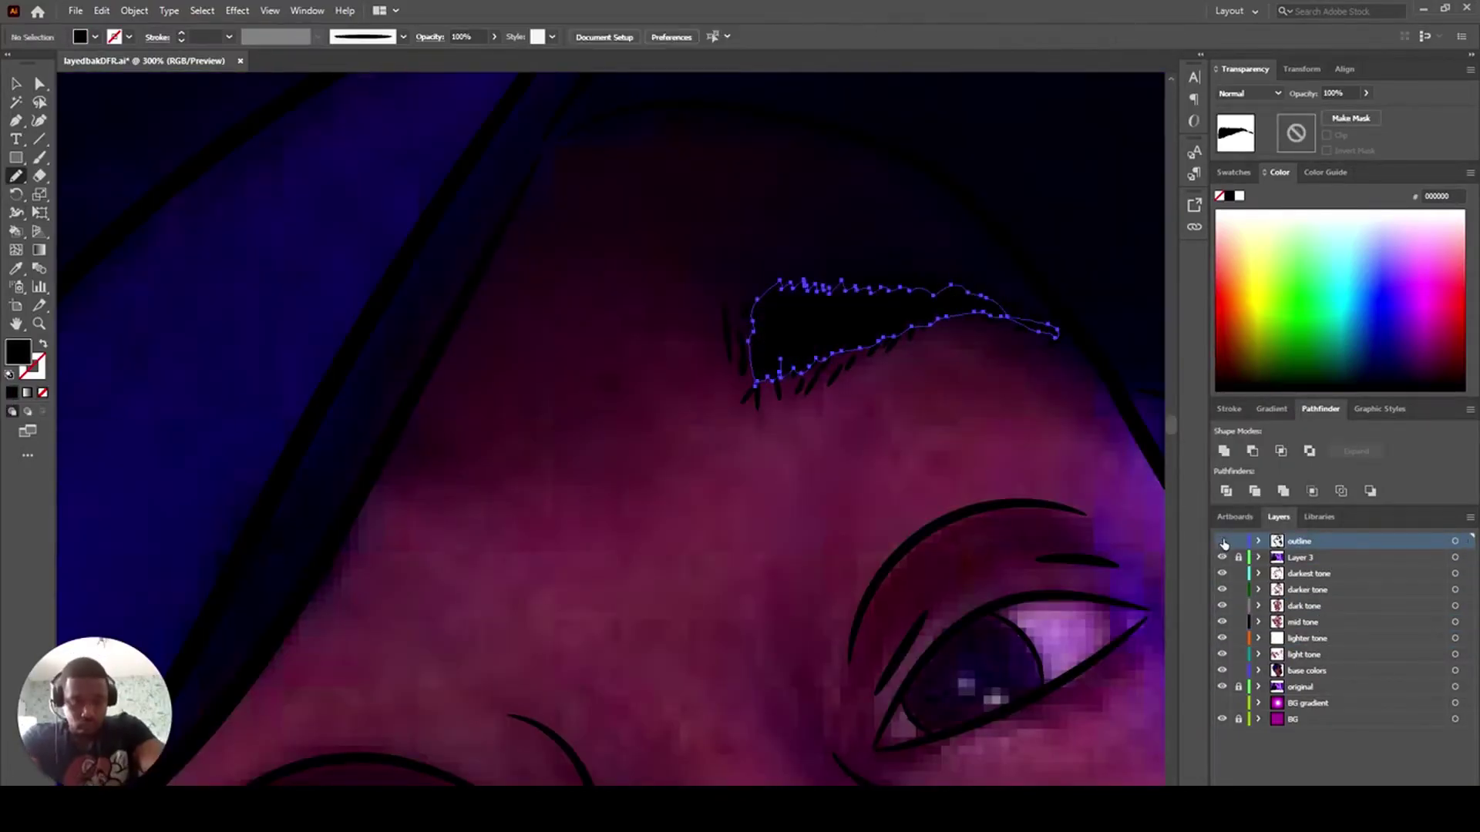
pyautogui.moveTo(790, 379); pyautogui.dragTo(826, 376)
pyautogui.moveTo(903, 311)
pyautogui.mouseDown()
pyautogui.moveTo(781, 336)
pyautogui.moveTo(746, 370)
pyautogui.moveTo(913, 341)
pyautogui.mouseUp()
pyautogui.moveTo(1042, 310); pyautogui.dragTo(1049, 328)
pyautogui.moveTo(805, 286); pyautogui.dragTo(924, 297)
# - Fill in the hair patch below the lower lip with solid black #000000 pencil shapes in the outline layer
pyautogui.hotkey('ctrl', '1')
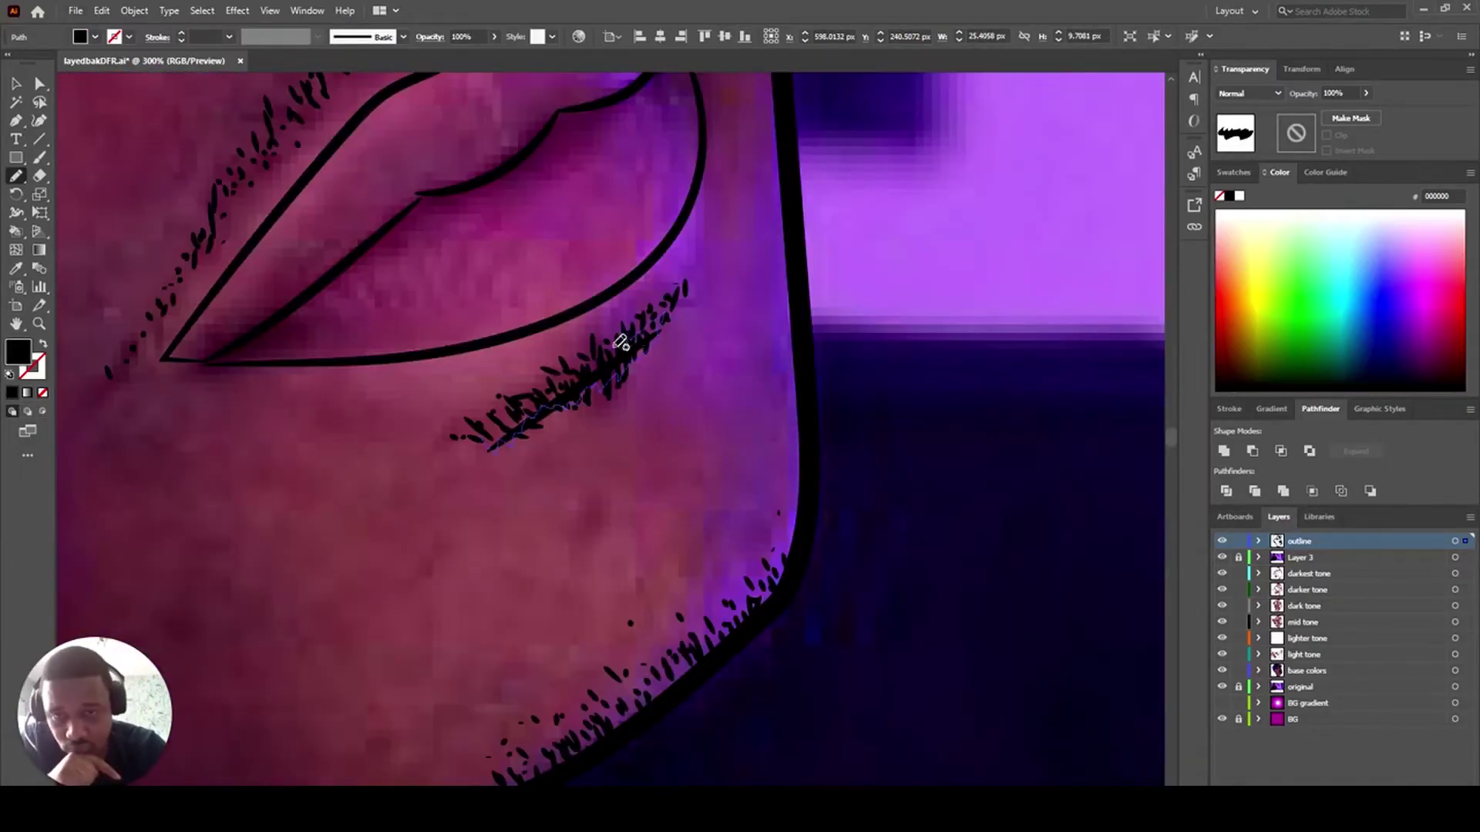
pyautogui.moveTo(620, 343); pyautogui.dragTo(664, 322)
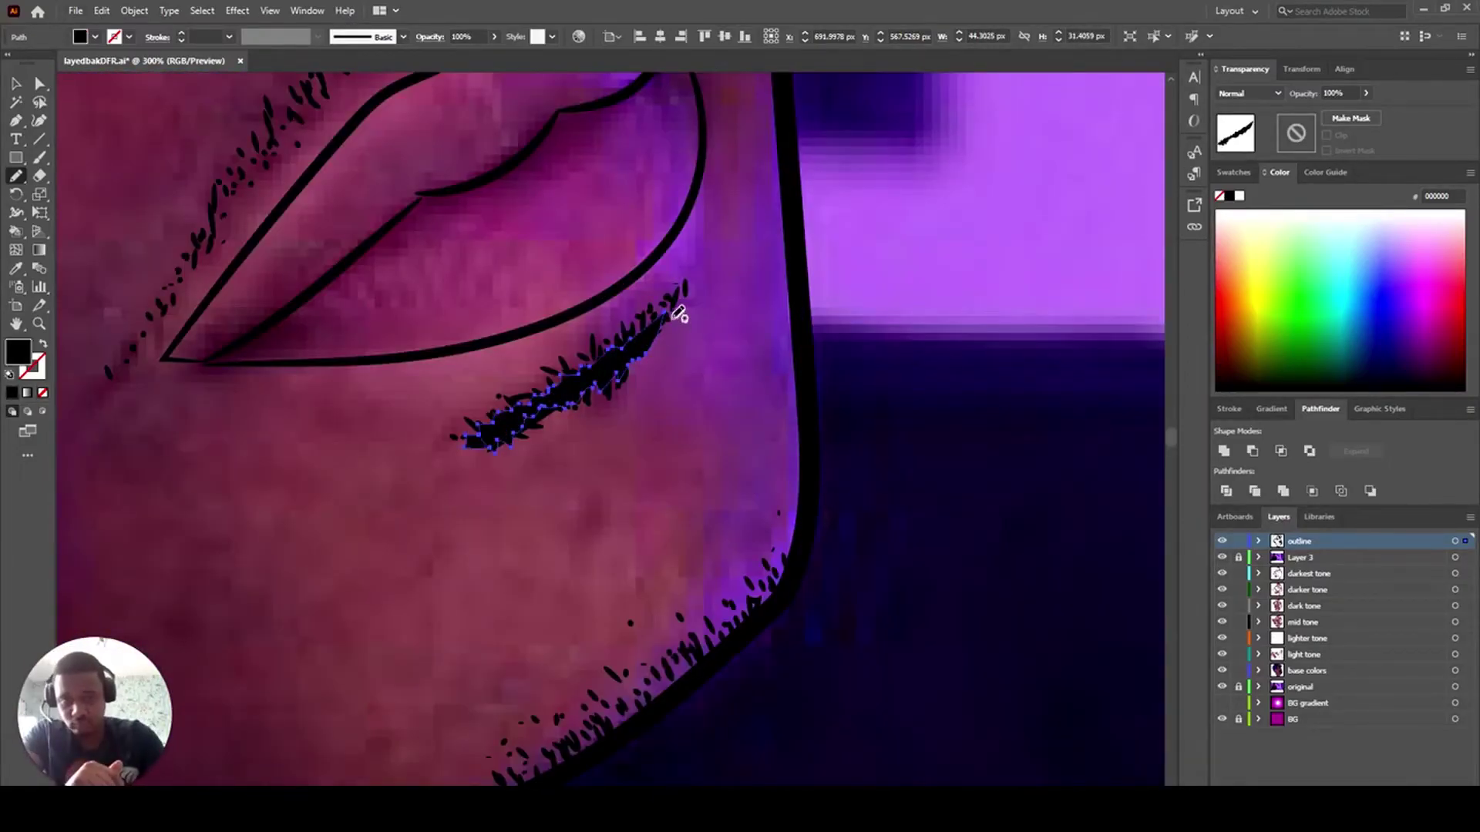
pyautogui.moveTo(544, 399); pyautogui.dragTo(669, 325)
pyautogui.moveTo(527, 434)
pyautogui.mouseDown()
pyautogui.moveTo(587, 387)
pyautogui.moveTo(521, 422)
pyautogui.mouseUp()
pyautogui.scroll(-2, 466, 356)
pyautogui.moveTo(499, 724)
pyautogui.mouseDown()
pyautogui.moveTo(655, 615)
pyautogui.moveTo(499, 724)
pyautogui.mouseUp()
pyautogui.scroll(5, 198, 476)
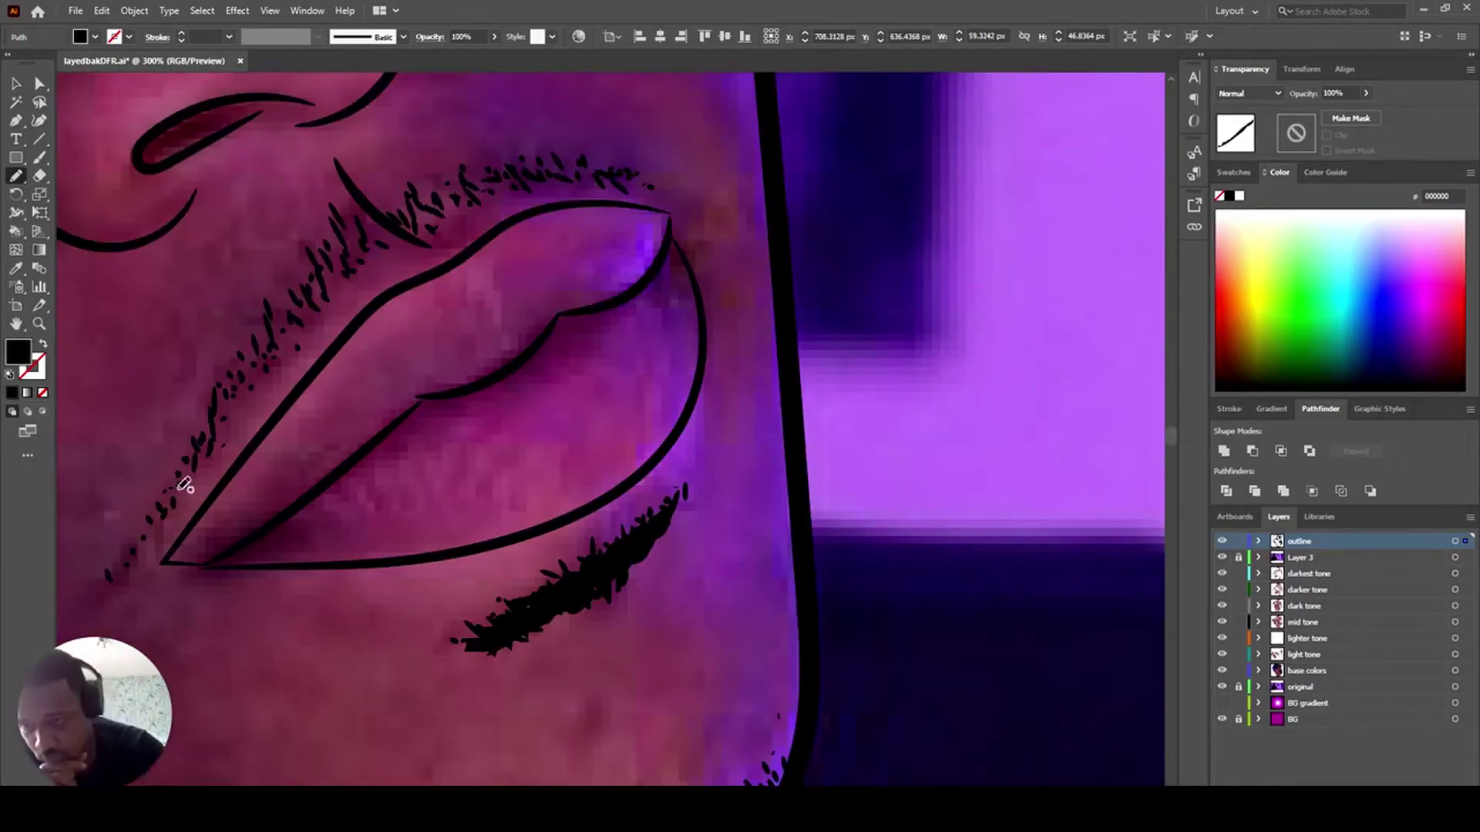
# - Fill the moustache and the stubble along the chin edge with black pencil shapes, and hide the Layer 3 photo
pyautogui.moveTo(174, 487); pyautogui.dragTo(156, 514)
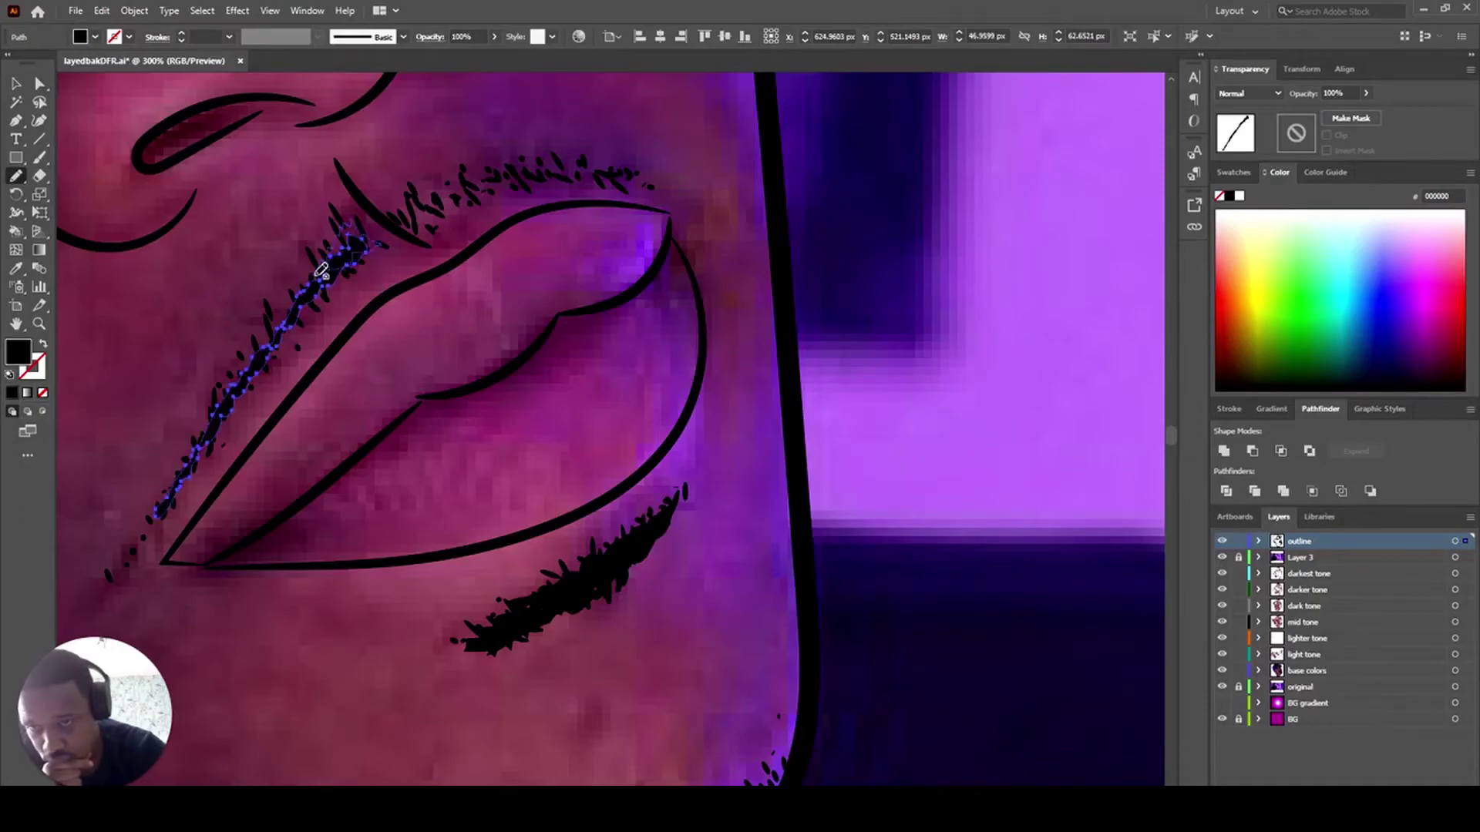
pyautogui.moveTo(320, 270); pyautogui.dragTo(382, 245)
pyautogui.moveTo(447, 180)
pyautogui.mouseDown()
pyautogui.moveTo(389, 222)
pyautogui.moveTo(502, 166)
pyautogui.moveTo(471, 191)
pyautogui.mouseUp()
pyautogui.hotkey('ctrl', '-')
pyautogui.moveTo(757, 548)
pyautogui.mouseDown()
pyautogui.moveTo(631, 648)
pyautogui.moveTo(771, 536)
pyautogui.mouseUp()
pyautogui.scroll(5, 733, 447)
pyautogui.scroll(-3, 733, 449)
pyautogui.click(1222, 558)
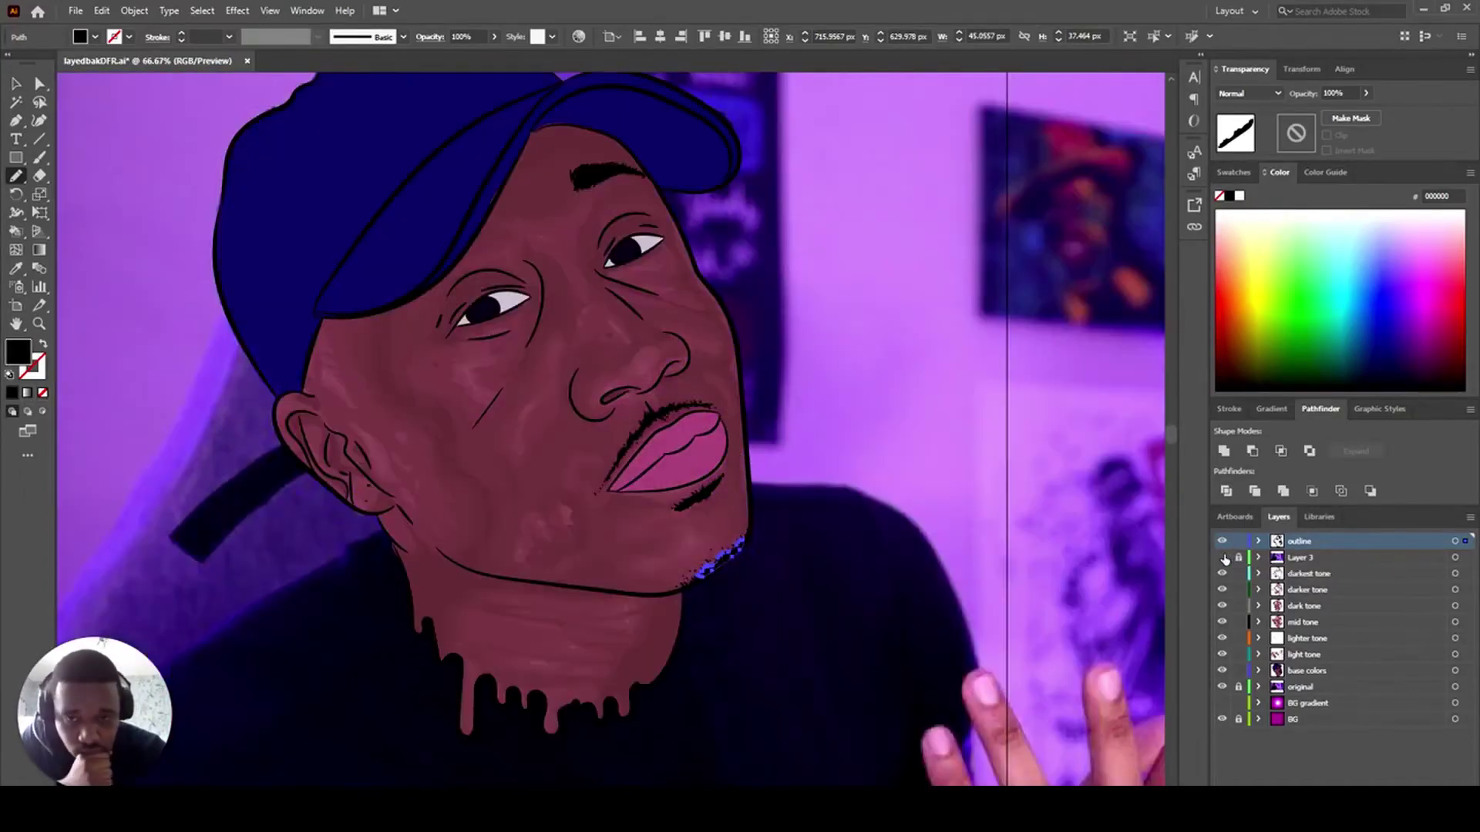
# - Select the small black shape at the moustache's centre and move its anchor point to reshape the hair under the nose
pyautogui.click(17, 85)
pyautogui.scroll(4, 669, 422)
pyautogui.click(635, 385)
pyautogui.click(612, 390)
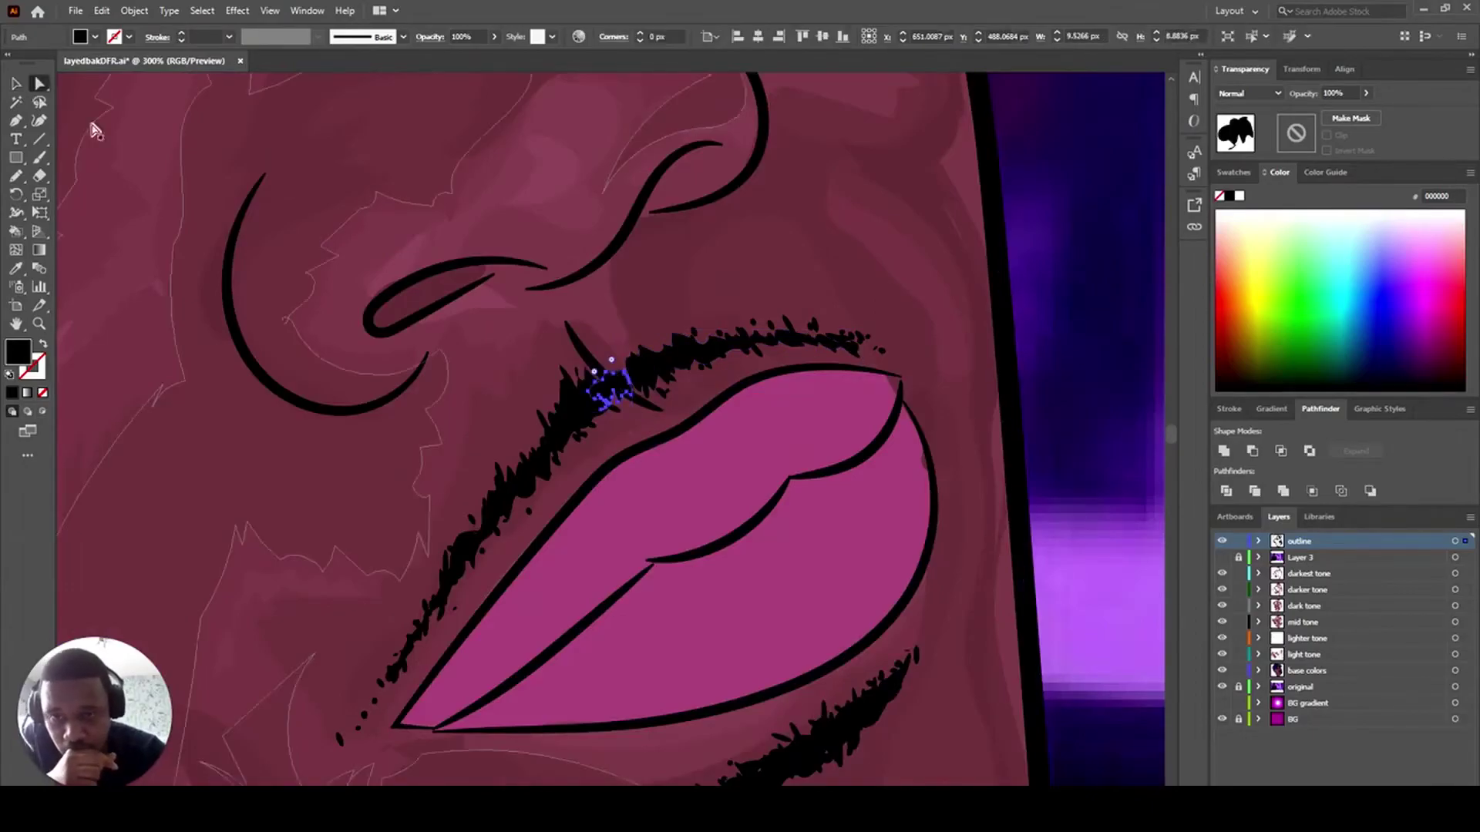
pyautogui.click(39, 86)
pyautogui.click(623, 375)
pyautogui.scroll(4, 630, 383)
pyautogui.moveTo(627, 385); pyautogui.dragTo(558, 356)
pyautogui.hotkey('ctrl', '-')
pyautogui.hotkey('ctrl', '-')
pyautogui.hotkey('ctrl', '-')
pyautogui.hotkey('ctrl', '-')
pyautogui.hotkey('ctrl', '-')
pyautogui.hotkey('ctrl', '-')
pyautogui.hotkey('ctrl', '-')
pyautogui.hotkey('ctrl', '-')
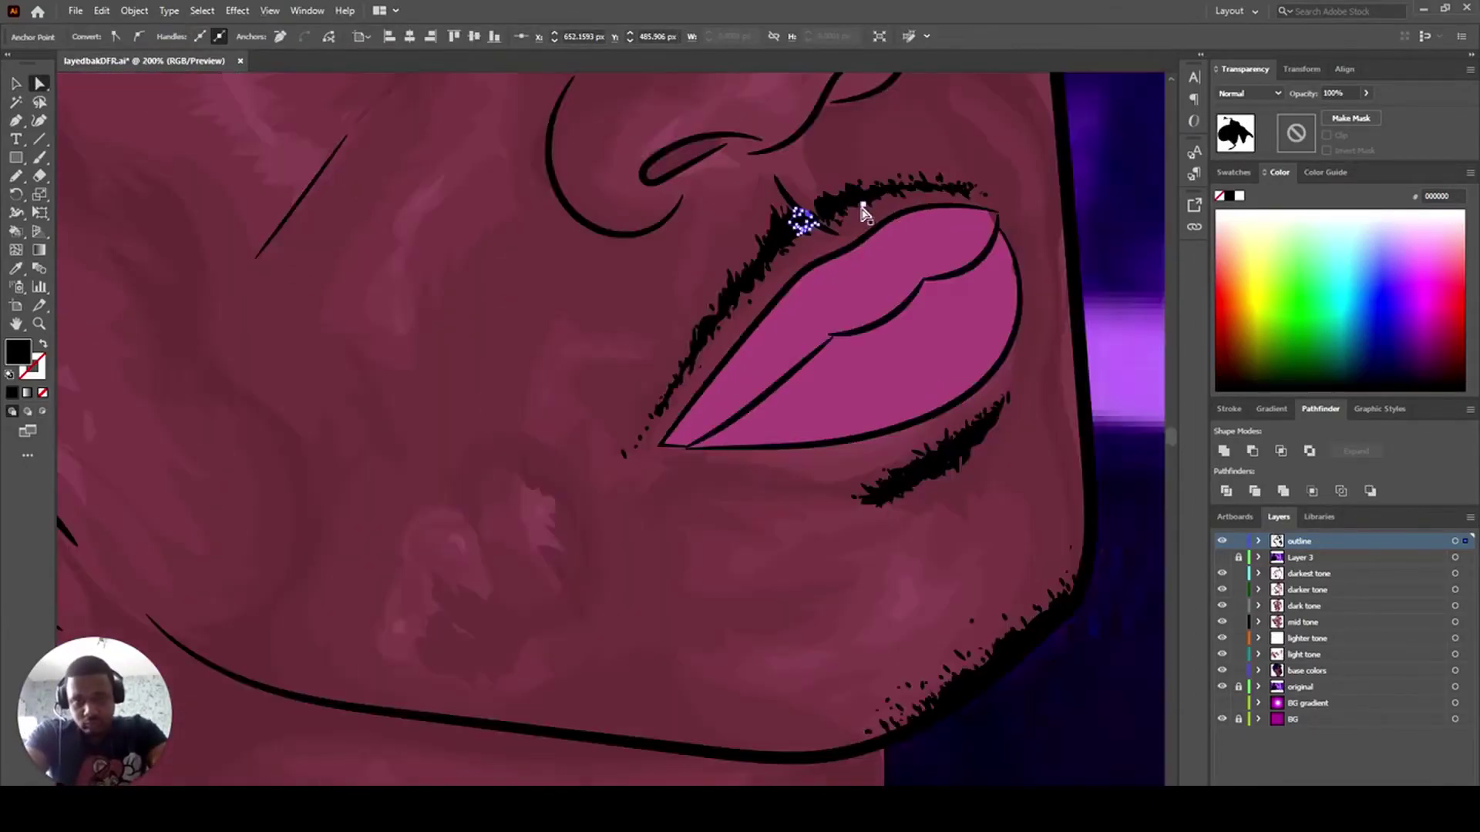
# - Lock the layers from darkest tone to base colors and adjust anchor points of the black moustache shape above the upper lip
pyautogui.click(1221, 542)
pyautogui.click(1222, 542)
pyautogui.scroll(2, 894, 493)
pyautogui.scroll(5, 892, 500)
pyautogui.click(690, 419)
pyautogui.moveTo(1238, 573); pyautogui.dragTo(1238, 671)
pyautogui.click(702, 431)
pyautogui.click(668, 402)
pyautogui.moveTo(680, 410); pyautogui.dragTo(732, 436)
pyautogui.click(703, 433)
pyautogui.scroll(-2, 758, 439)
pyautogui.click(700, 328)
pyautogui.click(754, 361)
pyautogui.scroll(-6, 764, 279)
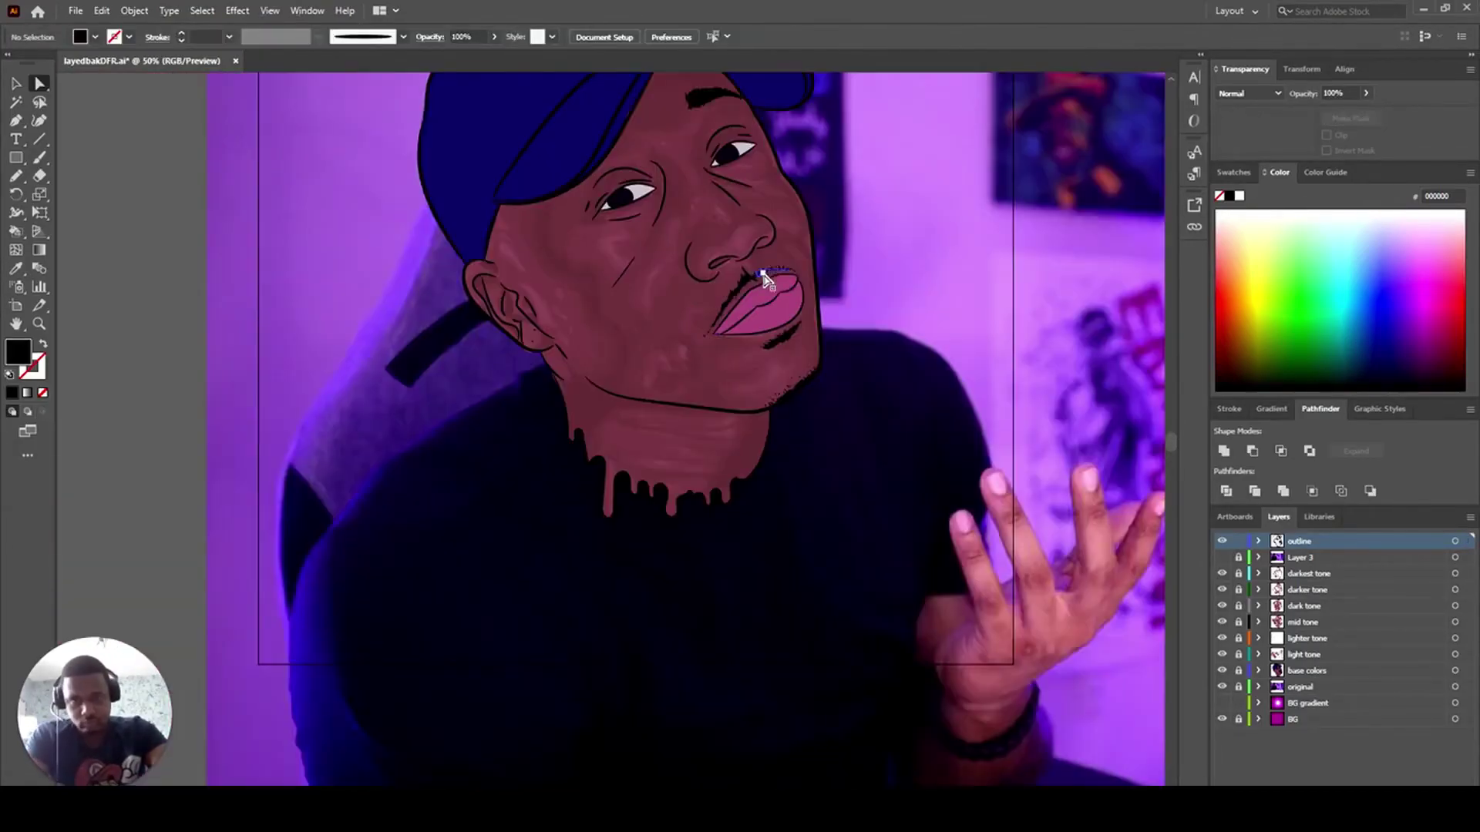
pyautogui.scroll(1, 1094, 422)
pyautogui.scroll(1, 1173, 434)
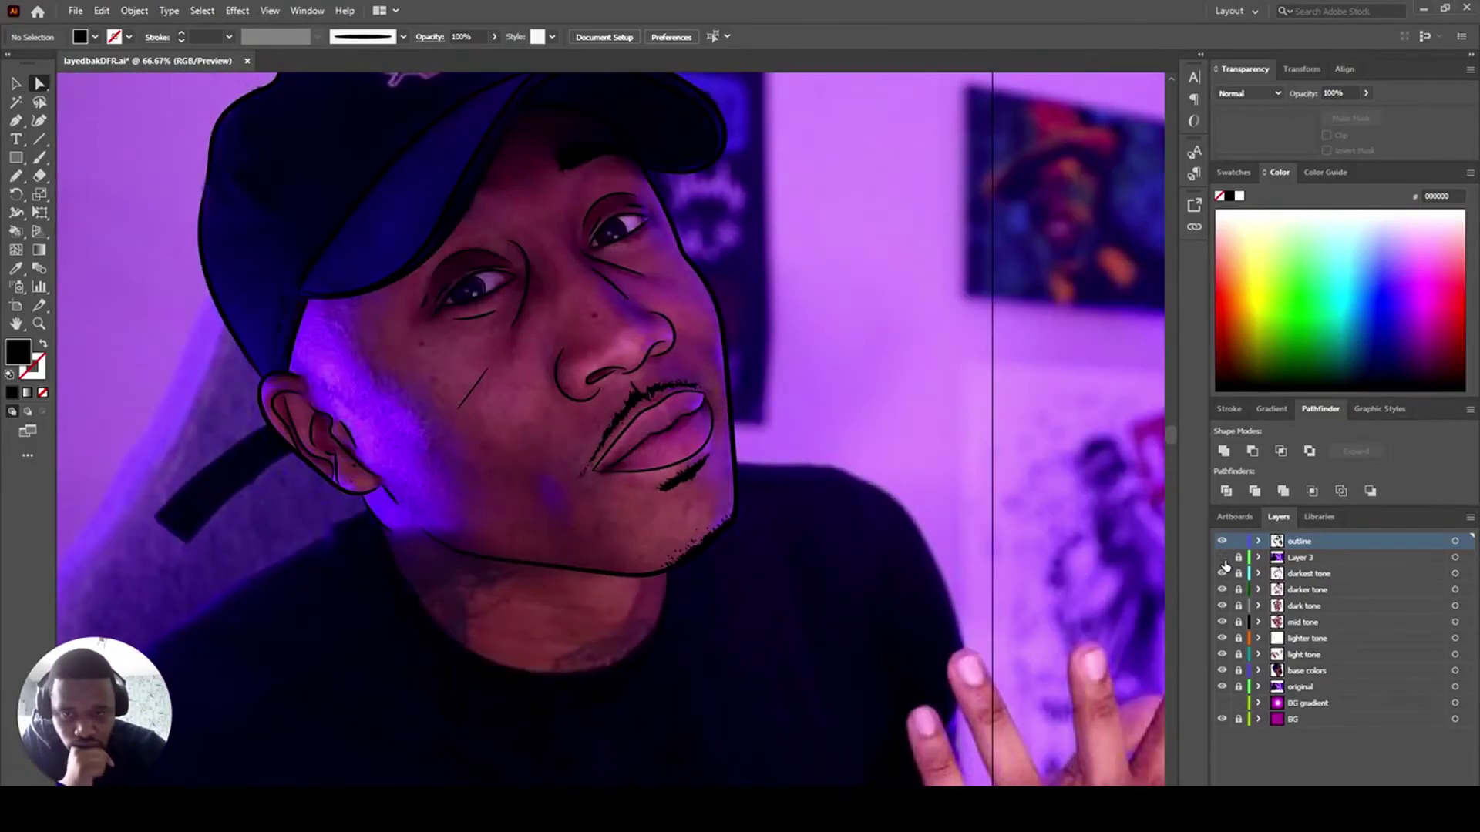
# - Unlock the tone layers and trace #6D3742 patches on the cheek and beside the nostril in the darker tone layer, using Layer 3 as reference
pyautogui.click(16, 83)
pyautogui.moveTo(1238, 557); pyautogui.dragTo(1240, 580)
pyautogui.moveTo(1237, 642); pyautogui.dragTo(1238, 671)
pyautogui.click(502, 469)
pyautogui.press('n')
pyautogui.click(1222, 558)
pyautogui.moveTo(504, 456); pyautogui.dragTo(542, 408)
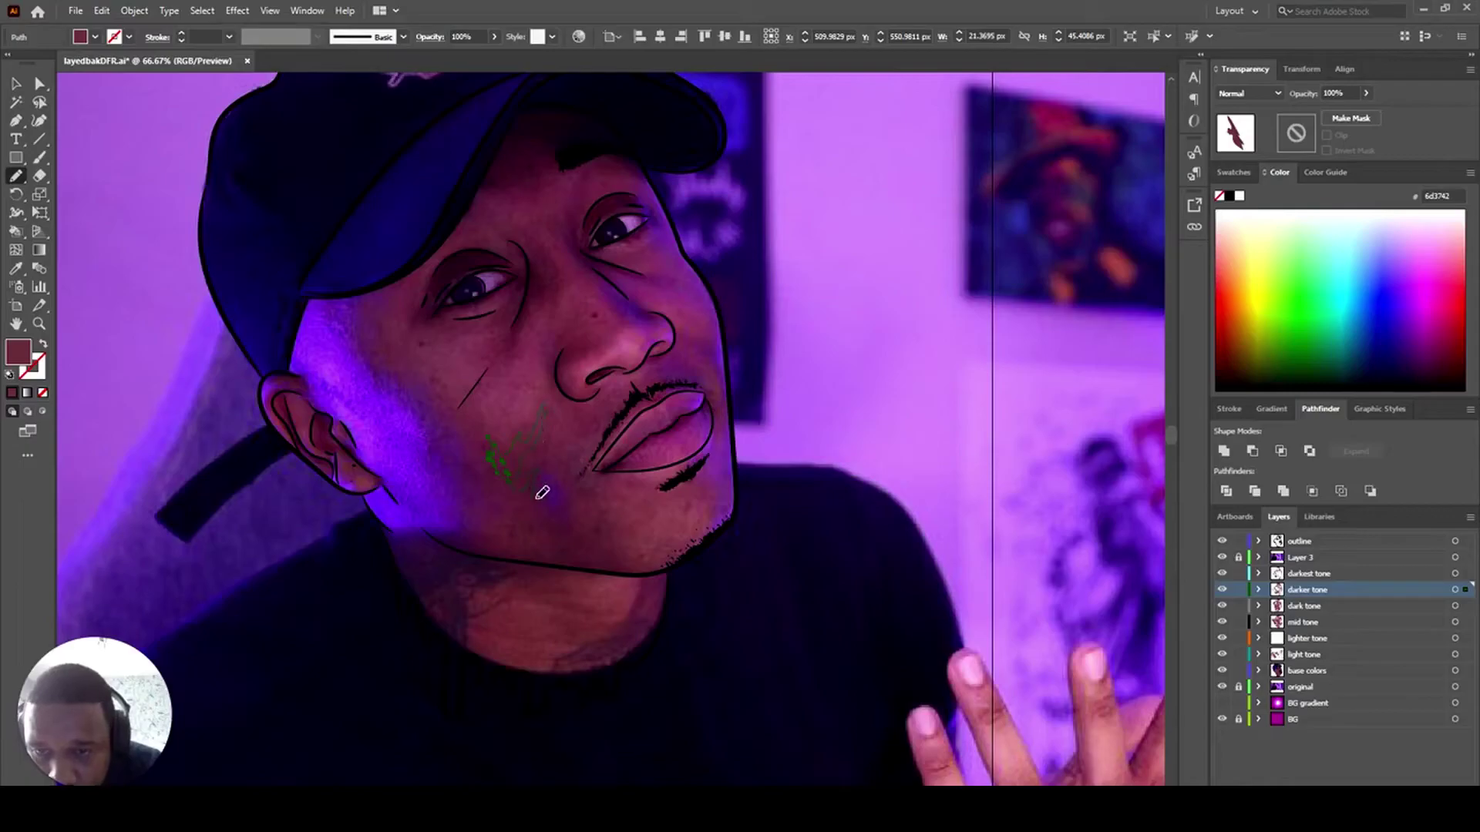
pyautogui.moveTo(553, 389)
pyautogui.mouseDown()
pyautogui.moveTo(553, 403)
pyautogui.moveTo(561, 391)
pyautogui.mouseUp()
pyautogui.scroll(-1, 584, 344)
pyautogui.hotkey('ctrl', 'shift', 'a')
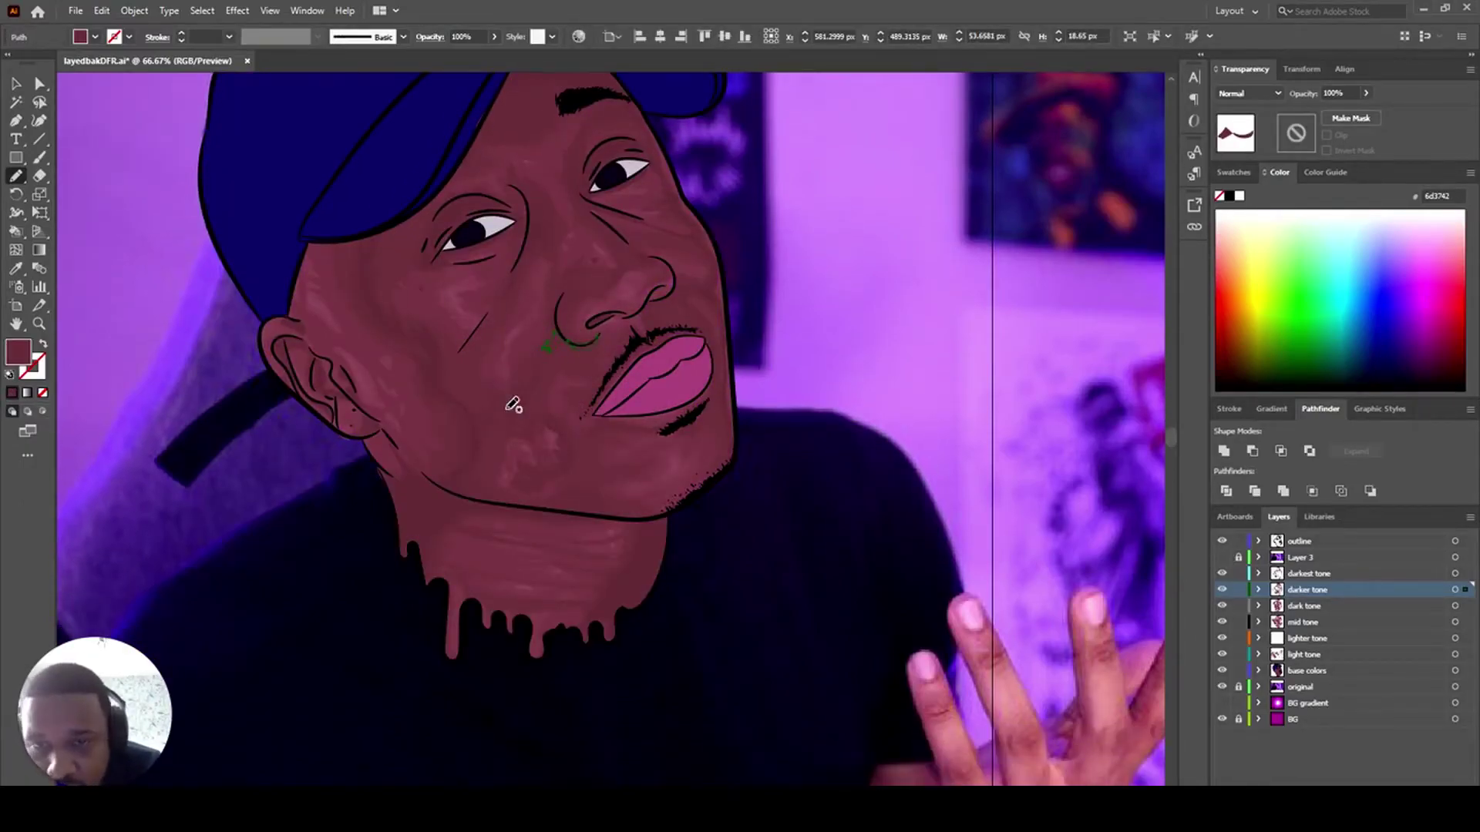
# - Trace further shading on the lower cheek with #6D3742 in the darker tone layer and #723945 in the dark tone layer
pyautogui.scroll(-1, 509, 397)
pyautogui.click(1221, 558)
pyautogui.click(1222, 558)
pyautogui.moveTo(551, 463); pyautogui.dragTo(494, 445)
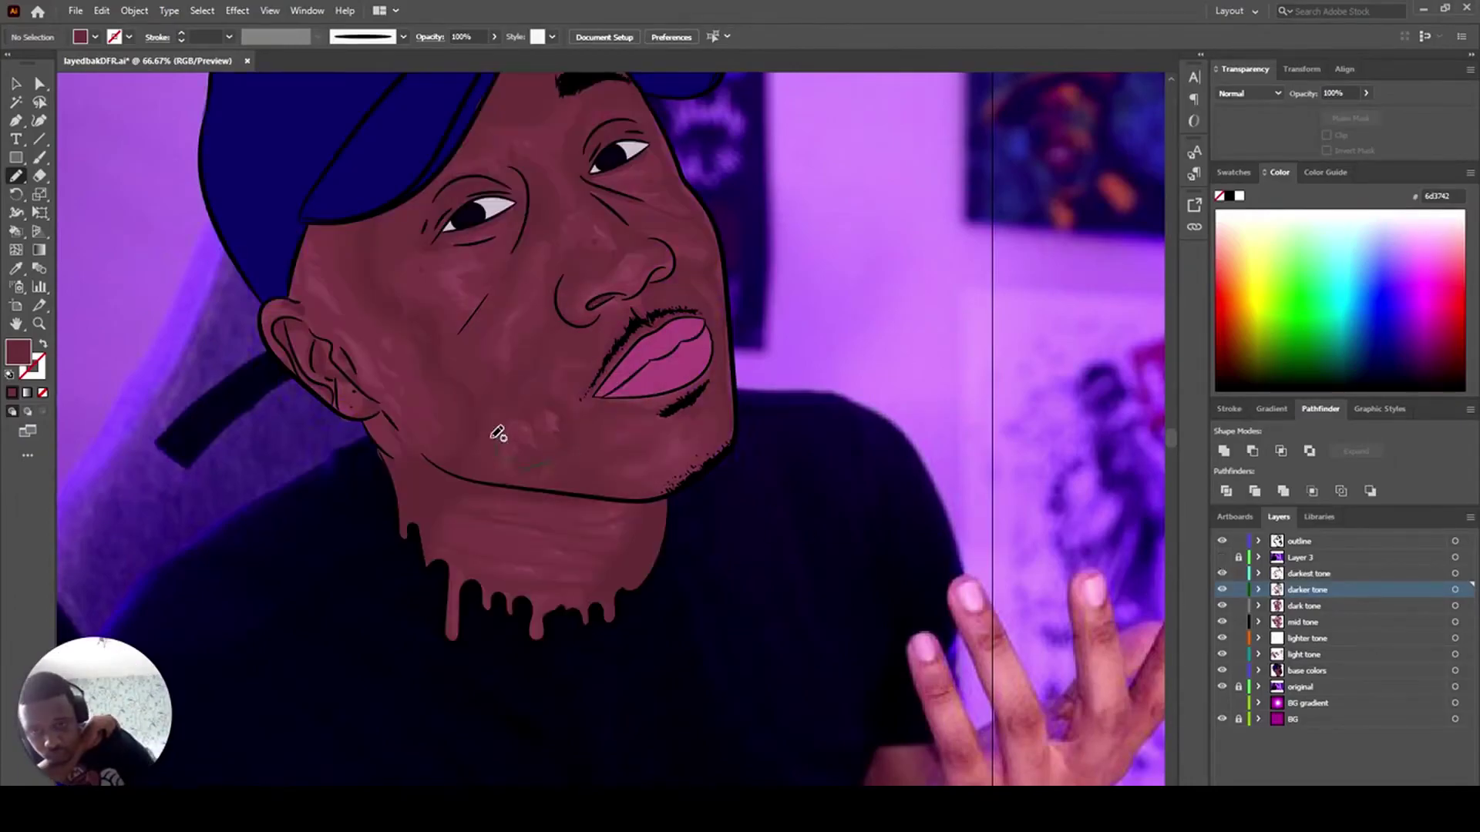
pyautogui.scroll(-1, 540, 474)
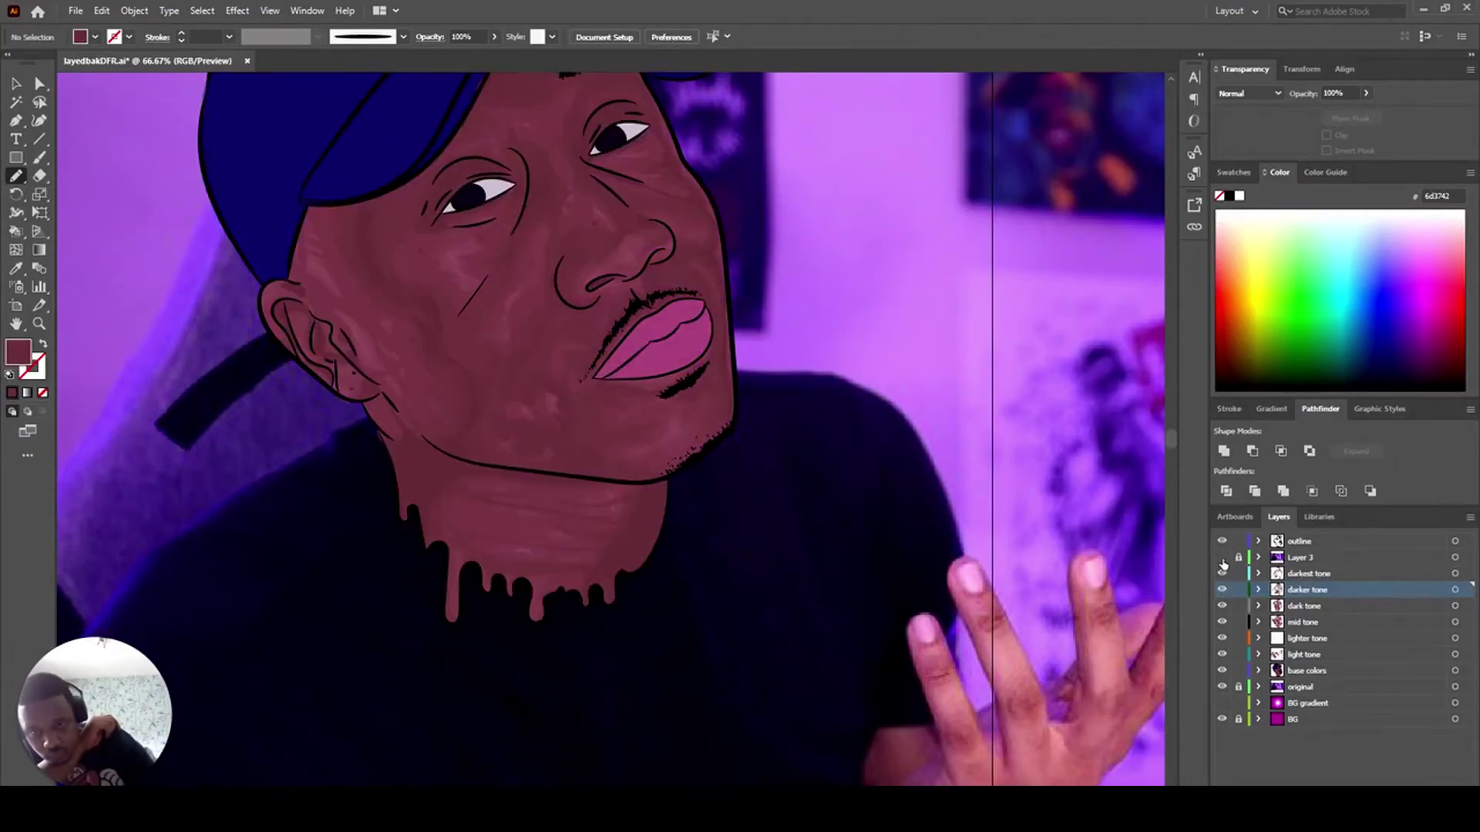
pyautogui.click(1306, 606)
pyautogui.moveTo(561, 461)
pyautogui.mouseDown()
pyautogui.moveTo(501, 440)
pyautogui.moveTo(542, 407)
pyautogui.mouseUp()
pyautogui.click(1221, 605)
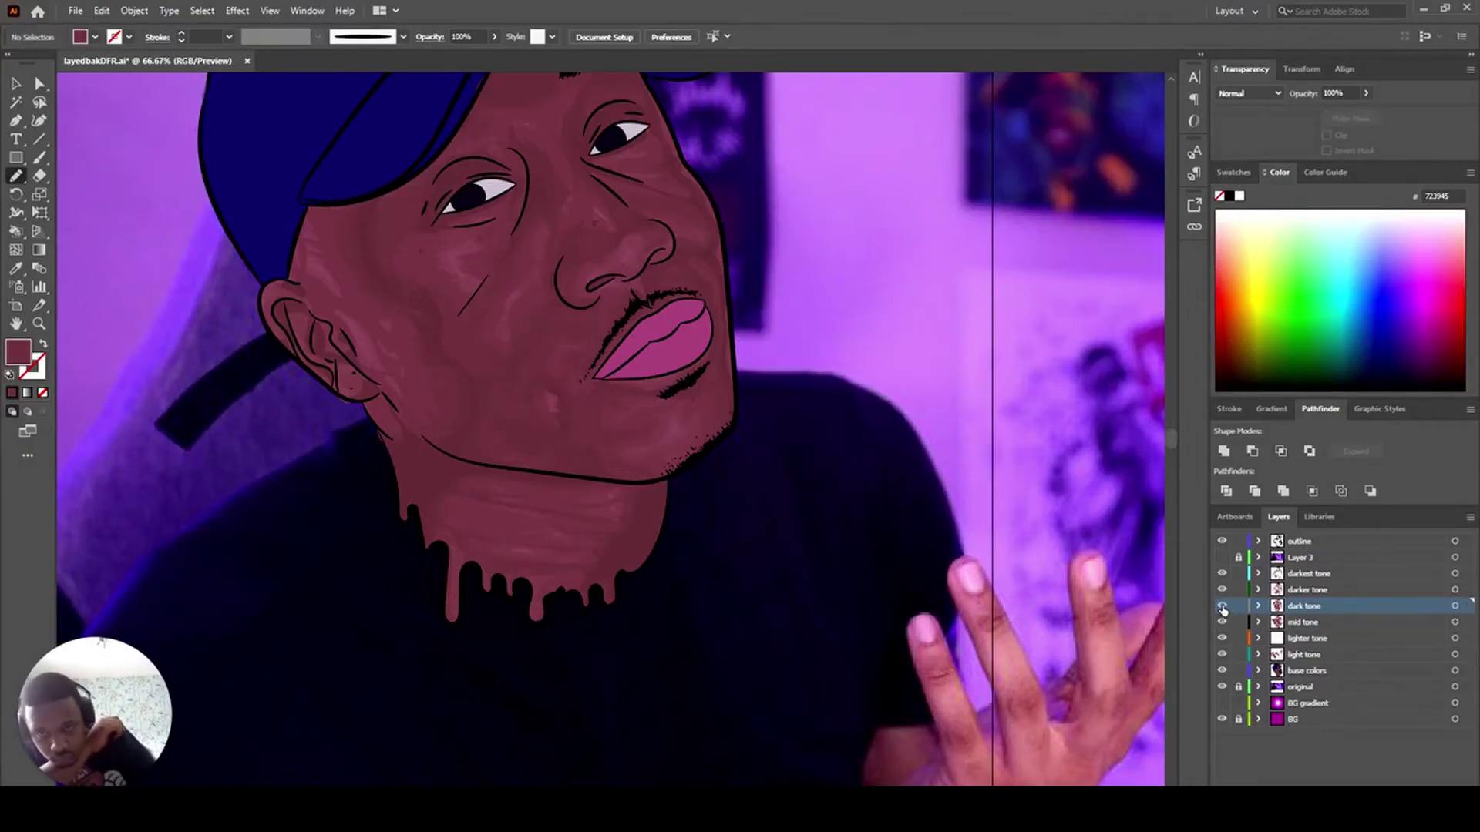
# - Add a layer named highlight between the outline layer and Layer 3, and show the Layer 3 photo for tracing
pyautogui.click(1223, 558)
pyautogui.click(1223, 558)
pyautogui.click(1223, 558)
pyautogui.click(1223, 558)
pyautogui.moveTo(1170, 440); pyautogui.dragTo(1169, 432)
pyautogui.click(1303, 557)
pyautogui.click(1441, 794)
pyautogui.doubleClick(1302, 557)
pyautogui.write('highlight')
pyautogui.press('Return')
pyautogui.click(1223, 573)
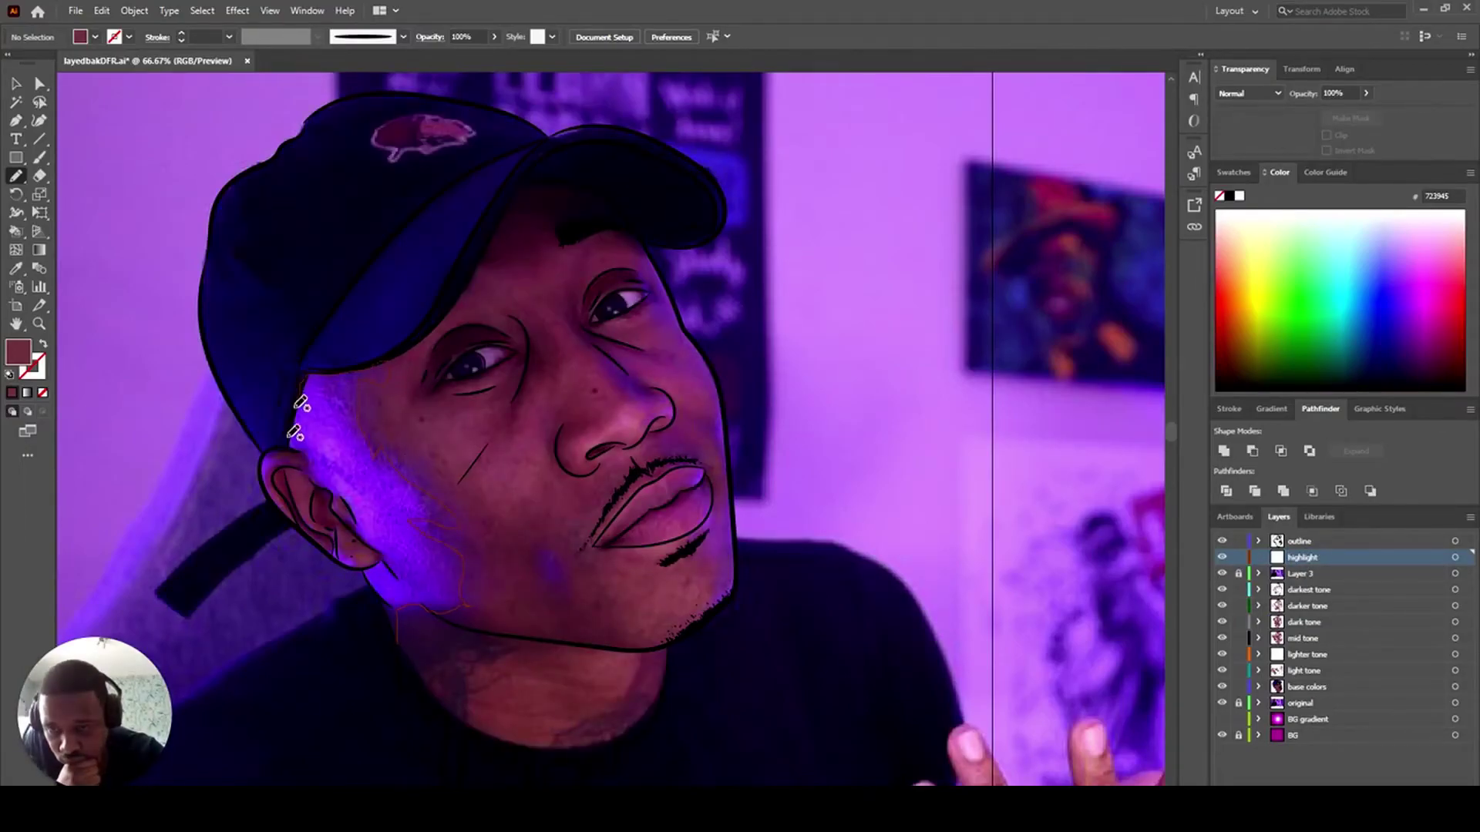
# - Trace the purple light areas on the face side, chin edge, cheek and nose as unfilled shapes in the highlight layer, undoing the last action
pyautogui.moveTo(377, 585); pyautogui.dragTo(417, 644)
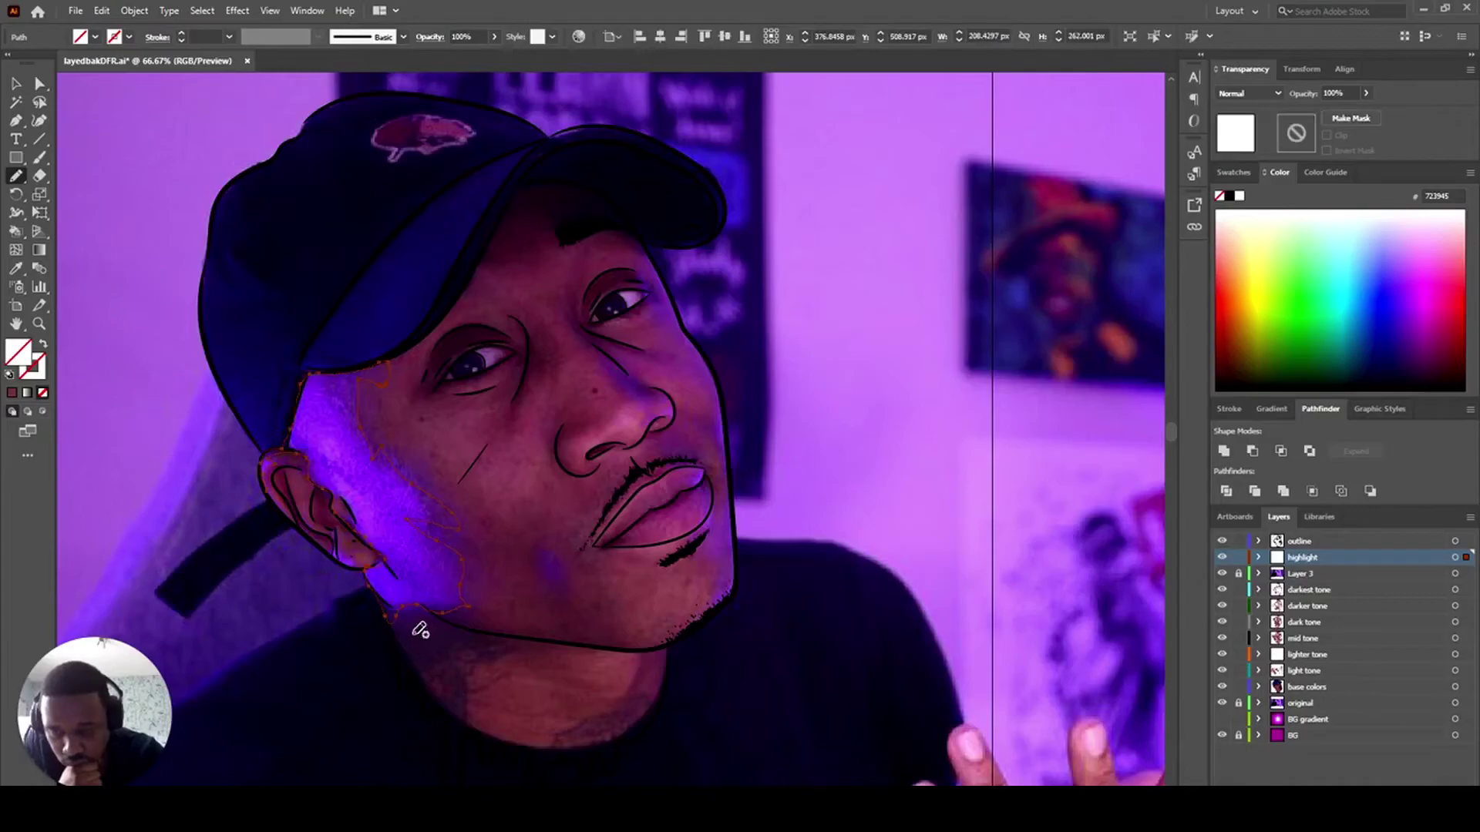
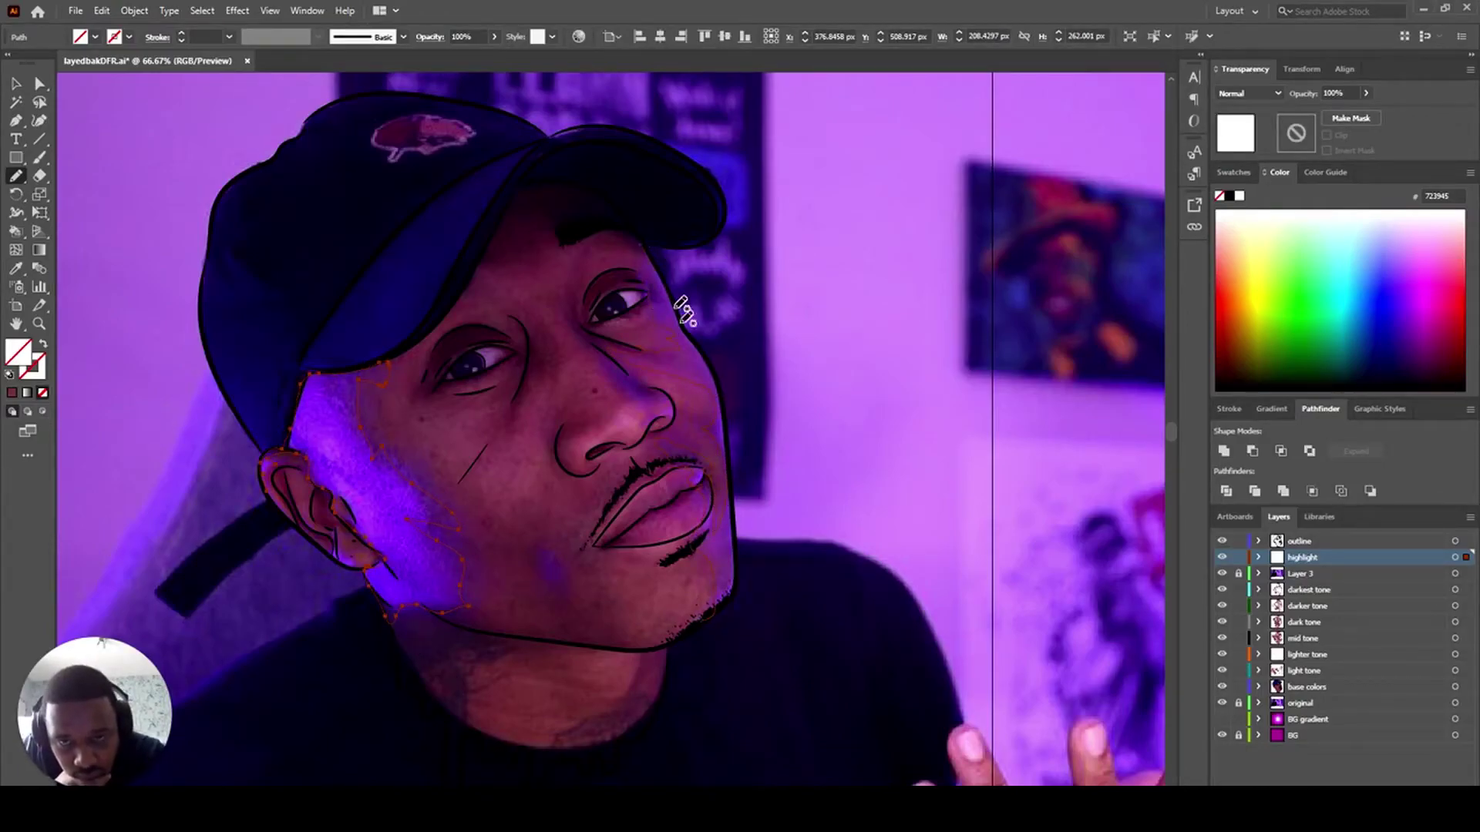
pyautogui.moveTo(735, 571); pyautogui.dragTo(735, 546)
pyautogui.moveTo(537, 555); pyautogui.dragTo(536, 554)
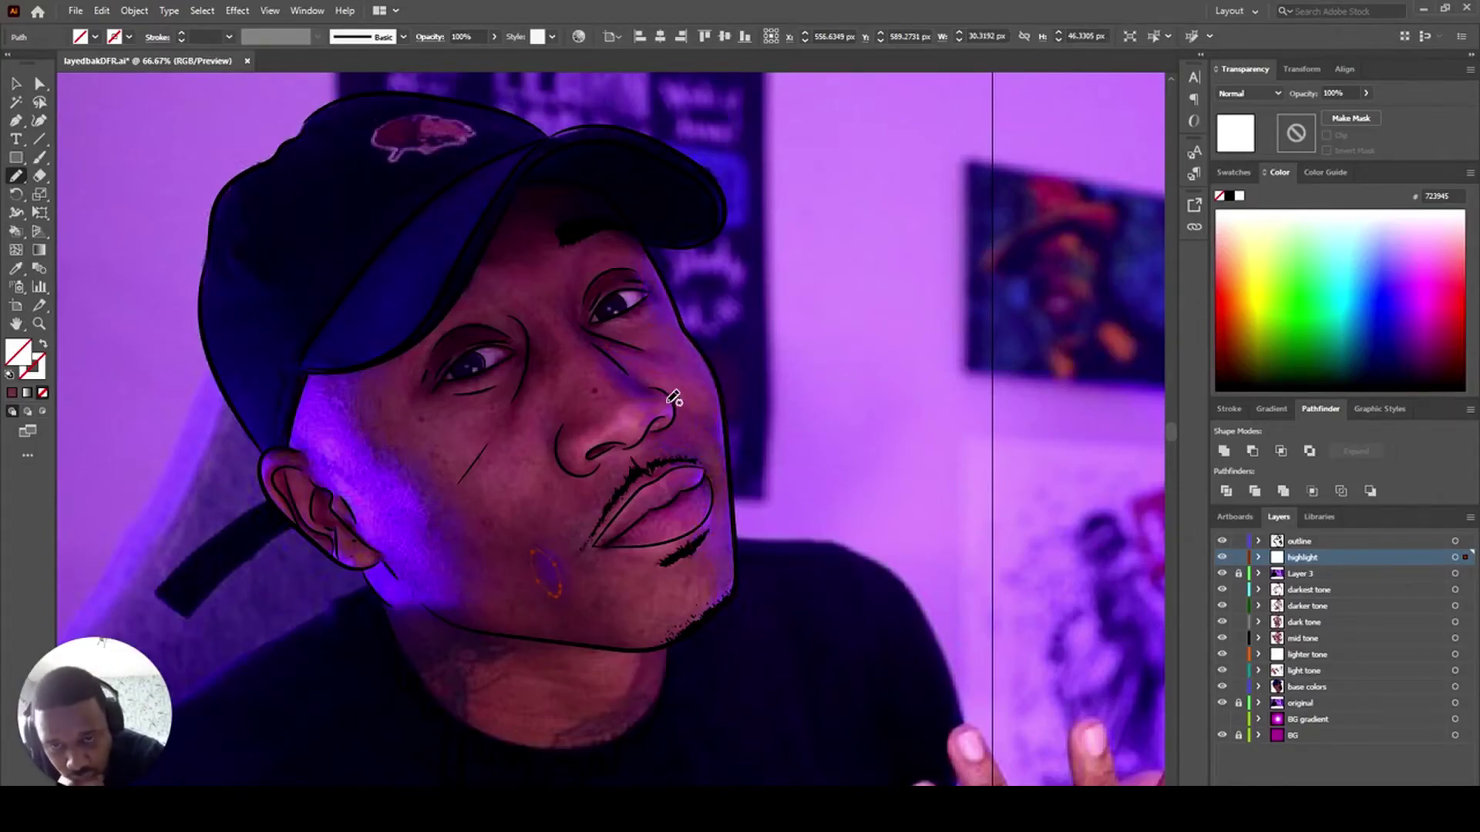
pyautogui.moveTo(620, 401); pyautogui.dragTo(644, 427)
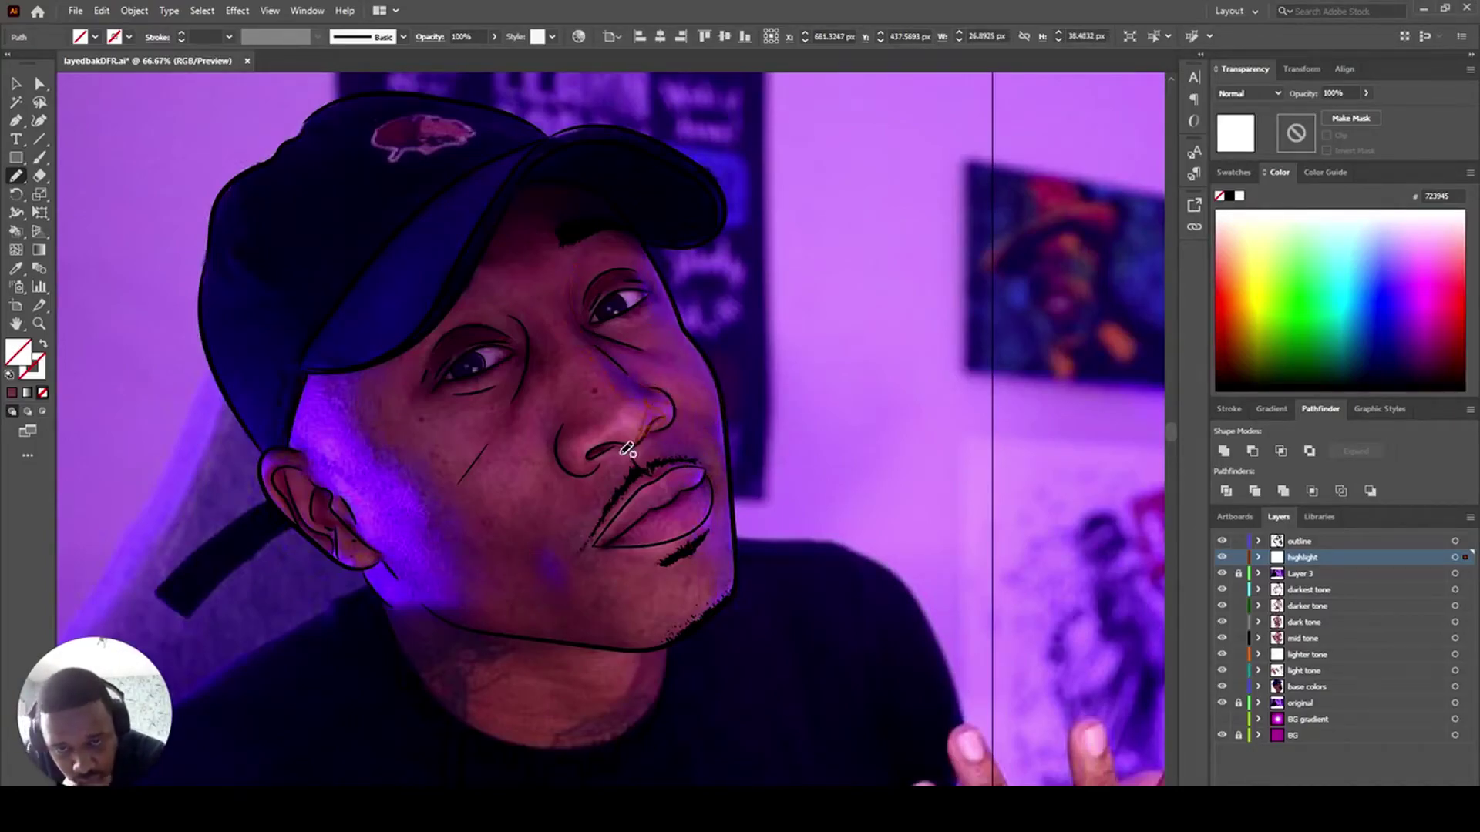
pyautogui.click(1455, 557)
pyautogui.moveTo(574, 597); pyautogui.dragTo(588, 581)
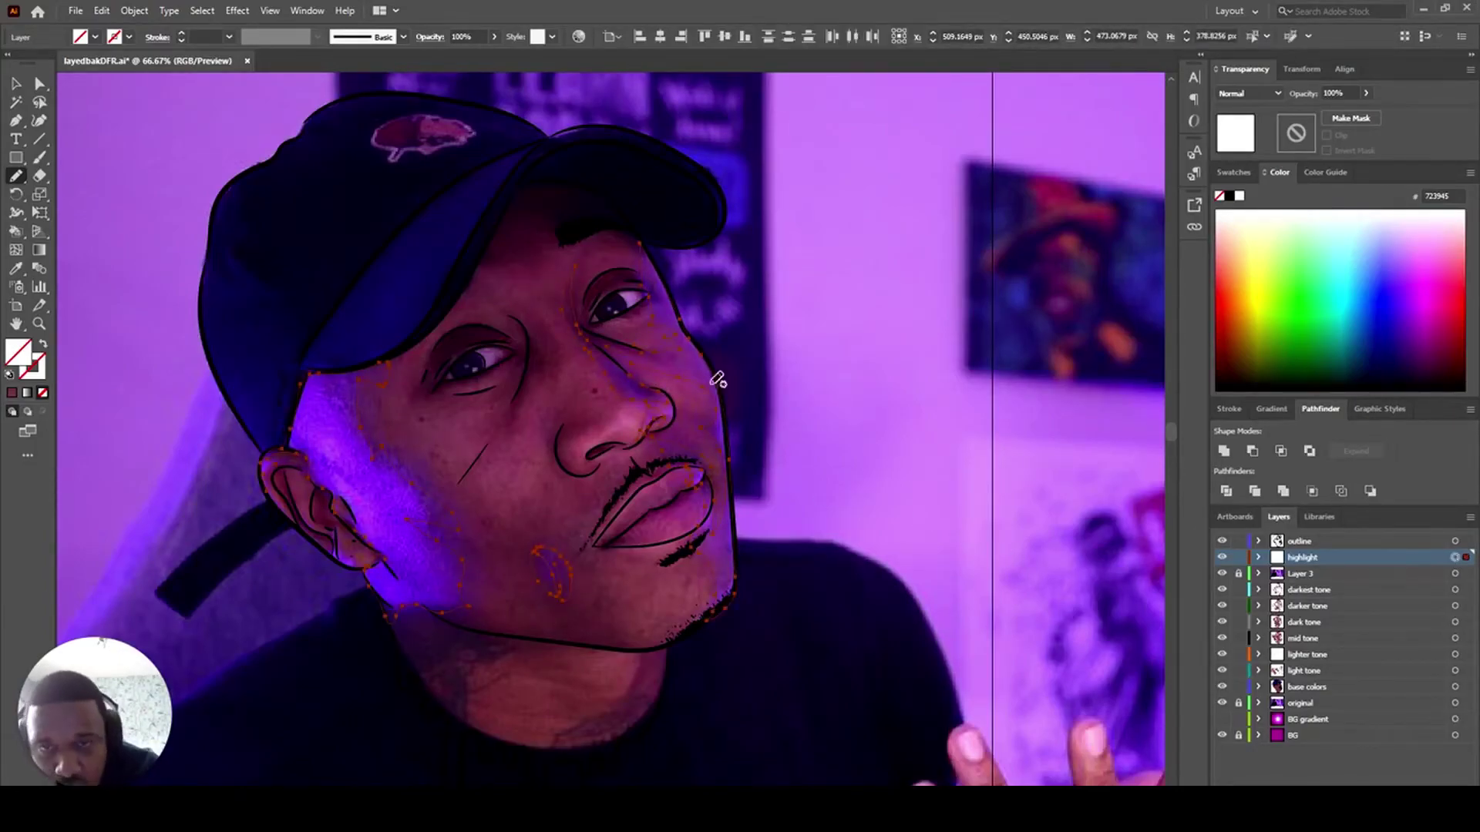
pyautogui.moveTo(478, 463); pyautogui.dragTo(489, 445)
pyautogui.click(102, 11)
pyautogui.click(123, 28)
# - Fill all the shapes in the highlight layer with purple #6F00C6
pyautogui.click(1455, 558)
pyautogui.click(11, 393)
pyautogui.doubleClick(17, 352)
pyautogui.click(886, 354)
pyautogui.click(1105, 351)
pyautogui.moveTo(1105, 351); pyautogui.dragTo(1105, 363)
pyautogui.click(1080, 360)
pyautogui.click(1247, 322)
# - Set the highlight layer to 14% opacity with the Lighten blending mode, then hide Layer 3 and clear the selection
pyautogui.click(1366, 93)
pyautogui.moveTo(1367, 113); pyautogui.dragTo(1311, 113)
pyautogui.click(1277, 94)
pyautogui.click(1278, 108)
pyautogui.click(1221, 574)
pyautogui.hotkey('ctrl', 'shift', 'a')
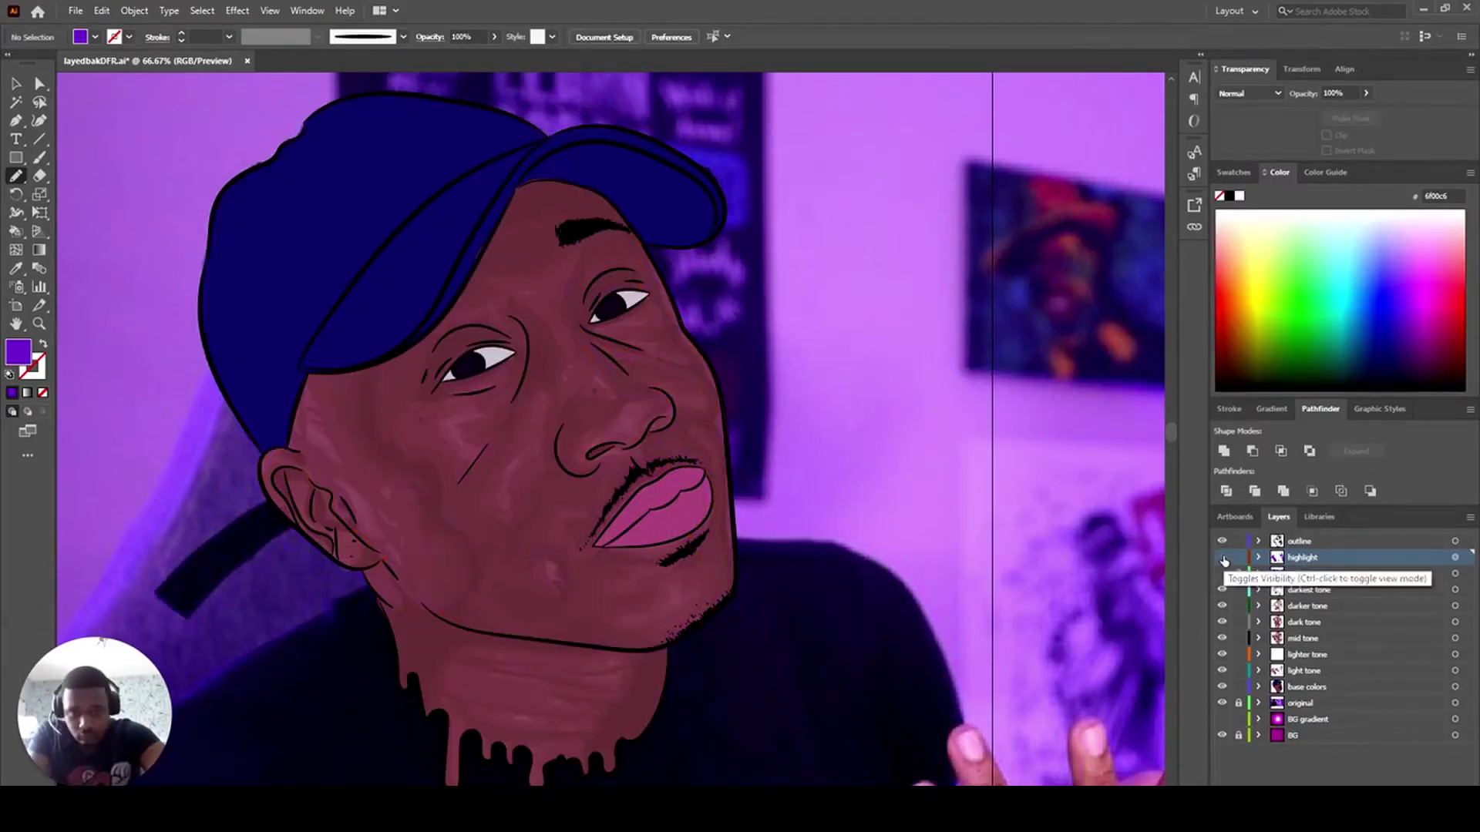
# - Hide the original photo layer, unlock the BG layer and change the fill colour of its background rectangle
pyautogui.click(1221, 704)
pyautogui.click(1455, 735)
pyautogui.doubleClick(17, 352)
pyautogui.click(1248, 345)
pyautogui.click(1238, 735)
pyautogui.click(1455, 735)
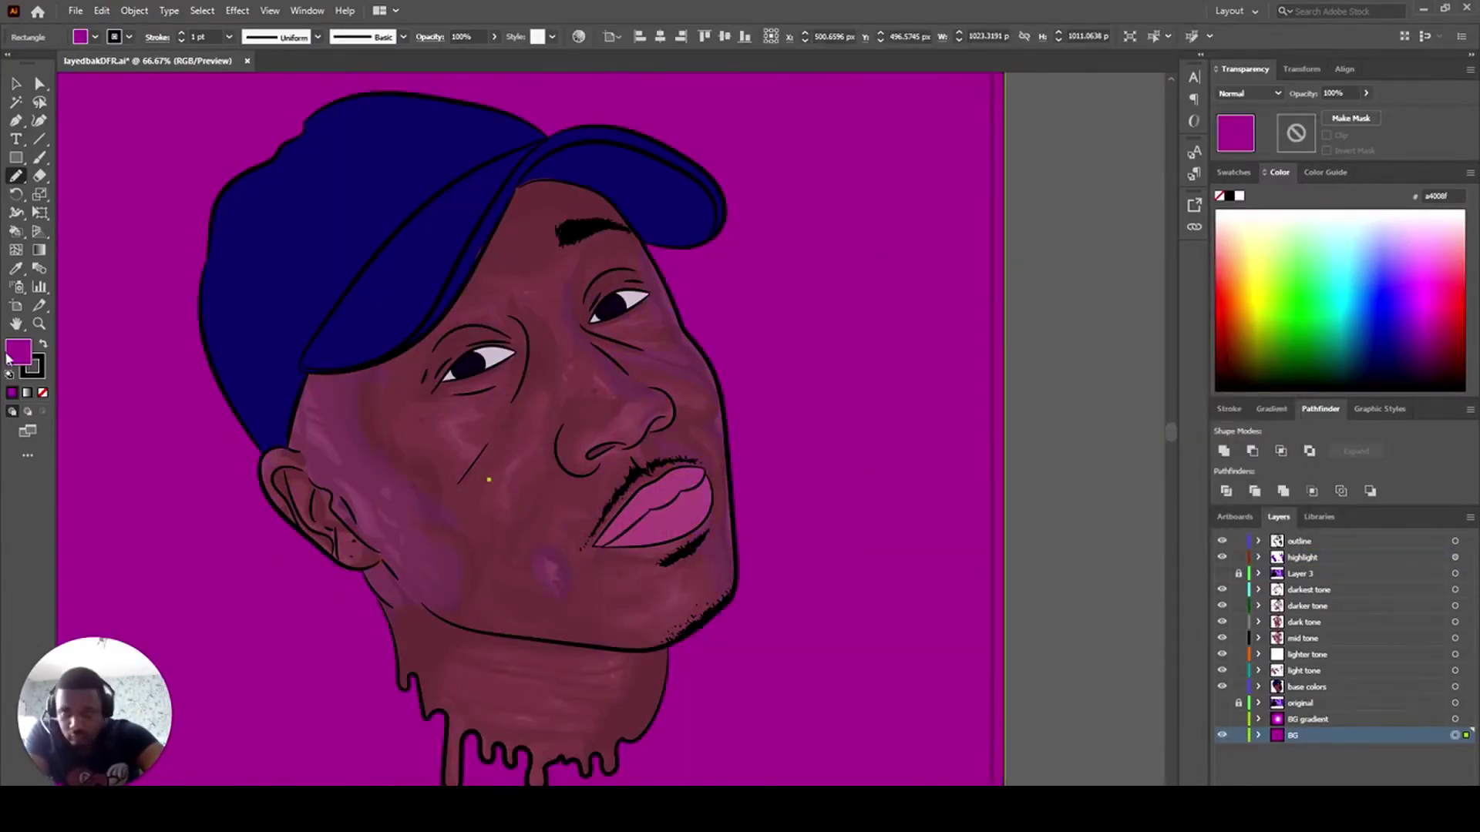
pyautogui.doubleClick(18, 352)
pyautogui.click(1108, 362)
pyautogui.click(1249, 322)
# - Show the BG gradient layer and set the outermost stop of its radial gradient to dark blue #1B1464
pyautogui.click(1222, 719)
pyautogui.click(1454, 719)
pyautogui.click(1445, 770)
pyautogui.doubleClick(1448, 555)
pyautogui.click(1358, 615)
pyautogui.click(1373, 556)
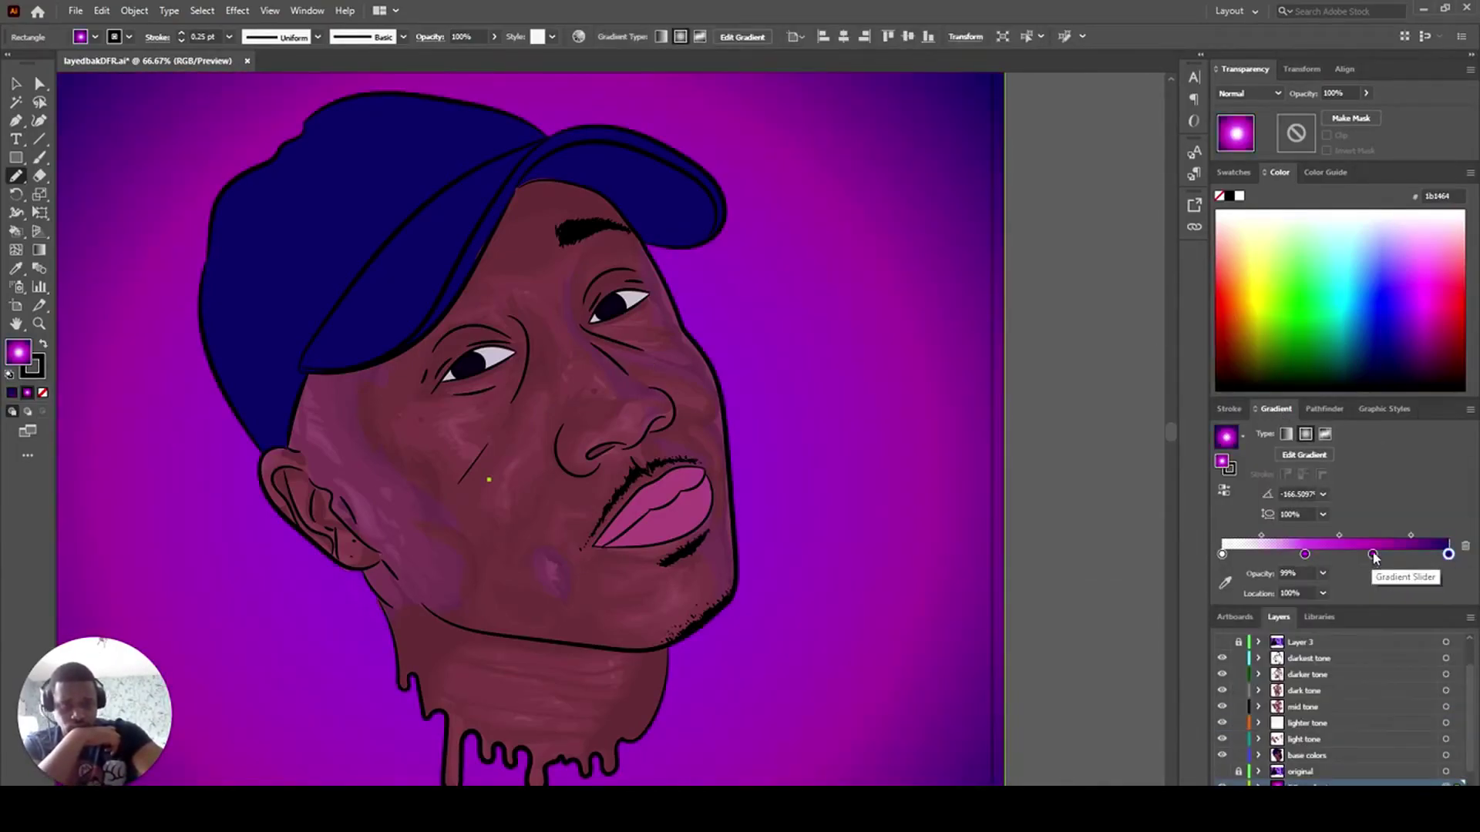
# - Recolour the two middle stops of the background gradient to blues, using #0071BC for the inner one
pyautogui.doubleClick(1372, 555)
pyautogui.click(1347, 614)
pyautogui.doubleClick(1305, 555)
pyautogui.click(1337, 614)
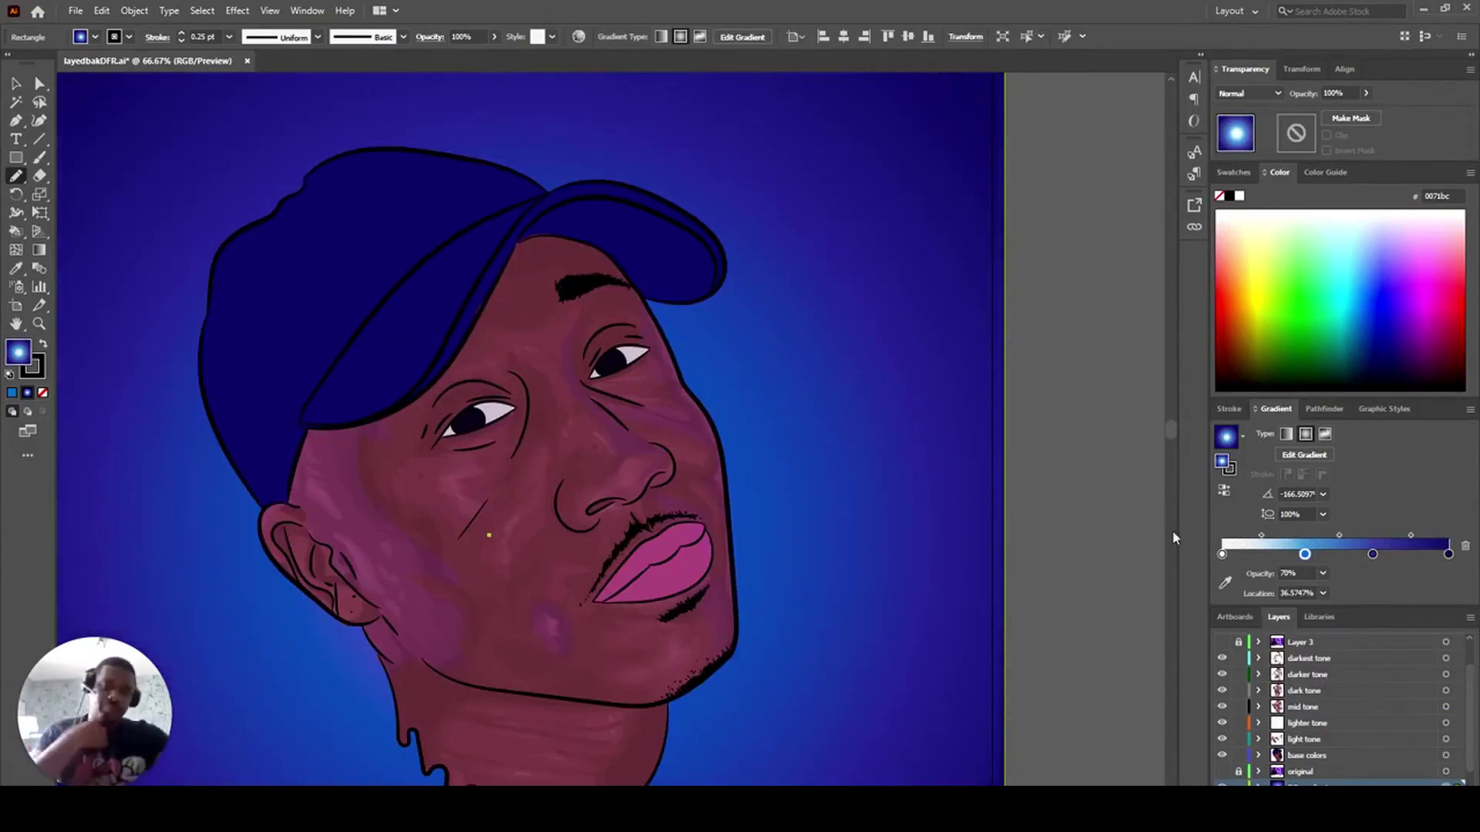
# - Shift the background gradient's stops to purple tones, with a light #8A87FF inner stop and deep purple outer stops
pyautogui.doubleClick(1449, 554)
pyautogui.click(1250, 608)
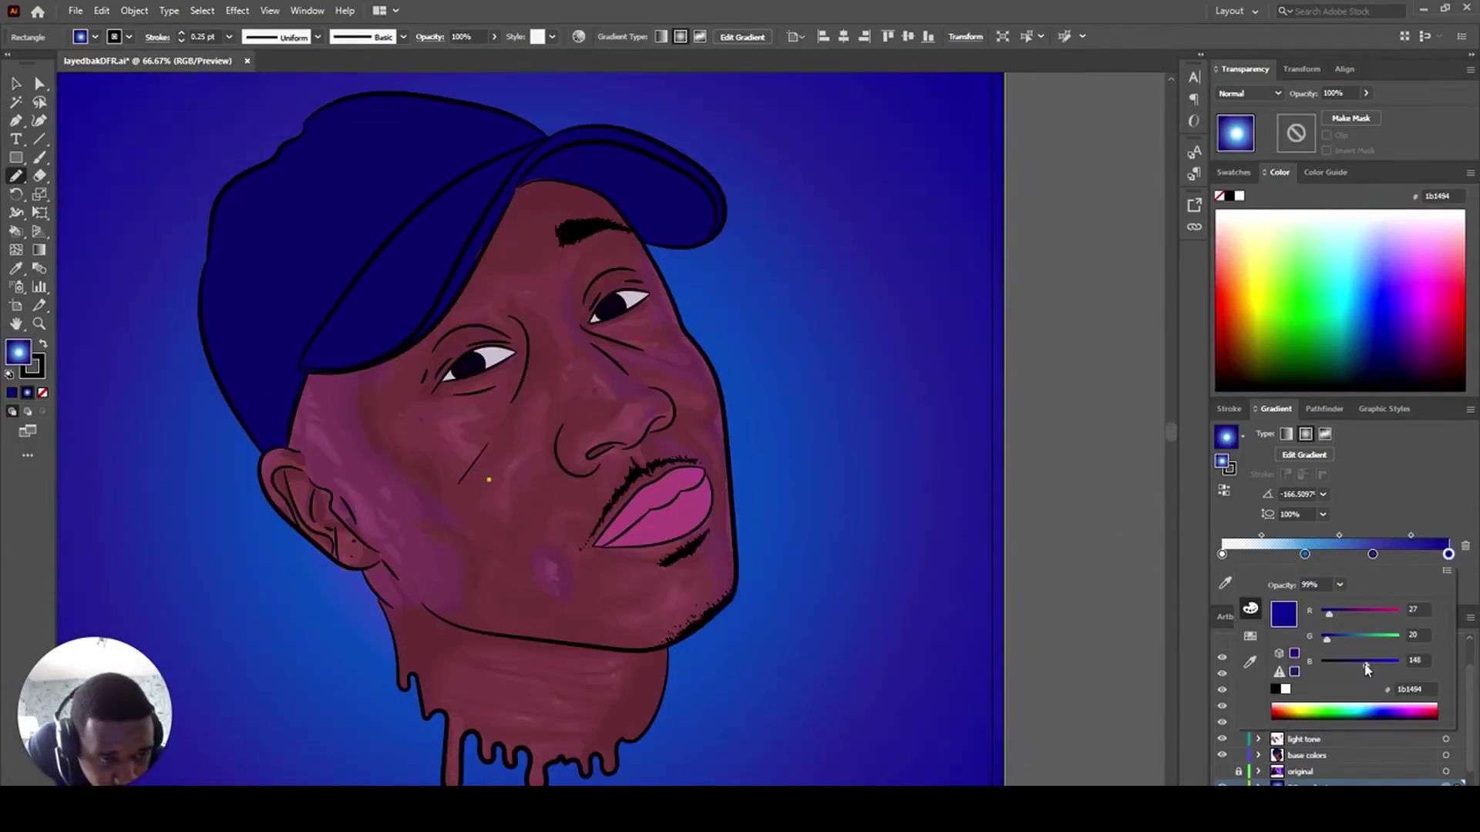
pyautogui.click(1372, 554)
pyautogui.moveTo(1328, 615); pyautogui.dragTo(1363, 638)
pyautogui.doubleClick(1372, 554)
pyautogui.click(1305, 555)
pyautogui.doubleClick(1304, 555)
pyautogui.click(1367, 568)
pyautogui.doubleClick(1371, 554)
pyautogui.click(1445, 560)
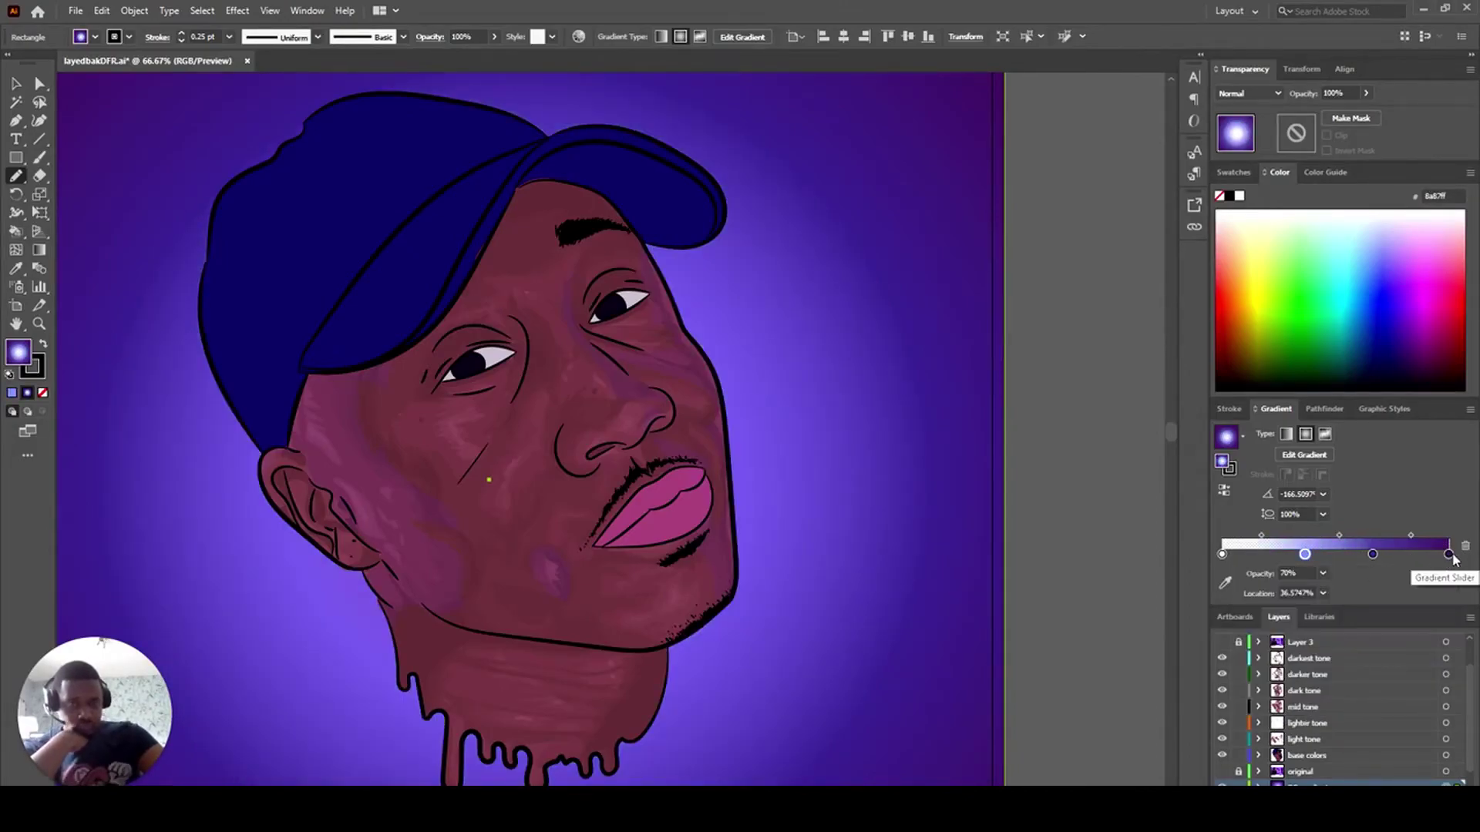
# - Lower the opacity of the highlight layer to 8%
pyautogui.scroll(2, 1364, 667)
pyautogui.click(1344, 658)
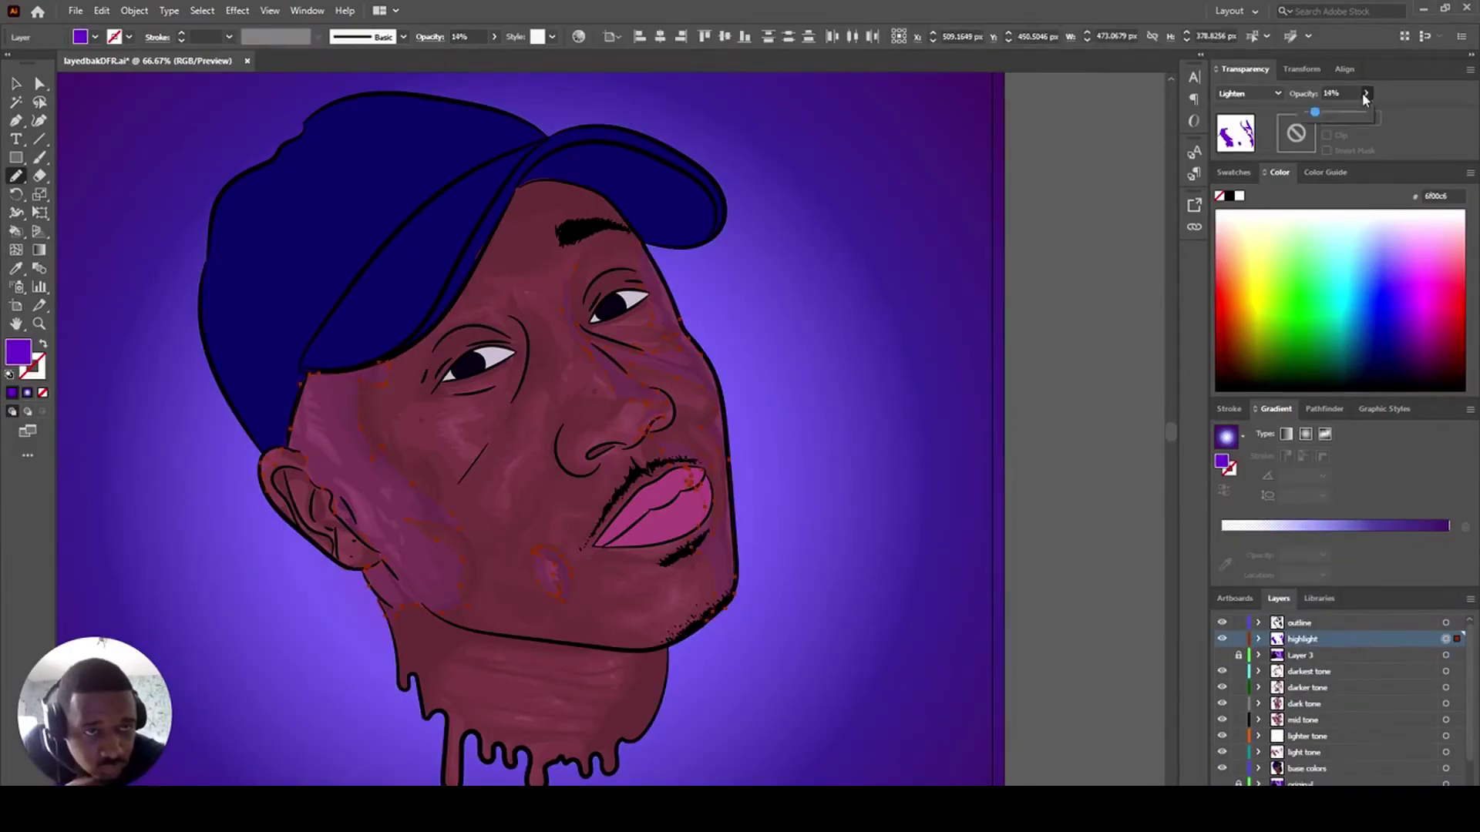
pyautogui.click(1340, 92)
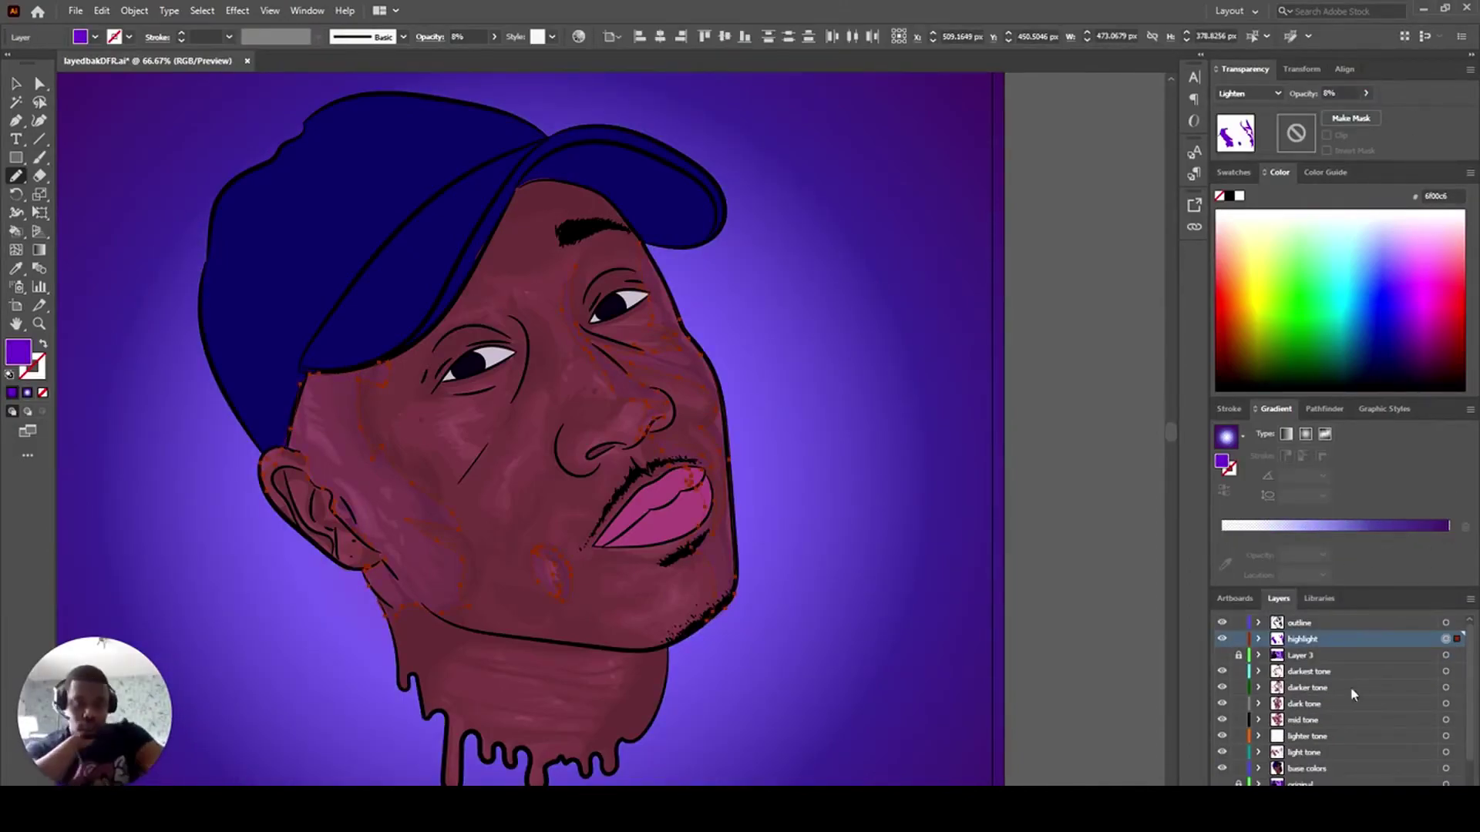
# - Compare the portrait with the Layer 3 photo shown and hidden, and select the lighter tone layer
pyautogui.click(1302, 655)
pyautogui.click(1222, 655)
pyautogui.scroll(-2, 1310, 693)
pyautogui.click(1307, 737)
pyautogui.click(1304, 724)
pyautogui.click(1302, 705)
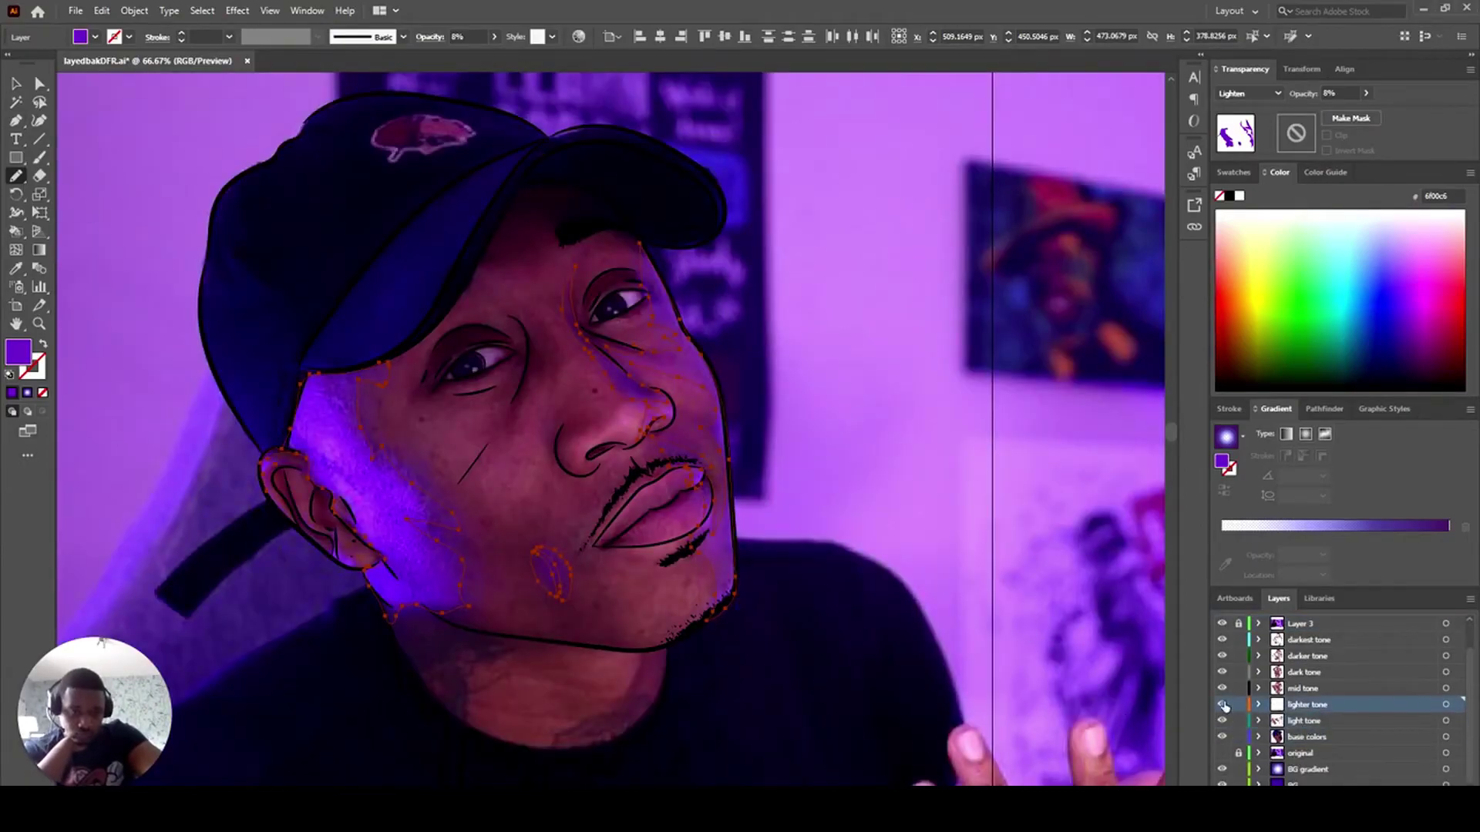
pyautogui.scroll(2, 1342, 707)
pyautogui.hotkey('ctrl', 'shift', 'a')
pyautogui.click(1221, 655)
pyautogui.scroll(-2, 1223, 693)
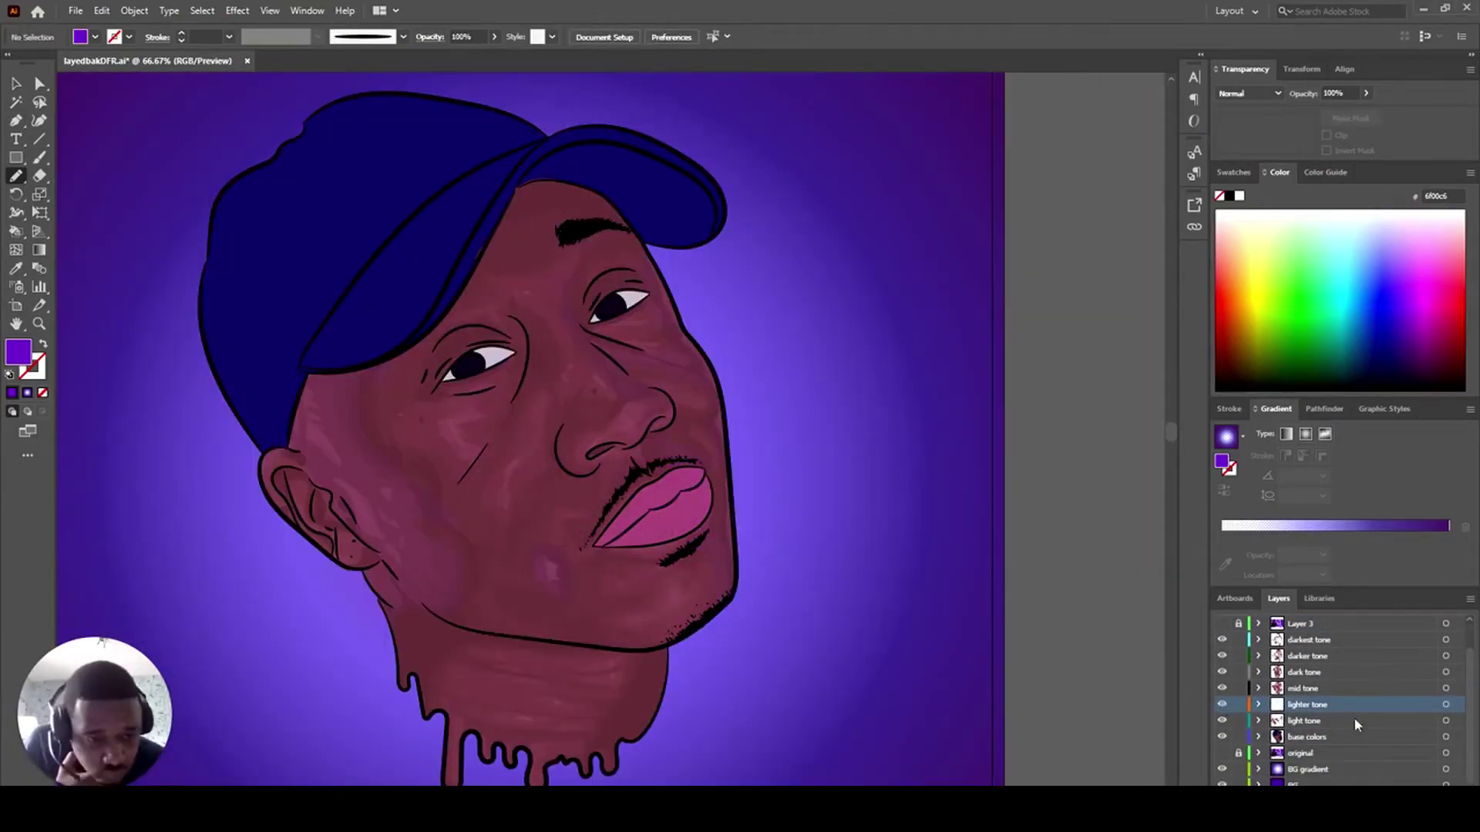
# - Add a layer named lightest tone and place it directly above the lighter tone layer
pyautogui.scroll(2, 1302, 678)
pyautogui.doubleClick(1312, 638)
pyautogui.moveTo(1367, 637); pyautogui.dragTo(1356, 744)
# - Draw small lightest-tone patches on the nose, under the eye, beside the ear, on the cheek and on the chin
pyautogui.scroll(1, 158, 347)
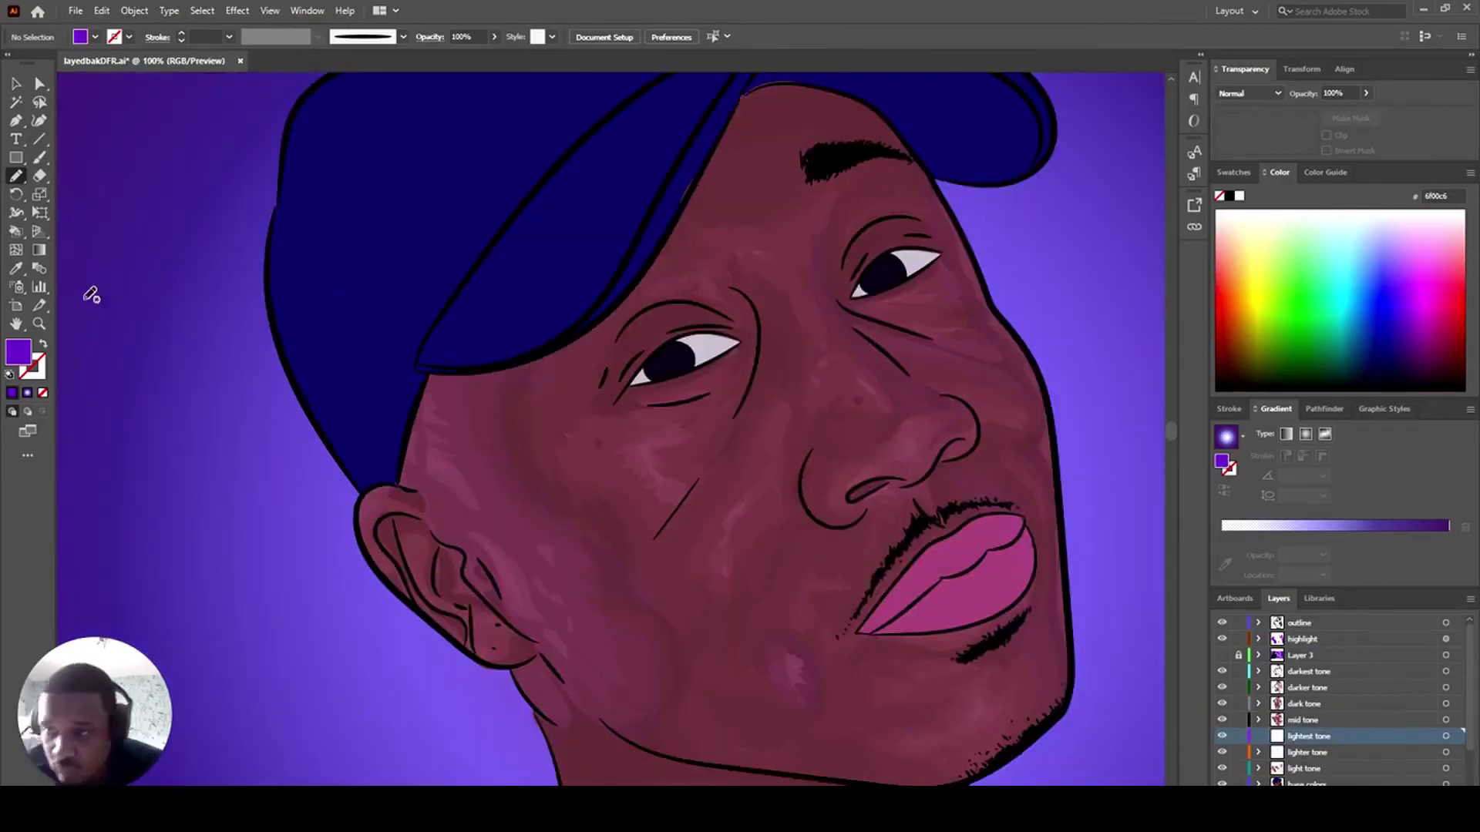
pyautogui.click(906, 445)
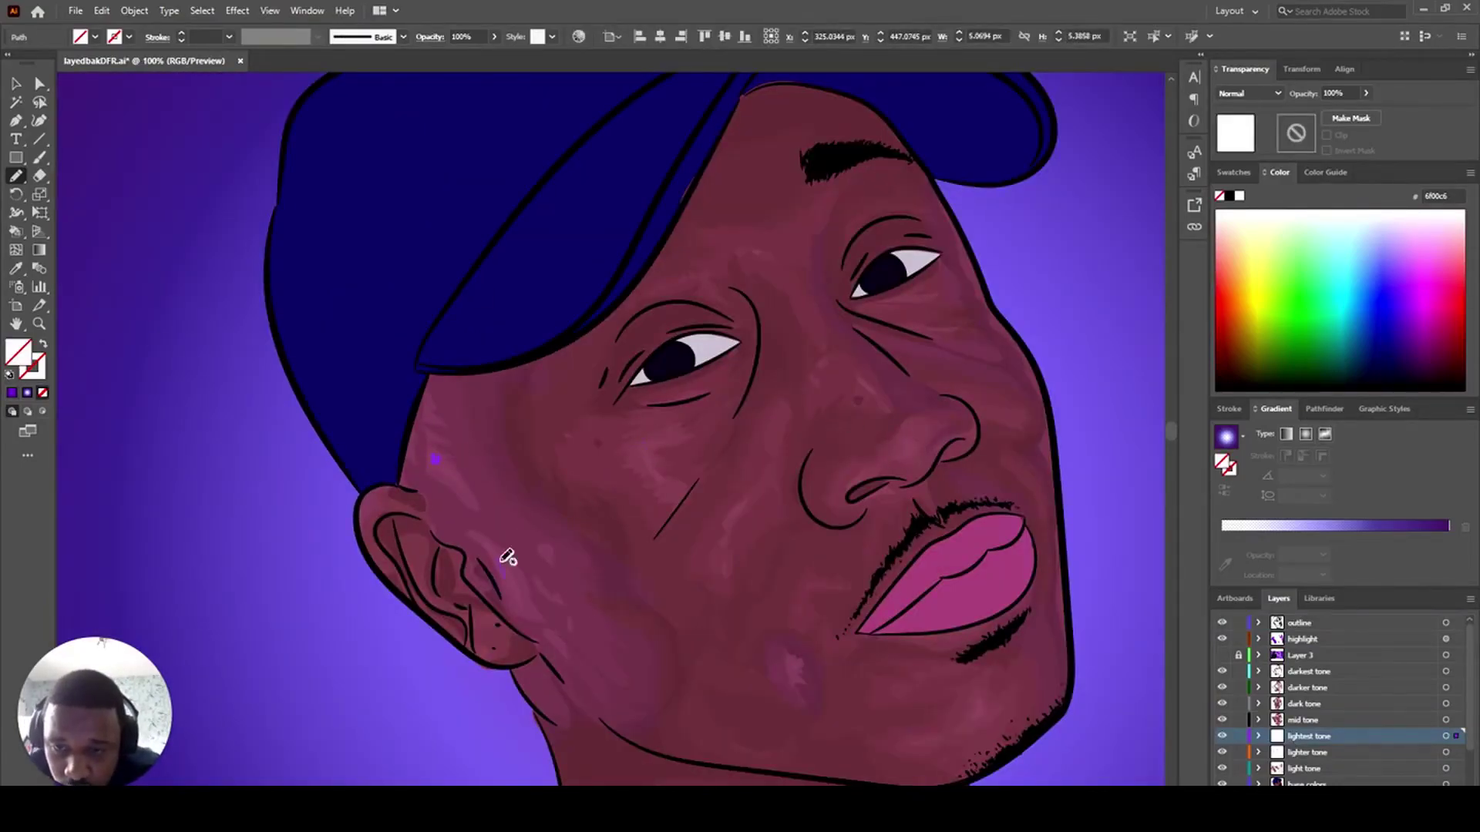
pyautogui.moveTo(882, 489); pyautogui.dragTo(874, 491)
pyautogui.moveTo(504, 575); pyautogui.dragTo(496, 557)
pyautogui.click(1445, 736)
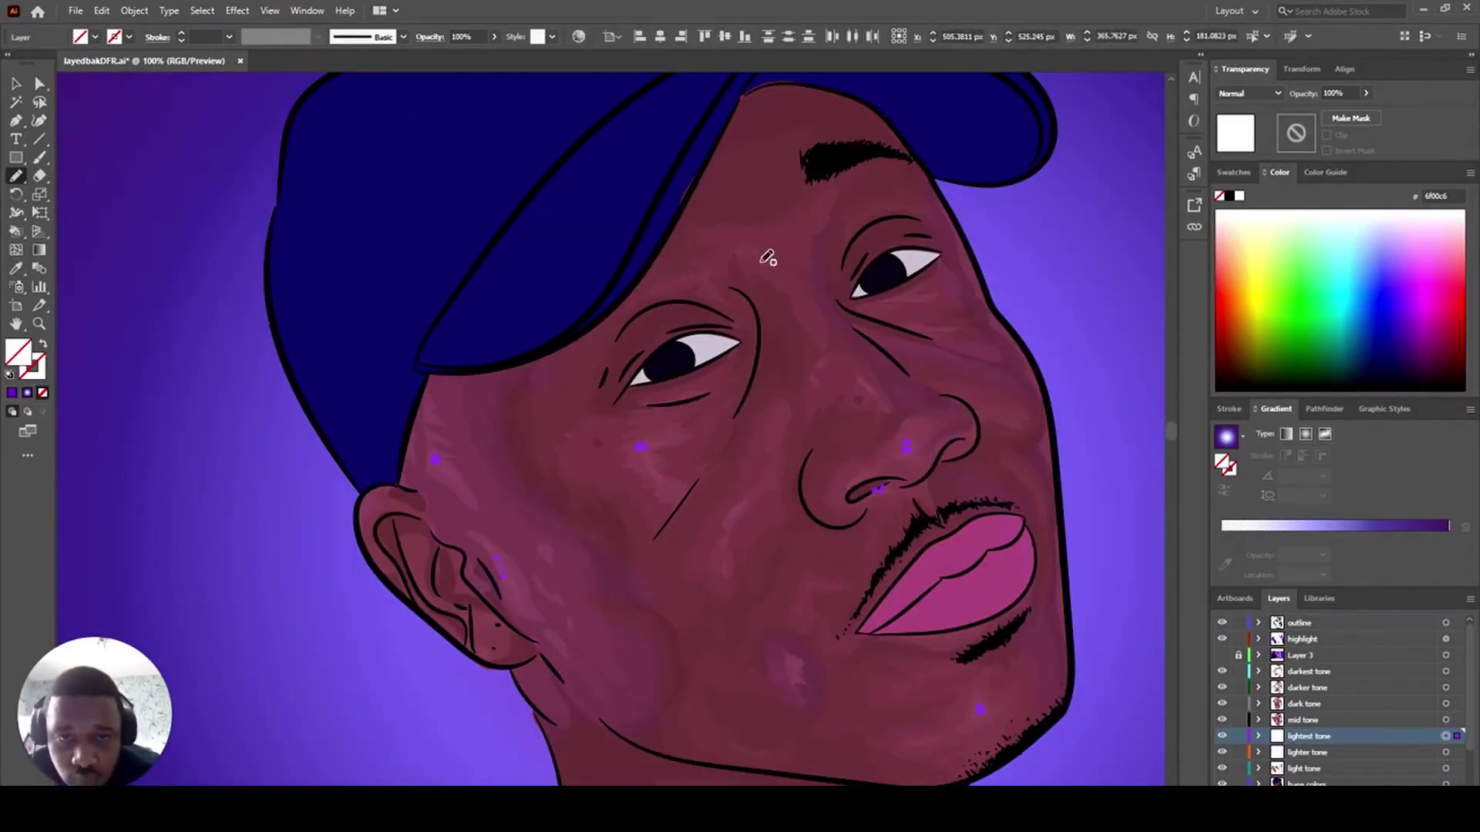
pyautogui.moveTo(741, 505); pyautogui.dragTo(738, 501)
# - Fill all shapes on the lightest tone layer with a tone sampled from the cheek, brightened to 62% (#9E546F)
pyautogui.click(1446, 736)
pyautogui.click(12, 392)
pyautogui.press('i')
pyautogui.click(647, 471)
pyautogui.doubleClick(18, 352)
pyautogui.doubleClick(1185, 431)
pyautogui.write('62')
pyautogui.press('Return')
pyautogui.hotkey('ctrl', 'shift', 'a')
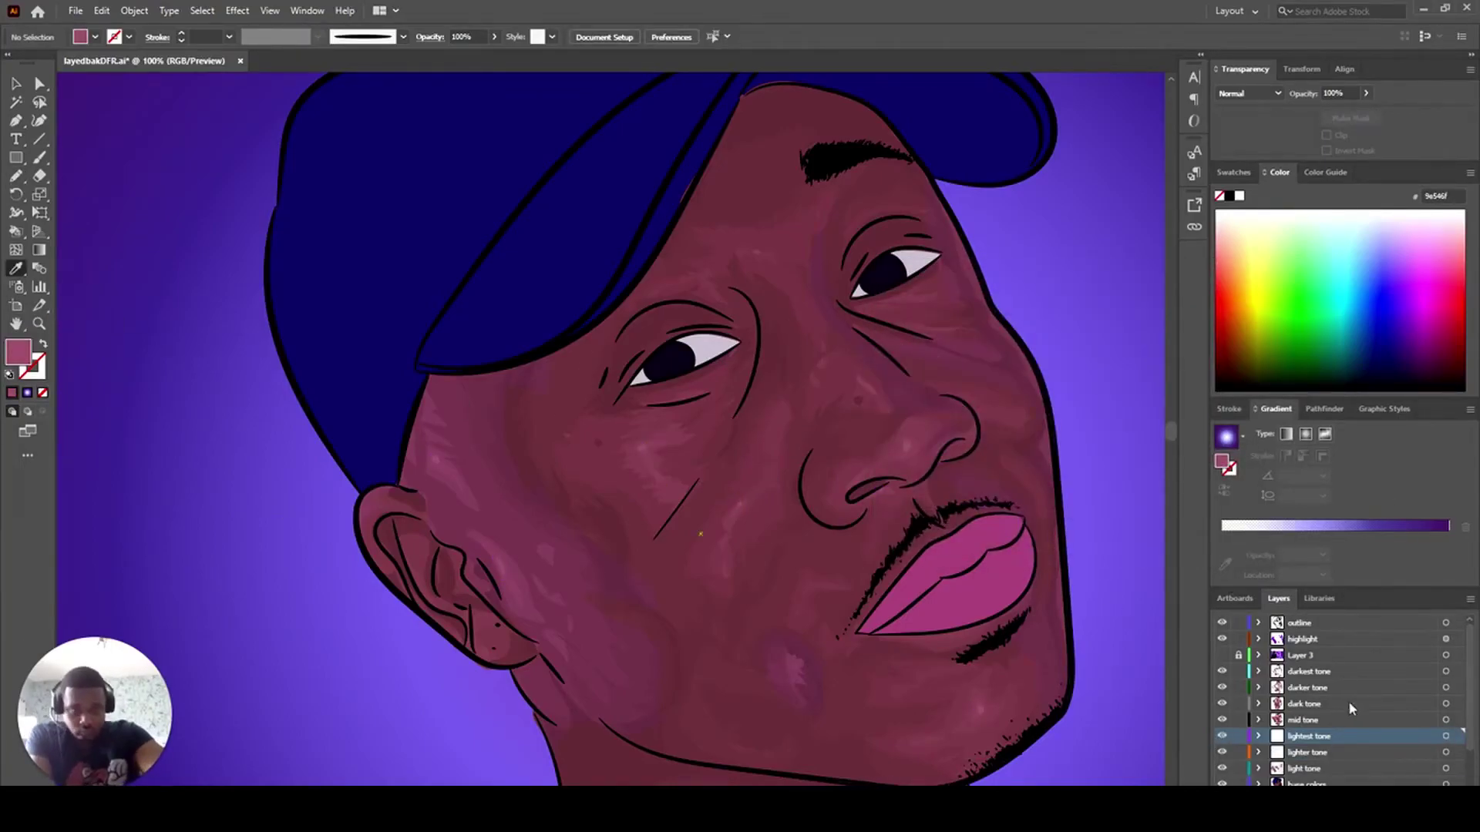
# - Add a layer named shadow above the highlight layer and show the Layer 3 photo for tracing
pyautogui.click(1342, 639)
pyautogui.hotkey('ctrl', 'l')
pyautogui.doubleClick(1316, 638)
pyautogui.press('Return')
pyautogui.scroll(-3, 1321, 638)
pyautogui.scroll(-2, 1171, 602)
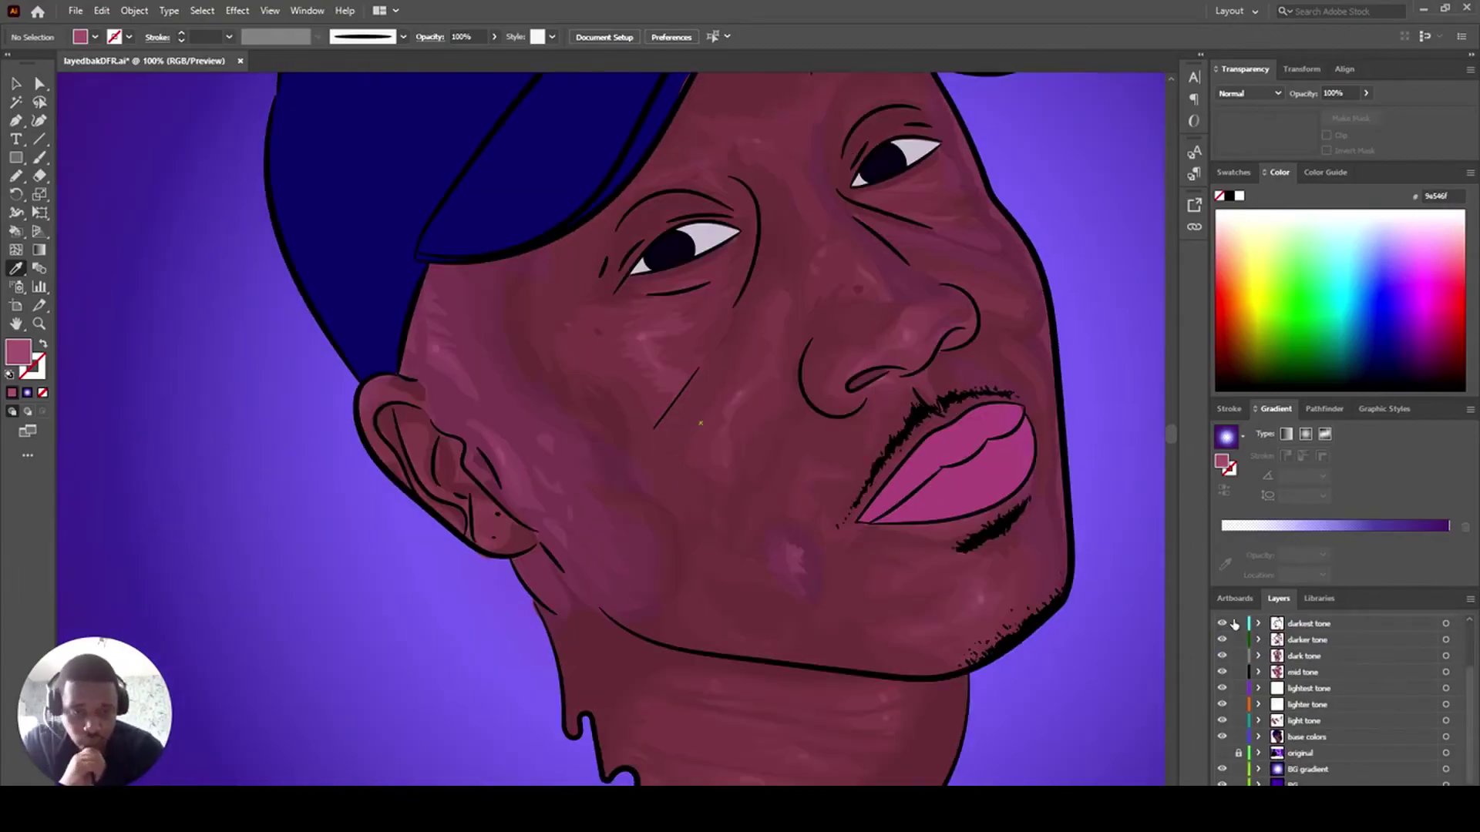
pyautogui.scroll(3, 1226, 655)
pyautogui.click(1222, 671)
# - Trace shadow shapes with the Pencil along both sides of the neck and across the cheek, nose edge and jaw
pyautogui.scroll(-2, 961, 588)
pyautogui.press('n')
pyautogui.moveTo(658, 772); pyautogui.dragTo(671, 668)
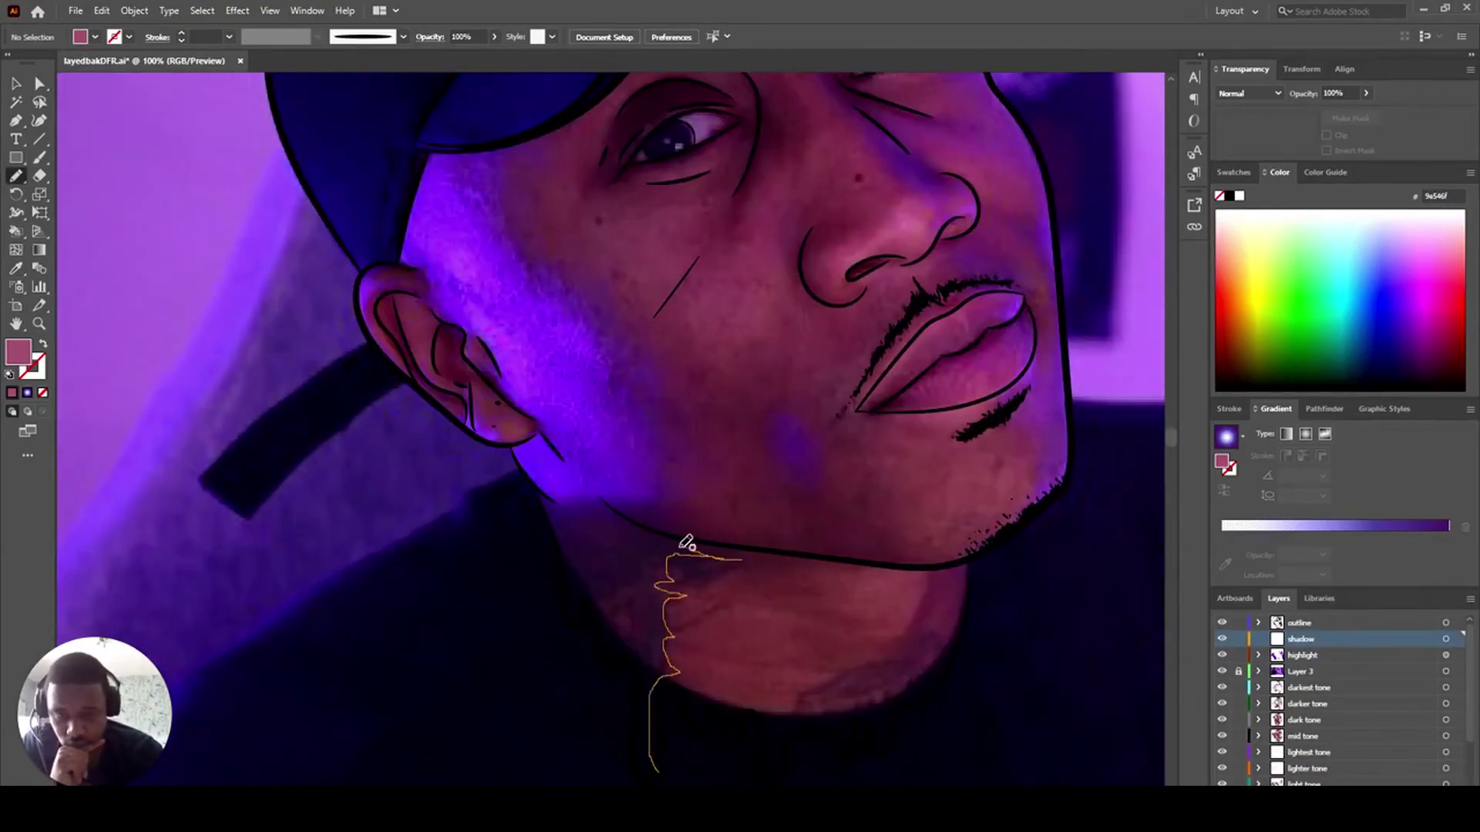
pyautogui.moveTo(708, 437)
pyautogui.mouseDown()
pyautogui.moveTo(749, 199)
pyautogui.moveTo(705, 239)
pyautogui.moveTo(522, 149)
pyautogui.moveTo(529, 276)
pyautogui.moveTo(649, 448)
pyautogui.moveTo(576, 507)
pyautogui.moveTo(599, 622)
pyautogui.mouseUp()
pyautogui.moveTo(653, 780); pyautogui.dragTo(655, 774)
pyautogui.scroll(1, 916, 494)
pyautogui.moveTo(740, 602)
pyautogui.mouseDown()
pyautogui.moveTo(767, 505)
pyautogui.moveTo(816, 292)
pyautogui.mouseUp()
pyautogui.moveTo(881, 502)
pyautogui.mouseDown()
pyautogui.moveTo(918, 611)
pyautogui.moveTo(936, 621)
pyautogui.mouseUp()
pyautogui.scroll(-2, 935, 723)
pyautogui.moveTo(870, 742); pyautogui.dragTo(955, 575)
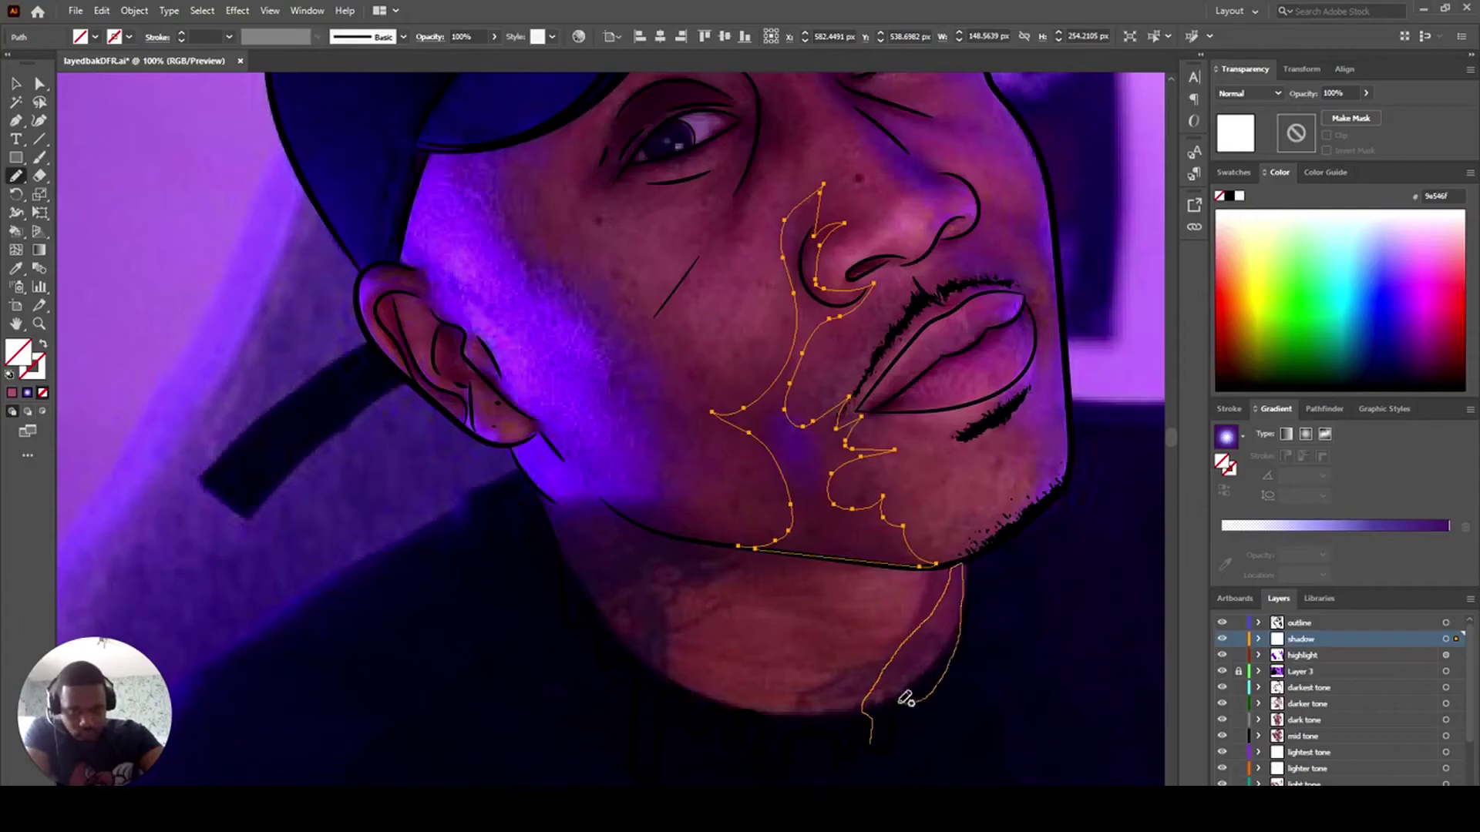
pyautogui.moveTo(908, 700); pyautogui.dragTo(891, 704)
# - Trace shadow shapes on the lips, around the mouth and nostril, and around the far eye and eyebrow
pyautogui.scroll(2, 934, 446)
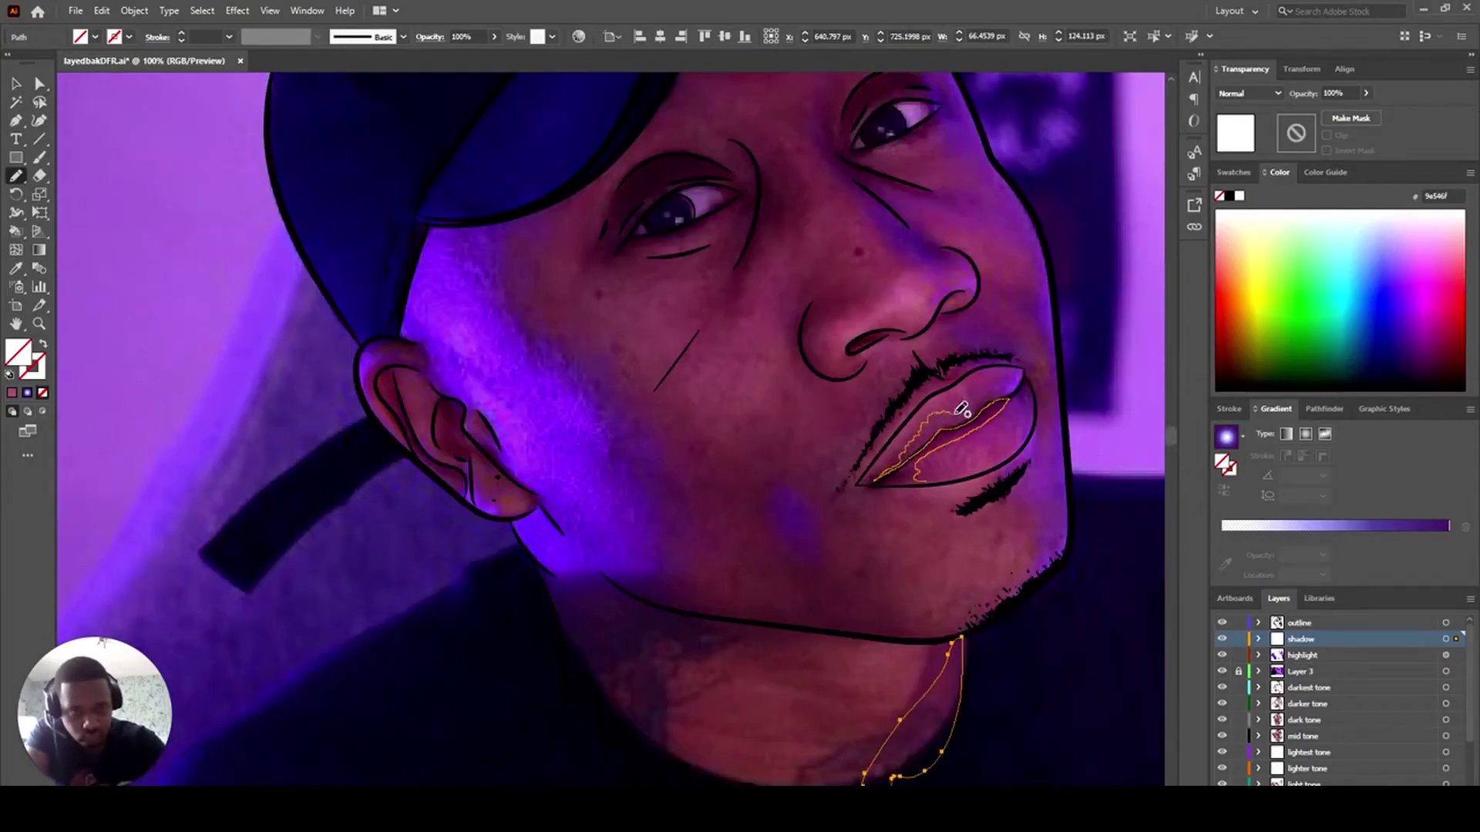
pyautogui.moveTo(858, 476); pyautogui.dragTo(855, 480)
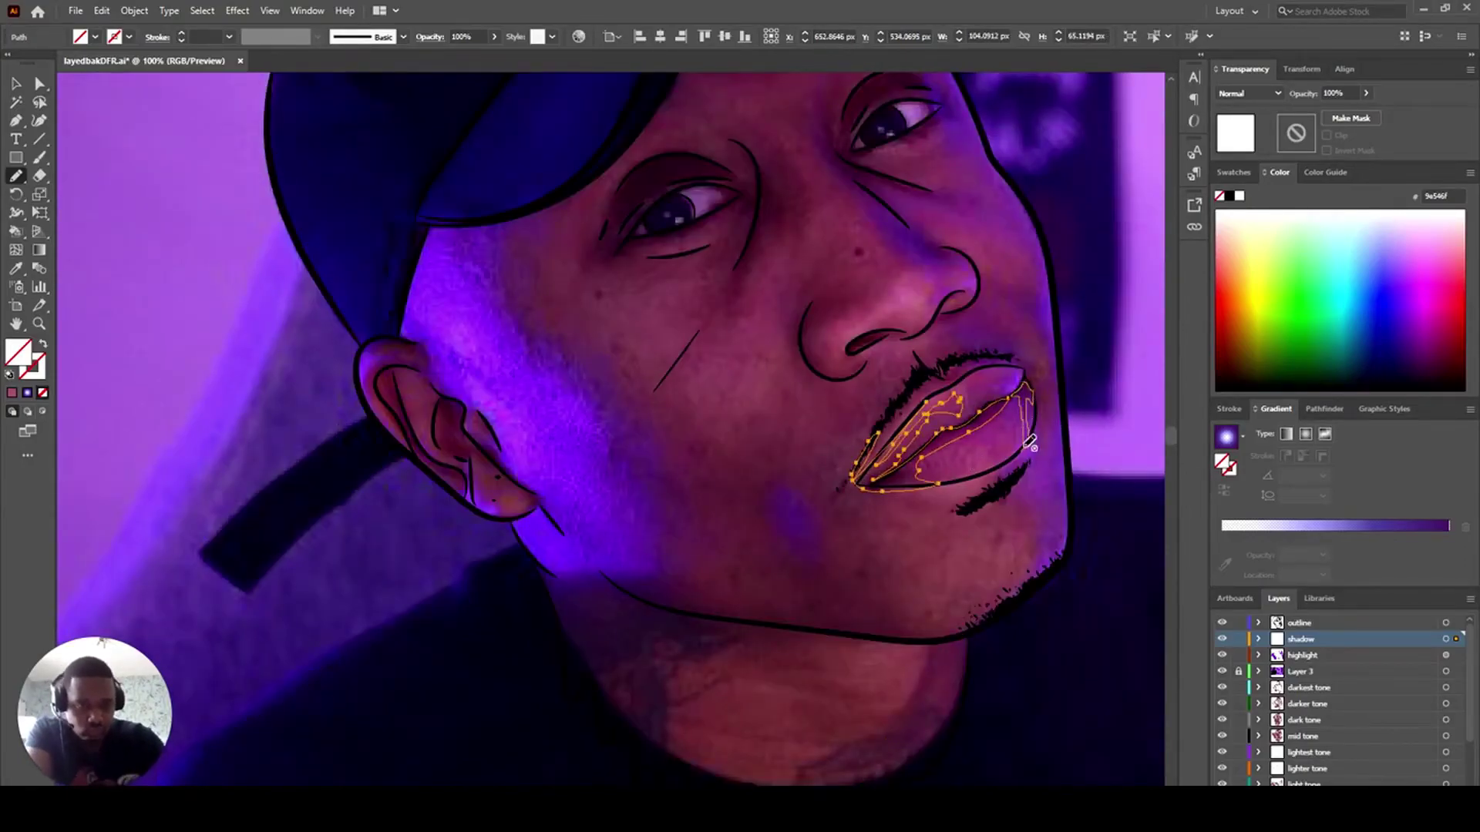
pyautogui.moveTo(1028, 444); pyautogui.dragTo(1025, 424)
pyautogui.moveTo(947, 376)
pyautogui.mouseDown()
pyautogui.moveTo(940, 325)
pyautogui.moveTo(1010, 299)
pyautogui.moveTo(977, 268)
pyautogui.moveTo(914, 339)
pyautogui.mouseUp()
pyautogui.moveTo(969, 258)
pyautogui.mouseDown()
pyautogui.moveTo(902, 215)
pyautogui.moveTo(926, 249)
pyautogui.moveTo(908, 286)
pyautogui.moveTo(903, 234)
pyautogui.moveTo(815, 99)
pyautogui.moveTo(886, 202)
pyautogui.moveTo(931, 199)
pyautogui.mouseUp()
pyautogui.scroll(8, 967, 228)
pyautogui.moveTo(832, 282); pyautogui.dragTo(831, 283)
pyautogui.scroll(-3, 836, 287)
pyautogui.click(1446, 639)
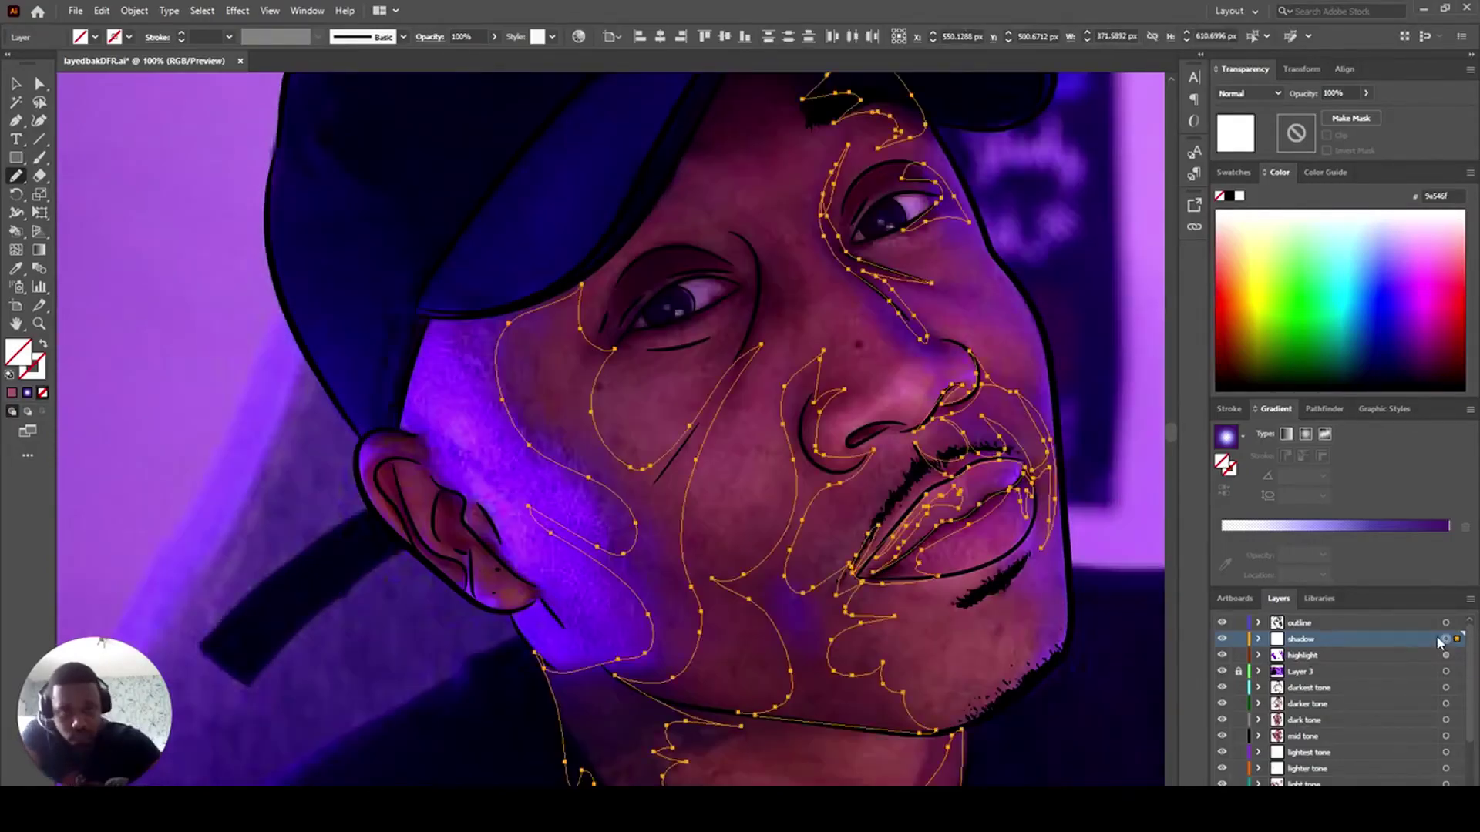
# - Trace shadow shapes inside the folds of the ear
pyautogui.scroll(-1, 521, 557)
pyautogui.moveTo(521, 561)
pyautogui.mouseDown()
pyautogui.moveTo(446, 476)
pyautogui.moveTo(520, 561)
pyautogui.mouseUp()
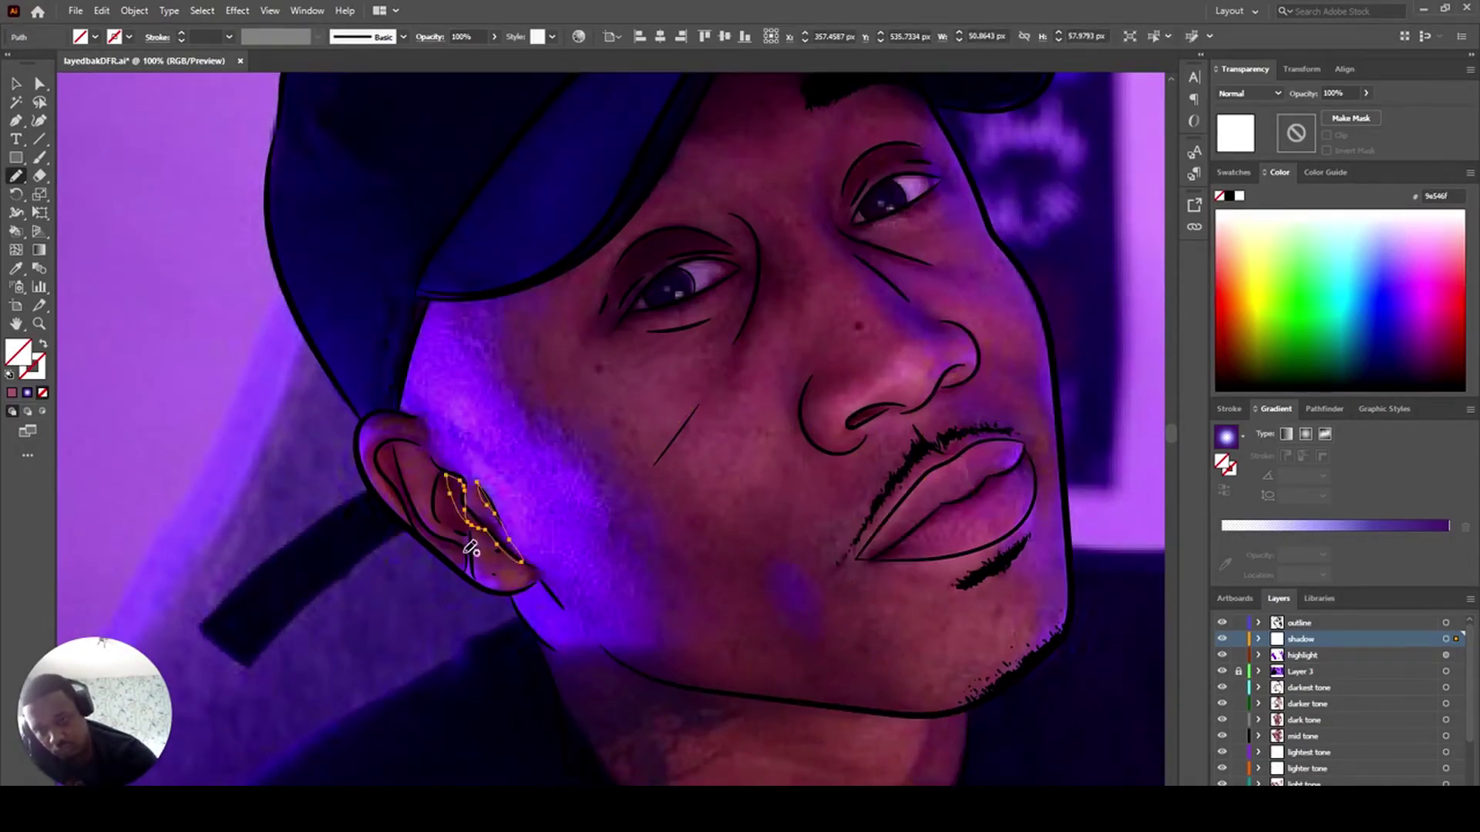
pyautogui.moveTo(402, 442); pyautogui.dragTo(464, 550)
# - Fill all shapes on the shadow layer with black (#000000) and hide the Layer 3 photo
pyautogui.scroll(-1, 517, 534)
pyautogui.click(1446, 639)
pyautogui.click(12, 393)
pyautogui.doubleClick(18, 353)
pyautogui.write('000000')
pyautogui.click(1245, 321)
pyautogui.click(1222, 672)
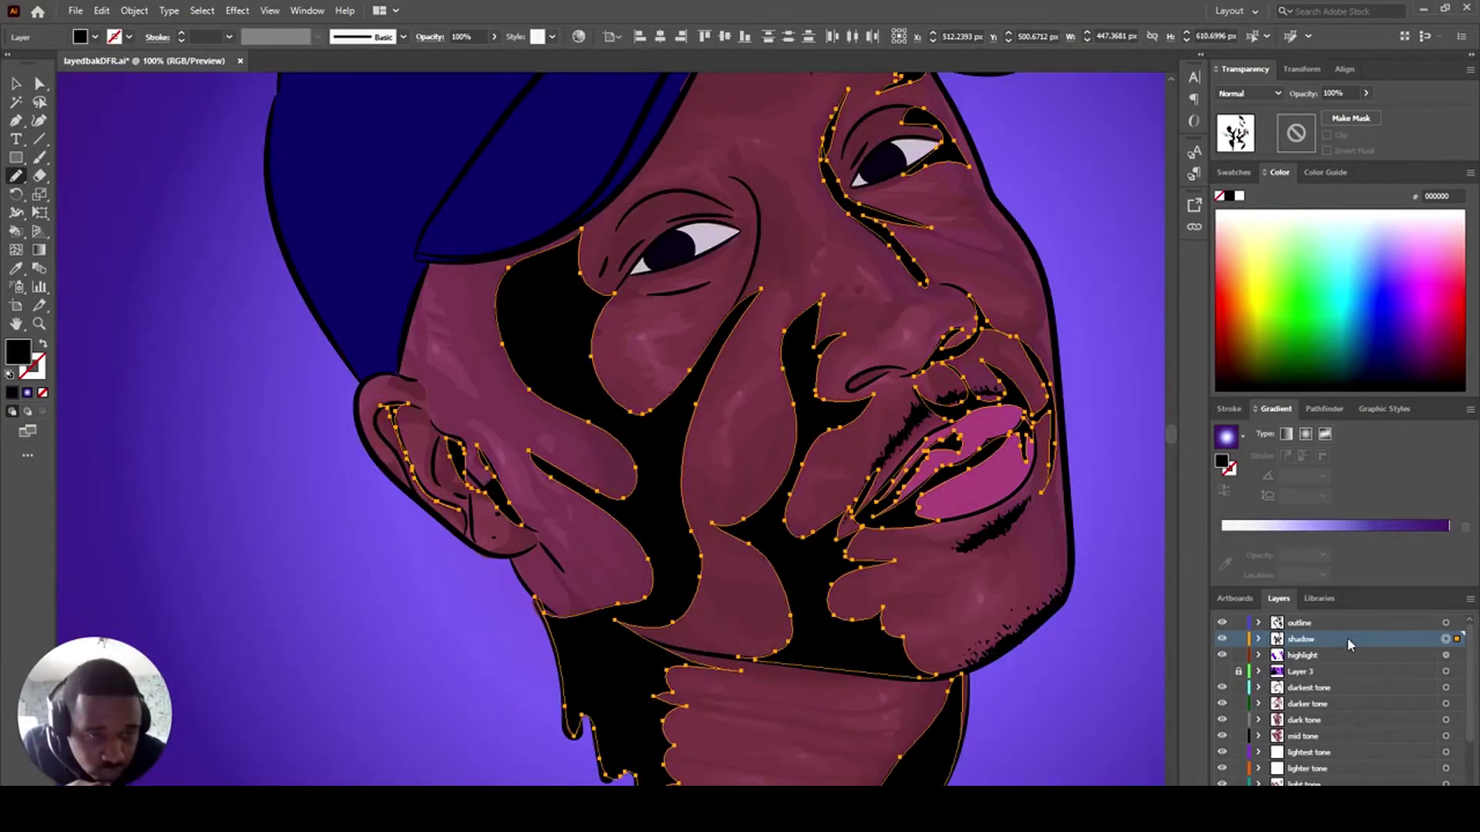
# - Lower the opacity of the shadow layer to 8% in Normal blend mode
pyautogui.doubleClick(1346, 93)
pyautogui.write('0')
pyautogui.press('Return')
pyautogui.click(1264, 93)
pyautogui.press('Escape')
pyautogui.click(1221, 640)
pyautogui.scroll(-1, 1047, 449)
pyautogui.click(1446, 639)
pyautogui.doubleClick(1327, 93)
pyautogui.write('1')
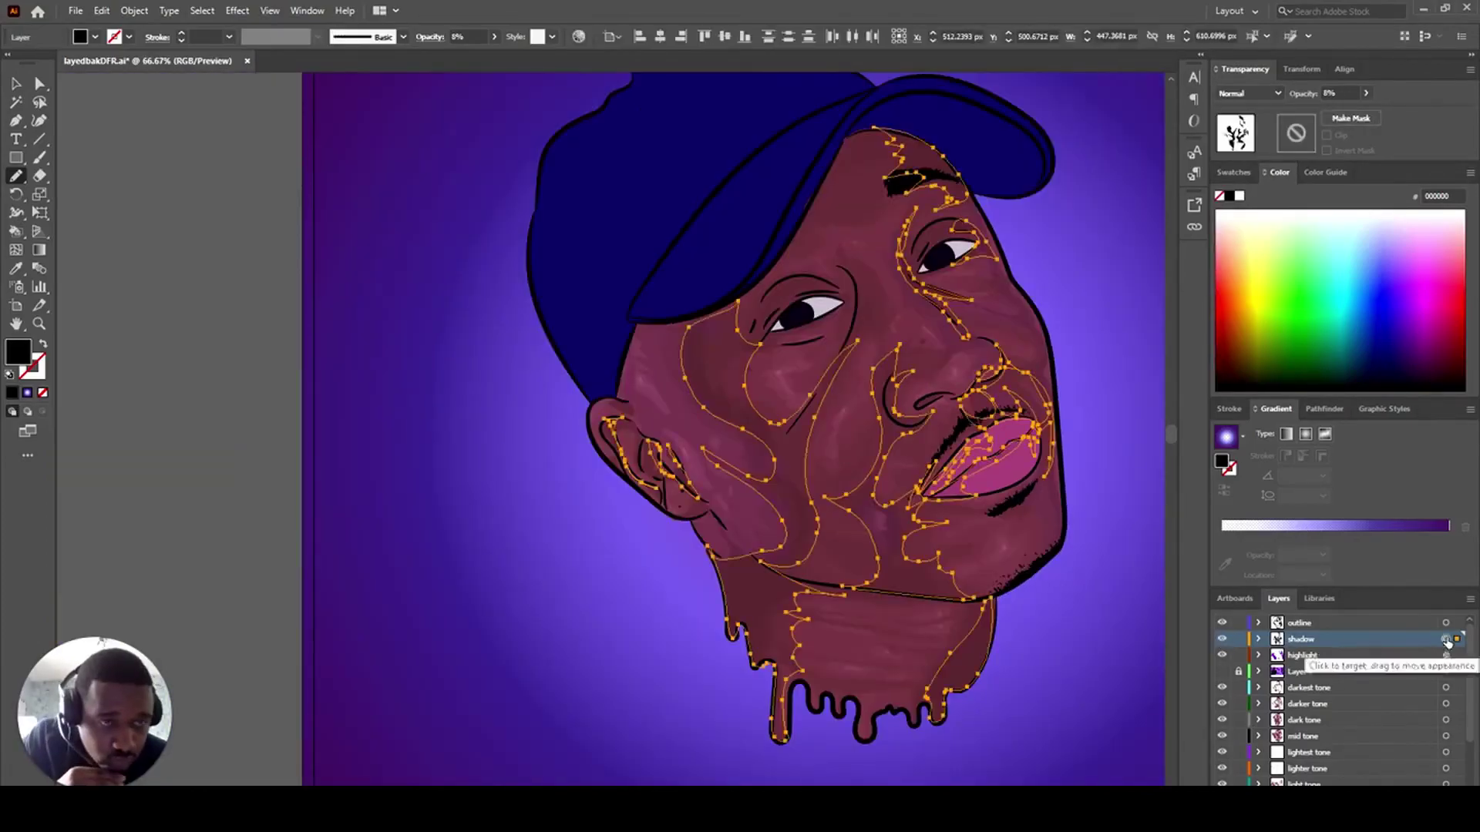
# - Compare the portrait with the shadow layer hidden and shown, and deselect its artwork
pyautogui.click(1222, 639)
pyautogui.click(1222, 640)
pyautogui.click(1445, 639)
pyautogui.doubleClick(1330, 93)
pyautogui.write('20')
pyautogui.press('Return')
pyautogui.click(1222, 639)
pyautogui.click(1222, 640)
pyautogui.click(1446, 639)
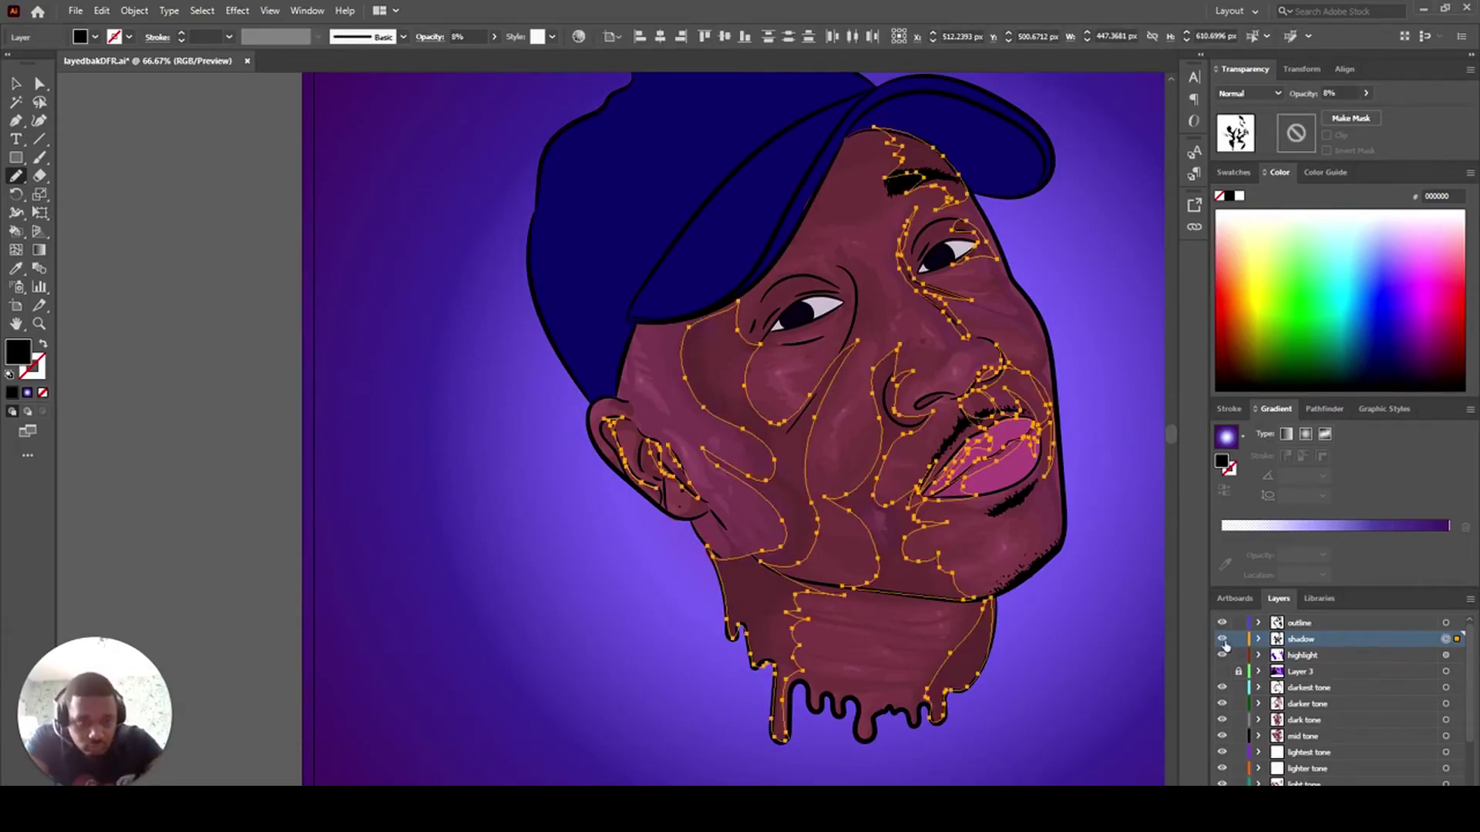
pyautogui.hotkey('ctrl', 'shift', 'a')
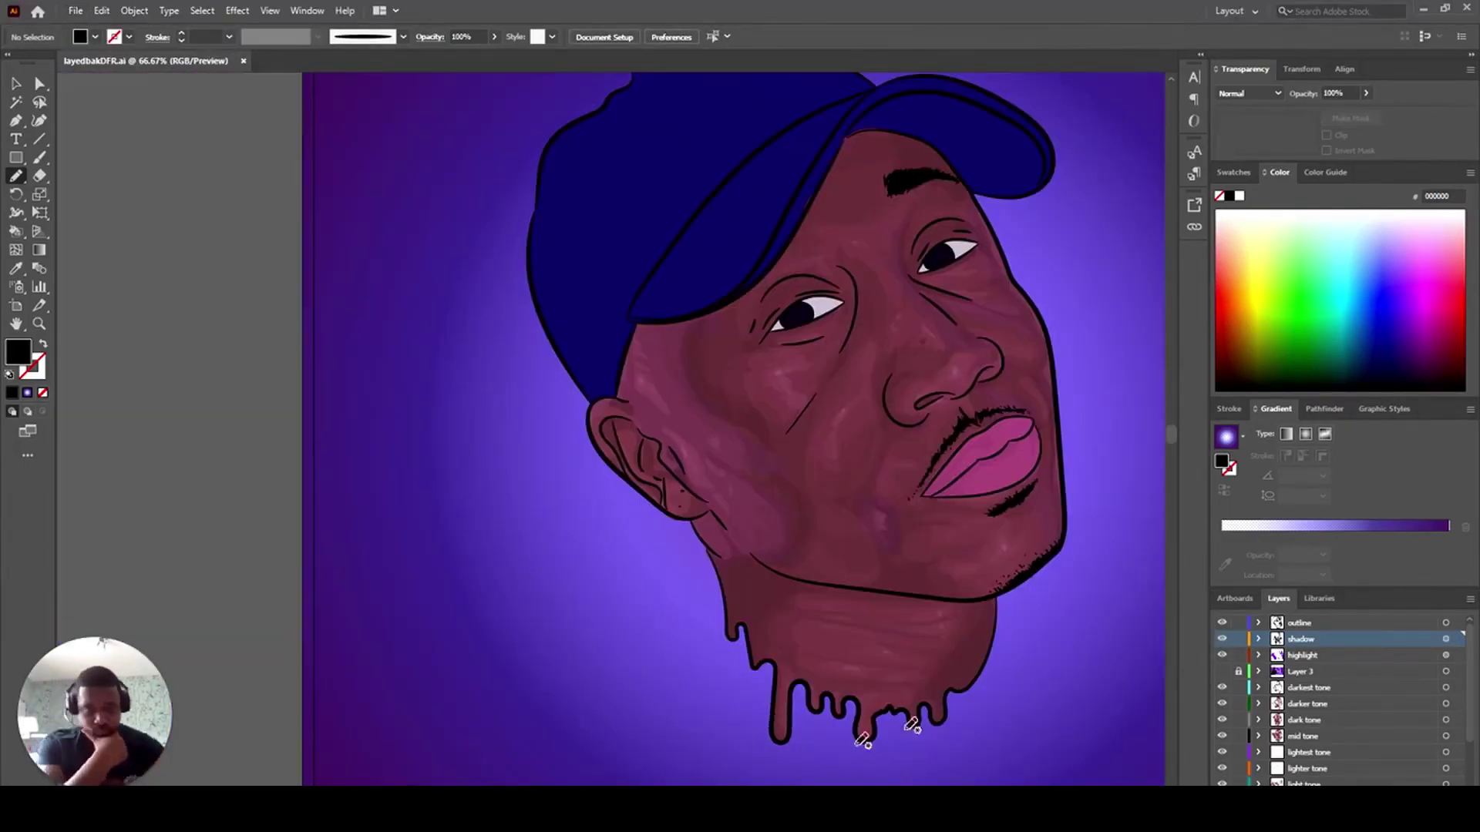
# - Show the original photo layer behind the portrait as a reference for the cap's strap
pyautogui.click(1302, 673)
pyautogui.scroll(-5, 1405, 777)
pyautogui.click(1222, 755)
pyautogui.scroll(5, 1318, 717)
pyautogui.click(1322, 657)
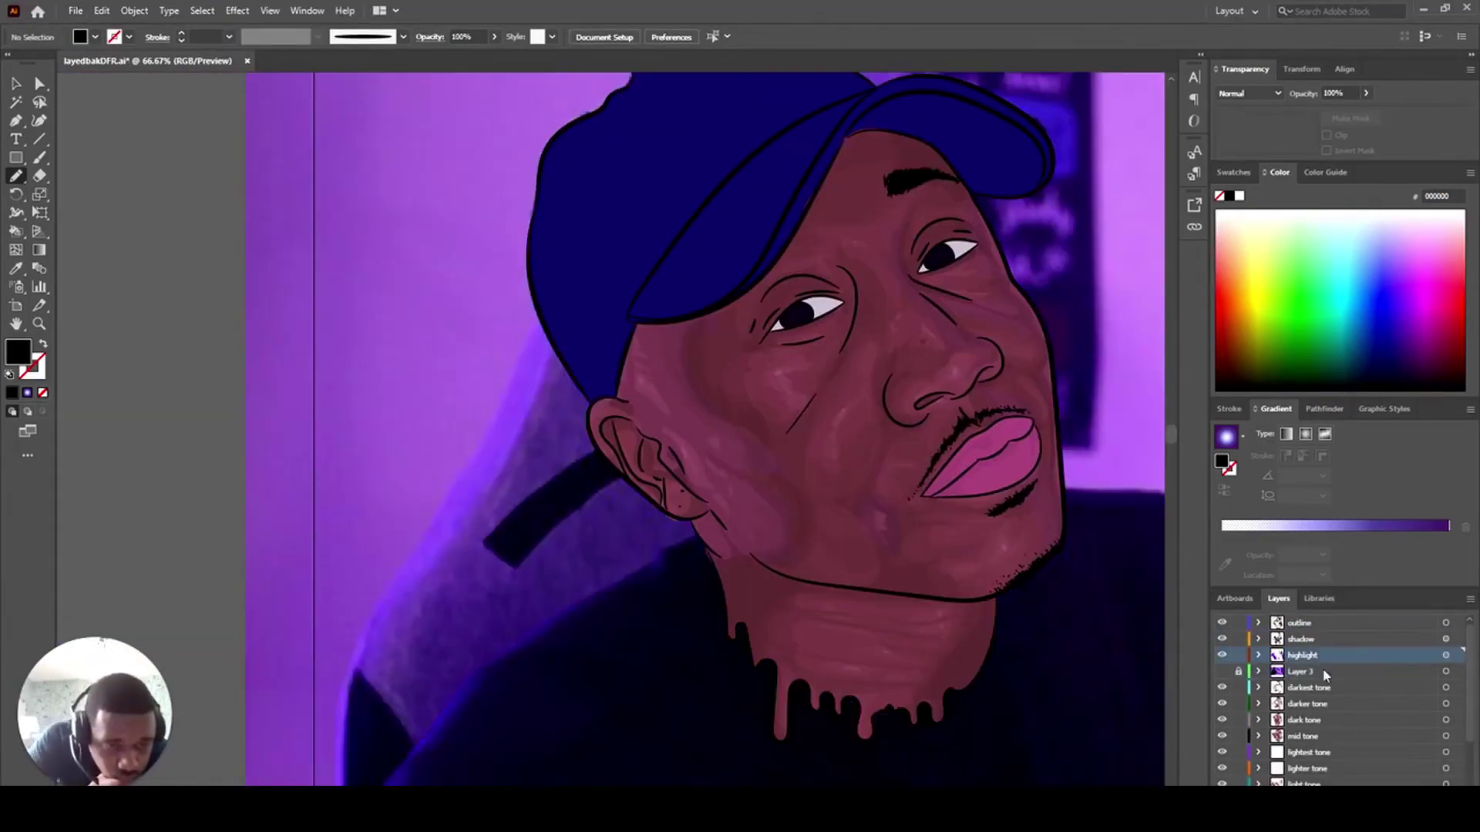
# - Paint the black outline of the cap's strap behind the ear on the outline layer with the Paintbrush
pyautogui.click(1325, 626)
pyautogui.press('b')
pyautogui.scroll(2, 540, 406)
pyautogui.hotkey('shift', 'x')
pyautogui.moveTo(474, 646); pyautogui.dragTo(420, 709)
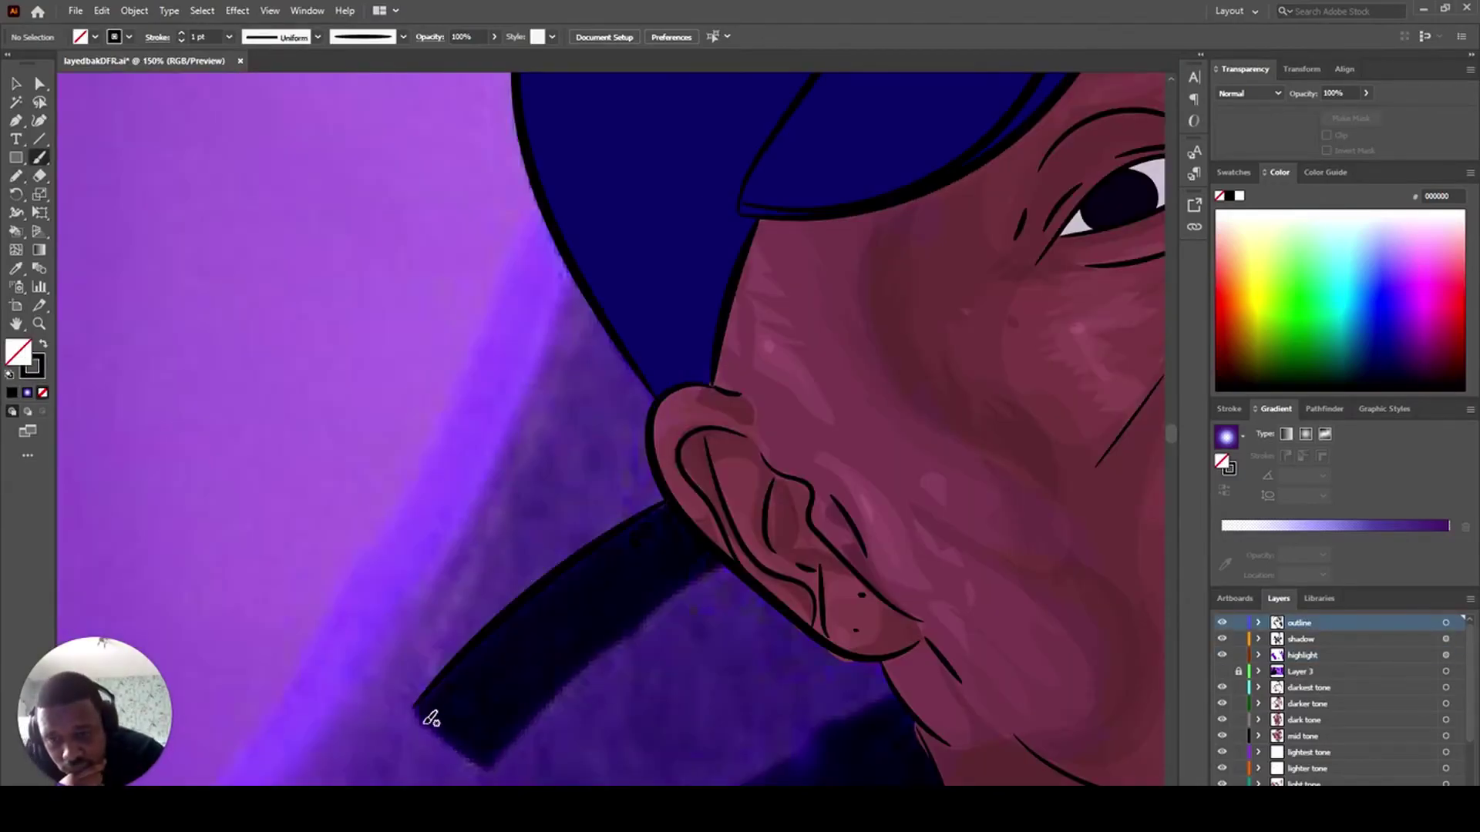
pyautogui.moveTo(614, 642); pyautogui.dragTo(732, 560)
# - Add a layer named hat base above base colors, sample the cap's navy, and draw the strap's fill shape
pyautogui.scroll(-2, 1310, 664)
pyautogui.doubleClick(1315, 737)
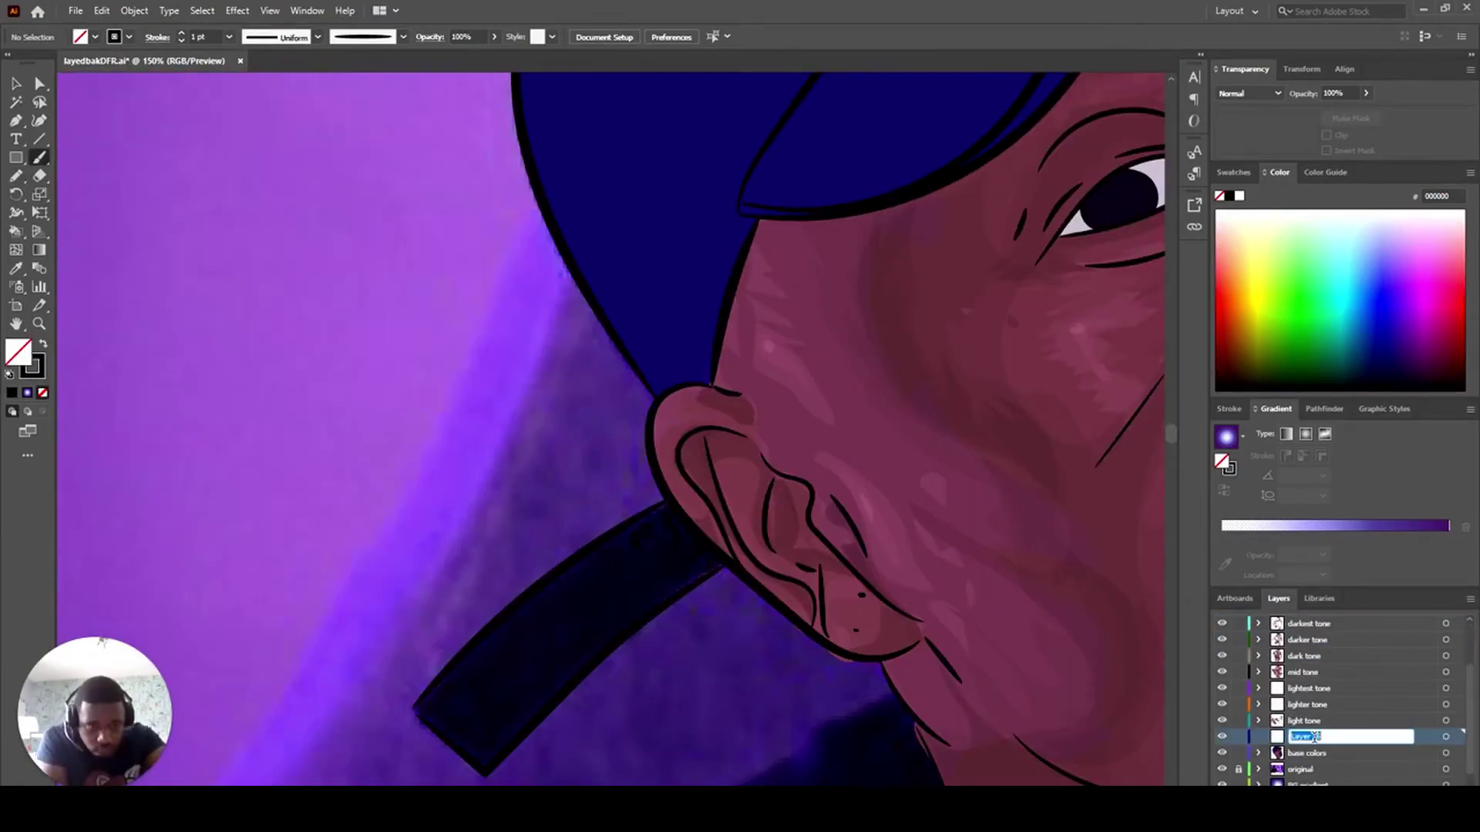
pyautogui.click(1380, 721)
pyautogui.click(16, 268)
pyautogui.click(632, 277)
pyautogui.click(16, 177)
pyautogui.moveTo(726, 565)
pyautogui.mouseDown()
pyautogui.moveTo(503, 752)
pyautogui.moveTo(430, 729)
pyautogui.mouseUp()
pyautogui.moveTo(650, 518); pyautogui.dragTo(665, 504)
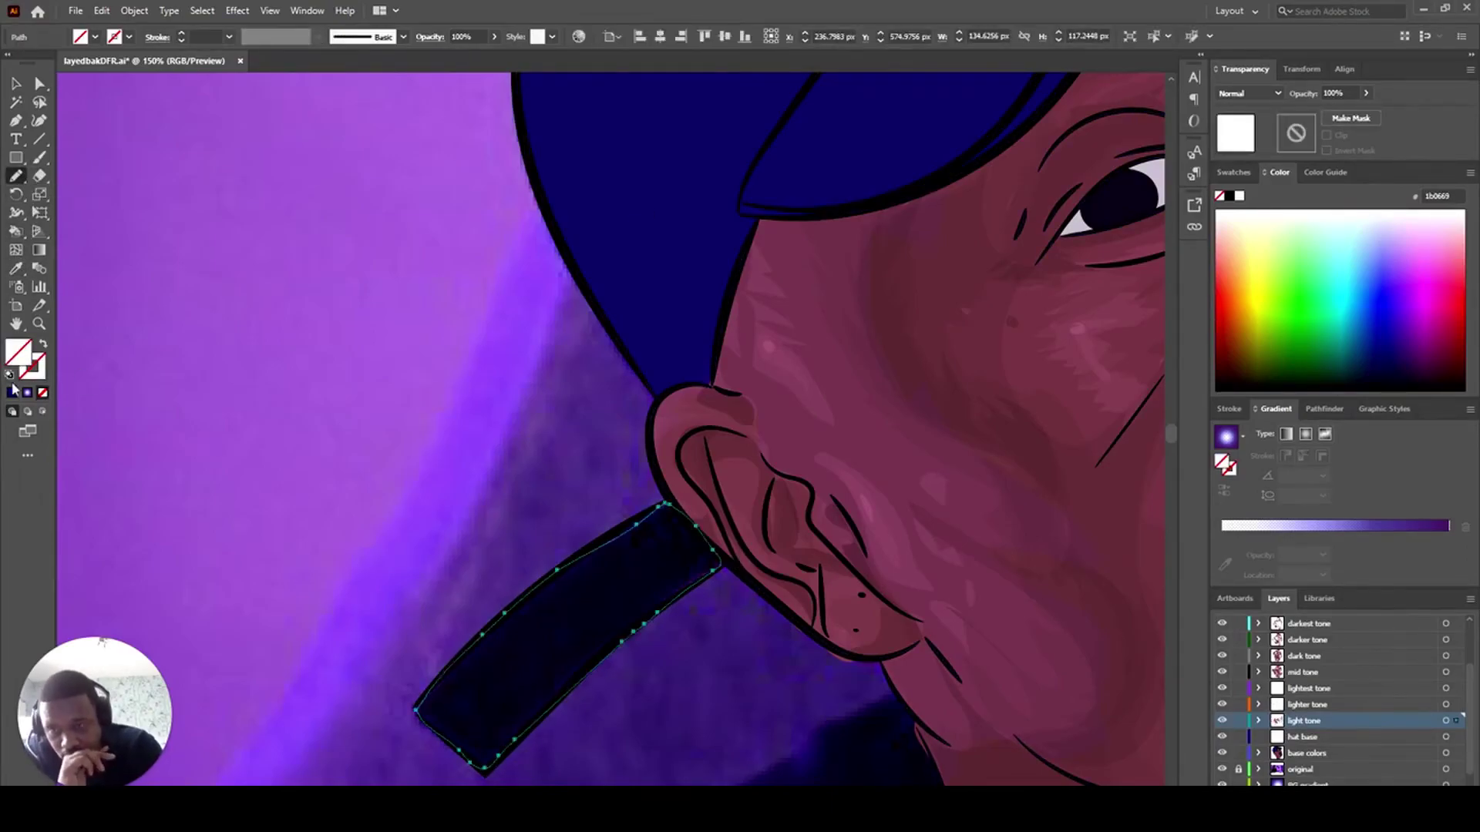
# - Move the strap shape onto the hat base layer in the same position and fill it with the cap's navy
pyautogui.click(16, 83)
pyautogui.hotkey('ctrl', 'x')
pyautogui.click(1302, 737)
pyautogui.click(102, 11)
pyautogui.click(145, 168)
pyautogui.click(12, 393)
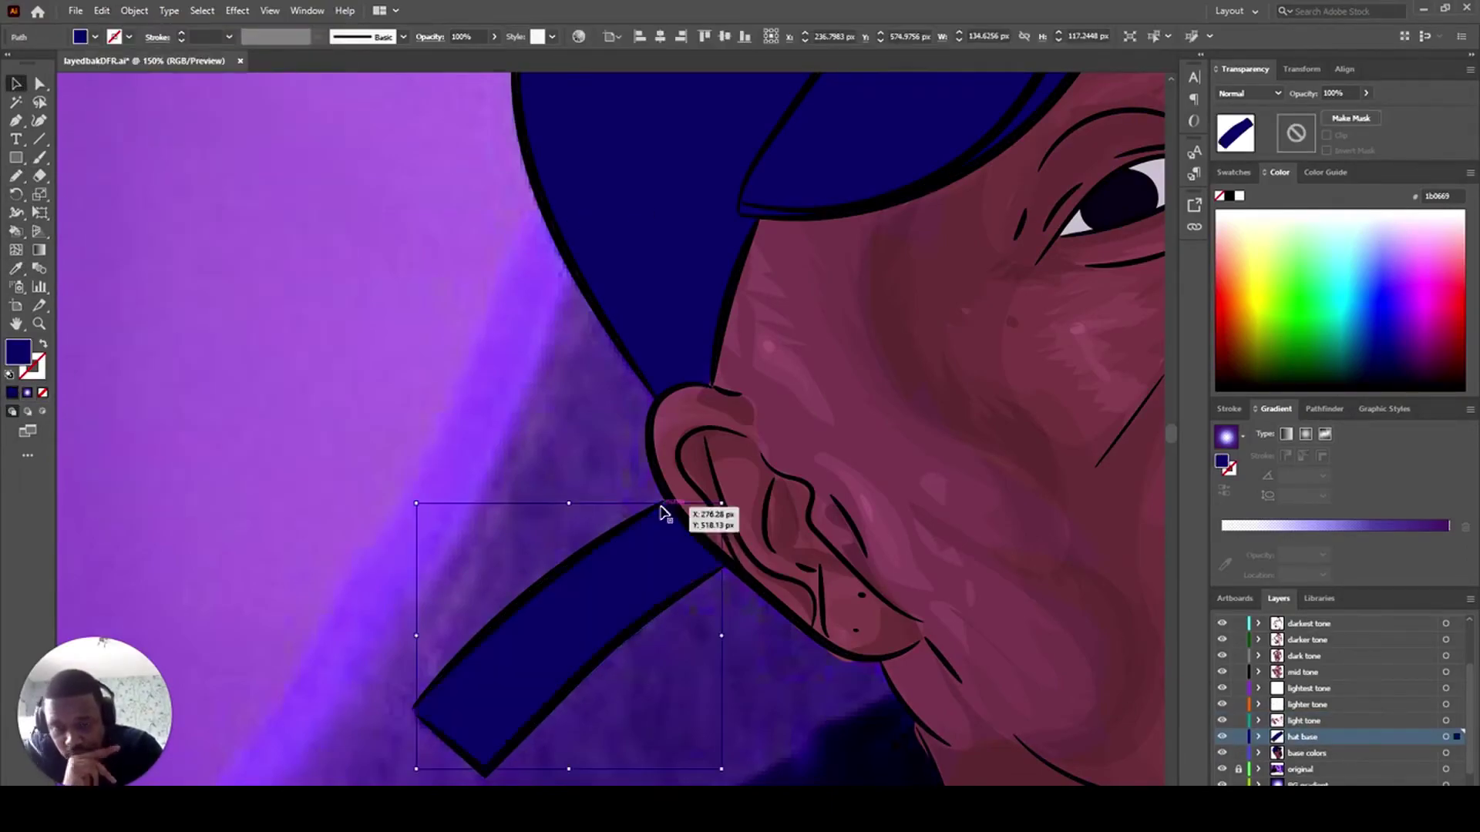
# - Hide the original photo layer so the strap sits on the gradient background
pyautogui.scroll(1, 1310, 694)
pyautogui.scroll(-1, 815, 562)
pyautogui.hscroll(5, 817, 563)
pyautogui.hscroll(-1, 924, 655)
pyautogui.scroll(-5, 948, 669)
pyautogui.scroll(1, 948, 669)
pyautogui.scroll(-2, 1264, 740)
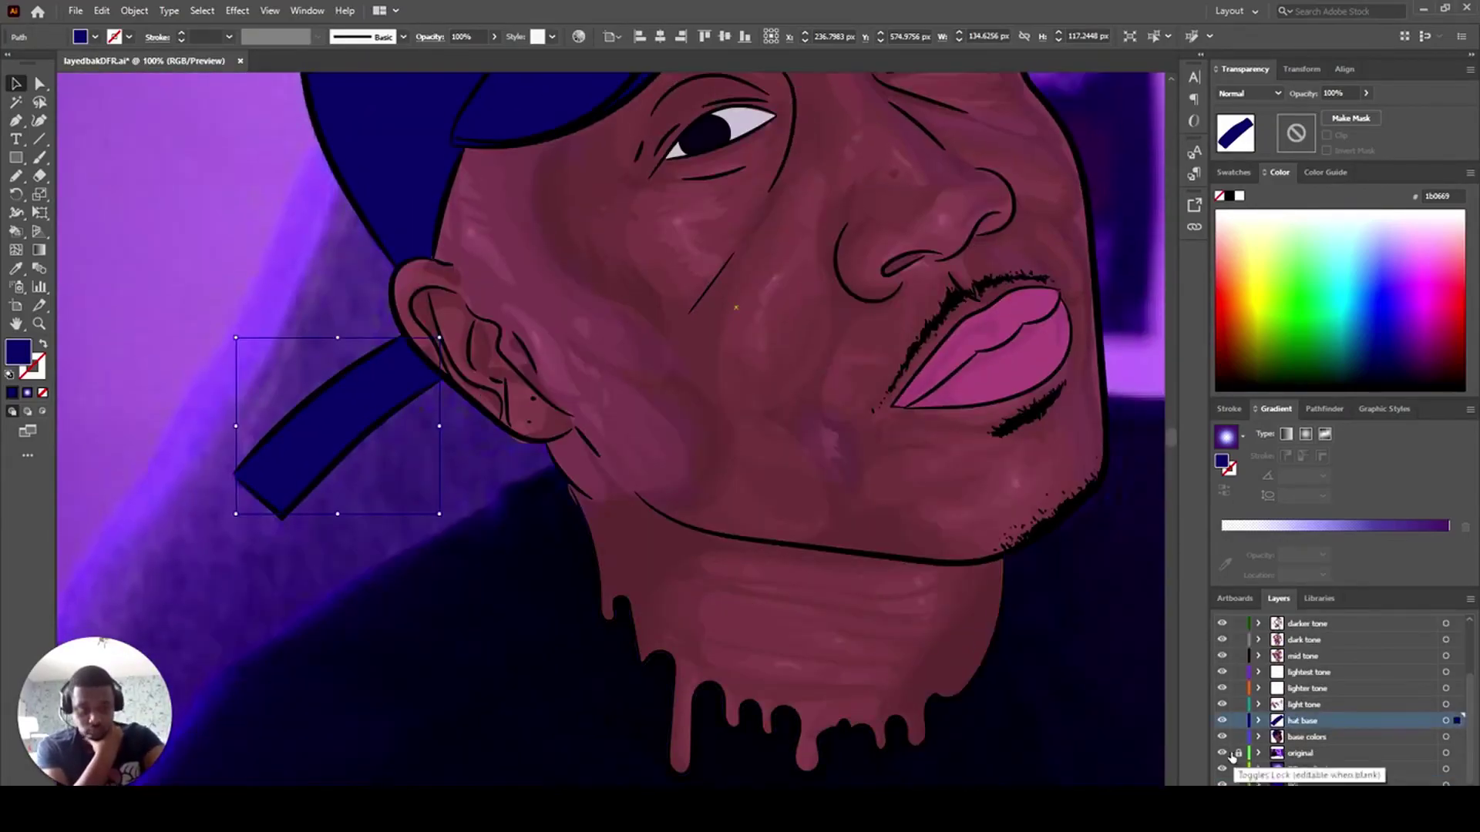
pyautogui.click(1223, 754)
# - Compare the portrait with the highlight layer hidden and shown
pyautogui.scroll(2, 1132, 671)
pyautogui.scroll(-2, 1136, 671)
pyautogui.scroll(3, 1319, 632)
pyautogui.click(1446, 655)
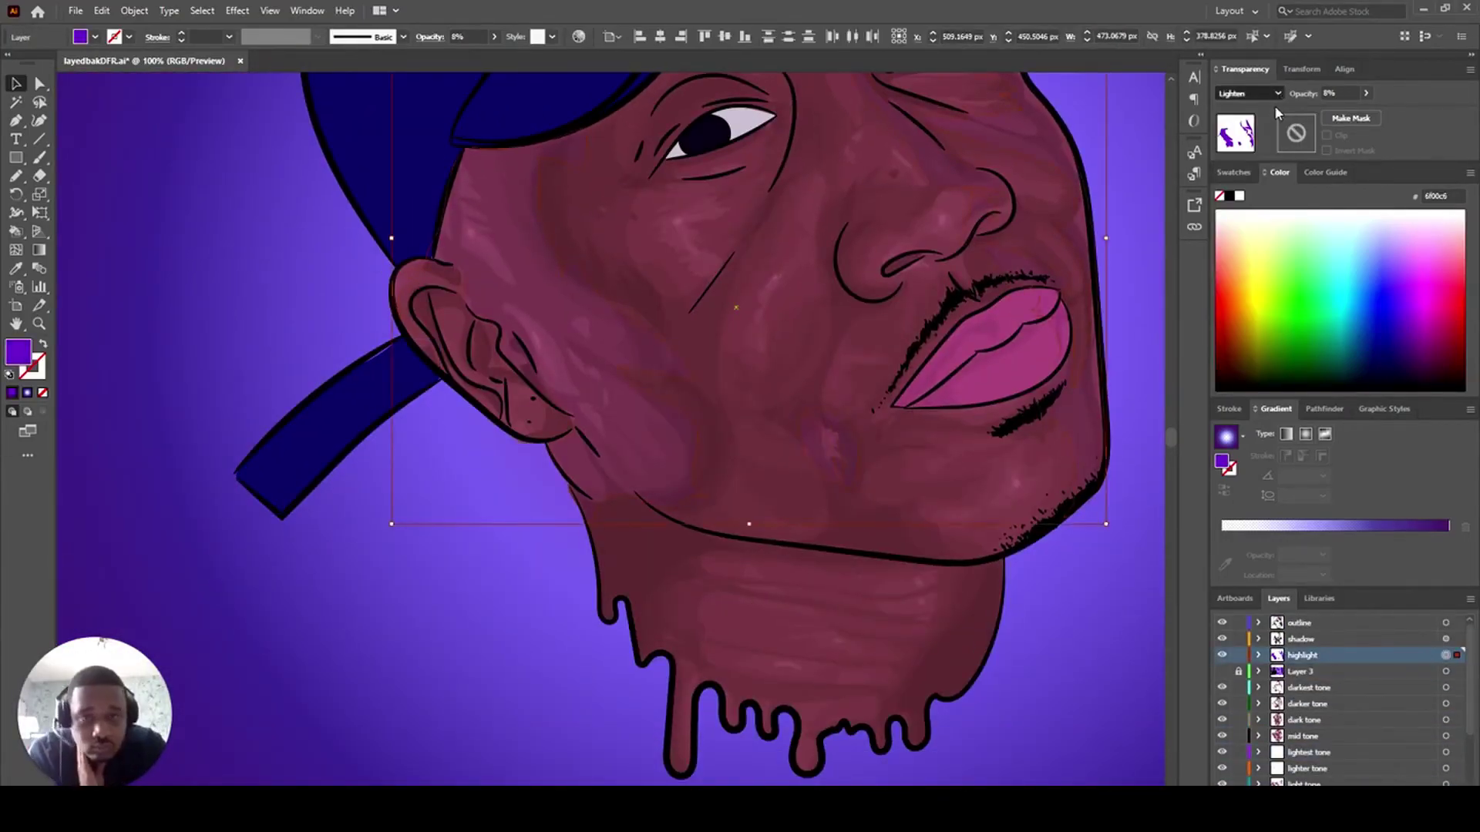
pyautogui.click(1221, 656)
pyautogui.click(1221, 655)
pyautogui.scroll(5, 1122, 601)
pyautogui.scroll(-1, 1122, 601)
# - Draw purple #6F00C6 highlights along both neck edges and the long neck drip on the highlight layer
pyautogui.click(16, 175)
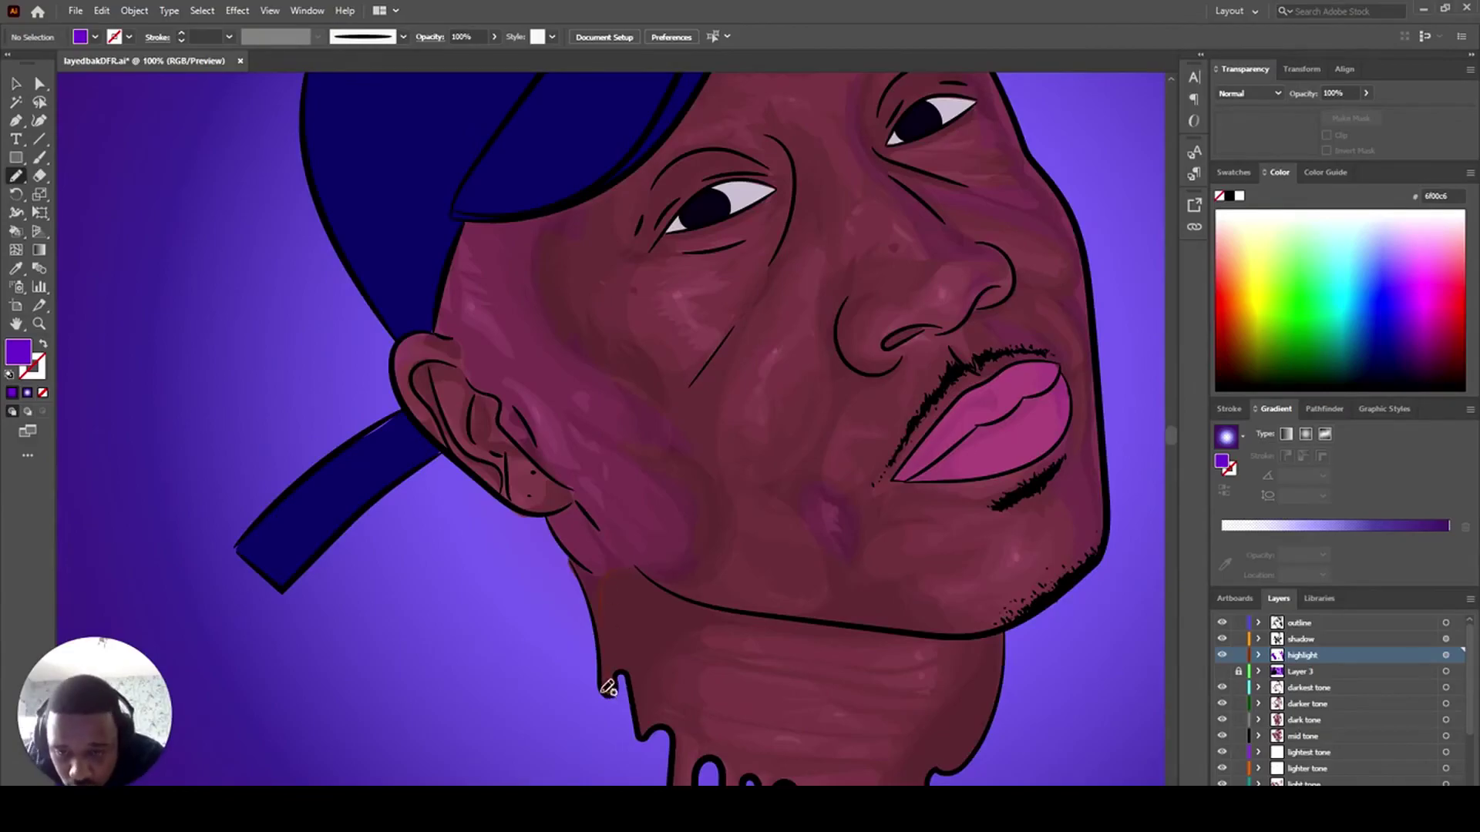
pyautogui.moveTo(609, 688)
pyautogui.mouseDown()
pyautogui.moveTo(595, 622)
pyautogui.moveTo(592, 574)
pyautogui.mouseUp()
pyautogui.scroll(-3, 681, 702)
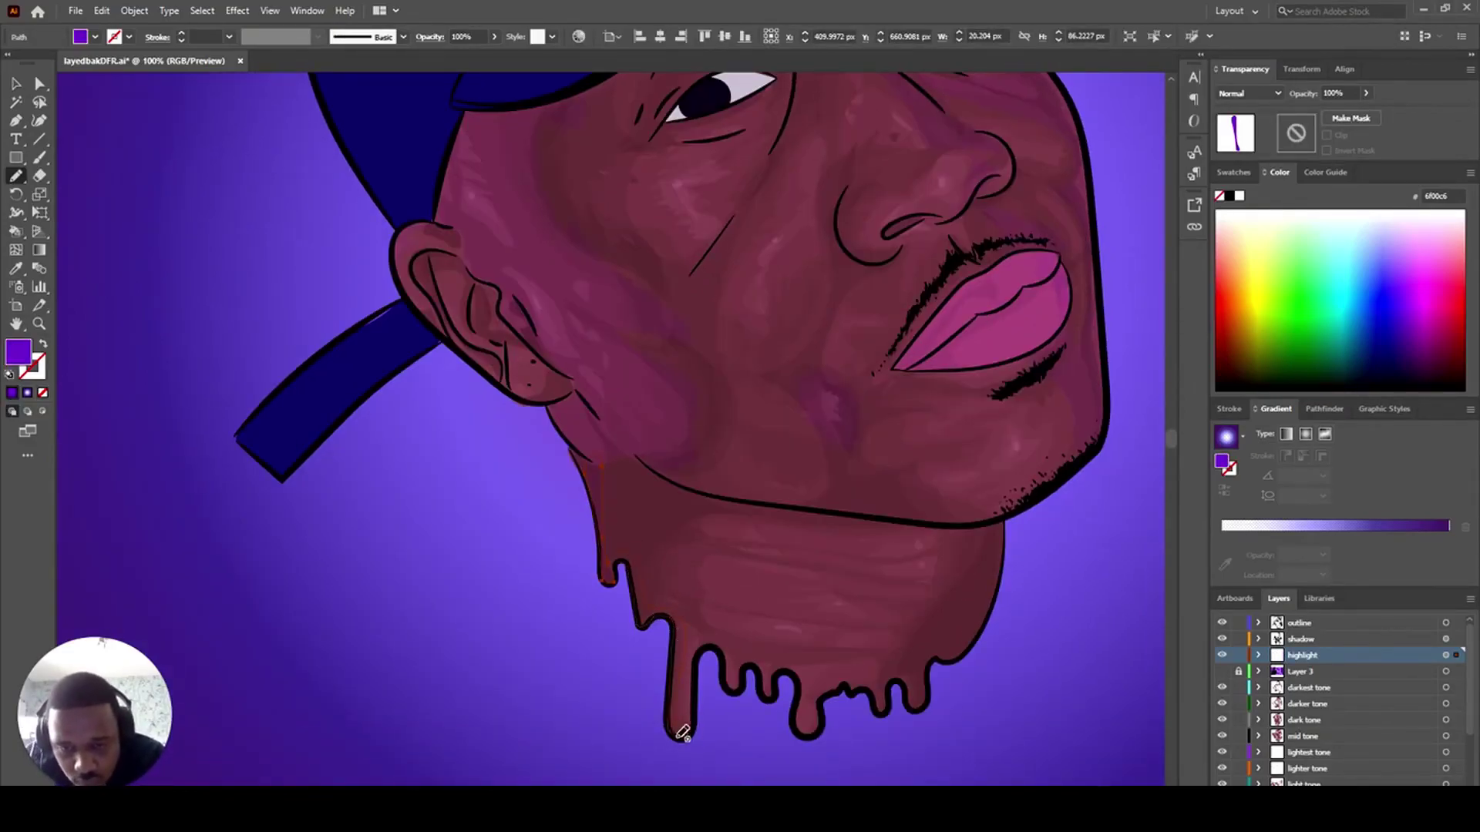
pyautogui.moveTo(679, 732); pyautogui.dragTo(681, 736)
pyautogui.scroll(1, 960, 582)
pyautogui.moveTo(940, 705); pyautogui.dragTo(940, 707)
pyautogui.scroll(2, 654, 380)
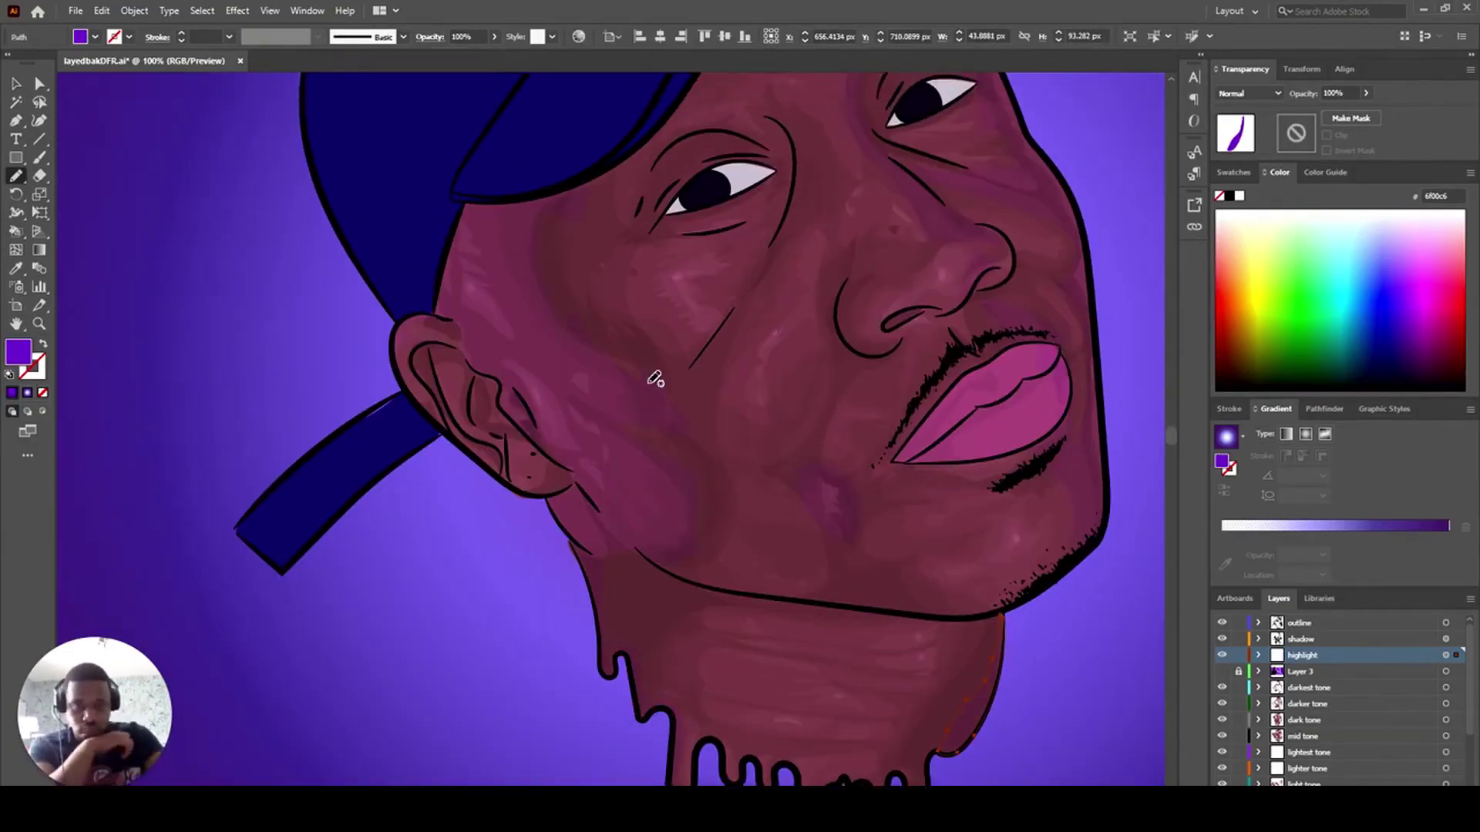
# - Draw a purple highlight along the outer curve of the nostril and fill it with #6F00C6
pyautogui.moveTo(855, 604)
pyautogui.mouseDown()
pyautogui.moveTo(832, 436)
pyautogui.moveTo(852, 428)
pyautogui.mouseUp()
pyautogui.click(13, 394)
pyautogui.scroll(-1, 733, 532)
pyautogui.scroll(3, 733, 532)
pyautogui.click(14, 394)
pyautogui.scroll(2, 426, 478)
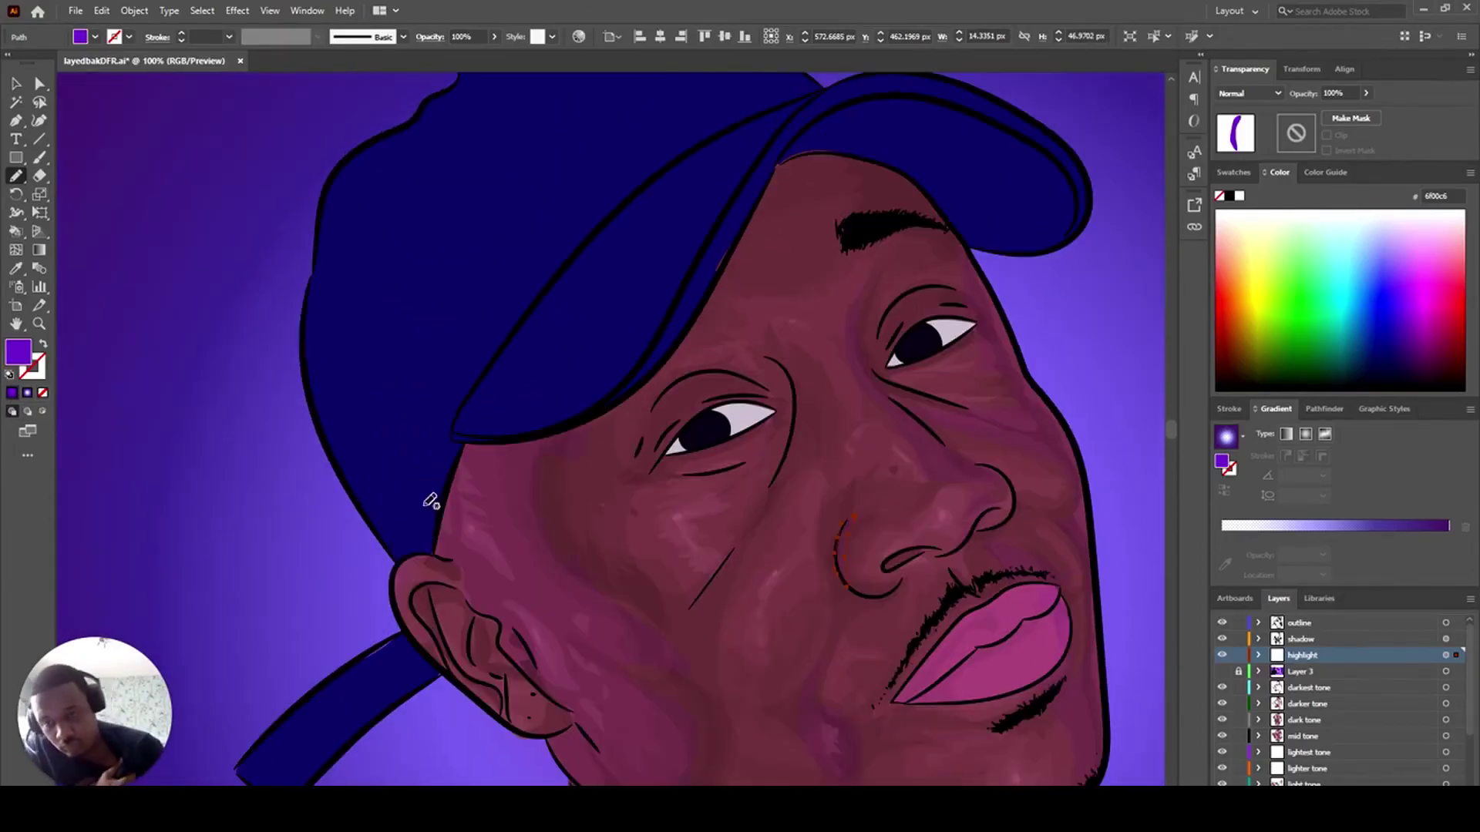
# - Draw purple highlights along the back of the cap, the front of its crown and the brim's outer edge
pyautogui.moveTo(395, 553); pyautogui.dragTo(396, 555)
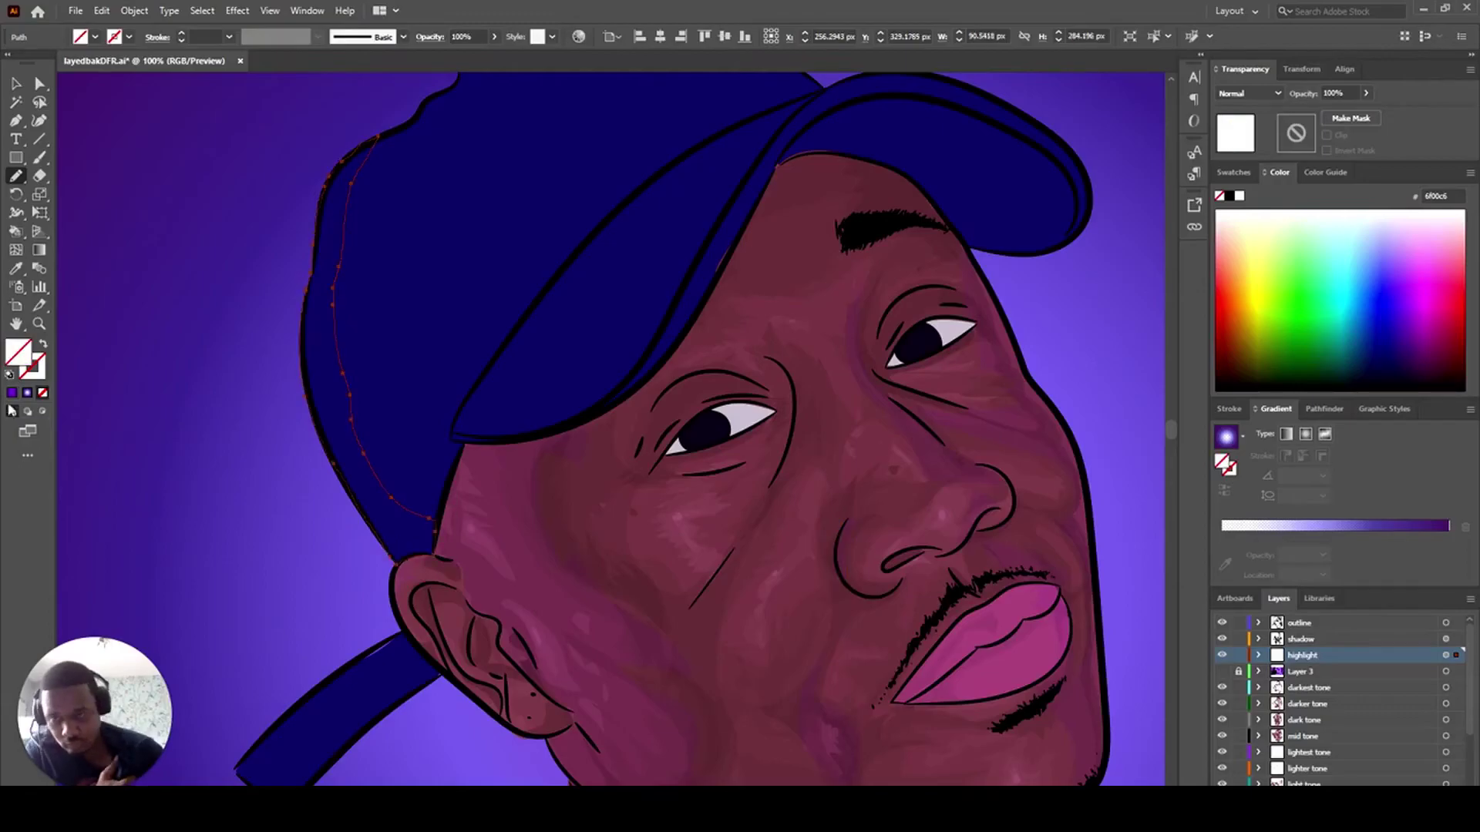
pyautogui.scroll(2, 703, 152)
pyautogui.moveTo(806, 183); pyautogui.dragTo(697, 142)
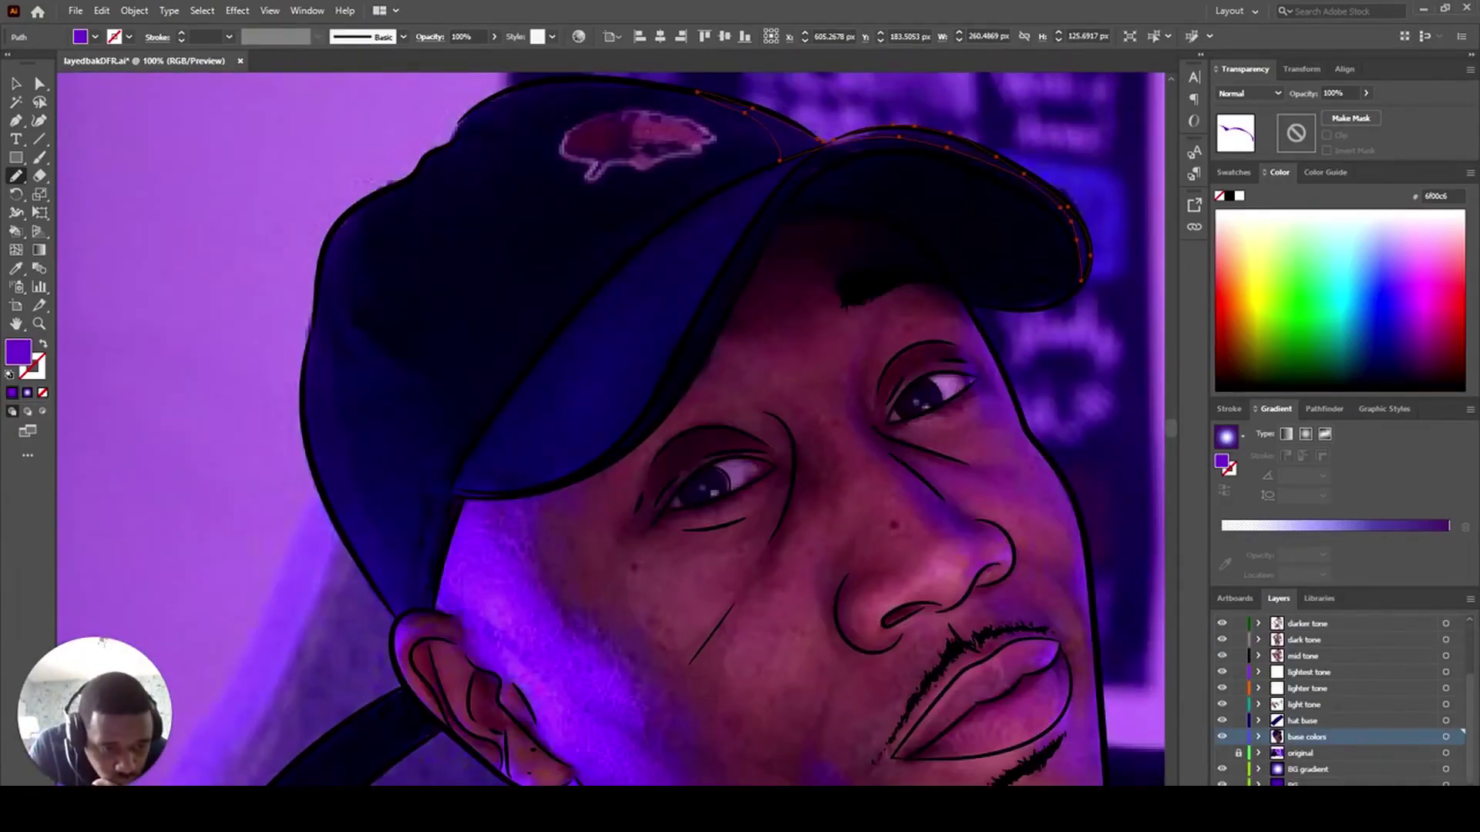
# - Add a layer named hat dark tone directly above the hat base layer
pyautogui.hotkey('ctrl', 'l')
pyautogui.doubleClick(1306, 736)
pyautogui.write('hat dark tone')
pyautogui.press('Return')
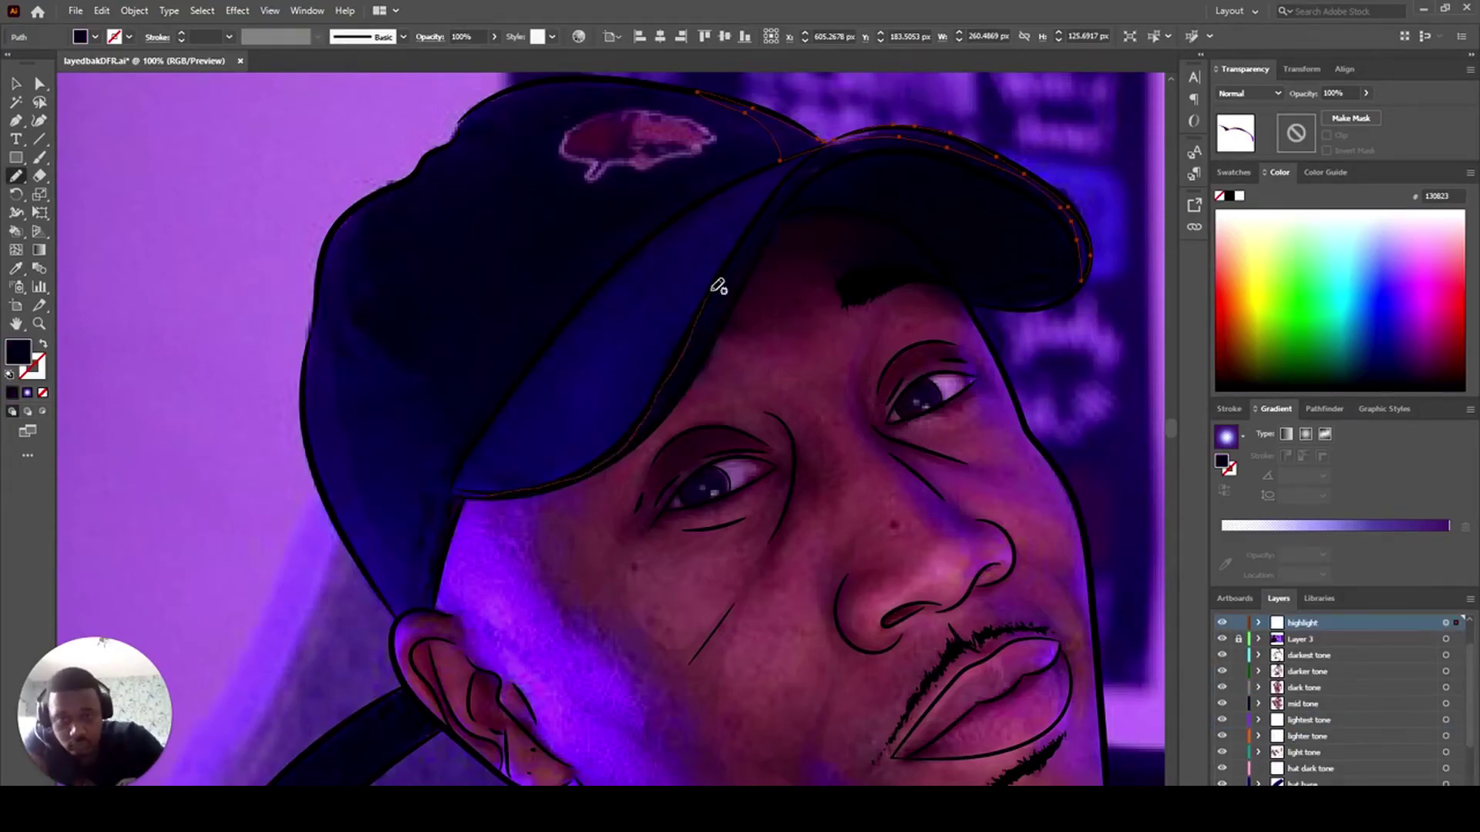
pyautogui.moveTo(712, 290); pyautogui.dragTo(802, 163)
pyautogui.hotkey('ctrl', 'z')
pyautogui.scroll(-2, 1347, 705)
pyautogui.click(1347, 704)
pyautogui.scroll(3, 1222, 704)
pyautogui.click(1222, 655)
pyautogui.scroll(-3, 1222, 655)
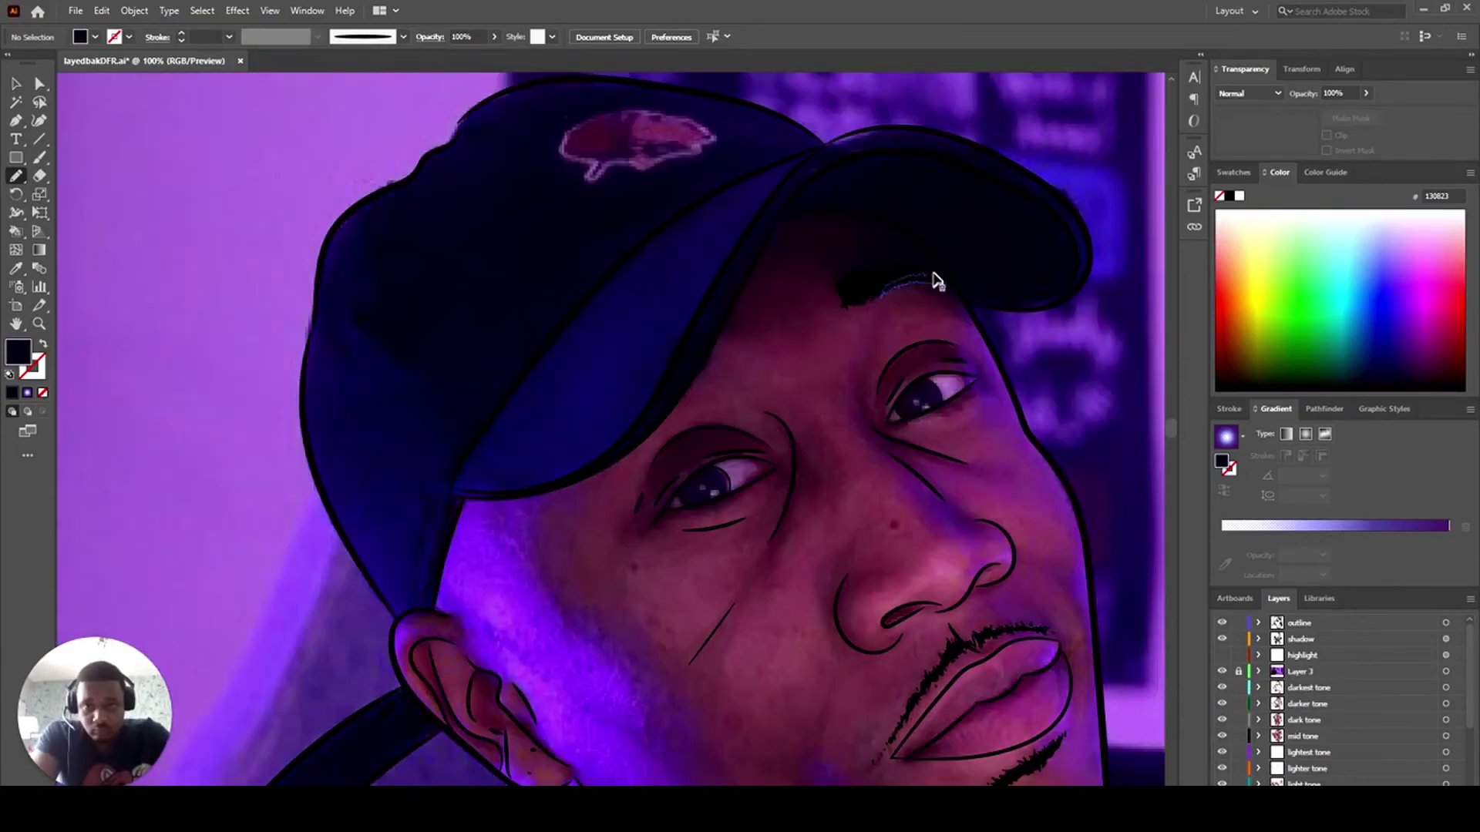
pyautogui.moveTo(935, 281); pyautogui.dragTo(844, 297)
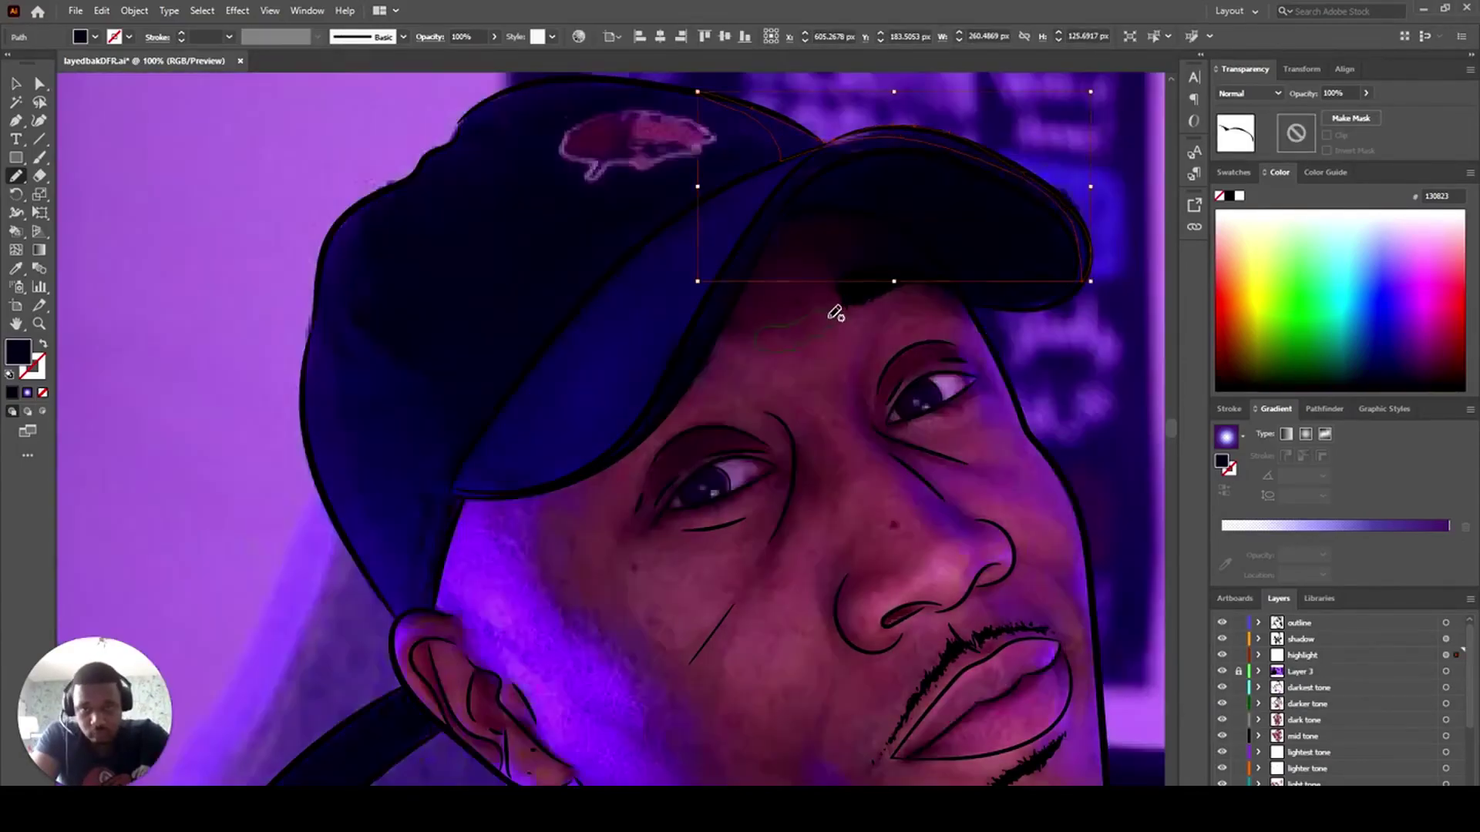
pyautogui.hotkey('ctrl', 'shift', 'a')
# - Draw a dark band along the brim's edge on the hat dark tone layer and fill it with sampled #110722
pyautogui.scroll(-2, 1347, 694)
pyautogui.click(1338, 705)
pyautogui.moveTo(580, 468)
pyautogui.mouseDown()
pyautogui.moveTo(860, 129)
pyautogui.moveTo(985, 146)
pyautogui.mouseUp()
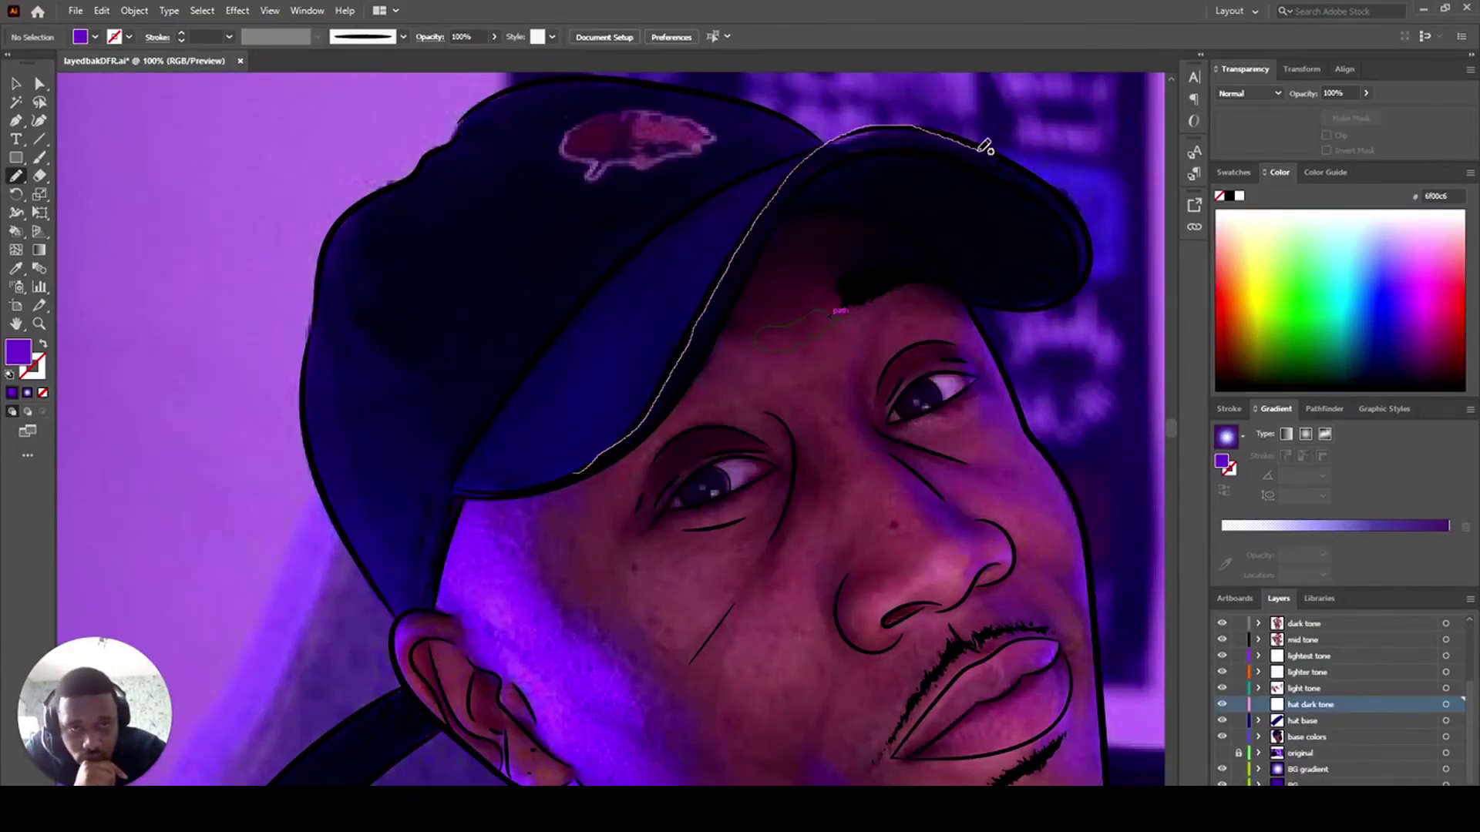
pyautogui.moveTo(536, 485); pyautogui.dragTo(540, 485)
pyautogui.press('i')
pyautogui.click(710, 340)
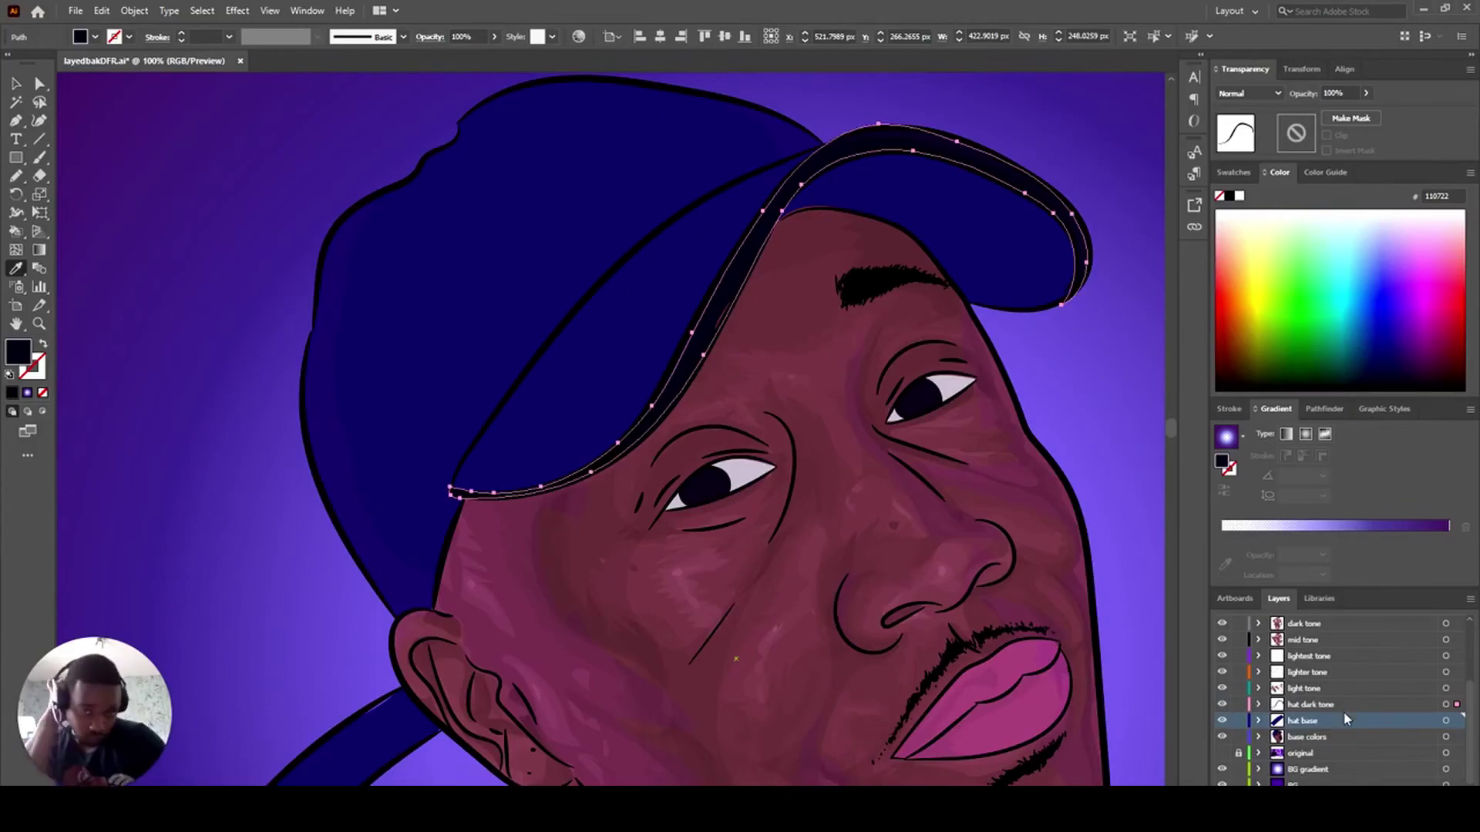
# - Trace the dark areas of the cap's crown and its lower edge above the ear on the hat dark tone layer with a solid fill
pyautogui.click(1223, 672)
pyautogui.press('n')
pyautogui.moveTo(427, 593); pyautogui.dragTo(443, 416)
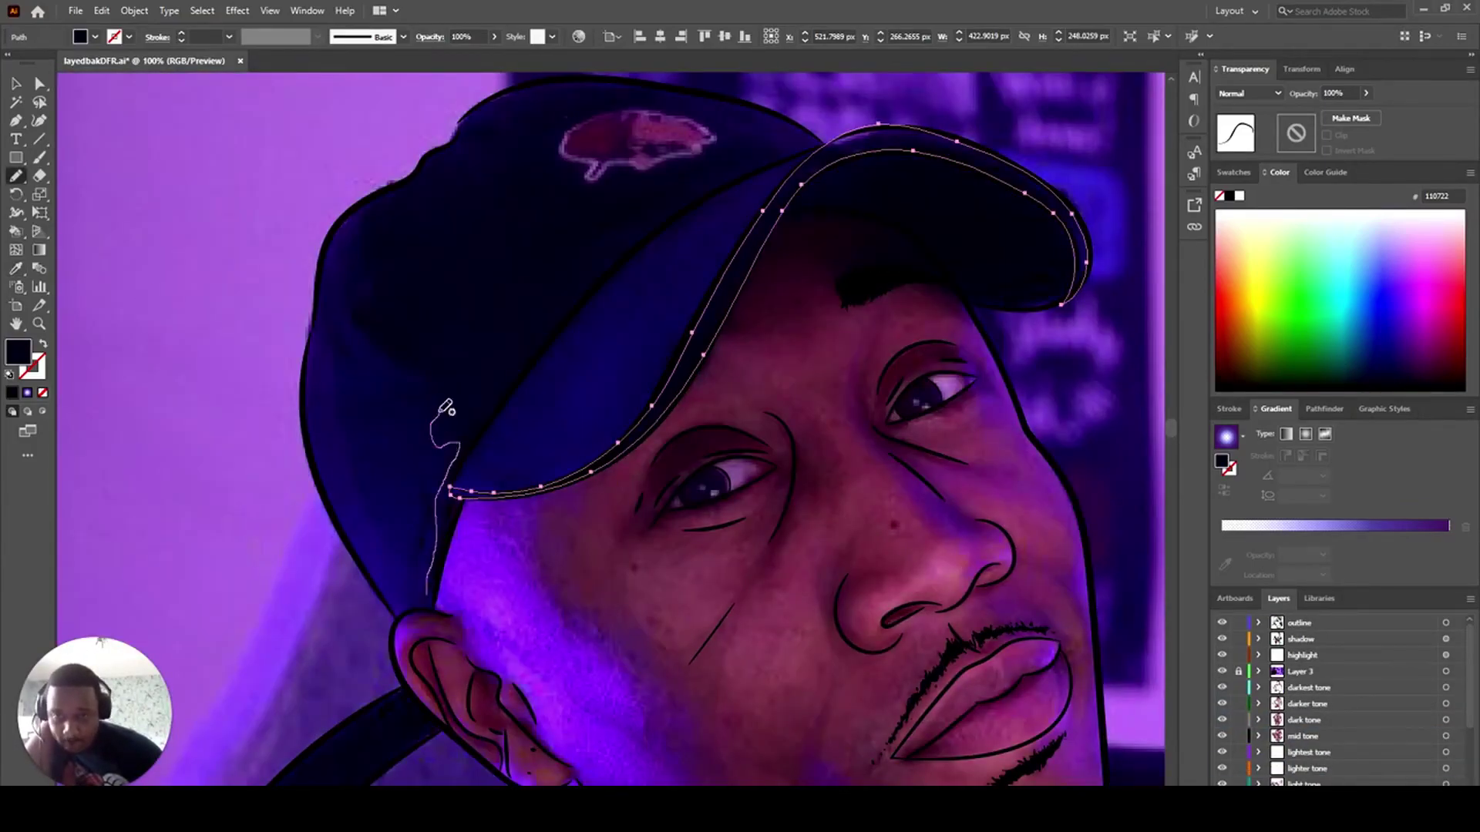
pyautogui.moveTo(697, 103); pyautogui.dragTo(785, 148)
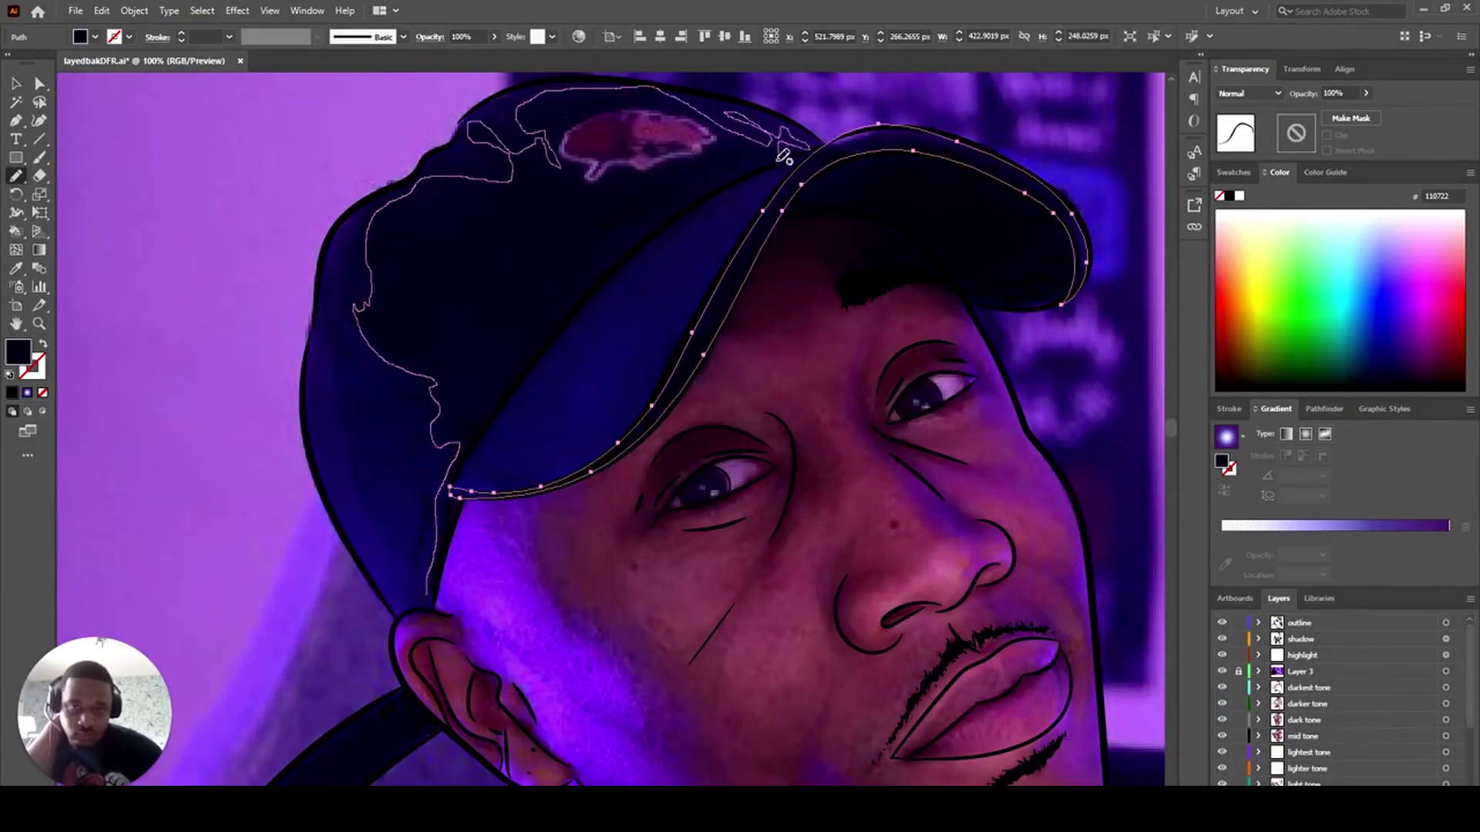
pyautogui.moveTo(598, 248)
pyautogui.mouseDown()
pyautogui.moveTo(700, 221)
pyautogui.moveTo(488, 440)
pyautogui.mouseUp()
pyautogui.moveTo(441, 577)
pyautogui.mouseDown()
pyautogui.moveTo(428, 594)
pyautogui.moveTo(417, 562)
pyautogui.mouseUp()
pyautogui.click(11, 393)
pyautogui.click(11, 393)
# - Recolour all hat dark tone shapes to dark navy #140659, based on a colour sampled from the cap
pyautogui.scroll(-5, 1311, 702)
pyautogui.scroll(5, 1319, 703)
pyautogui.click(1221, 671)
pyautogui.scroll(-5, 1433, 701)
pyautogui.click(1445, 705)
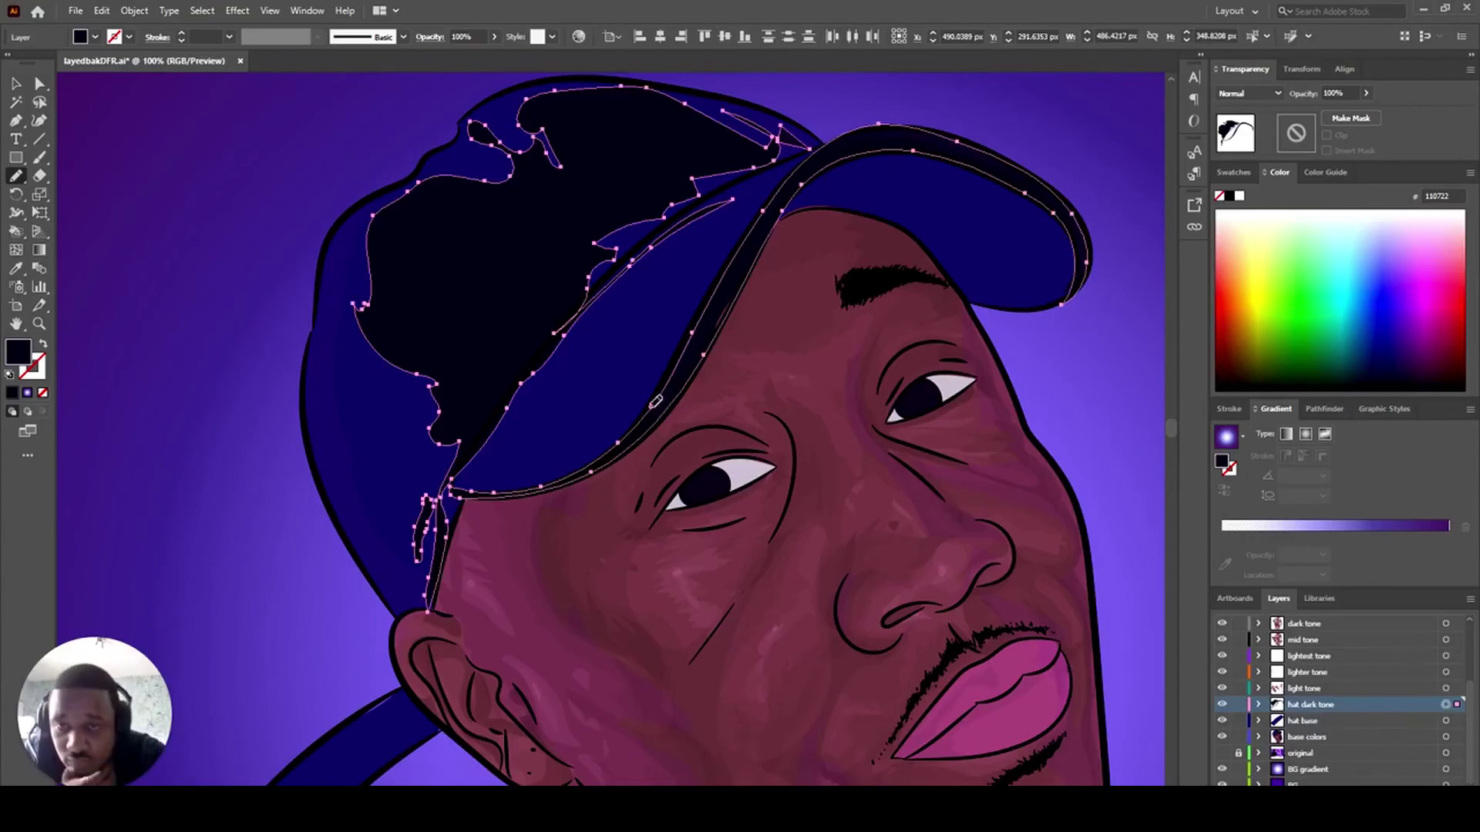
pyautogui.press('i')
pyautogui.click(608, 393)
pyautogui.doubleClick(18, 352)
pyautogui.click(1067, 443)
pyautogui.click(1247, 322)
# - Add a layer named hat darker tone directly above the hat base layer
pyautogui.click(1314, 723)
pyautogui.hotkey('ctrl', 'l')
pyautogui.doubleClick(1312, 721)
pyautogui.write('hat darkest tone')
pyautogui.press('BackSpace')
pyautogui.press('BackSpace')
pyautogui.write('r')
pyautogui.press('Return')
pyautogui.click(1446, 721)
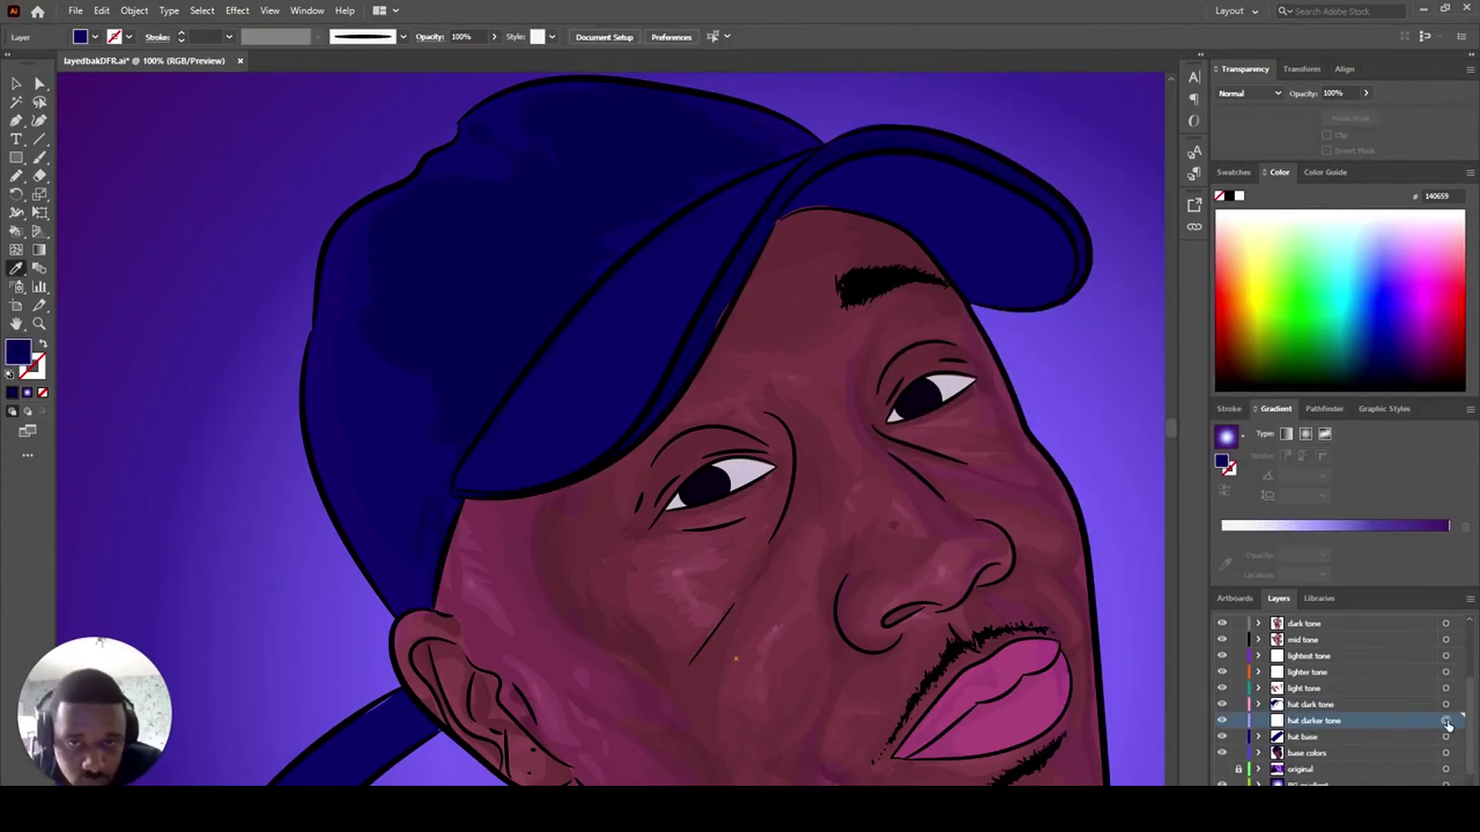
# - Draw a shape covering the underside of the brim on the hat darker tone layer and fill it with #0F064C
pyautogui.scroll(2, 608, 373)
pyautogui.click(16, 177)
pyautogui.moveTo(778, 293)
pyautogui.mouseDown()
pyautogui.moveTo(822, 252)
pyautogui.moveTo(781, 292)
pyautogui.mouseUp()
pyautogui.click(12, 393)
pyautogui.doubleClick(18, 352)
pyautogui.click(1065, 454)
pyautogui.click(1247, 322)
pyautogui.click(1302, 736)
pyautogui.click(1222, 721)
pyautogui.click(1222, 720)
pyautogui.moveTo(1171, 424); pyautogui.dragTo(1173, 424)
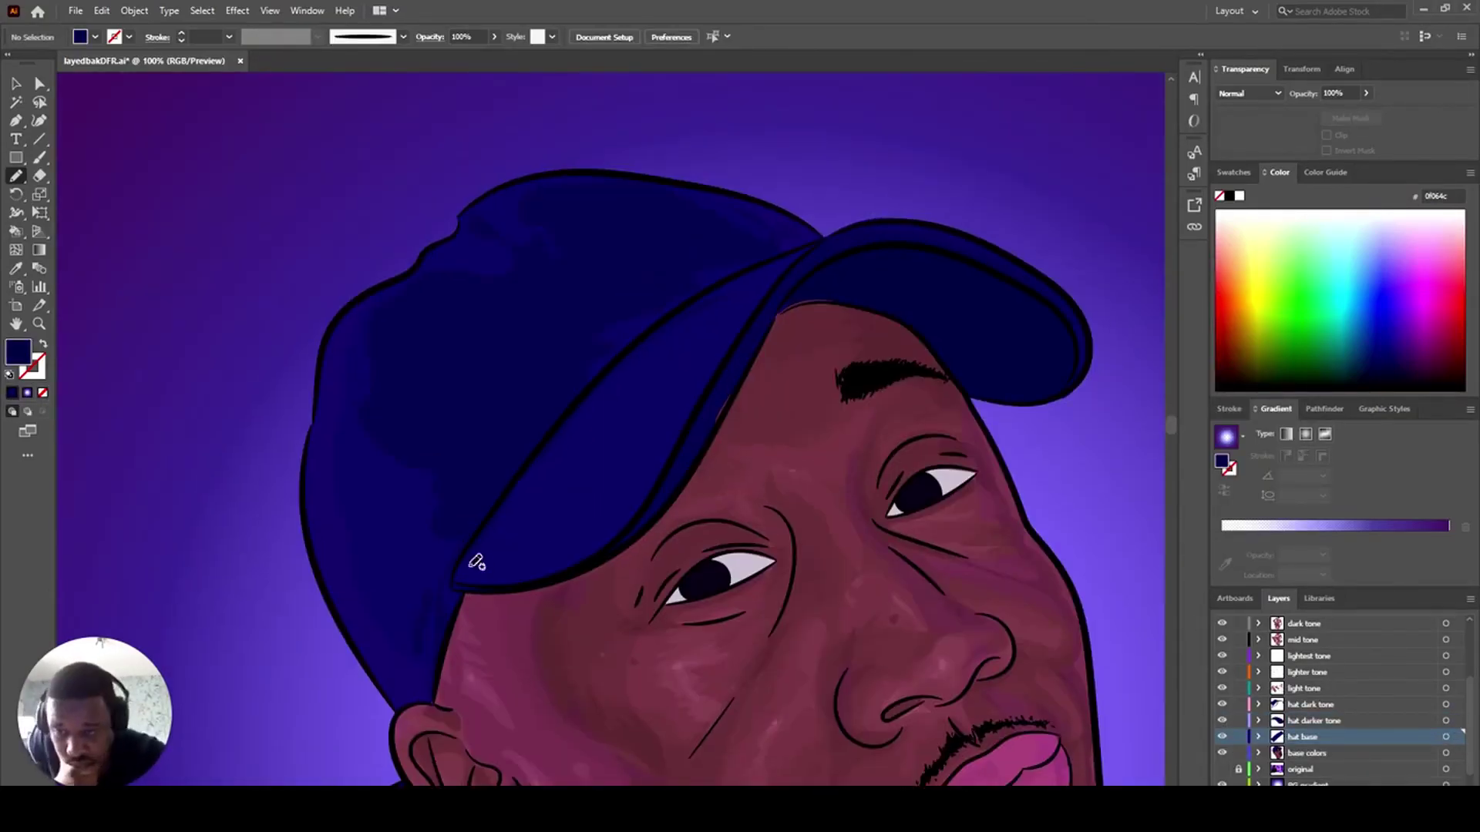
# - Draw a highlight shape along the top of the brim, near its lower end, on the highlight layer
pyautogui.scroll(3, 1310, 694)
pyautogui.click(1303, 655)
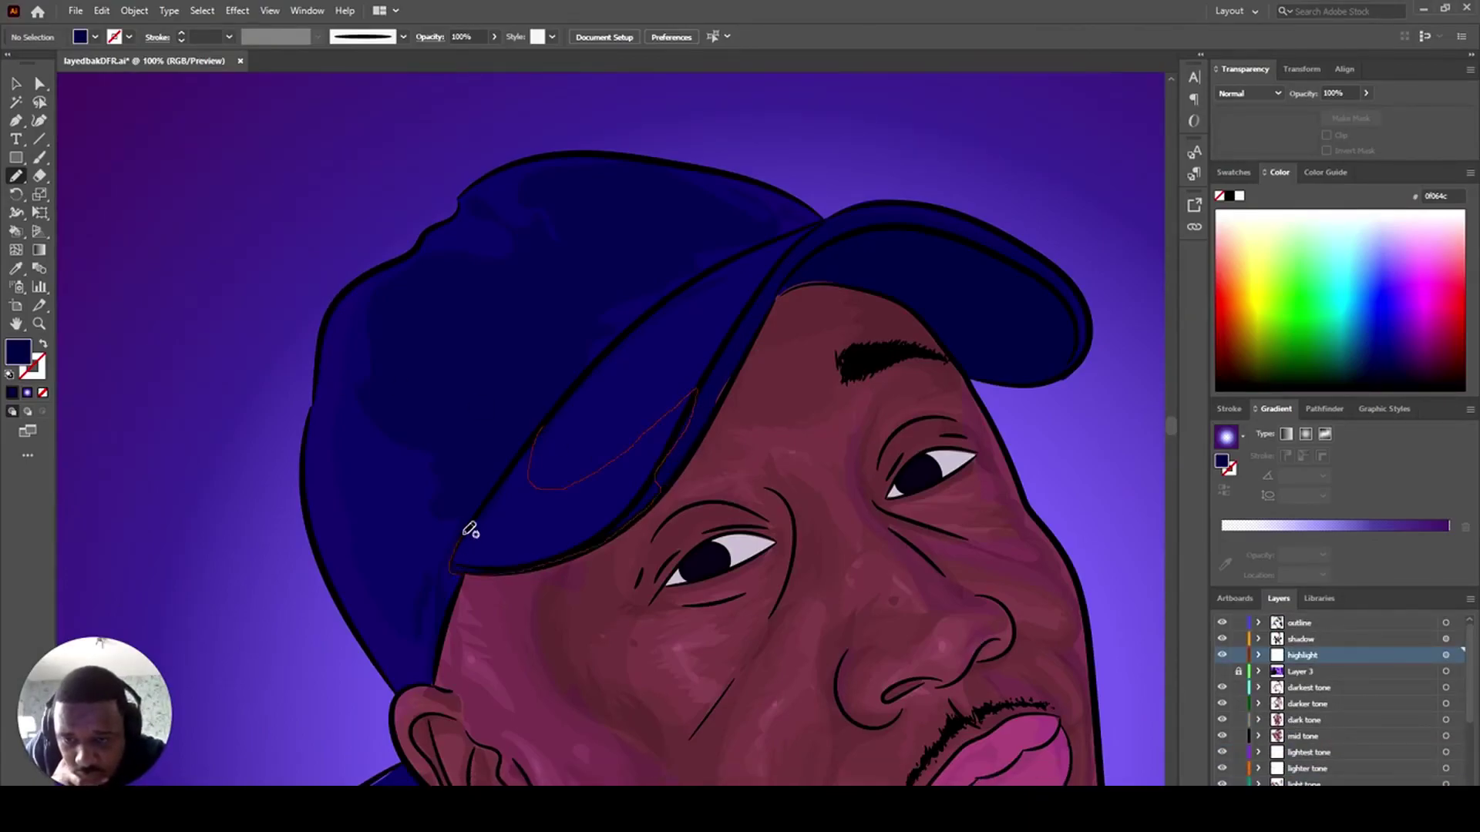
pyautogui.moveTo(458, 547); pyautogui.dragTo(542, 427)
pyautogui.click(1446, 655)
pyautogui.click(17, 84)
pyautogui.click(359, 587)
pyautogui.click(359, 587)
pyautogui.doubleClick(15, 359)
pyautogui.click(1247, 322)
# - Fill the new brim highlight with purple #6F00C6
pyautogui.click(1446, 622)
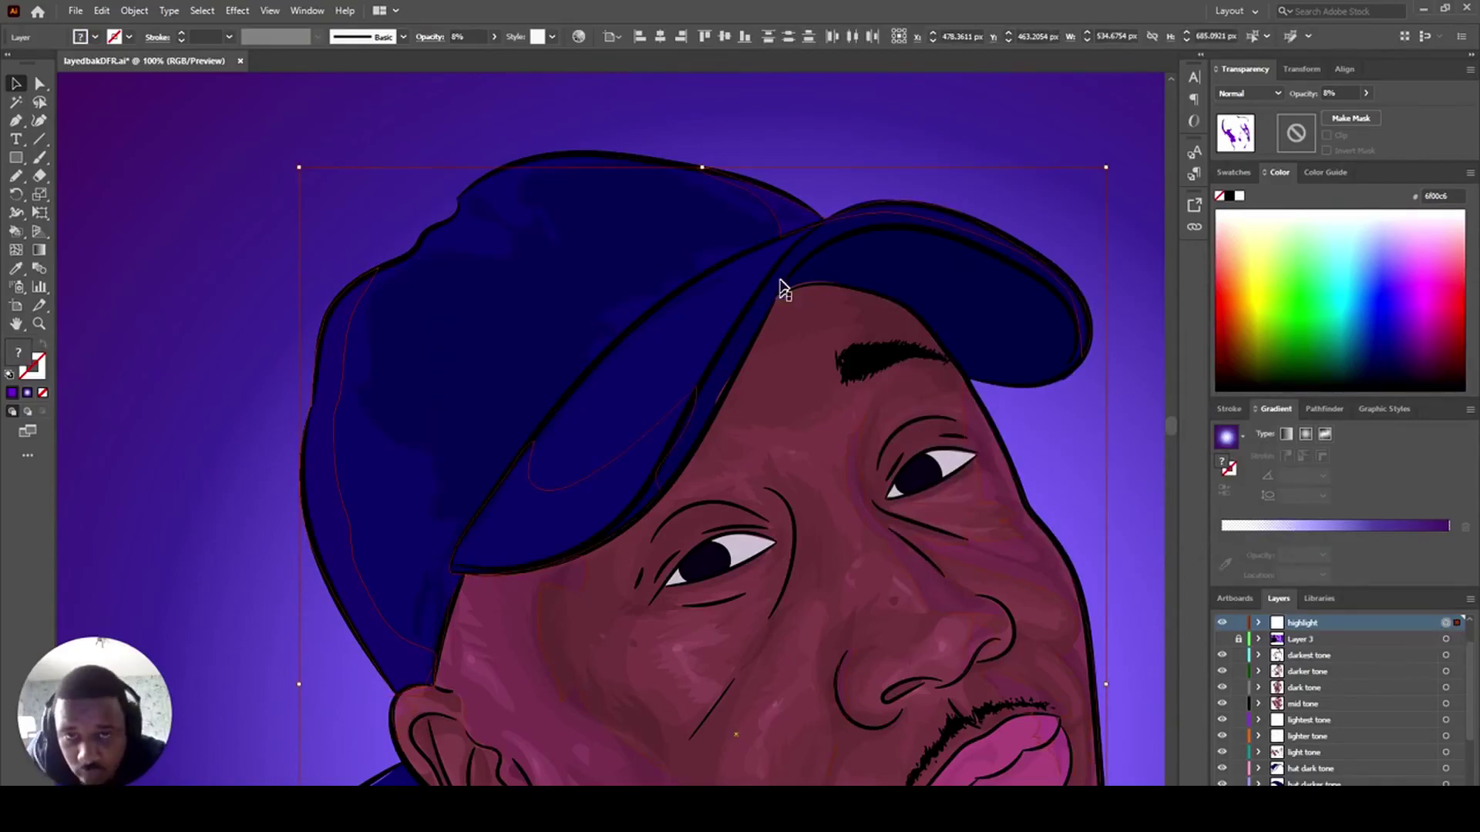
pyautogui.click(984, 129)
pyautogui.click(886, 206)
pyautogui.click(480, 569)
pyautogui.scroll(3, 1310, 693)
pyautogui.click(1303, 674)
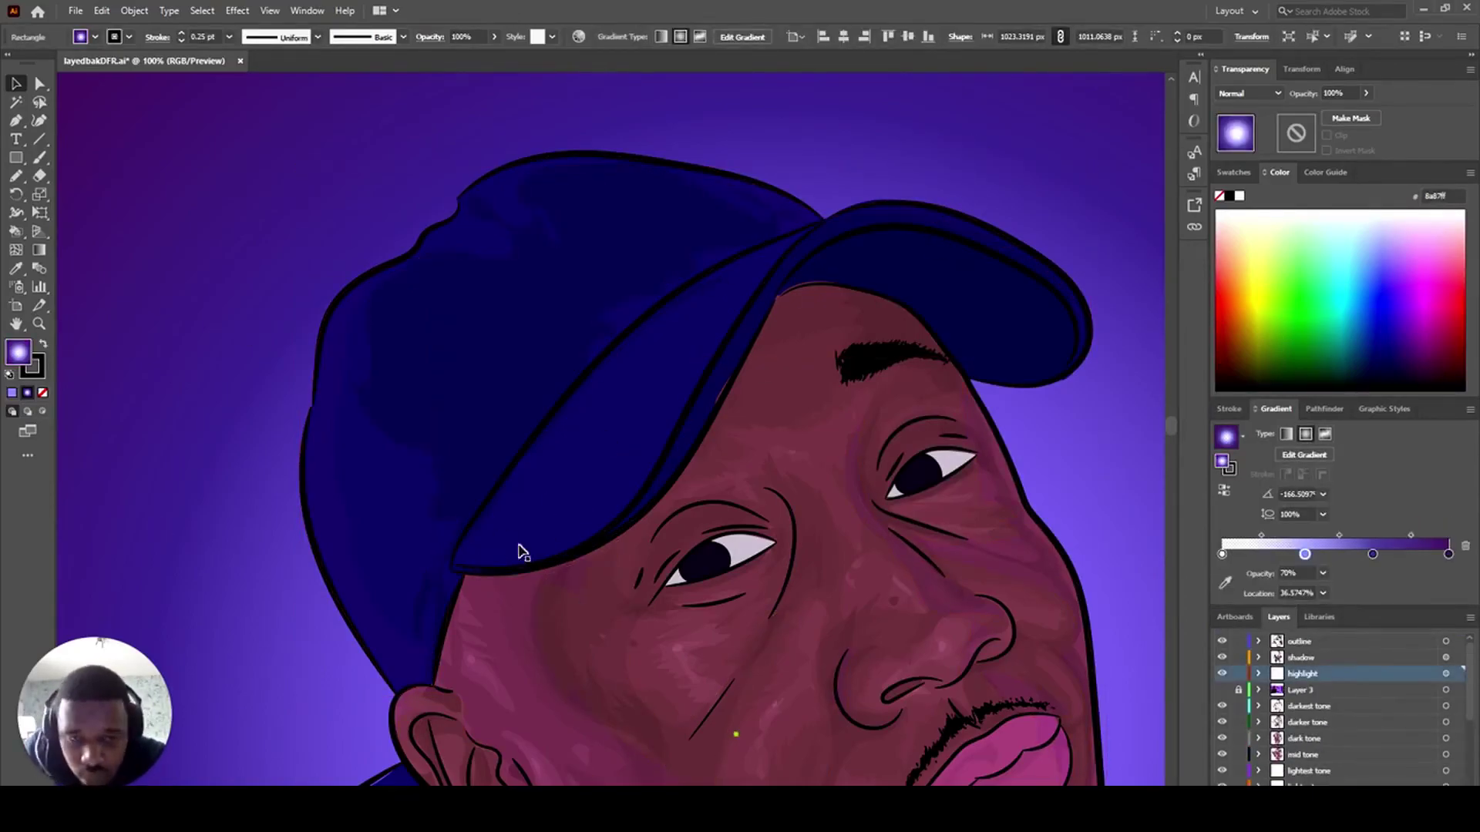
pyautogui.click(592, 495)
pyautogui.doubleClick(17, 354)
pyautogui.write('6f00c6')
pyautogui.click(1248, 322)
pyautogui.click(1369, 672)
pyautogui.click(1222, 655)
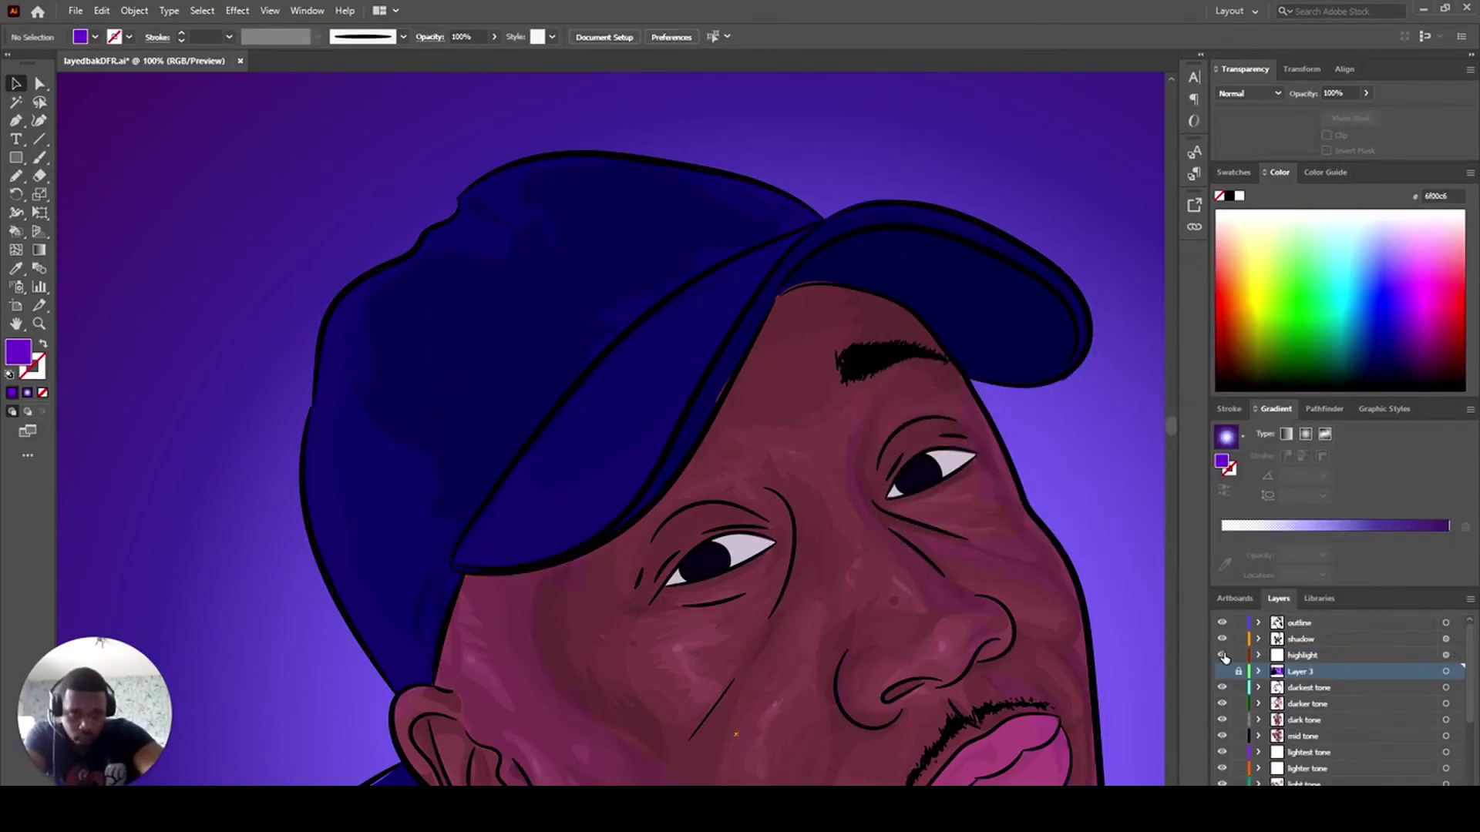
pyautogui.click(1446, 655)
pyautogui.scroll(-4, 932, 532)
pyautogui.scroll(2, 931, 532)
pyautogui.click(1110, 535)
# - Add a layer named neck drips directly below the base colors layer
pyautogui.scroll(-8, 1111, 537)
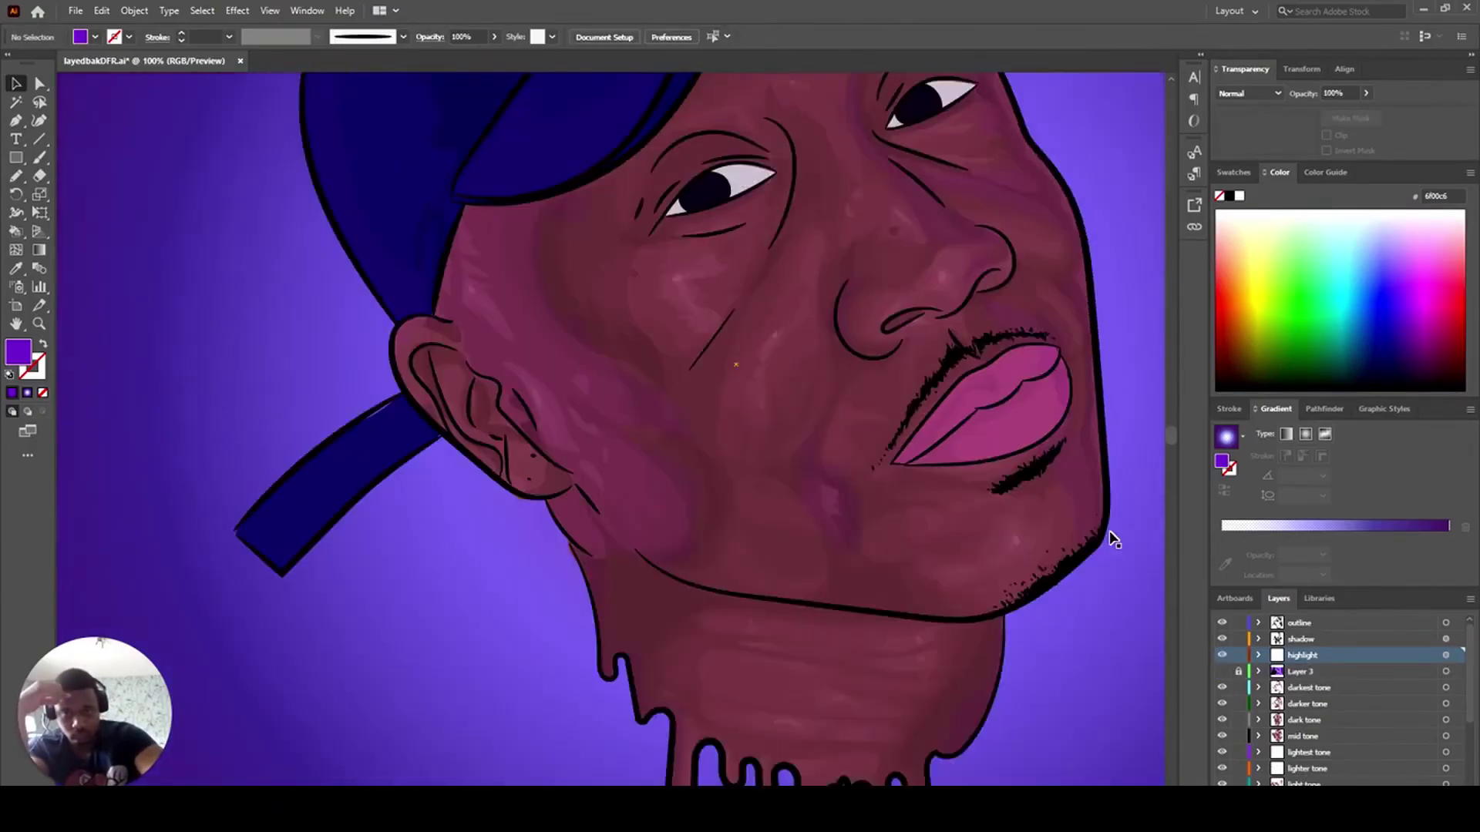
pyautogui.scroll(-3, 1110, 538)
pyautogui.scroll(-3, 1310, 694)
pyautogui.doubleClick(1310, 751)
pyautogui.write('neck drips')
pyautogui.press('Return')
# - Draw a row of black #000000 drips behind the neck's lower edge on the neck drips layer
pyautogui.doubleClick(19, 352)
pyautogui.write('000')
pyautogui.click(1248, 322)
pyautogui.click(17, 177)
pyautogui.moveTo(607, 423); pyautogui.dragTo(638, 488)
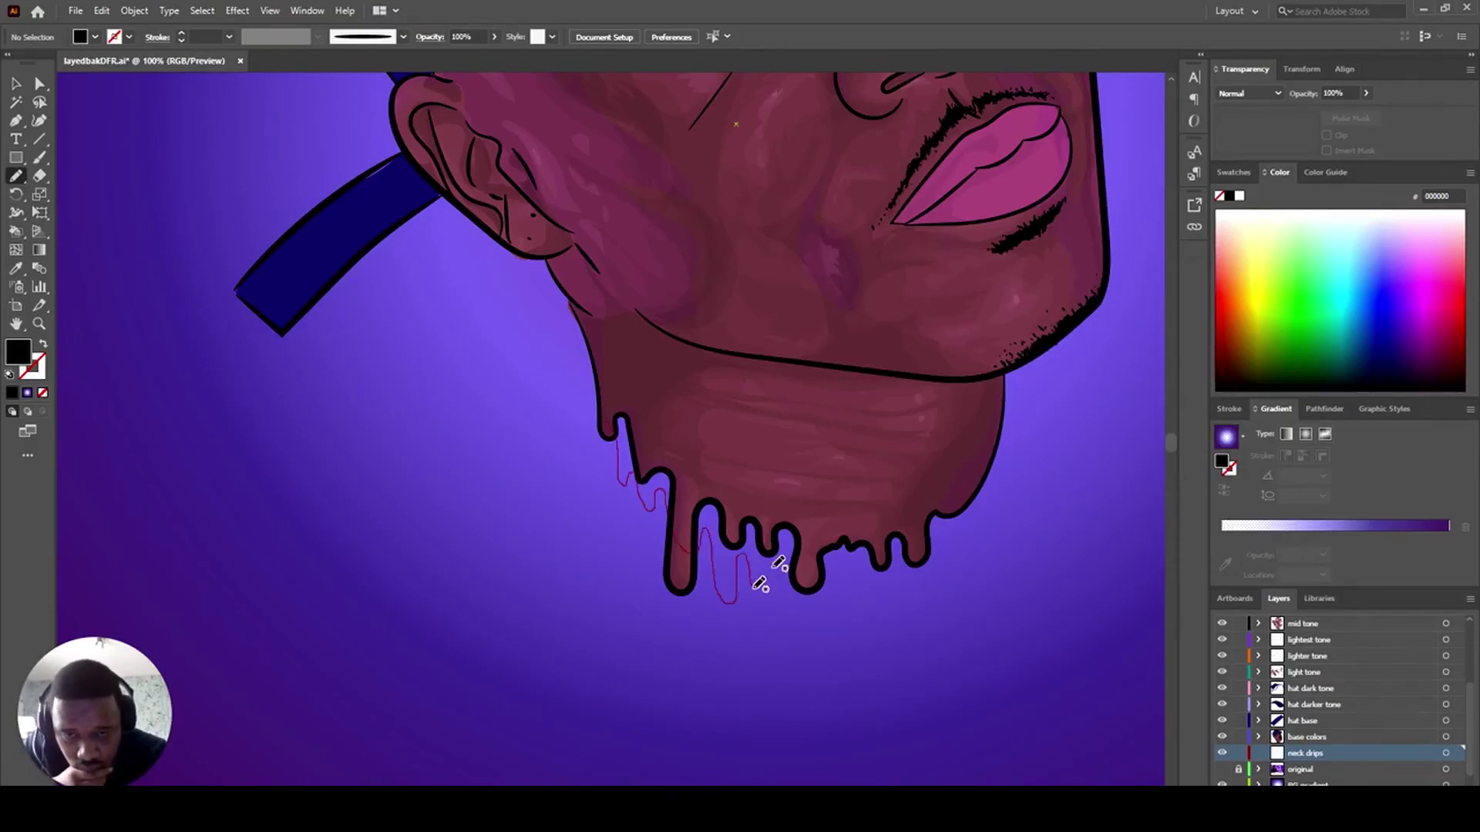
pyautogui.moveTo(940, 456); pyautogui.dragTo(616, 443)
pyautogui.hotkey('ctrl', 'shift', 'a')
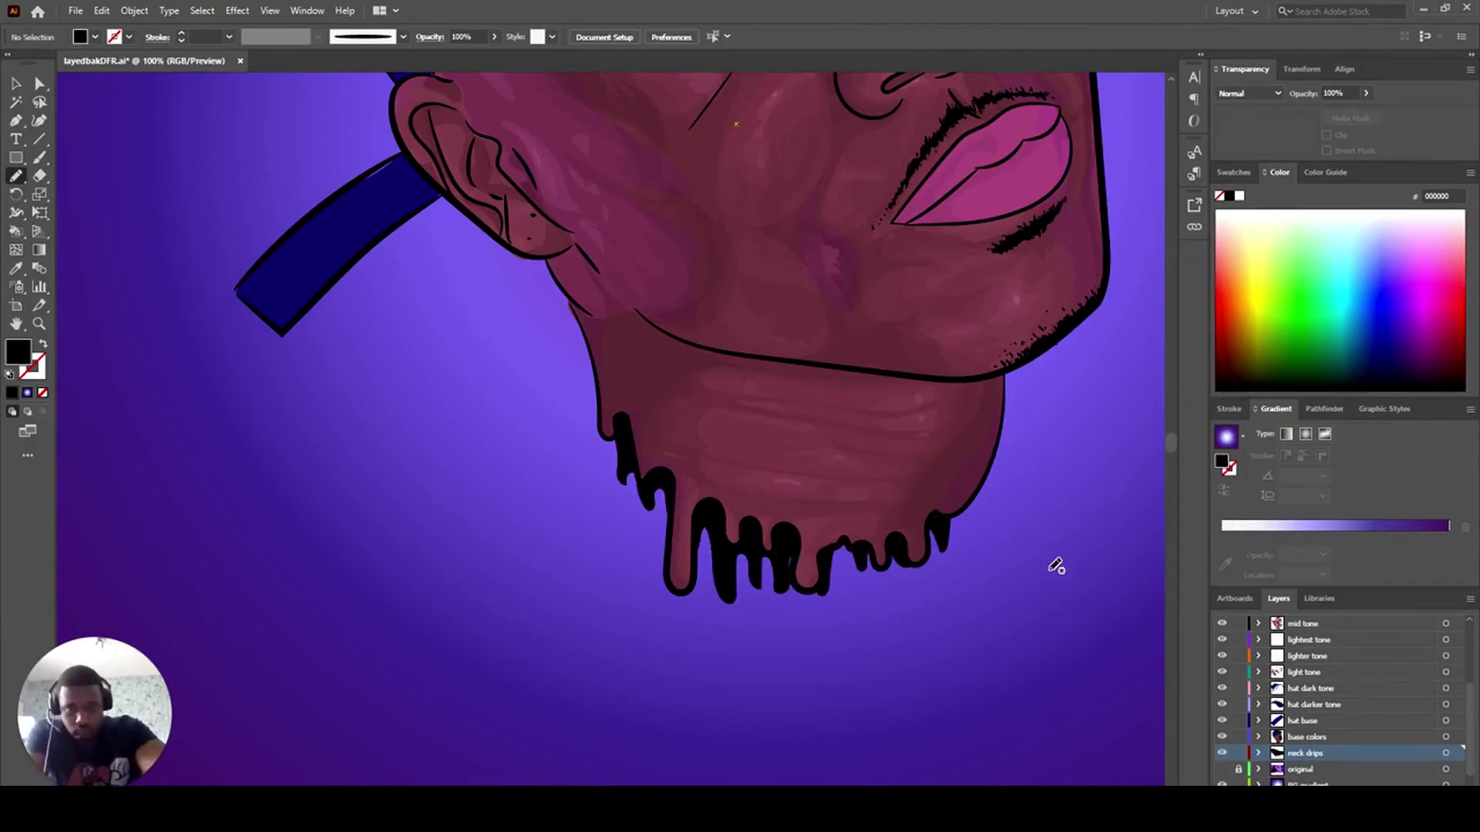
# - Move the black drips slightly upward behind the neck and save the document
pyautogui.scroll(3, 1056, 585)
pyautogui.hotkey('ctrl', '-')
pyautogui.hotkey('ctrl', '-')
pyautogui.moveTo(983, 689); pyautogui.dragTo(981, 678)
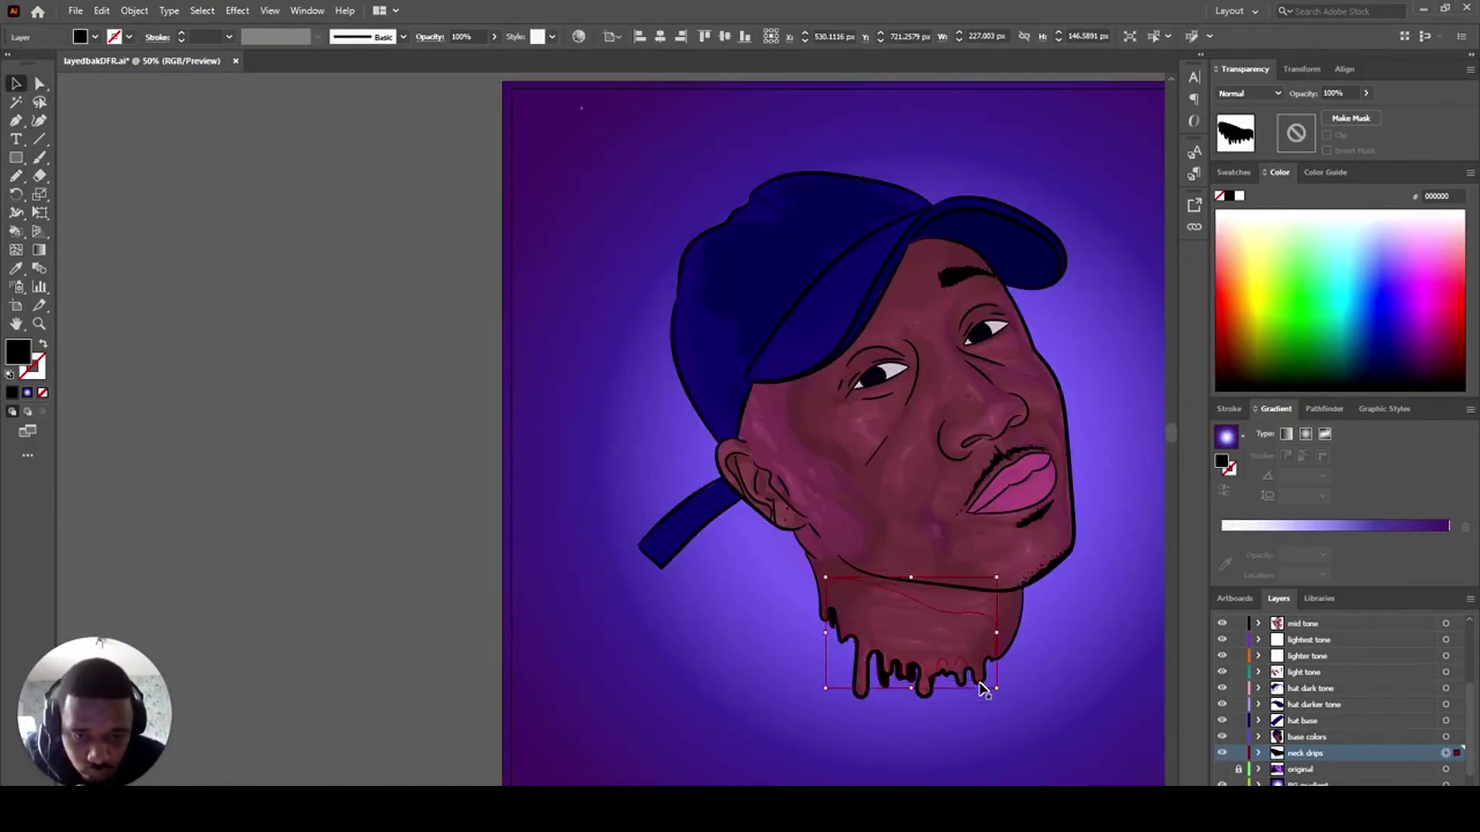
pyautogui.click(1223, 754)
pyautogui.click(1223, 754)
pyautogui.hscroll(5, 612, 432)
pyautogui.hscroll(-1, 563, 431)
pyautogui.click(75, 11)
pyautogui.click(100, 135)
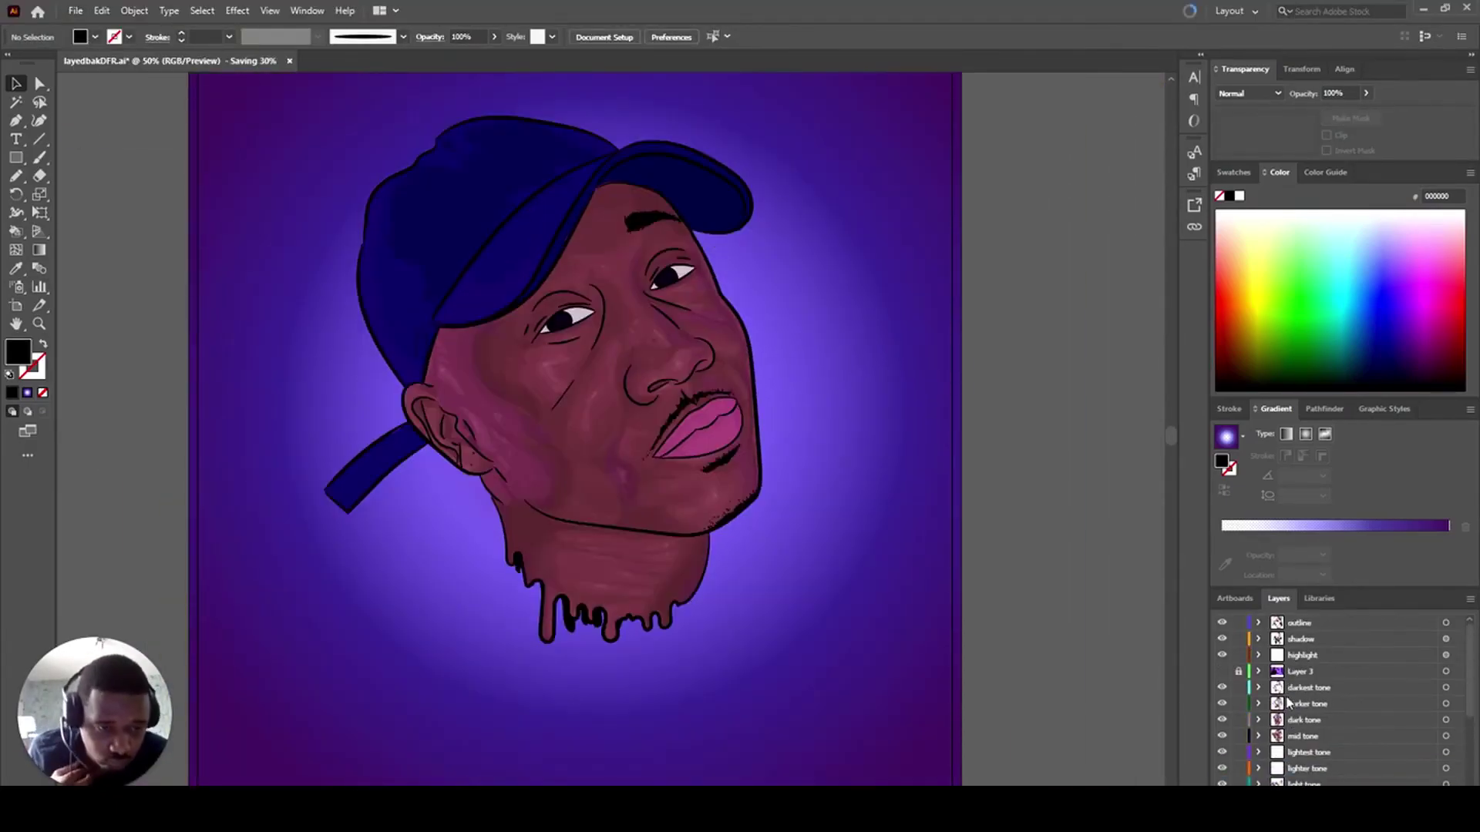
# - Add layers named eye highlights and lip highlights above the darkest tone layer, and show the reference photo
pyautogui.doubleClick(1309, 686)
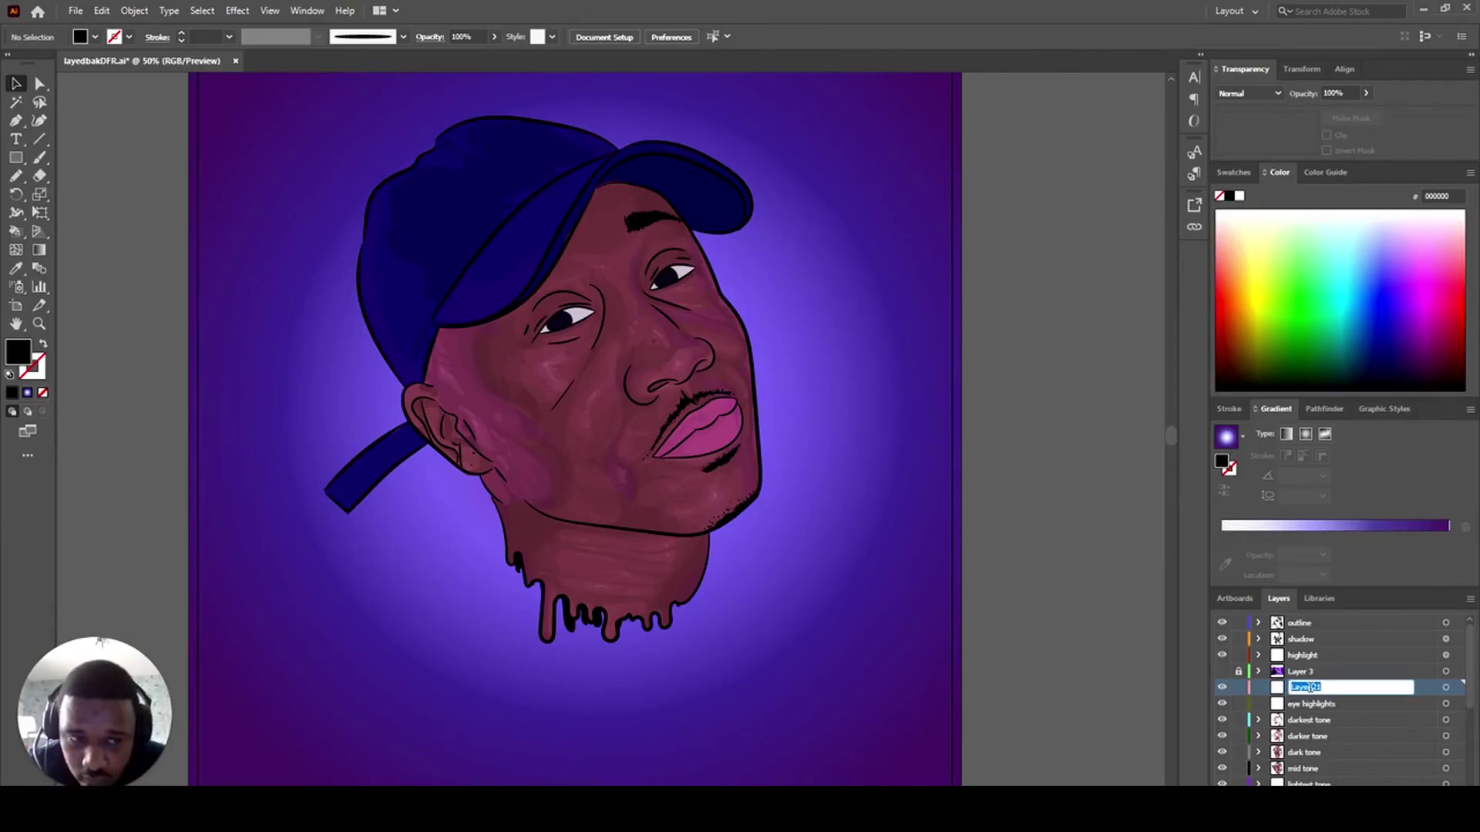
pyautogui.click(1339, 704)
pyautogui.click(1222, 672)
# - Draw small light reflections in both irises on the eye highlights layer and fill them with #86748F sampled from the photo
pyautogui.scroll(3, 543, 330)
pyautogui.press('n')
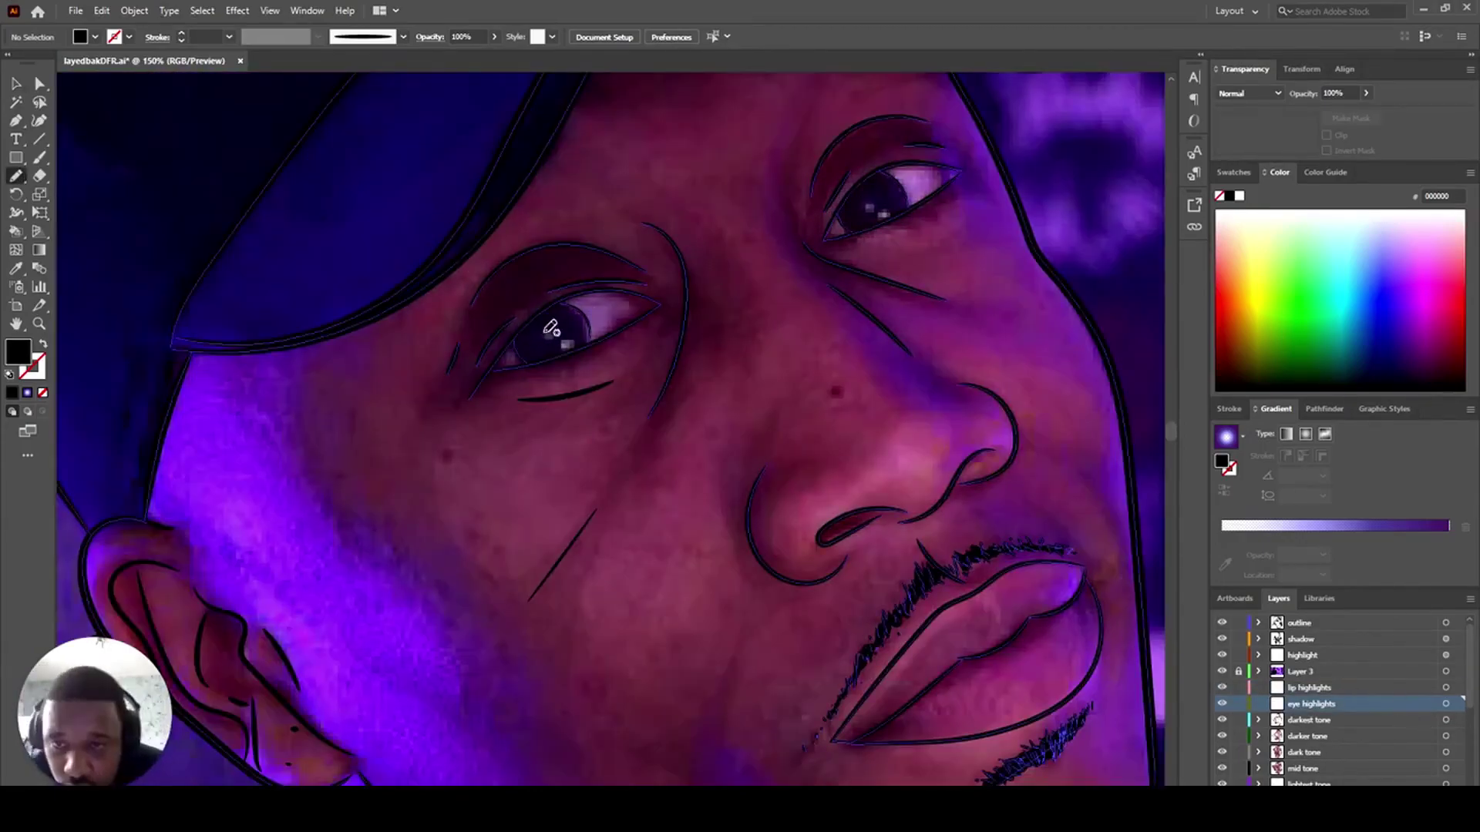
pyautogui.scroll(-1, 1424, 713)
pyautogui.scroll(1, 1424, 712)
pyautogui.moveTo(546, 331)
pyautogui.mouseDown()
pyautogui.moveTo(555, 344)
pyautogui.moveTo(547, 332)
pyautogui.mouseUp()
pyautogui.moveTo(564, 340); pyautogui.dragTo(565, 341)
pyautogui.moveTo(866, 197); pyautogui.dragTo(879, 220)
pyautogui.click(1446, 704)
pyautogui.click(12, 393)
pyautogui.click(17, 269)
pyautogui.click(567, 349)
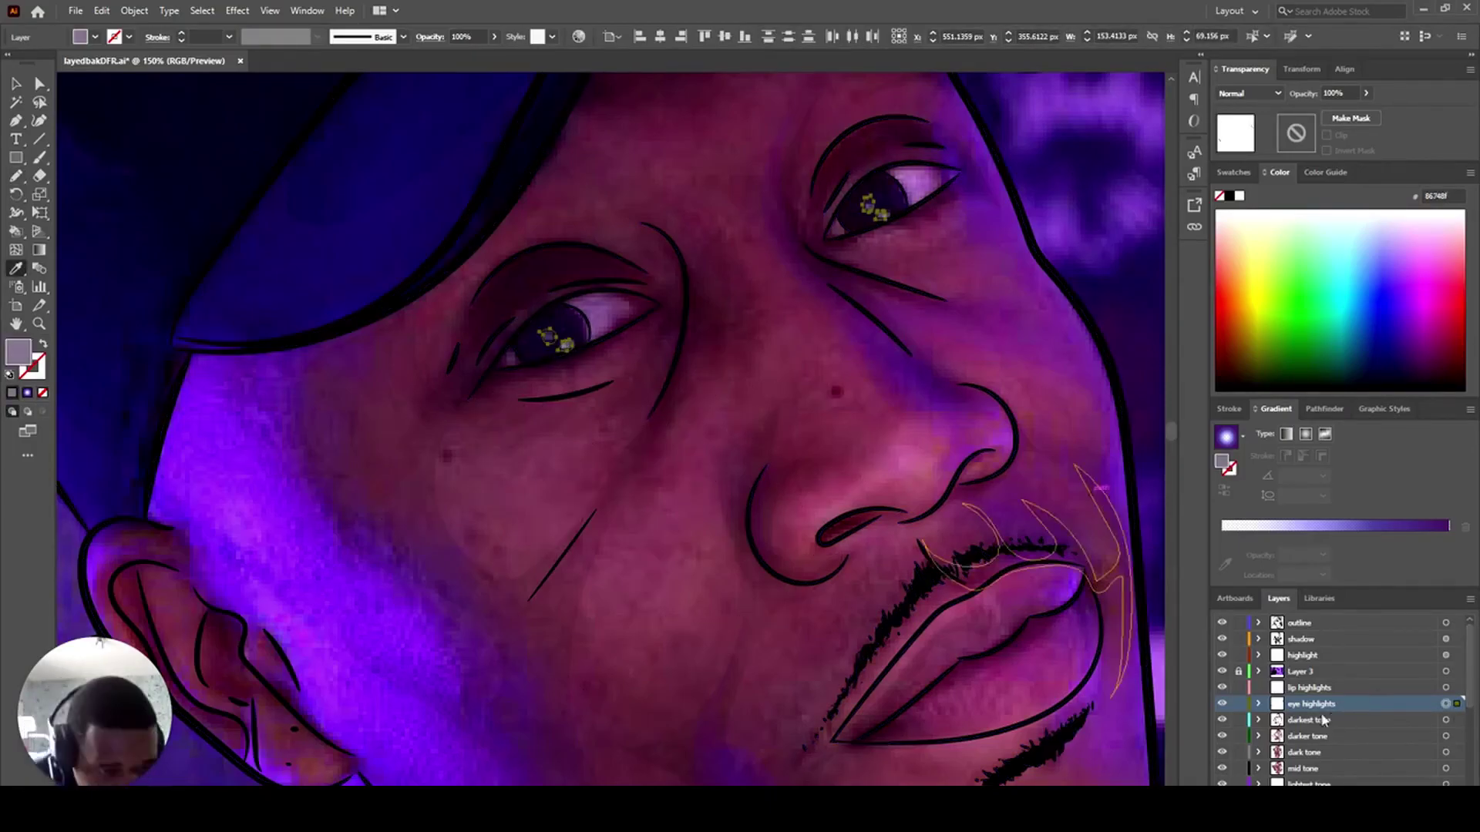
pyautogui.scroll(-1, 753, 291)
pyautogui.hotkey('ctrl', 'shift', 'a')
# - Trace jagged highlight shapes on the lower and upper lips on the lip highlights layer
pyautogui.click(1341, 687)
pyautogui.scroll(-2, 935, 396)
pyautogui.press('n')
pyautogui.moveTo(904, 625); pyautogui.dragTo(903, 626)
pyautogui.moveTo(936, 613); pyautogui.dragTo(1025, 597)
pyautogui.moveTo(1003, 544)
pyautogui.mouseDown()
pyautogui.moveTo(953, 513)
pyautogui.moveTo(860, 618)
pyautogui.mouseUp()
pyautogui.moveTo(1071, 479)
pyautogui.mouseDown()
pyautogui.moveTo(1084, 584)
pyautogui.moveTo(1073, 545)
pyautogui.moveTo(1036, 509)
pyautogui.mouseUp()
pyautogui.moveTo(1070, 480)
pyautogui.mouseDown()
pyautogui.moveTo(1022, 477)
pyautogui.moveTo(1068, 483)
pyautogui.mouseUp()
pyautogui.hotkey('ctrl', 'z')
# - Hide the reference photo and fill the lip highlights with pink #B55492
pyautogui.click(1445, 687)
pyautogui.press('i')
pyautogui.click(984, 597)
pyautogui.click(1221, 672)
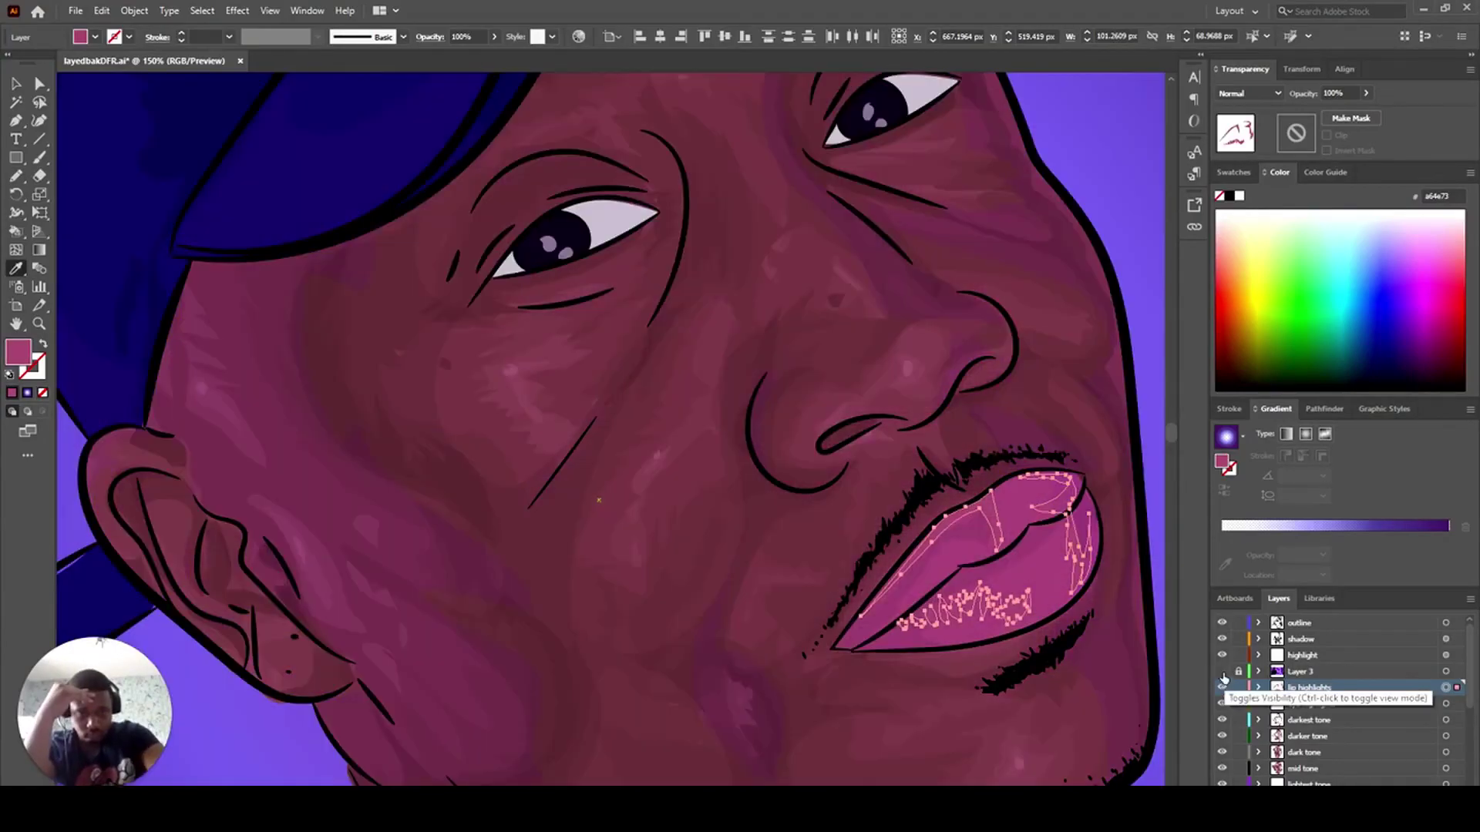
pyautogui.doubleClick(19, 352)
pyautogui.click(1105, 337)
pyautogui.click(1248, 324)
pyautogui.doubleClick(18, 352)
pyautogui.click(988, 371)
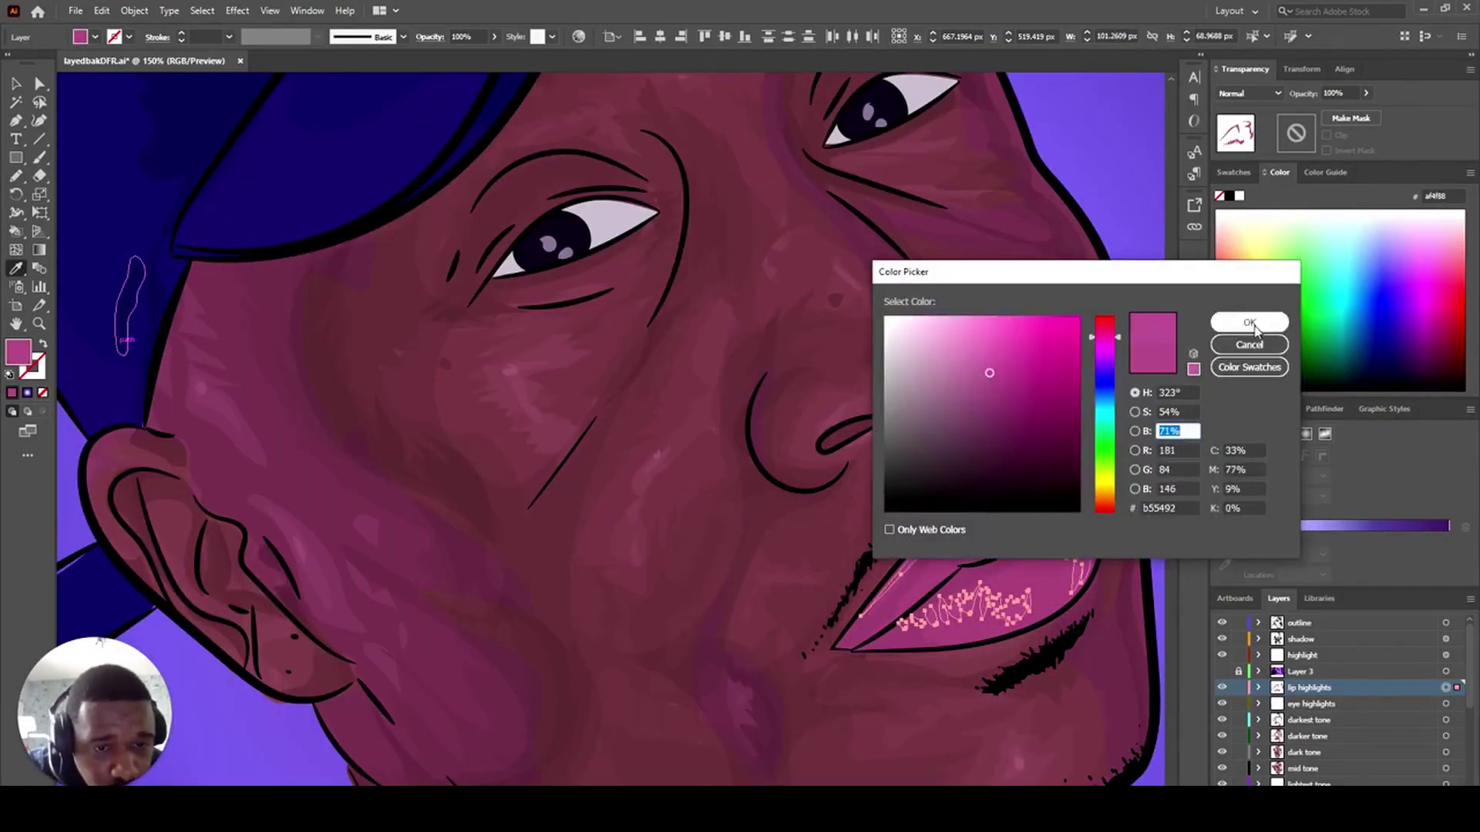
pyautogui.click(1248, 323)
# - Set the opacity of the lip highlights layer to 50%
pyautogui.hotkey('ctrl', 'shift', 'a')
pyautogui.scroll(-2, 1070, 507)
pyautogui.click(1445, 687)
pyautogui.click(1315, 94)
pyautogui.write('50')
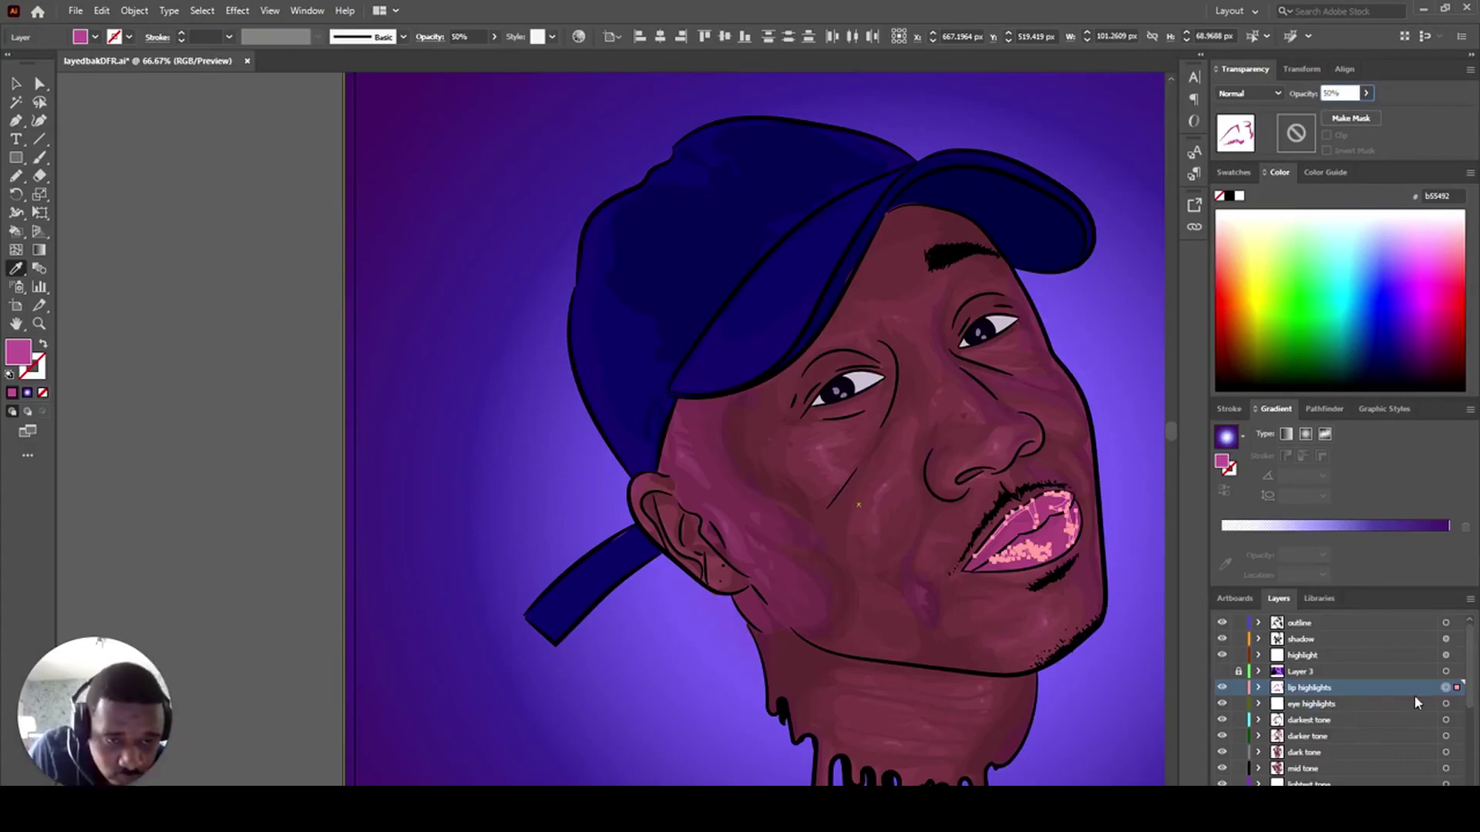
pyautogui.press('Return')
pyautogui.hotkey('ctrl', 'shift', 'a')
# - Examine the whole portrait and its layers and compare the artwork with the reference photo
pyautogui.scroll(-5, 1062, 449)
pyautogui.scroll(-1, 934, 660)
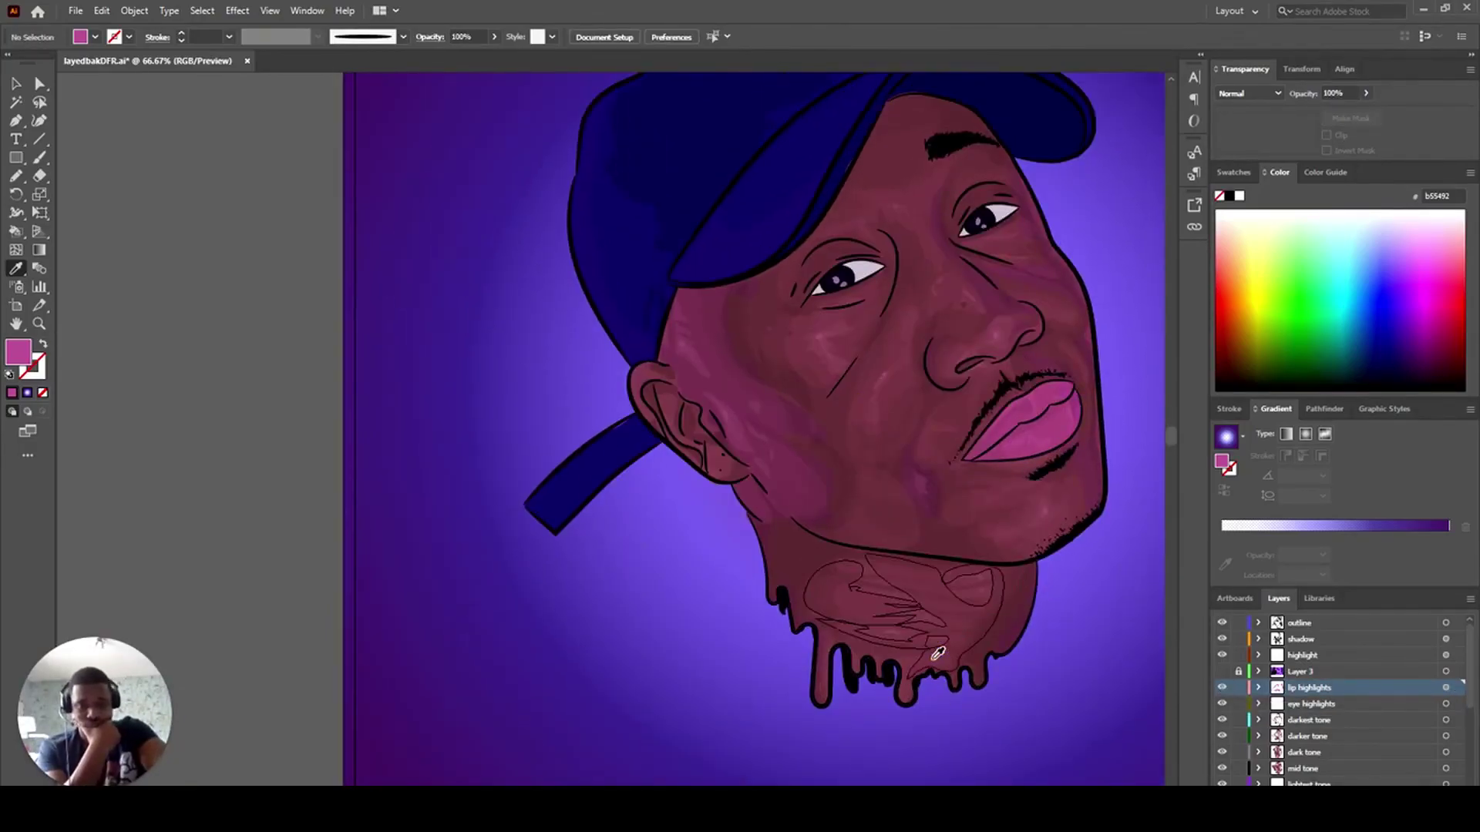
pyautogui.scroll(5, 1077, 483)
pyautogui.moveTo(1077, 483); pyautogui.dragTo(822, 707)
pyautogui.scroll(-5, 1361, 691)
pyautogui.click(1361, 691)
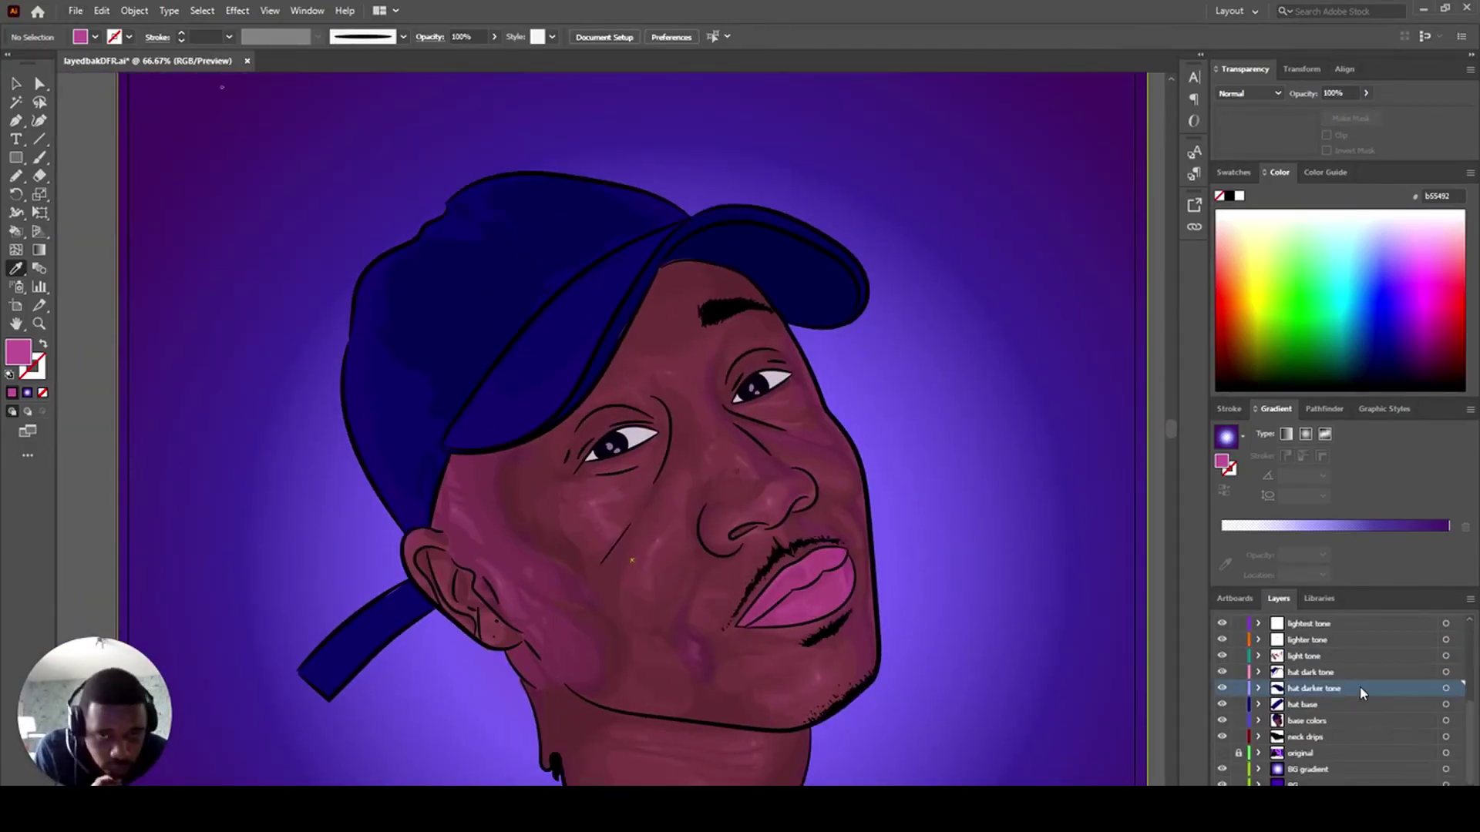
pyautogui.scroll(5, 1310, 687)
pyautogui.click(1222, 671)
pyautogui.click(1222, 671)
# - Draw a black shadow shape over the iris and part of the white of each eye on the shadow layer
pyautogui.click(1445, 639)
pyautogui.press('n')
pyautogui.scroll(3, 472, 395)
pyautogui.moveTo(854, 576)
pyautogui.mouseDown()
pyautogui.moveTo(929, 517)
pyautogui.moveTo(1045, 501)
pyautogui.moveTo(948, 558)
pyautogui.moveTo(825, 590)
pyautogui.mouseUp()
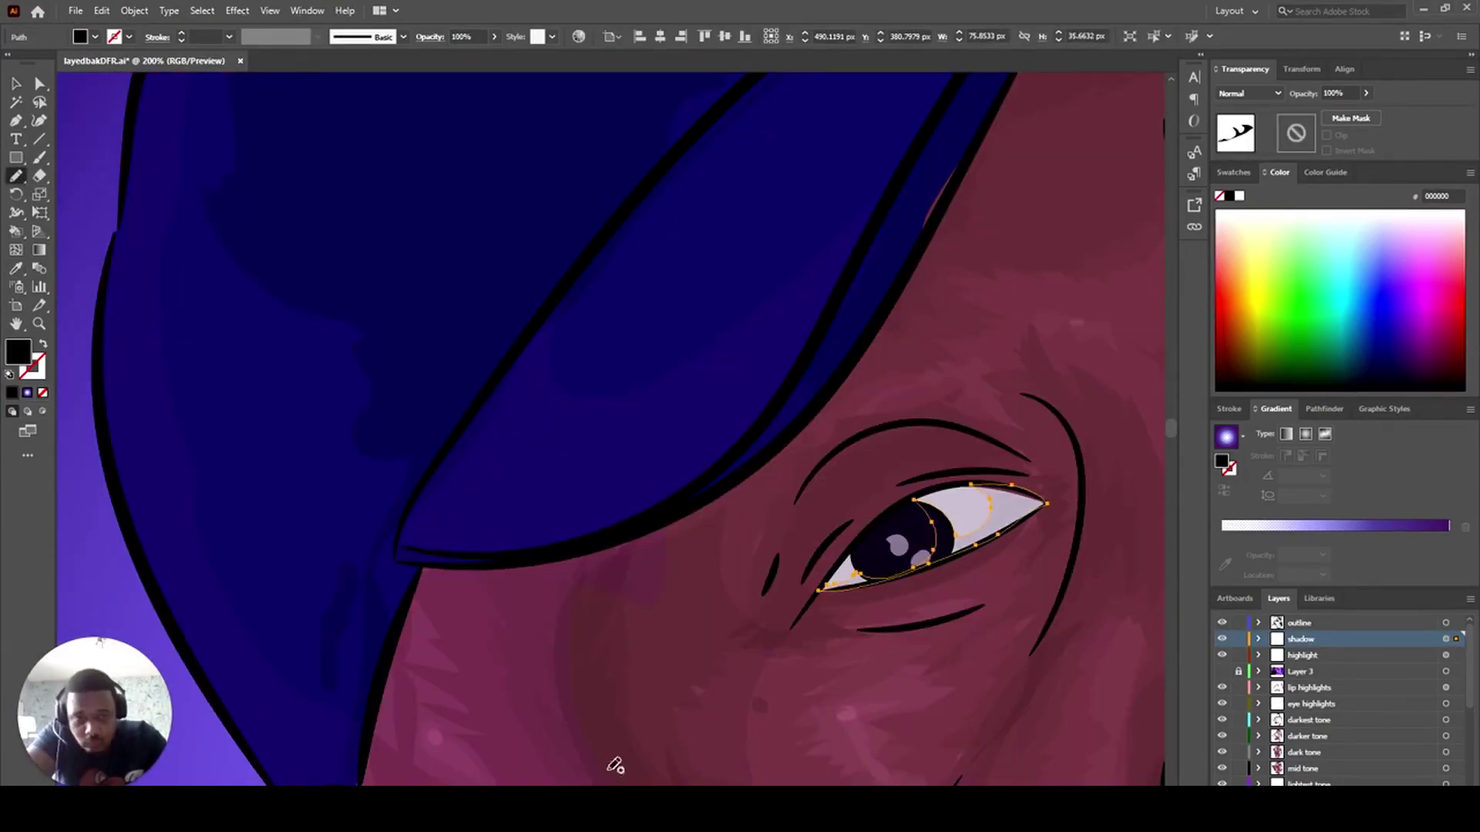
pyautogui.hscroll(5, 452, 644)
pyautogui.moveTo(600, 396)
pyautogui.mouseDown()
pyautogui.moveTo(698, 318)
pyautogui.moveTo(657, 372)
pyautogui.moveTo(531, 420)
pyautogui.mouseUp()
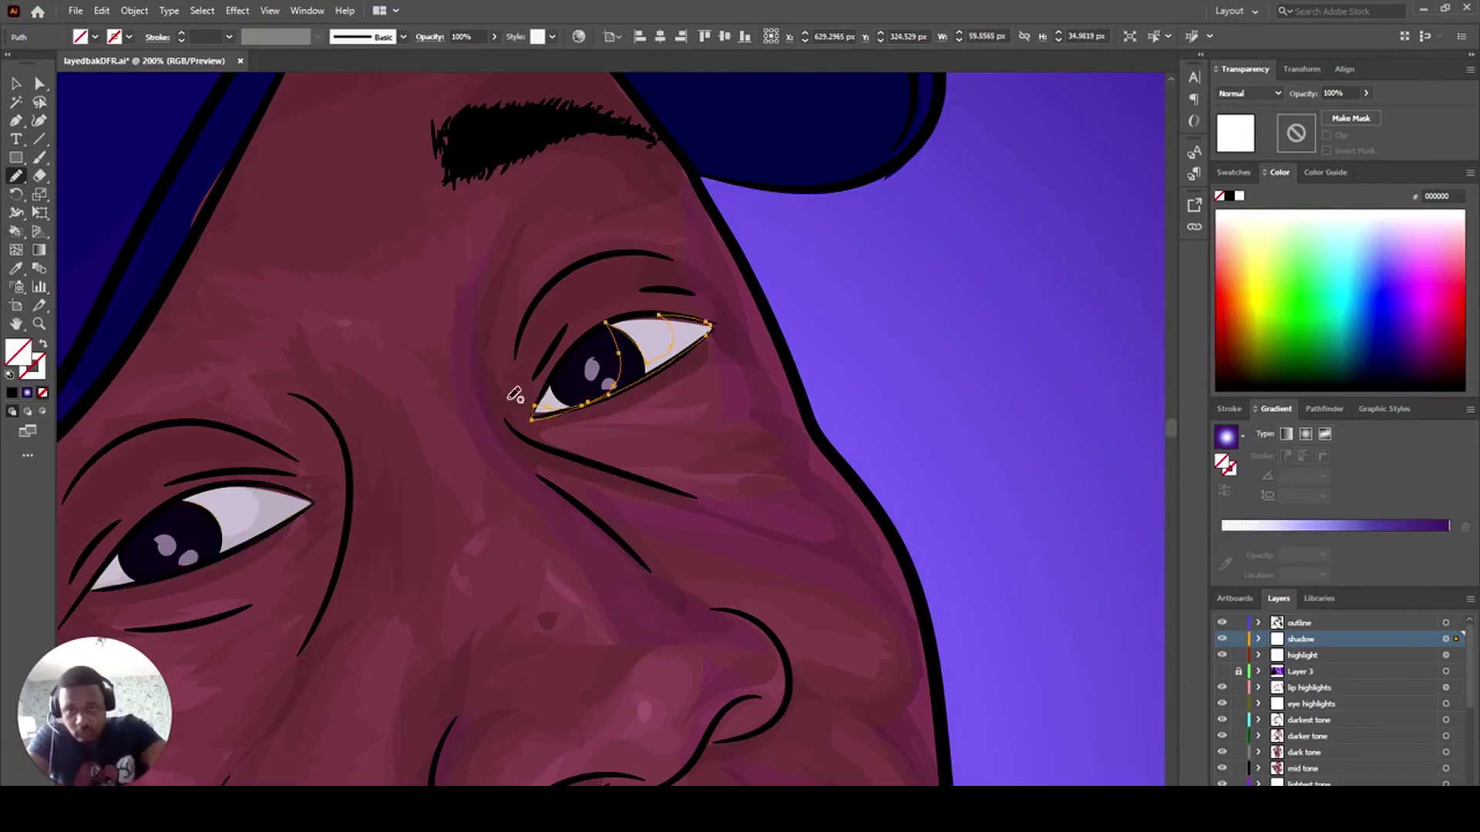
pyautogui.hotkey('ctrl', 'shift', 'a')
pyautogui.scroll(-1, 931, 416)
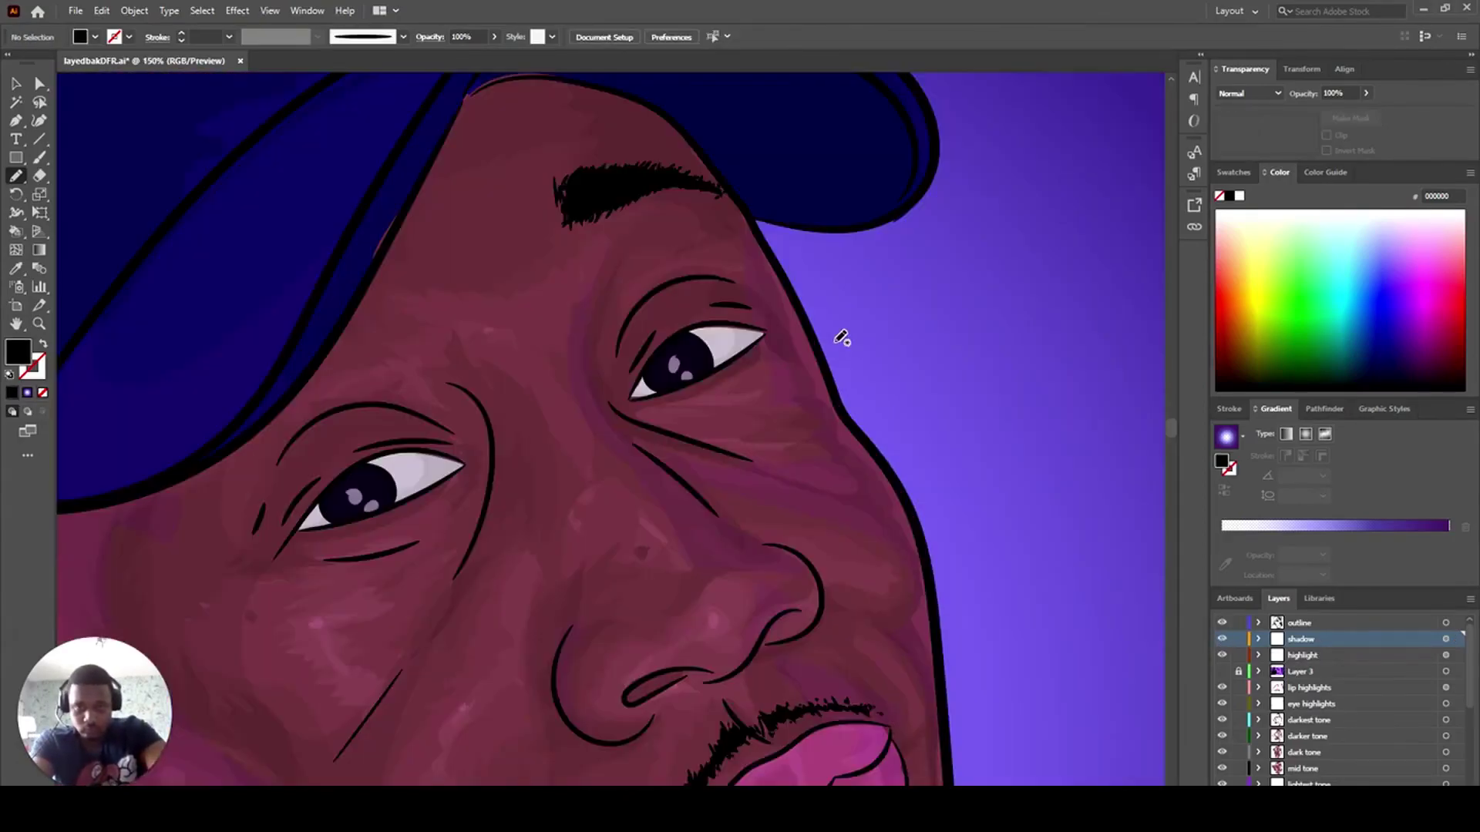
# - Brush a 0.25 pt line along the iris edge of the eye nearer the ear on the outline layer, using the reference photo
pyautogui.click(1221, 671)
pyautogui.click(1310, 622)
pyautogui.press('b')
pyautogui.moveTo(408, 452); pyautogui.dragTo(420, 491)
pyautogui.click(229, 37)
pyautogui.click(253, 52)
pyautogui.hotkey('ctrl', 'shift', 'a')
pyautogui.scroll(-2, 463, 470)
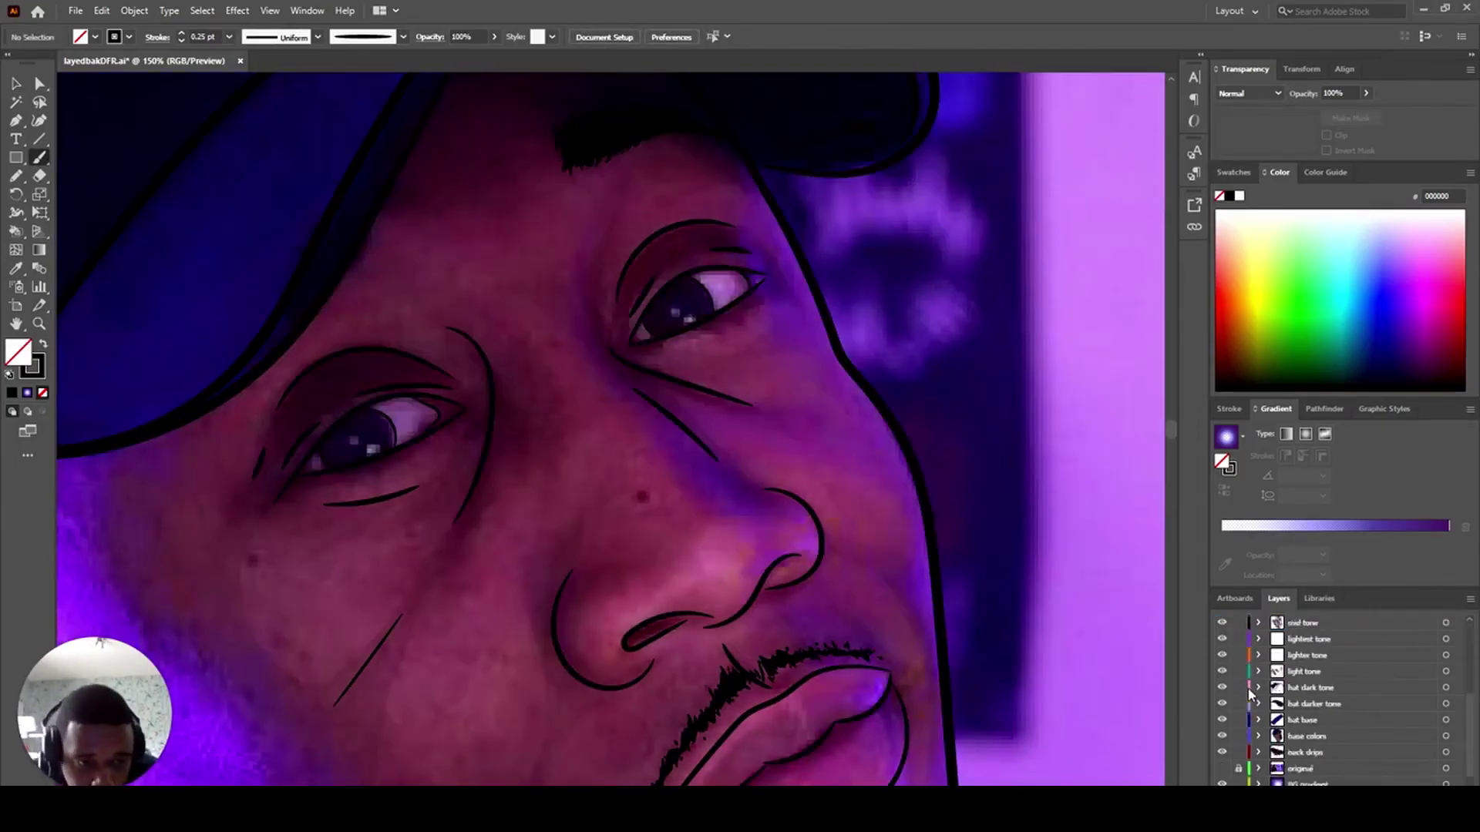
# - Add a layer named eye corners directly above the eye highlights layer
pyautogui.click(1316, 704)
pyautogui.hotkey('ctrl', 'l')
pyautogui.doubleClick(1309, 704)
pyautogui.write('eye corners')
pyautogui.click(1426, 704)
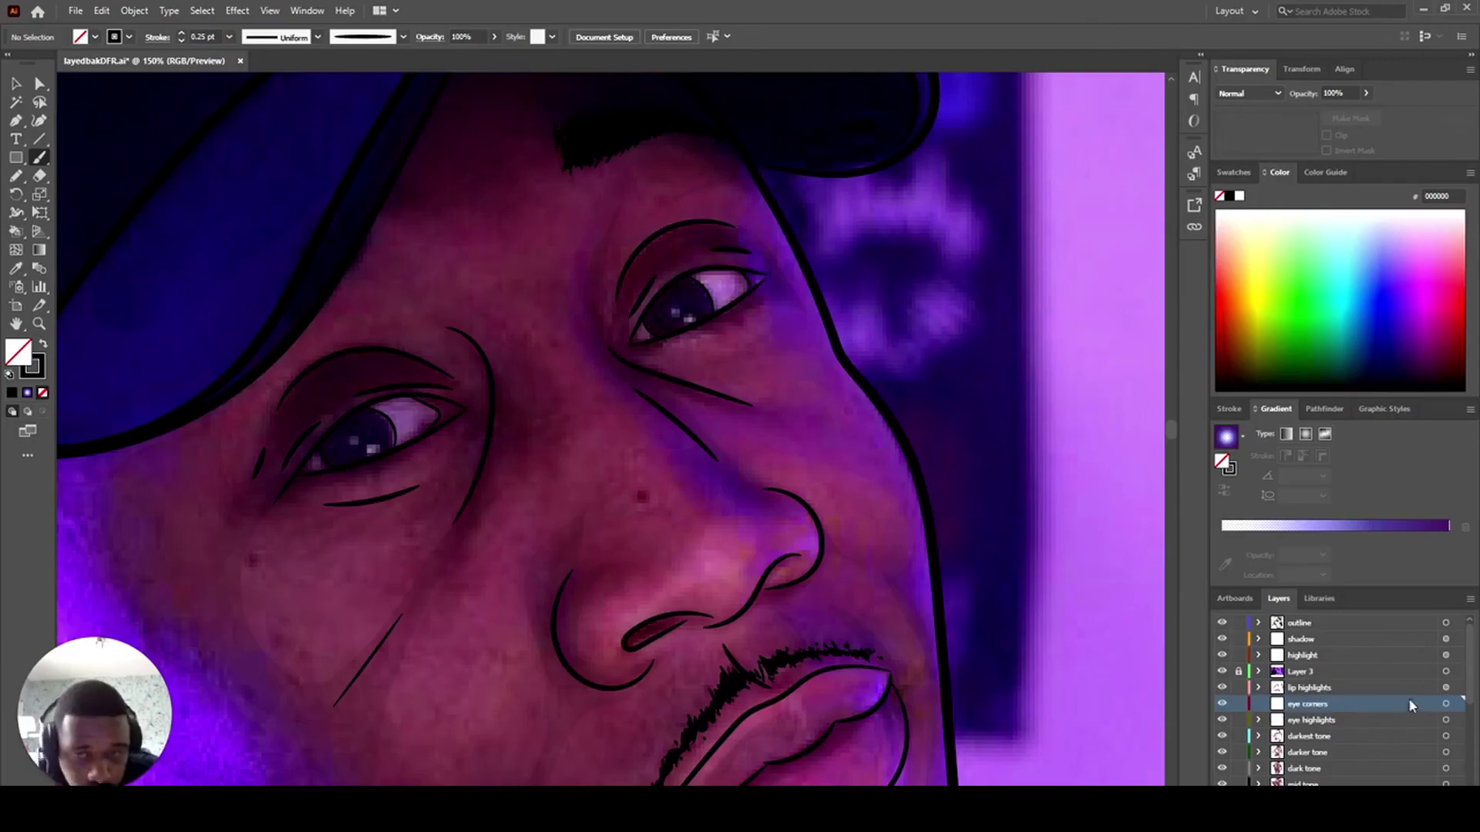
# - Hide the reference photo and draw freehand shapes in the lip's pink (#a6497c) over the right-hand corner of each eye on the eye corners layer
pyautogui.click(1222, 671)
pyautogui.press('i')
pyautogui.click(809, 717)
pyautogui.click(25, 178)
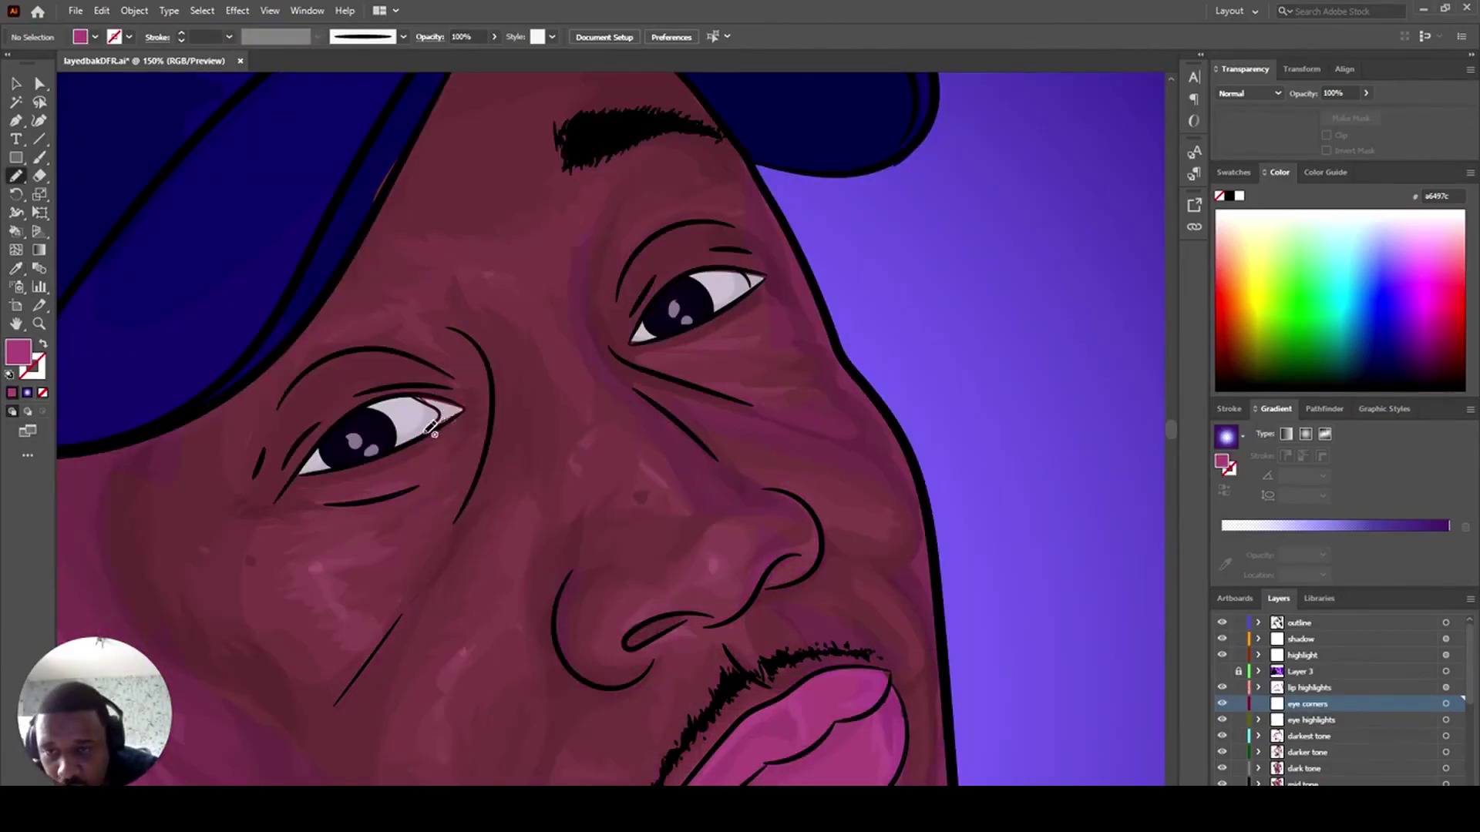
pyautogui.moveTo(434, 434); pyautogui.dragTo(456, 407)
pyautogui.moveTo(760, 274); pyautogui.dragTo(746, 289)
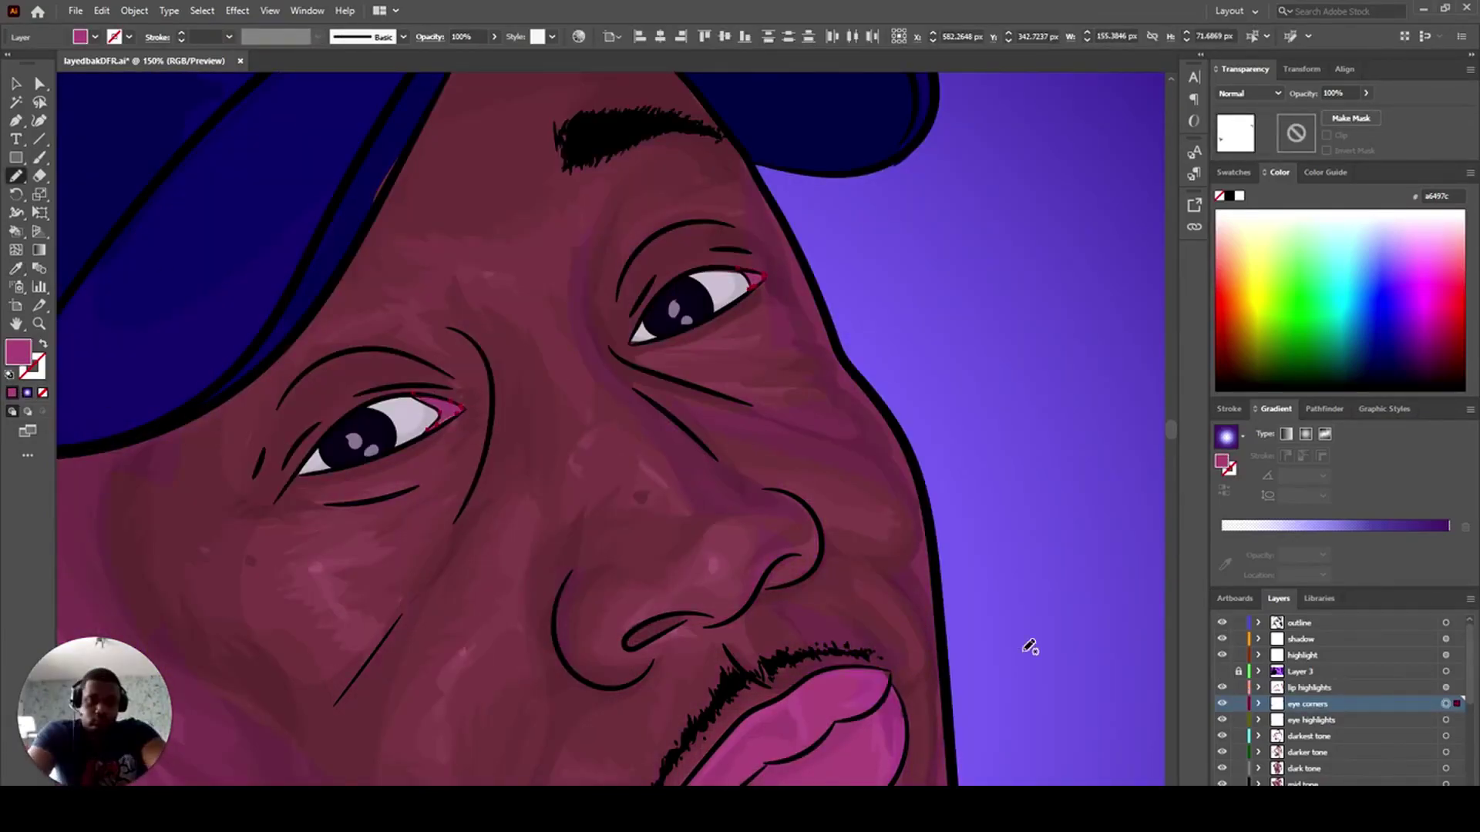
pyautogui.hotkey('ctrl', 'shift', 'a')
# - Save the document with the whole portrait in view
pyautogui.hotkey('ctrl', '-')
pyautogui.hotkey('ctrl', '-')
pyautogui.hotkey('ctrl', '-')
pyautogui.hotkey('ctrl', 's')
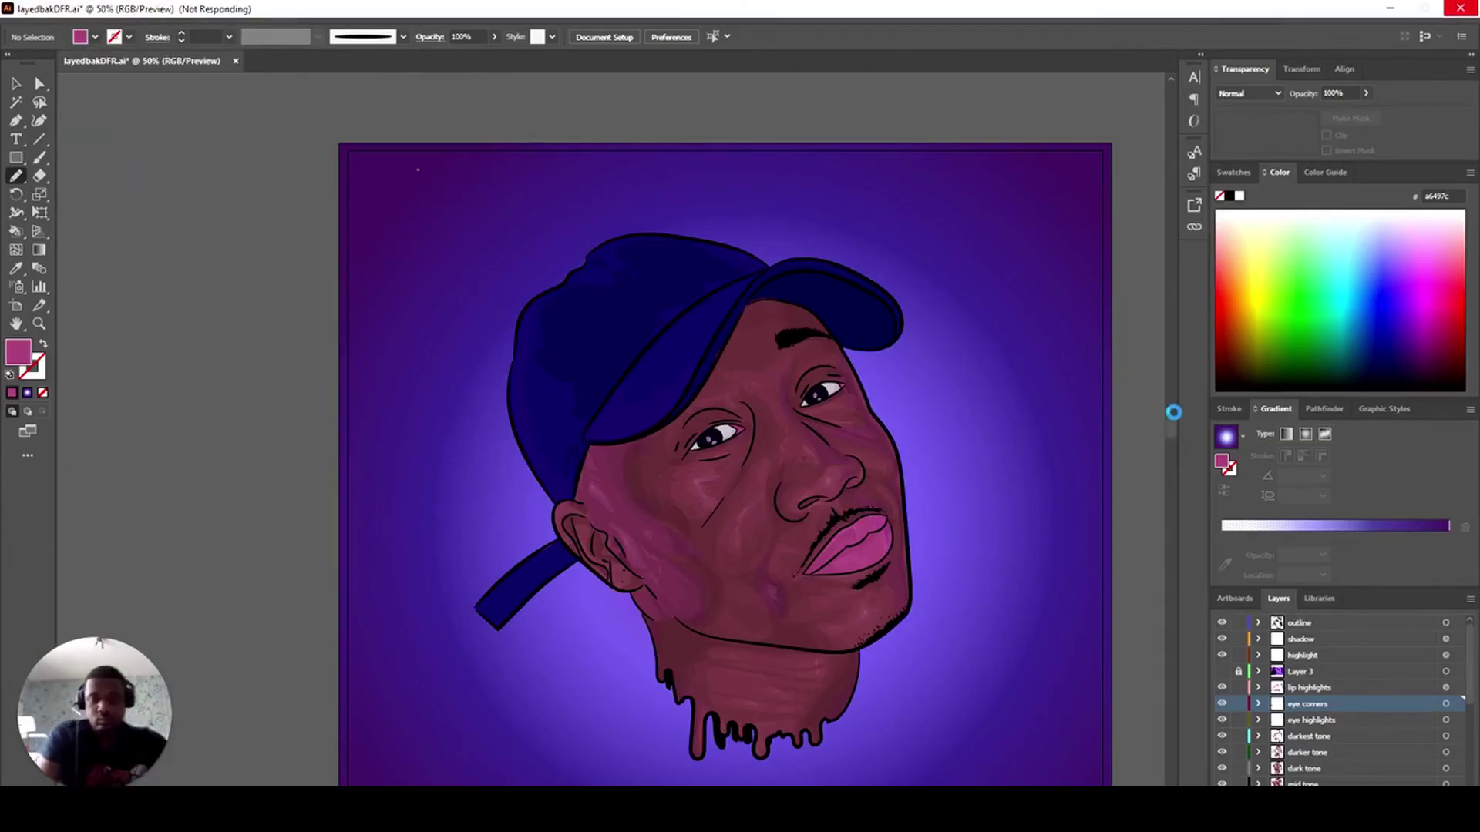
pyautogui.scroll(-1, 1170, 434)
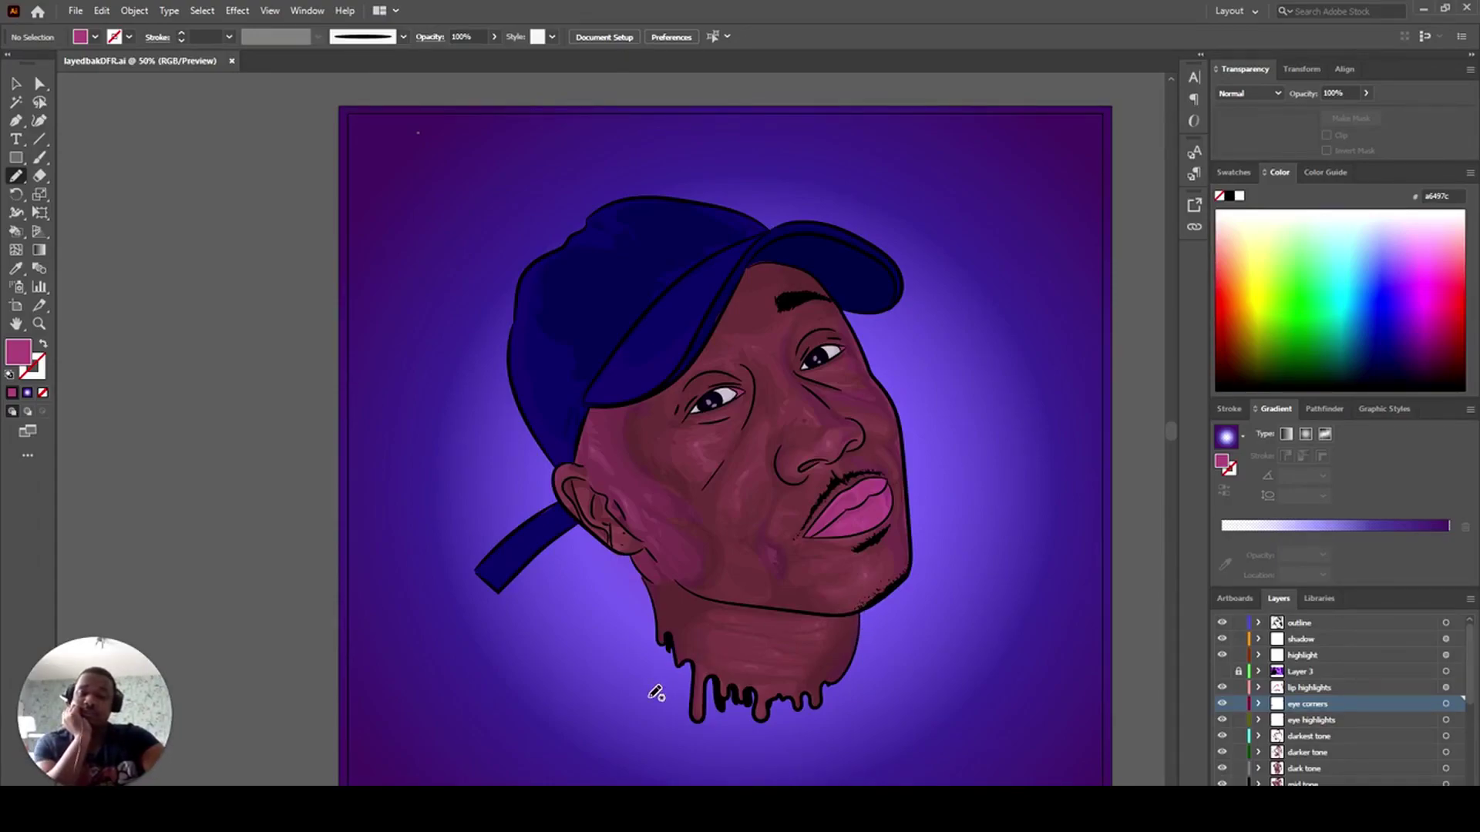
# - Open the list of file commands for the saved artwork
pyautogui.click(77, 11)
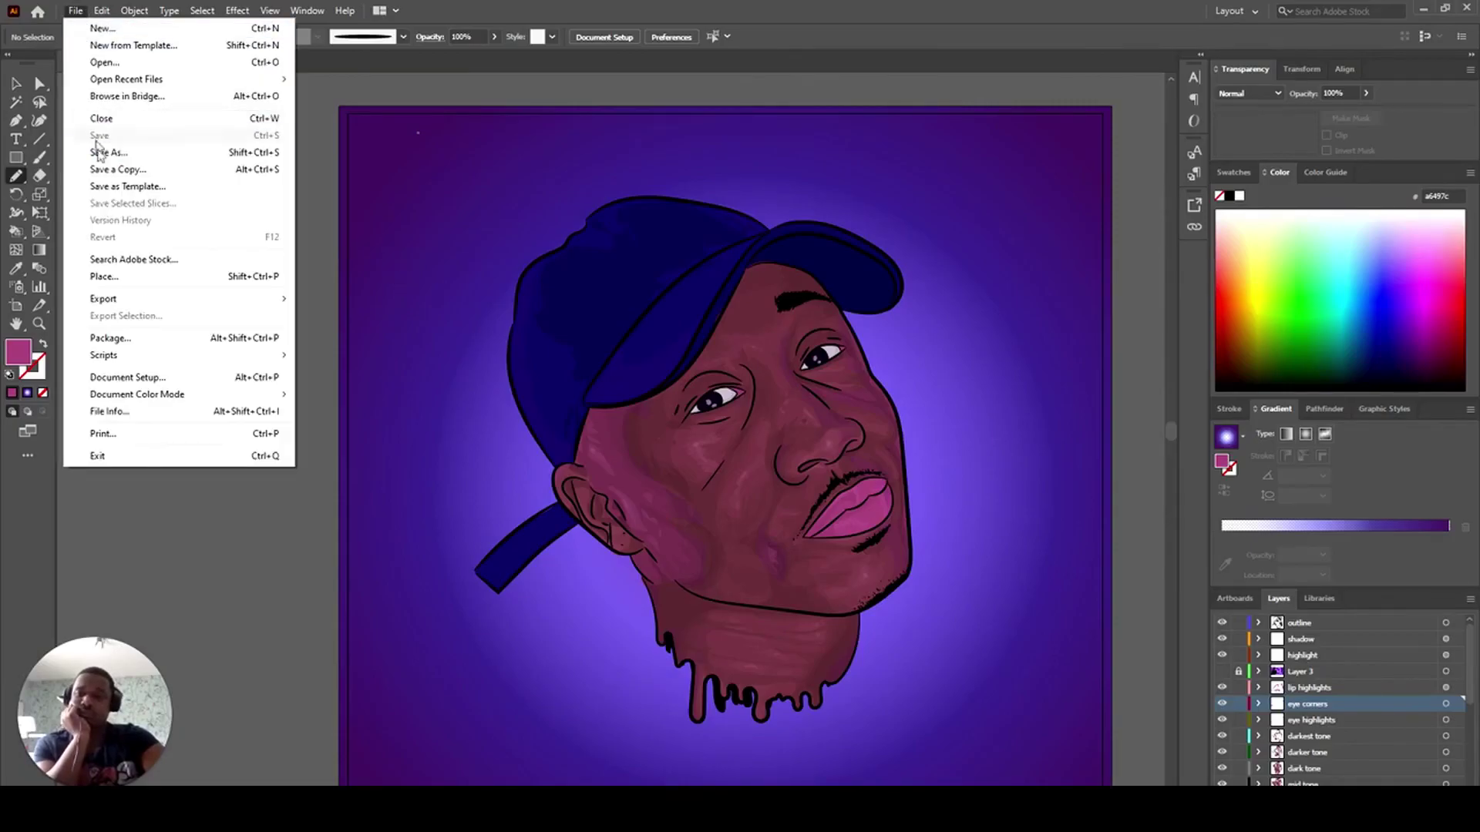